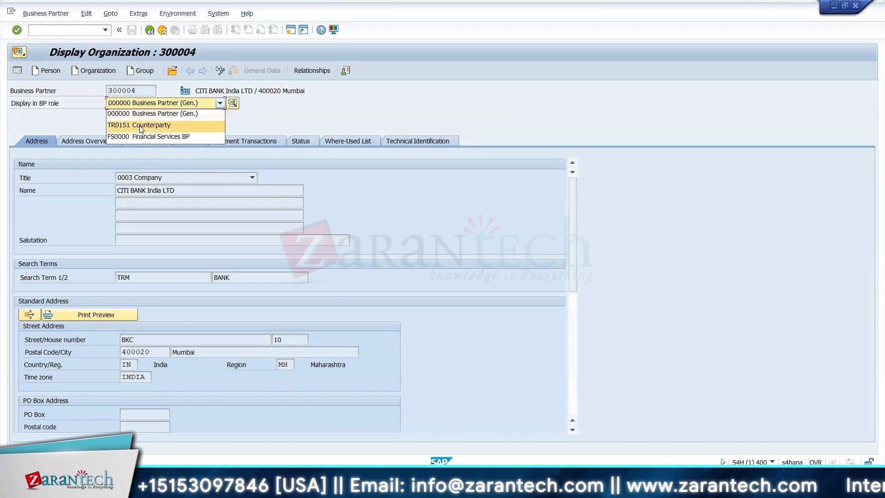
# - Show the business partner in role TR0151 Counterparty and open its company code authorizations for changing
pyautogui.click(140, 124)
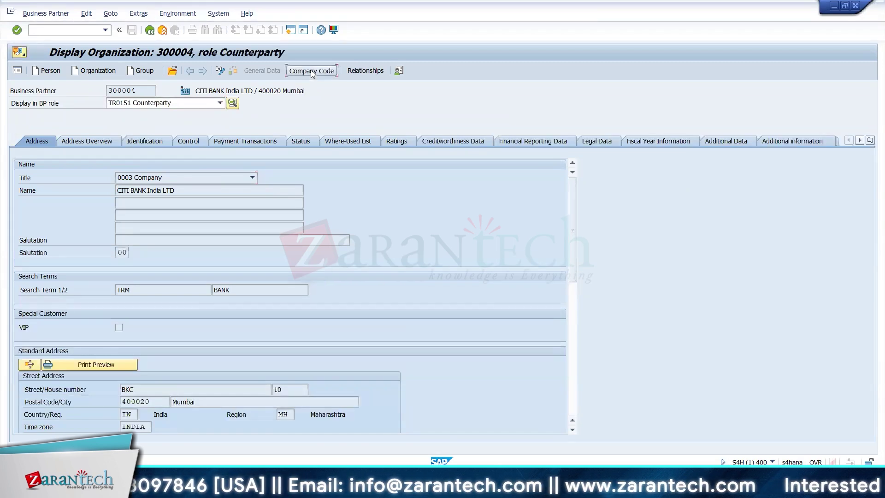
pyautogui.click(310, 70)
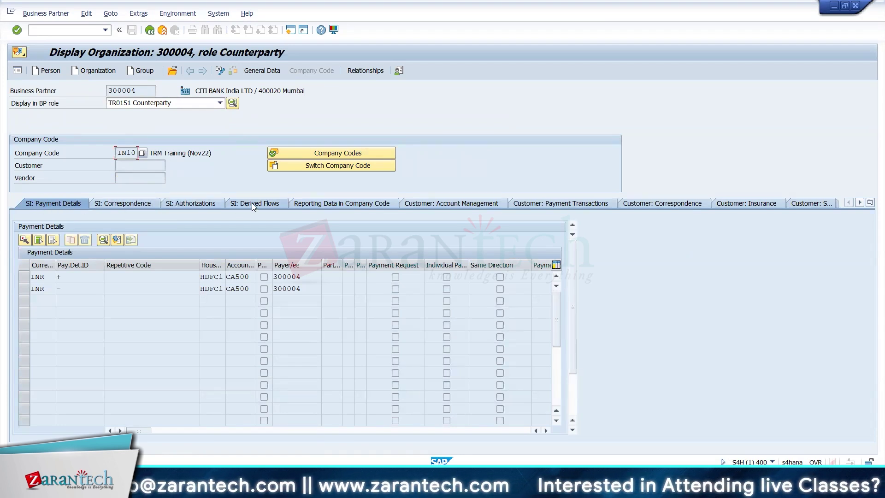
pyautogui.click(189, 202)
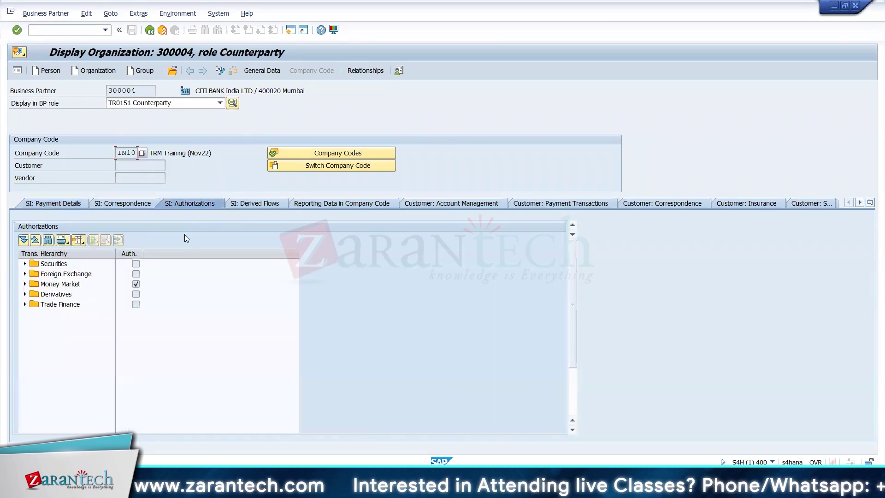
pyautogui.click(221, 71)
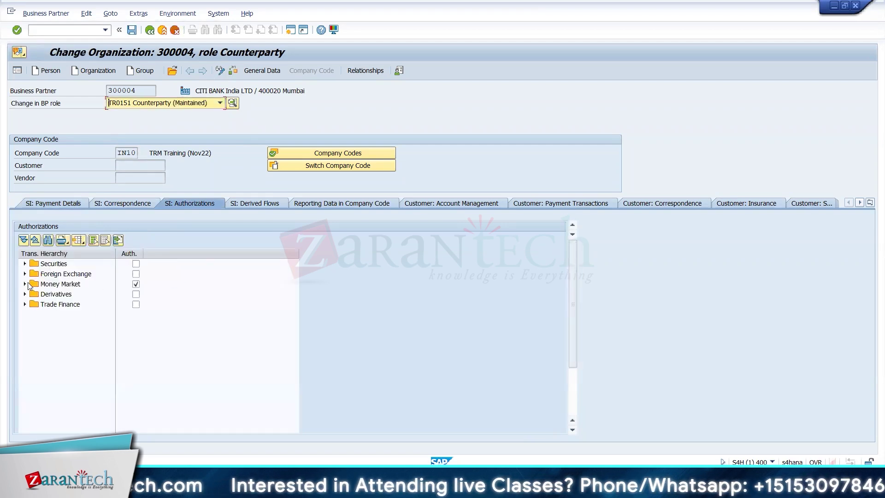
# - Examine the Money Market authorizations down to the 511 fixed deposit's transaction types, plus the derived flows and correspondence
pyautogui.click(26, 284)
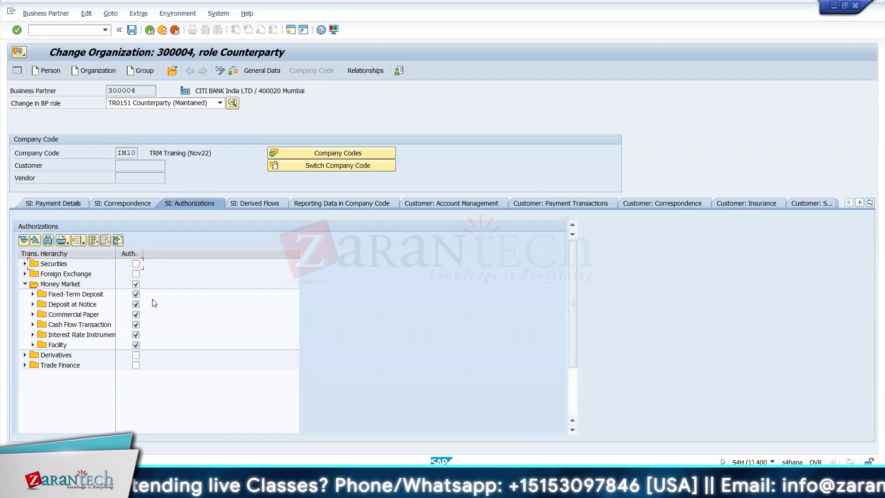
pyautogui.click(33, 294)
pyautogui.click(40, 304)
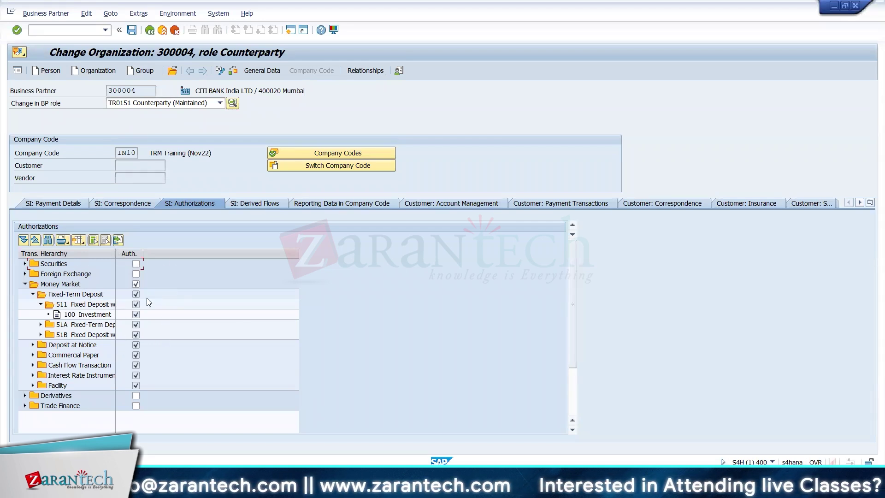
pyautogui.click(260, 201)
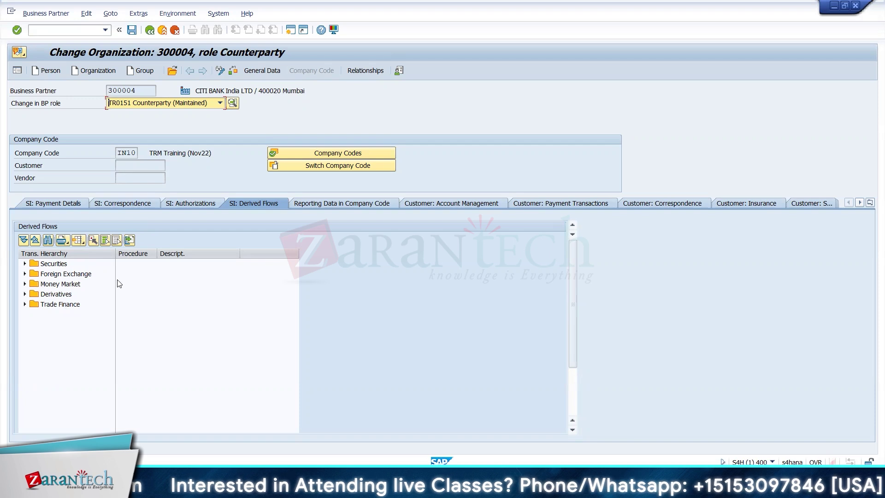
pyautogui.click(104, 202)
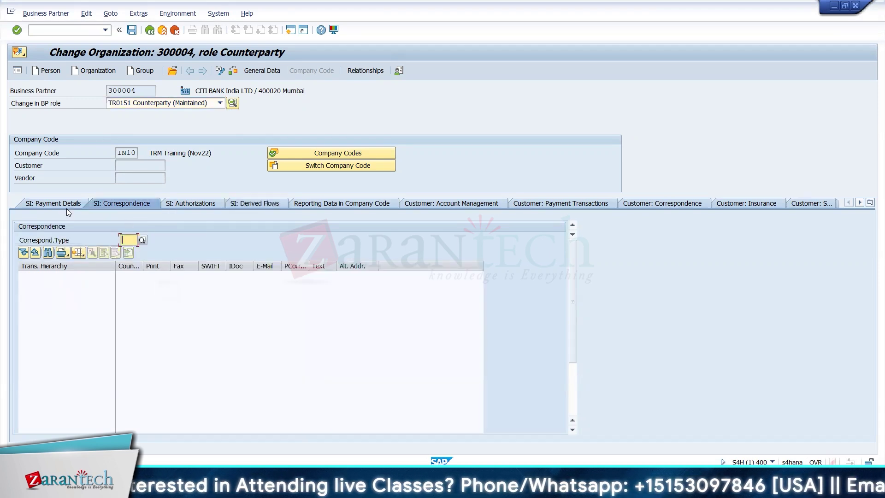
# - Delete both INR payment details of the counterparty in company code IN10 and save the business partner
pyautogui.click(52, 203)
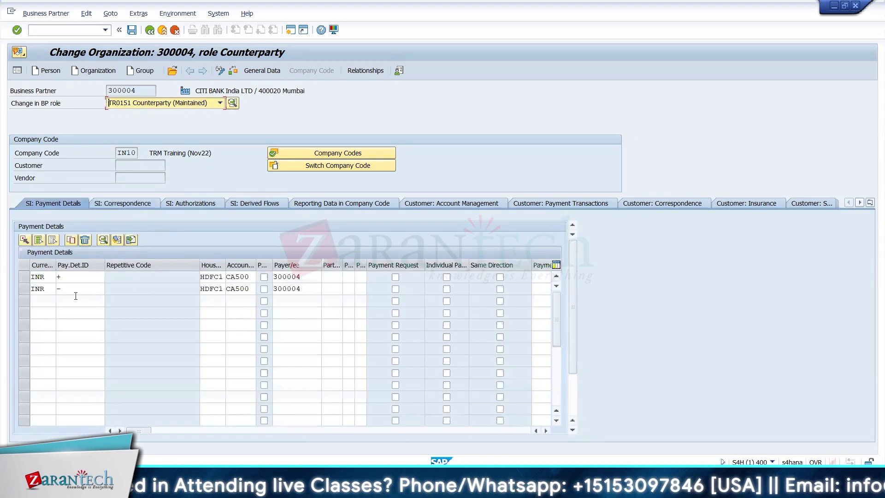
pyautogui.click(22, 279)
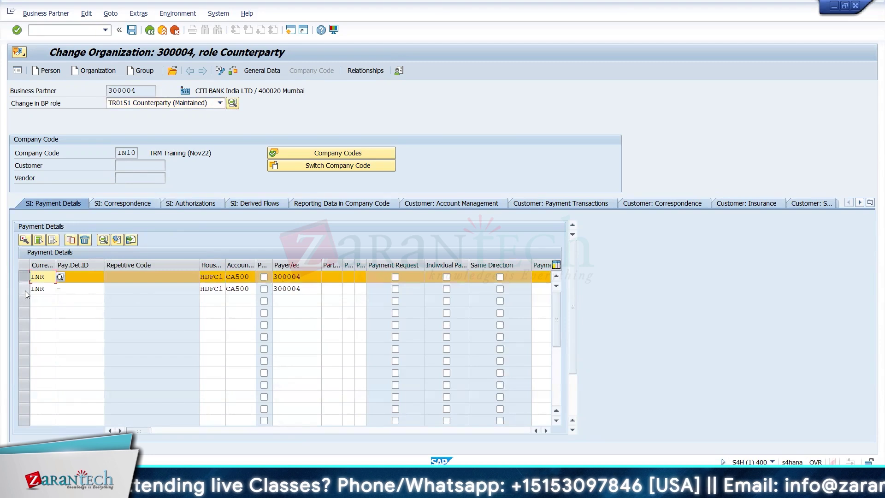
pyautogui.click(24, 289)
pyautogui.click(84, 239)
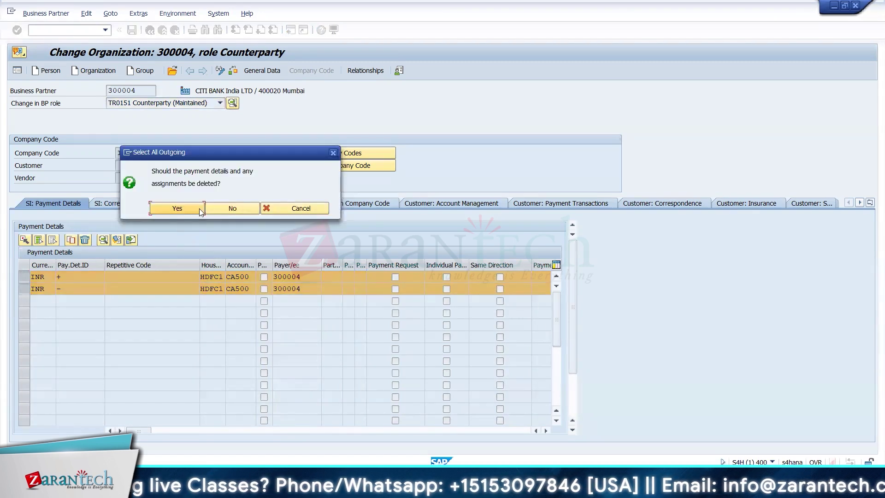
pyautogui.click(186, 207)
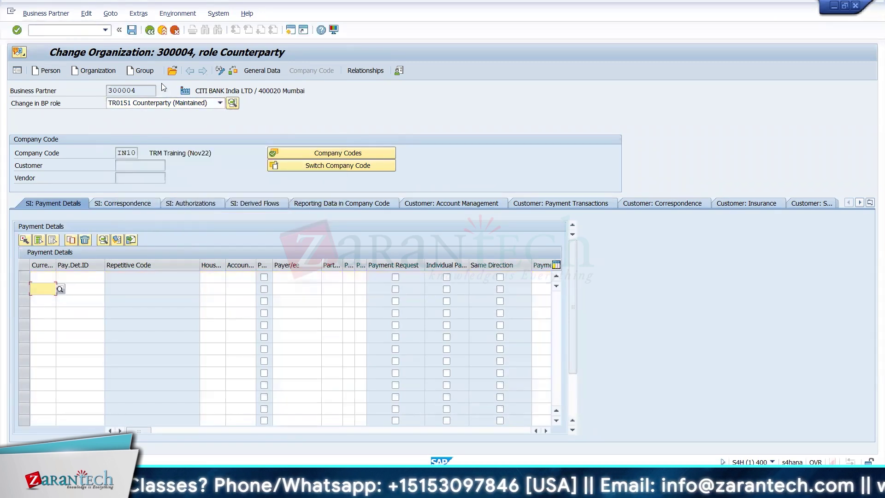
pyautogui.click(132, 32)
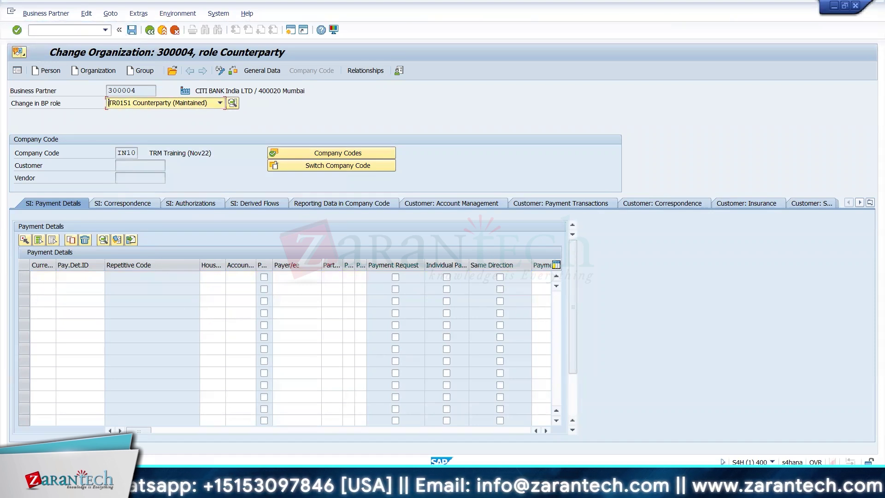
pyautogui.moveTo(617, 489)
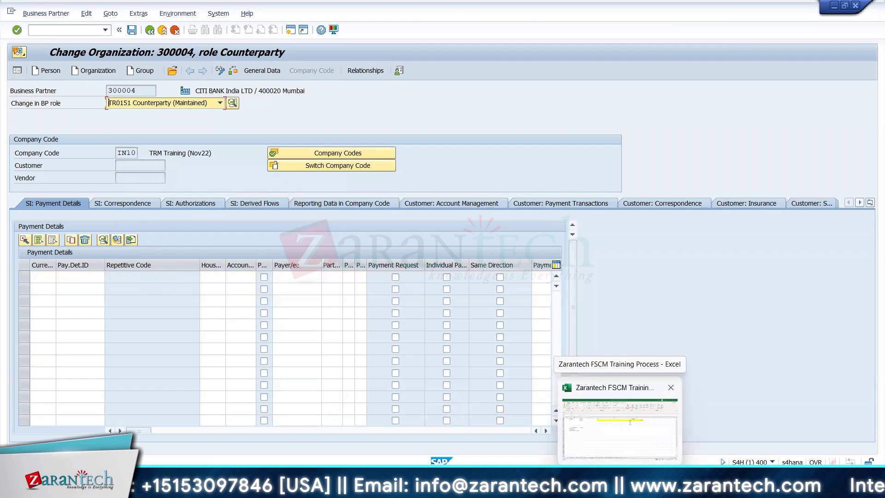
pyautogui.click(618, 489)
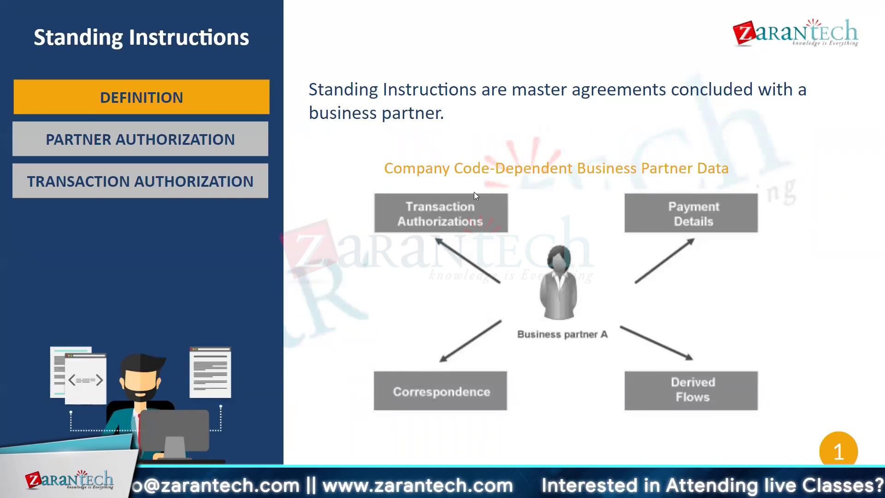
pyautogui.click(481, 203)
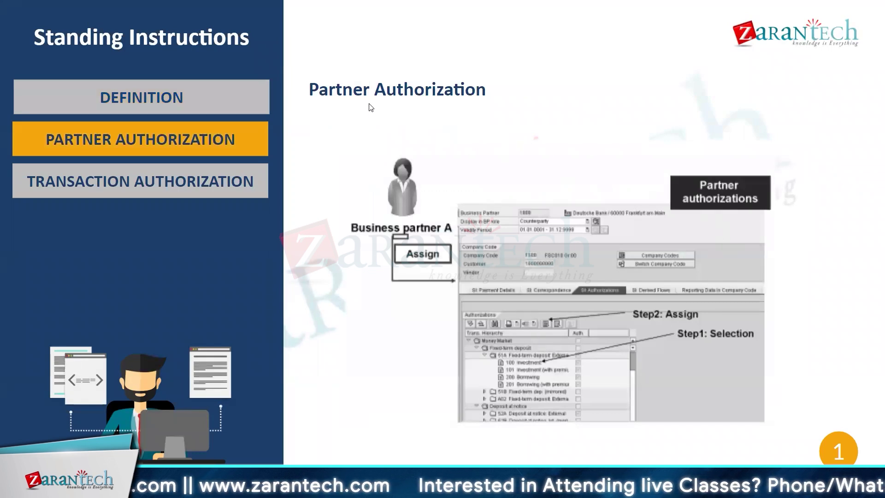
pyautogui.click(442, 137)
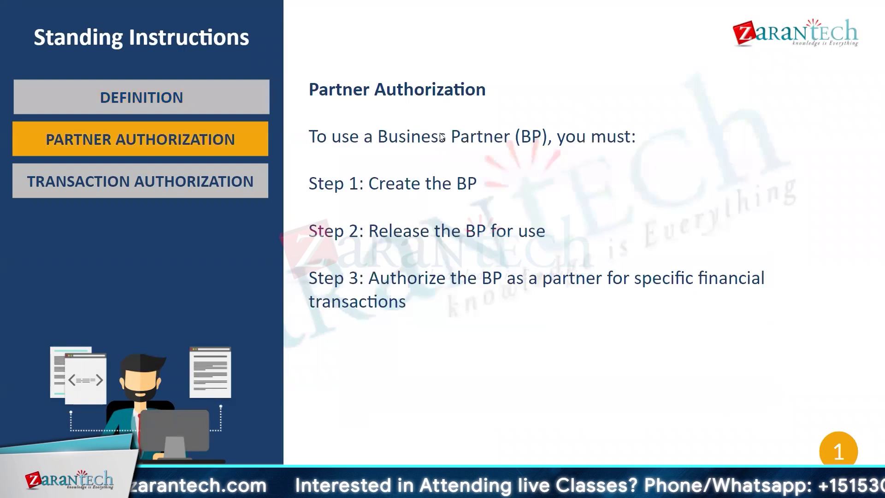
pyautogui.click(442, 137)
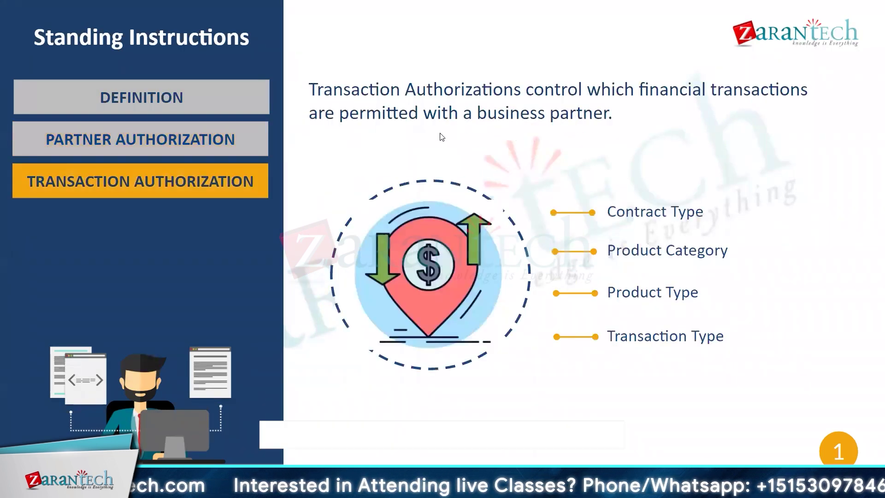
pyautogui.click(442, 137)
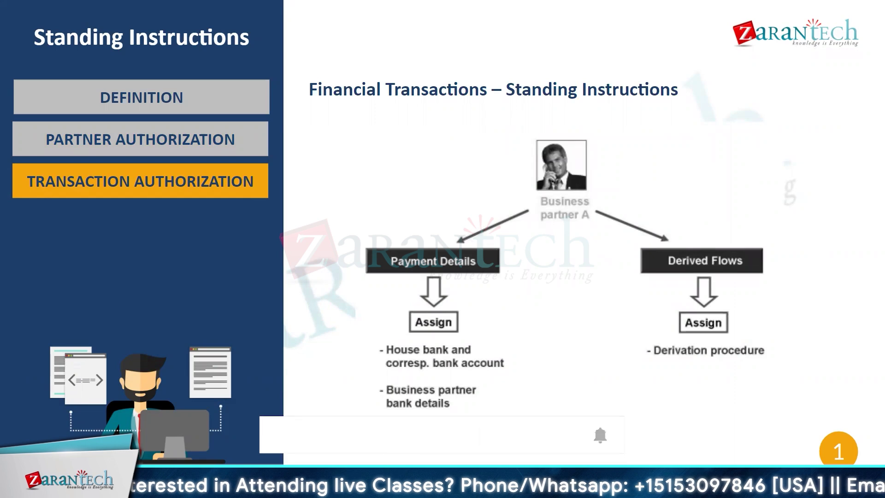
pyautogui.click(699, 317)
pyautogui.click(698, 317)
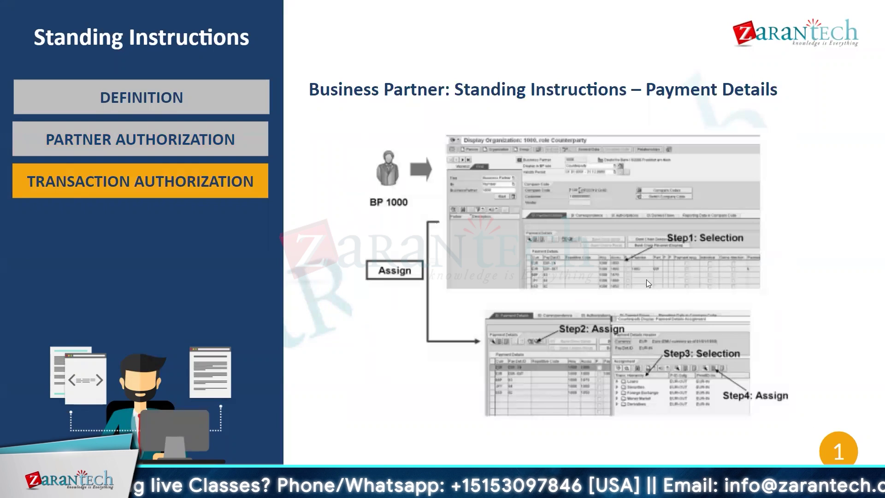
pyautogui.click(620, 314)
pyautogui.press('Left')
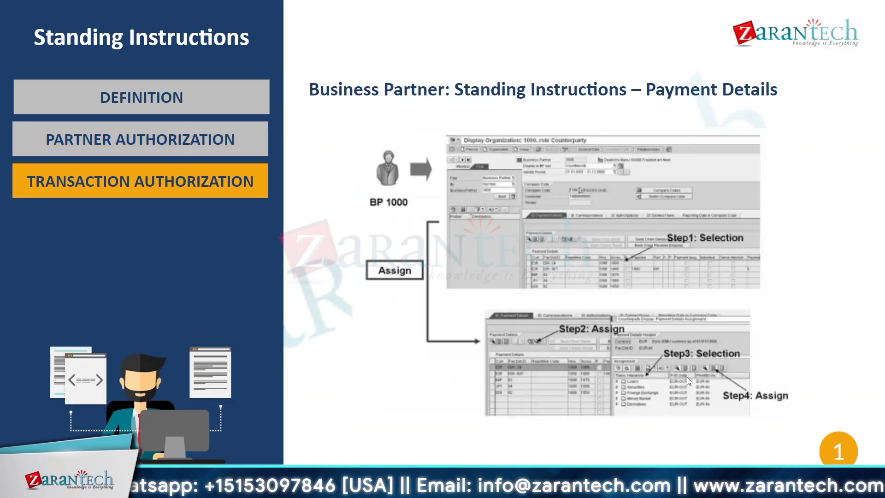
pyautogui.press('Right')
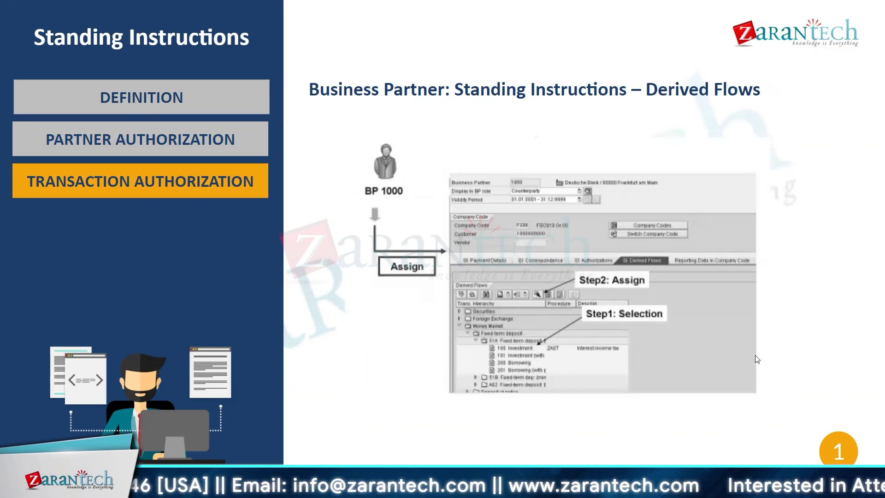
# - Switch to the Excel workbook and enter the heading PAYMENTS in cell B97 with a yellow fill
pyautogui.hotkey('alt', 'Tab')
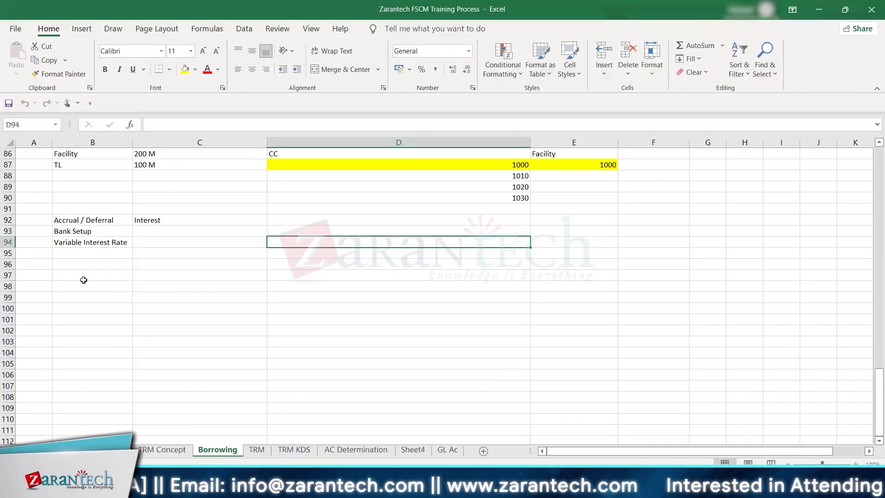
pyautogui.click(82, 279)
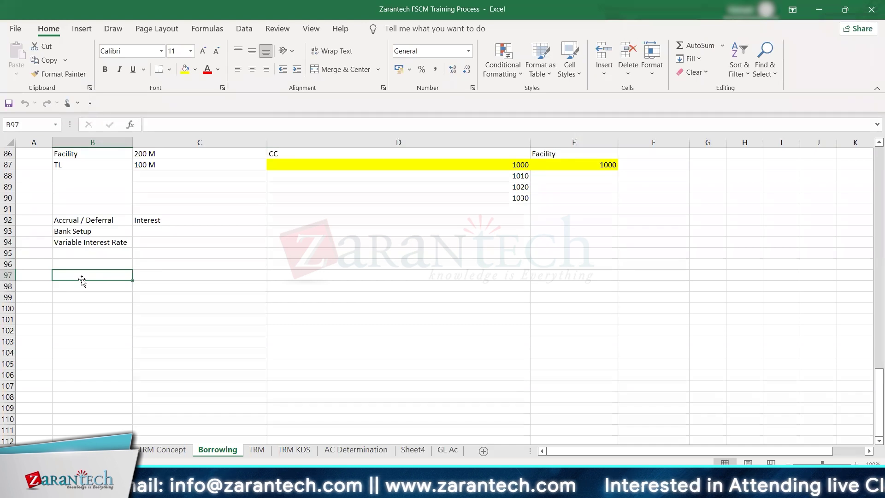
pyautogui.write('PAYMENTS')
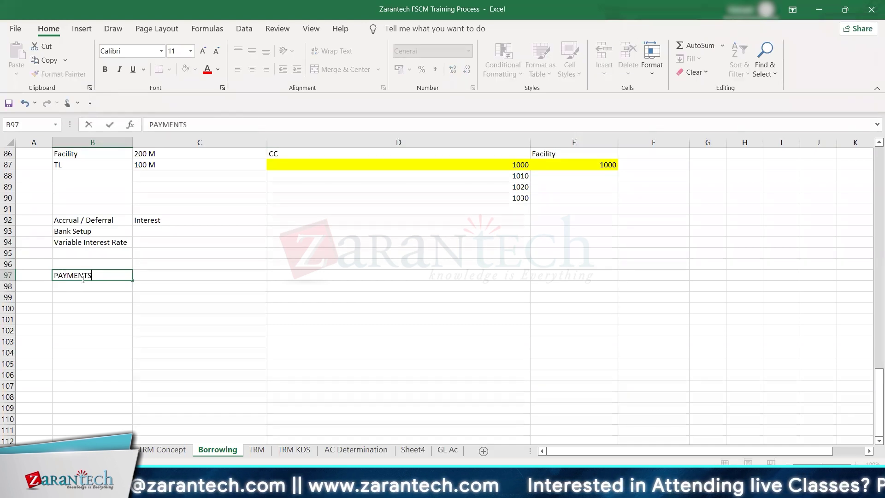
pyautogui.press('Return')
pyautogui.click(82, 276)
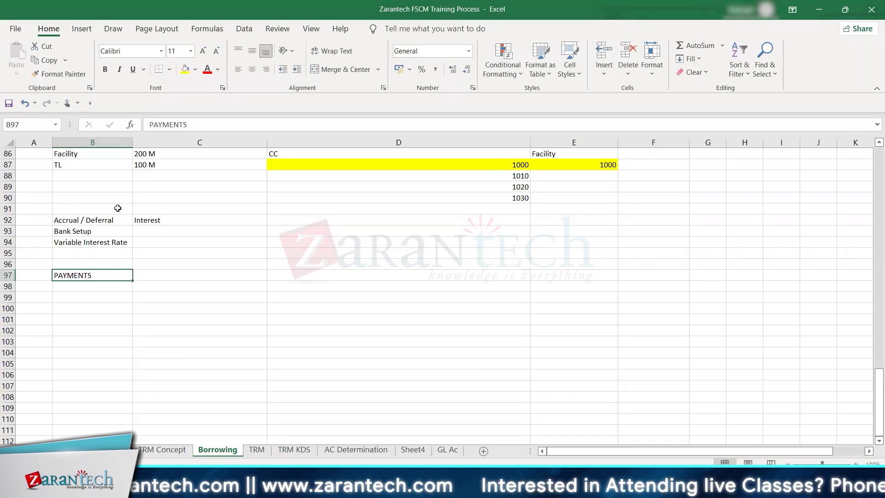
pyautogui.click(185, 69)
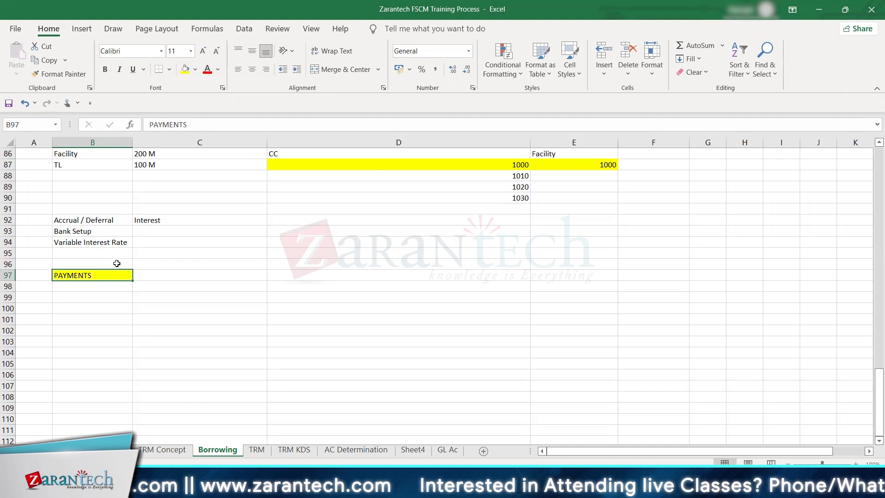
# - Enter "Geneal Data" in cell B98 below the PAYMENTS heading
pyautogui.click(92, 288)
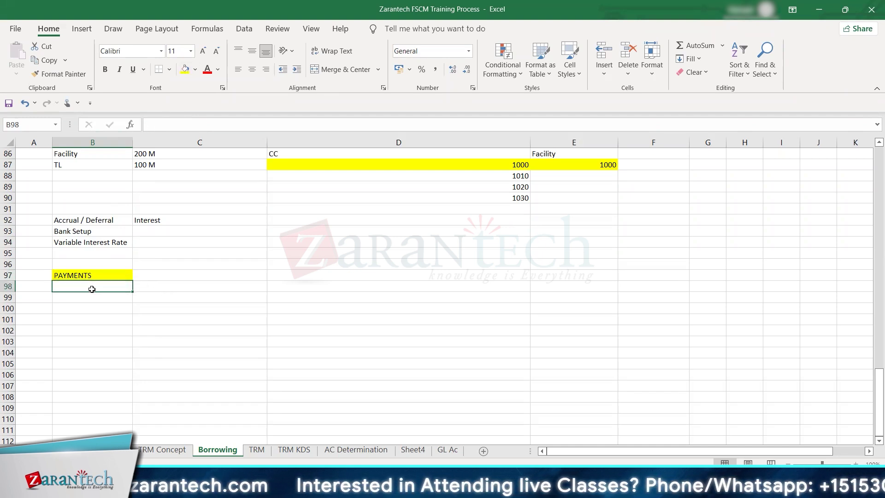
pyautogui.write('Genra')
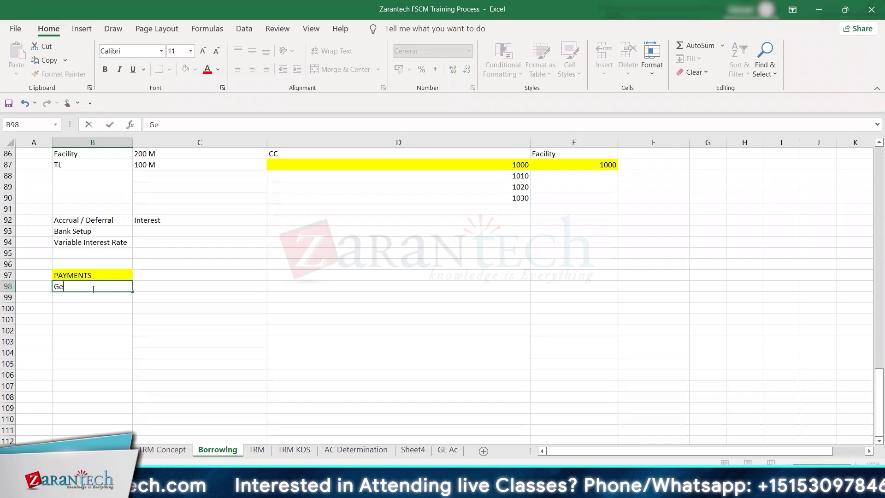
pyautogui.press('BackSpace')
pyautogui.press('BackSpace')
pyautogui.write('eal')
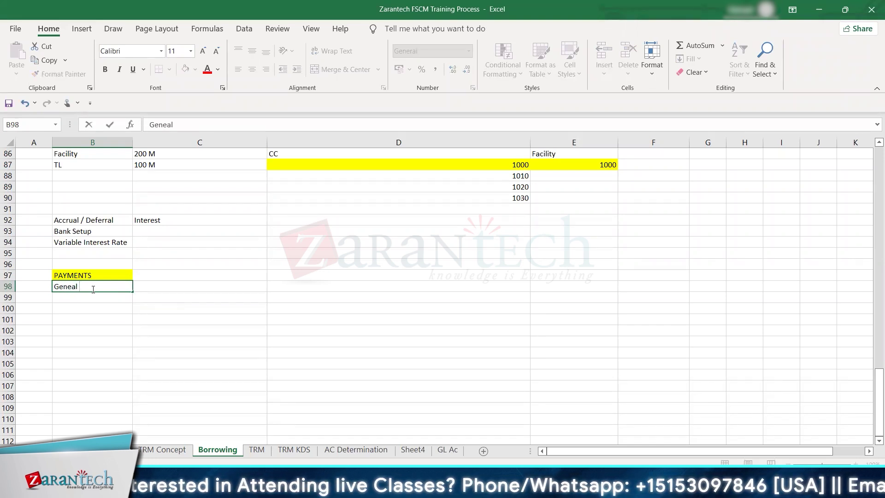
pyautogui.write(' Data')
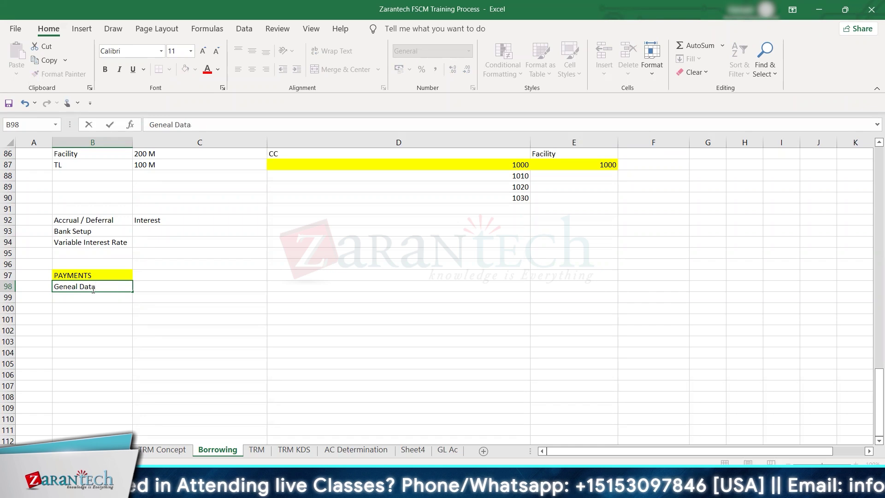
pyautogui.press('Tab')
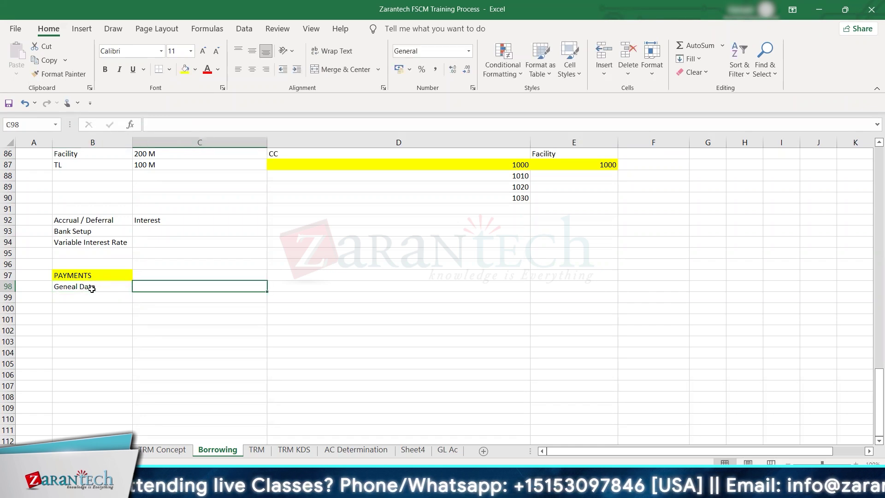
# - Enter "Bank A/c of the BP" in cell C98 as the explanation beside the first payments entry
pyautogui.write('Bank ')
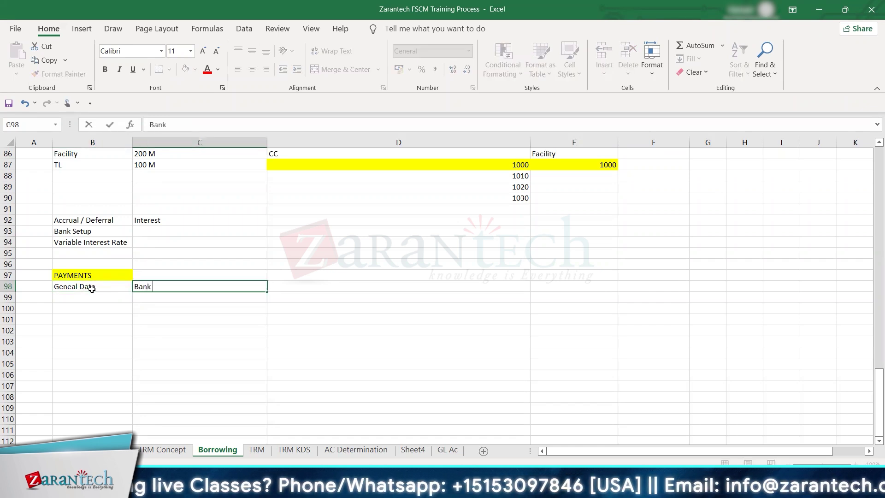
pyautogui.write('A/c of the ')
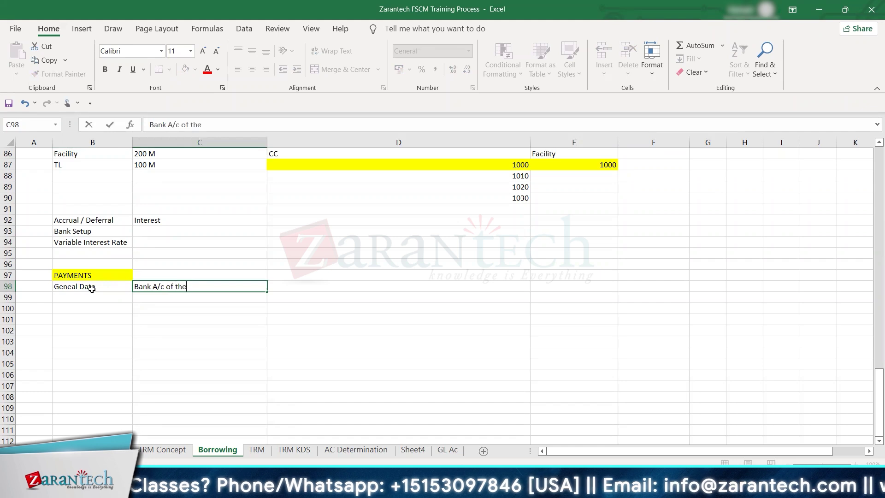
pyautogui.write('BP')
pyautogui.press('Tab')
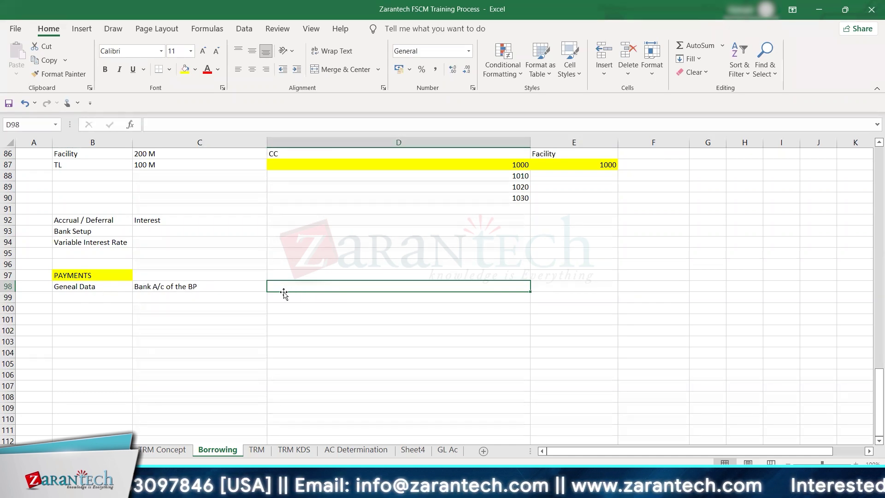
# - Enter "CO Code - Payment Details" in cell B99 under the general data entry
pyautogui.click(88, 295)
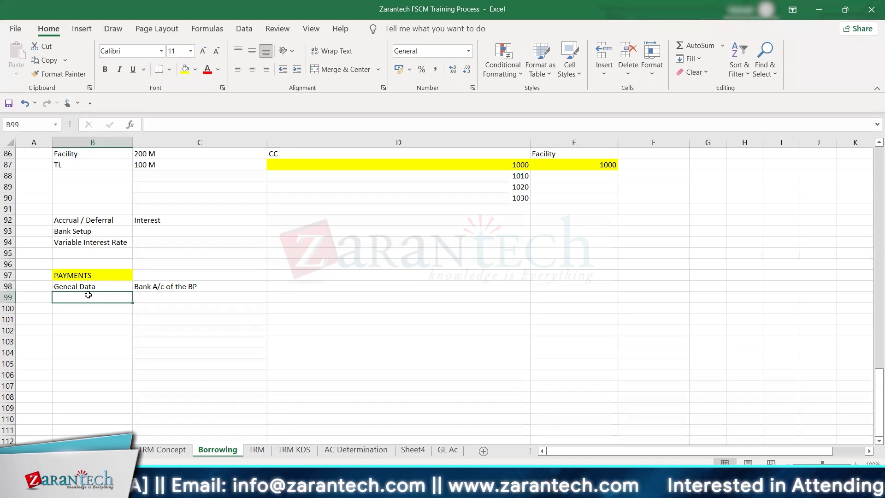
pyautogui.write('CO Code')
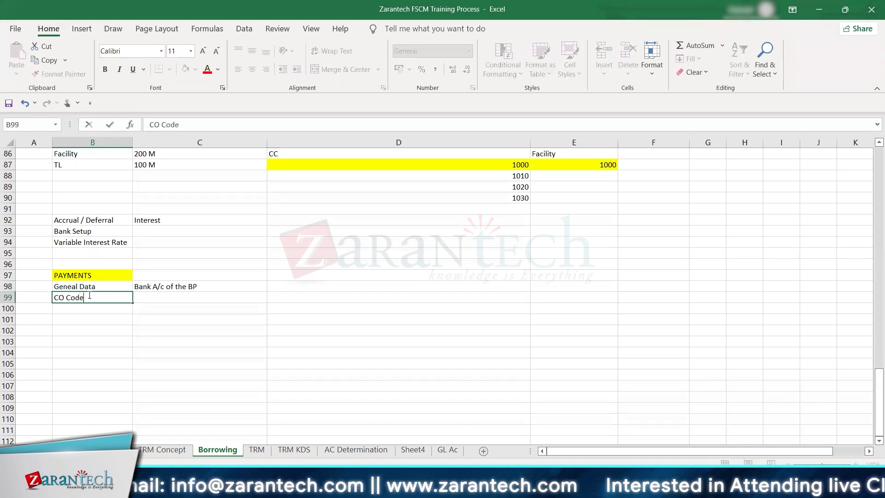
pyautogui.write(' - Payment')
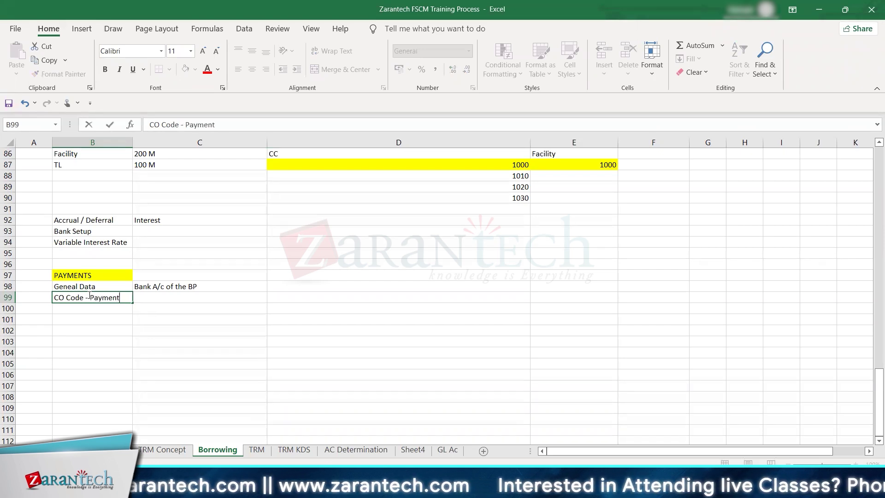
pyautogui.hotkey('alt', 'Tab')
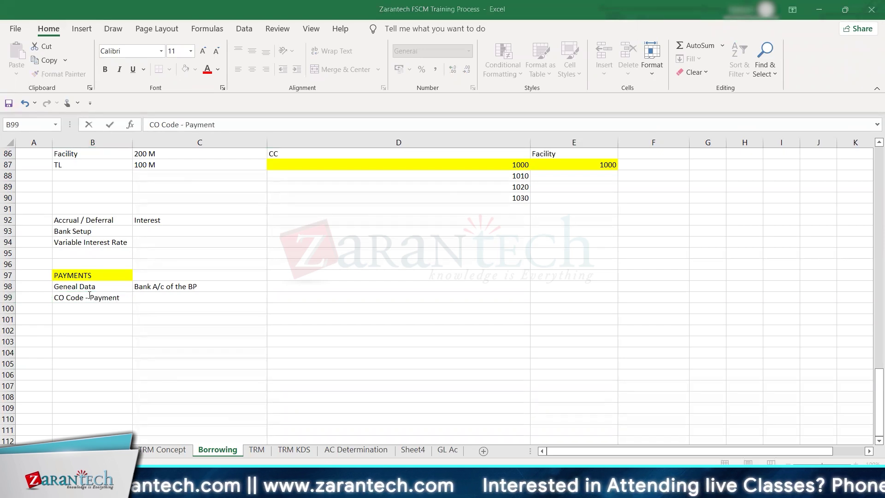
pyautogui.hotkey('alt', 'Tab')
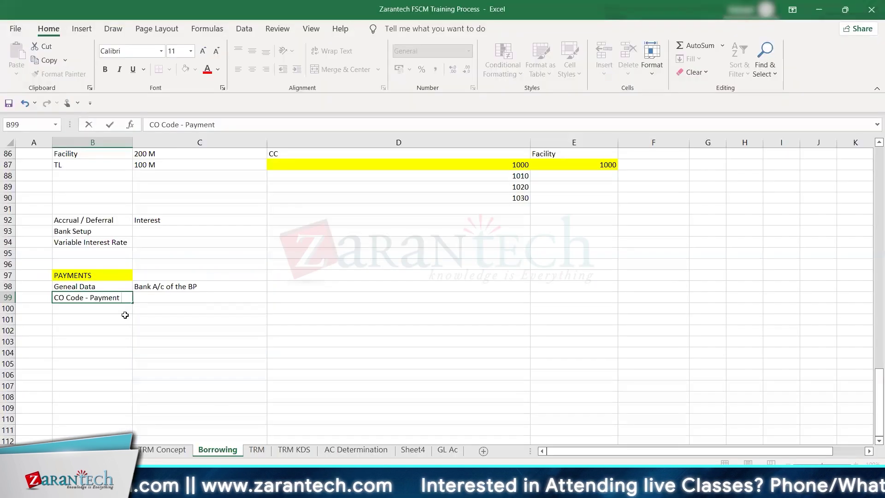
pyautogui.write('Details')
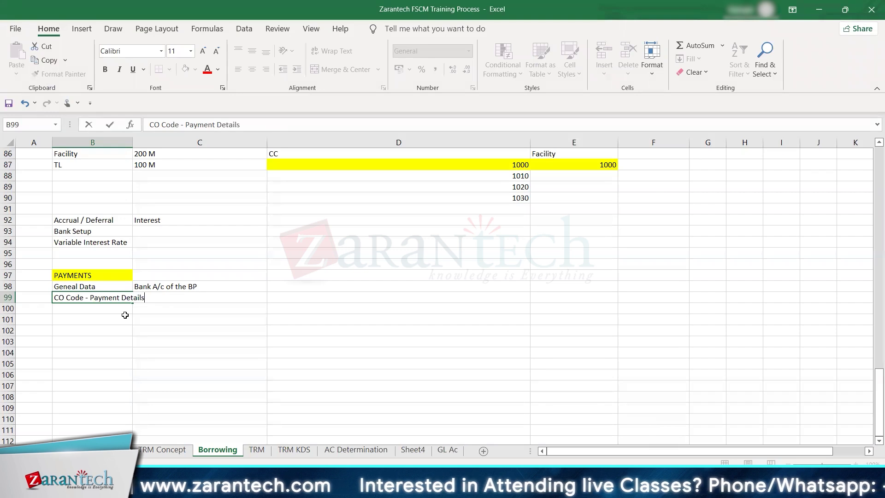
pyautogui.press('Tab')
# - Enter "BANK details for Incoming and Outgoing payment" in cell C99 as the explanation of the company code payment details
pyautogui.write('BANK')
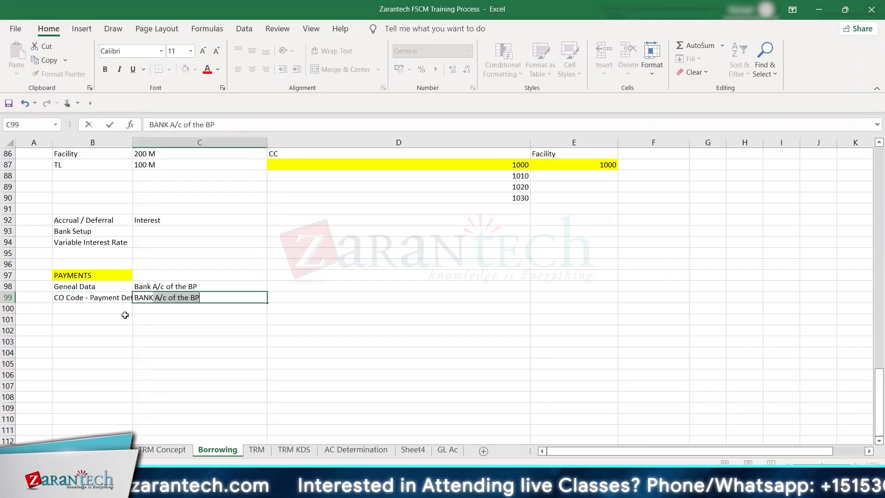
pyautogui.write(' deta')
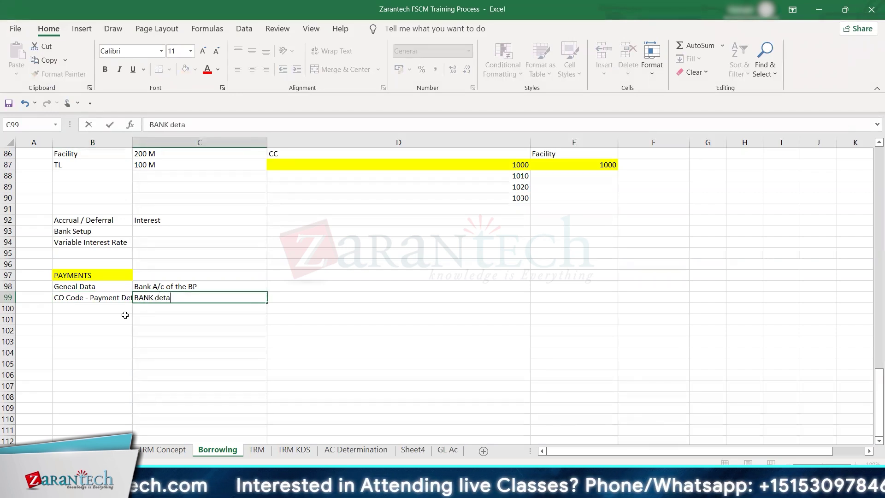
pyautogui.write('ils for Inc')
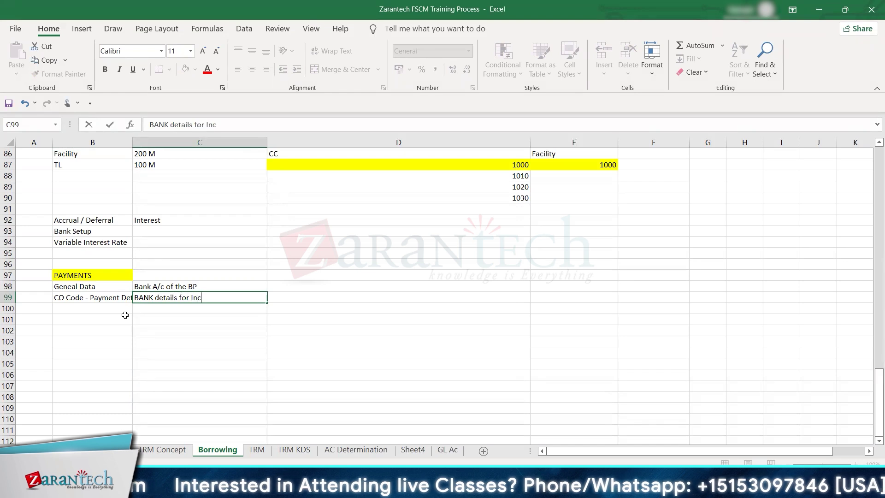
pyautogui.write('oming and Ou')
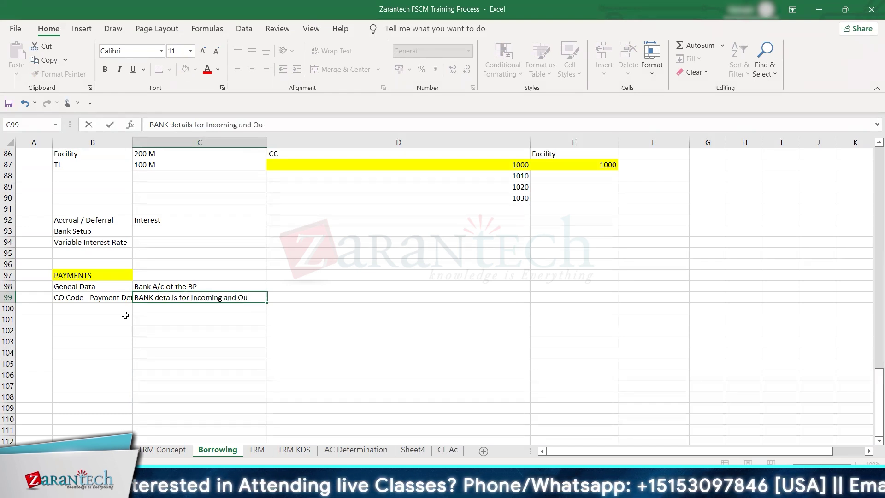
pyautogui.write('tgoing ')
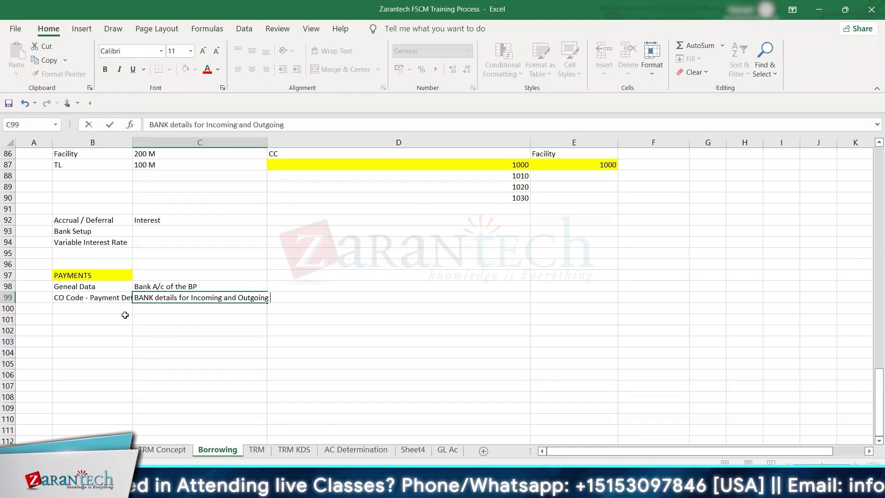
pyautogui.write('payment')
pyautogui.click(125, 311)
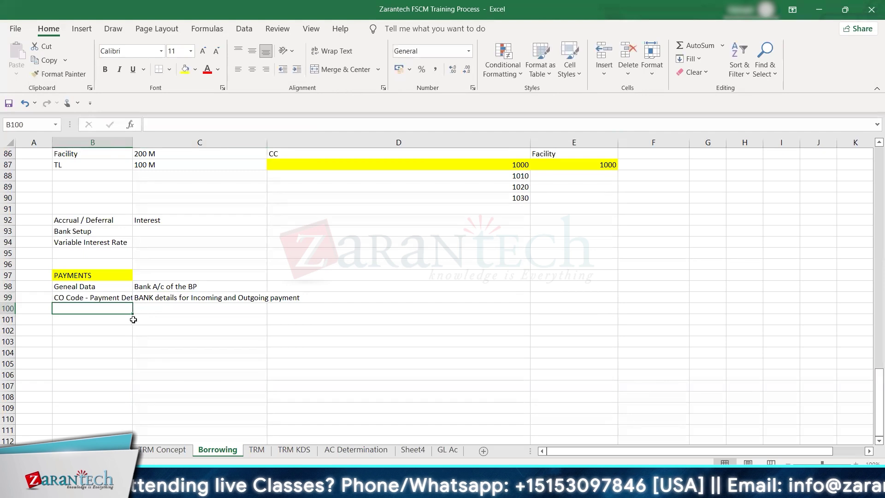
# - Enter "FD" in cell C100 and "Borrowing" in cell C102 as the example deal types
pyautogui.click(145, 307)
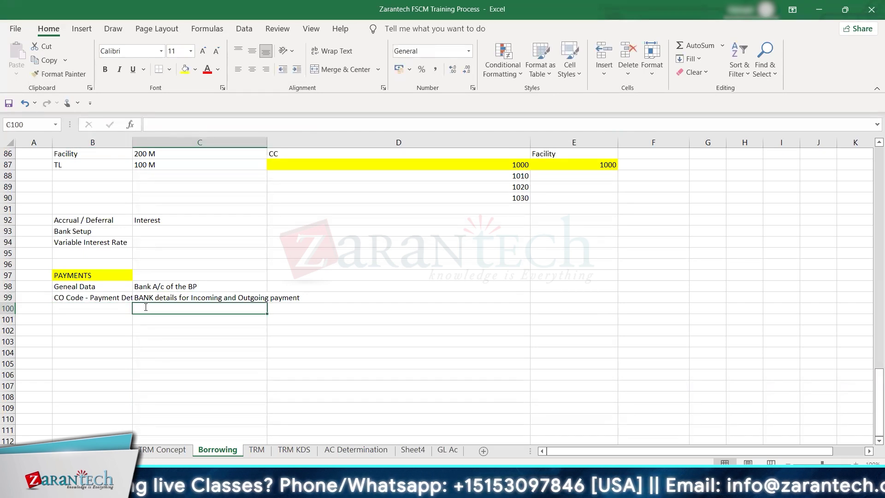
pyautogui.write('FX')
pyautogui.press('BackSpace')
pyautogui.write('D')
pyautogui.press('Return')
pyautogui.press('Return')
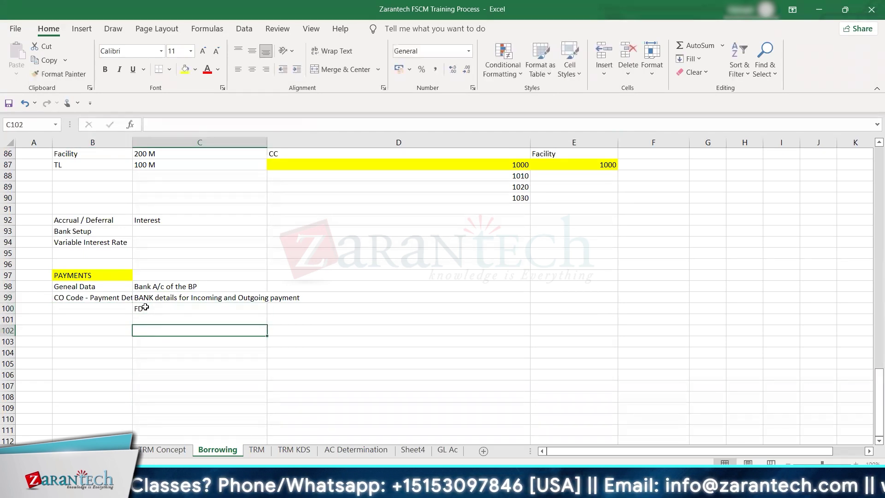
pyautogui.write('LBorrowing')
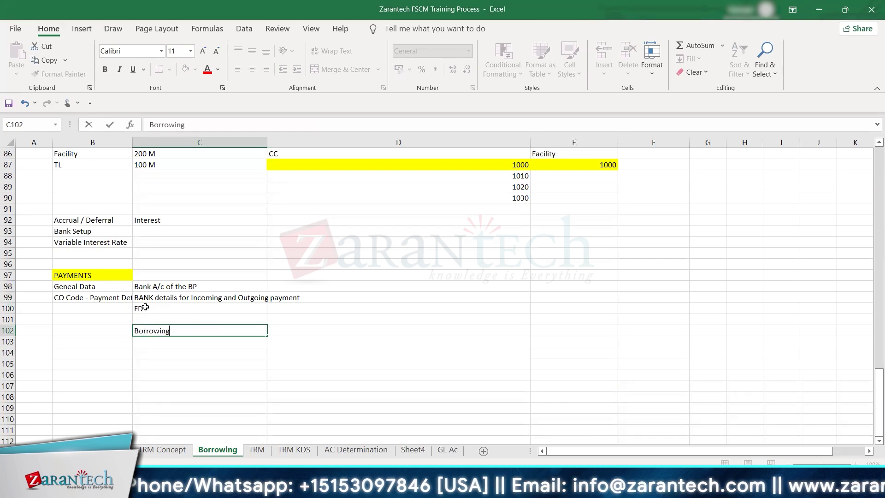
pyautogui.press('Return')
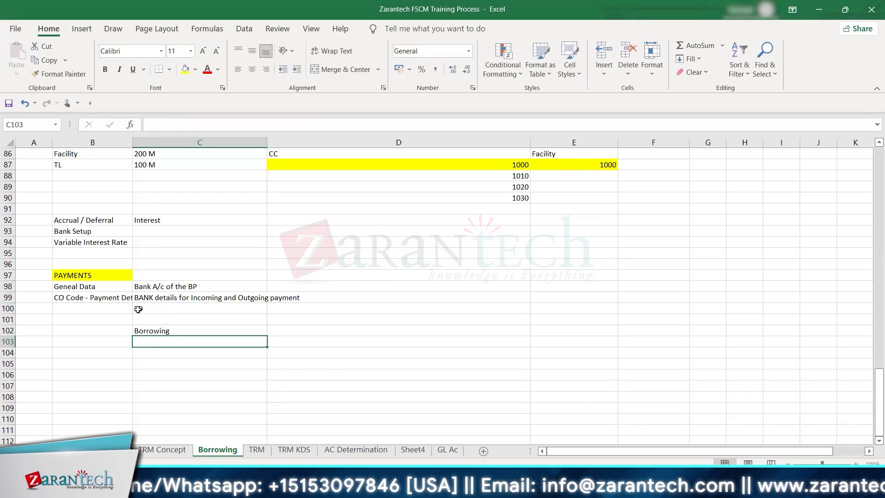
# - Enter "outgoing a/c" in cell D100 beside the FD entry
pyautogui.click(139, 308)
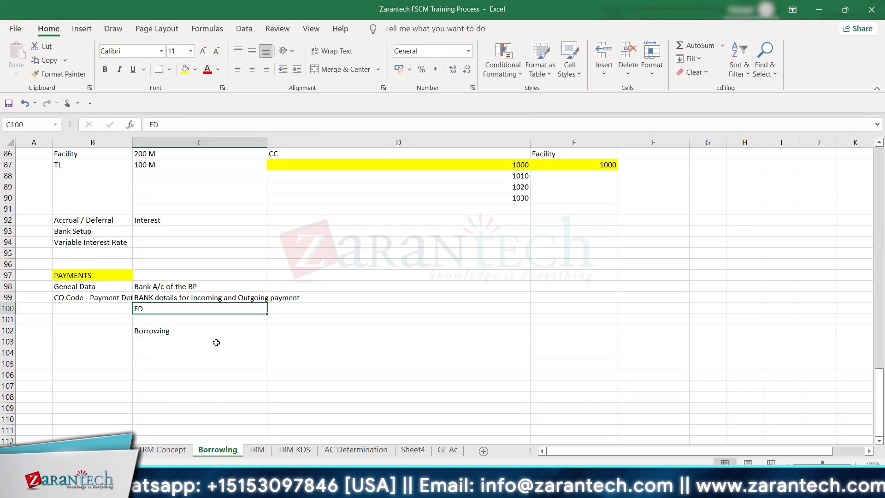
pyautogui.click(283, 311)
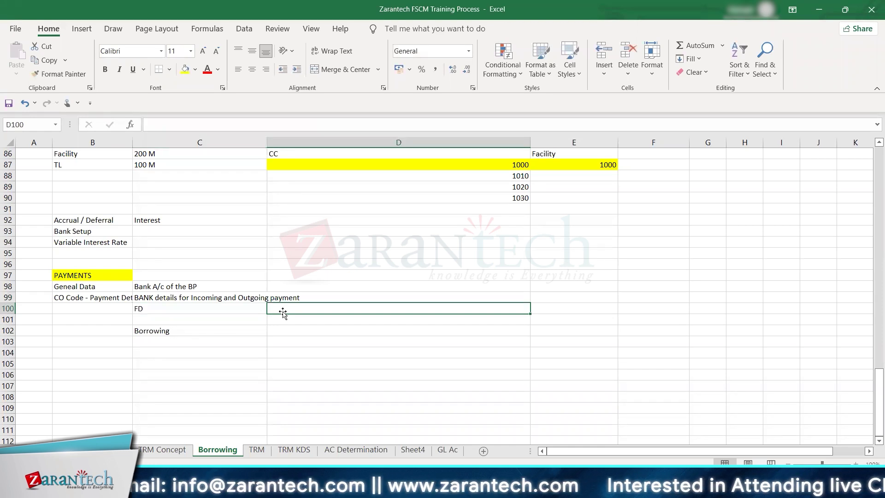
pyautogui.write('outgoin')
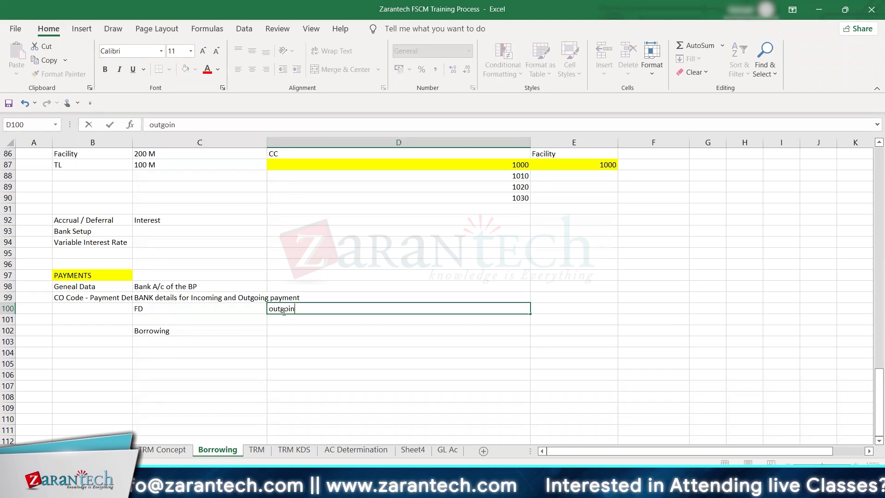
pyautogui.write('g ac')
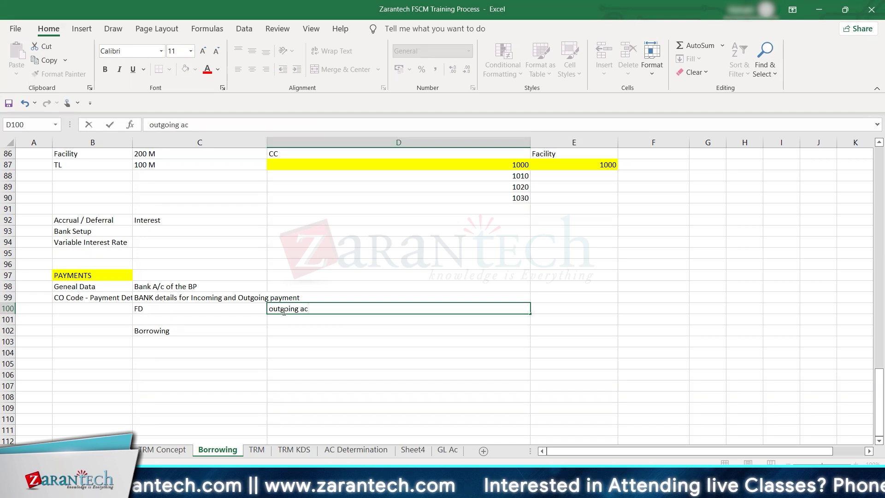
pyautogui.write('c')
pyautogui.press('BackSpace')
pyautogui.press('BackSpace')
pyautogui.write('/c')
pyautogui.press('Return')
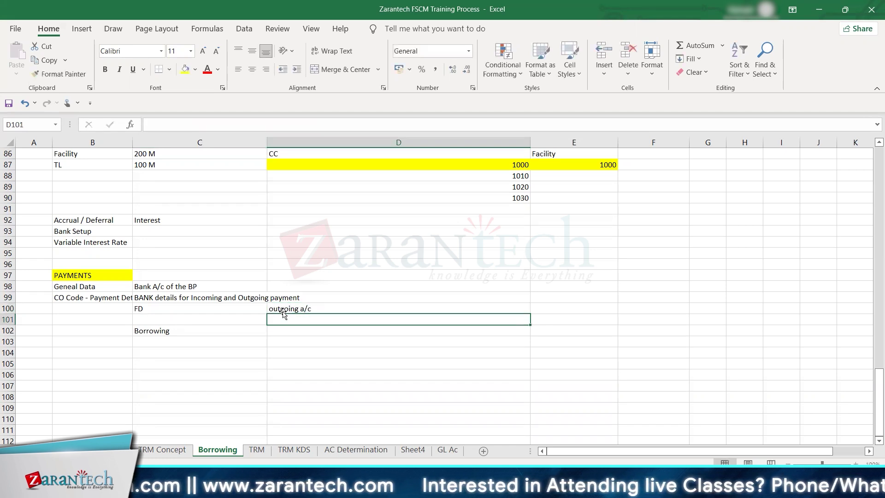
# - Move the "outgoing a/c" entry one column over to cell E100
pyautogui.click(284, 307)
pyautogui.hotkey('ctrl', 'x')
pyautogui.press('Right')
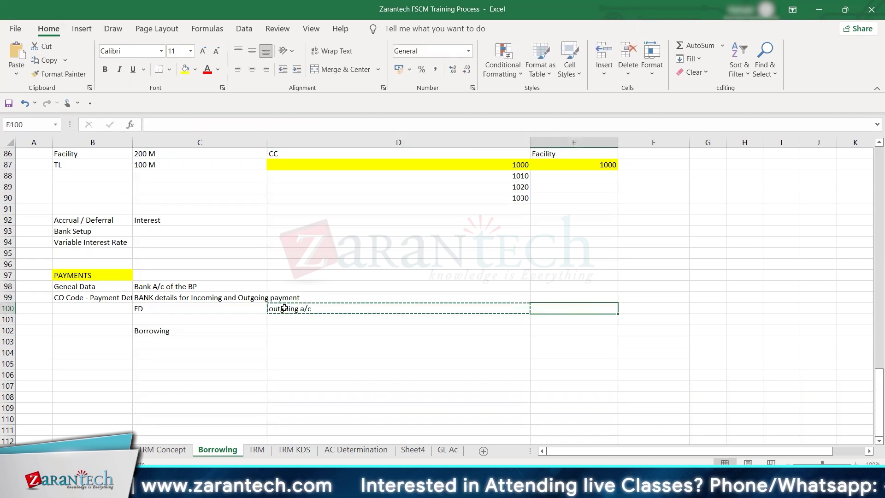
pyautogui.hotkey('ctrl', 'v')
# - Enter "Creation of FD" in cell D100 between FD and its outgoing account
pyautogui.press('Left')
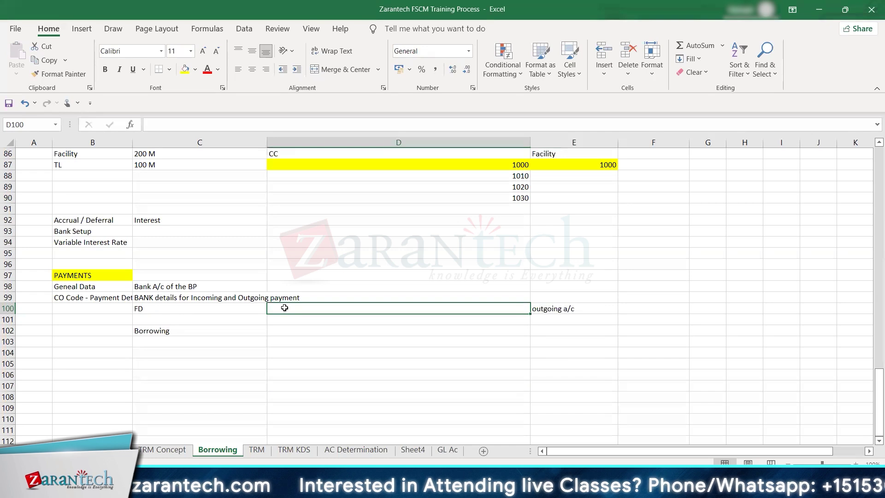
pyautogui.write('Creation of')
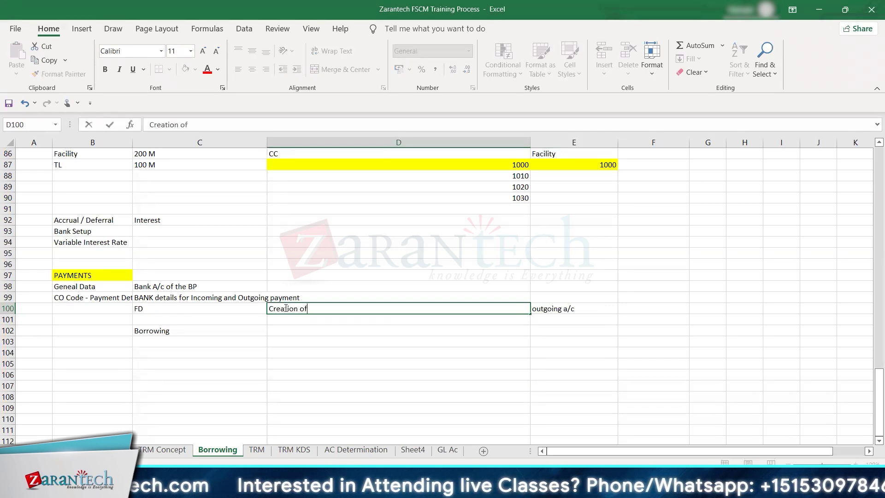
pyautogui.write(' FD')
pyautogui.press('BackSpace')
pyautogui.write('FD')
pyautogui.press('Return')
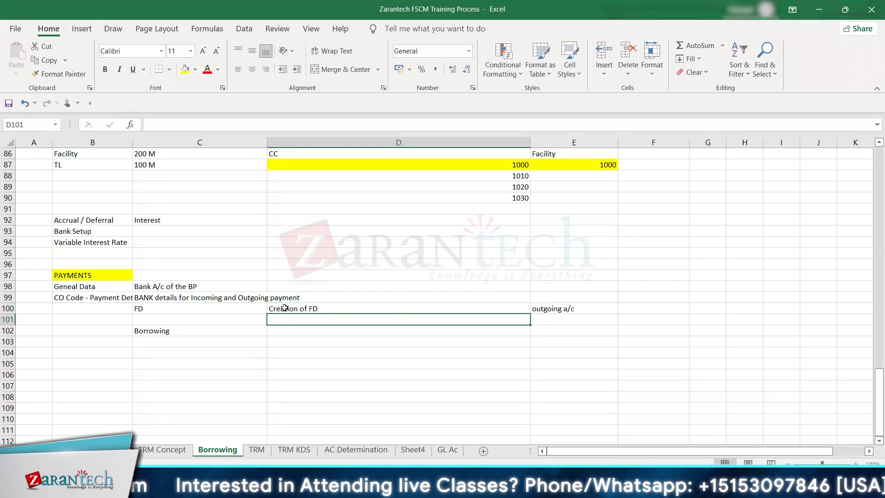
# - Enter "Matured" in cell D101 and "Incoming a/c" in cell E101
pyautogui.write('Matured')
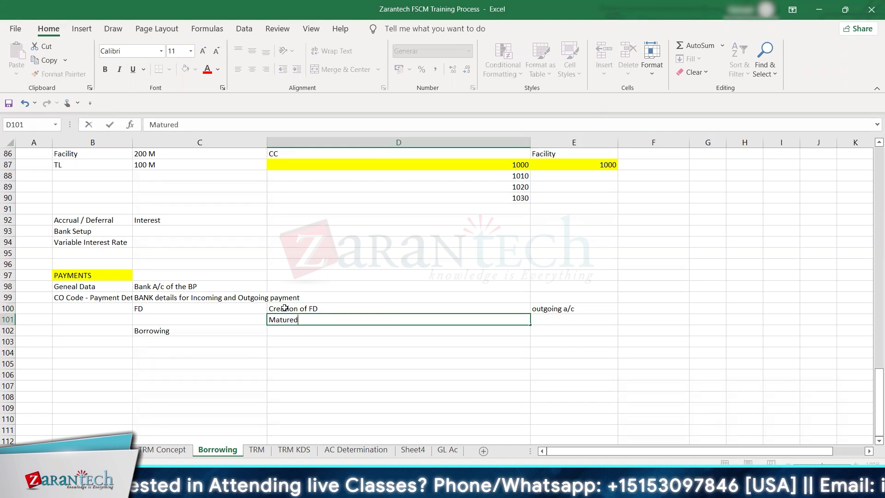
pyautogui.press('Tab')
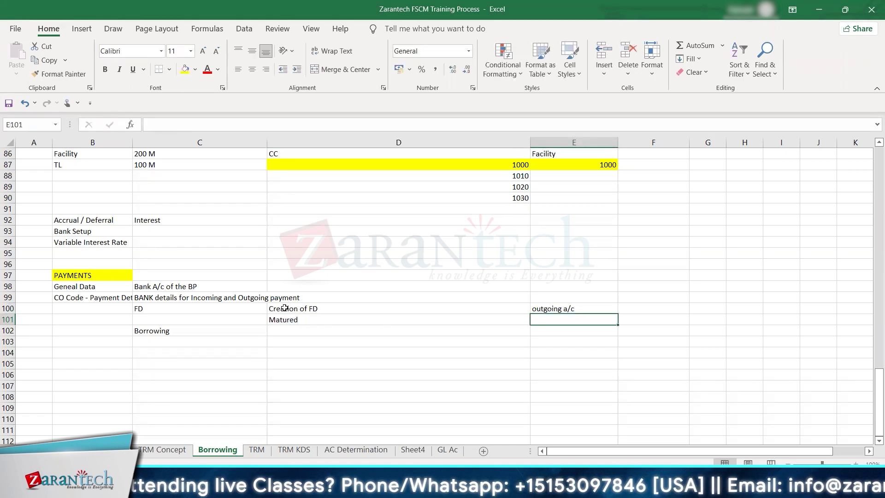
pyautogui.write('Incomi')
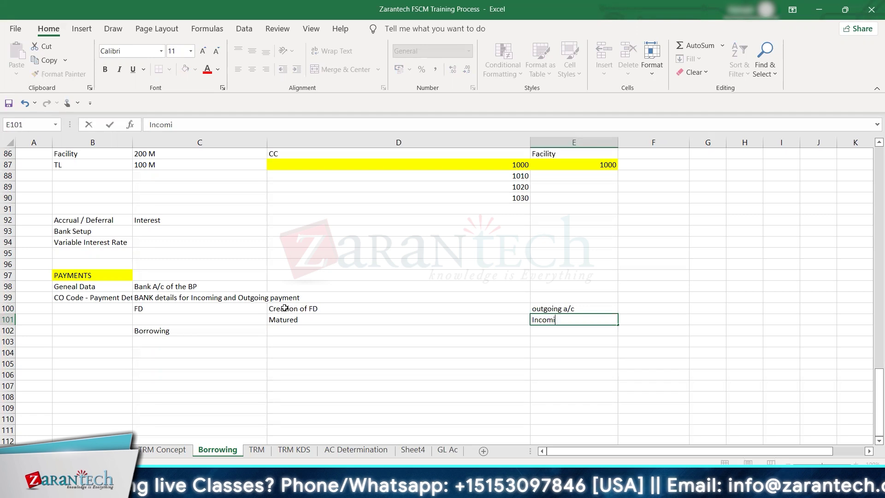
pyautogui.write('ng a/c')
pyautogui.press('Return')
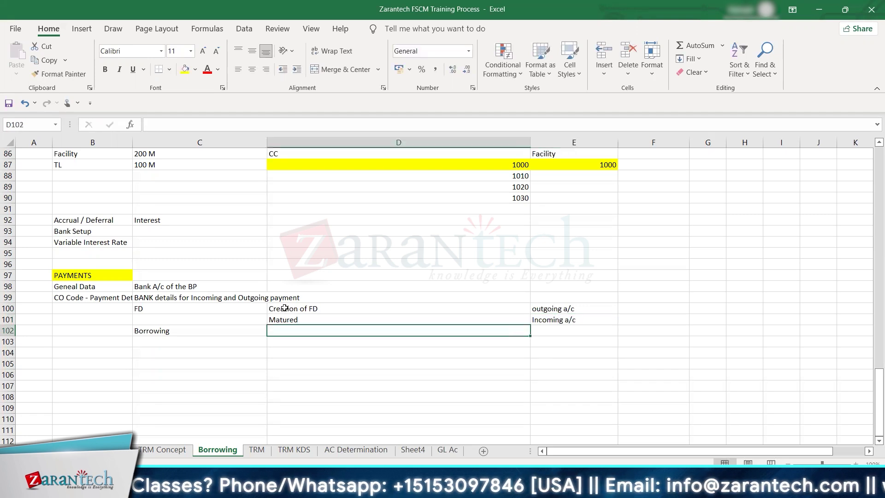
# - Switch to SAP and open the Edit Financial Transaction screen with transaction code ftr_edit
pyautogui.moveTo(240, 308); pyautogui.dragTo(553, 319)
pyautogui.hotkey('alt', 'Tab')
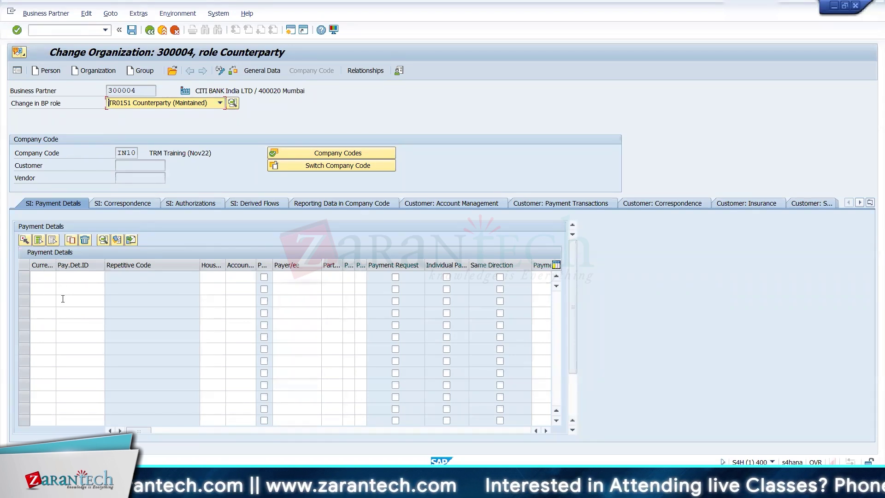
pyautogui.click(60, 31)
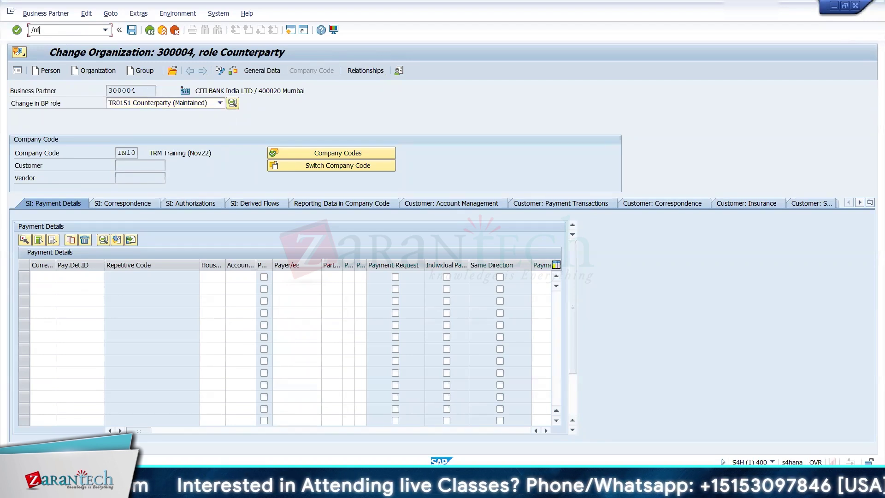
pyautogui.write('/nftr_edit')
pyautogui.press('Return')
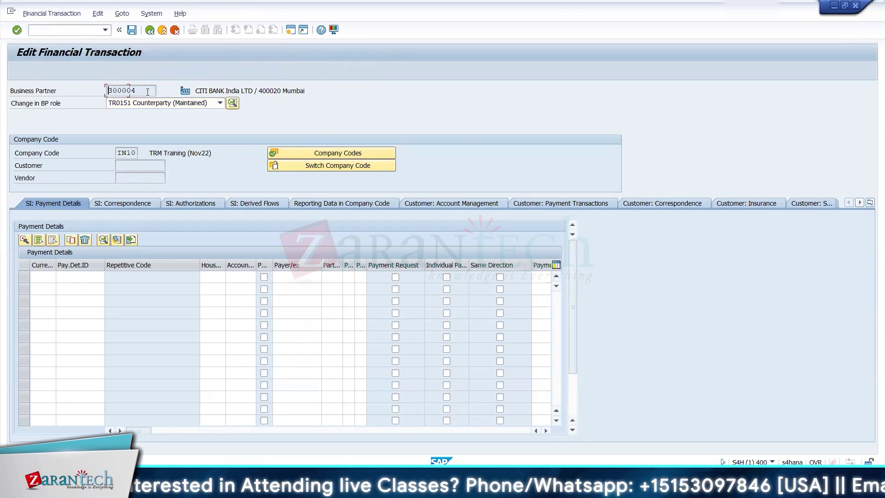
# - Search for financial transactions of product type 551 in company code IN10
pyautogui.click(146, 107)
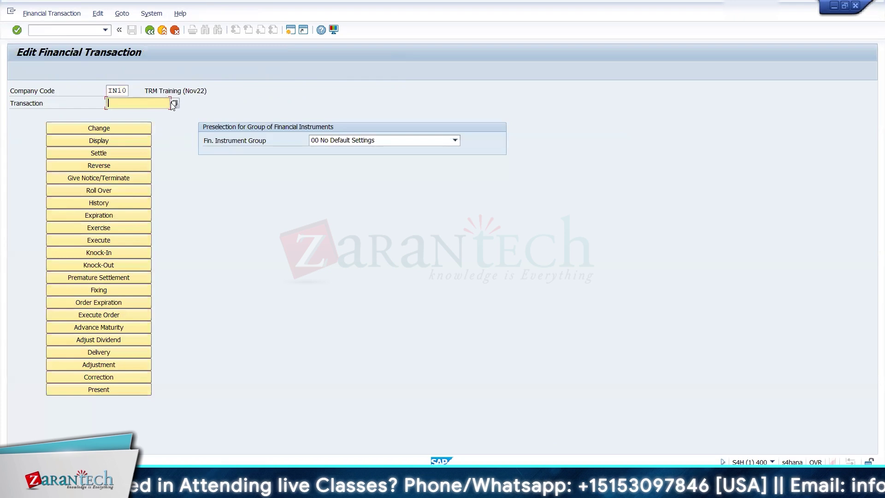
pyautogui.click(174, 103)
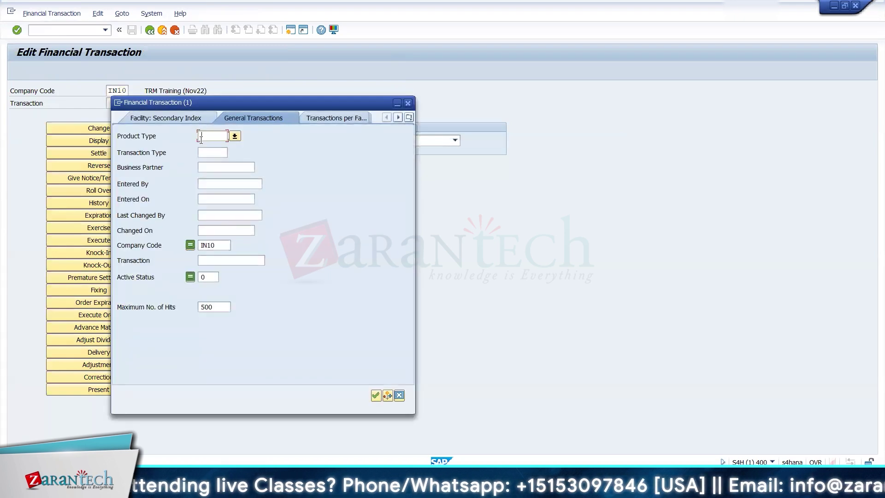
pyautogui.write('550')
pyautogui.press('Return')
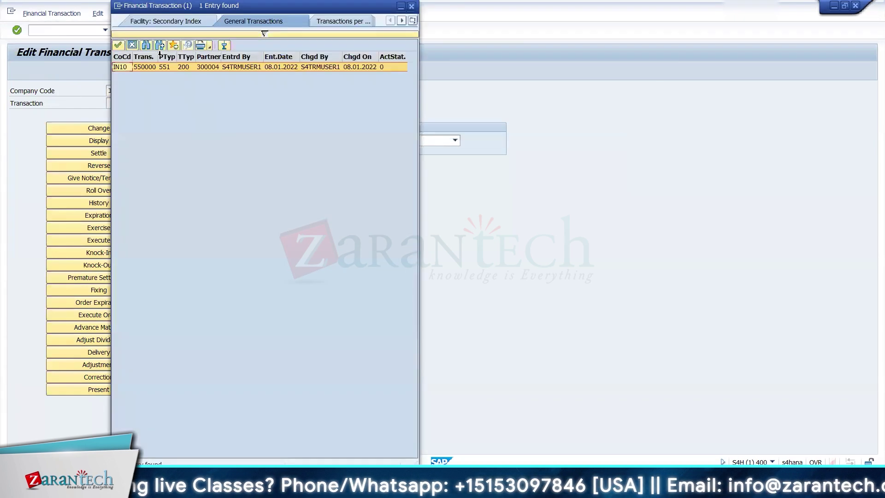
# - Display the found term loan transaction and review its payment details and cash flow
pyautogui.doubleClick(150, 66)
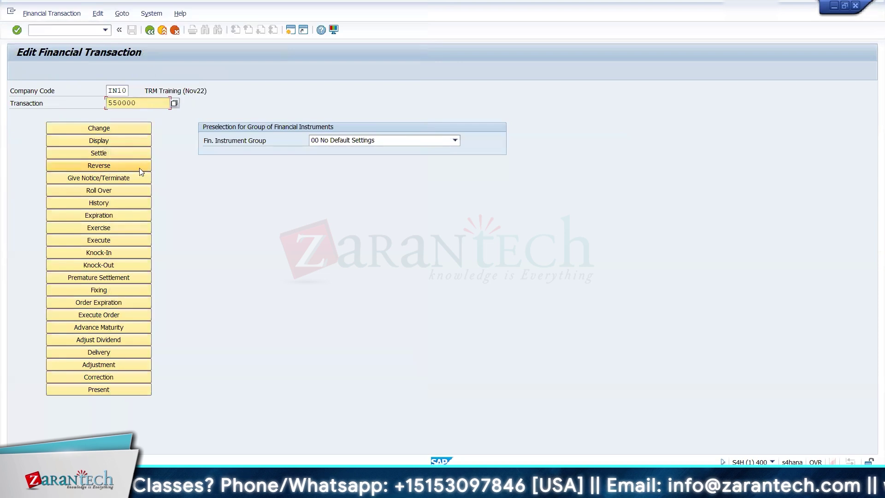
pyautogui.click(127, 140)
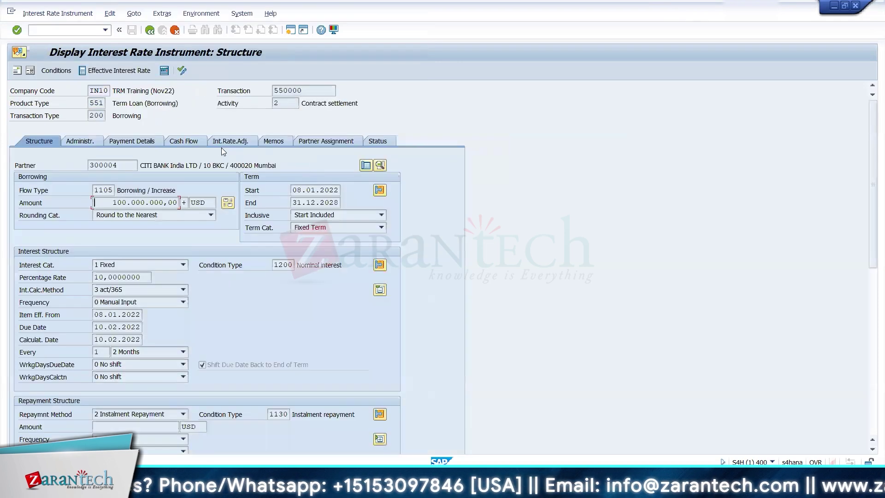
pyautogui.click(144, 140)
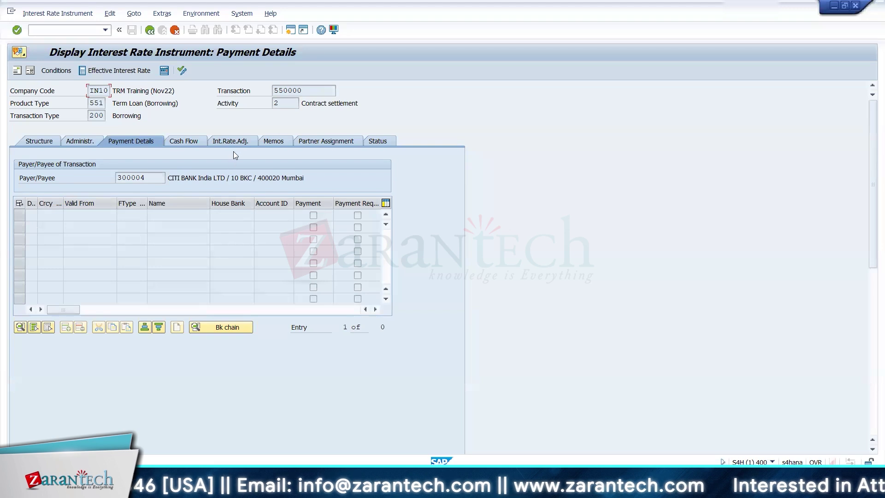
pyautogui.click(197, 140)
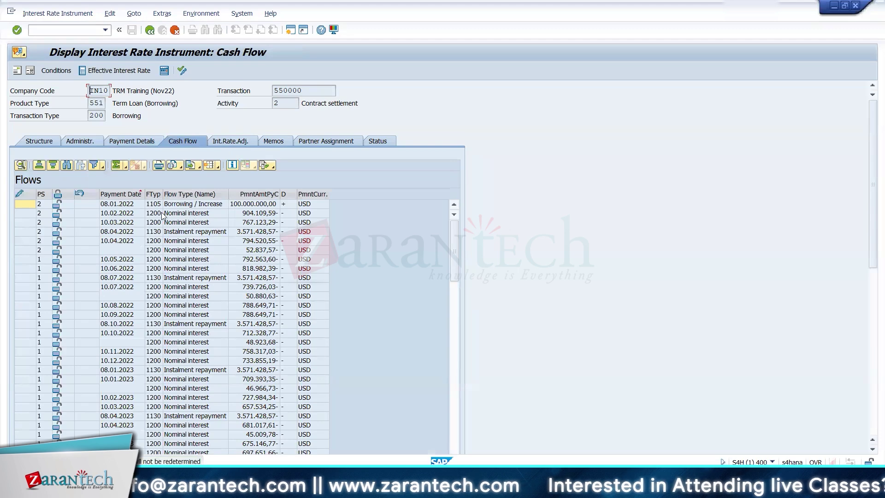
# - Display the accounting document of the 08.01.2022 Borrowing / Increase flow and check the HDFC Main Bank line's posting key and account
pyautogui.click(138, 205)
pyautogui.click(273, 167)
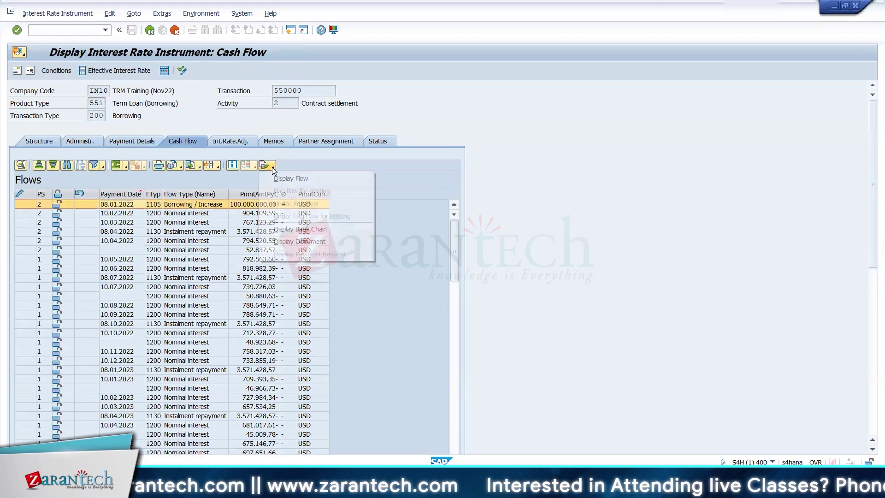
pyautogui.click(293, 245)
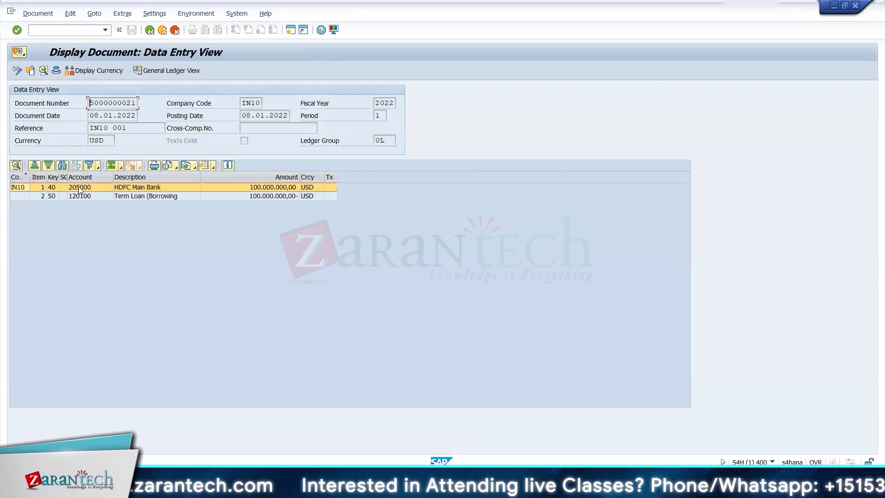
pyautogui.click(57, 187)
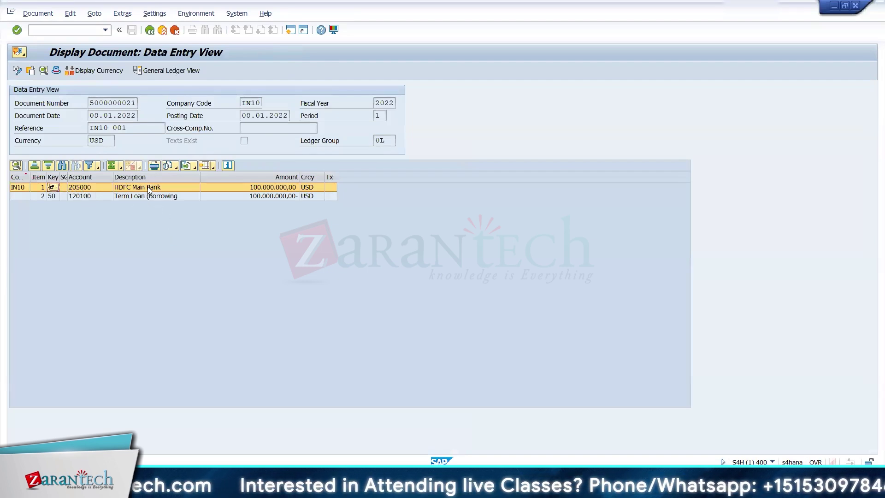
pyautogui.click(88, 187)
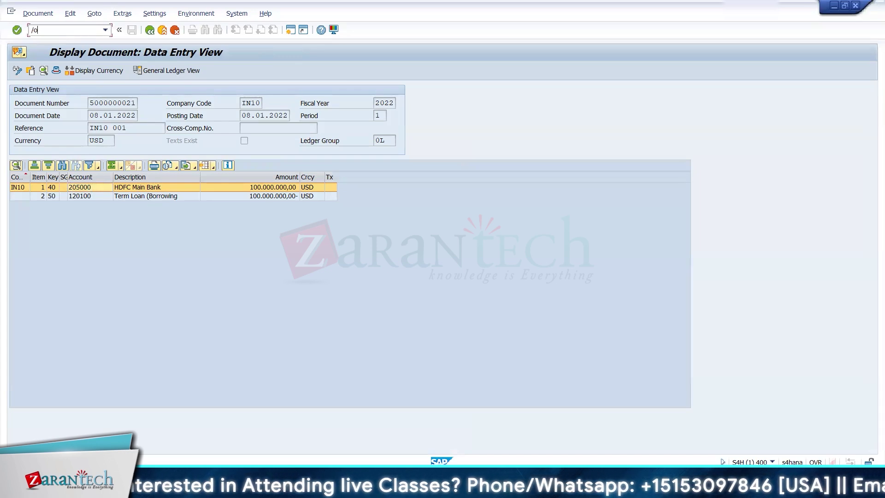
# - Open the SAP Reference IMG in a new session with transaction code spro
pyautogui.write('/ospro')
pyautogui.press('Return')
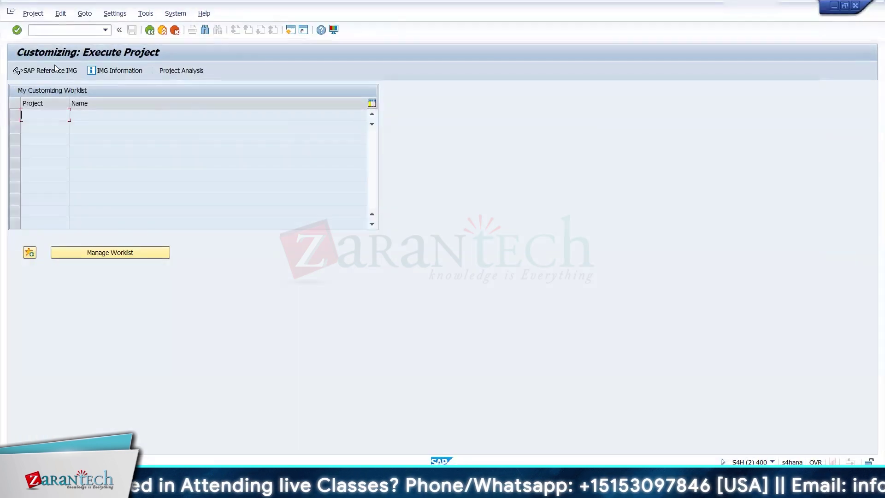
pyautogui.click(53, 70)
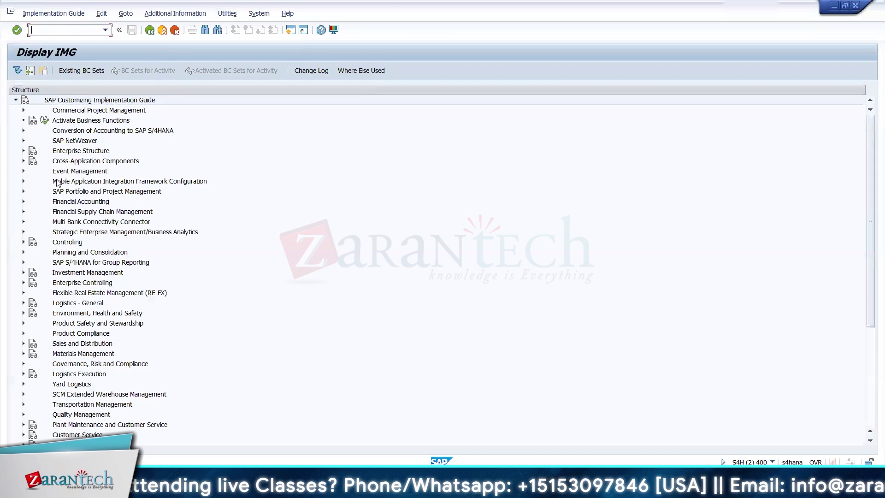
# - Expand Financial Supply Chain Management, Treasury and Risk Management, and Transaction Manager down to Link to Other Accounting Components under Accounting
pyautogui.click(23, 201)
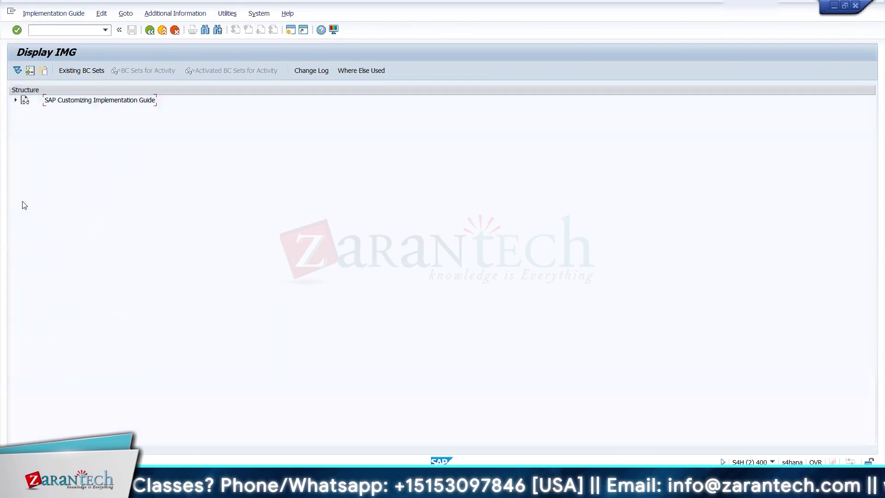
pyautogui.click(23, 201)
pyautogui.click(24, 212)
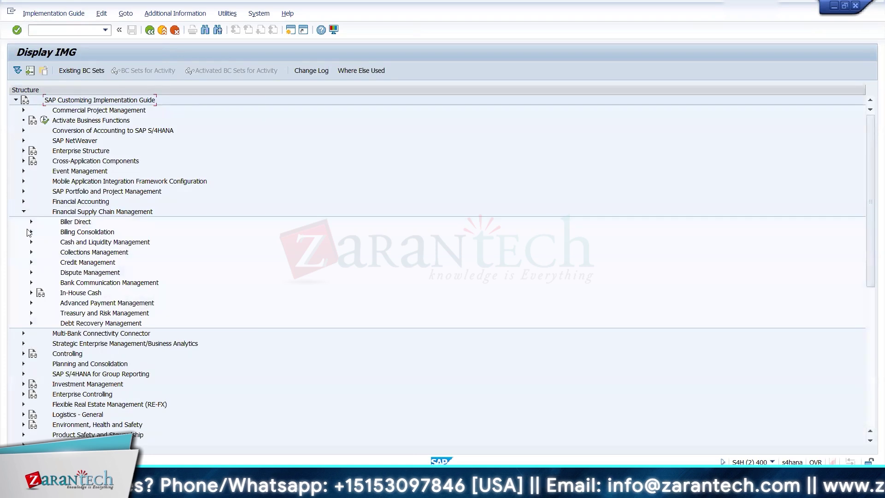
pyautogui.click(31, 313)
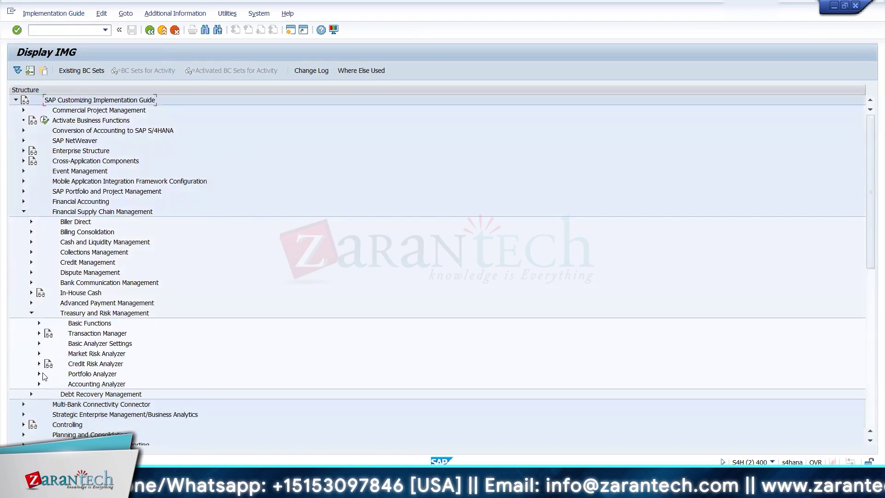
pyautogui.click(39, 333)
pyautogui.click(47, 333)
pyautogui.click(55, 374)
pyautogui.click(63, 415)
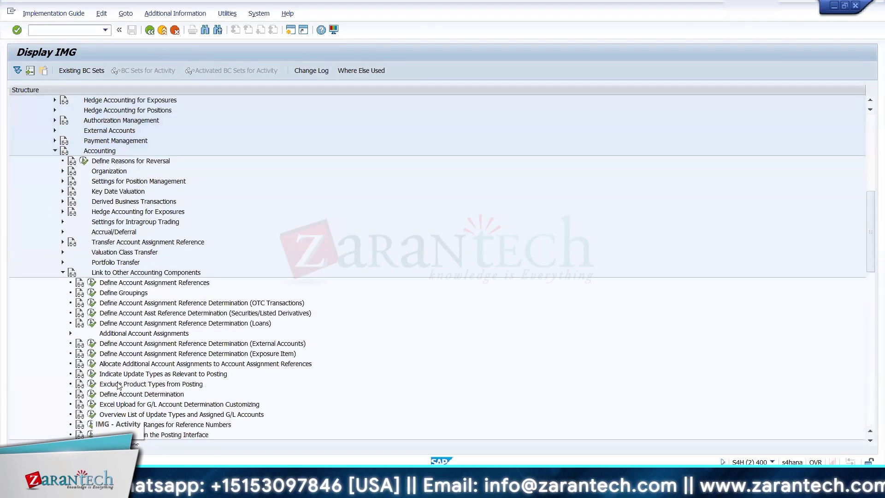
# - Open the Define Account Determination activity for chart of accounts YCOA
pyautogui.click(92, 394)
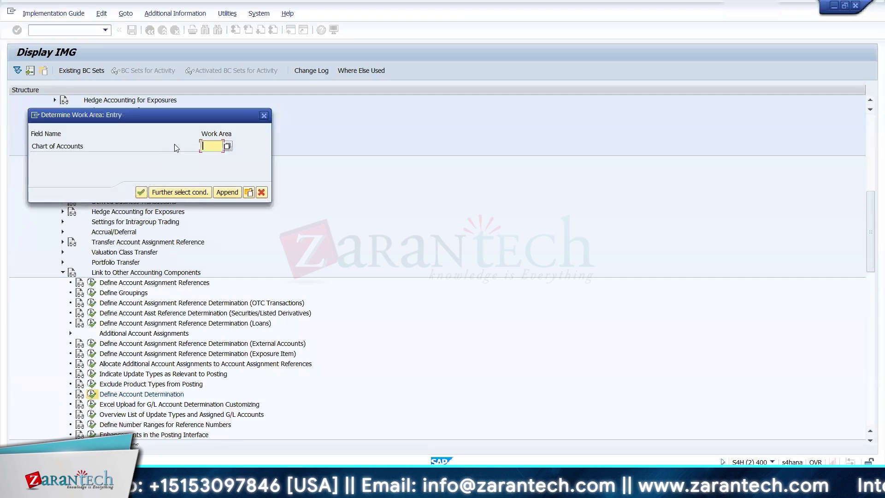
pyautogui.click(210, 146)
pyautogui.click(216, 168)
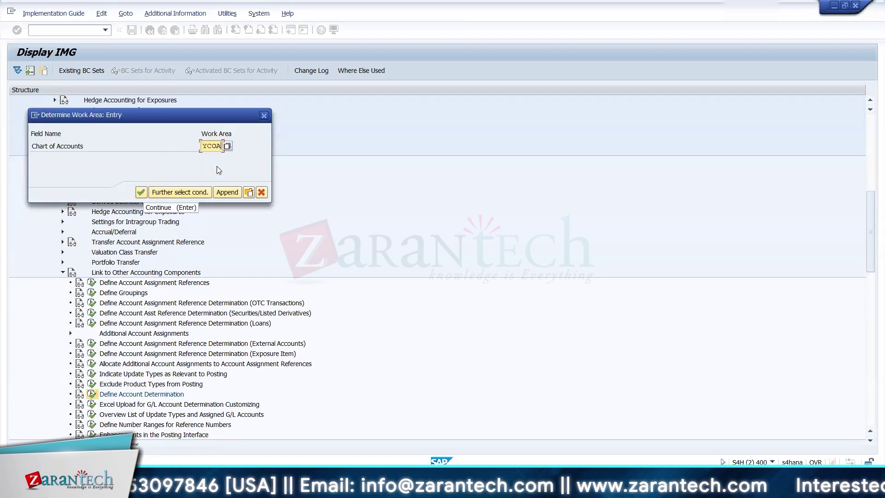
pyautogui.press('Return')
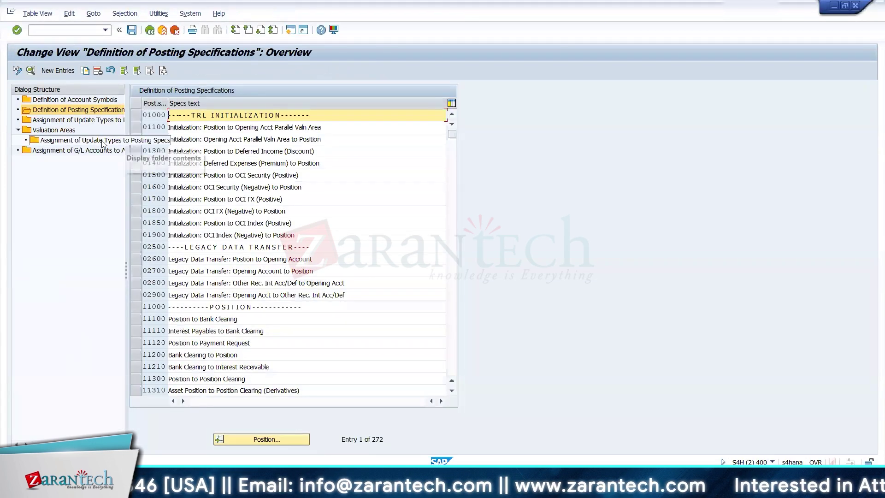
# - Show the assignment of G/L accounts to account symbols, go to symbol 3, and examine the Bankclearing account for valuation area 001
pyautogui.doubleClick(69, 150)
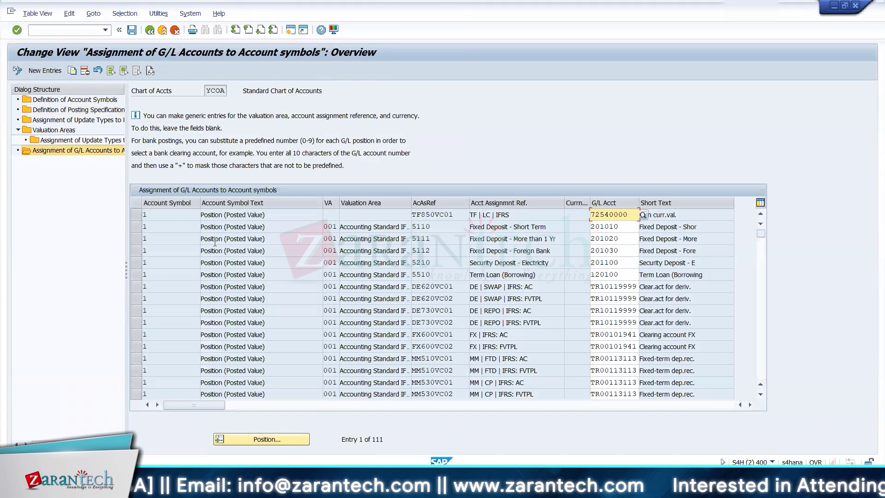
pyautogui.click(291, 441)
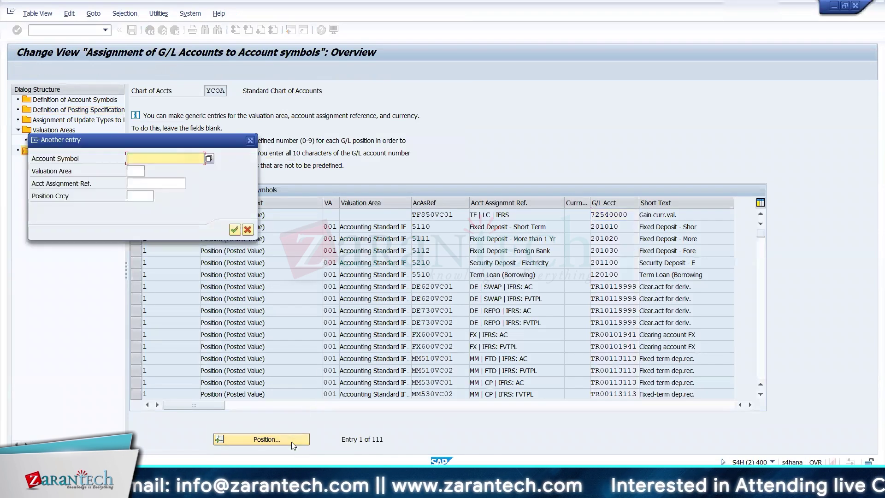
pyautogui.write('3')
pyautogui.press('Return')
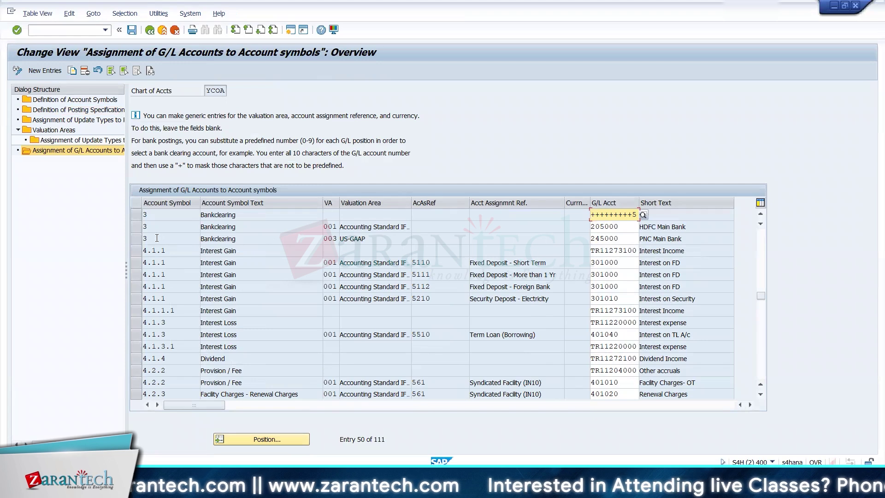
pyautogui.click(137, 231)
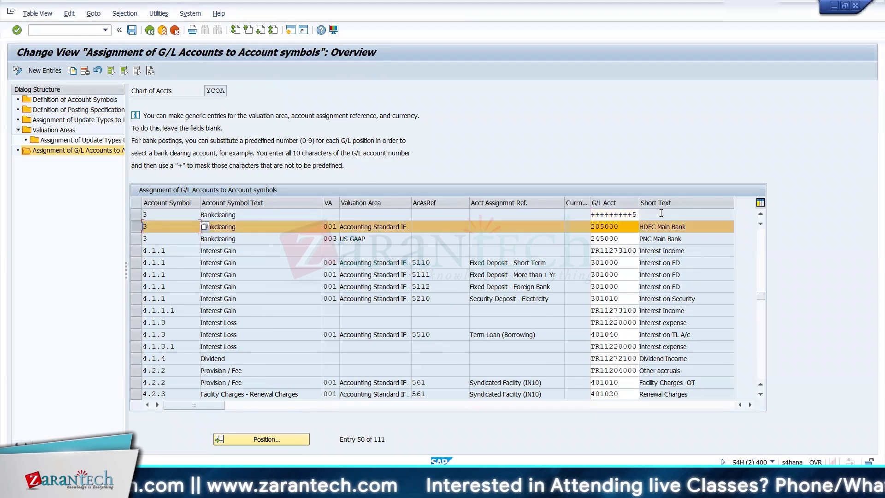
pyautogui.moveTo(622, 228); pyautogui.dragTo(580, 226)
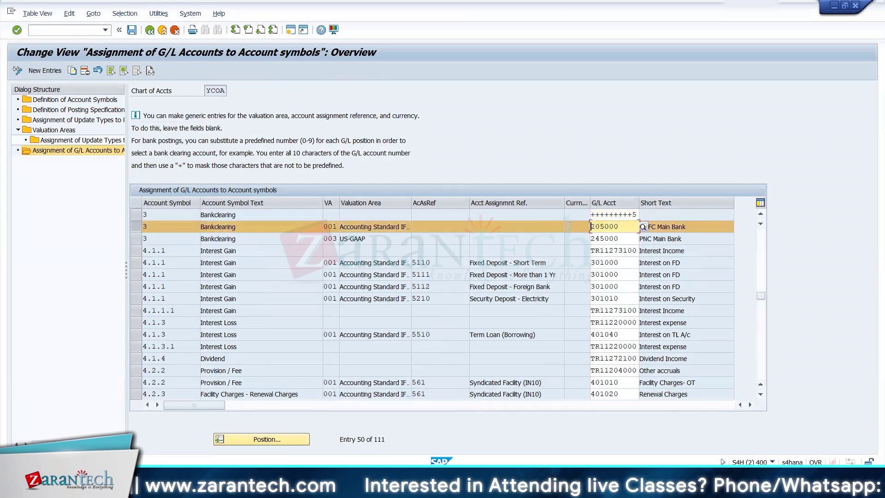
# - Compare the bank line of the accounting document with the Bankclearing G/L account assignment
pyautogui.hotkey('alt', 'Tab')
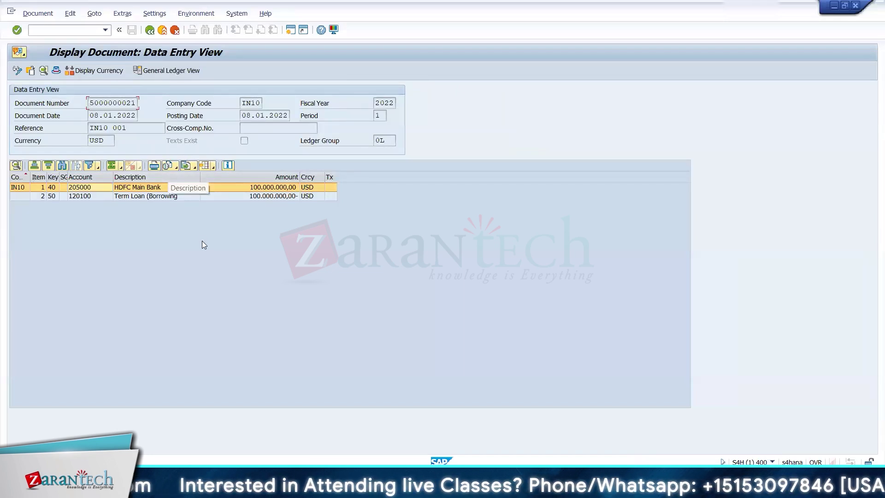
pyautogui.hotkey('alt', 'Tab')
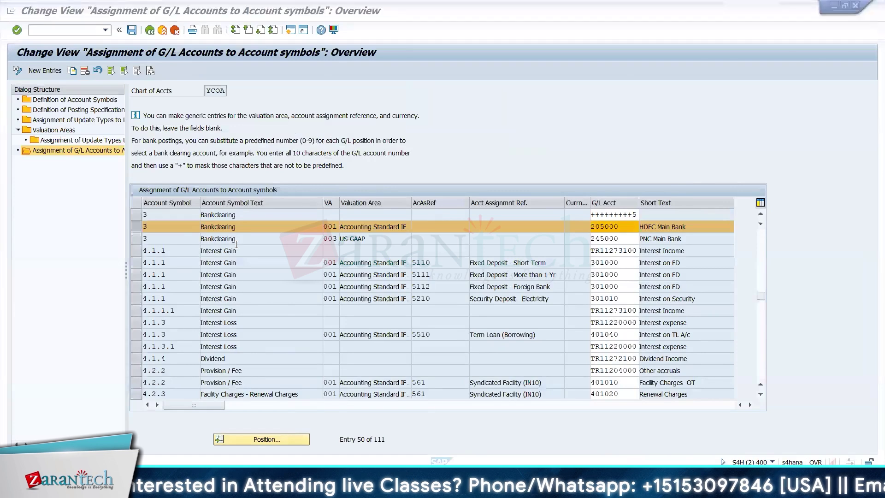
pyautogui.hotkey('alt', 'Tab')
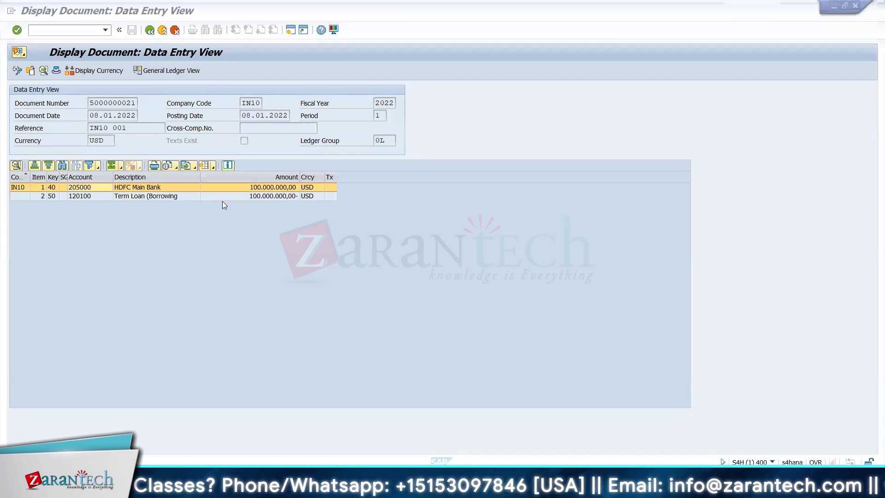
# - Switch to Excel and select the FD creation and maturity entries with their accounts in D100:E101
pyautogui.hotkey('alt', 'Tab')
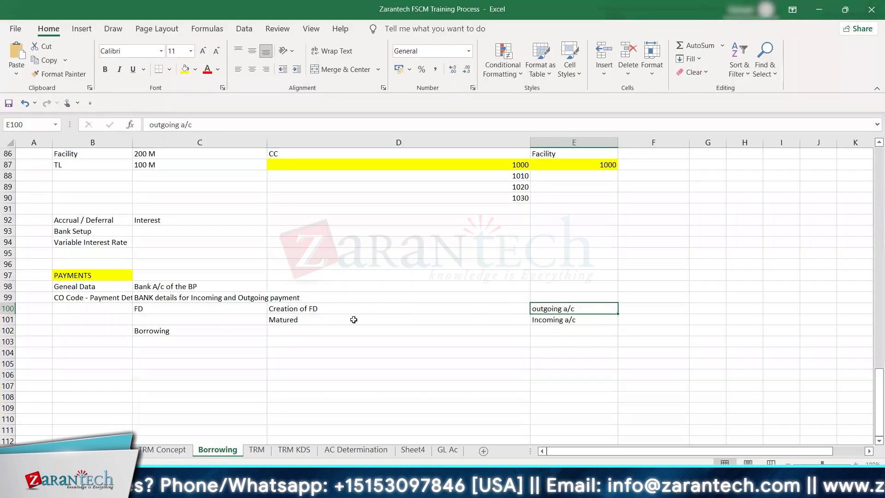
pyautogui.moveTo(354, 320); pyautogui.dragTo(558, 308)
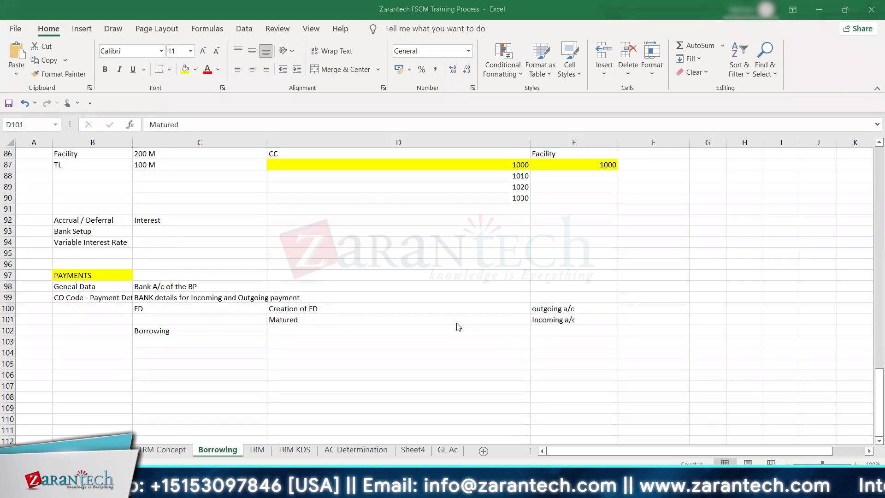
# - Switch back to the SAP G/L account assignment and point out the Bankclearing account for valuation area 001
pyautogui.press('super+Tab')
pyautogui.press('Right')
pyautogui.press('Return')
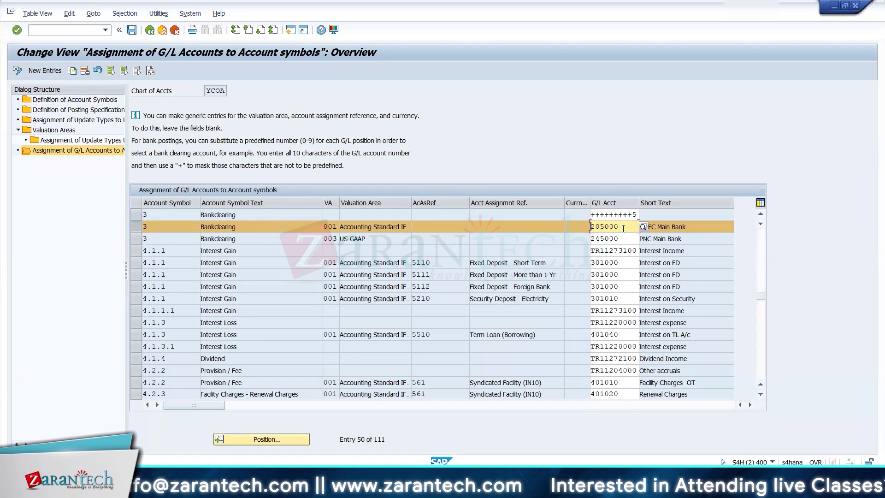
pyautogui.moveTo(623, 228); pyautogui.dragTo(580, 224)
pyautogui.click(518, 232)
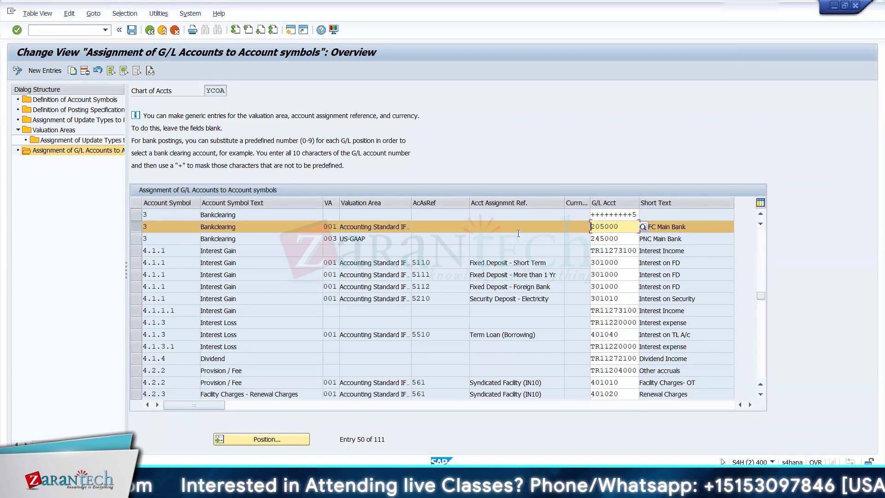
# - Close the displayed accounting document and return to the term loan's cash flow
pyautogui.hotkey('alt', 'Tab')
pyautogui.hotkey('alt', 'Tab')
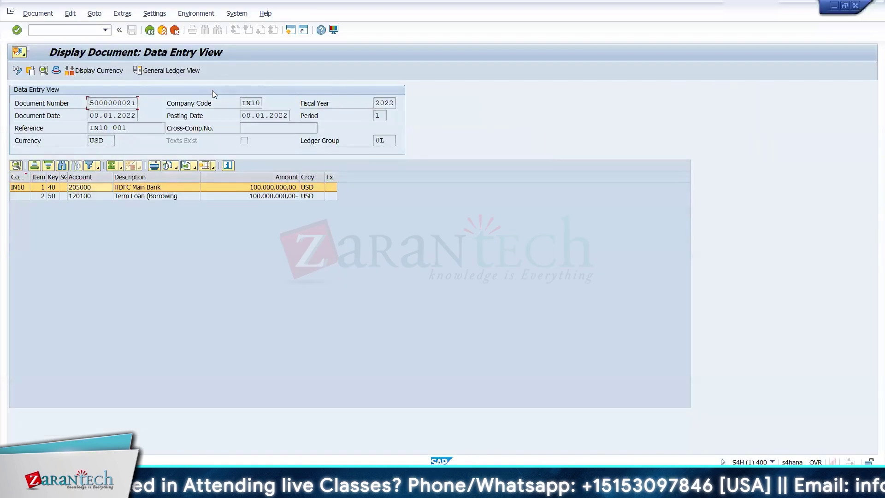
pyautogui.click(150, 31)
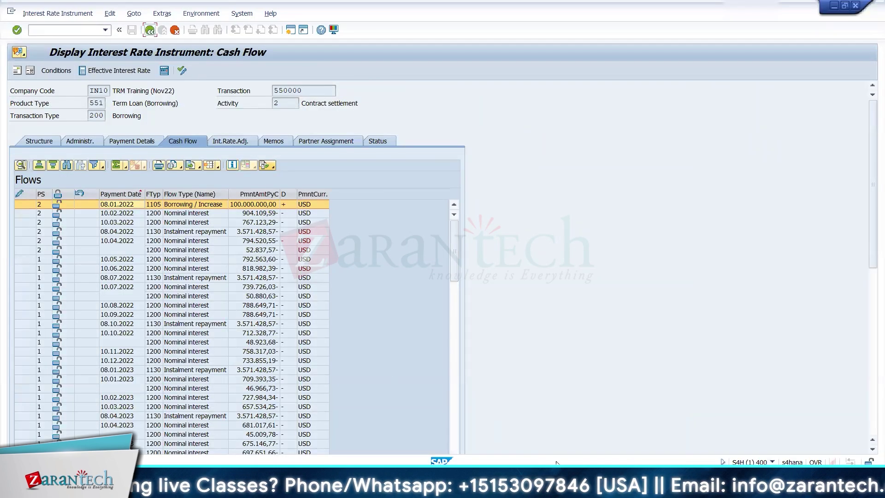
pyautogui.moveTo(571, 488)
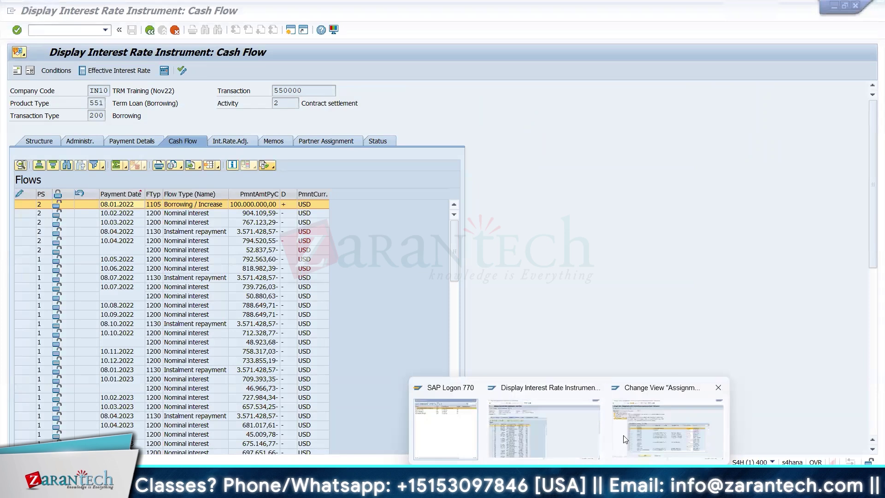
pyautogui.click(534, 422)
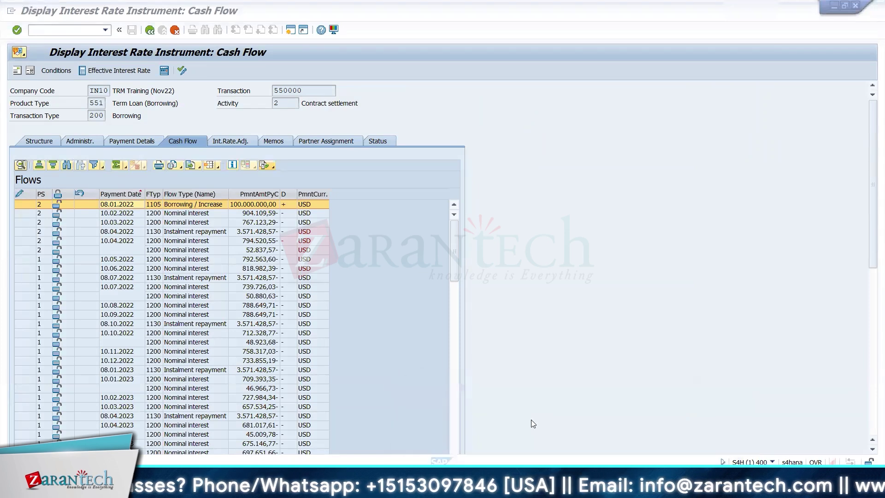
# - Open the Maintain Business Partner screen in a new session with transaction code bp
pyautogui.click(75, 31)
pyautogui.write('/ob')
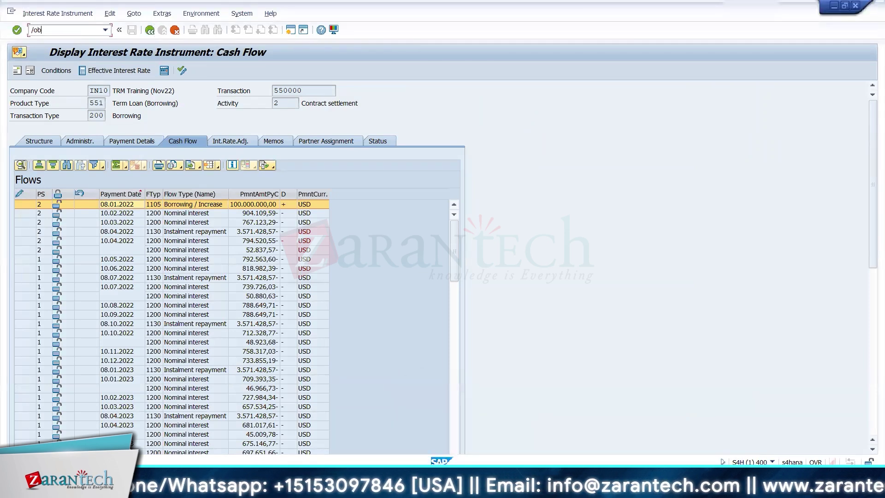
pyautogui.press('Return')
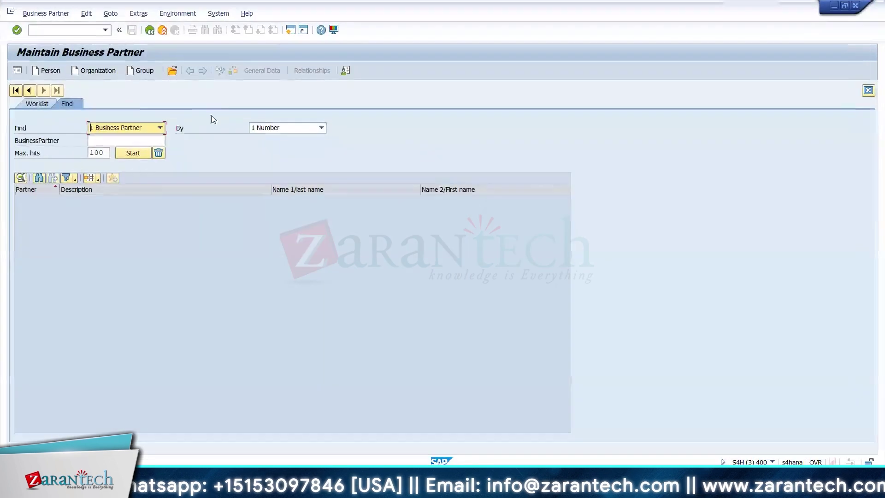
# - Open the CITI BANK India LTD business partner in the TR0151 Counterparty role to view its standing instruction payment details
pyautogui.click(175, 70)
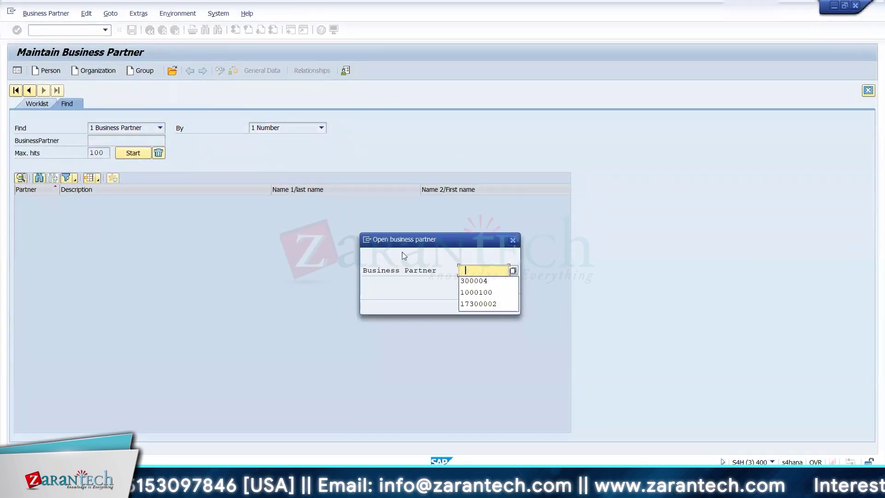
pyautogui.click(466, 282)
pyautogui.click(496, 304)
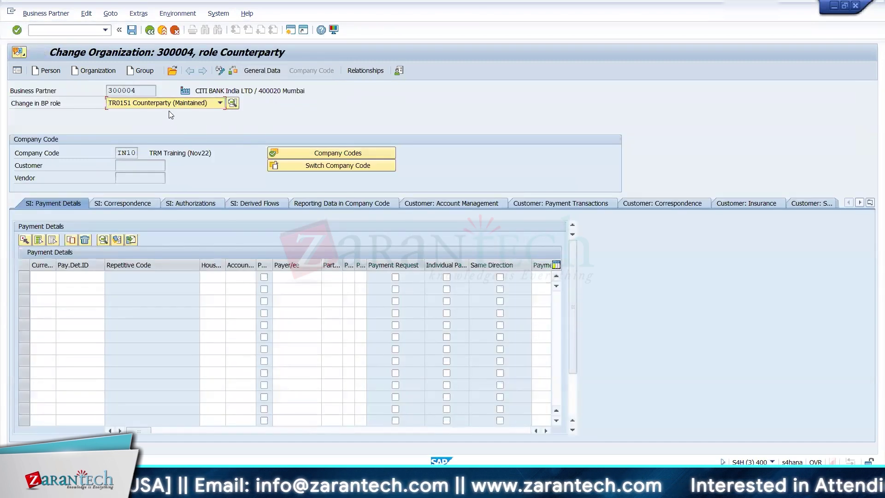
pyautogui.click(170, 104)
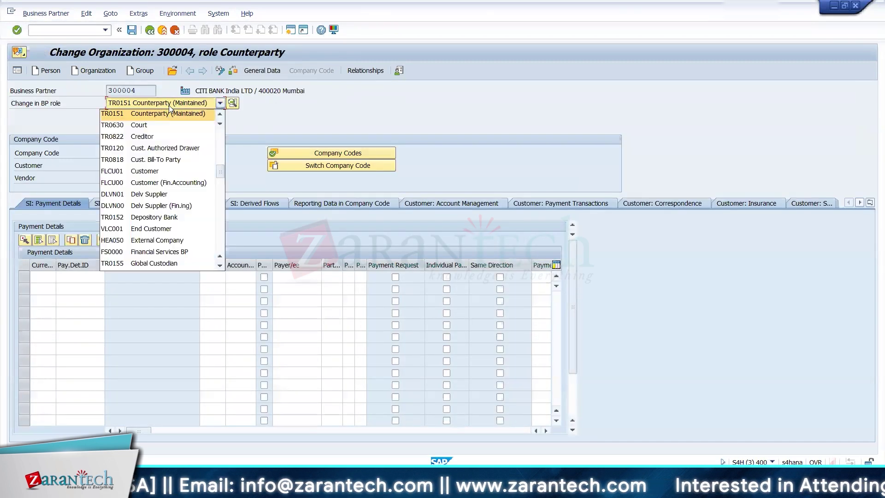
pyautogui.click(182, 113)
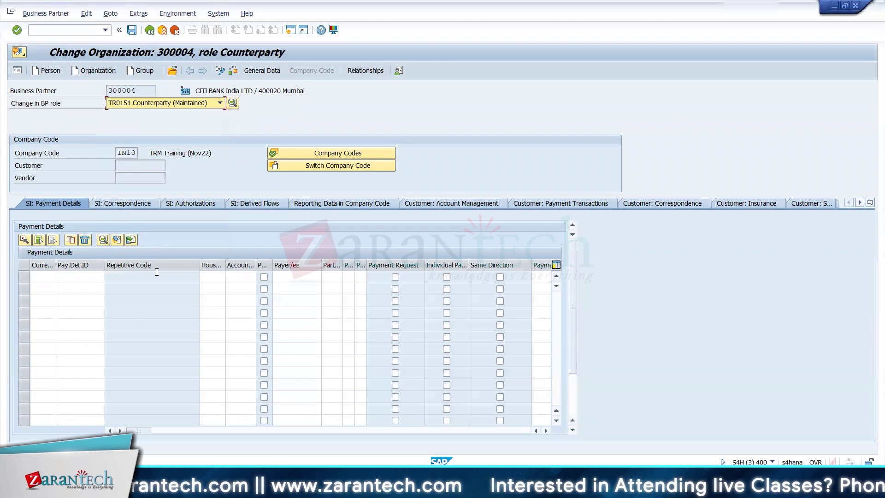
# - Switch to the term loan transaction and view its payment details
pyautogui.hotkey('alt', 'Tab')
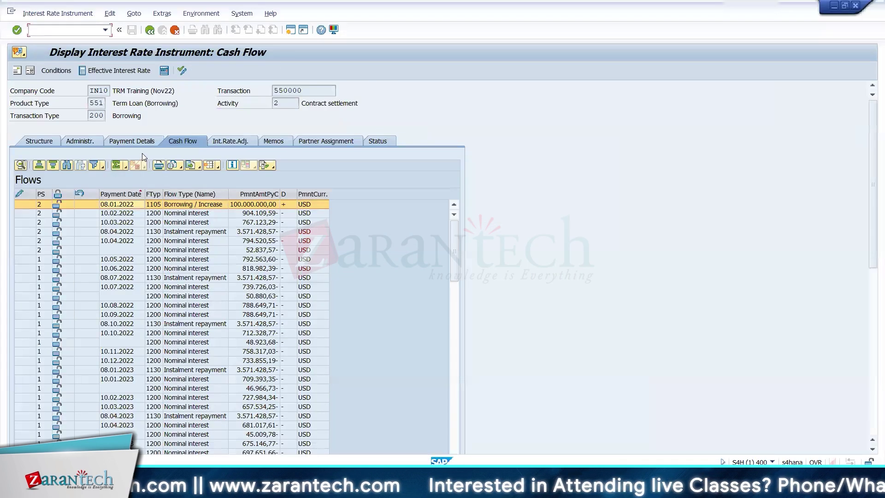
pyautogui.click(141, 142)
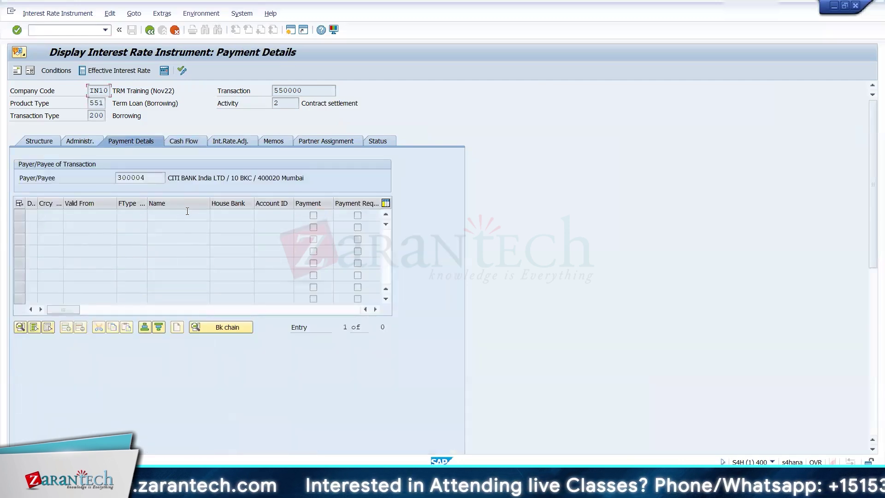
pyautogui.hotkey('alt', 'Tab')
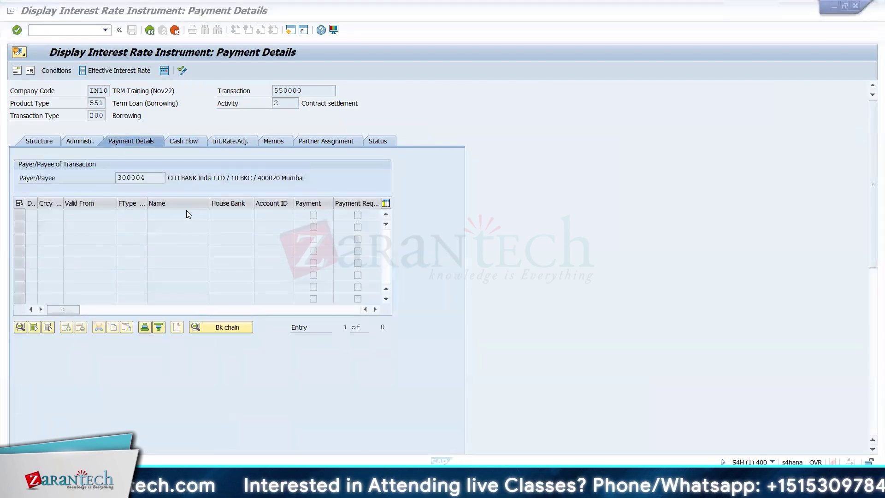
# - Switch to Excel and, on the TRM KDS sheet, review the Term Loan Borrowing / Increase row across to its posting columns
pyautogui.hotkey('alt', 'Tab')
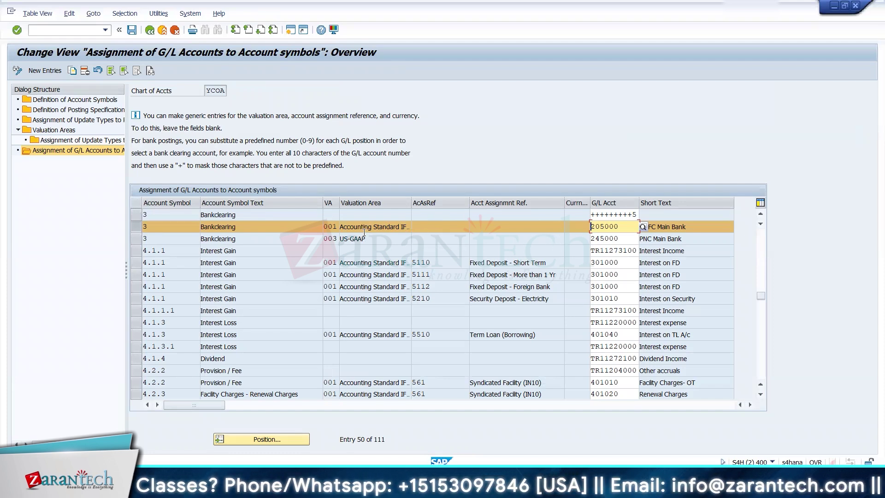
pyautogui.click(293, 487)
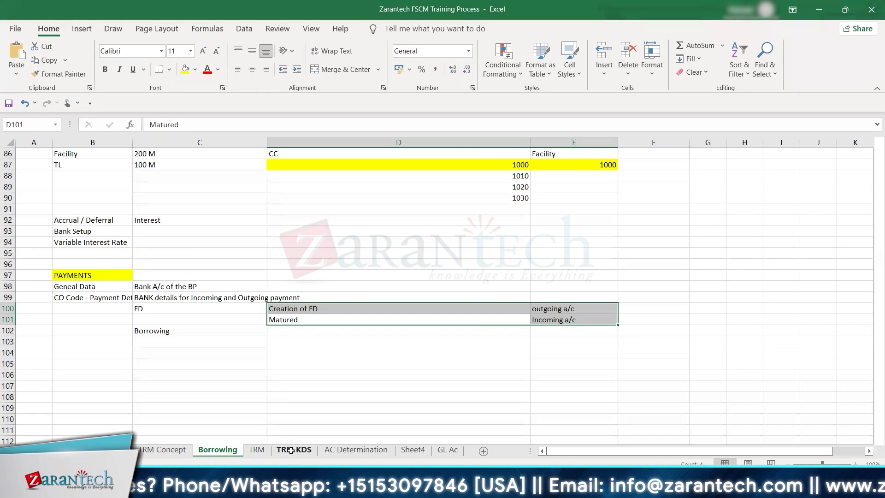
pyautogui.click(294, 449)
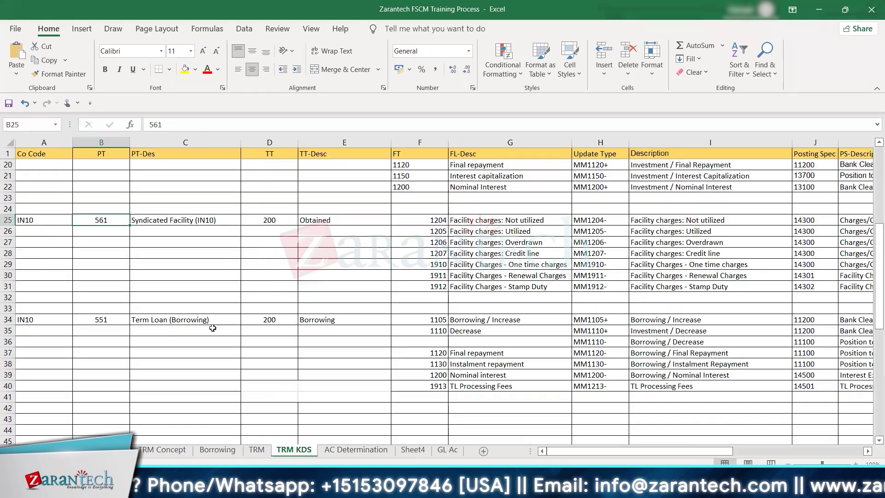
pyautogui.click(426, 322)
pyautogui.press('Right')
pyautogui.press('Right')
pyautogui.press('Right')
pyautogui.press('Right')
pyautogui.press('Right')
pyautogui.press('Right')
pyautogui.press('Right')
pyautogui.press('Right')
pyautogui.press('Right')
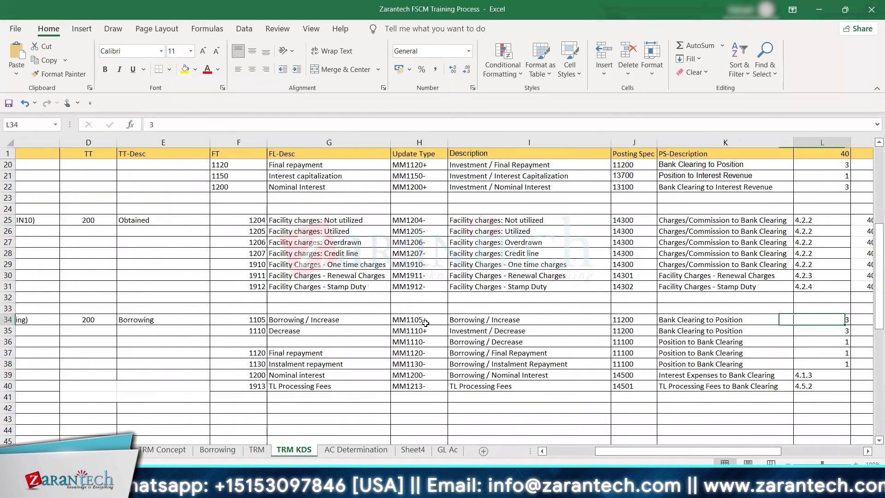
pyautogui.press('Left')
pyautogui.press('Left')
pyautogui.press('Left')
pyautogui.press('Left')
pyautogui.press('Left')
pyautogui.press('Left')
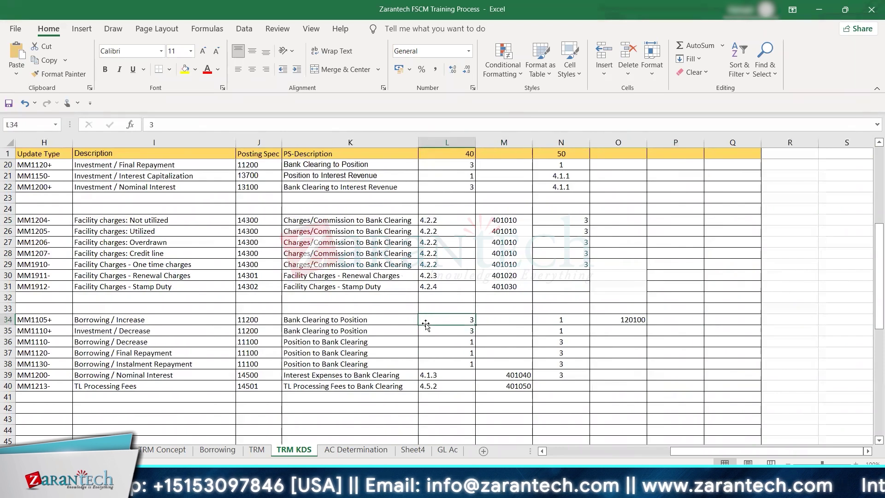
pyautogui.press('Right')
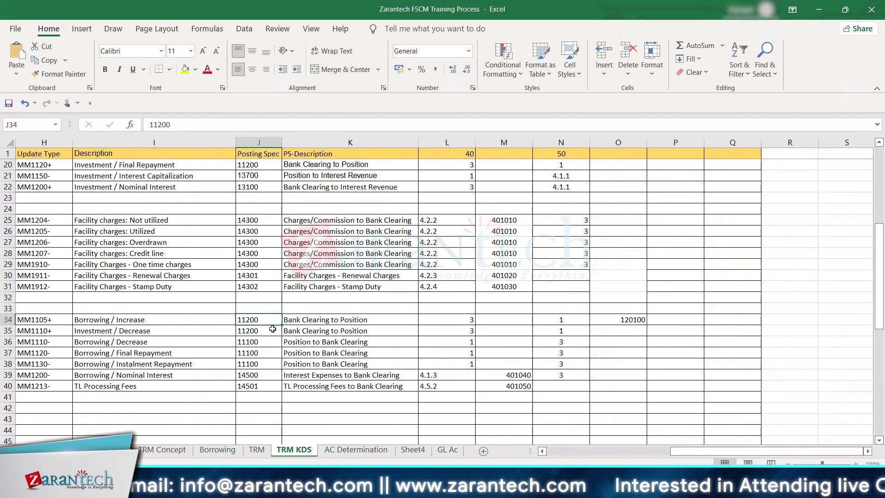
# - Point out the Borrowing / Increase posting specification in J34:K34 and its account symbols under posting keys 40 and 50
pyautogui.moveTo(252, 319); pyautogui.dragTo(406, 317)
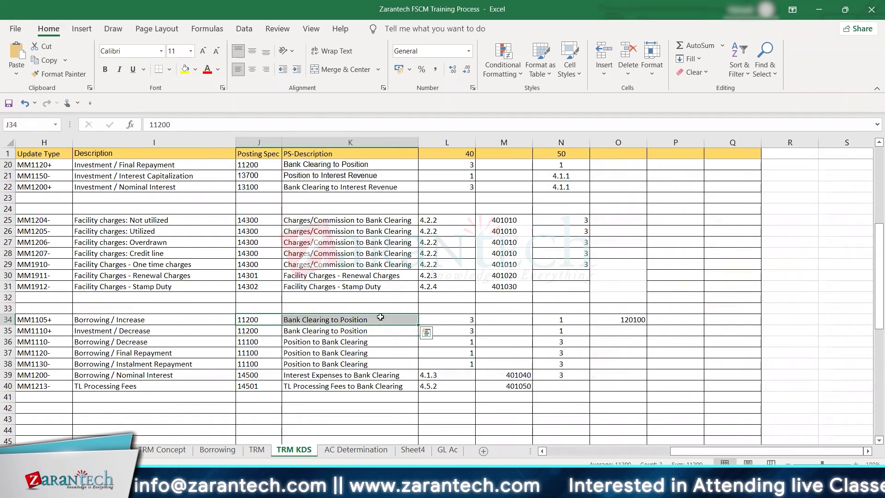
pyautogui.click(438, 322)
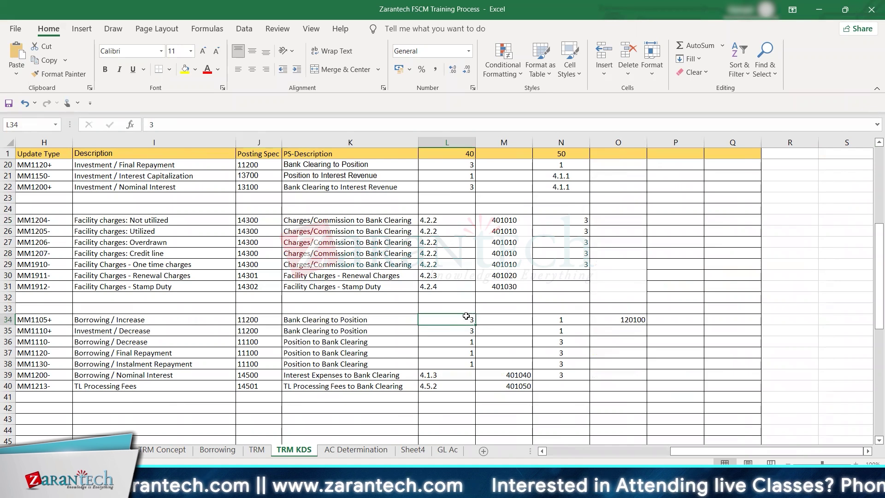
pyautogui.click(562, 318)
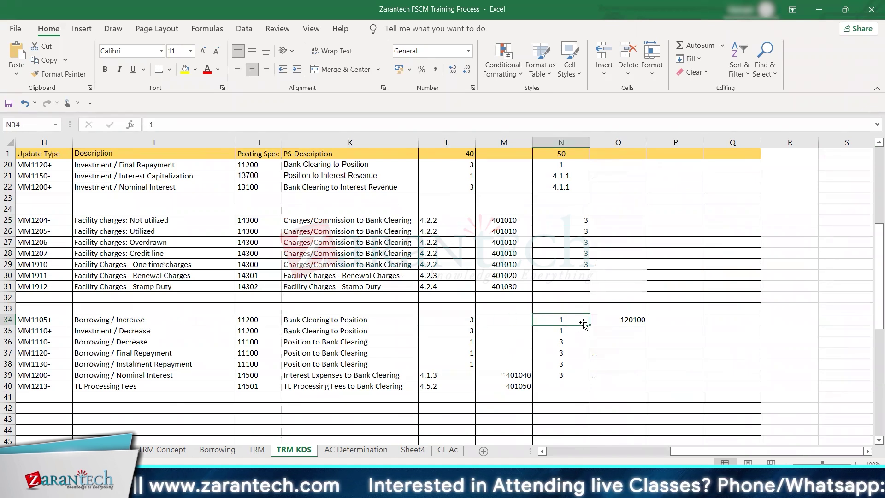
pyautogui.click(441, 324)
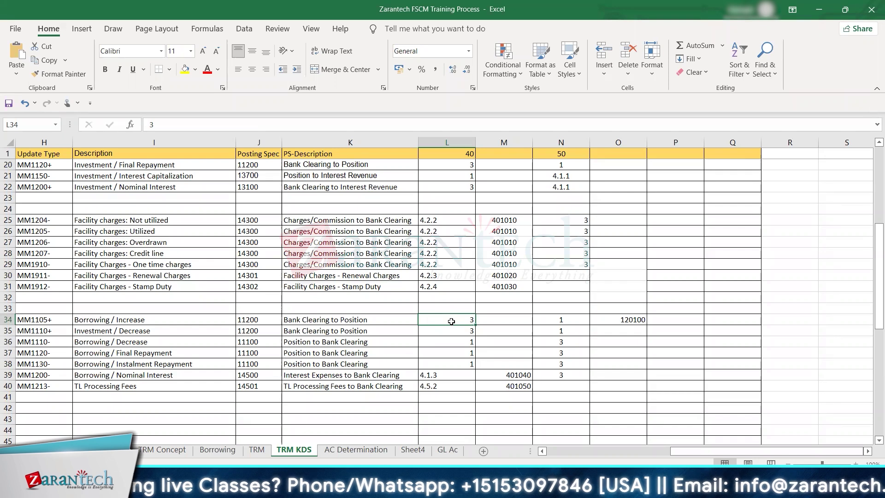
# - Back in SAP account determination, open the definition of account symbols and copy symbol 3 Bankclearing as 3.2
pyautogui.hotkey('alt', 'Tab')
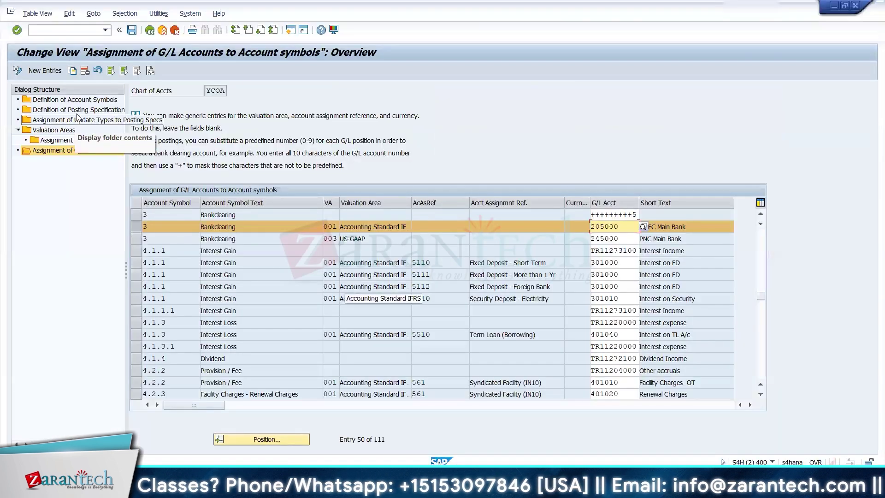
pyautogui.doubleClick(75, 100)
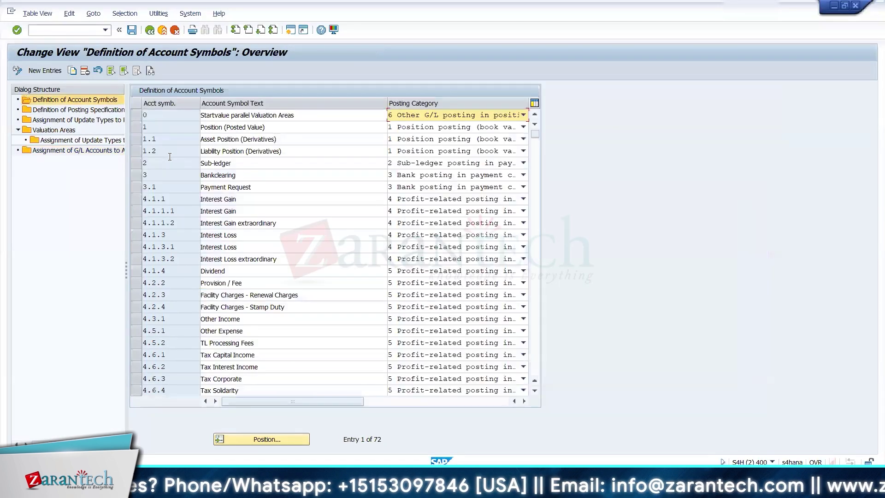
pyautogui.click(137, 175)
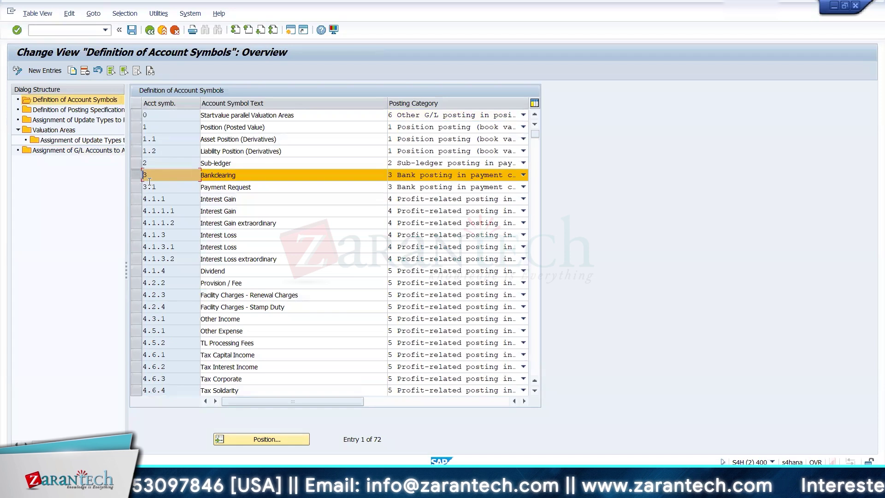
pyautogui.click(72, 71)
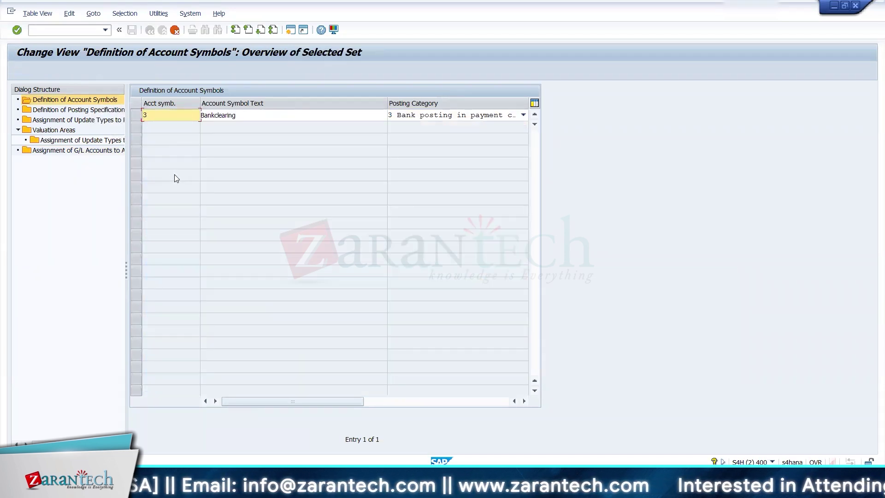
pyautogui.write('.')
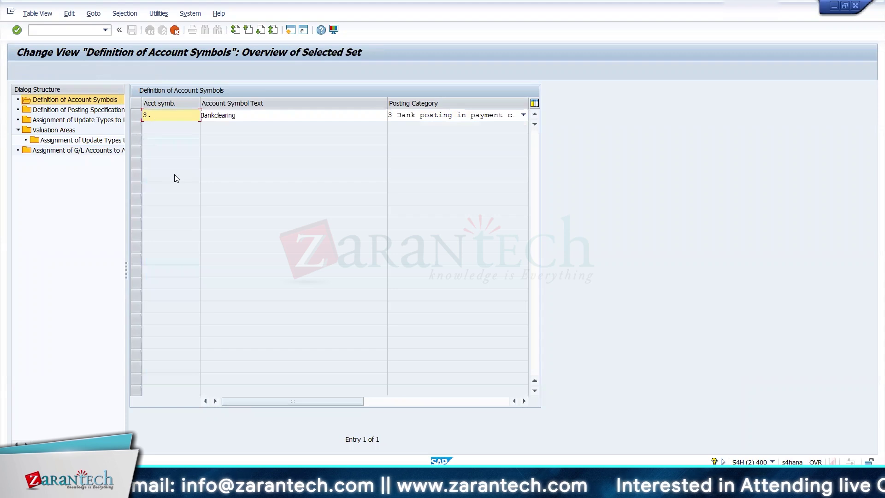
pyautogui.write('2')
pyautogui.press('Tab')
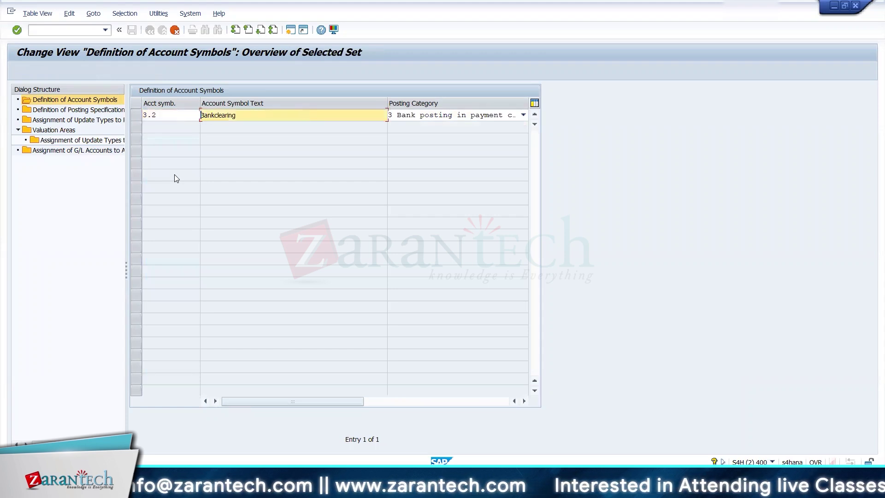
# - Set the text of account symbol 3.2 to Bank Incoming and accept the copied entry
pyautogui.write('Payment')
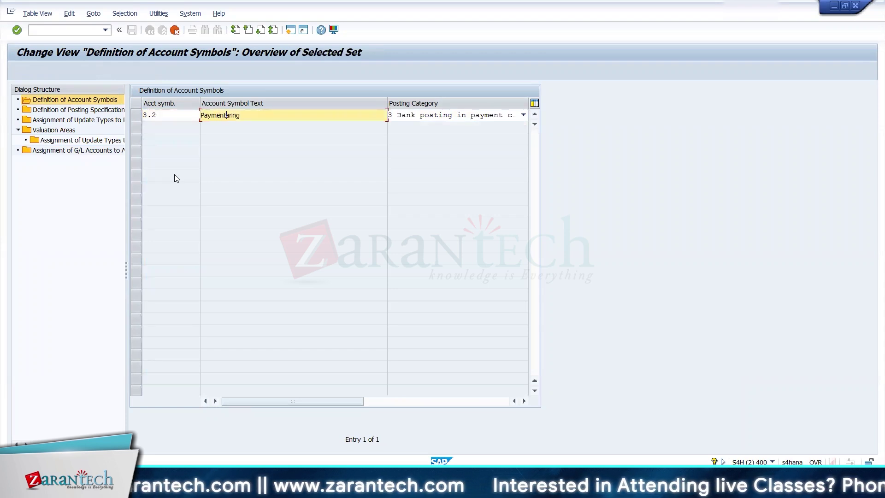
pyautogui.press('BackSpace')
pyautogui.press('BackSpace')
pyautogui.press('BackSpace')
pyautogui.press('BackSpace')
pyautogui.press('BackSpace')
pyautogui.press('BackSpace')
pyautogui.press('BackSpace')
pyautogui.press('BackSpace')
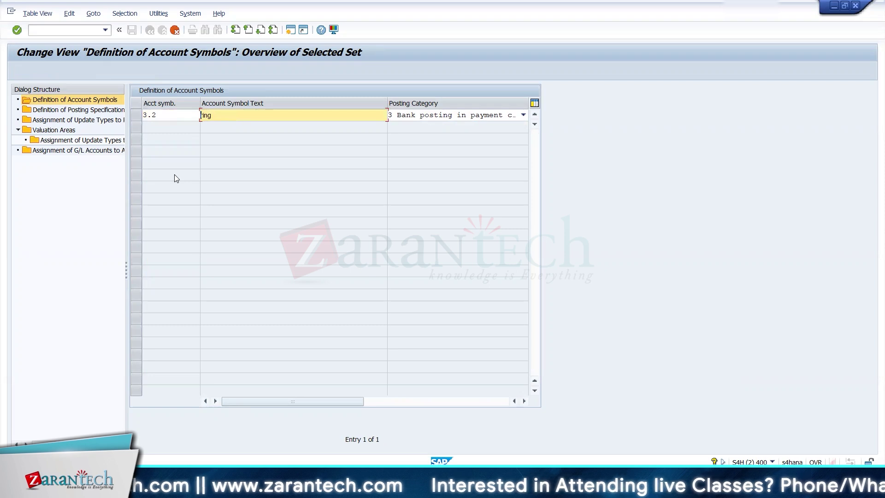
pyautogui.write('Bank Incoming')
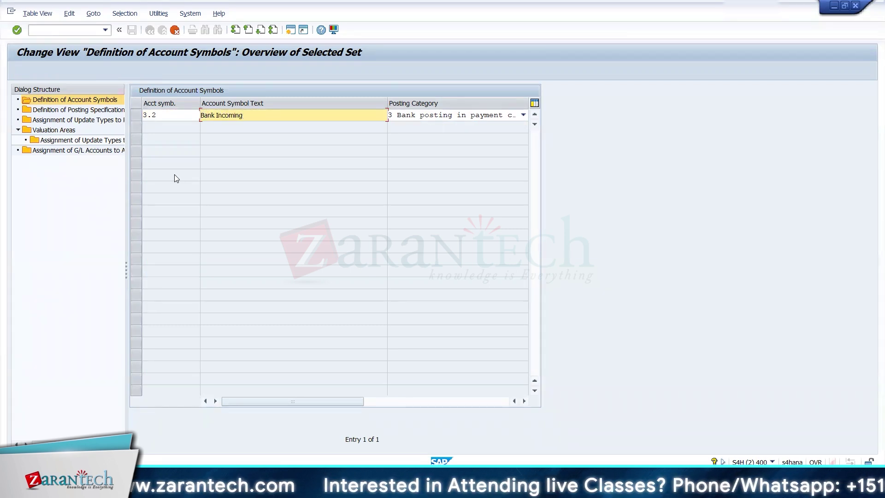
pyautogui.press('Return')
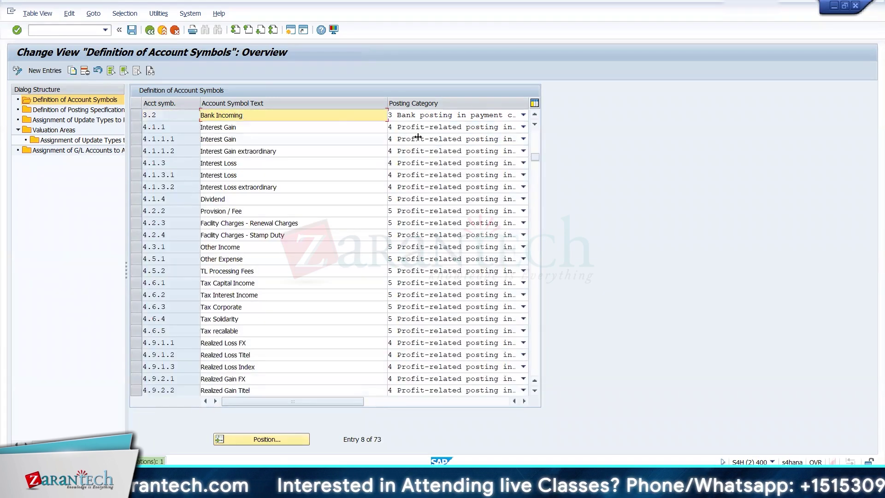
# - Rename account symbol 3.1 to Bank Outgoing and save the account symbols under customizing request S4HK901296
pyautogui.click(535, 113)
pyautogui.click(535, 114)
pyautogui.click(535, 113)
pyautogui.click(535, 113)
pyautogui.click(535, 113)
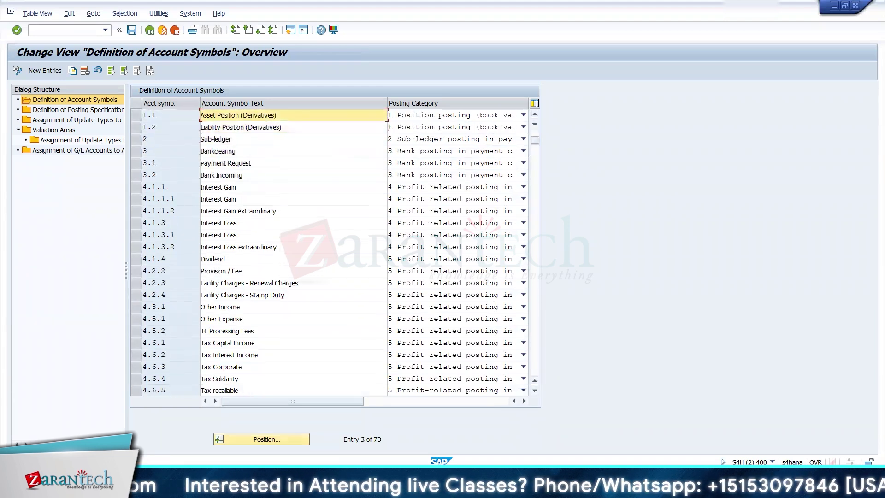
pyautogui.click(260, 164)
pyautogui.press('BackSpace')
pyautogui.press('BackSpace')
pyautogui.press('BackSpace')
pyautogui.press('BackSpace')
pyautogui.press('BackSpace')
pyautogui.press('BackSpace')
pyautogui.press('BackSpace')
pyautogui.press('BackSpace')
pyautogui.press('BackSpace')
pyautogui.press('BackSpace')
pyautogui.press('BackSpace')
pyautogui.press('BackSpace')
pyautogui.press('BackSpace')
pyautogui.press('BackSpace')
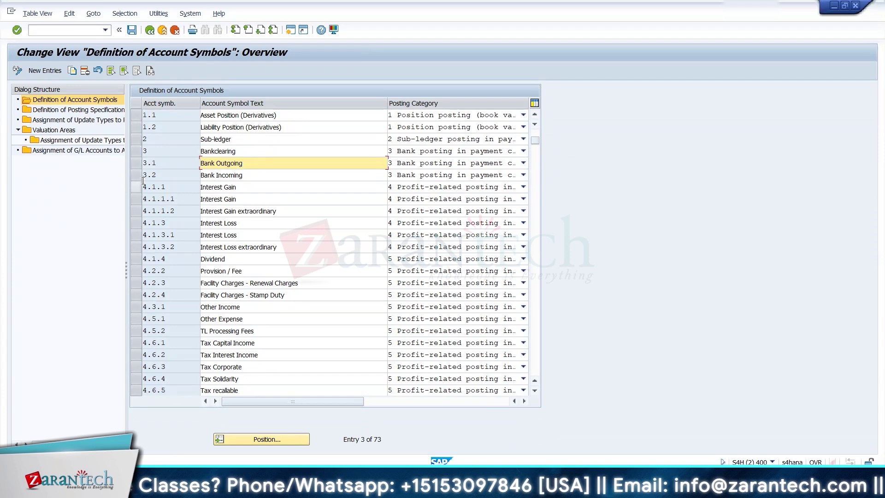
pyautogui.click(131, 30)
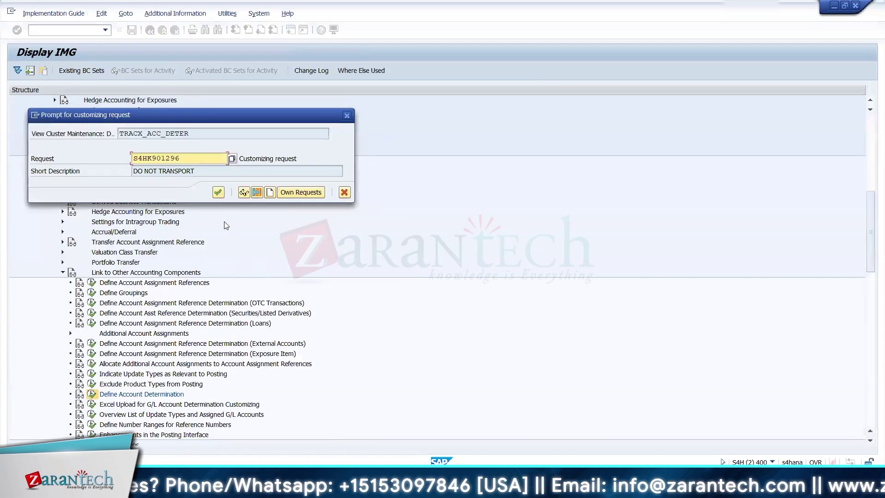
pyautogui.click(217, 192)
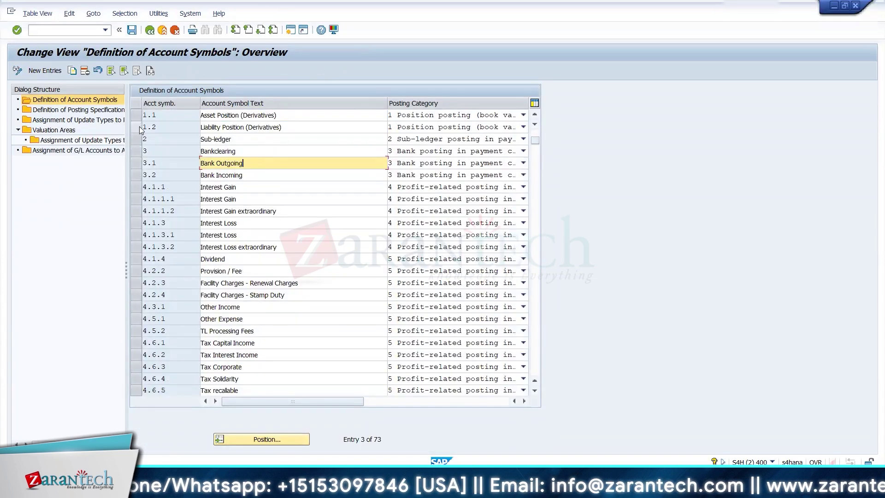
# - Look up the Borrowing / Increase posting specification in J34 of the Excel sheet, and open specification 11200 Bank Clearing to Position in SAP
pyautogui.click(80, 111)
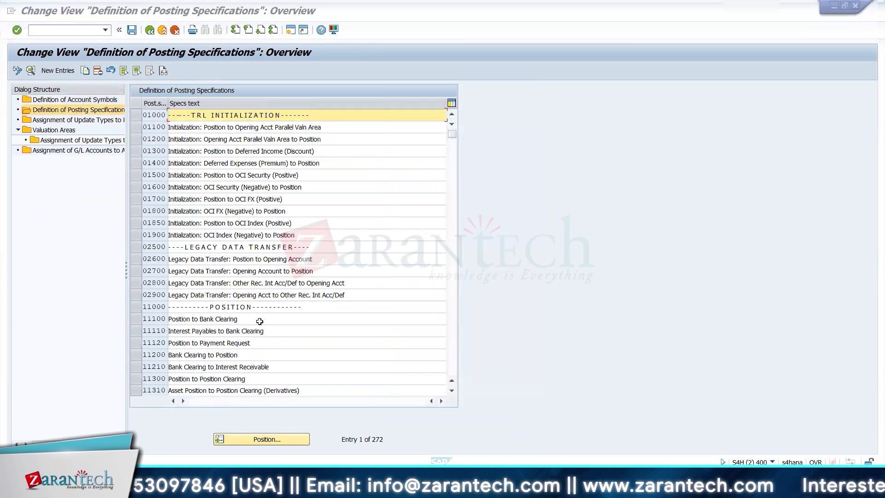
pyautogui.hotkey('alt', 'Tab')
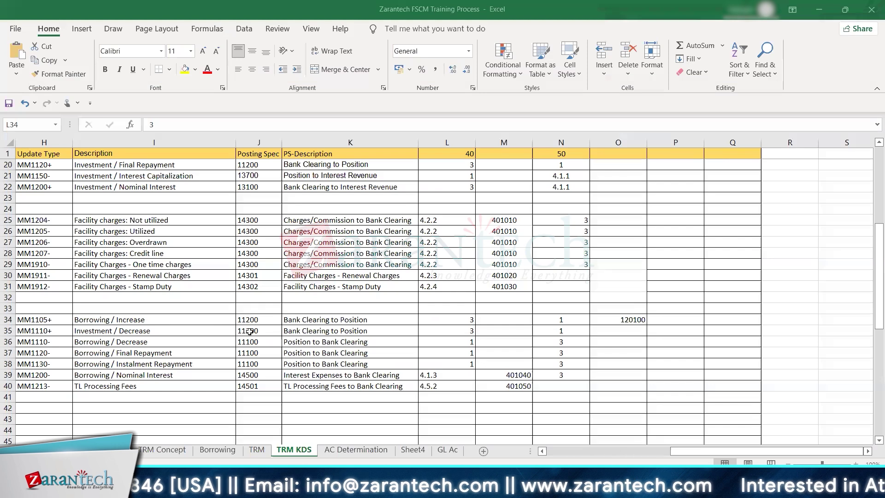
pyautogui.click(244, 319)
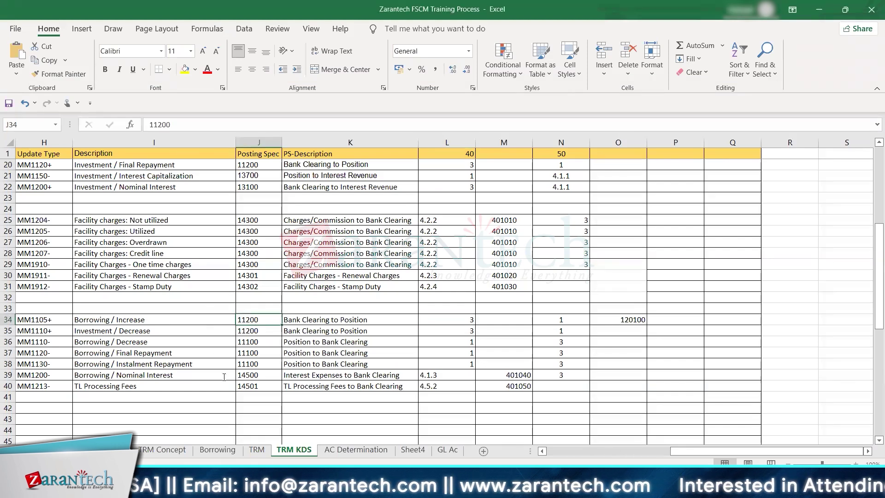
pyautogui.hotkey('alt', 'Tab')
pyautogui.click(245, 439)
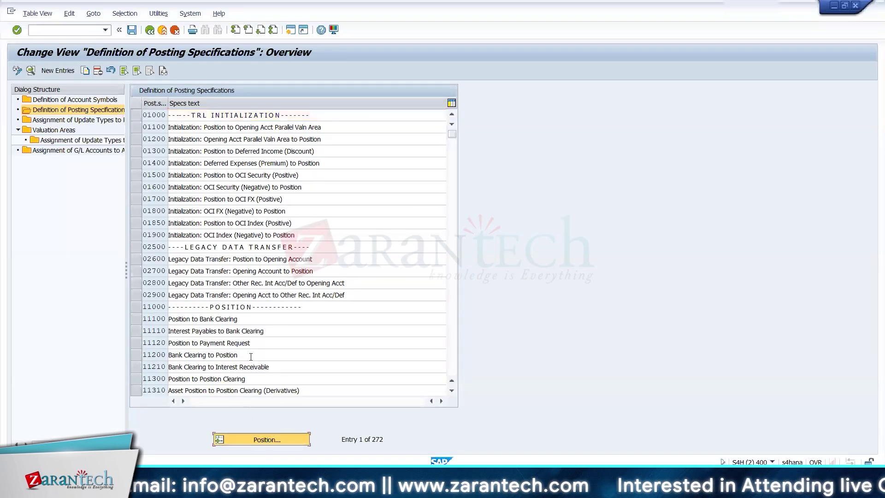
pyautogui.write('11200')
pyautogui.press('Return')
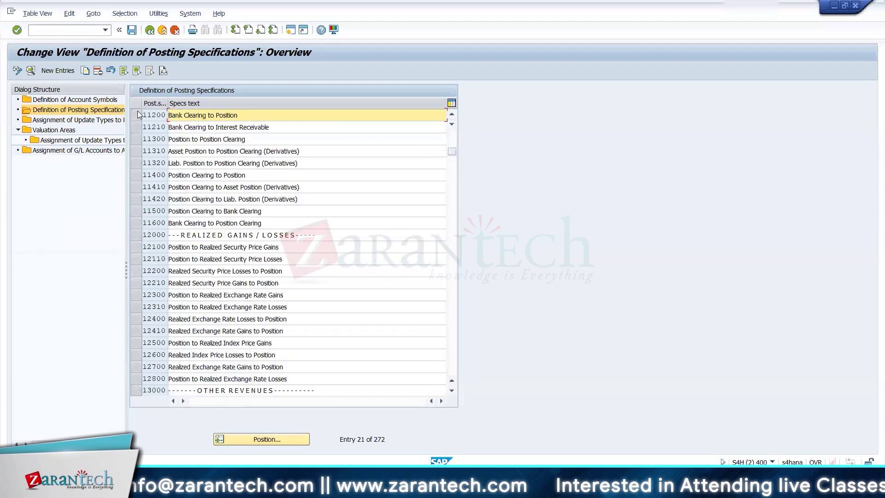
pyautogui.click(137, 117)
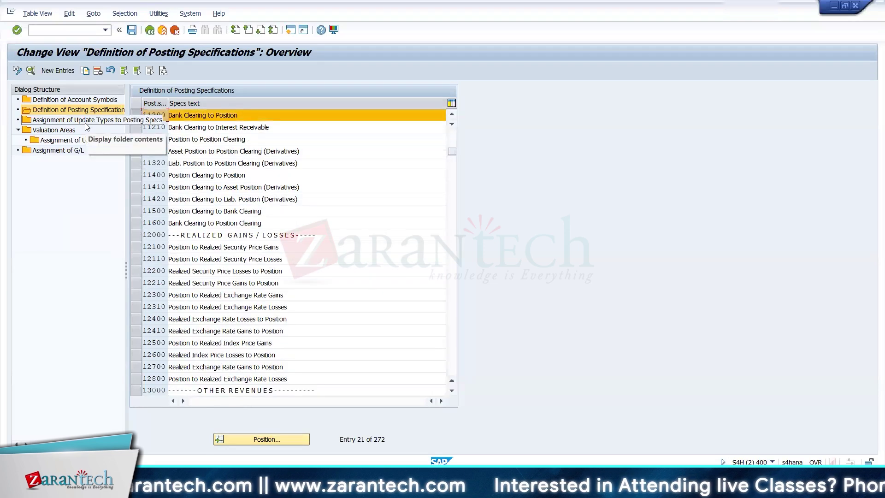
pyautogui.doubleClick(150, 114)
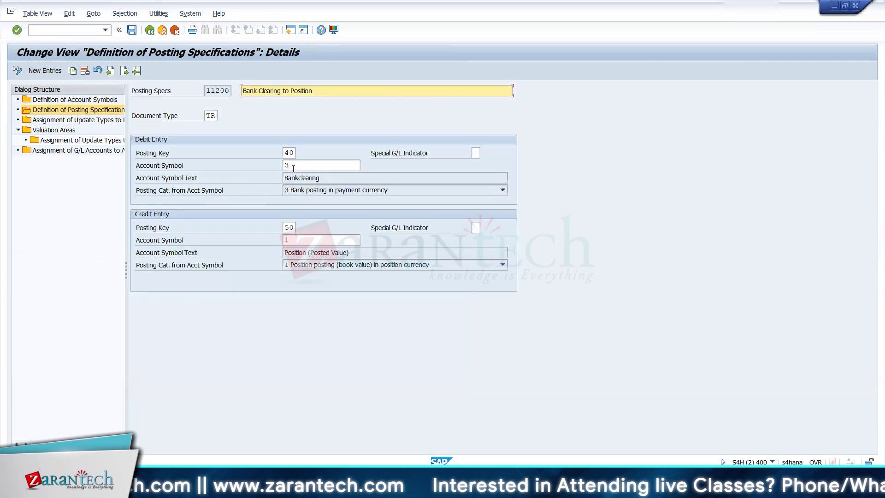
# - Set the debit entry account symbol of posting specification 11200 to 3.2 Bank Incoming and save
pyautogui.click(301, 166)
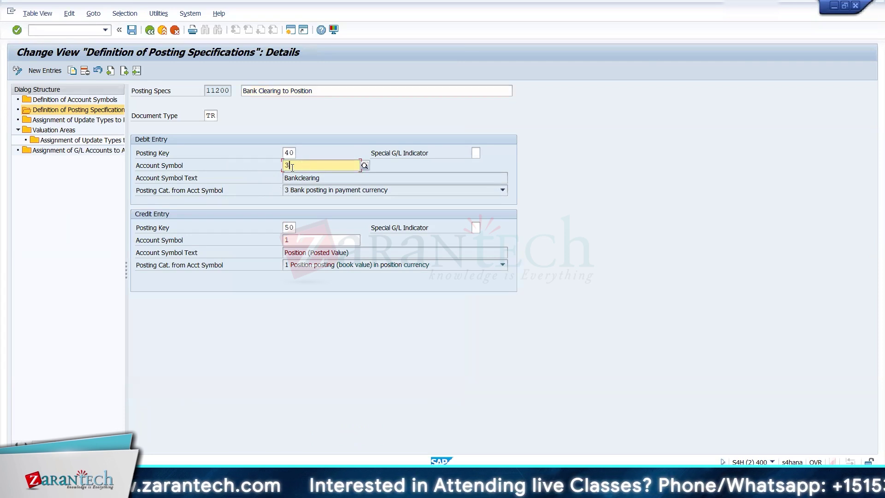
pyautogui.write('.')
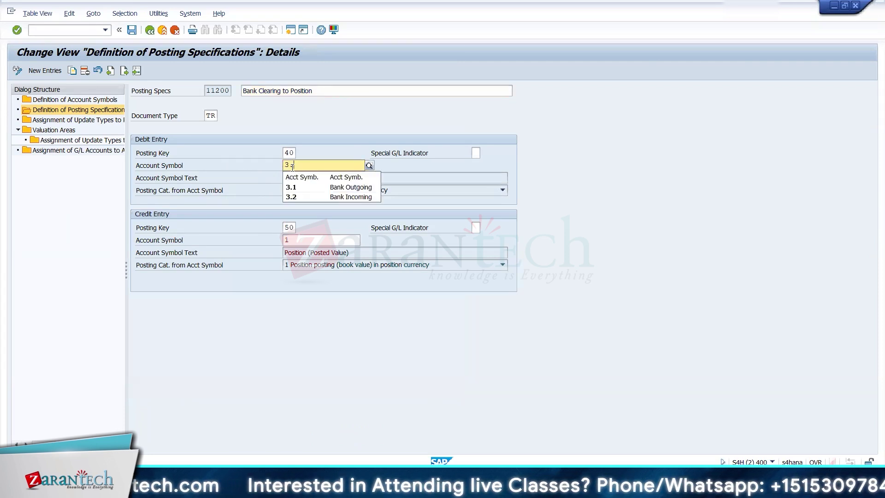
pyautogui.write('2')
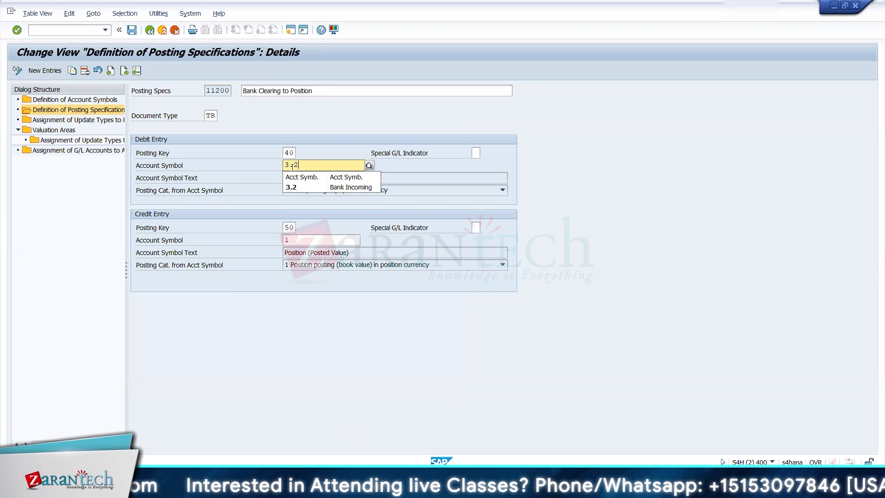
pyautogui.click(305, 188)
pyautogui.press('Return')
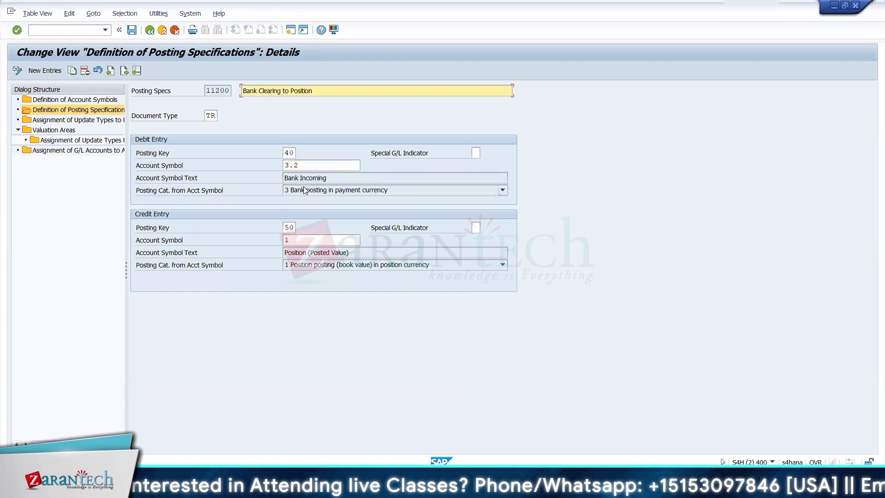
pyautogui.click(132, 30)
# - In the Excel sheet, set the posting key 40 account symbol to 3.2 for Borrowing / Increase and Investment / Decrease in L34:L35
pyautogui.hotkey('alt', 'Tab')
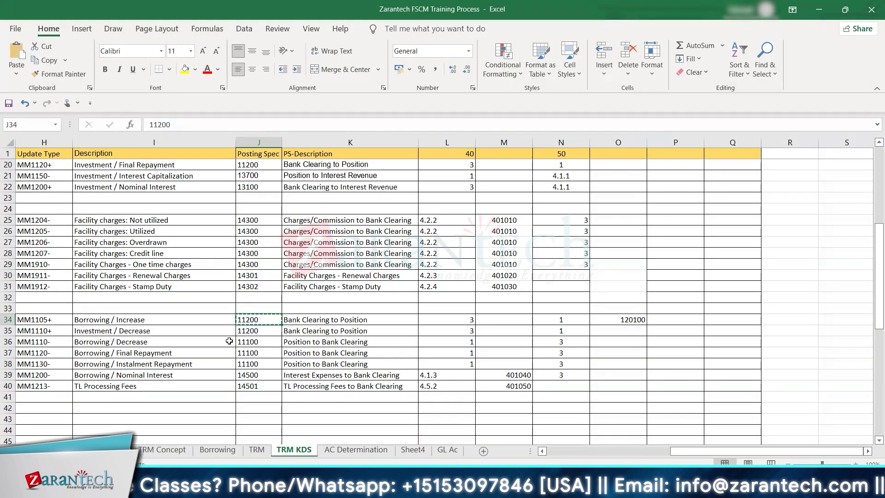
pyautogui.moveTo(228, 343); pyautogui.dragTo(542, 361)
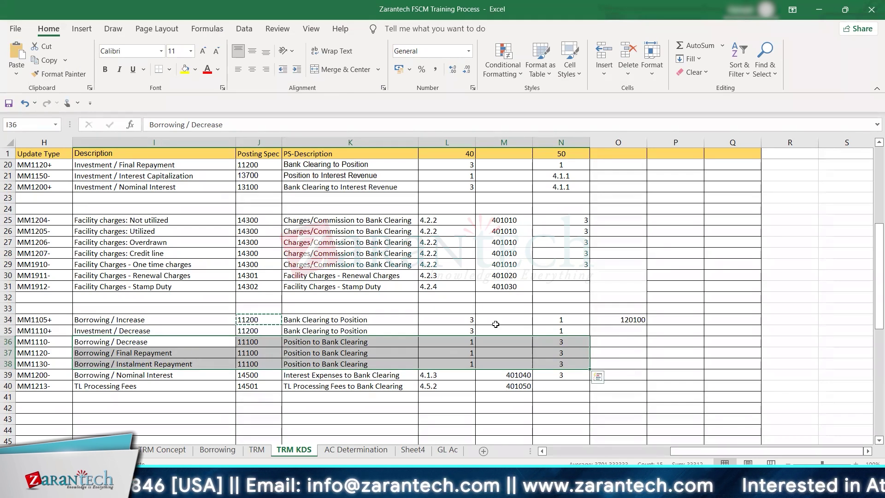
pyautogui.click(468, 318)
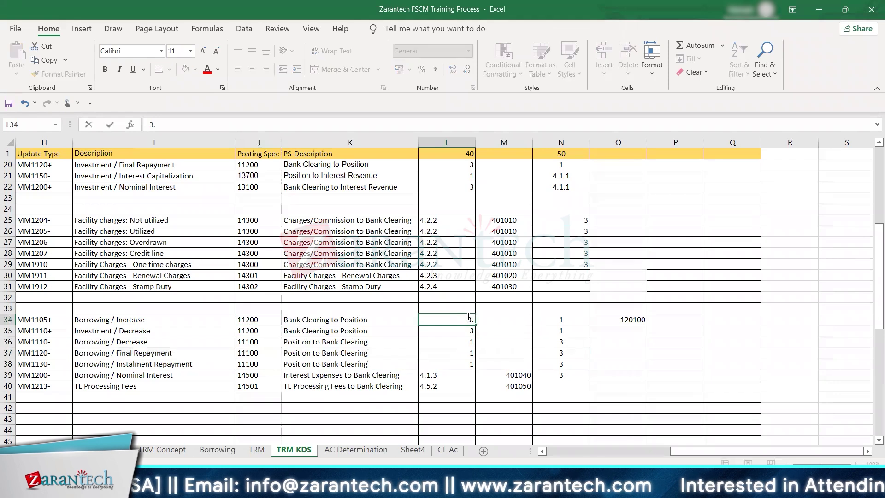
pyautogui.write('.2')
pyautogui.press('Return')
pyautogui.click(468, 317)
pyautogui.hotkey('ctrl', 'c')
pyautogui.press('Down')
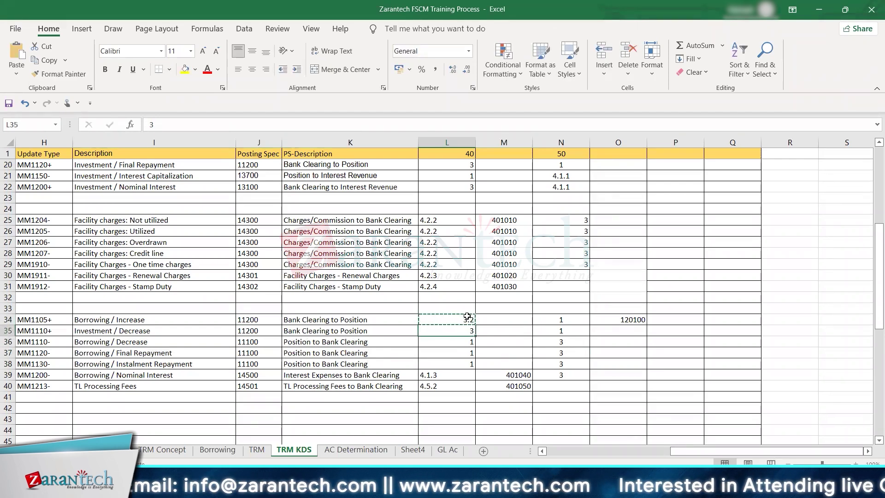
pyautogui.hotkey('ctrl', 'v')
# - Set the posting key 50 account symbol to 3.1 for the three Position to Bank Clearing rows in N36:N38
pyautogui.press('Down')
pyautogui.press('Right')
pyautogui.press('Right')
pyautogui.press('F2')
pyautogui.write('.1')
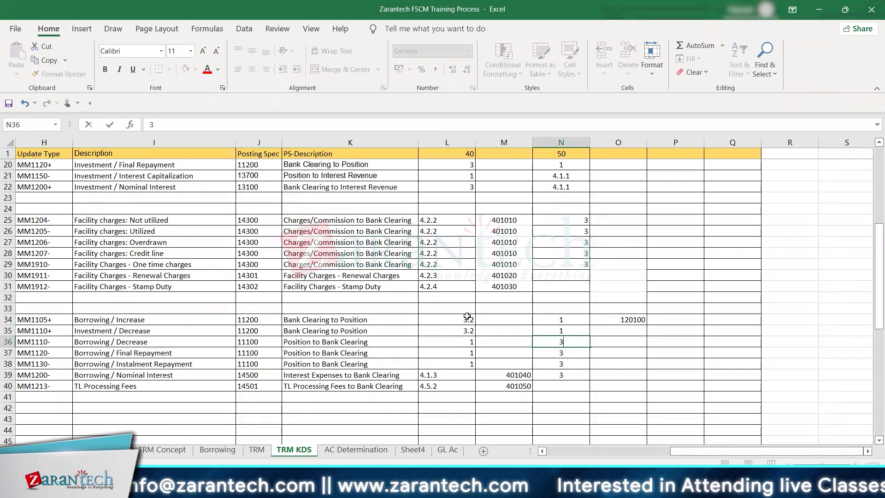
pyautogui.press('Return')
pyautogui.press('Up')
pyautogui.hotkey('ctrl', 'c')
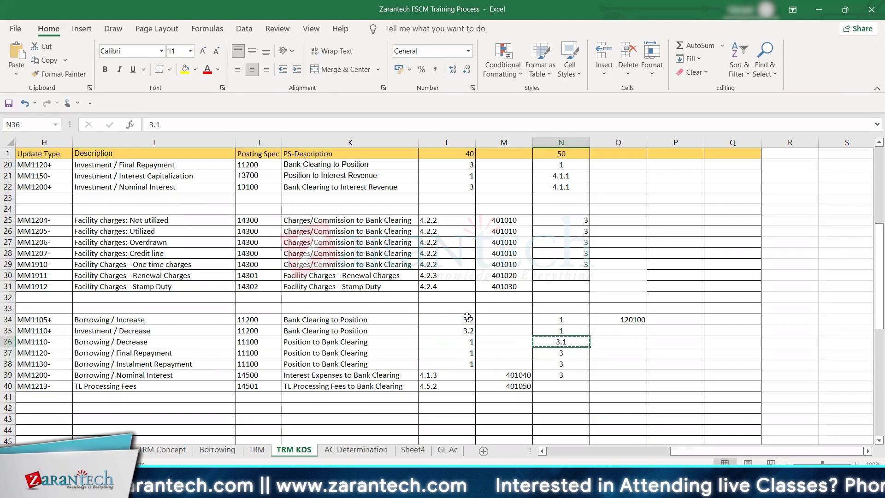
pyautogui.hotkey('shift', 'Down')
pyautogui.hotkey('shift', 'Down')
pyautogui.hotkey('ctrl', 'v')
# - Copy account symbol 3.1 into N39 for Borrowing / Nominal Interest
pyautogui.press('Down')
pyautogui.press('Down')
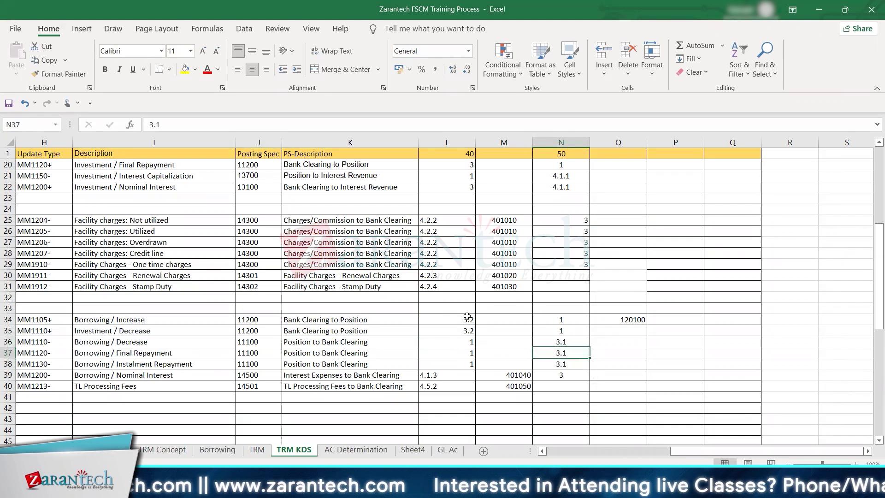
pyautogui.hotkey('ctrl', 'c')
pyautogui.press('Down')
pyautogui.hotkey('ctrl', 'v')
# - Copy posting specification 11100 from J36 and use it in SAP to open the details of Position to Bank Clearing
pyautogui.press('Left')
pyautogui.press('Left')
pyautogui.press('Left')
pyautogui.press('Left')
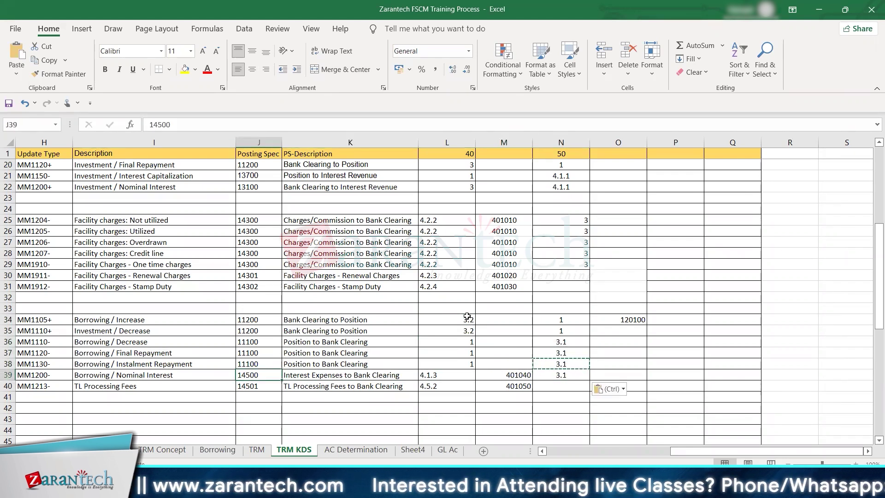
pyautogui.press('Up')
pyautogui.press('Up')
pyautogui.press('Up')
pyautogui.hotkey('ctrl', 'c')
pyautogui.hotkey('alt', 'Tab')
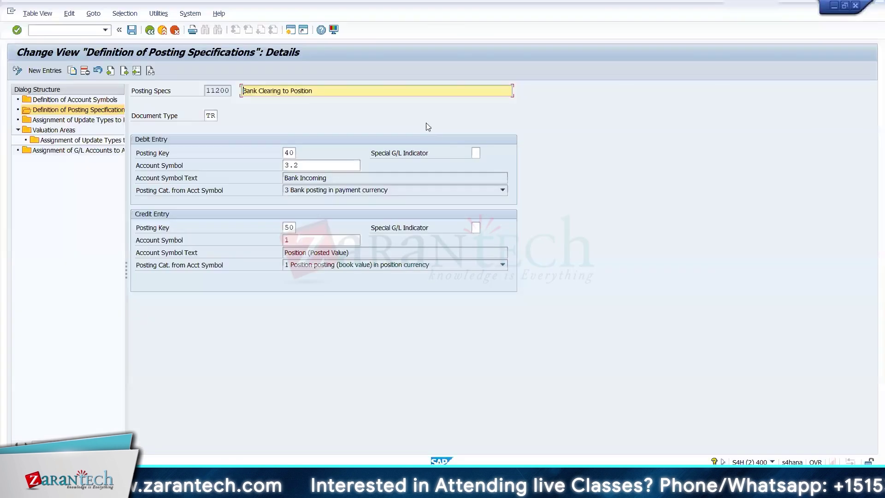
pyautogui.click(151, 31)
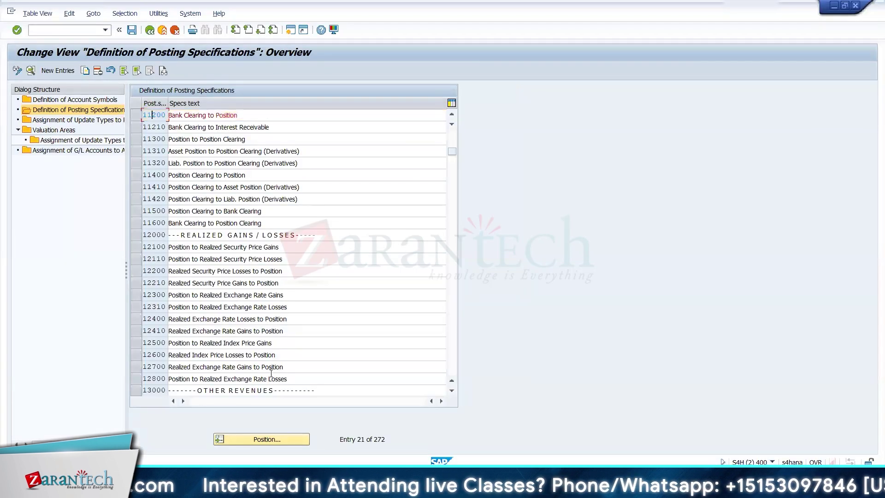
pyautogui.click(271, 437)
pyautogui.hotkey('ctrl', 'v')
pyautogui.press('Return')
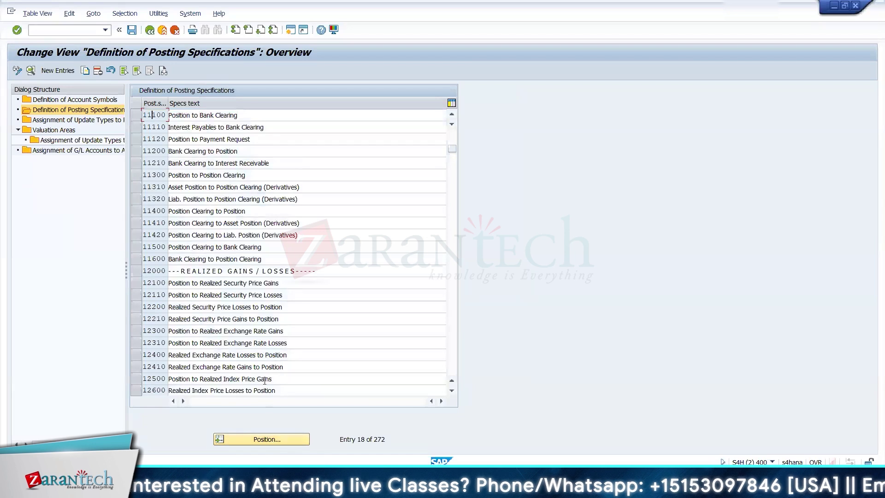
pyautogui.doubleClick(207, 117)
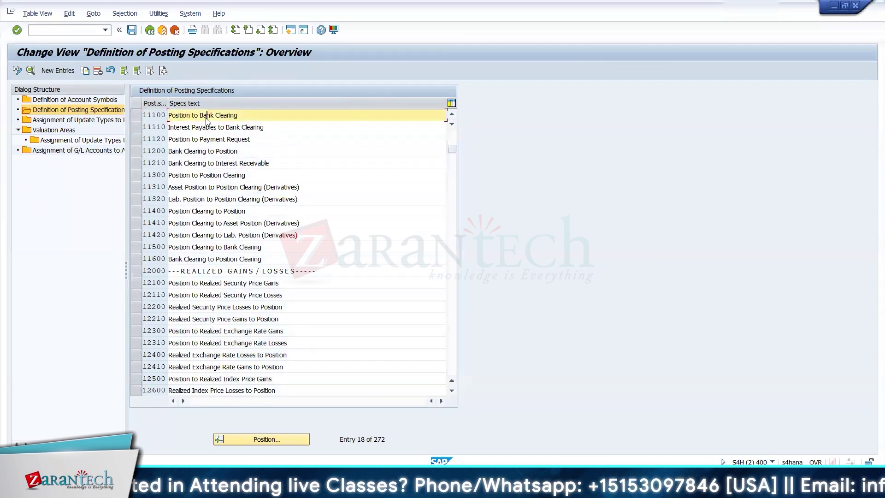
# - Set the credit entry account symbol of posting specification 11100 to 3.1 Bank Outgoing and save
pyautogui.click(296, 241)
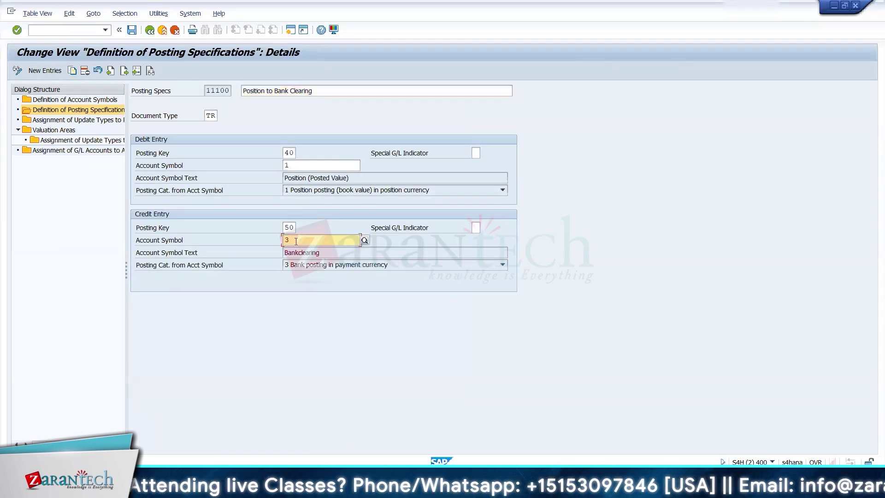
pyautogui.write('.1')
pyautogui.press('Return')
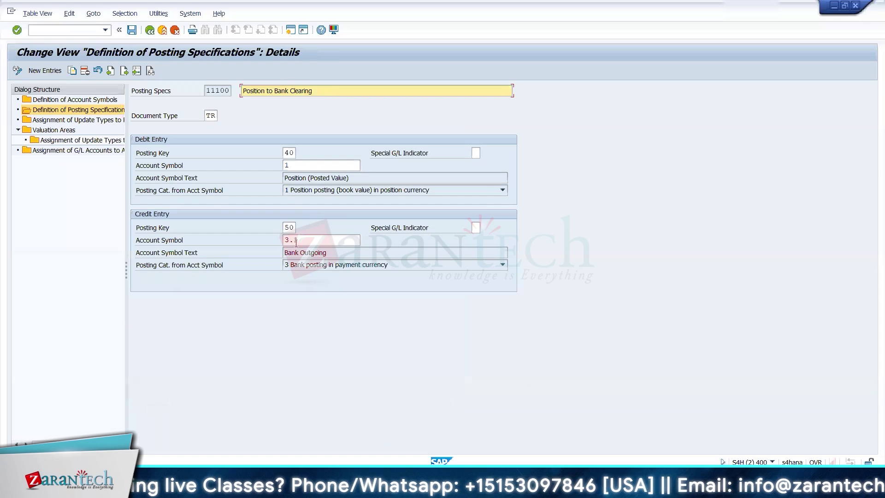
pyautogui.click(132, 30)
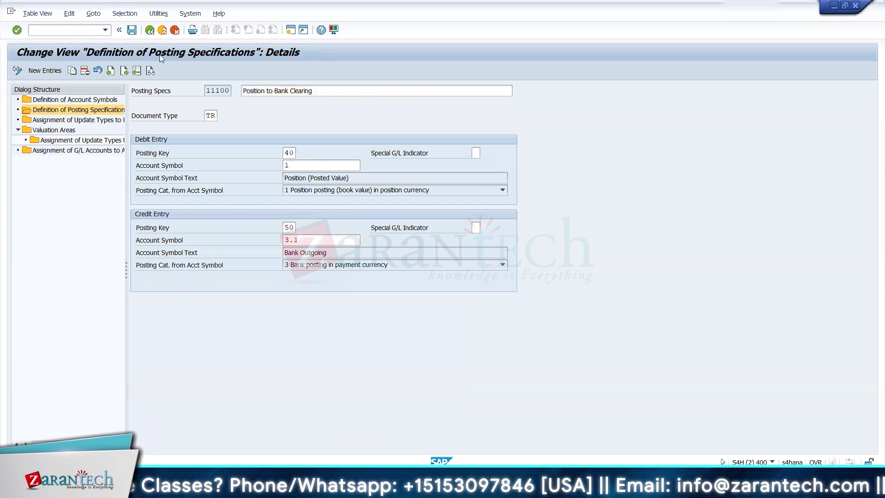
# - Check the remaining rows in the Excel sheet and open posting specification 14500 Interest Expenses to Bank Clearing in SAP
pyautogui.hotkey('alt', 'Tab')
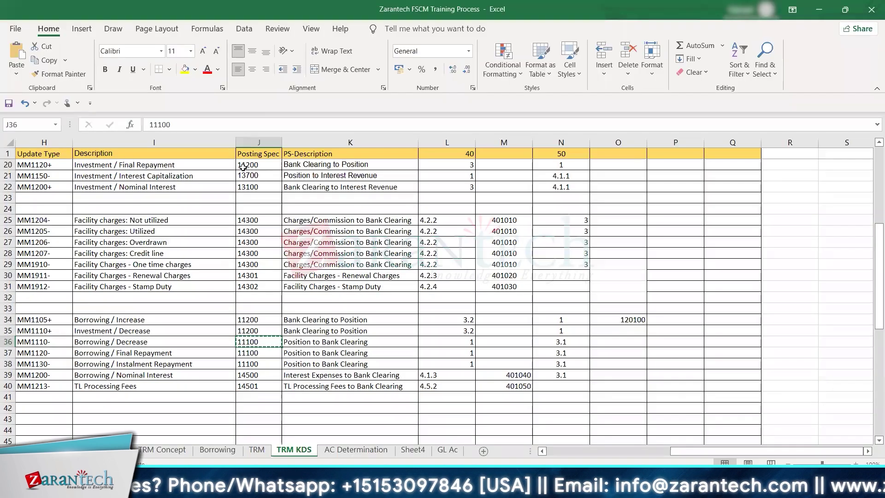
pyautogui.hotkey('alt', 'Tab')
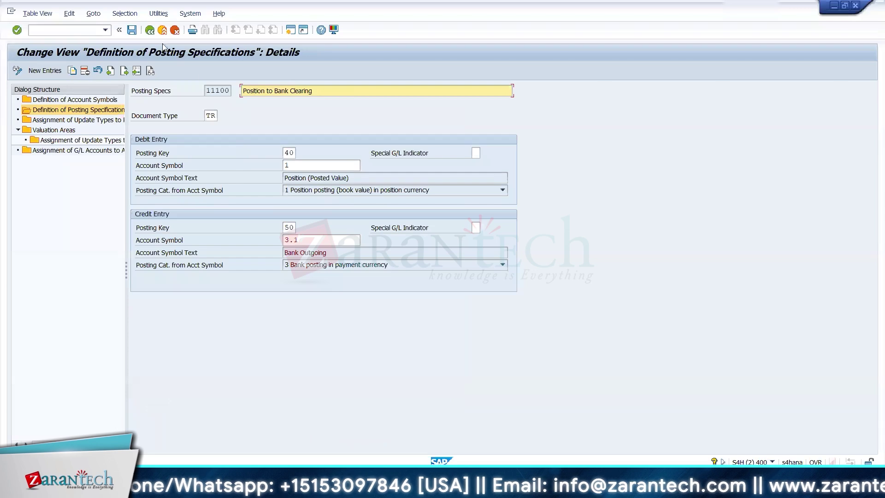
pyautogui.click(150, 31)
pyautogui.click(269, 439)
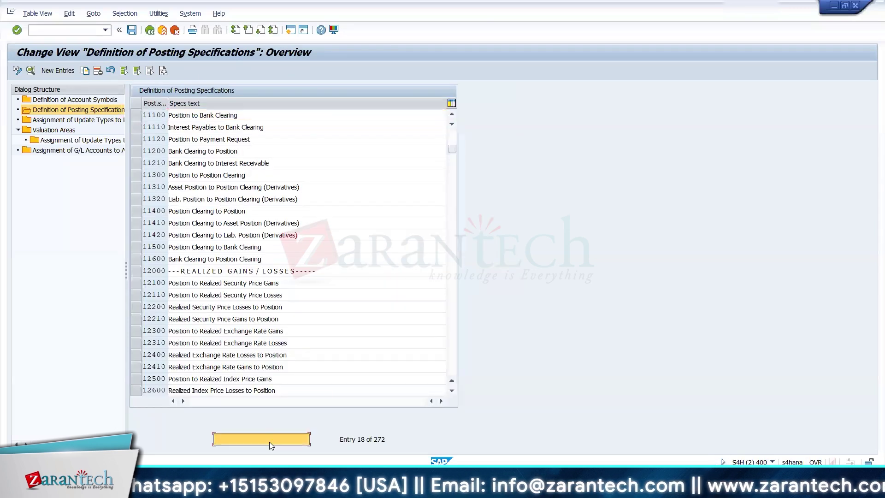
pyautogui.write('14500')
pyautogui.press('Return')
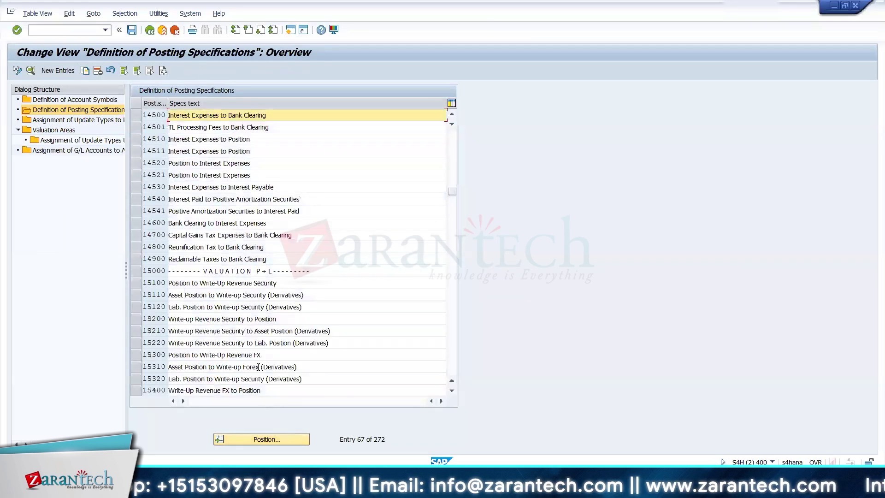
pyautogui.doubleClick(236, 117)
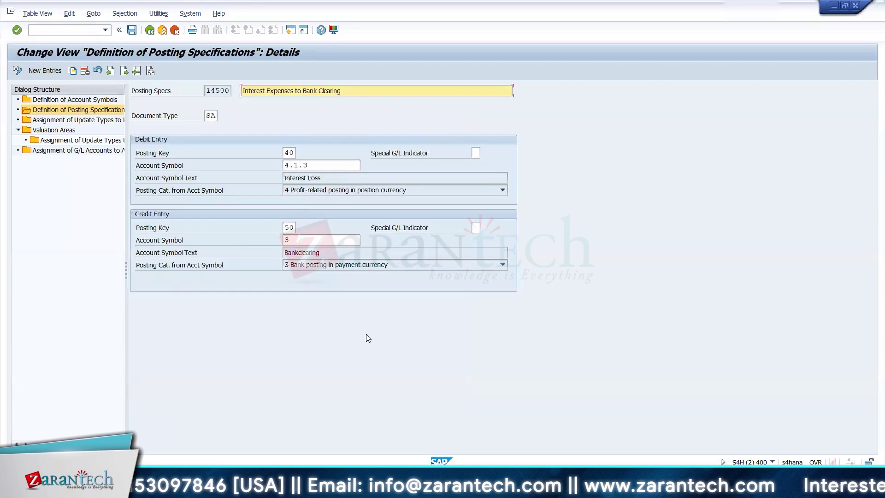
# - Set the credit entry account symbol of posting specification 14500 to 3.1 Bank Outgoing and save
pyautogui.doubleClick(307, 241)
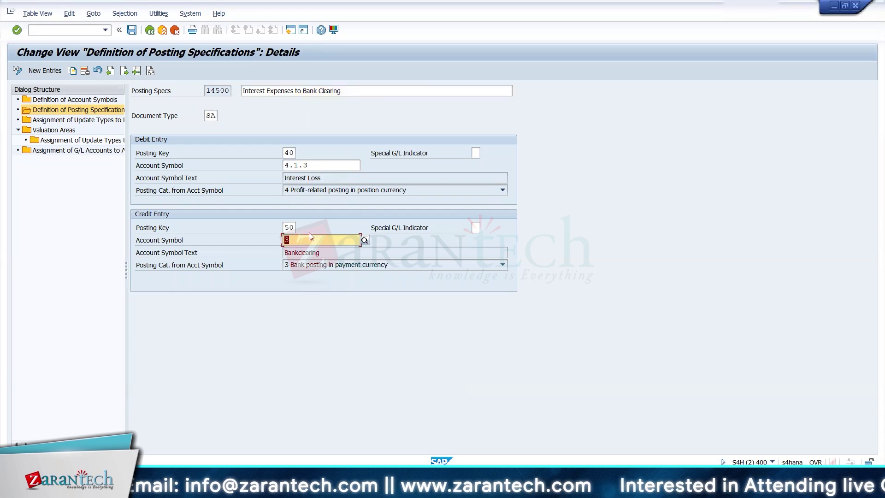
pyautogui.write('3.1')
pyautogui.press('Return')
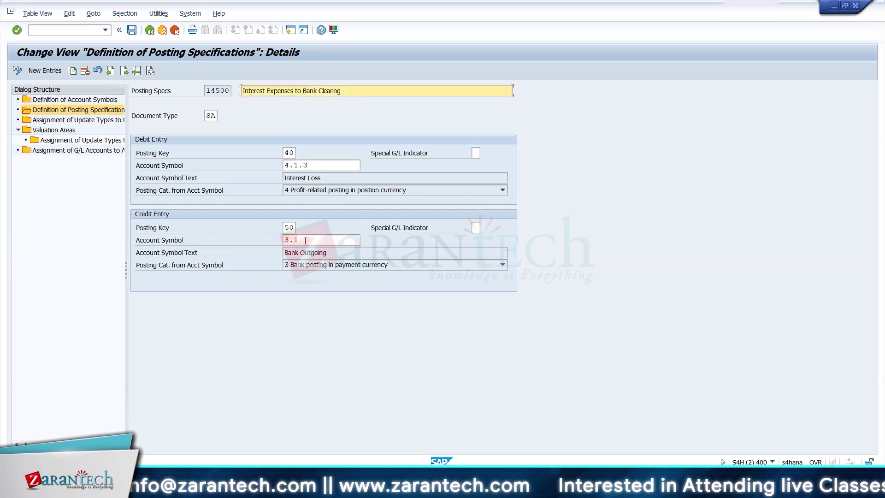
pyautogui.click(136, 34)
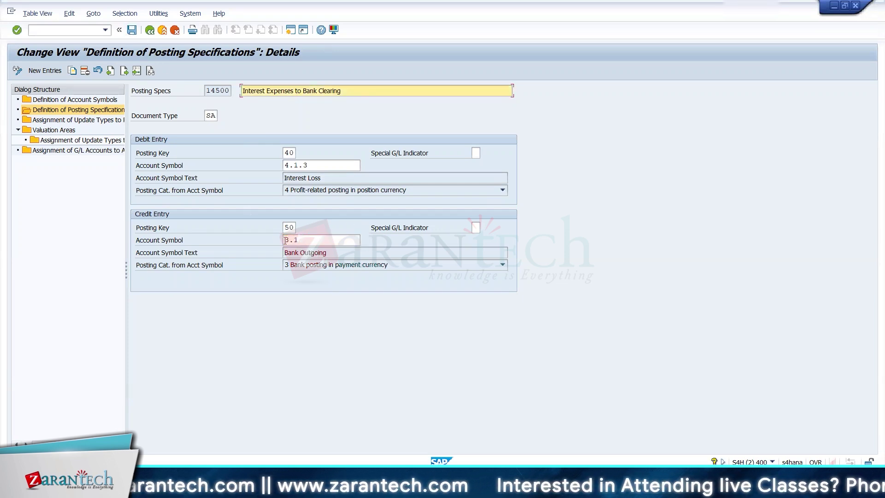
# - In the assignment of G/L accounts, copy the Bankclearing entry for valuation area 001 and set its account symbol to 3.1
pyautogui.click(76, 150)
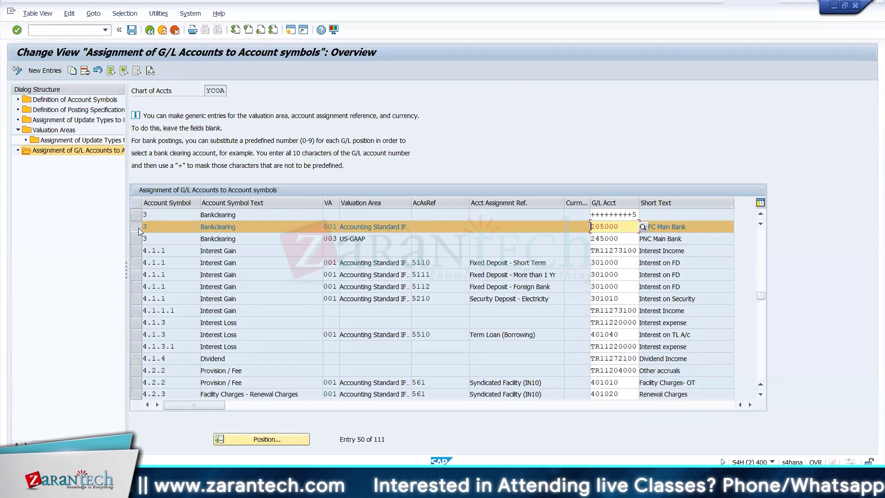
pyautogui.click(137, 227)
pyautogui.click(136, 228)
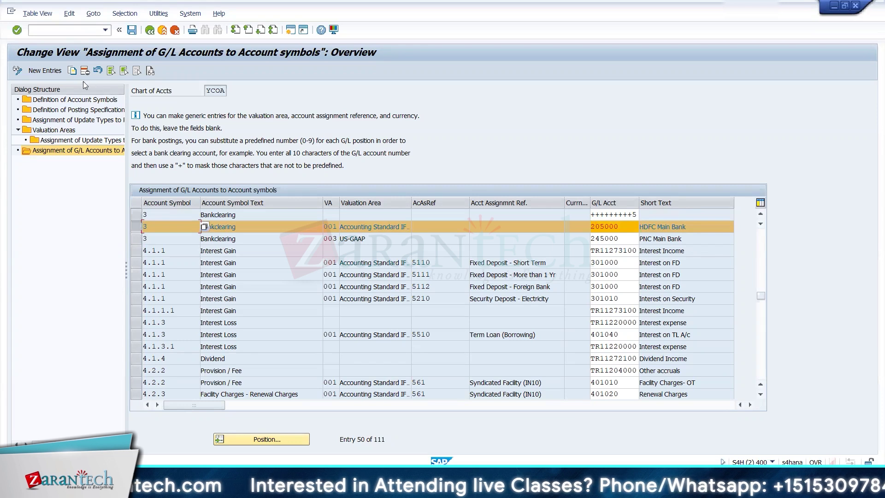
pyautogui.click(72, 70)
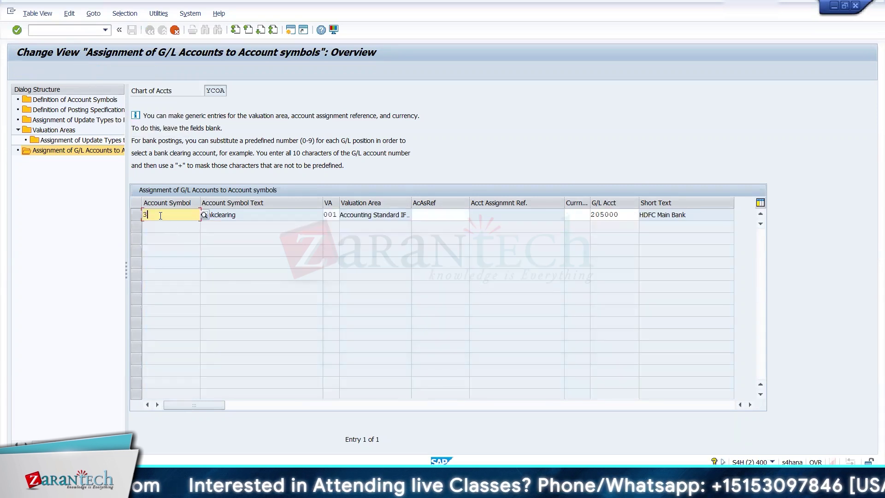
pyautogui.write('.1')
pyautogui.click(161, 238)
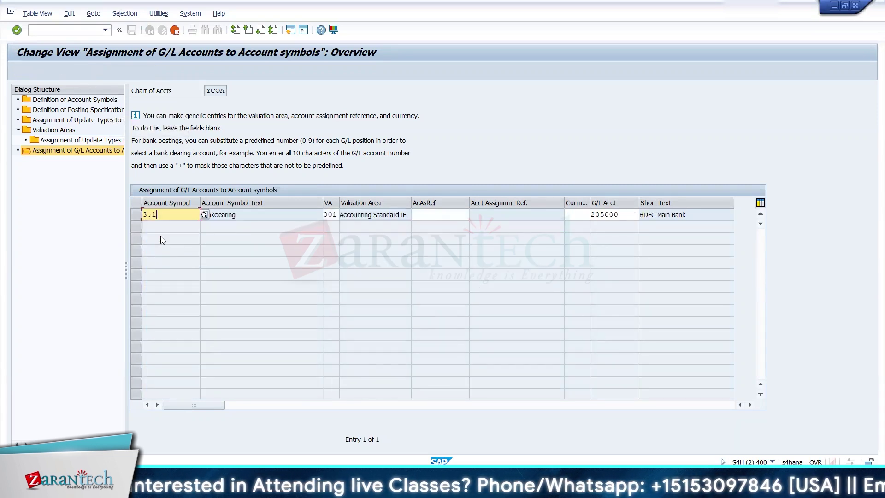
# - Clear the G/L account of the copied 3.1 entry
pyautogui.click(626, 216)
pyautogui.press('BackSpace')
pyautogui.press('BackSpace')
pyautogui.press('BackSpace')
pyautogui.press('BackSpace')
pyautogui.press('BackSpace')
pyautogui.press('BackSpace')
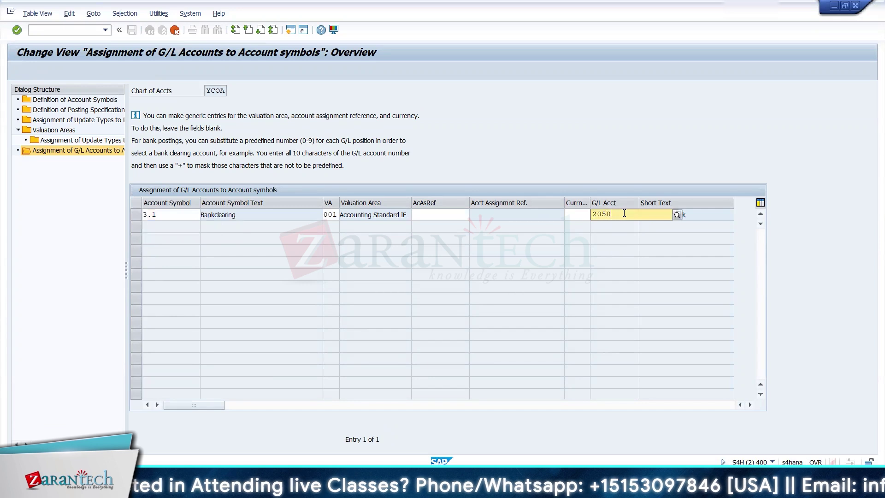
pyautogui.write('++++++')
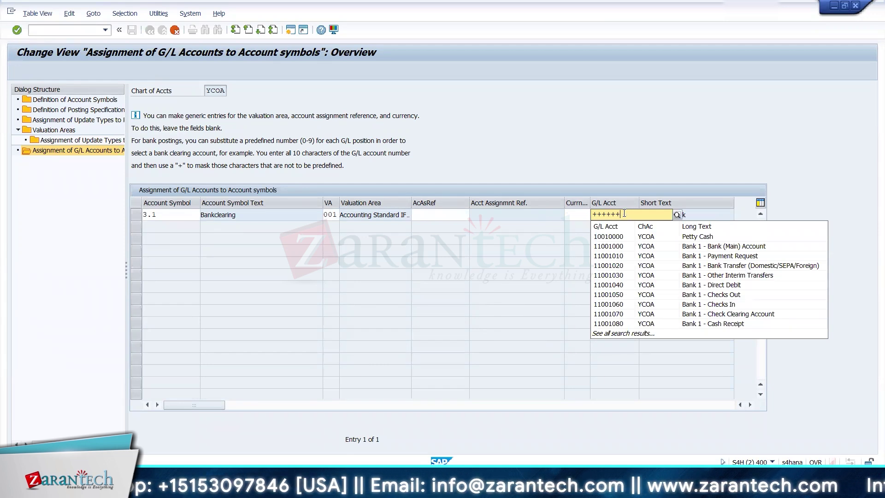
pyautogui.press('BackSpace')
pyautogui.press('BackSpace')
pyautogui.press('BackSpace')
pyautogui.press('BackSpace')
pyautogui.press('BackSpace')
pyautogui.press('BackSpace')
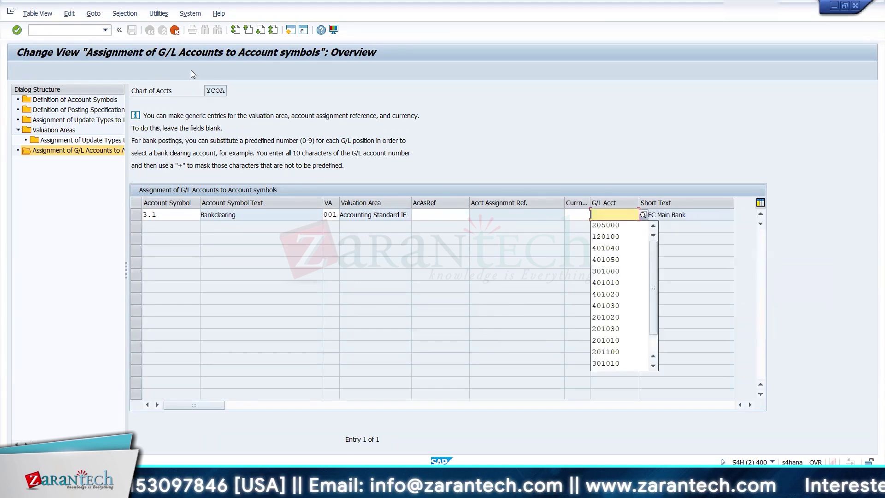
# - Open transaction FS00 in a new session to check the G/L account numbering
pyautogui.click(92, 32)
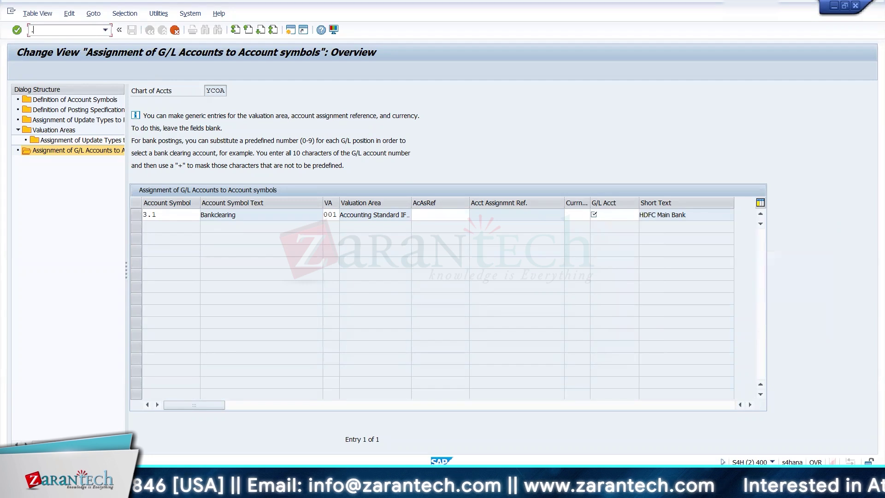
pyautogui.write('.ofs00')
pyautogui.press('Return')
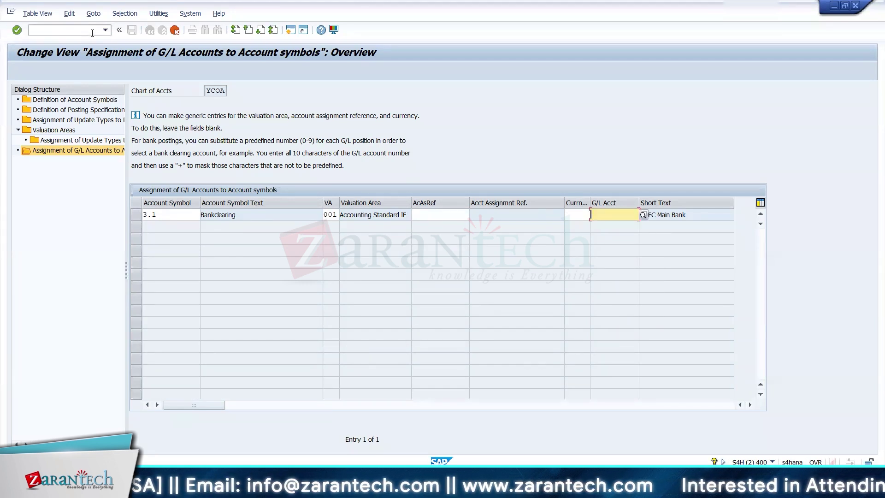
pyautogui.click(92, 33)
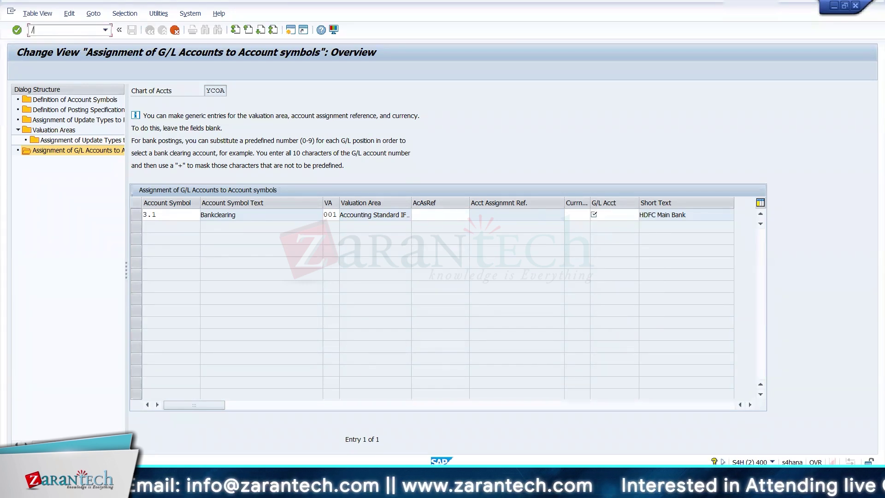
pyautogui.write('/ofs0')
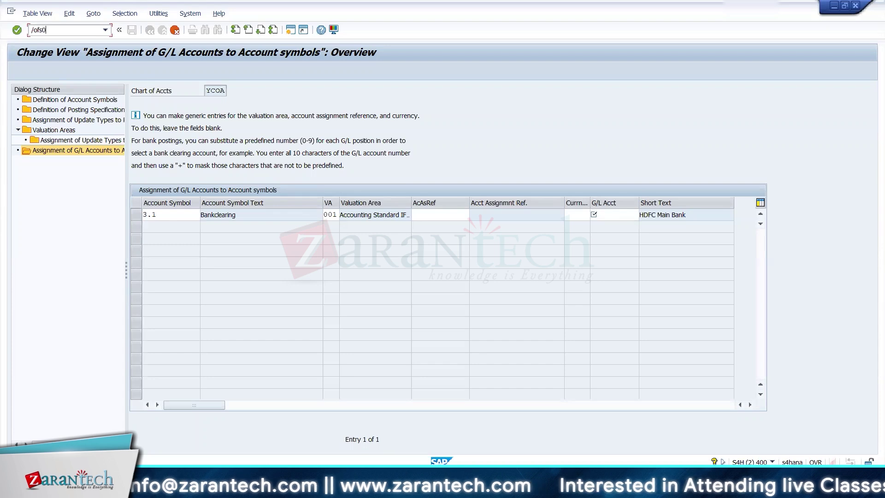
pyautogui.write('0')
pyautogui.press('Return')
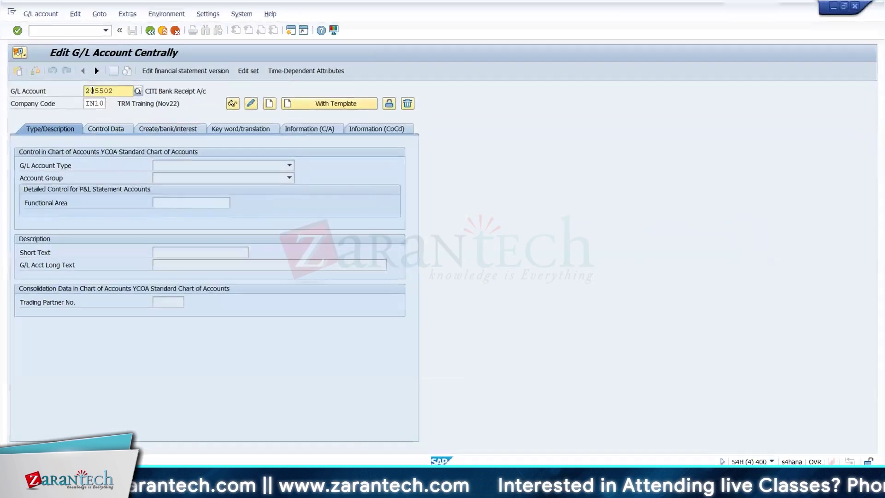
# - Return to the account assignment session, set the G/L account of the 3.1 entry to +++++1 and confirm the copy
pyautogui.hotkey('alt', 'Tab')
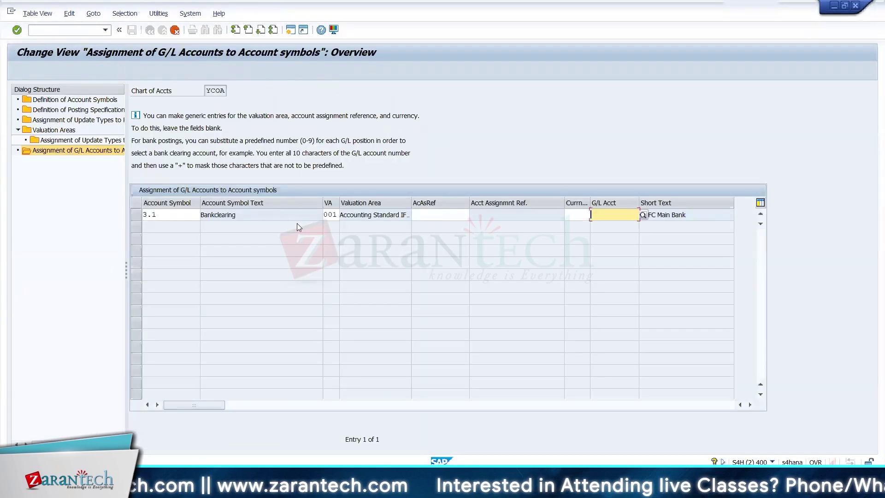
pyautogui.write('+++++1')
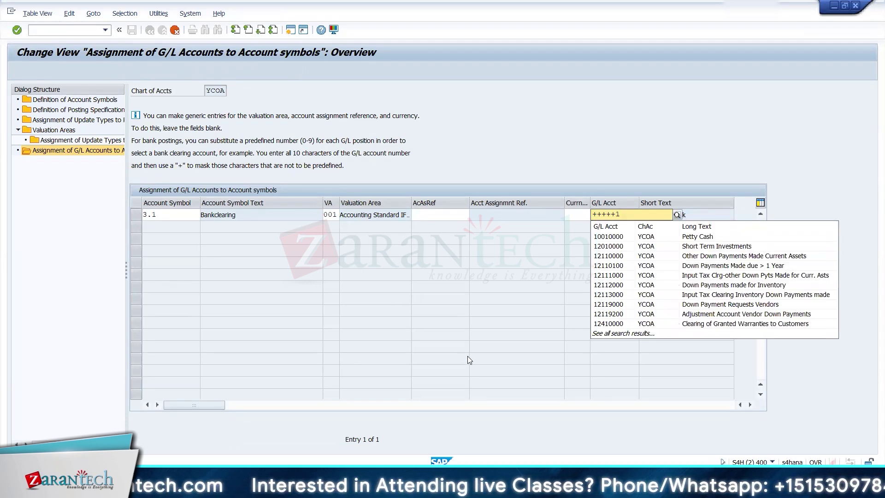
pyautogui.press('Return')
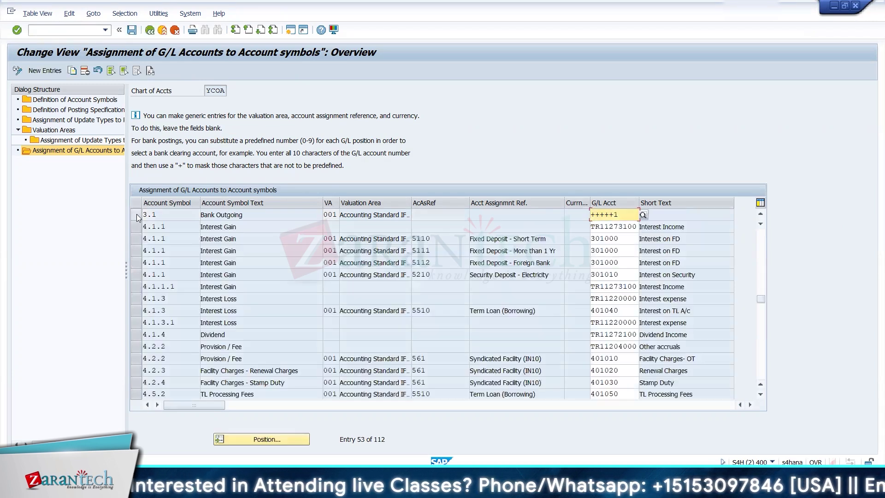
# - Copy the 3.1 Bank Outgoing assignment as account symbol 3.2 Bank Incoming with G/L account +++++2
pyautogui.click(137, 215)
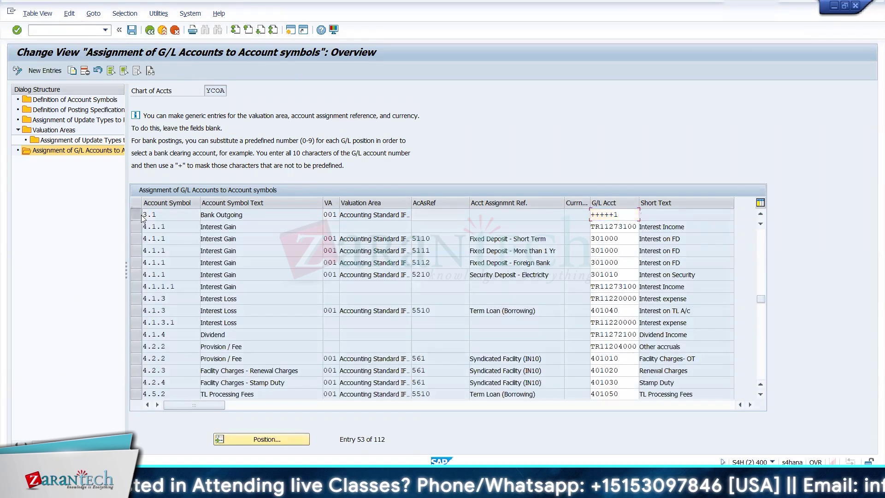
pyautogui.click(73, 71)
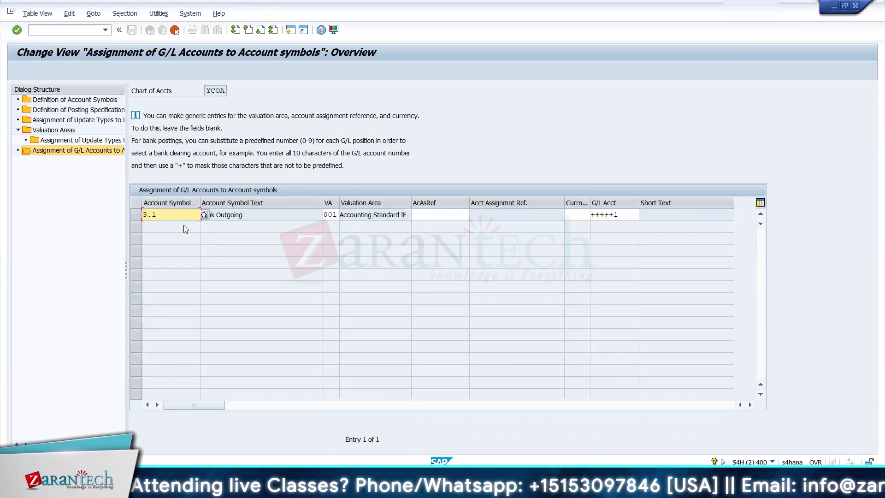
pyautogui.press('BackSpace')
pyautogui.write('2')
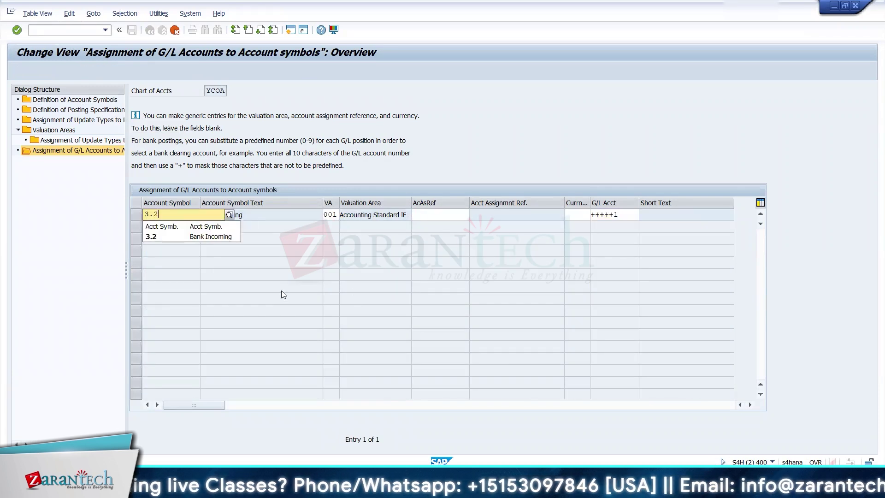
pyautogui.click(167, 235)
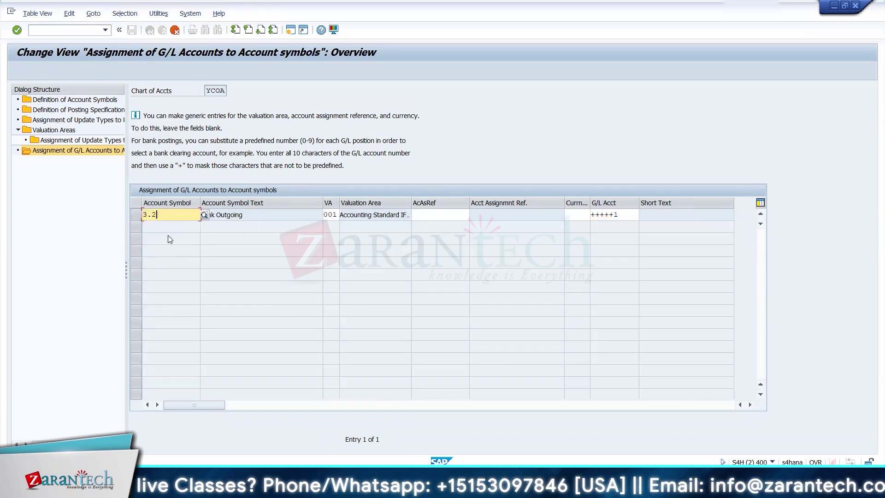
pyautogui.click(620, 212)
pyautogui.press('BackSpace')
pyautogui.write('2')
pyautogui.press('Return')
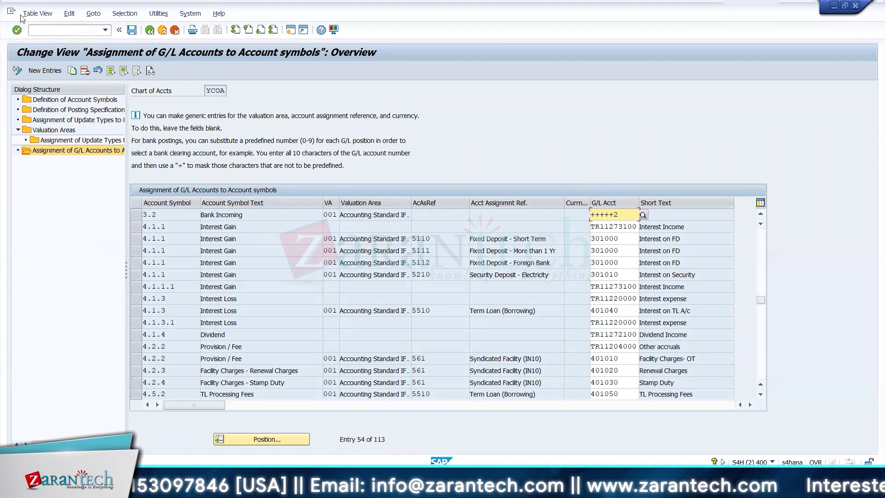
# - Switch to the session displaying the term loan's payment details and leave the display without saving
pyautogui.click(38, 31)
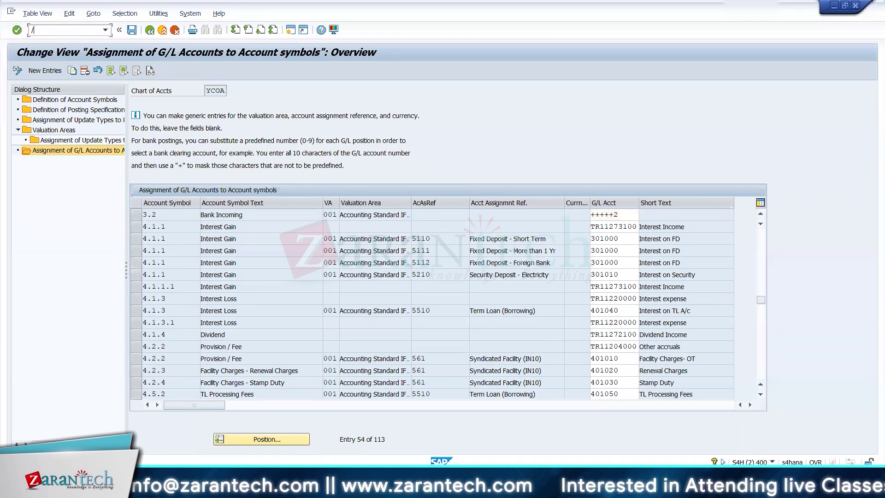
pyautogui.hotkey('alt', 'Tab')
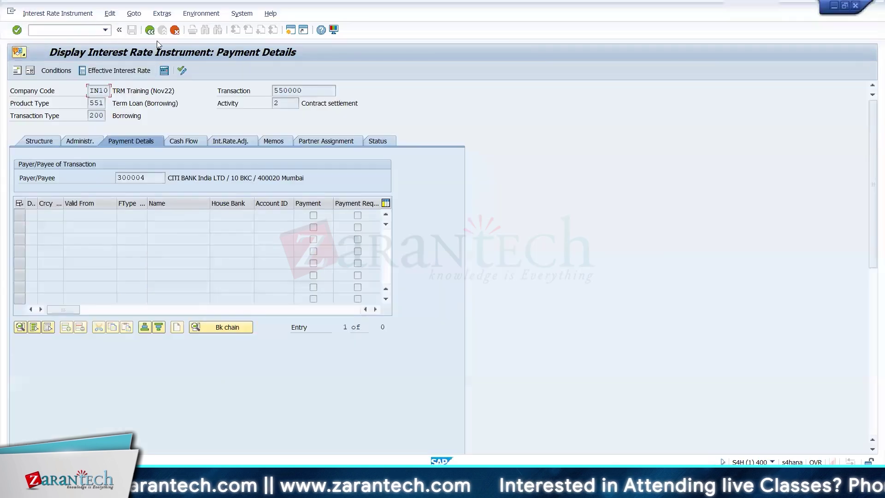
pyautogui.click(175, 31)
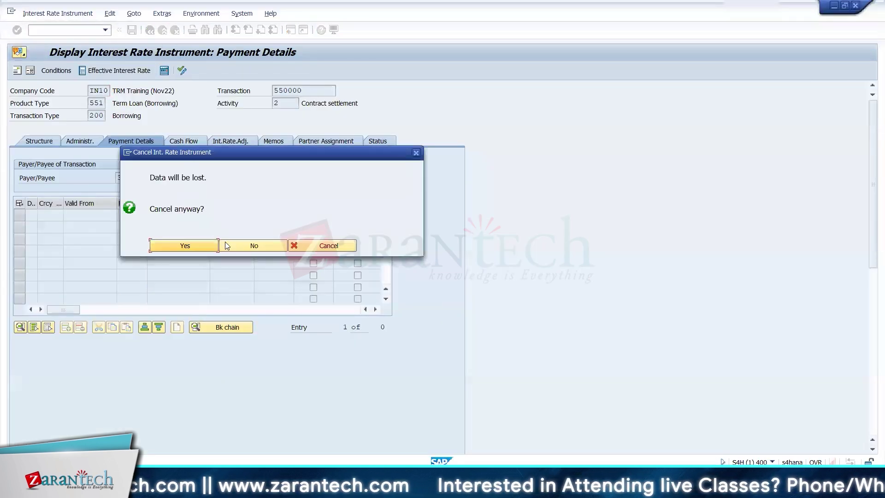
pyautogui.click(215, 245)
# - Start creating a financial transaction with product type 551 and transaction type 200
pyautogui.click(52, 13)
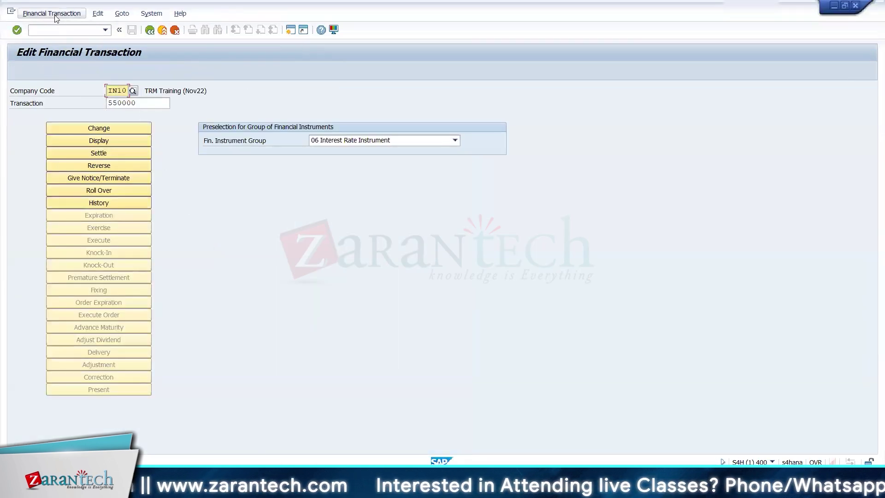
pyautogui.click(42, 25)
pyautogui.click(125, 104)
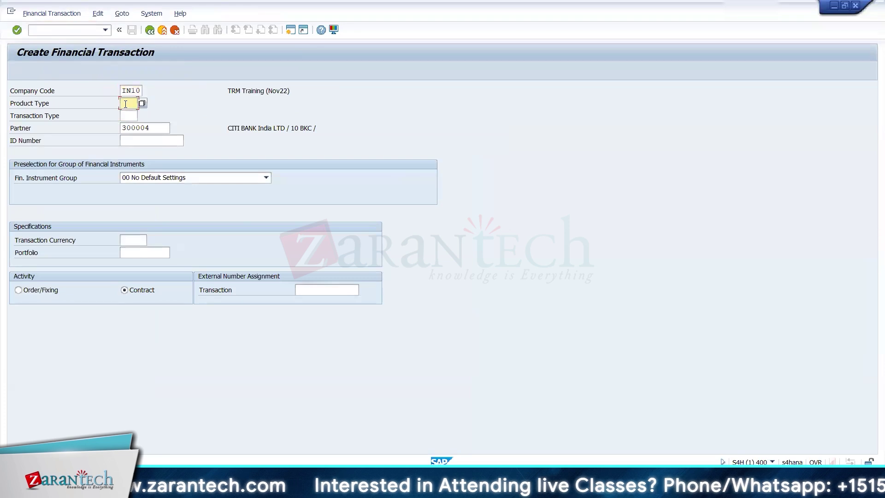
pyautogui.write('551')
pyautogui.press('Tab')
pyautogui.write('200')
pyautogui.press('Return')
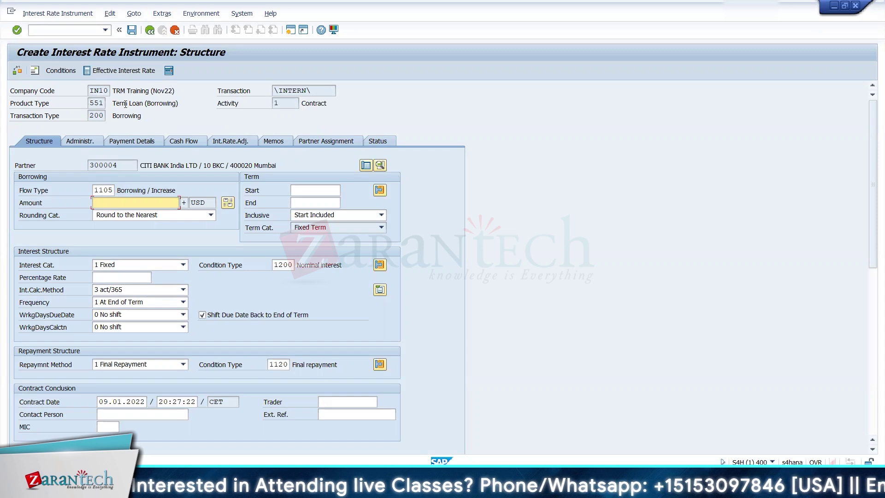
# - Enter 1M as the borrowing amount and = as the term start
pyautogui.write('1M')
pyautogui.press('Tab')
pyautogui.press('Tab')
pyautogui.press('Tab')
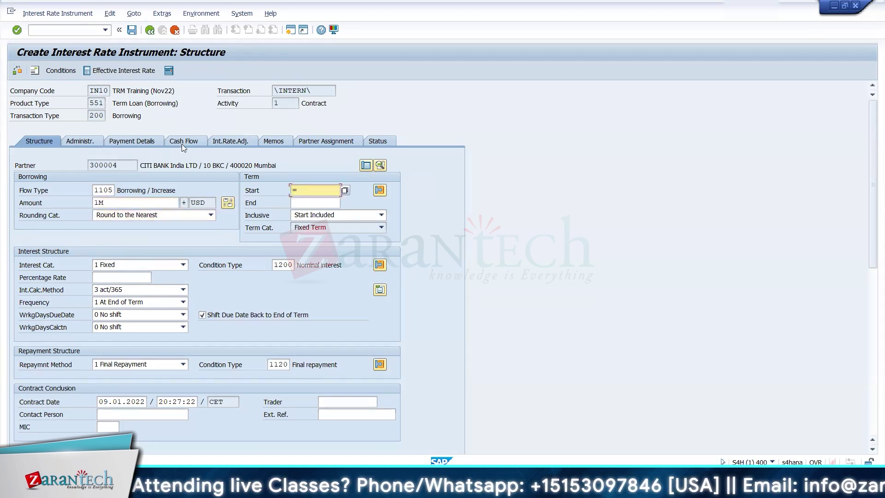
# - Set the term end to +1000 and adopt the non-working start and end dates anyway
pyautogui.click(304, 203)
pyautogui.write('+')
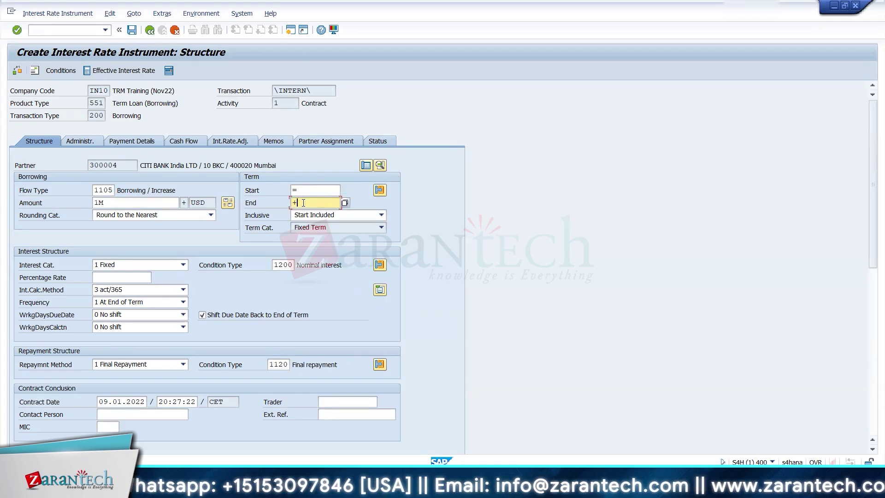
pyautogui.write('1000')
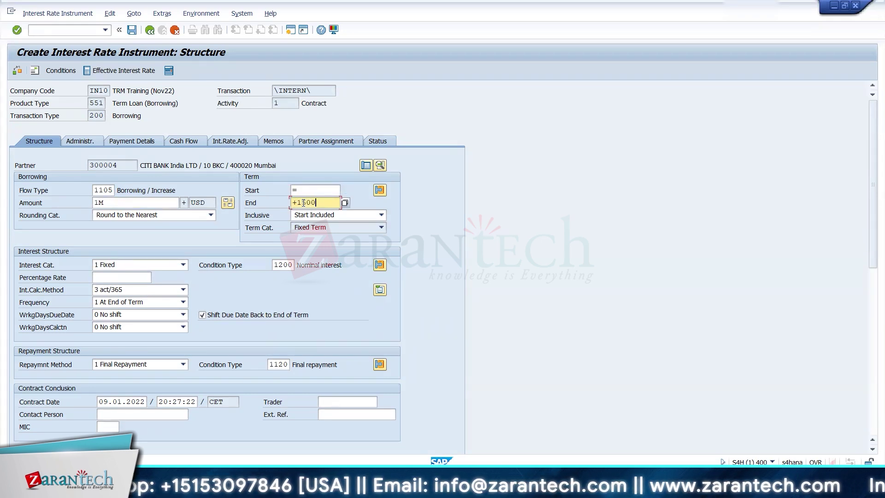
pyautogui.press('BackSpace')
pyautogui.press('BackSpace')
pyautogui.press('BackSpace')
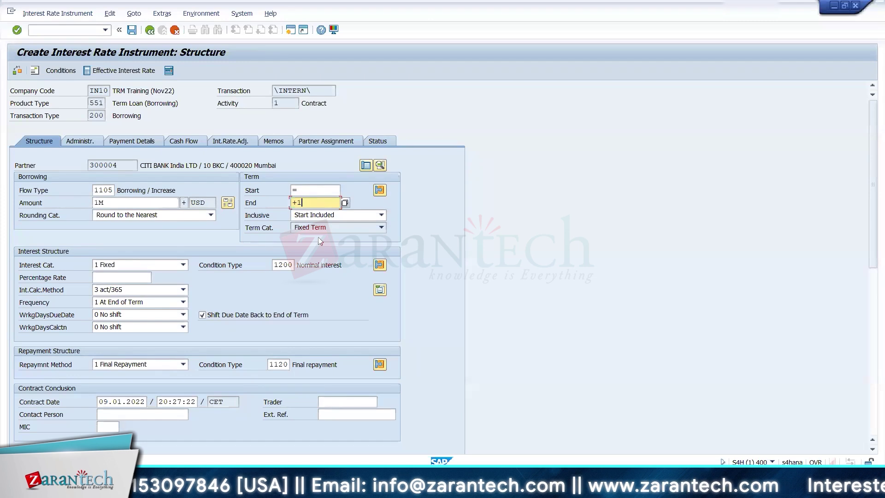
pyautogui.write('000')
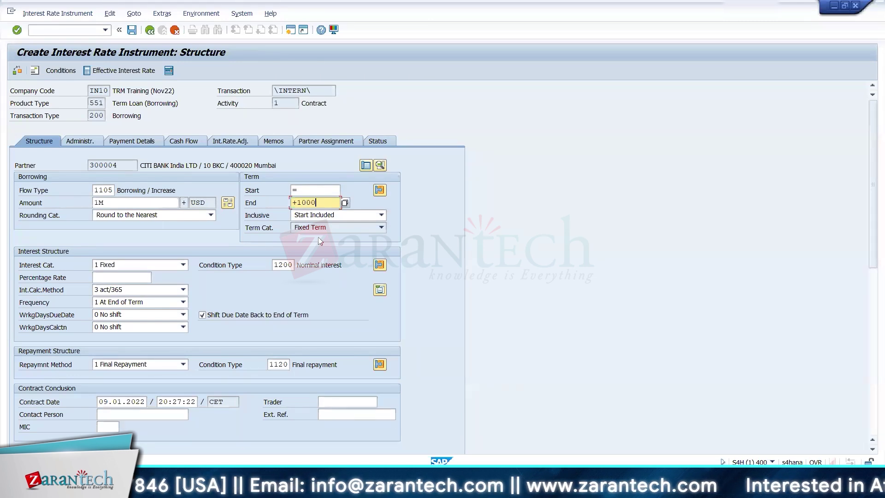
pyautogui.press('Return')
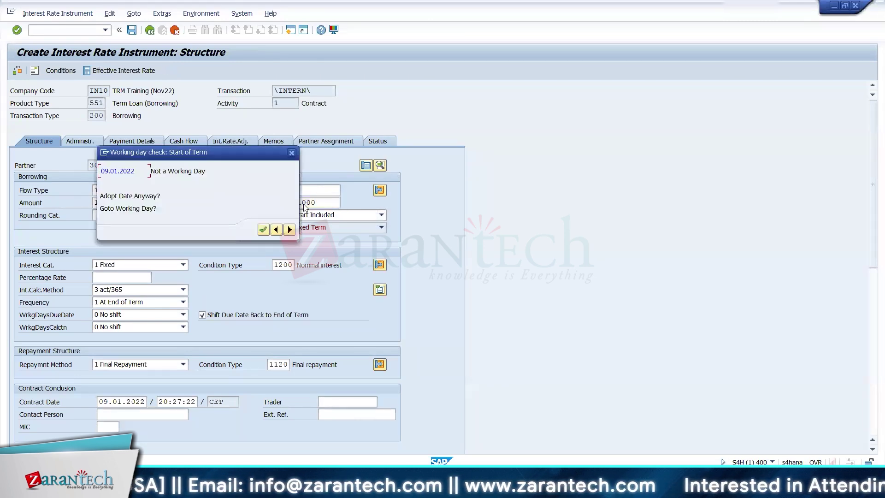
pyautogui.click(264, 229)
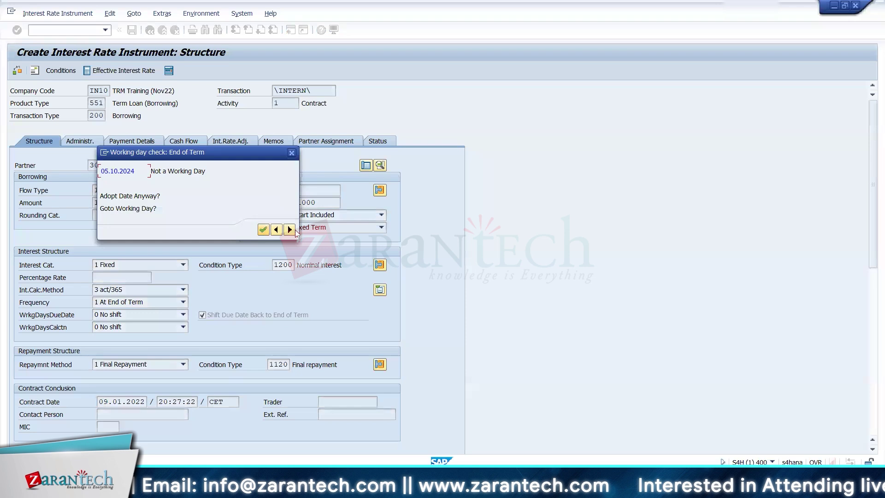
pyautogui.click(263, 229)
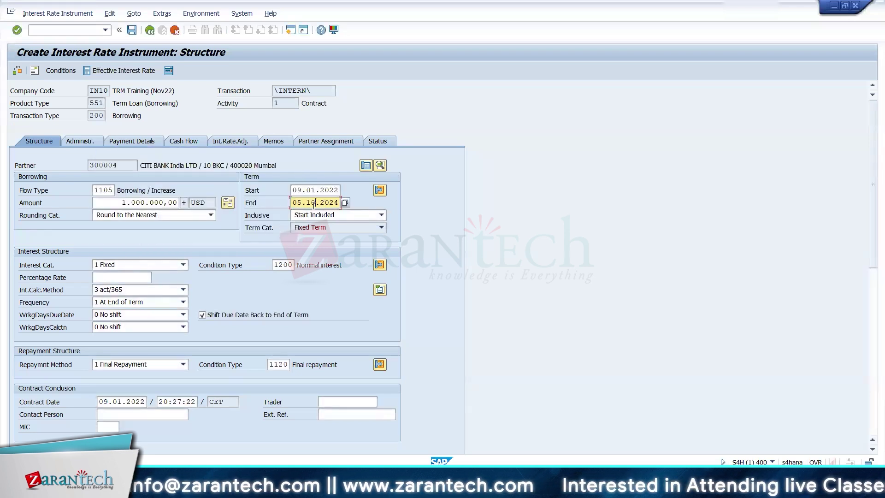
# - Set the term loan's interest percentage rate to 10 and its interest frequency to Monthly
pyautogui.click(117, 275)
pyautogui.write('10')
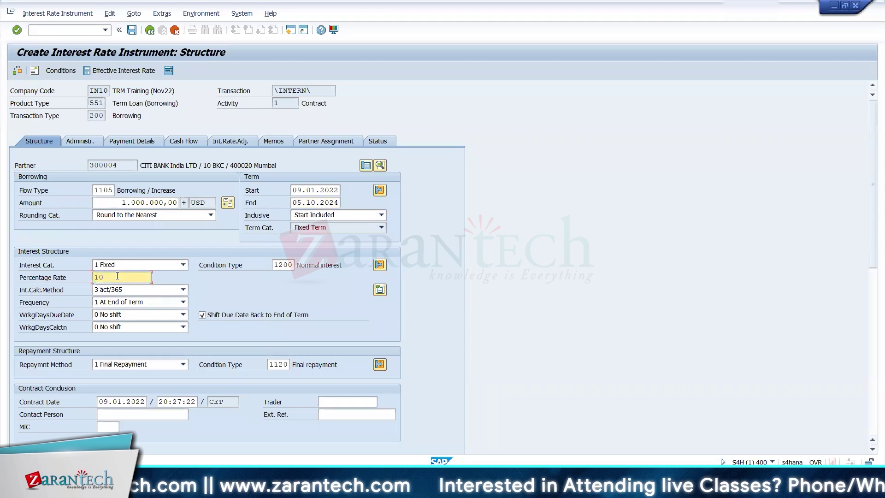
pyautogui.press('Return')
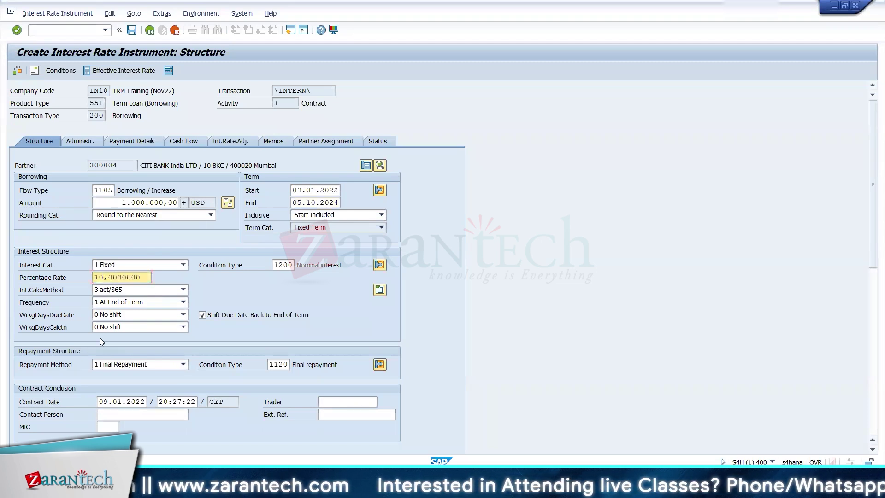
pyautogui.click(110, 303)
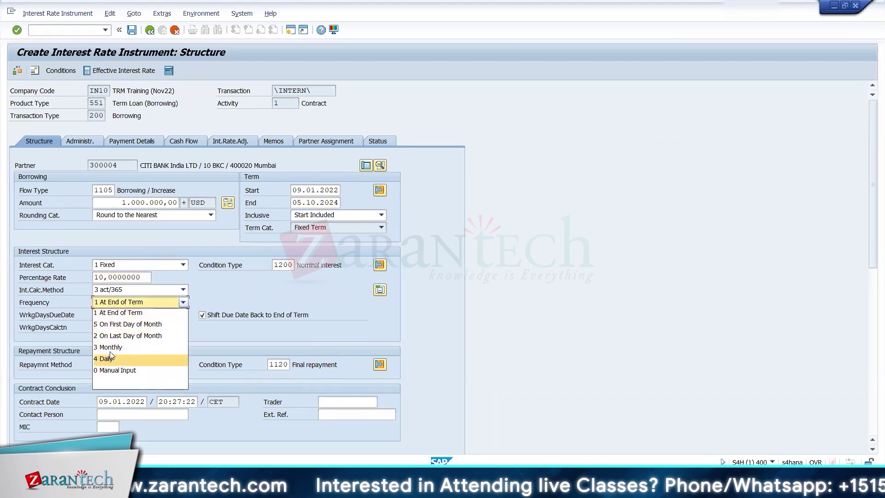
pyautogui.click(113, 348)
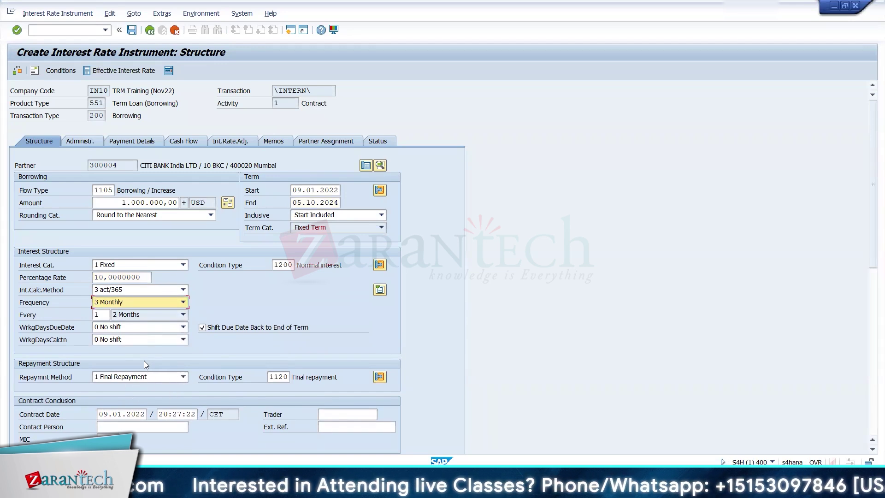
# - Check the flow directions in the cash flow and add an inflow (+) and an outflow (-) line to the payment details
pyautogui.click(120, 142)
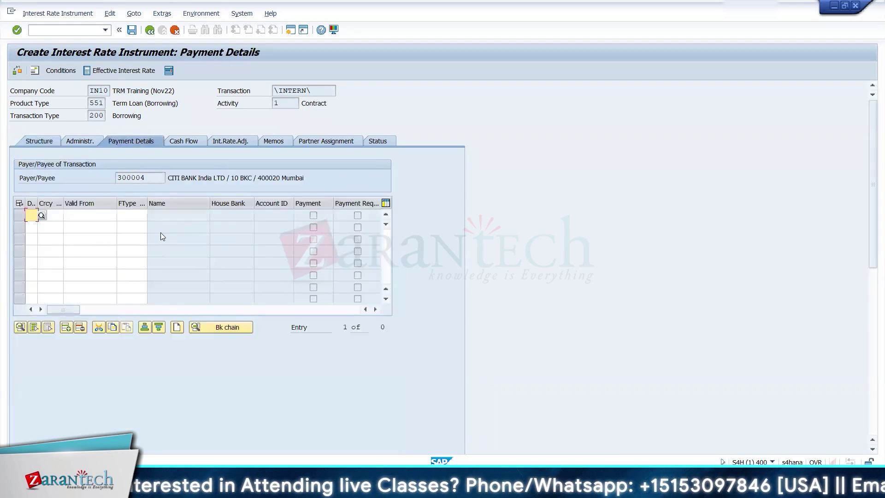
pyautogui.click(184, 141)
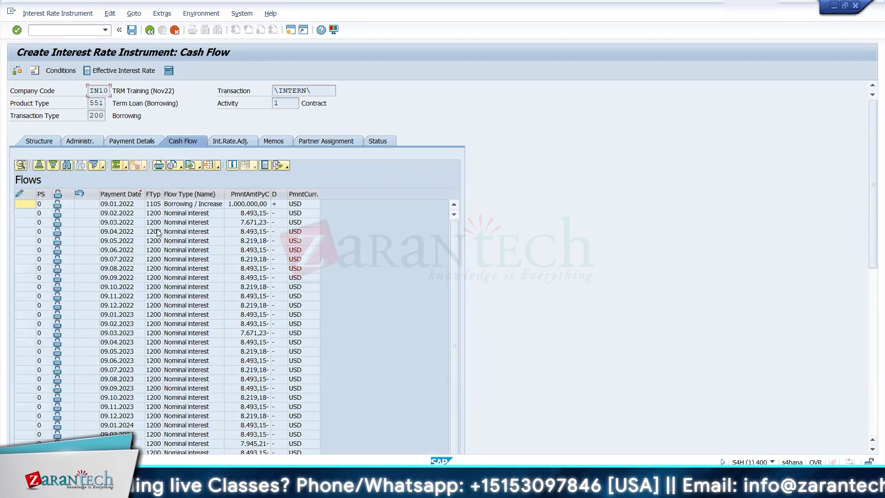
pyautogui.click(120, 205)
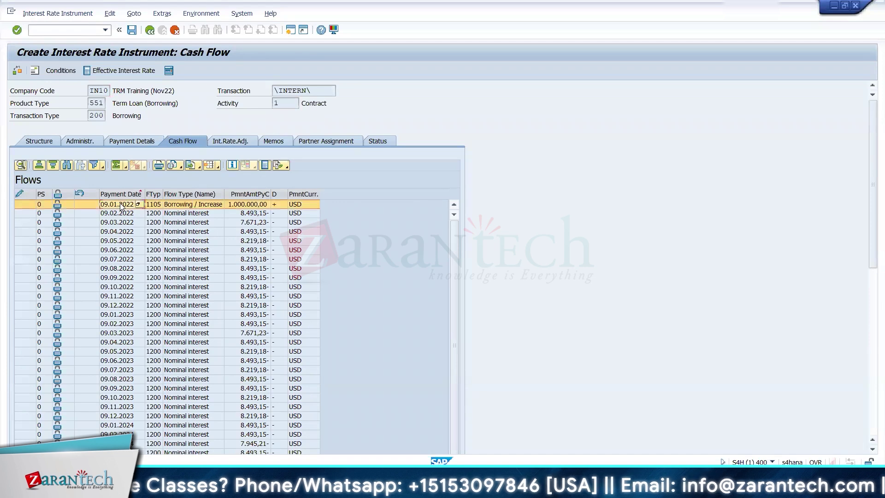
pyautogui.click(277, 213)
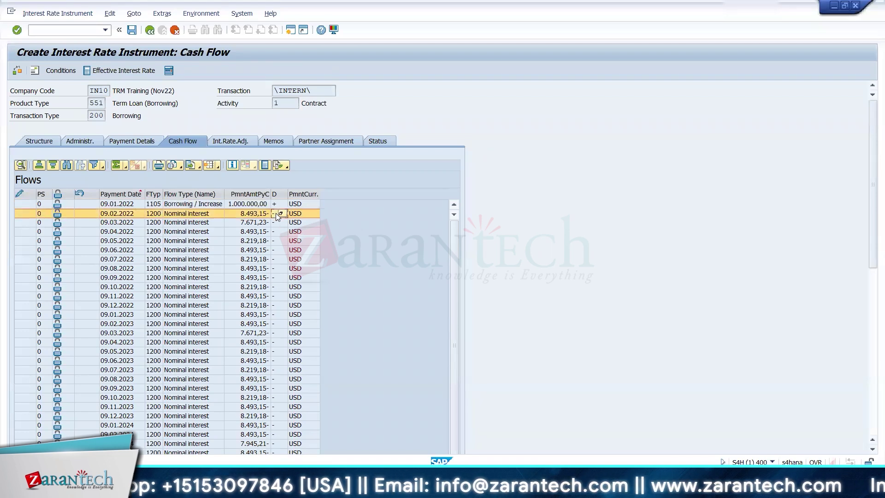
pyautogui.click(131, 141)
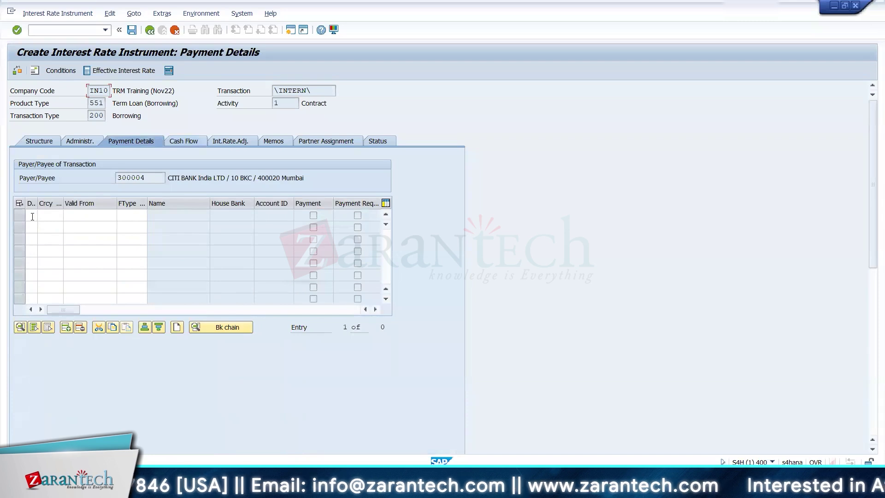
pyautogui.click(33, 216)
pyautogui.write('+')
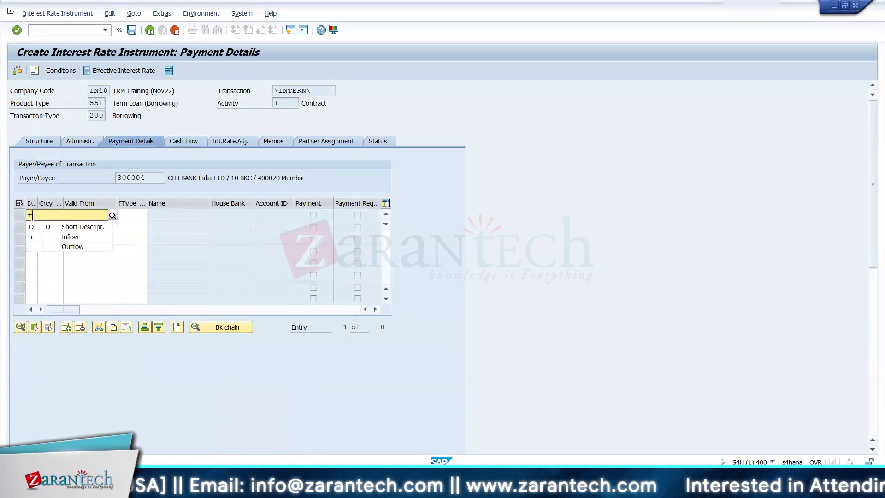
pyautogui.click(36, 237)
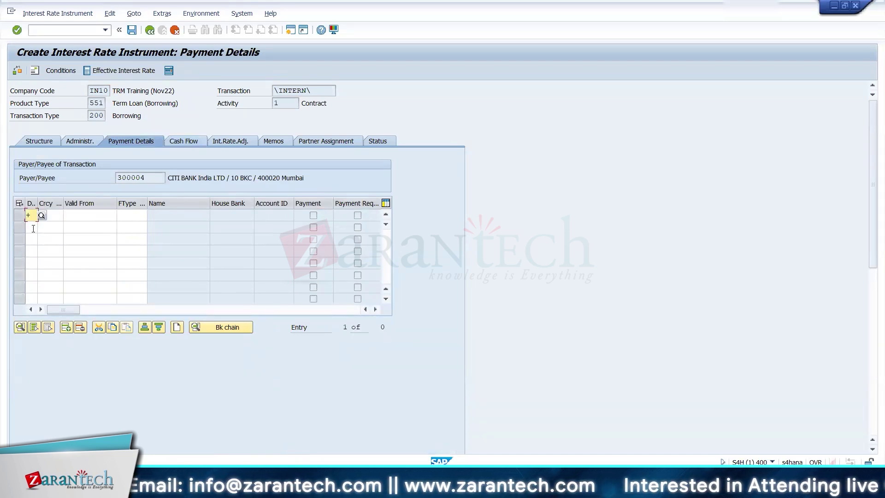
pyautogui.click(33, 227)
pyautogui.write('-')
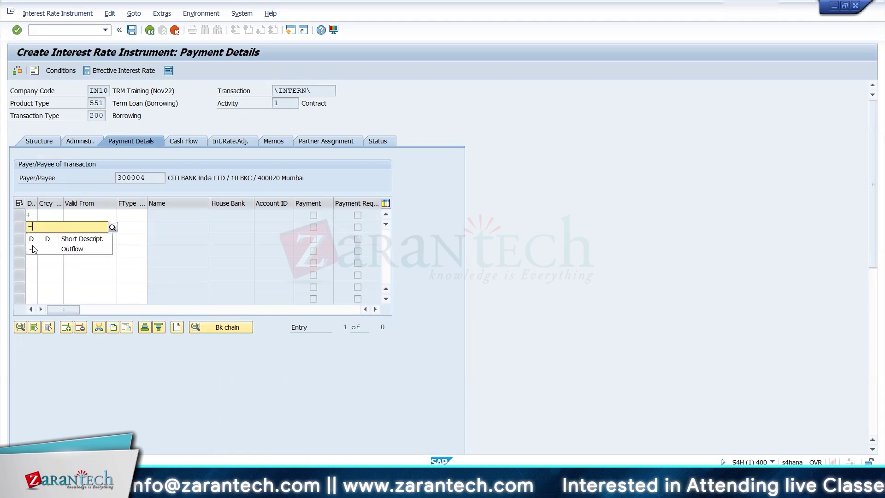
pyautogui.click(35, 247)
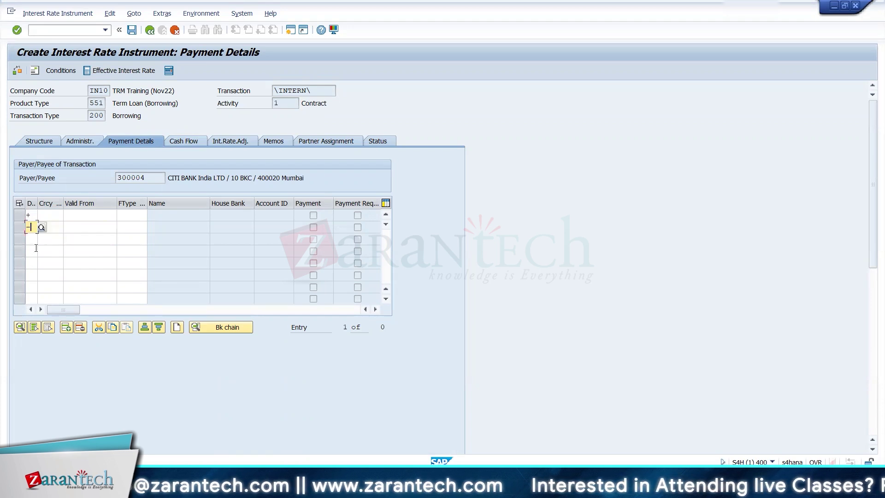
# - Set the currency of both the inflow and outflow payment lines to USD
pyautogui.click(48, 216)
pyautogui.write('USD')
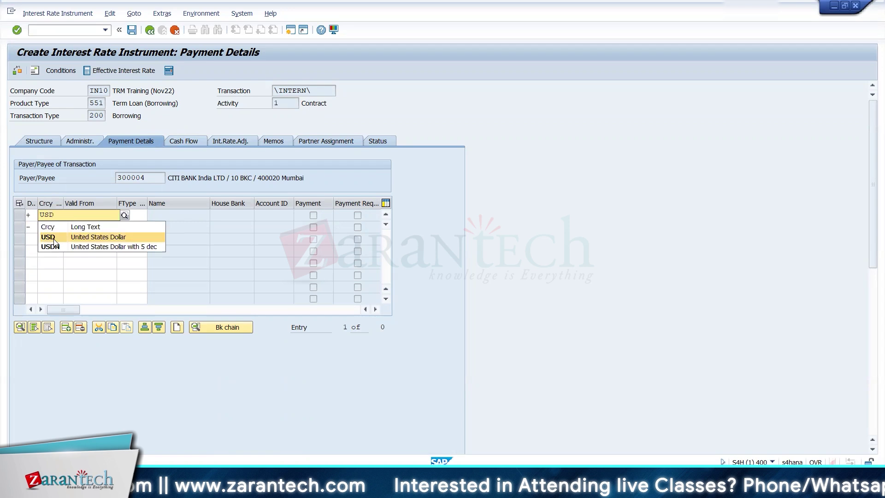
pyautogui.click(51, 237)
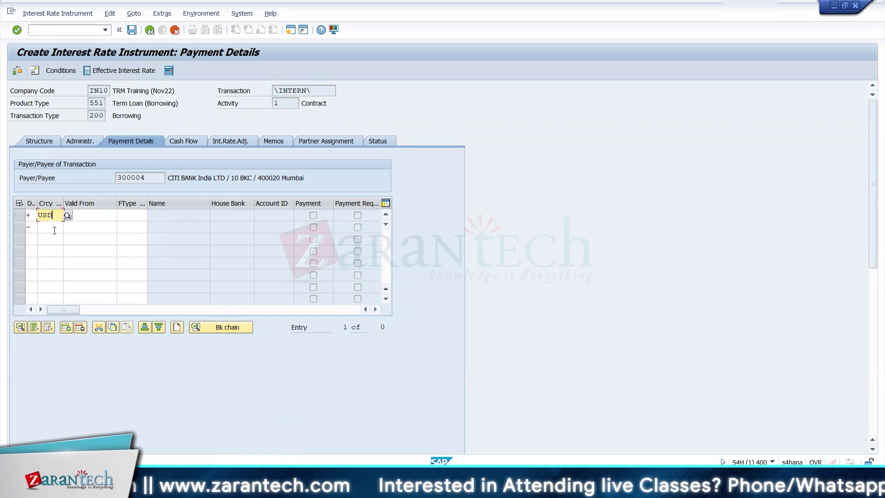
pyautogui.click(55, 227)
pyautogui.write('USD')
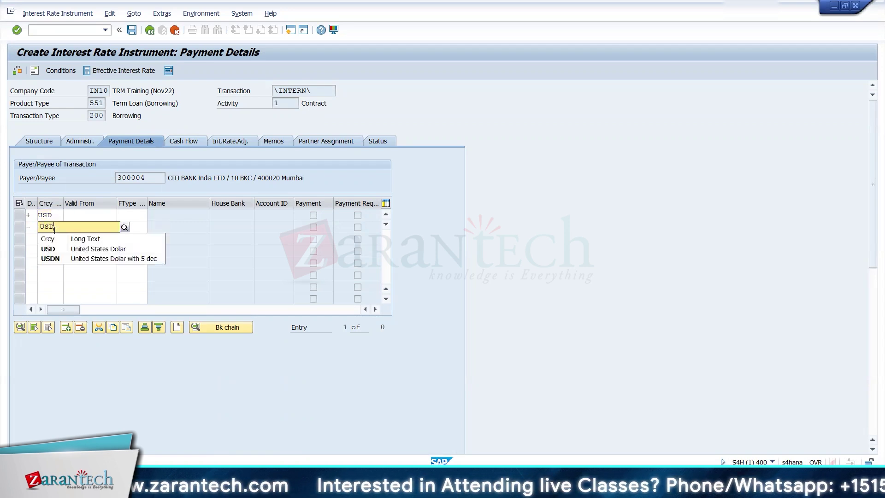
pyautogui.click(58, 246)
pyautogui.press('Return')
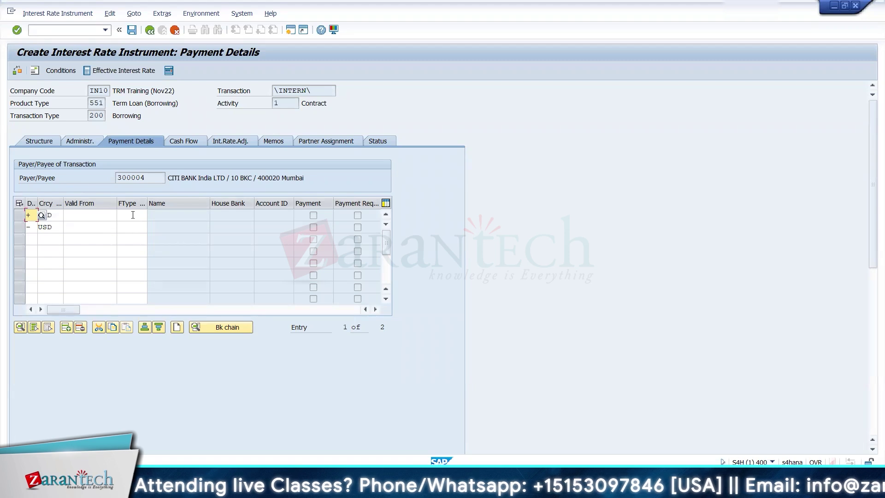
# - Assign house bank HDFC1 and account ID CA500 in the details of the USD inflow line
pyautogui.click(133, 214)
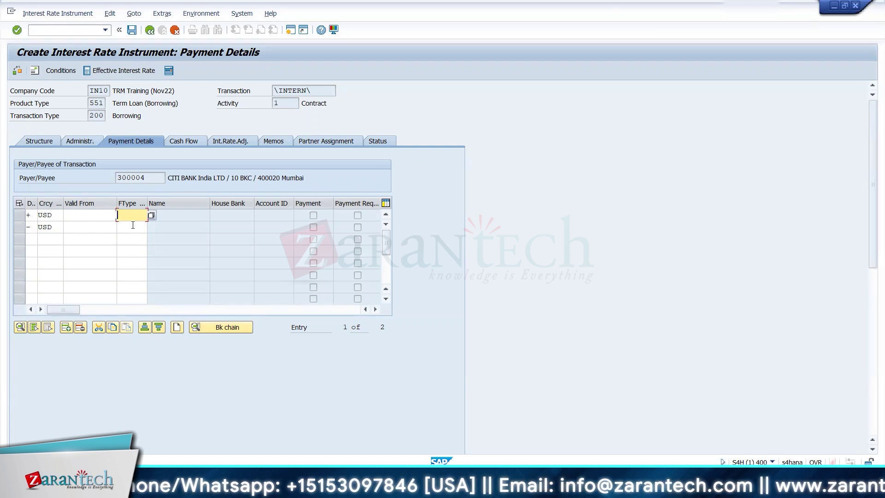
pyautogui.doubleClick(46, 215)
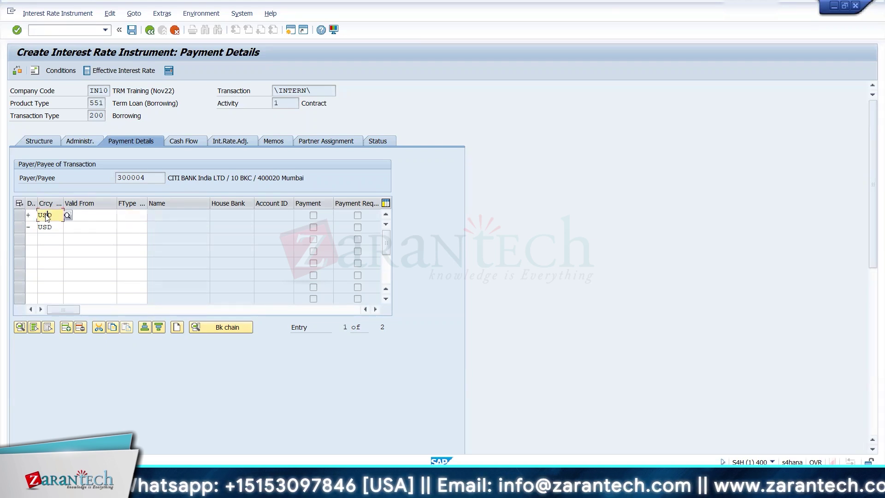
pyautogui.click(332, 253)
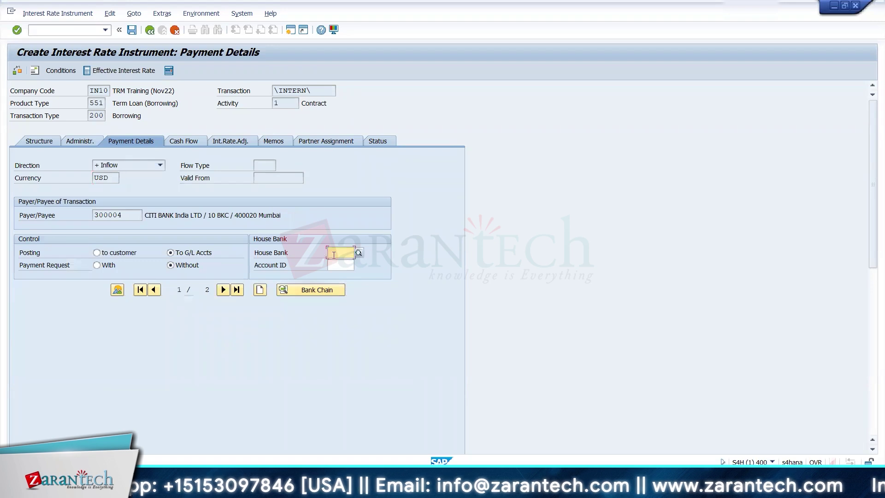
pyautogui.click(345, 263)
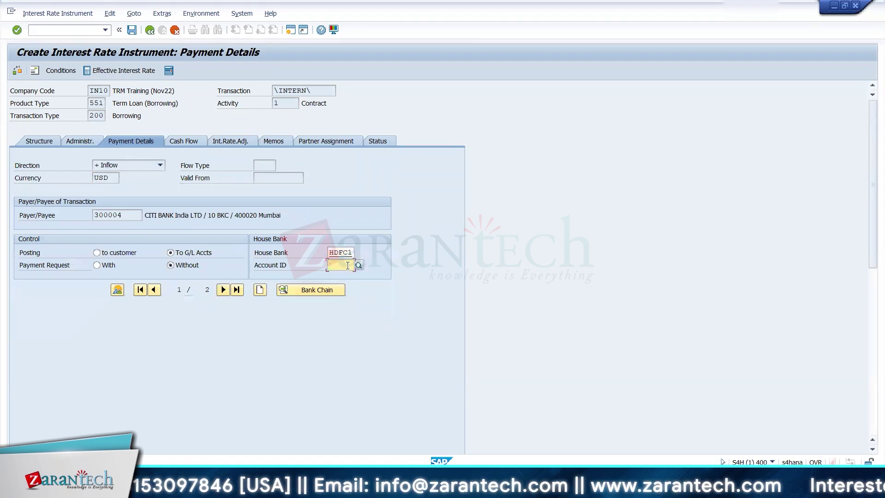
pyautogui.click(348, 265)
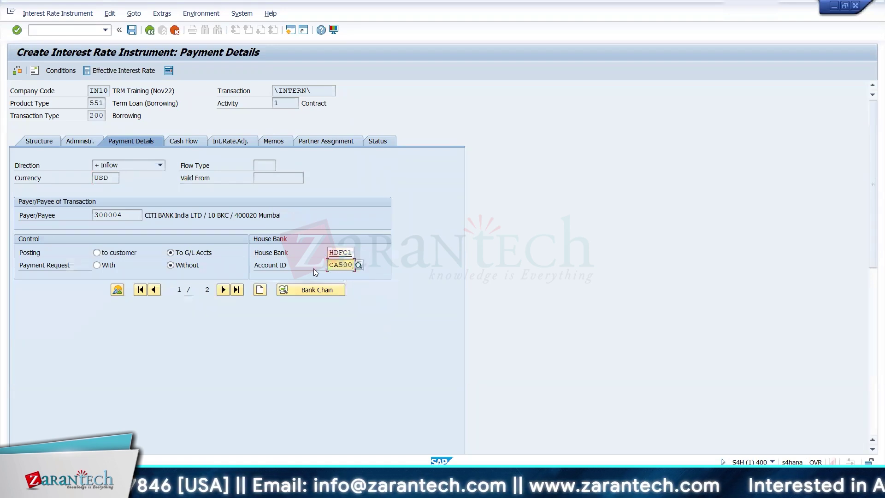
# - Assign house bank HDFC1 and account ID CA500 to the USD outflow line and return to the payment details overview
pyautogui.click(223, 289)
pyautogui.click(330, 254)
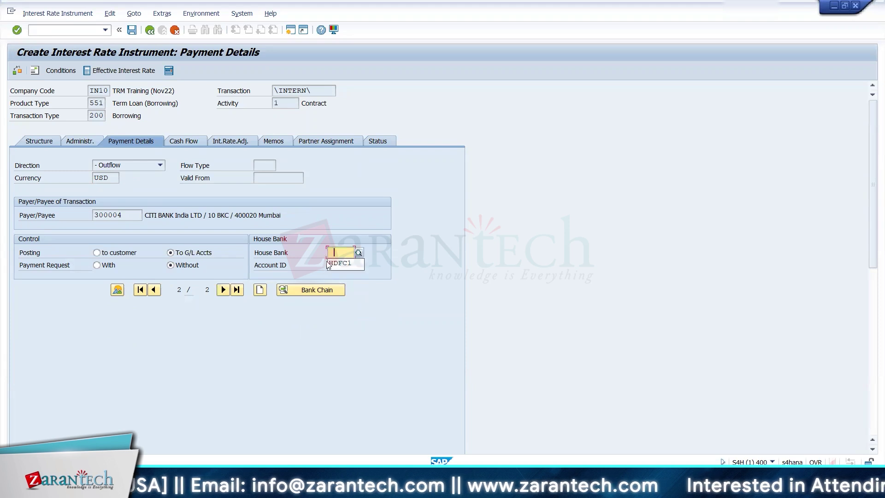
pyautogui.click(339, 263)
pyautogui.click(343, 266)
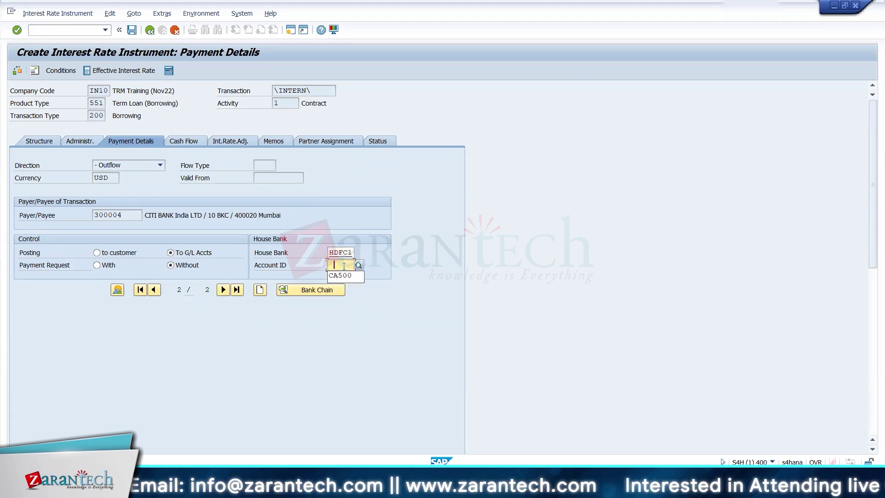
pyautogui.click(343, 277)
pyautogui.click(112, 289)
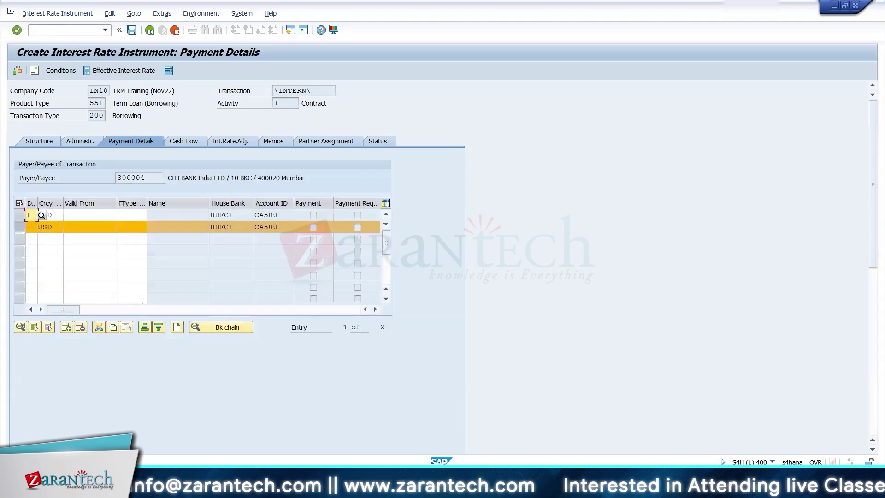
# - Compare the payment lines with the G/L account masks of the Bank Outgoing and Bank Incoming symbols in the other session
pyautogui.click(138, 216)
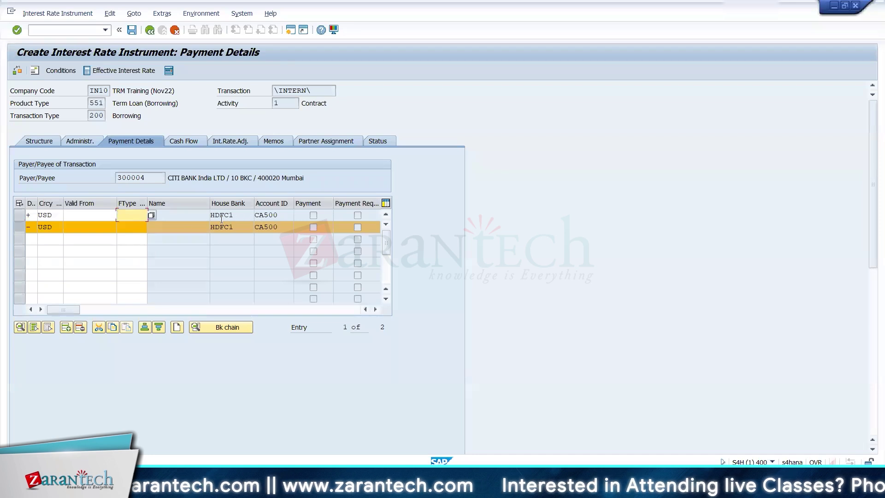
pyautogui.click(28, 227)
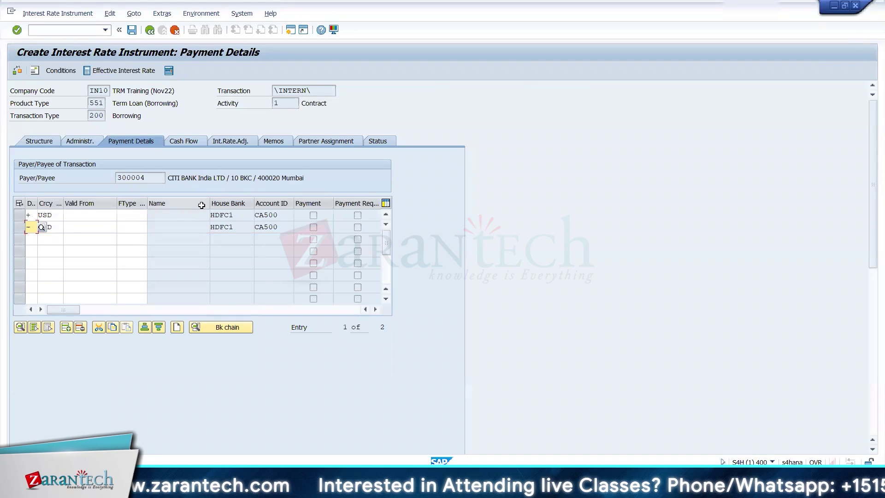
pyautogui.hotkey('alt', 'Tab')
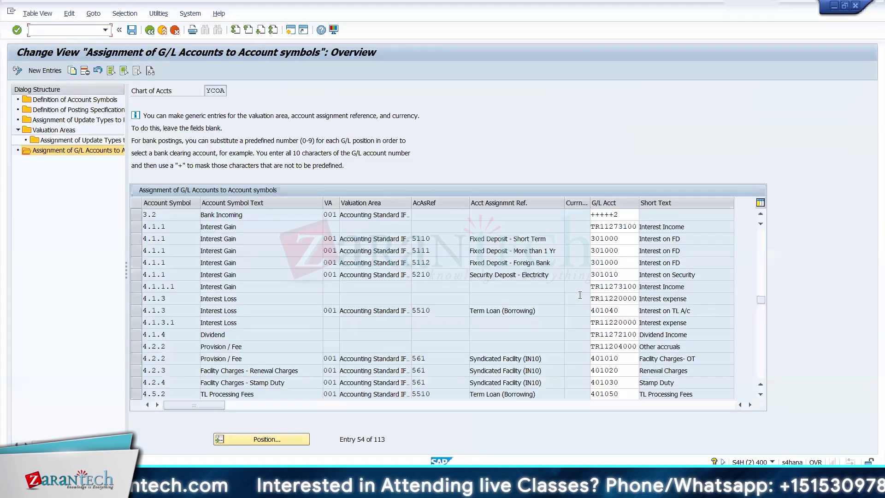
pyautogui.click(760, 214)
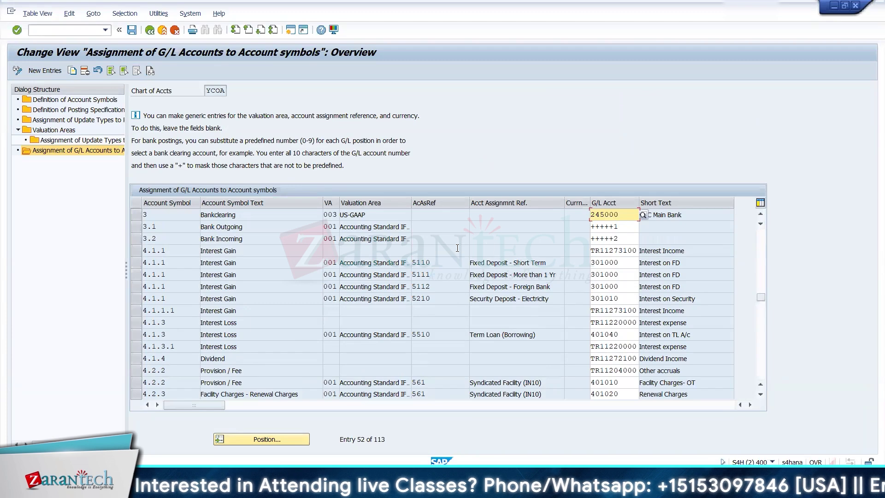
# - Return to the term loan session, save the new transaction and settle it
pyautogui.hotkey('alt', 'Tab')
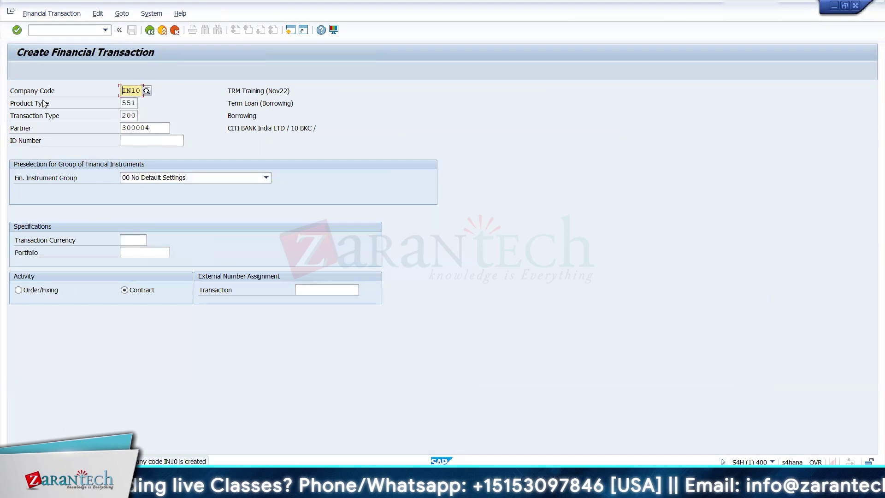
pyautogui.click(37, 13)
pyautogui.click(38, 28)
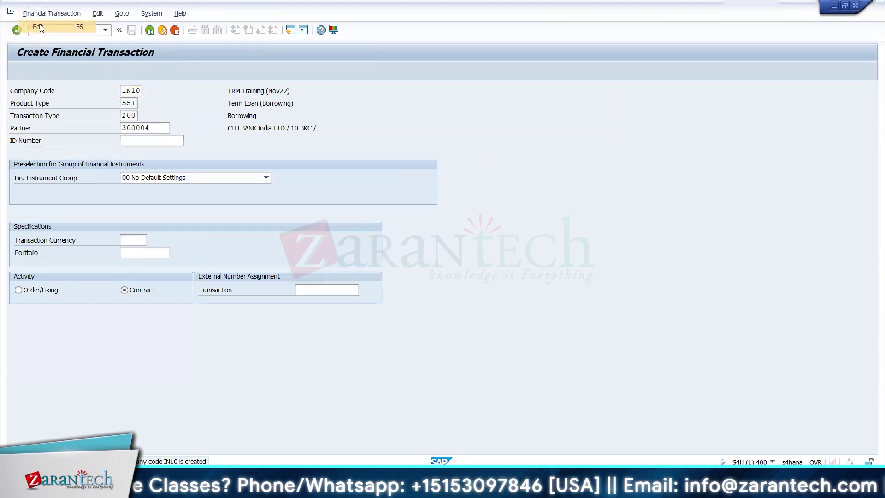
pyautogui.click(97, 152)
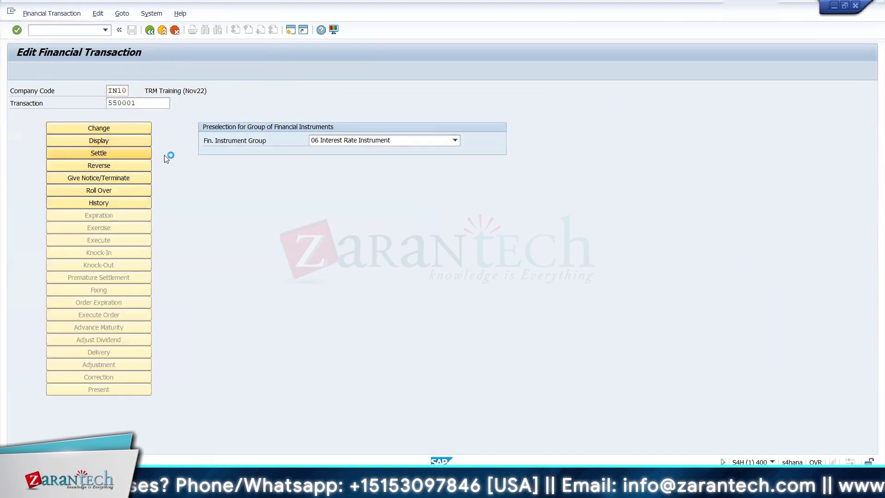
pyautogui.click(136, 35)
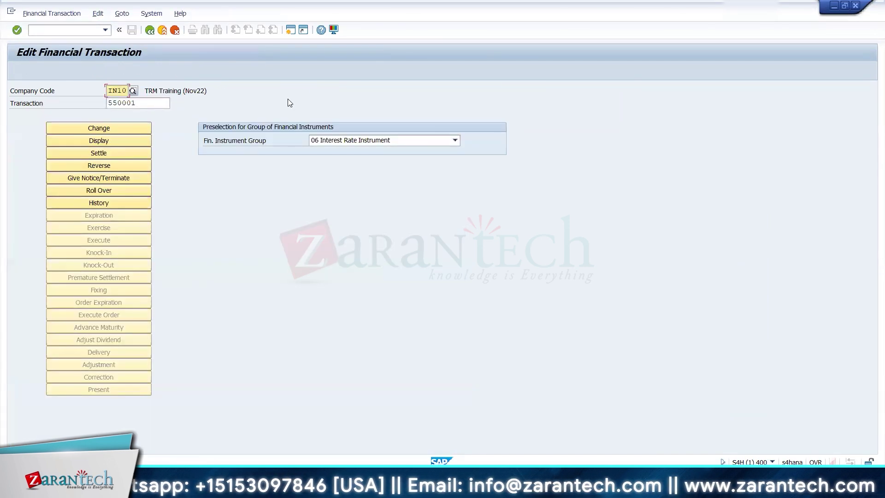
# - Open Post Flows with transaction code TBB1 and execute it for company code IN10, transaction 550001
pyautogui.moveTo(143, 102); pyautogui.dragTo(96, 105)
pyautogui.hotkey('ctrl', 'c')
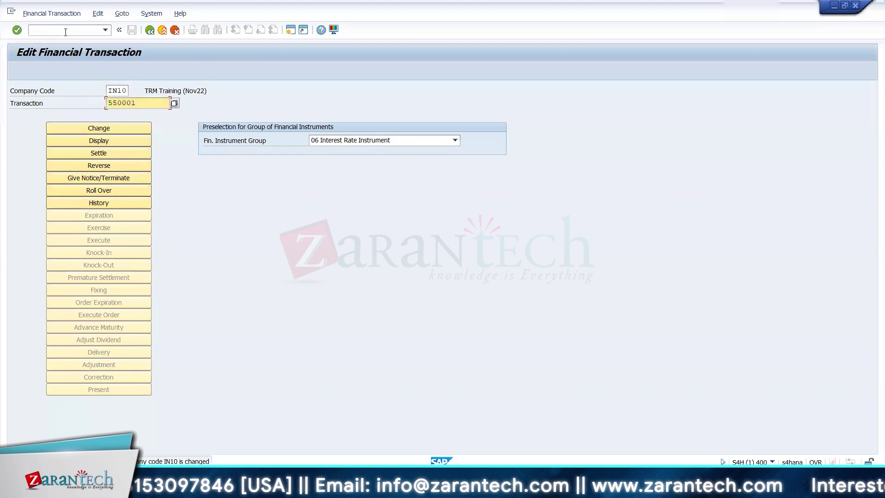
pyautogui.click(64, 31)
pyautogui.write('/ntbb1')
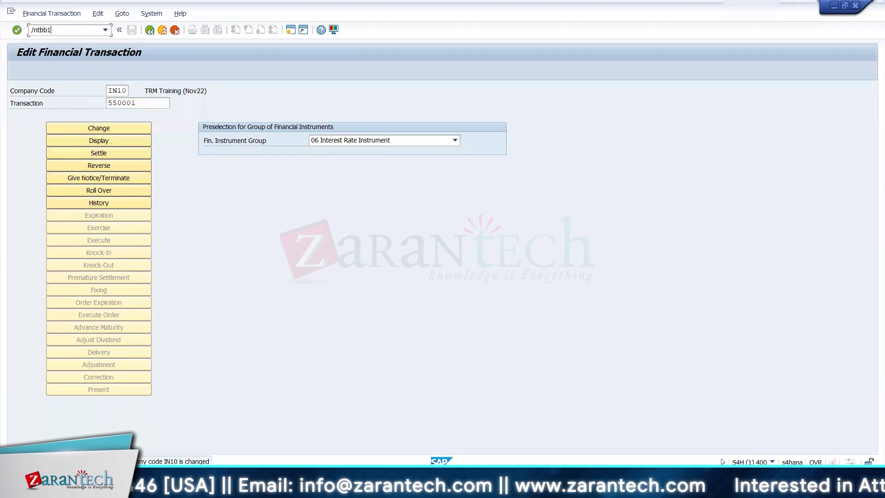
pyautogui.press('Return')
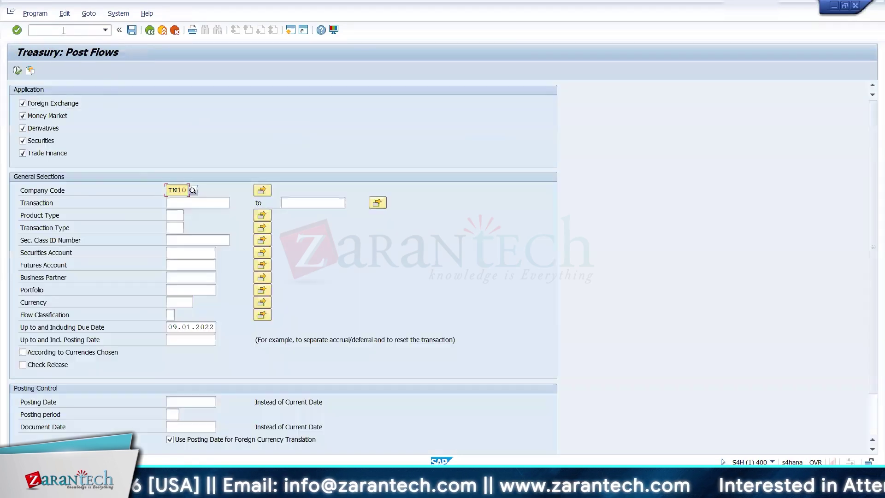
pyautogui.click(177, 199)
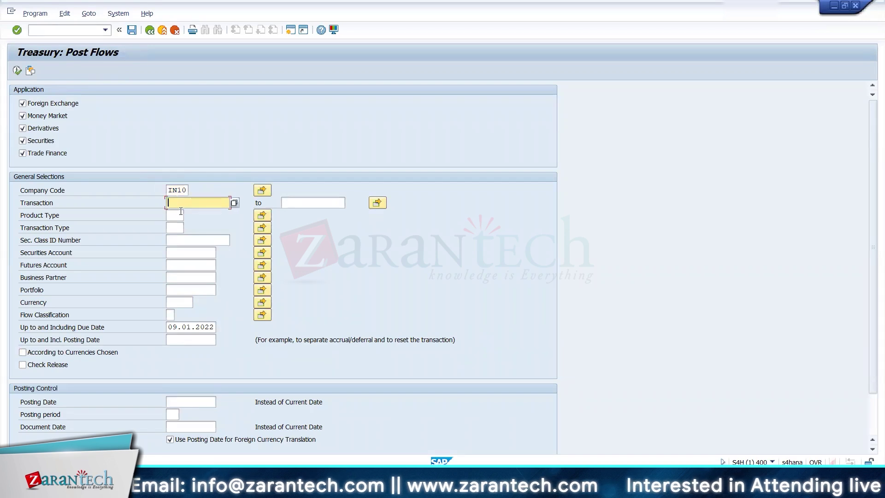
pyautogui.write('5500001')
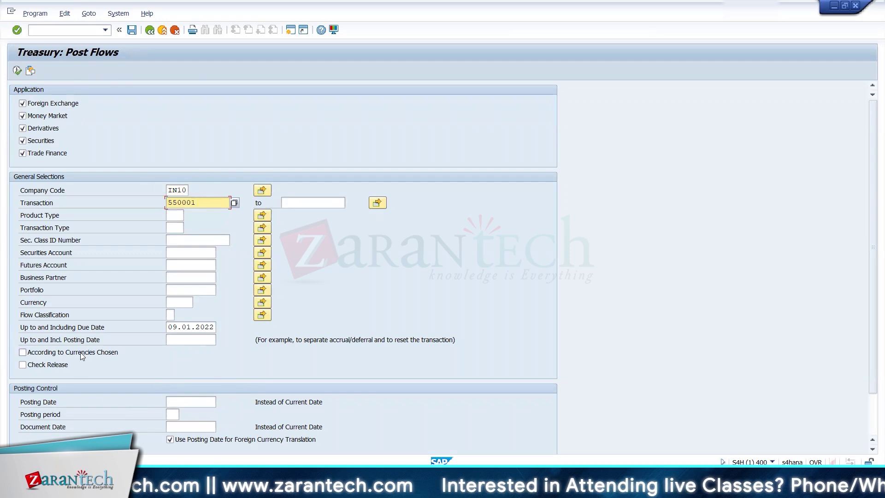
pyautogui.click(17, 71)
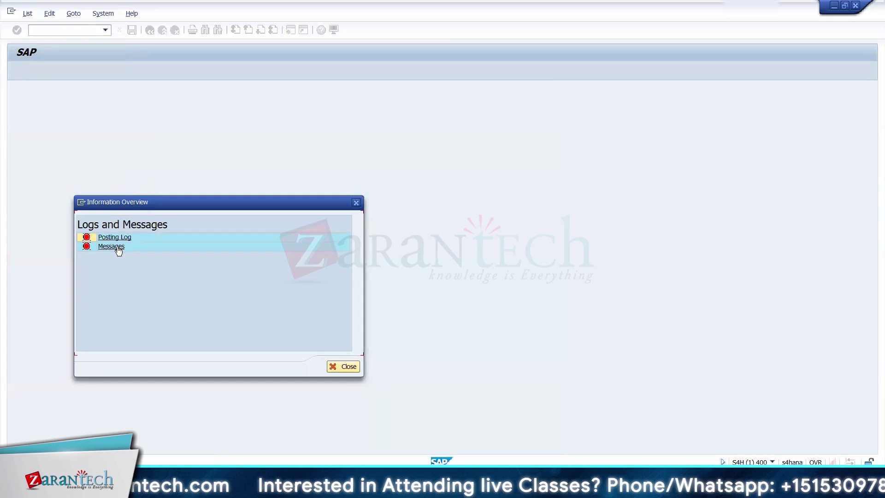
# - Open the messages of the posting run and examine the G/L account and accounting update errors
pyautogui.click(116, 246)
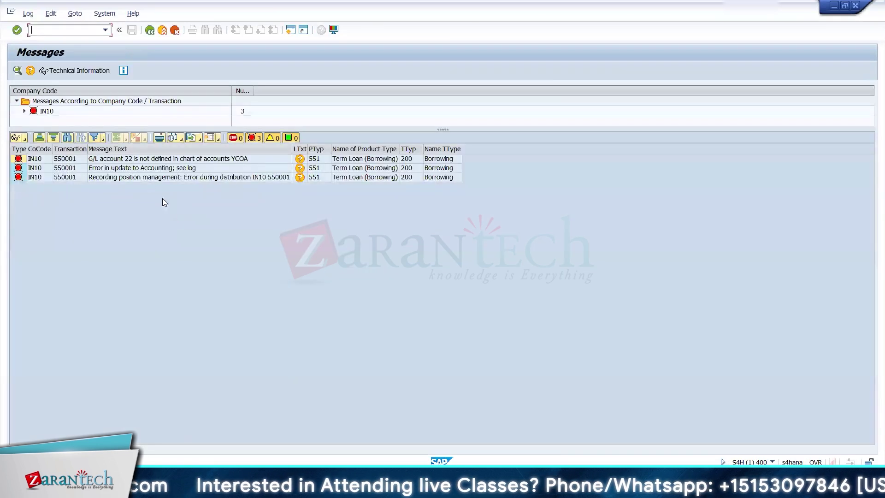
pyautogui.click(137, 168)
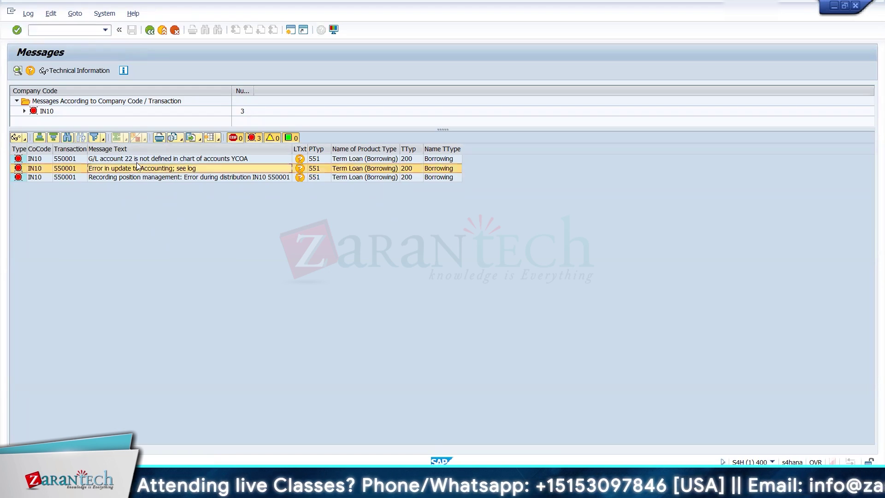
pyautogui.click(141, 159)
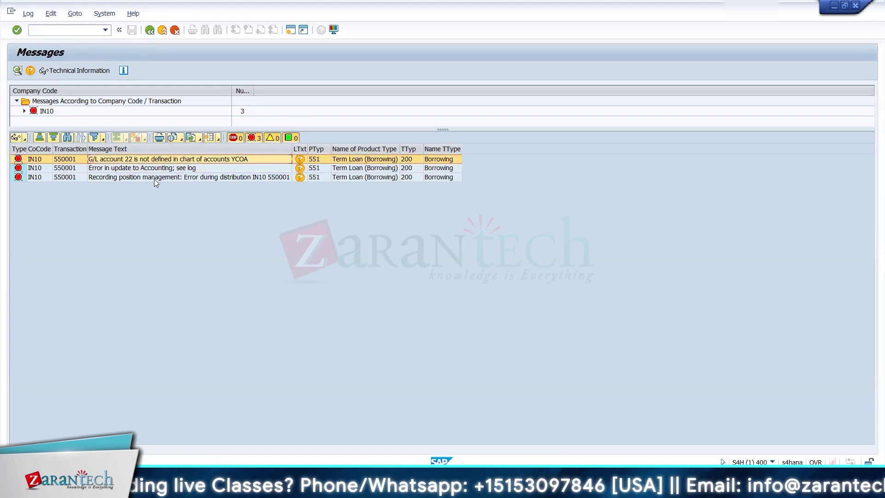
# - In the account symbols session, extend the Bank Incoming G/L account mask to ten characters, +++++++++2
pyautogui.hotkey('alt', 'Tab')
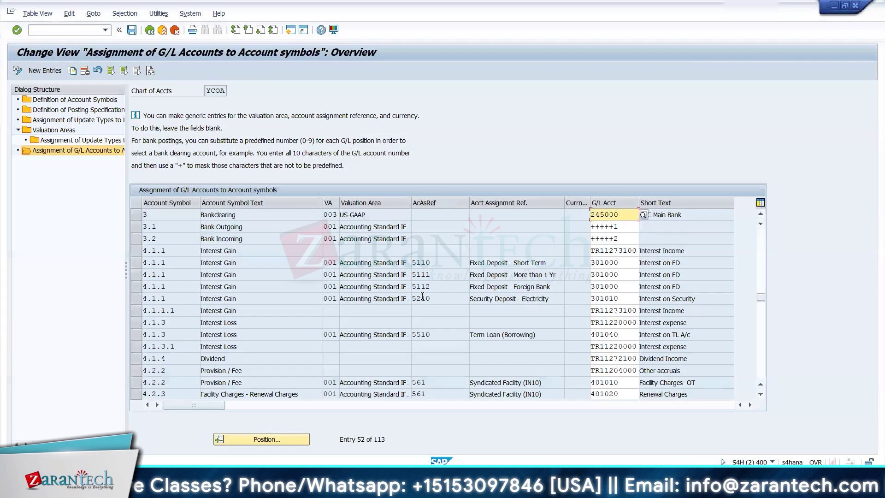
pyautogui.click(615, 239)
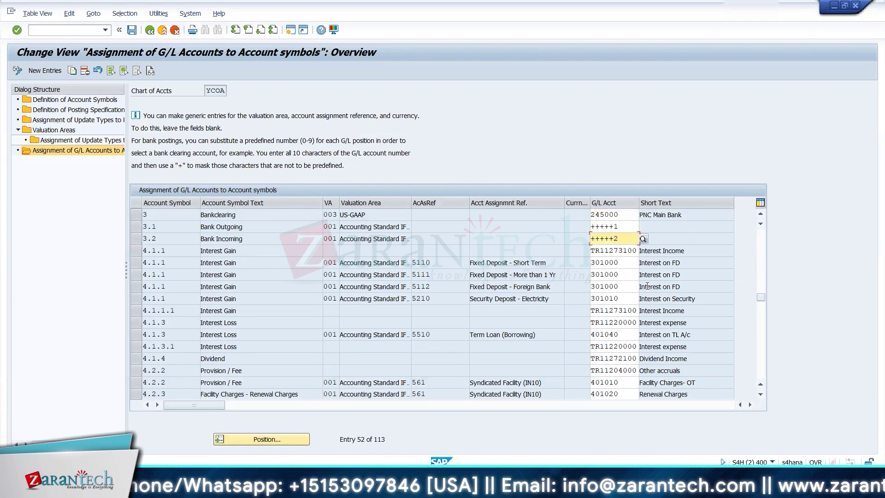
pyautogui.press('Delete')
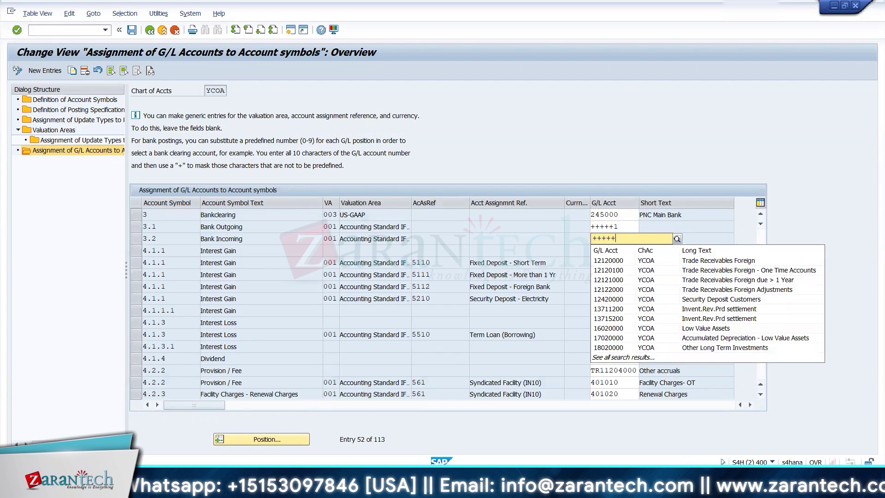
pyautogui.write('+++')
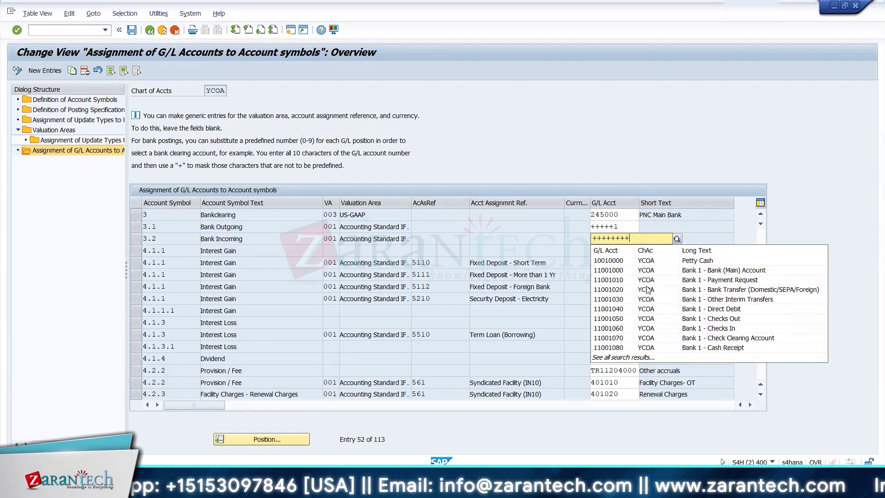
pyautogui.write('2')
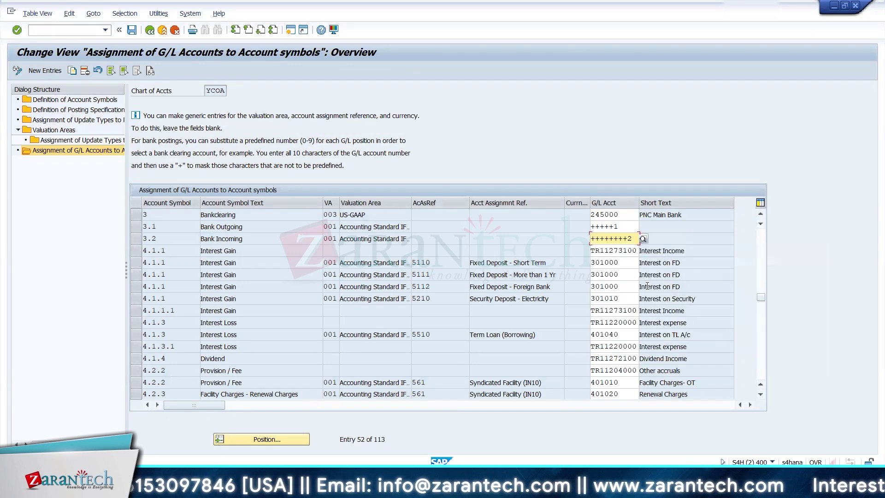
pyautogui.press('BackSpace')
pyautogui.write('+')
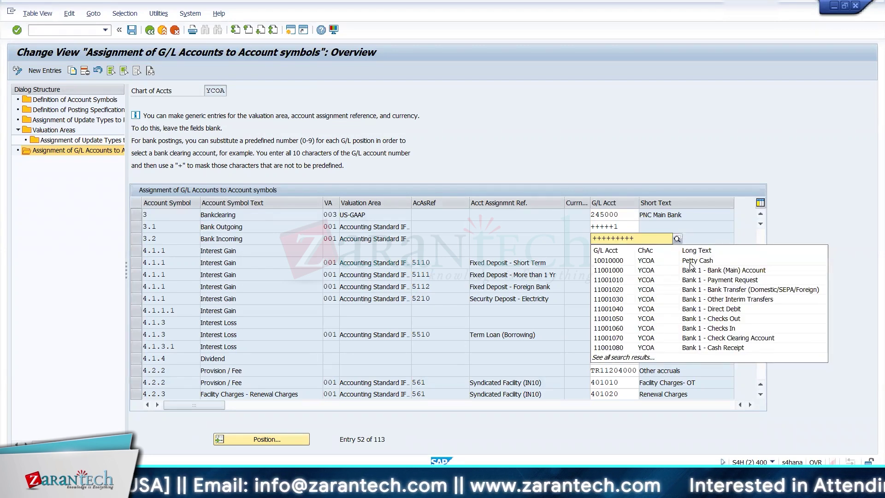
pyautogui.write('1')
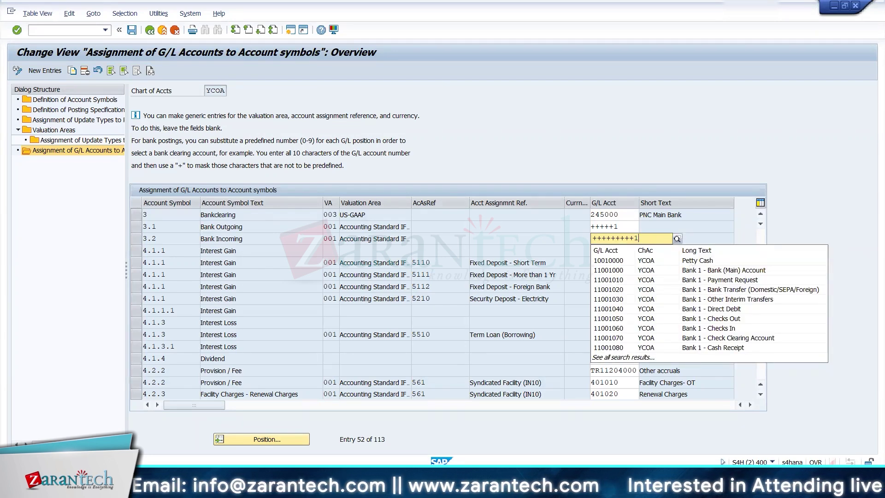
pyautogui.press('BackSpace')
pyautogui.write('2')
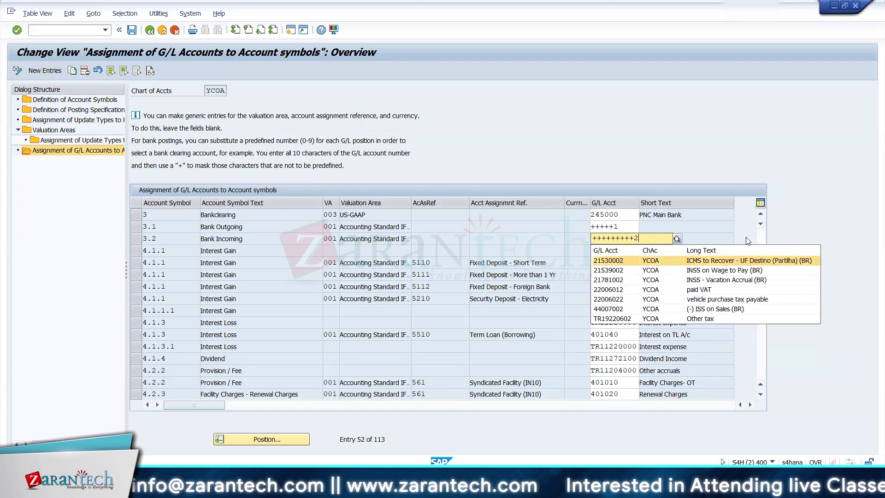
pyautogui.click(722, 234)
# - Extend the Bank Outgoing G/L account mask to ten characters, +++++++++1
pyautogui.click(623, 228)
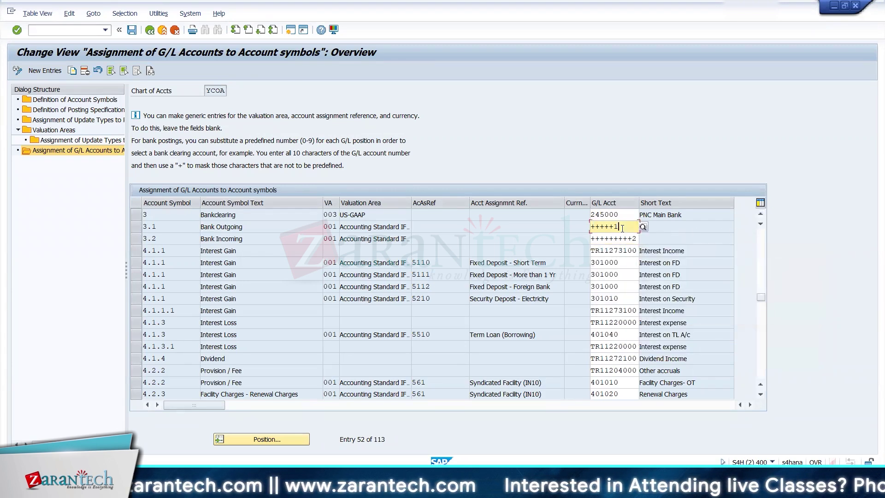
pyautogui.press('BackSpace')
pyautogui.write('+++')
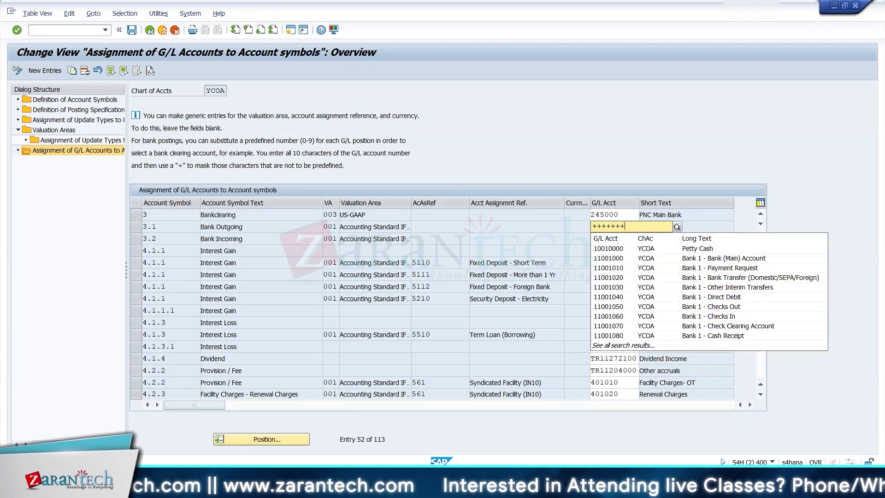
pyautogui.write('+1')
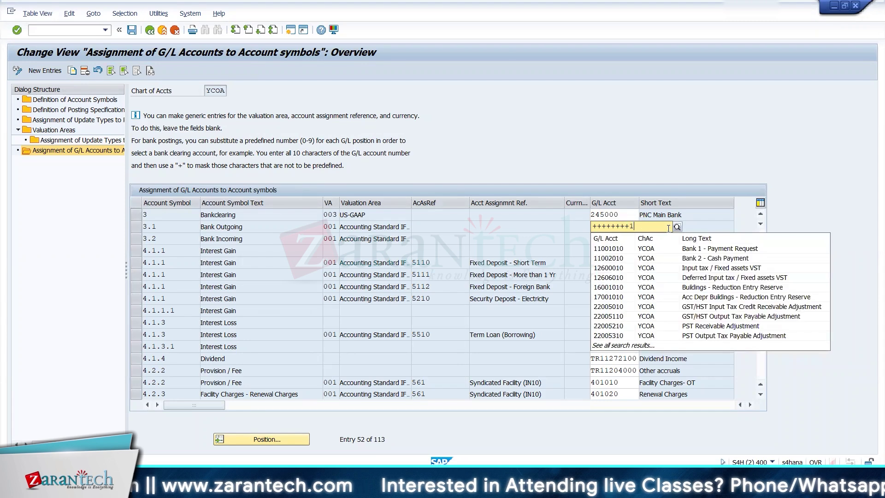
pyautogui.click(711, 215)
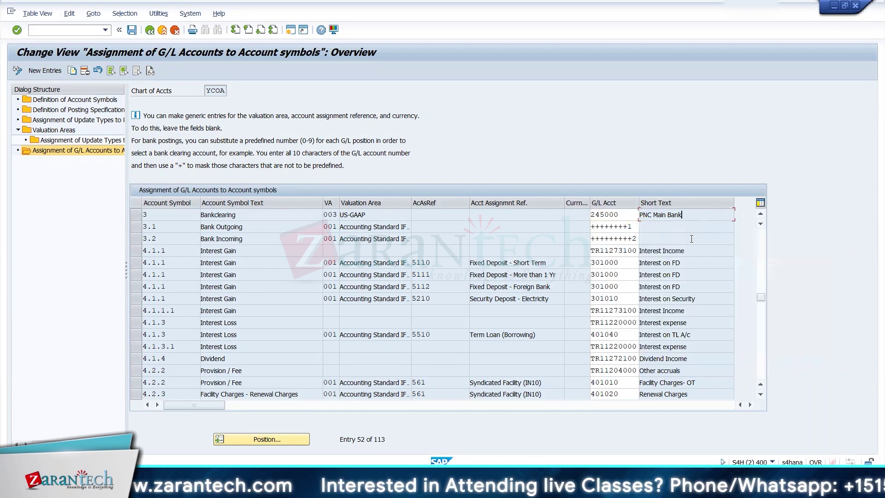
pyautogui.click(630, 229)
pyautogui.write('1')
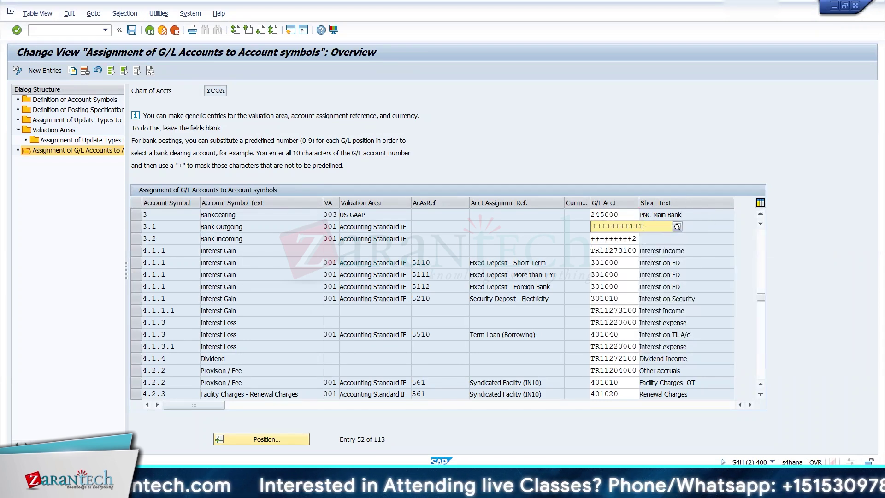
pyautogui.press('BackSpace')
pyautogui.press('BackSpace')
pyautogui.press('BackSpace')
pyautogui.write('+1')
pyautogui.press('Return')
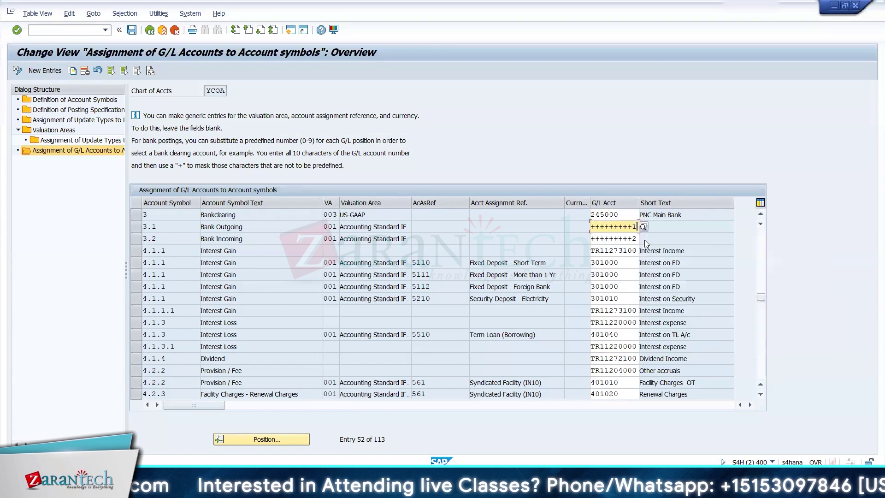
# - Delete the US-GAAP Bankclearing entry with G/L account 245000 and save the account assignments
pyautogui.click(140, 216)
pyautogui.click(84, 70)
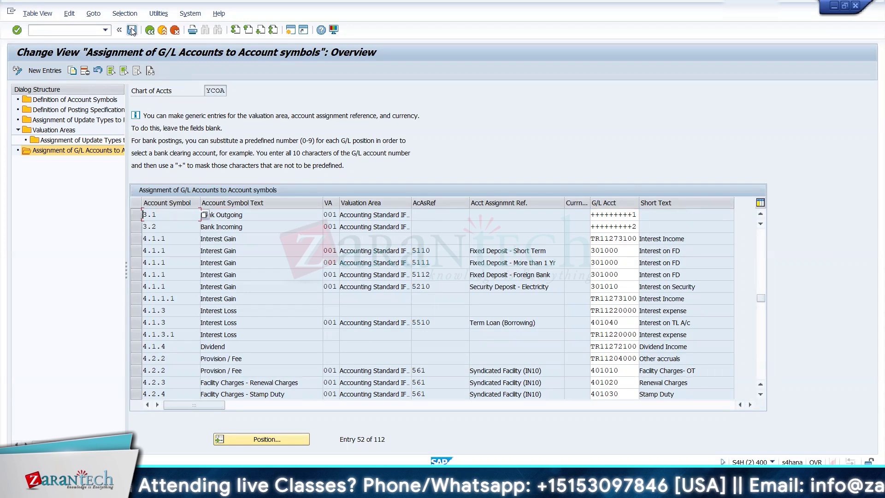
pyautogui.click(132, 30)
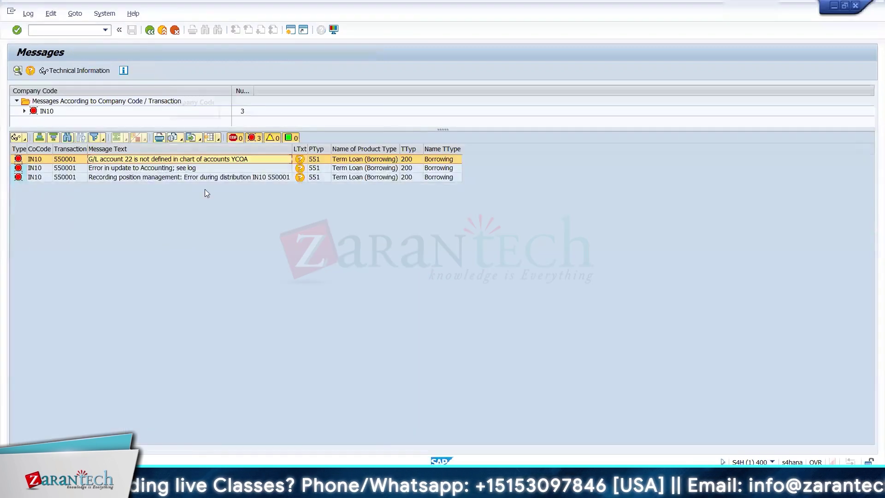
pyautogui.press('F3')
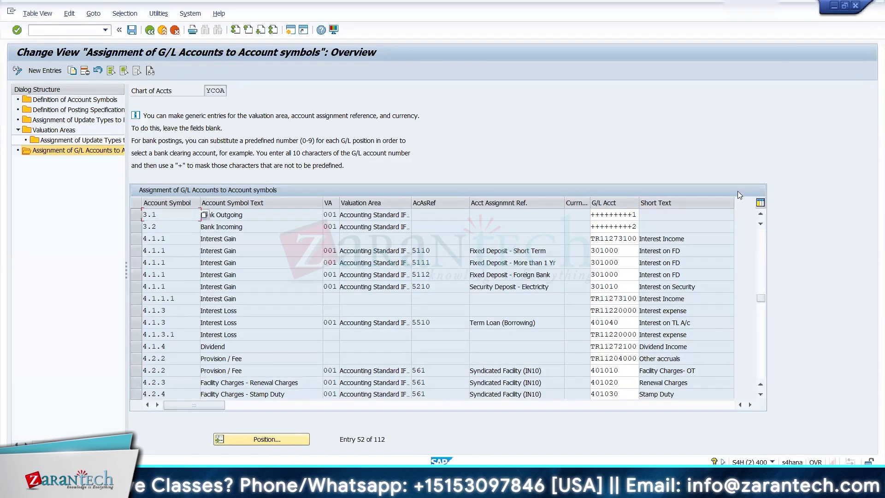
# - Review the Bankclearing assignments listed above the Bank Outgoing symbol, including the one for valuation area 001
pyautogui.click(760, 214)
pyautogui.click(761, 213)
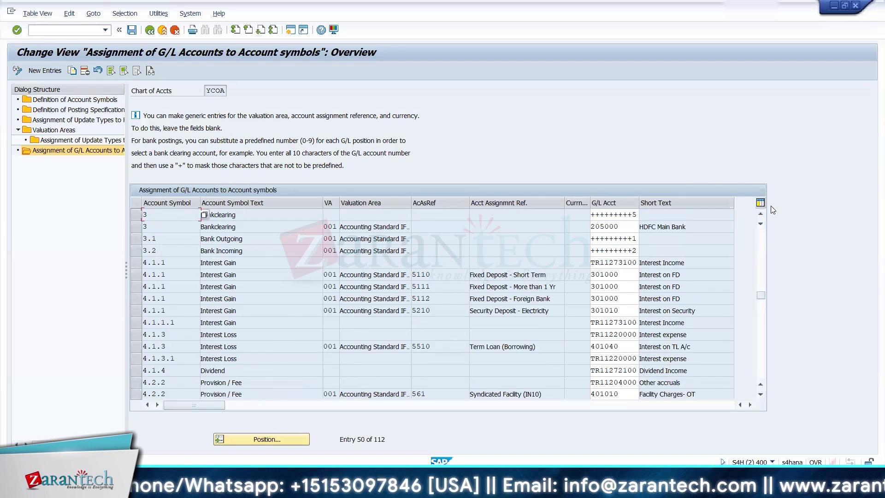
pyautogui.click(763, 215)
pyautogui.click(762, 214)
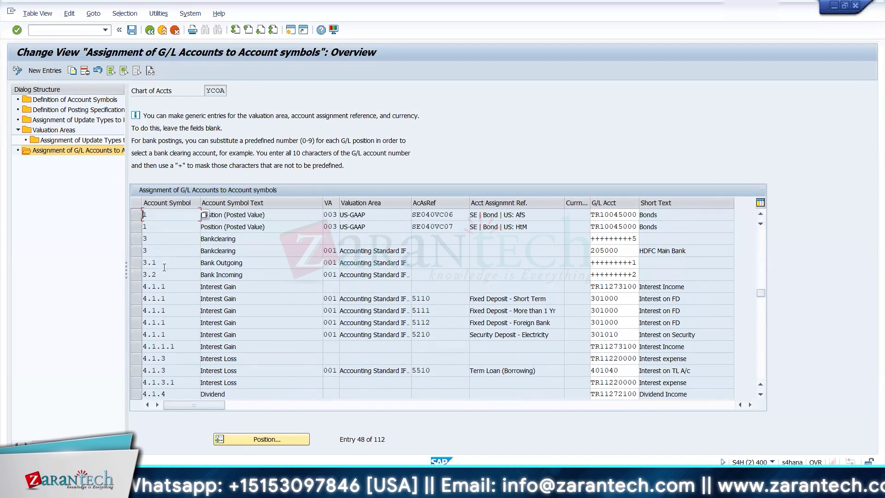
pyautogui.click(135, 250)
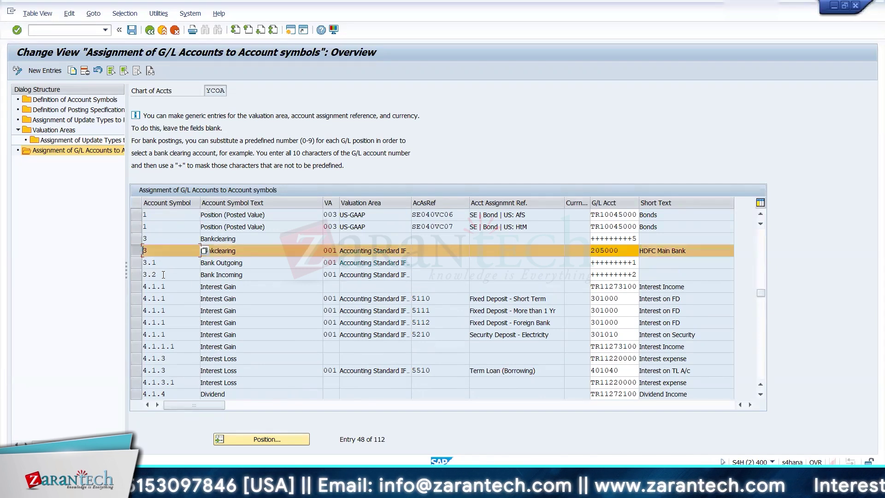
pyautogui.click(137, 250)
# - Return to the posting session, close its messages and rerun Post Flows for transaction 550001
pyautogui.hotkey('alt', 'Tab')
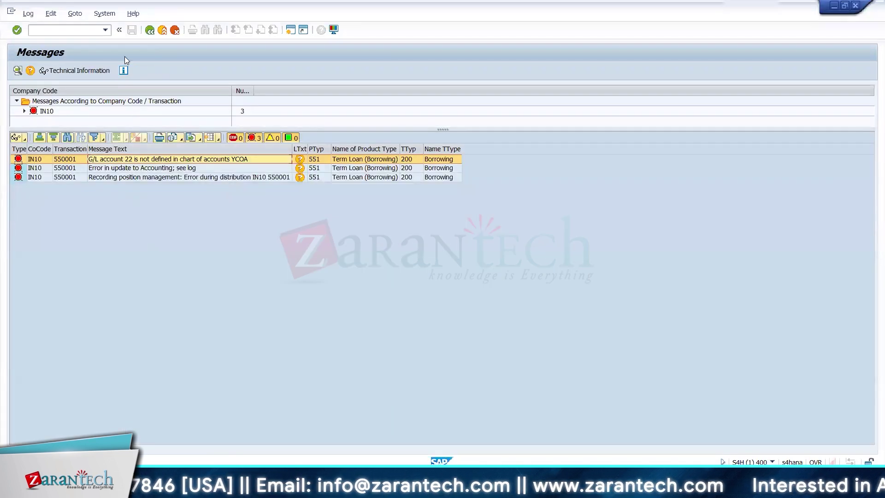
pyautogui.click(149, 33)
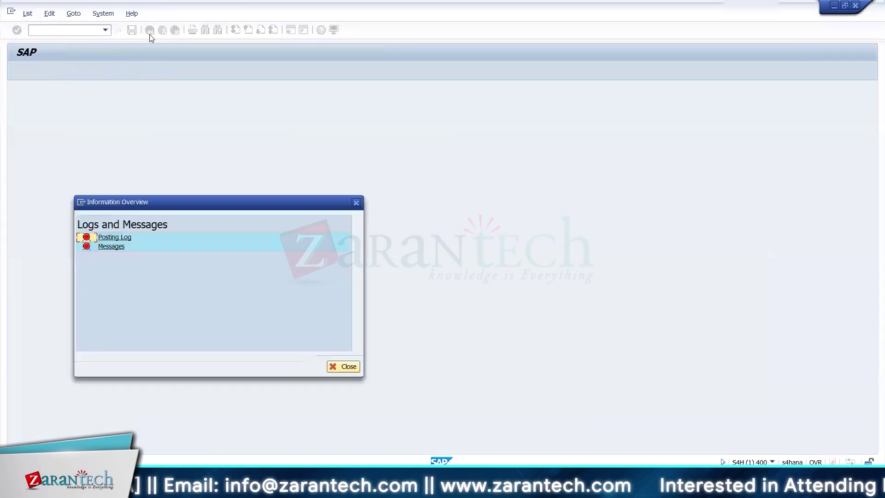
pyautogui.click(343, 367)
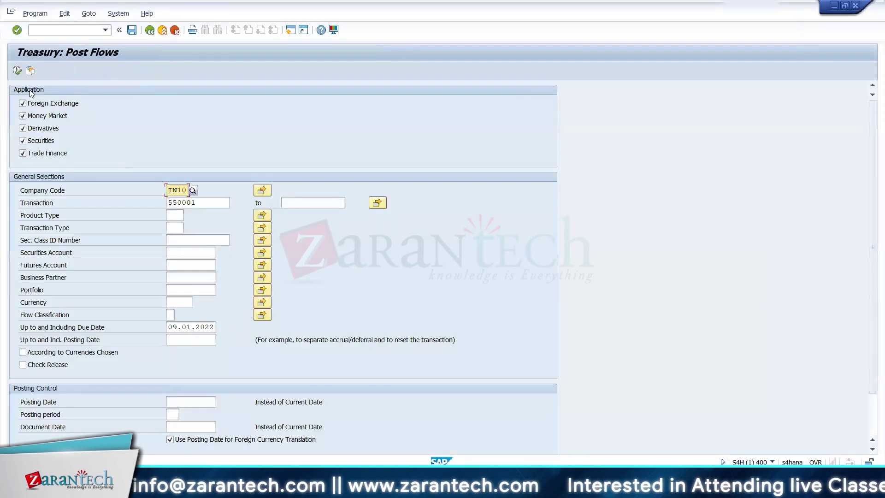
pyautogui.click(18, 72)
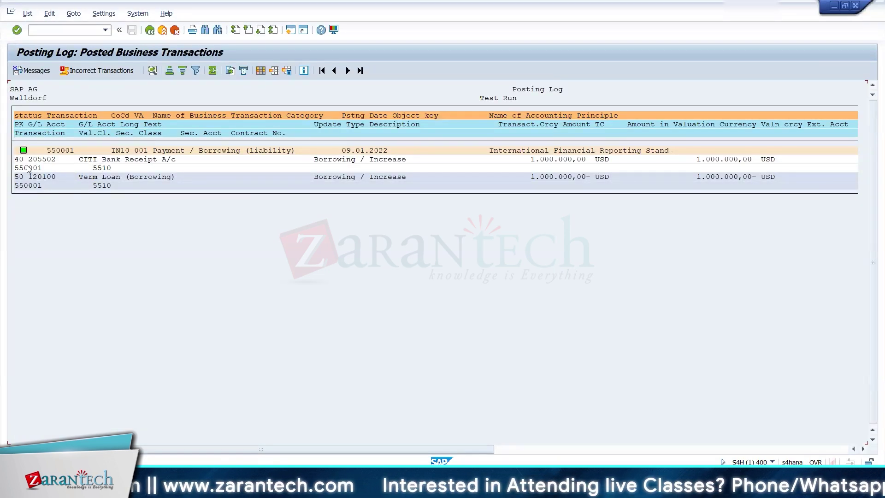
# - Compare the bank receipt account in the posting log with the Bank Incoming G/L account mask in the other session
pyautogui.moveTo(27, 159); pyautogui.dragTo(180, 162)
pyautogui.click(275, 210)
pyautogui.hotkey('alt', 'Tab')
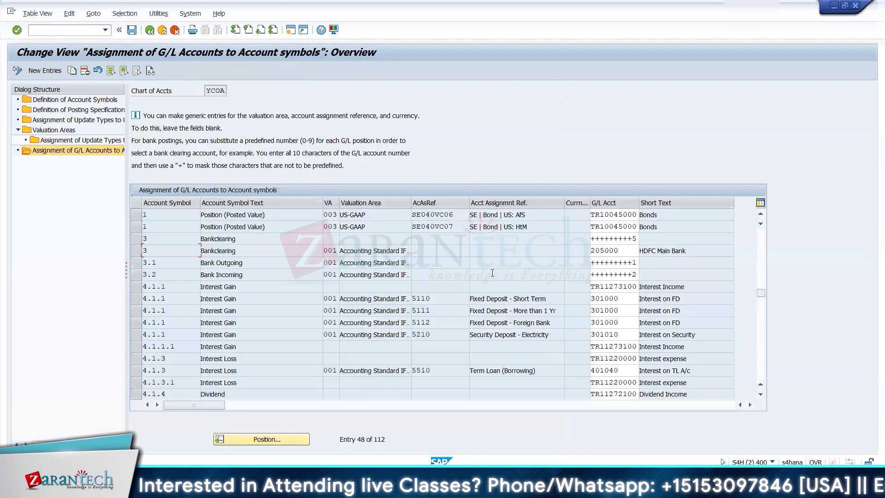
pyautogui.click(135, 274)
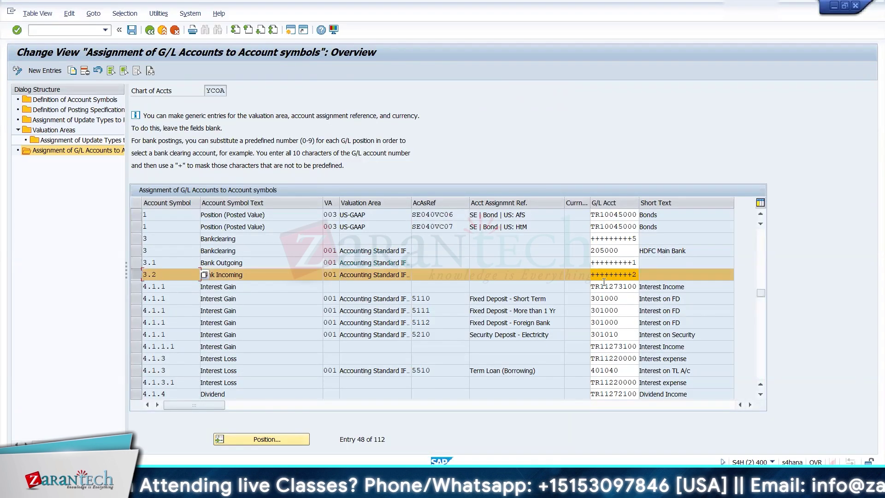
# - Turn off Test Run, post the flows of transaction 550001 up to 09.01.2022, and open the resulting accounting document
pyautogui.moveTo(593, 274); pyautogui.dragTo(638, 275)
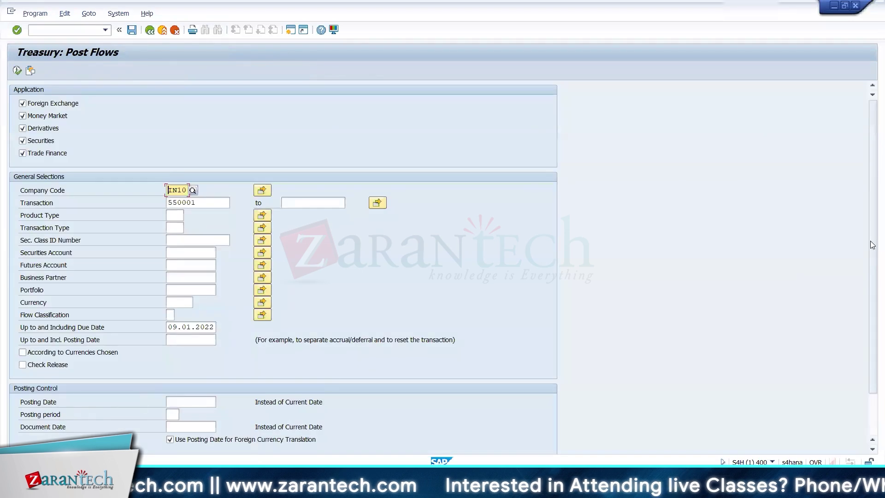
pyautogui.scroll(-4, 873, 245)
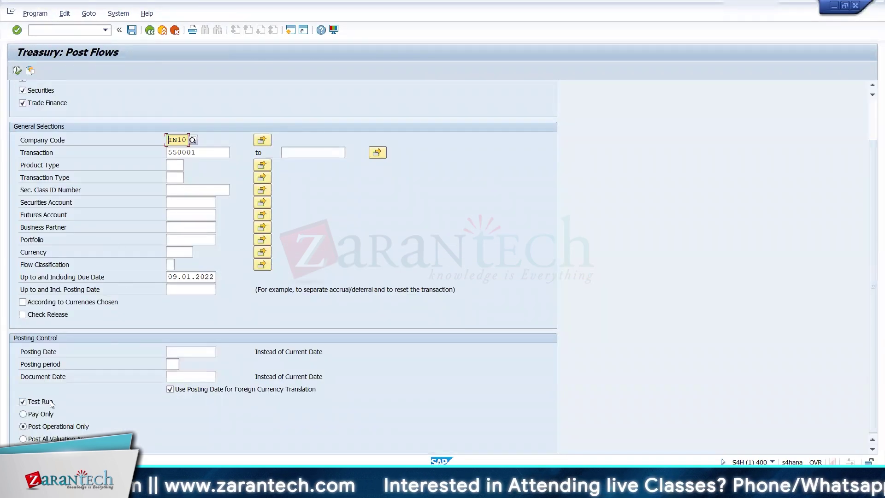
pyautogui.press('F8')
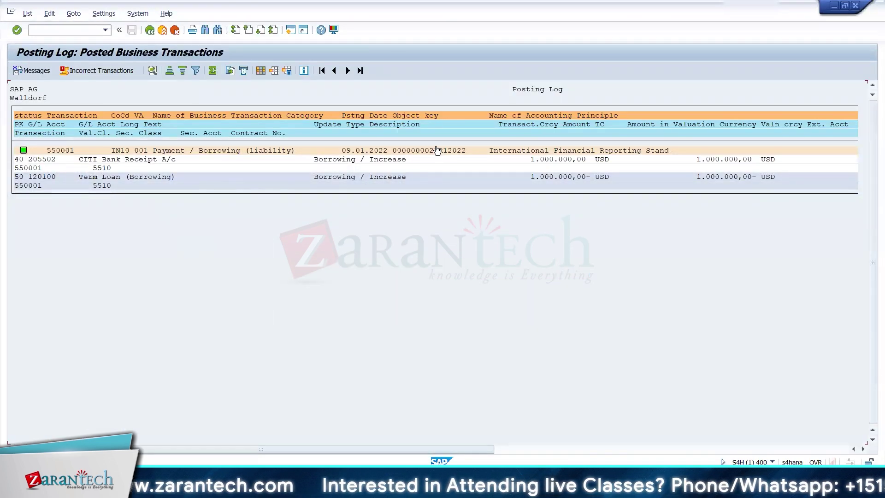
pyautogui.click(426, 158)
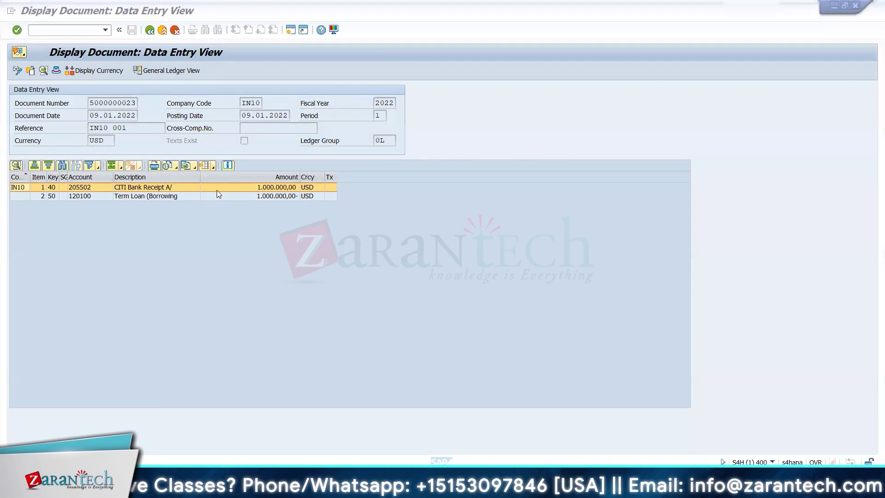
# - Check the posted document's bank receipt line against the Bank Incoming account assignment in the other session
pyautogui.hotkey('alt', 'Tab')
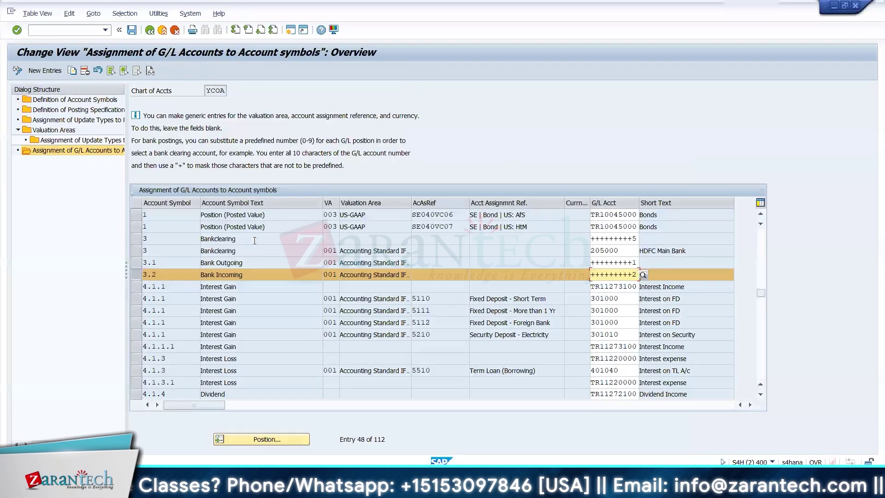
pyautogui.click(137, 275)
pyautogui.hotkey('alt', 'Tab')
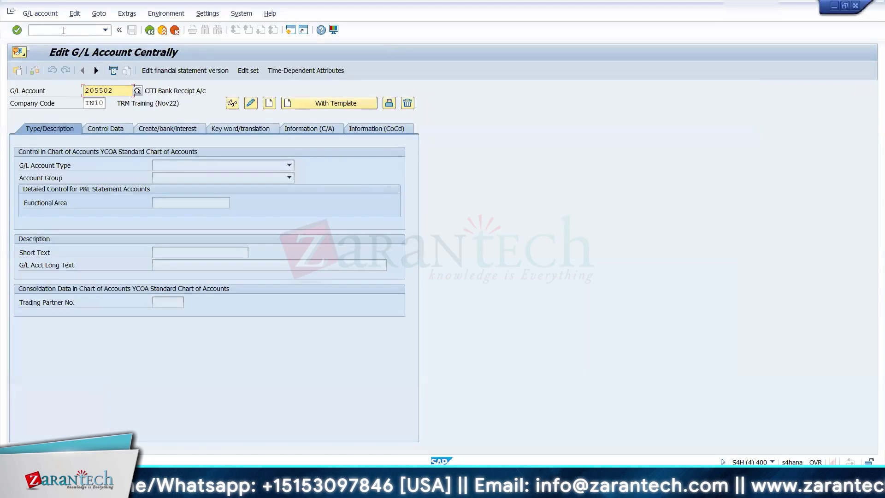
# - Start transaction FTR_EDIT in the G/L account session, display transaction 550001, and examine the first nominal interest flow in its cash flow
pyautogui.click(64, 30)
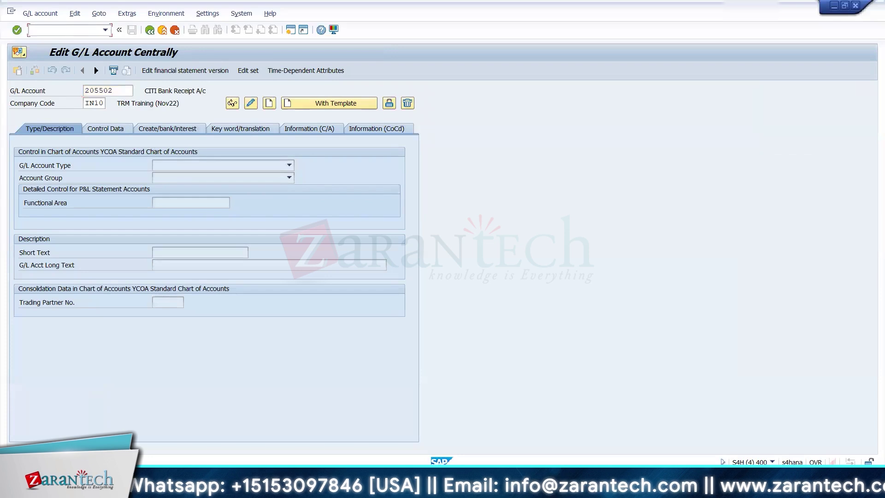
pyautogui.write('/nft')
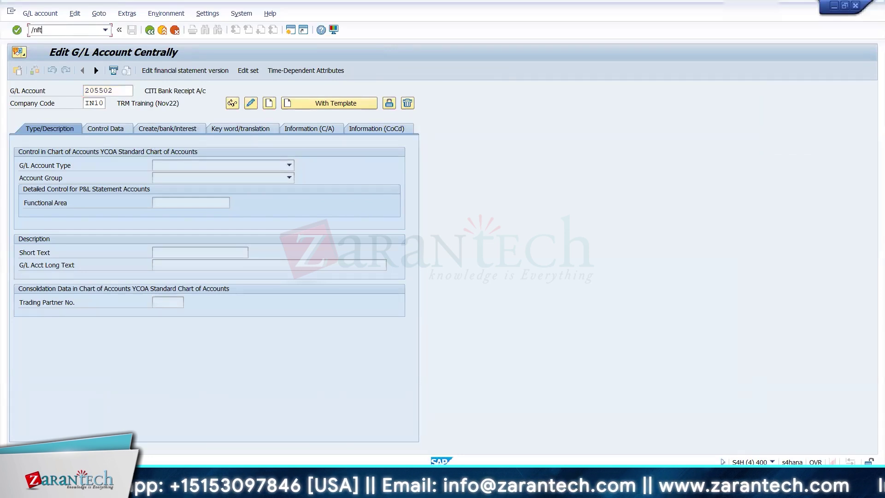
pyautogui.write('r_edit')
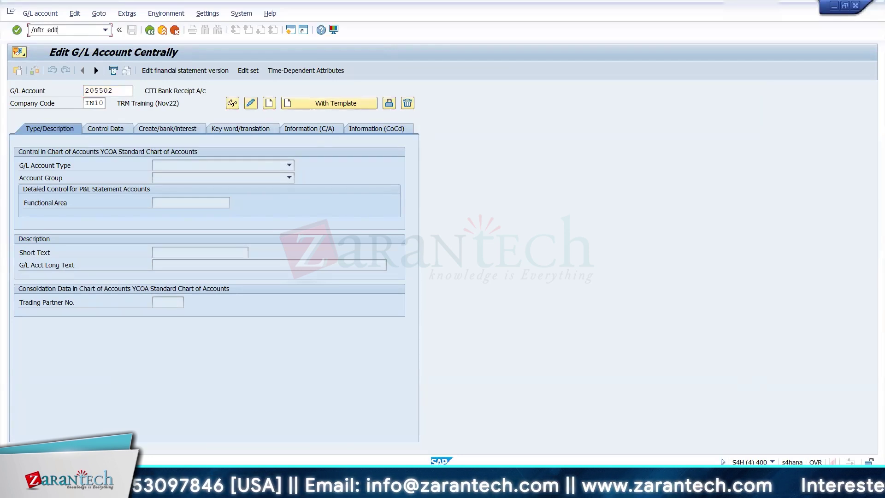
pyautogui.press('Return')
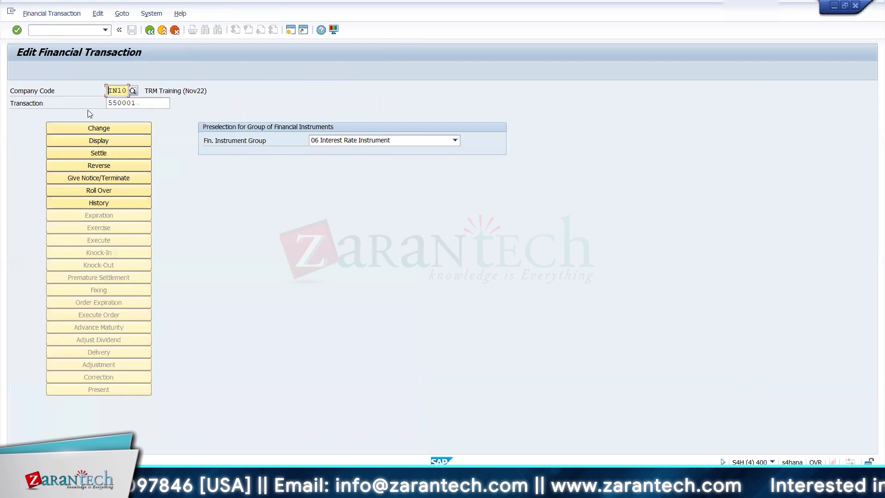
pyautogui.click(94, 140)
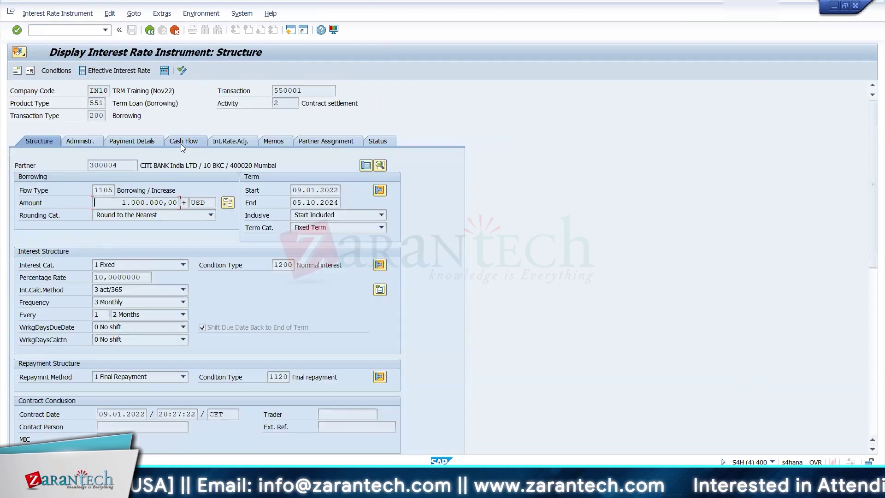
pyautogui.click(179, 141)
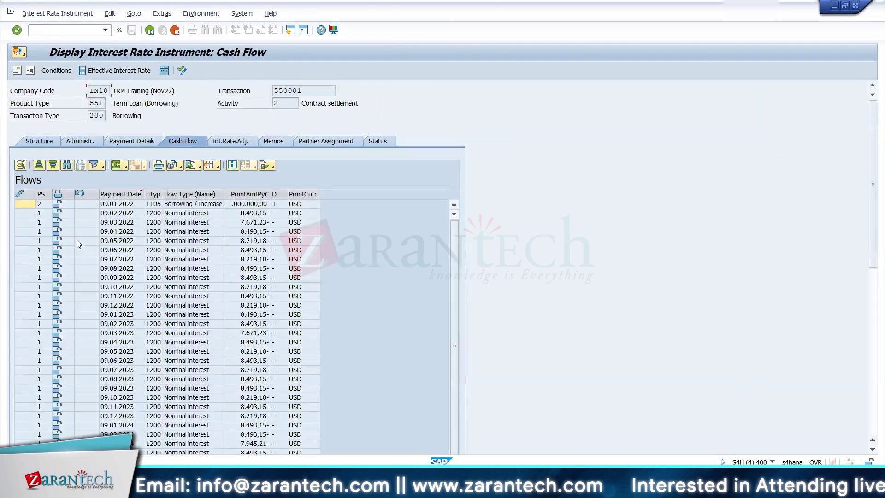
pyautogui.click(116, 213)
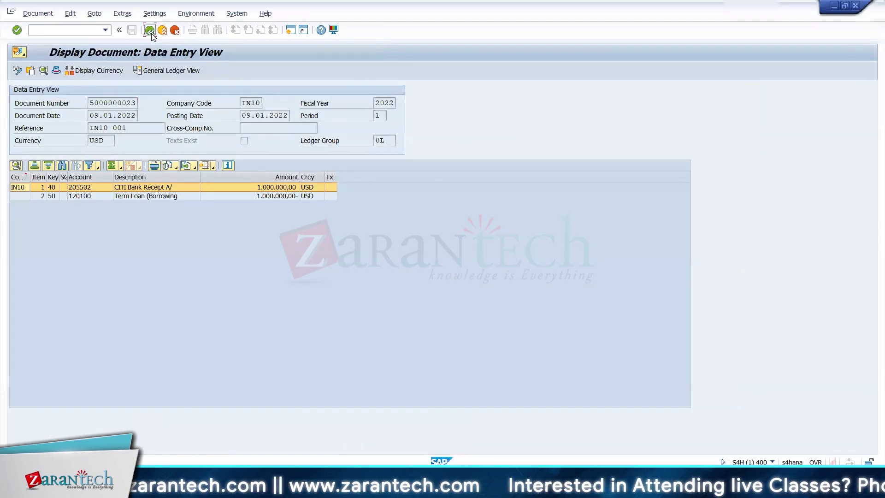
# - Return to Post Flows, set the due date limit to 09.02.2022, and execute it for transaction 550001 with Test Run on
pyautogui.click(151, 33)
pyautogui.click(152, 34)
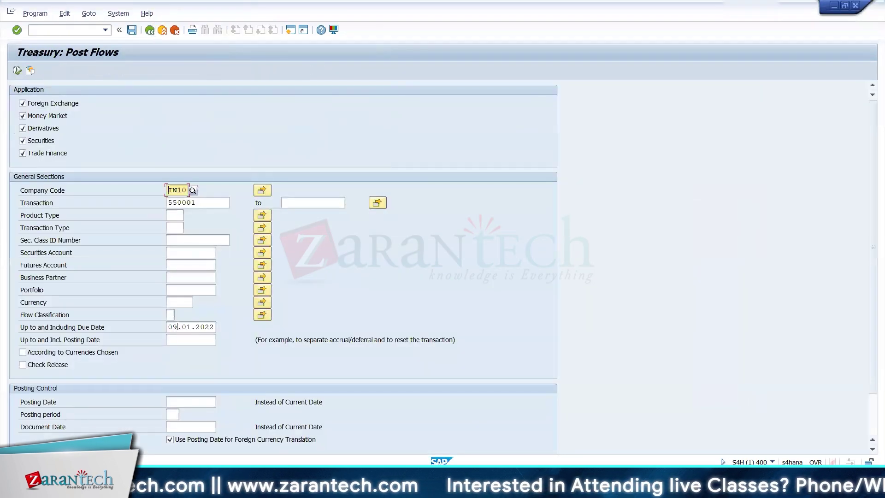
pyautogui.click(188, 326)
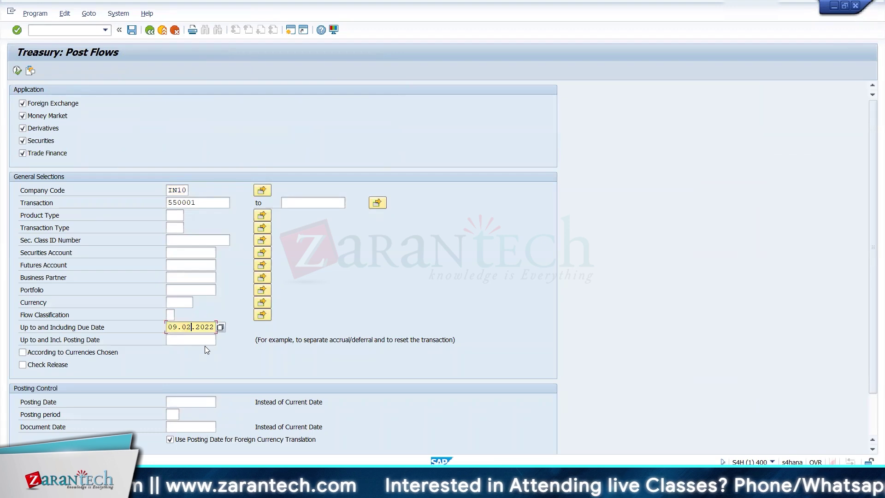
pyautogui.click(22, 452)
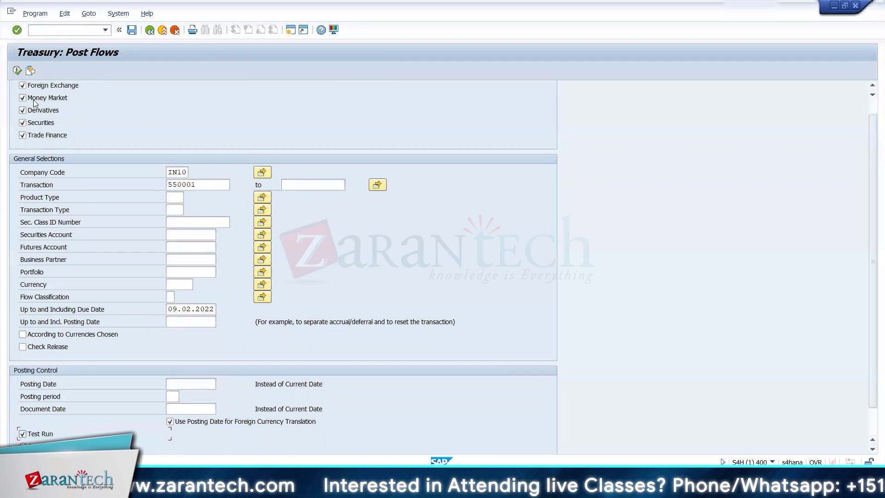
pyautogui.click(17, 70)
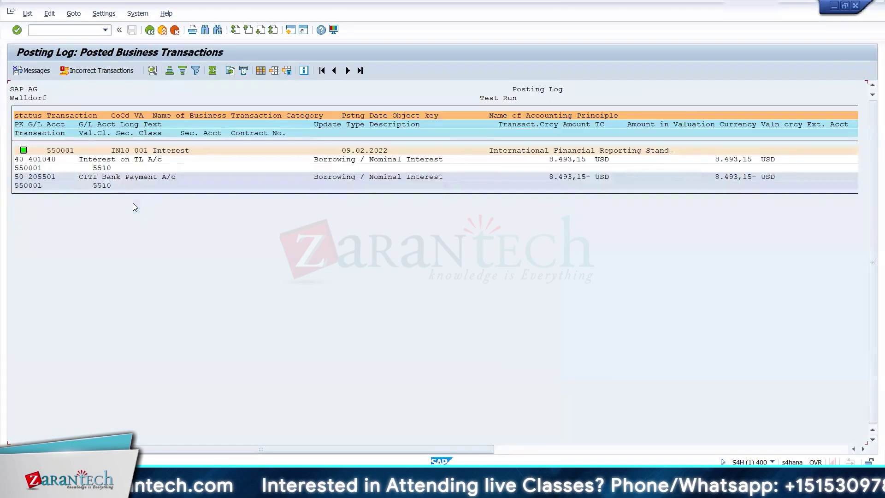
# - Examine the interest expense account and the bank payment account in the test run's posting log
pyautogui.moveTo(79, 160); pyautogui.dragTo(166, 168)
pyautogui.moveTo(81, 177); pyautogui.dragTo(185, 179)
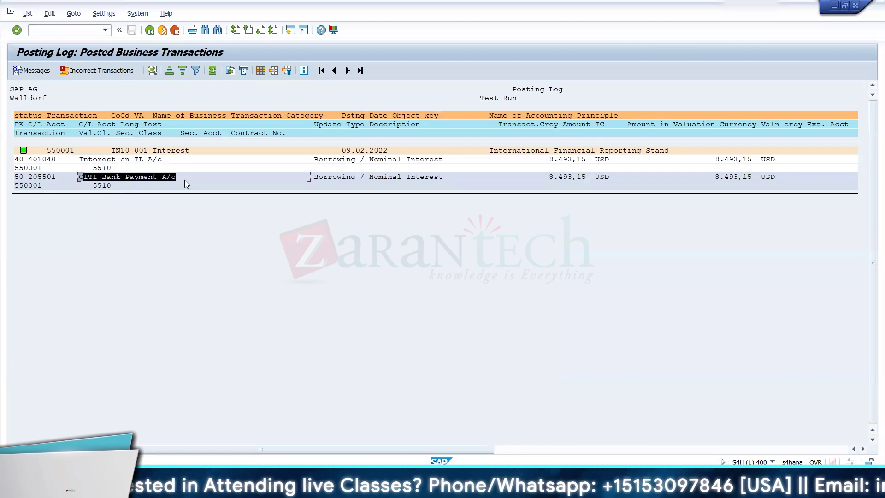
pyautogui.click(151, 197)
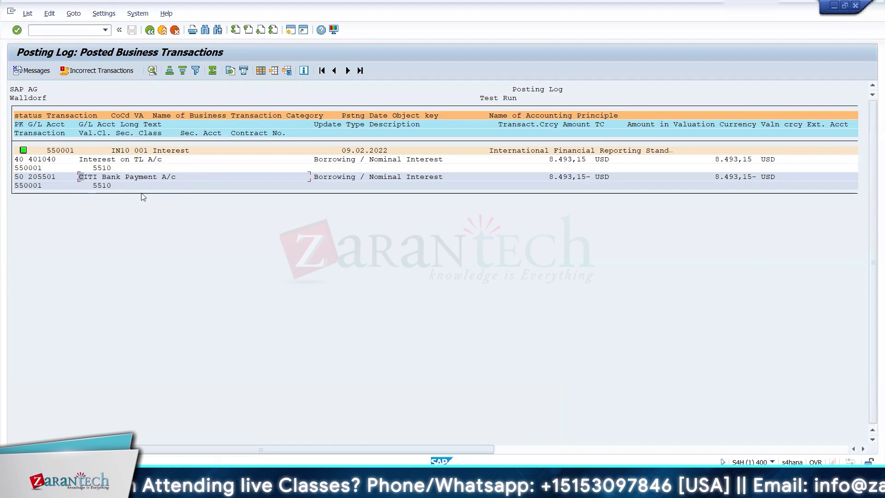
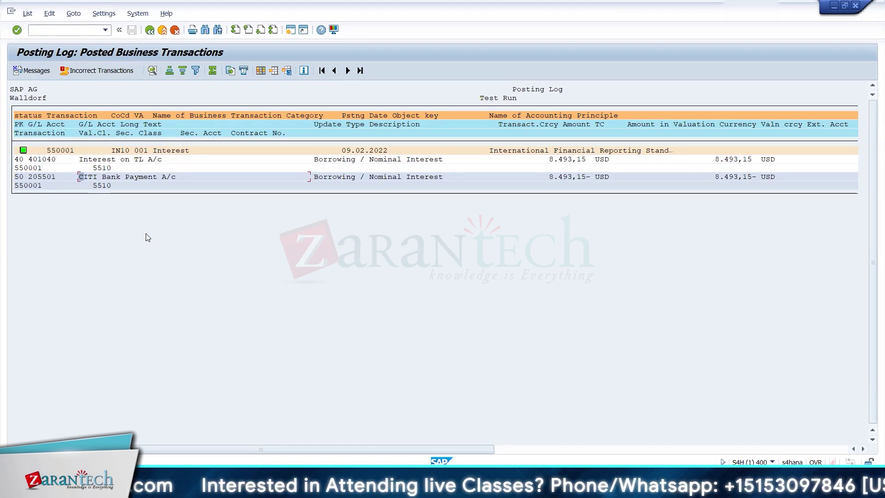
# - Switch to the Zarantech FSCM Training Process workbook in Excel and enter "Bank Borrowing" in cell B105 of the Borrowing sheet
pyautogui.moveTo(594, 487)
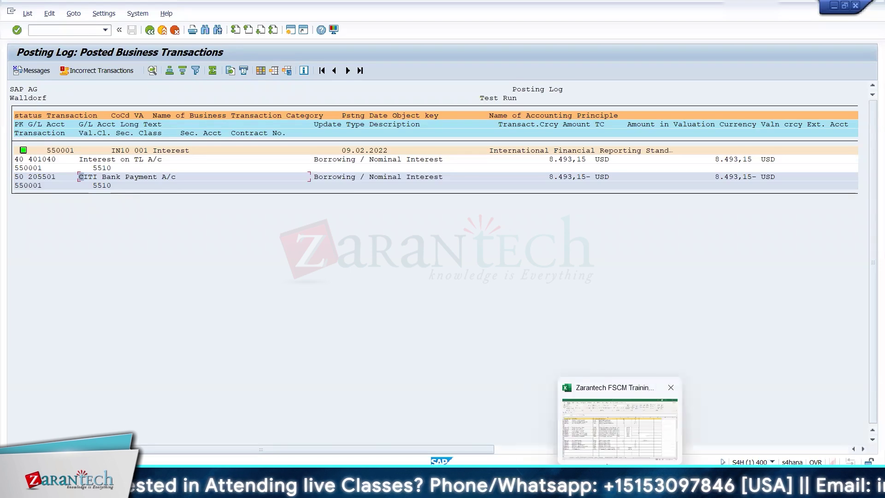
pyautogui.click(590, 437)
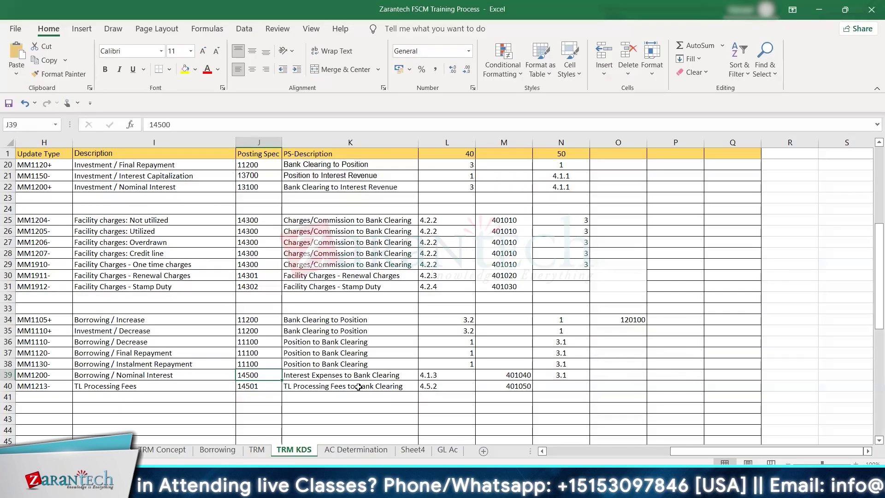
pyautogui.click(203, 450)
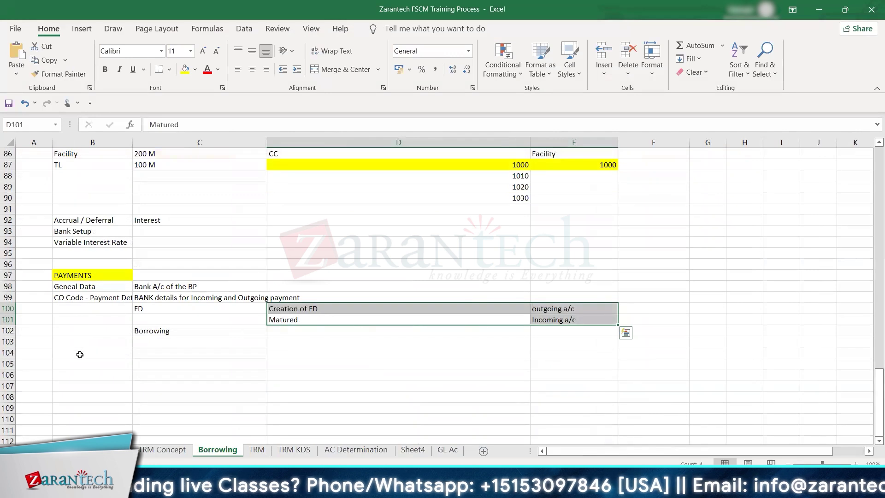
pyautogui.click(79, 355)
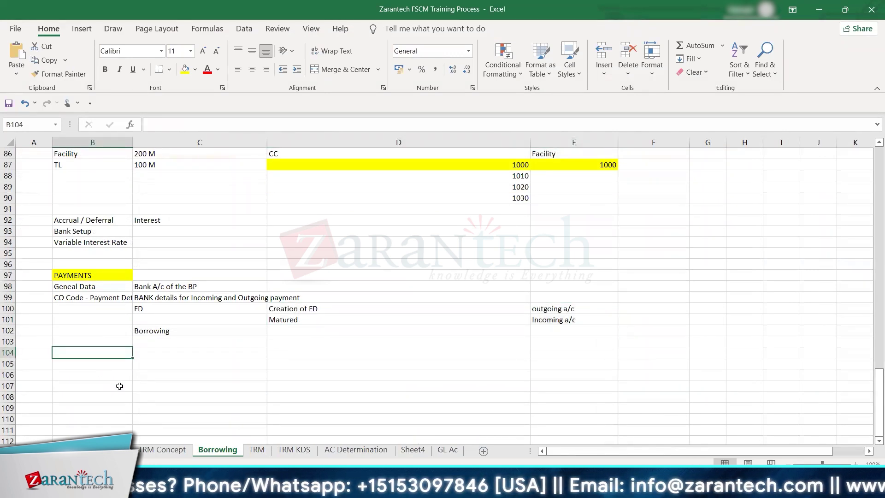
pyautogui.press('Down')
pyautogui.write('Ban')
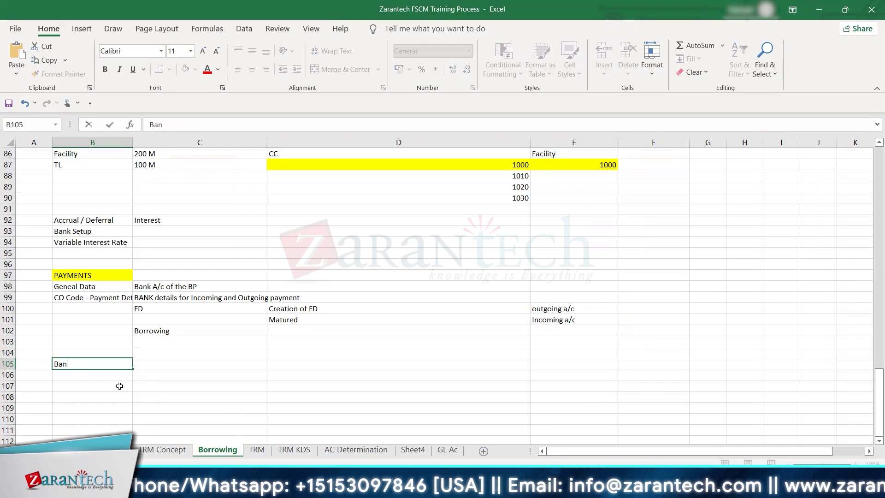
pyautogui.write('k Borro')
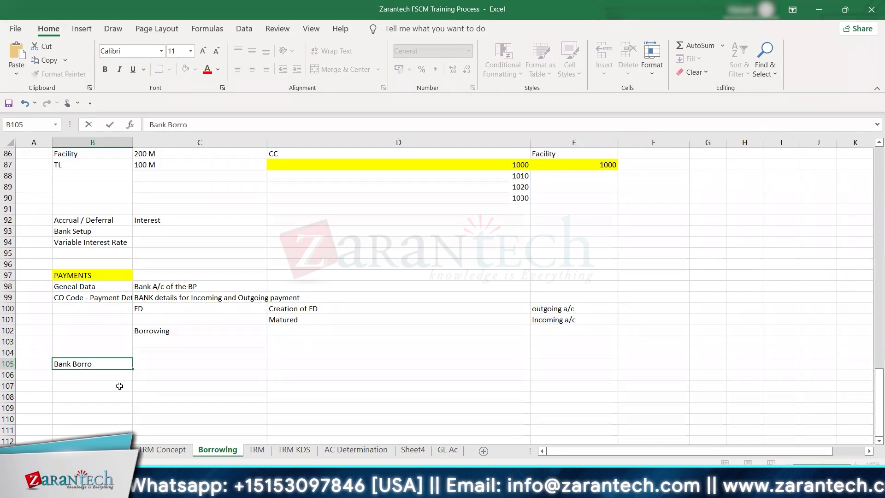
pyautogui.write('wing')
# - Enter "Payment - Receipt / Outgoing" in cell C105 beside the Bank Borrowing note
pyautogui.press('Tab')
pyautogui.write('Pa')
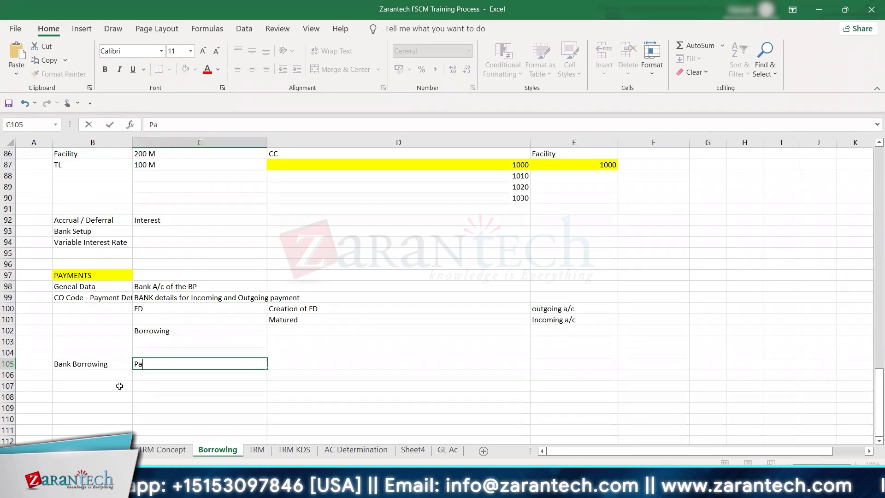
pyautogui.write('yment')
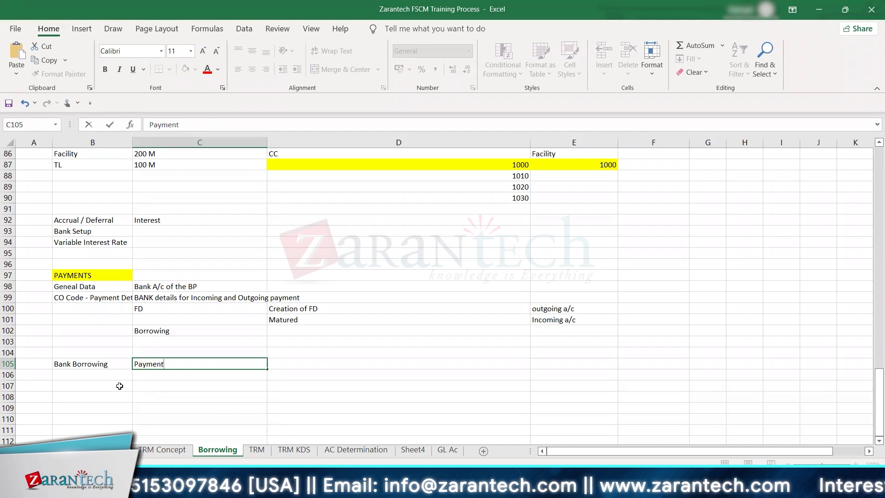
pyautogui.write(' - Receo')
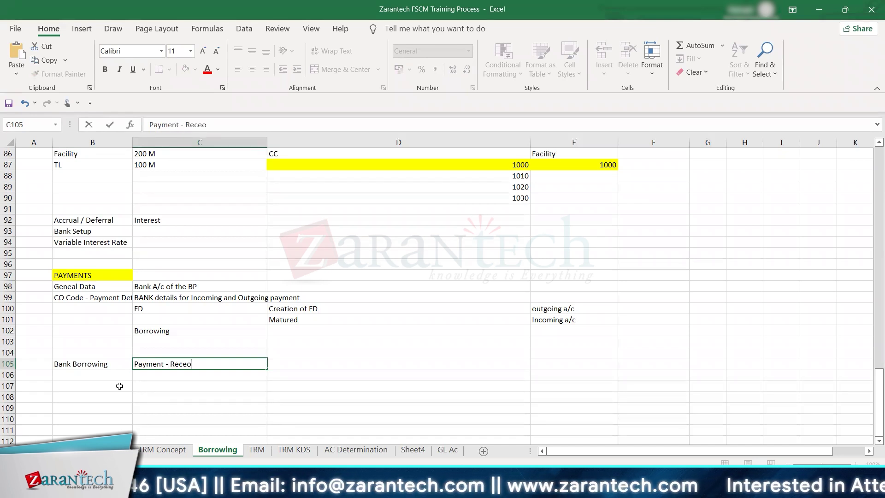
pyautogui.press('BackSpace')
pyautogui.write('ip')
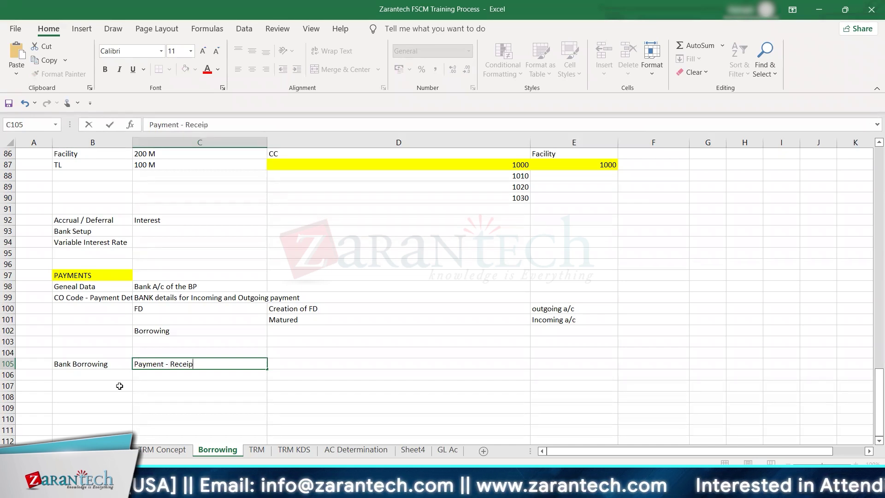
pyautogui.write('t / Ou')
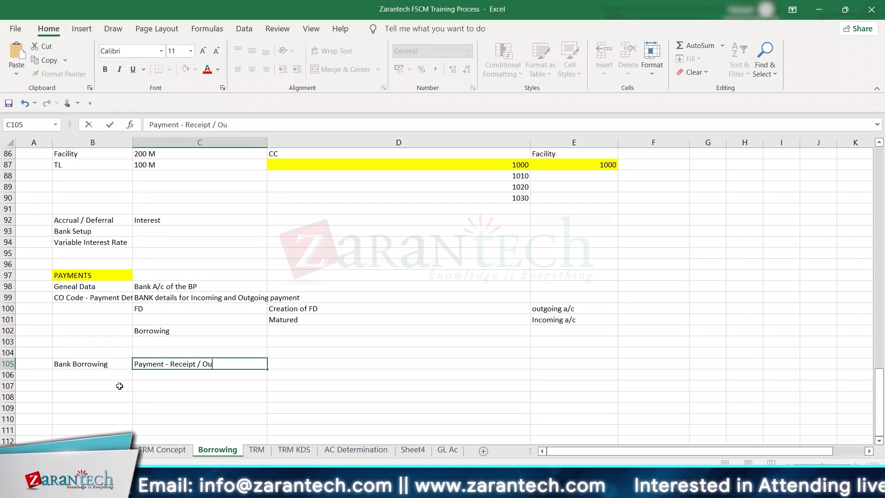
pyautogui.write('tgoing')
pyautogui.press('Tab')
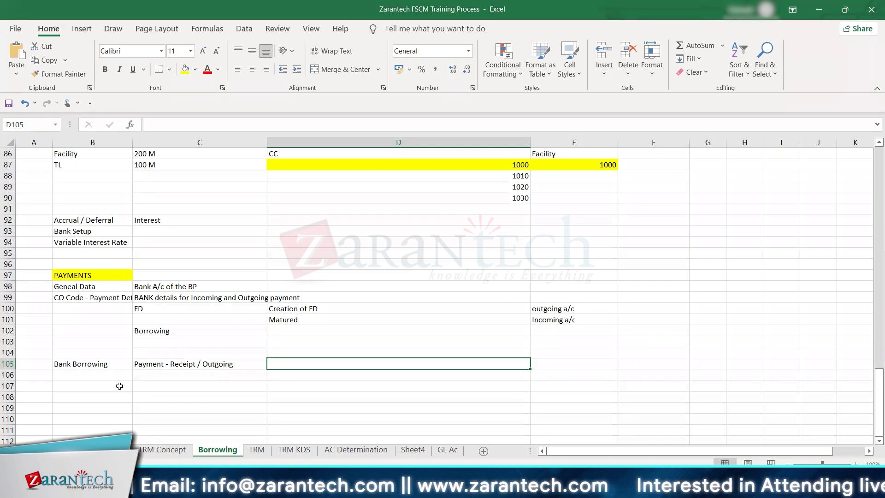
# - Switch back to SAP and post the interest flow of transaction 550001 due up to 09.02.2022 with Test Run off
pyautogui.hotkey('alt', 'Tab')
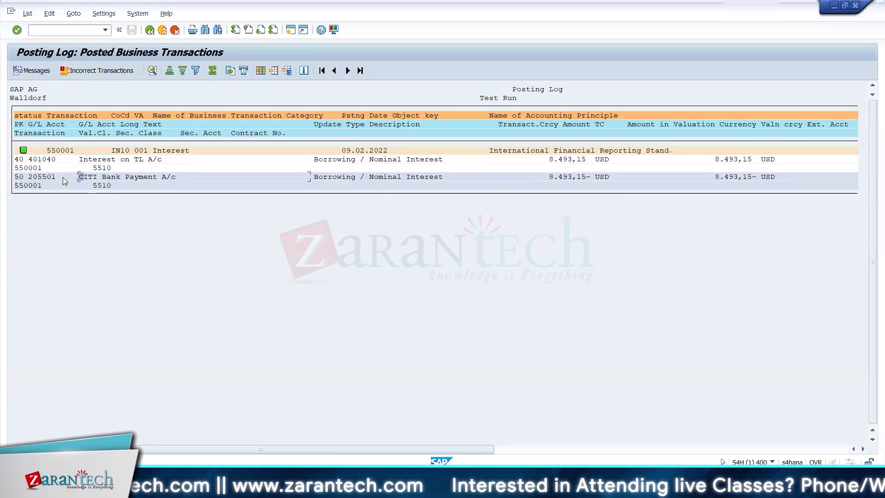
pyautogui.click(149, 30)
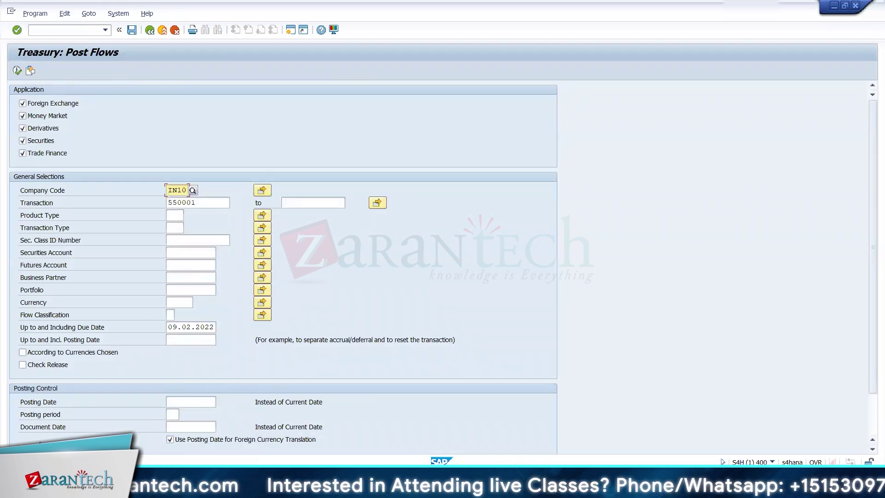
pyautogui.click(23, 451)
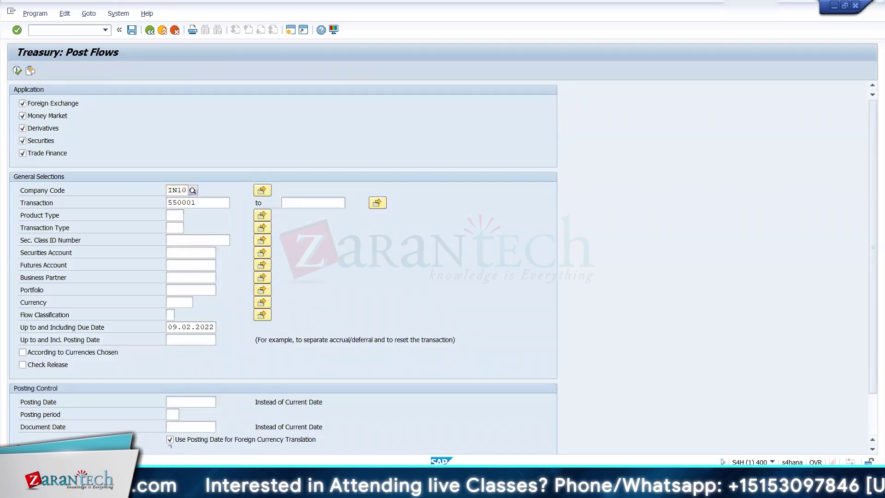
pyautogui.click(18, 71)
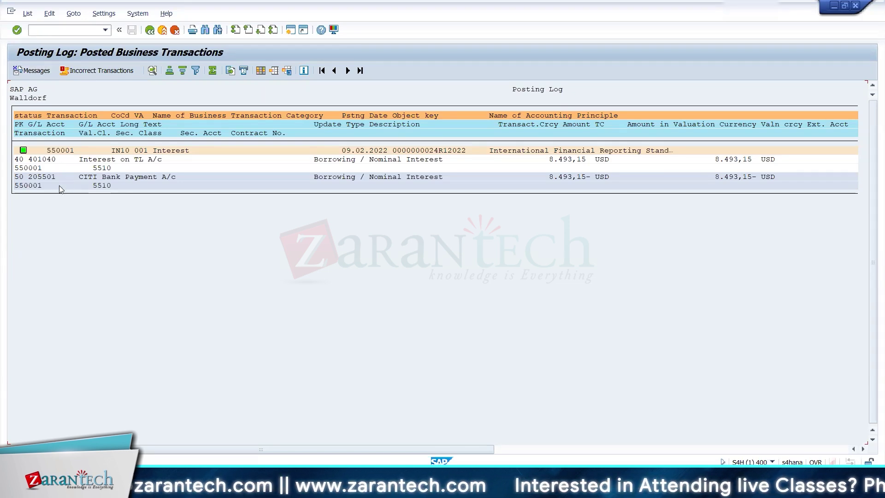
# - Examine the house bank and account ID in term loan 550001's payment details, and the CITI BANK India counterparty's payment details for company code IN10
pyautogui.moveTo(571, 487)
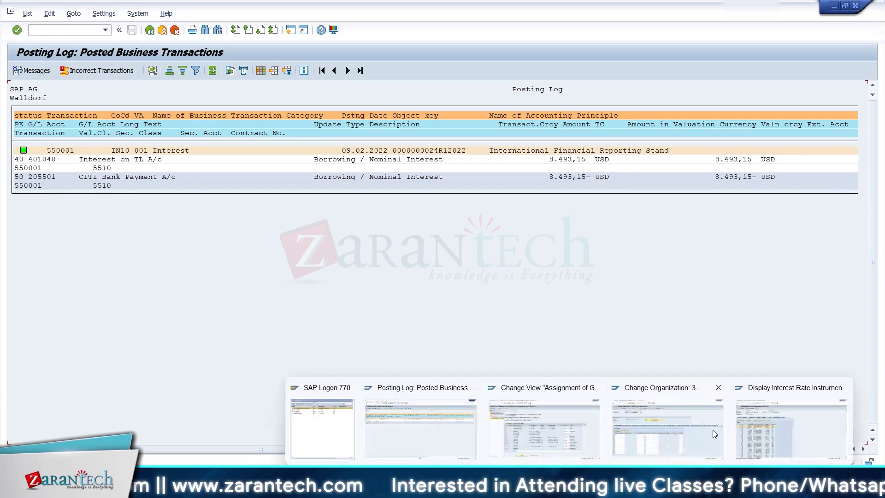
pyautogui.click(734, 431)
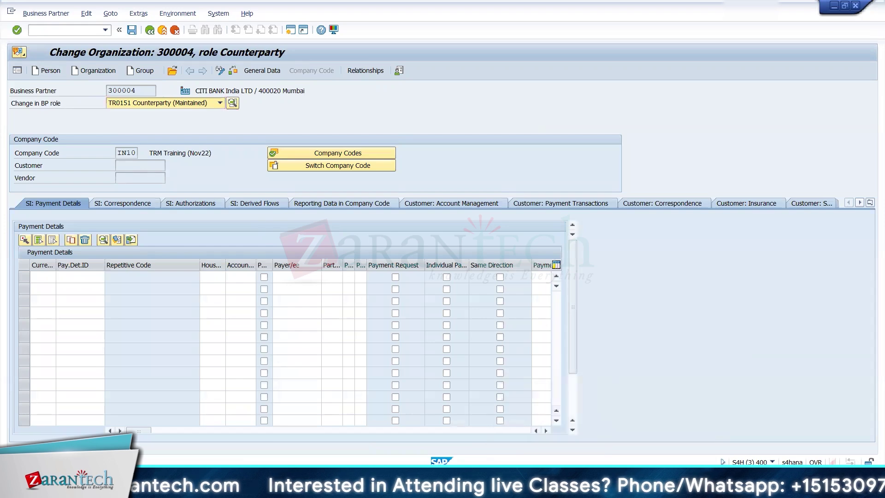
pyautogui.moveTo(570, 488)
pyautogui.click(765, 431)
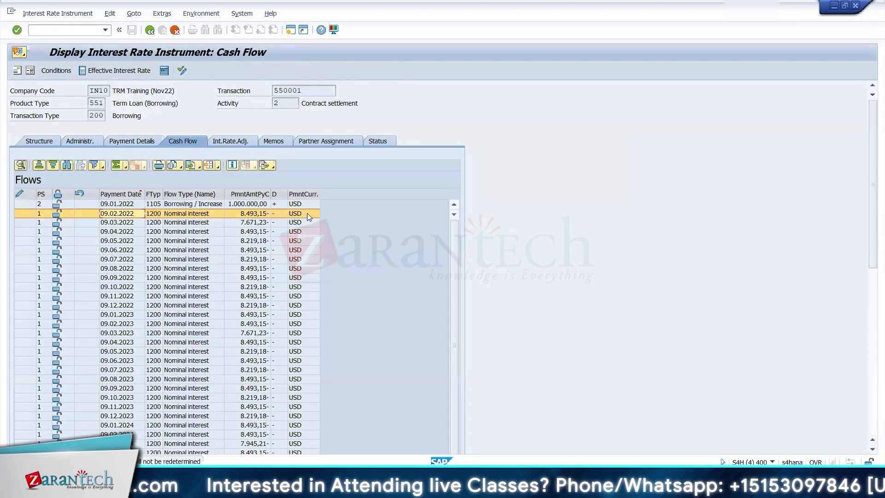
pyautogui.click(132, 141)
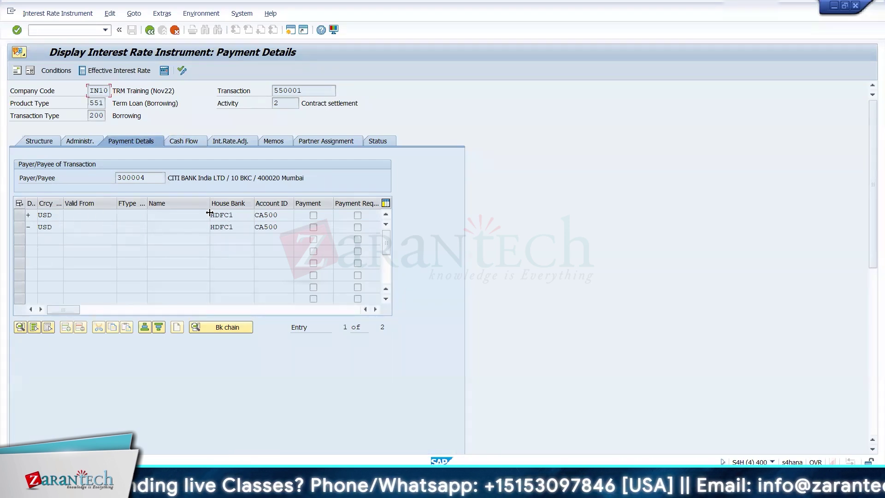
pyautogui.hotkey('alt', 'Tab')
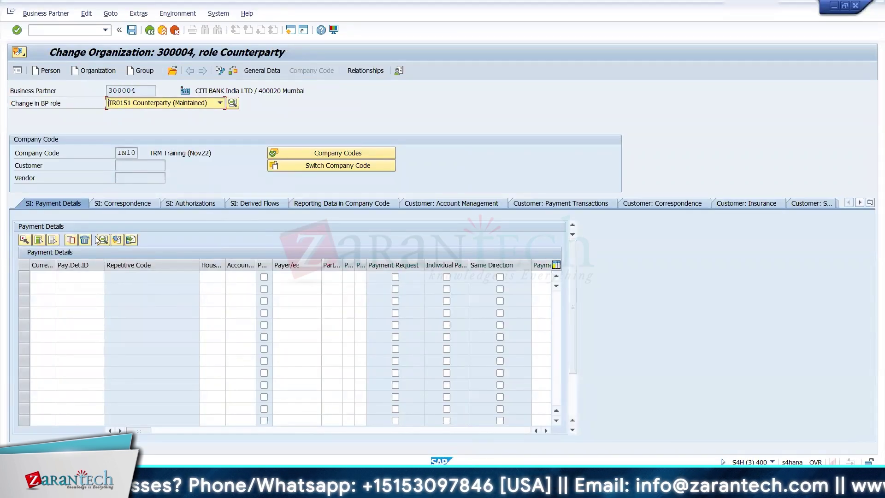
# - Enter USD as the currency in the first two rows of the counterparty's payment details
pyautogui.click(49, 277)
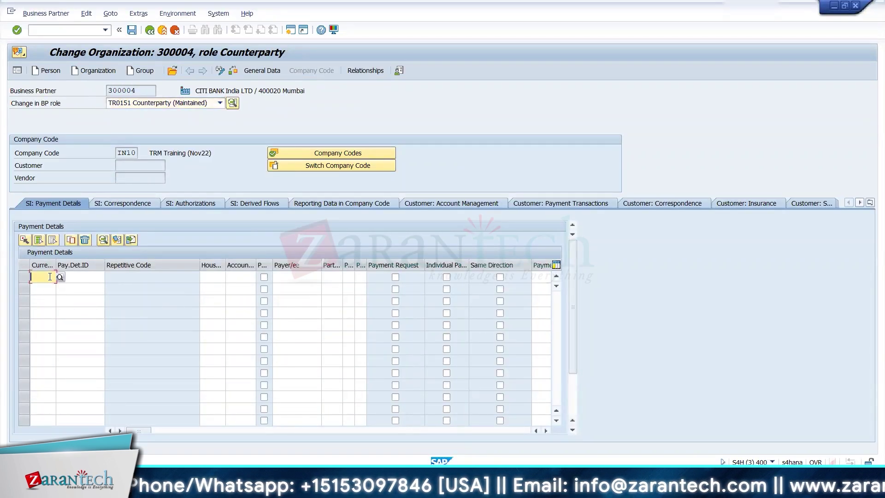
pyautogui.write('USD')
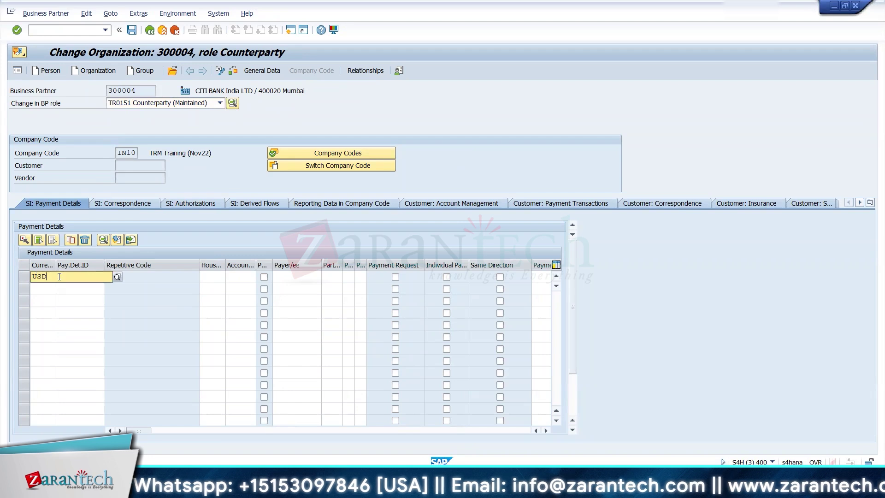
pyautogui.click(46, 298)
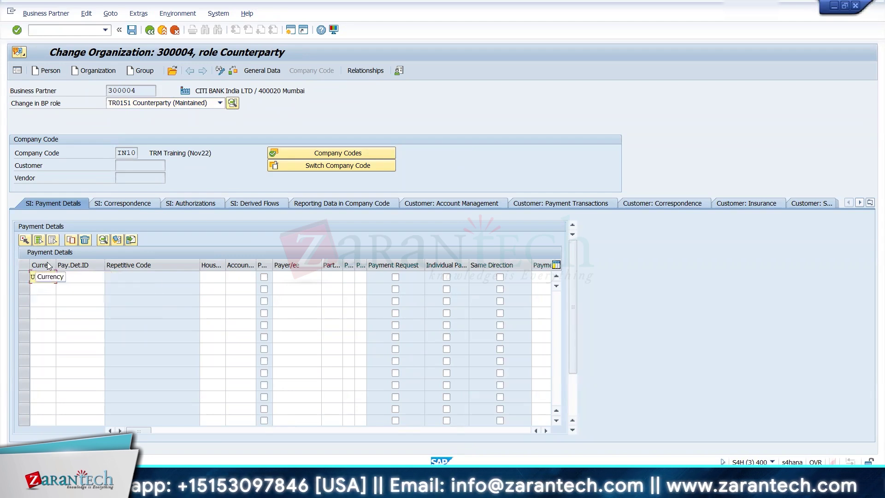
pyautogui.click(44, 289)
pyautogui.write('USD')
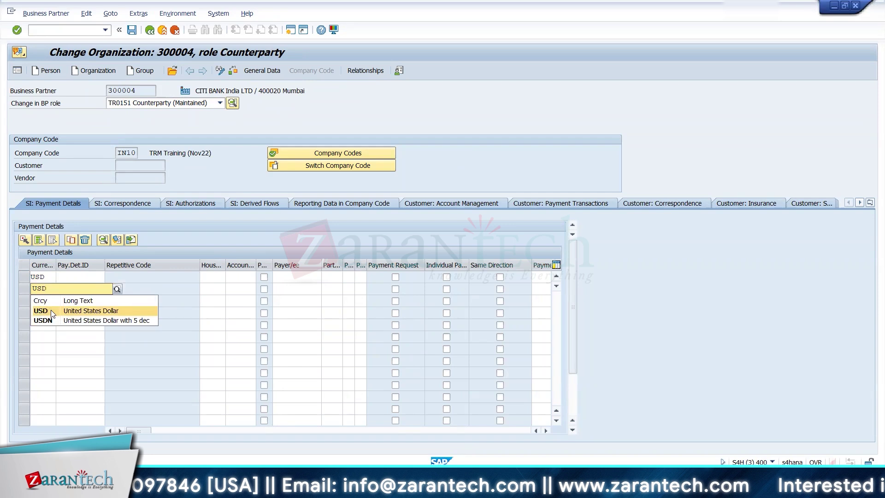
pyautogui.click(51, 310)
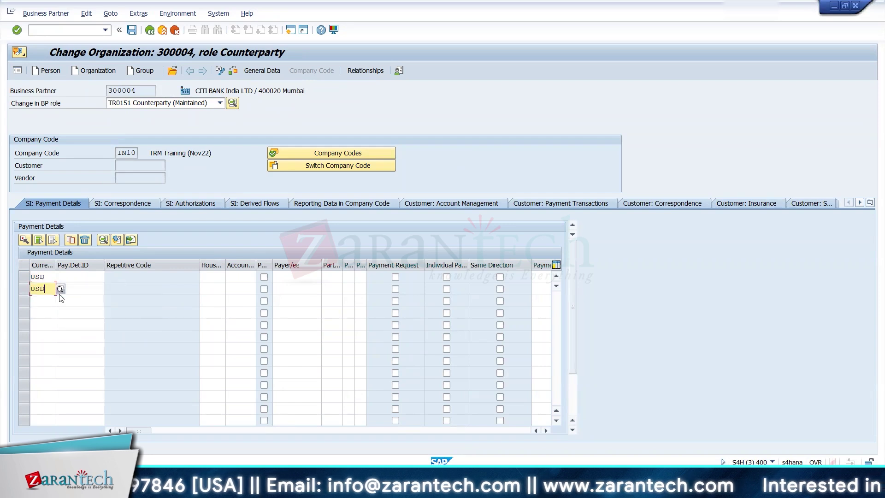
# - Set the payment details ID to + for the first USD row and - for the second
pyautogui.click(71, 275)
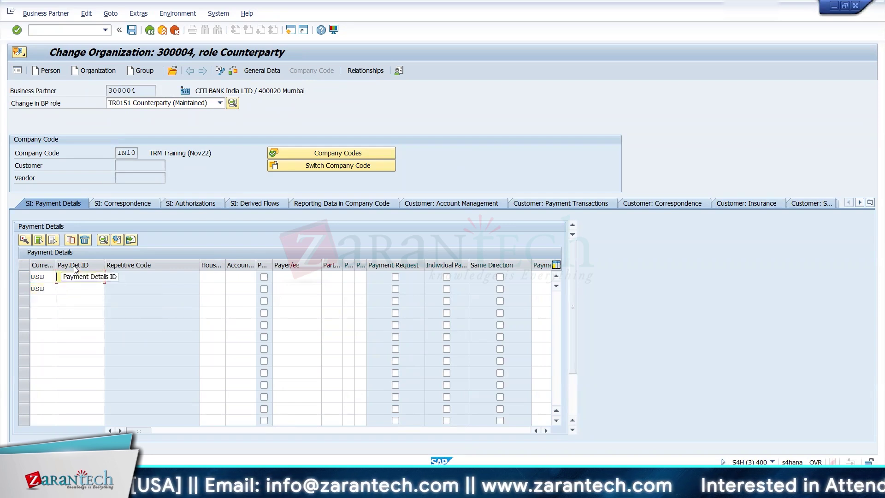
pyautogui.write('1')
pyautogui.click(62, 288)
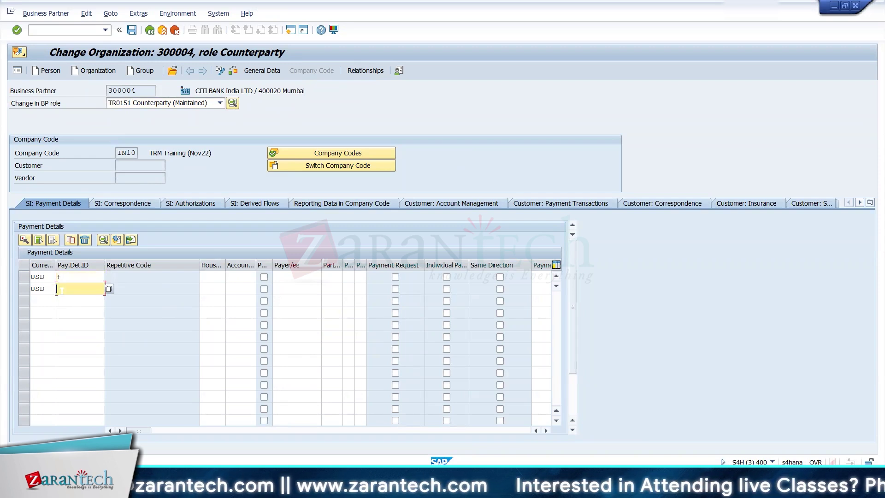
pyautogui.write('-')
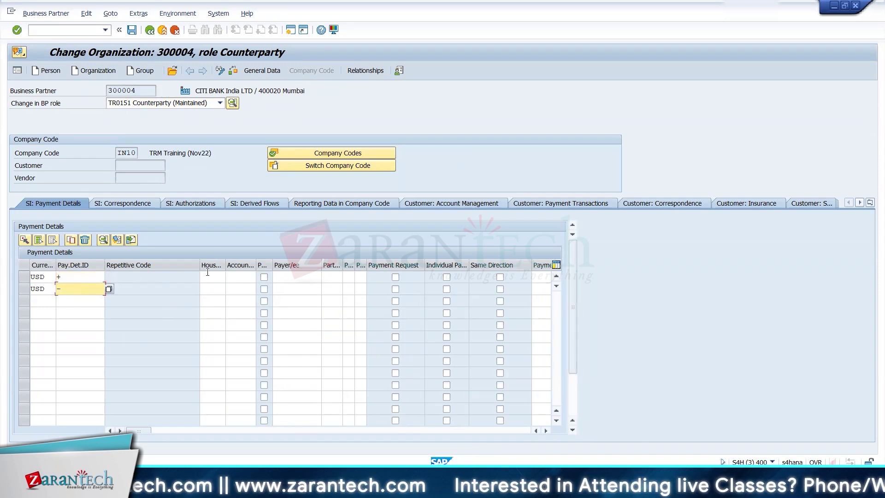
# - Assign house bank HDFC1 and account ID CA500 to both USD payment details rows
pyautogui.click(208, 276)
pyautogui.click(217, 287)
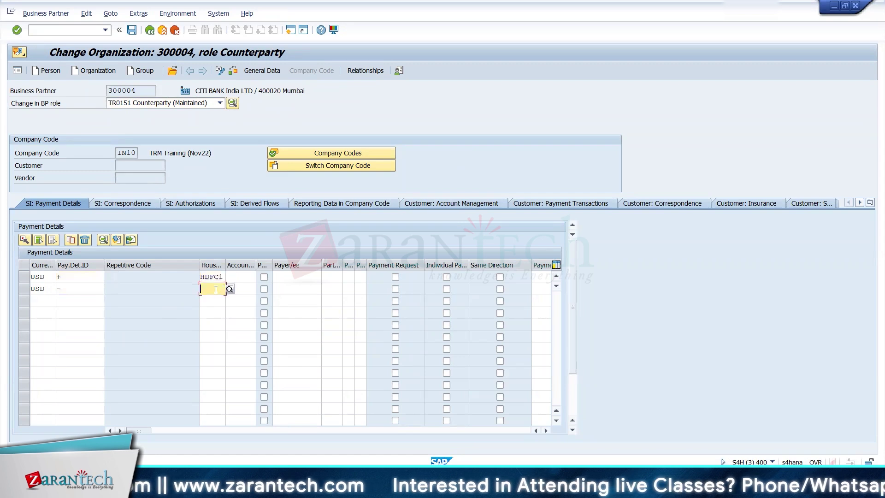
pyautogui.click(215, 289)
pyautogui.click(212, 299)
pyautogui.click(237, 278)
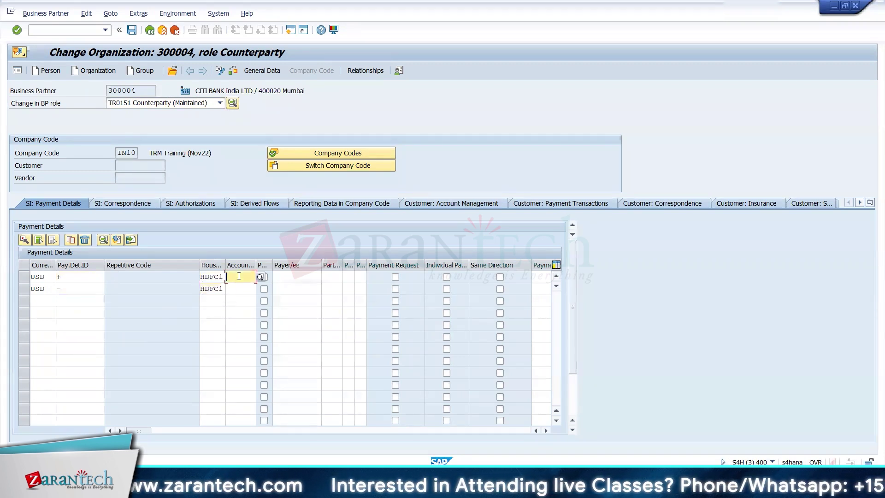
pyautogui.click(240, 287)
pyautogui.click(242, 288)
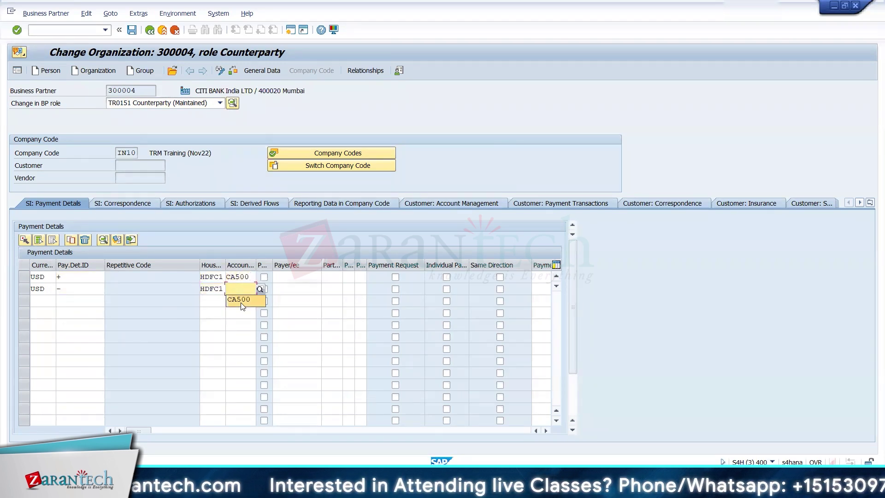
pyautogui.click(241, 299)
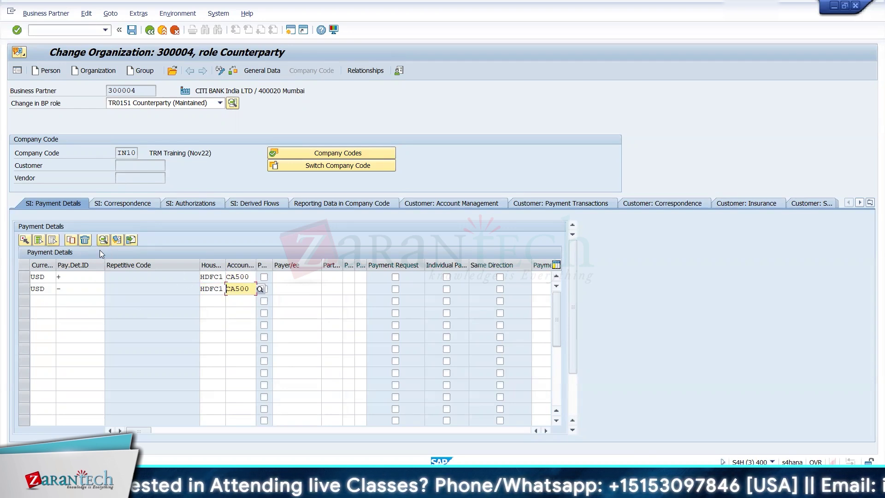
# - Select the USD + row and consult the standing instructions slides in the presentation
pyautogui.click(24, 276)
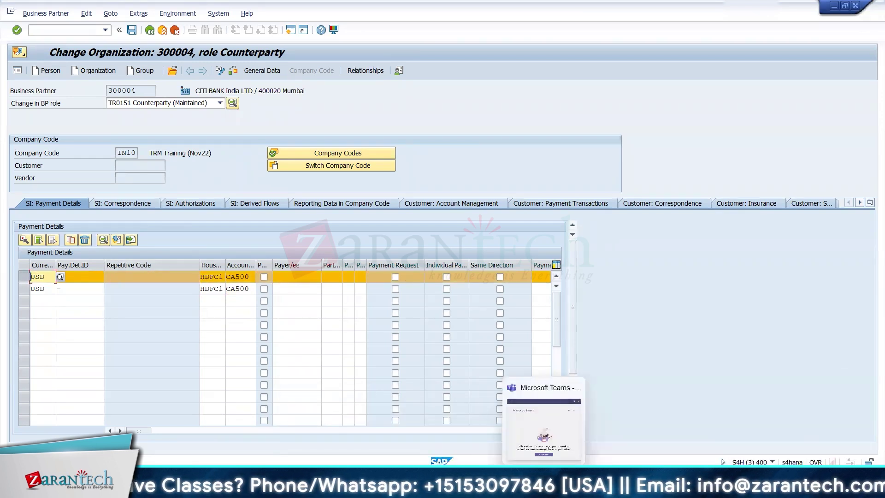
pyautogui.click(544, 486)
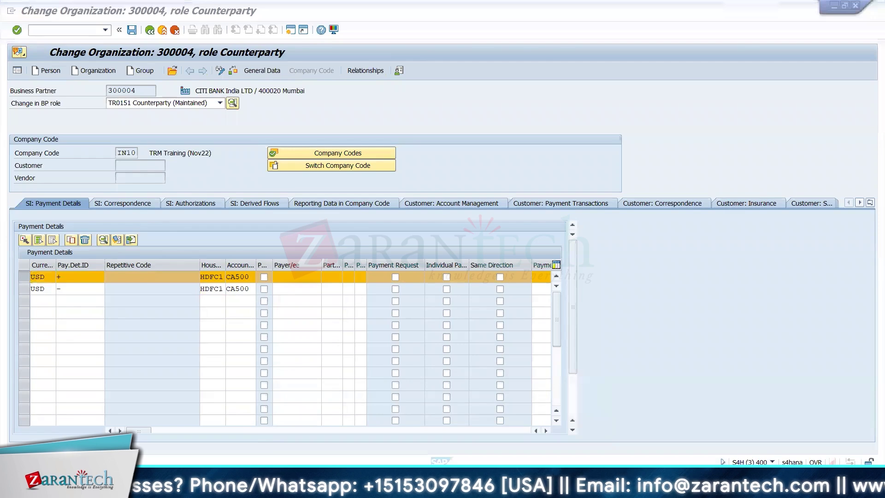
pyautogui.click(571, 484)
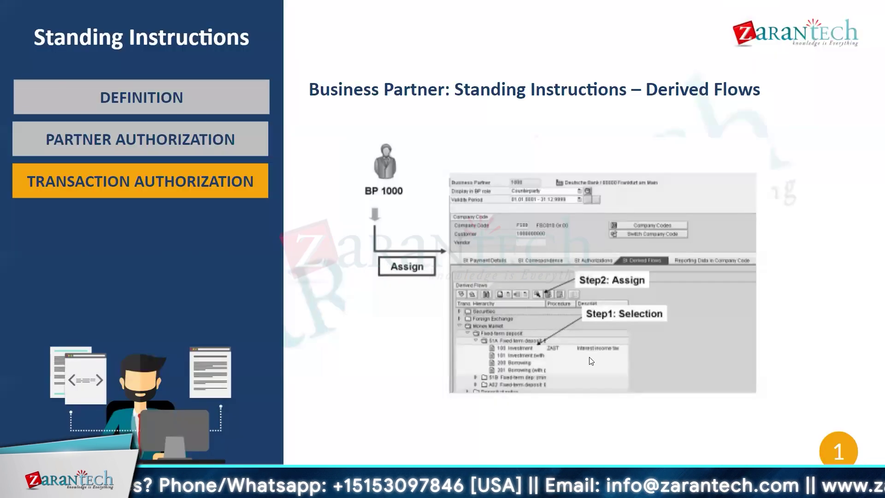
pyautogui.click(559, 327)
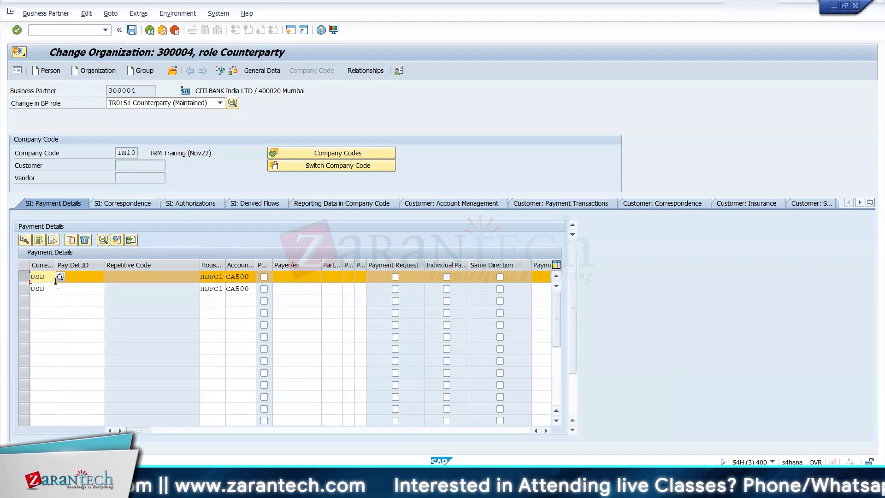
# - Assign the USD + payment details to incoming payments of Interest Rate Instrument under Money Market, and accept the assignment
pyautogui.click(84, 279)
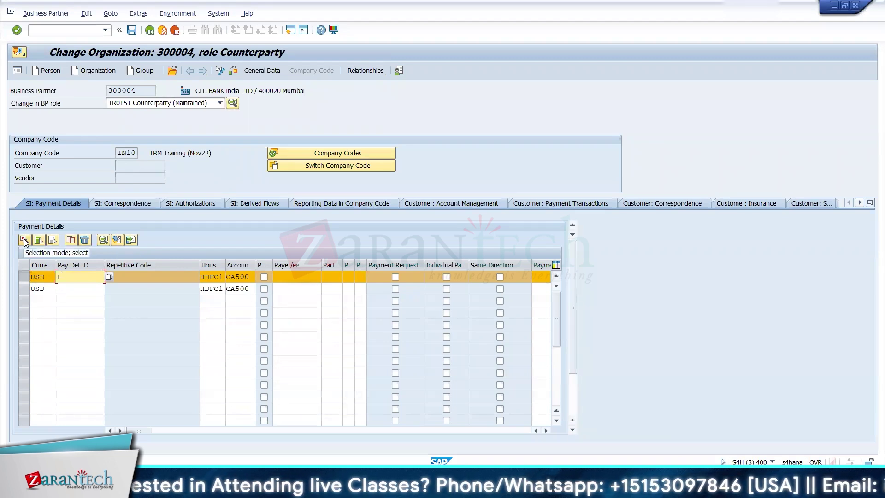
pyautogui.click(55, 287)
pyautogui.write('-')
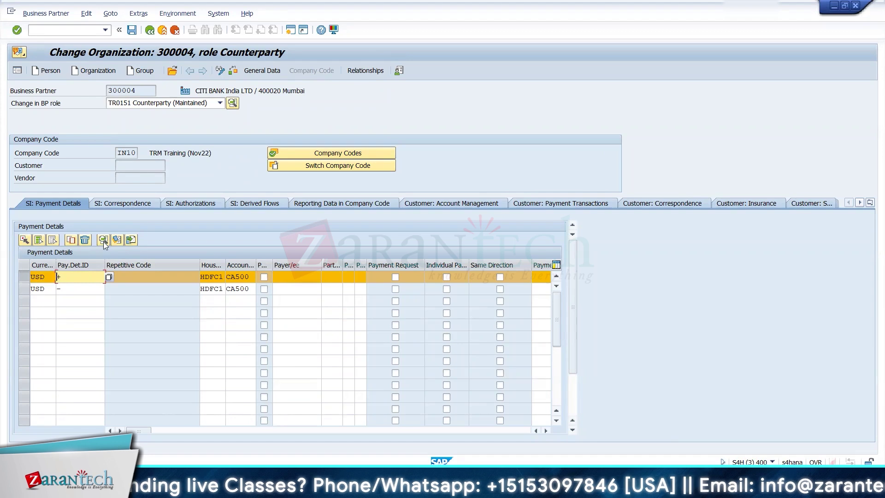
pyautogui.click(117, 239)
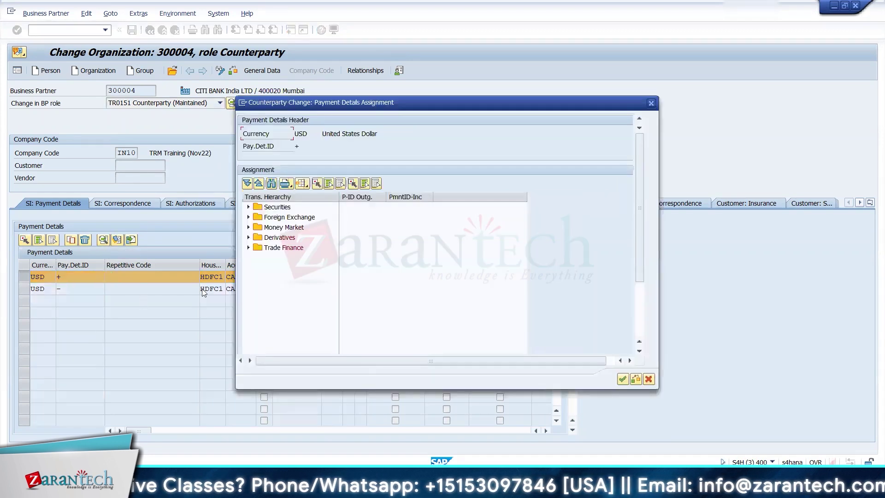
pyautogui.click(249, 227)
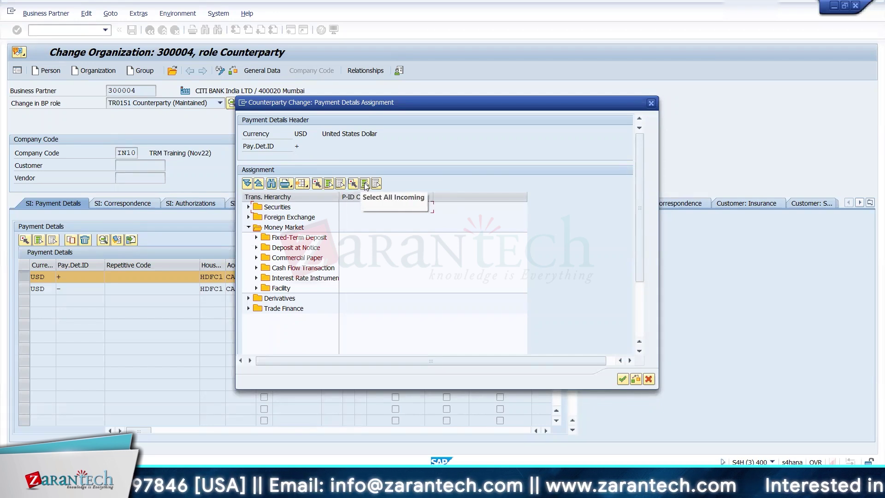
pyautogui.click(285, 280)
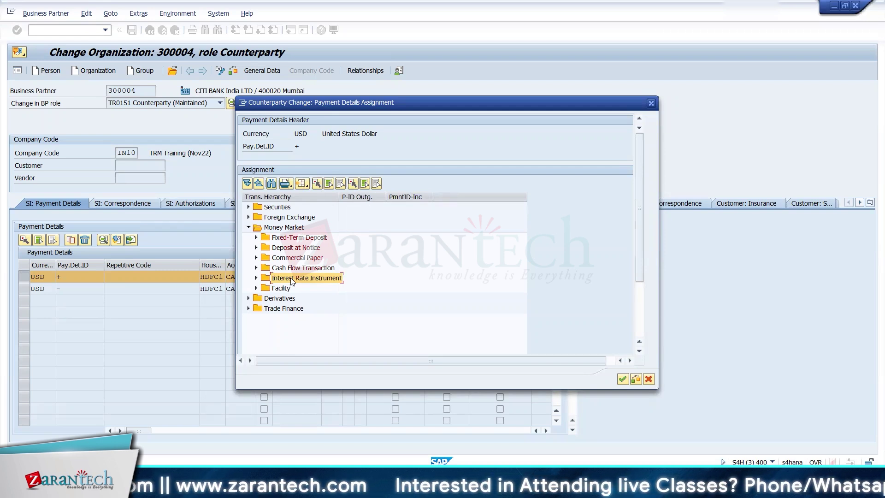
pyautogui.click(353, 185)
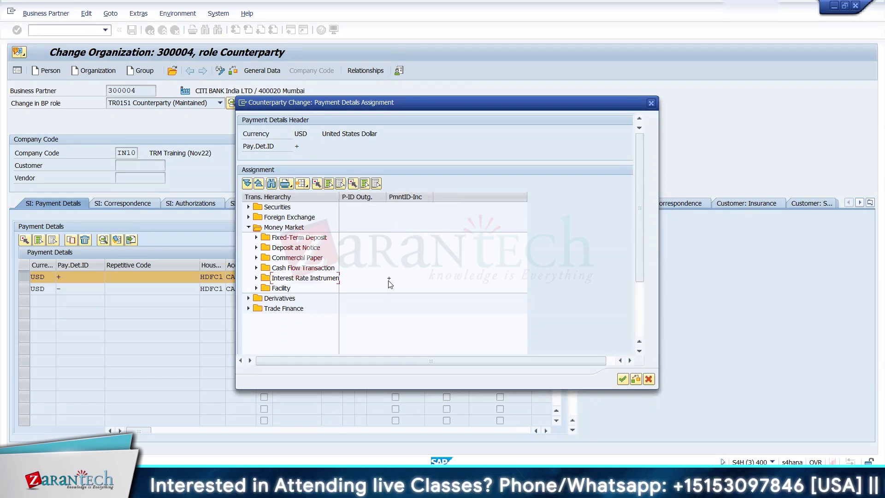
pyautogui.click(256, 278)
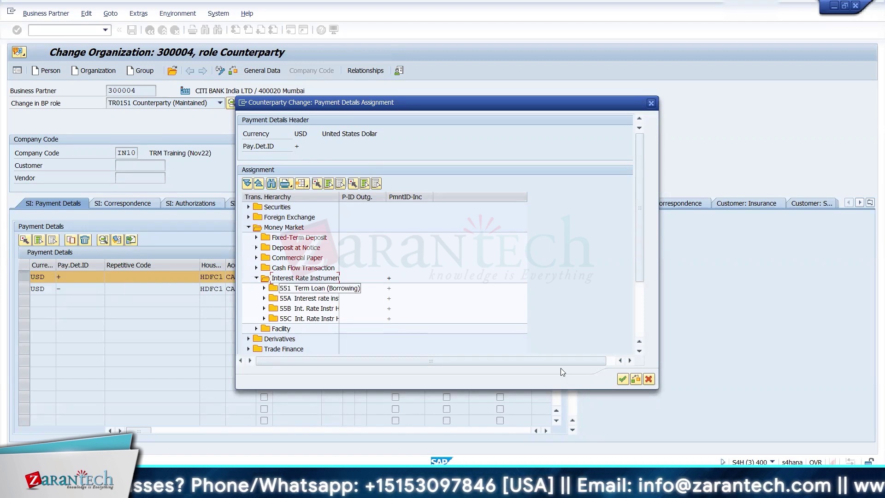
pyautogui.click(622, 379)
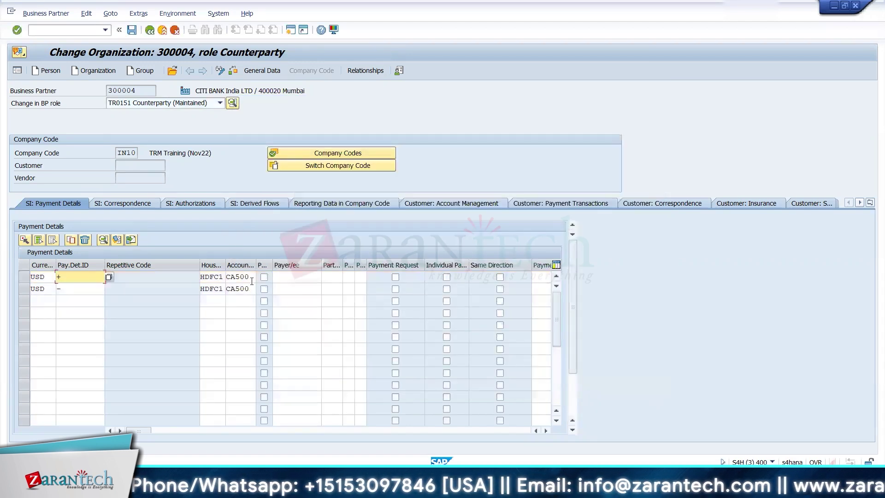
# - Assign the USD - payment details to outgoing payments of Interest Rate Instrument under Money Market, and accept the assignment
pyautogui.click(27, 285)
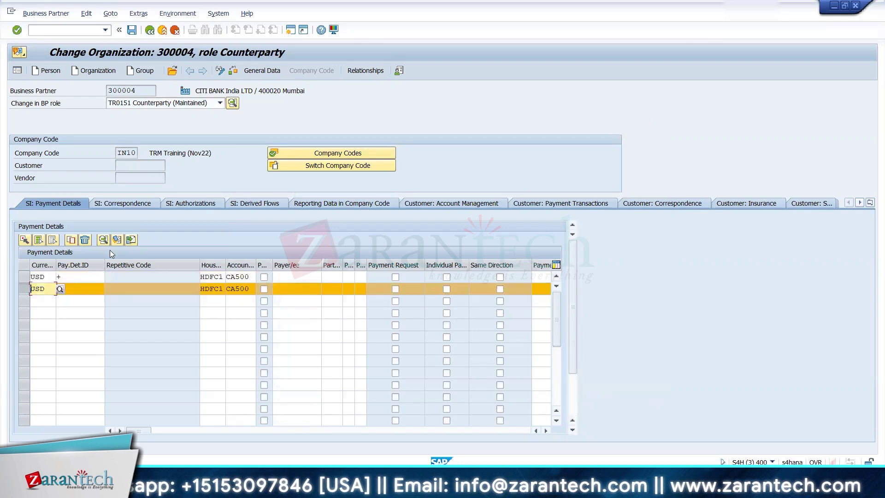
pyautogui.click(117, 239)
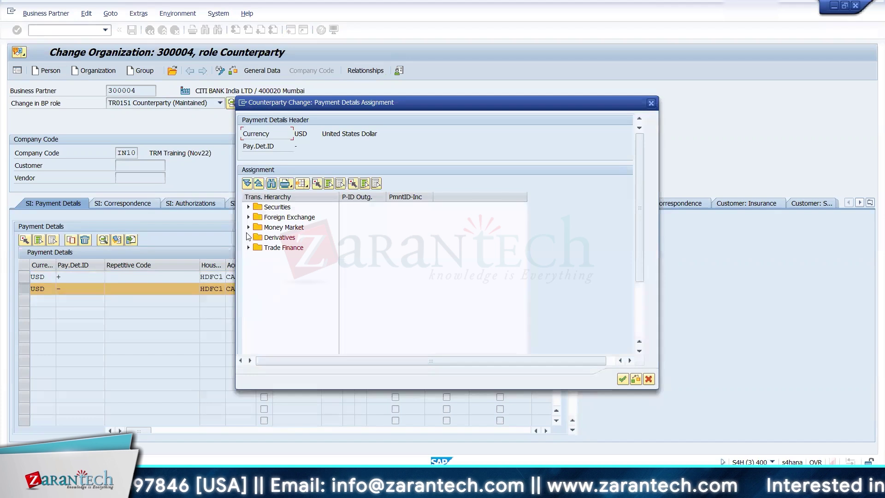
pyautogui.click(248, 228)
pyautogui.click(288, 279)
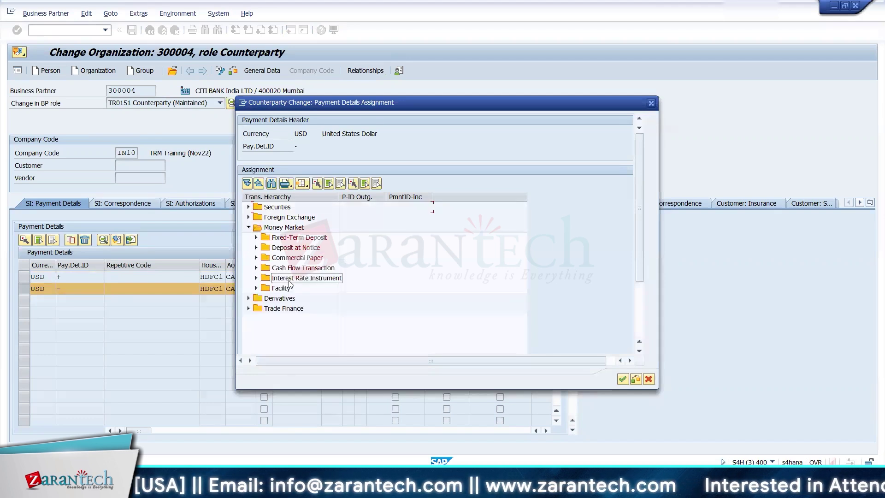
pyautogui.click(316, 184)
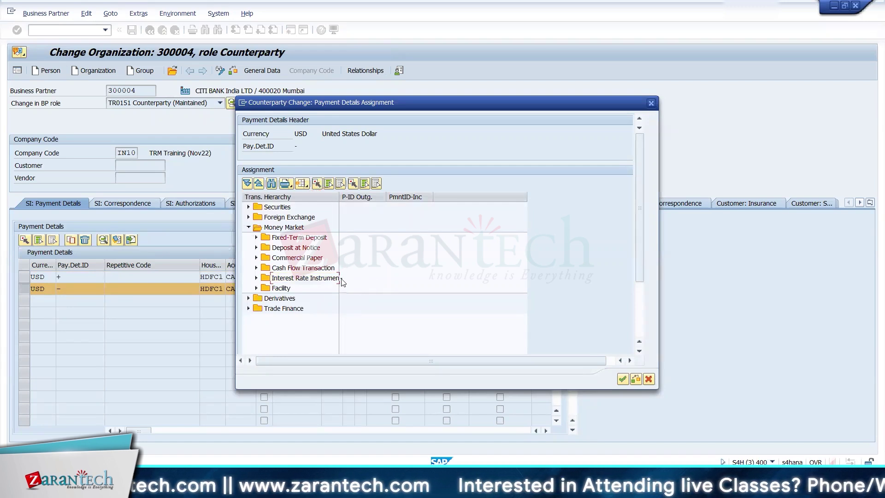
pyautogui.click(622, 379)
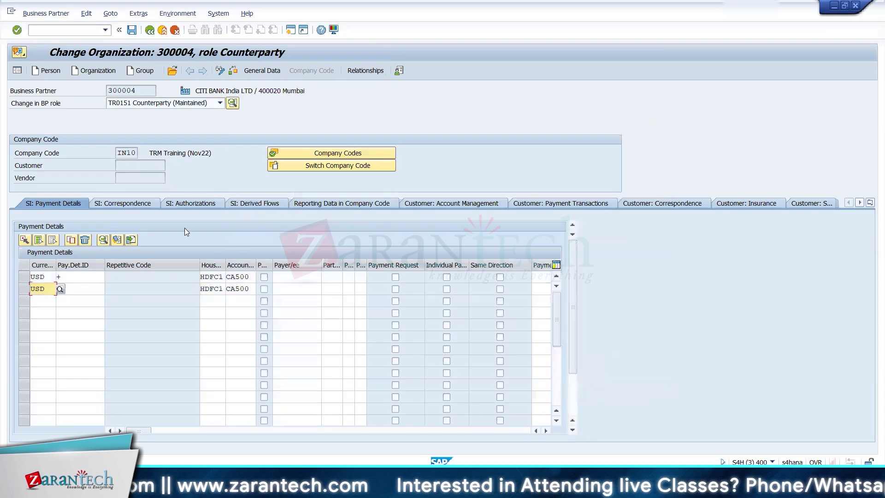
# - Save the counterparty's standing instructions with the two USD payment details rows
pyautogui.click(88, 284)
pyautogui.write('-')
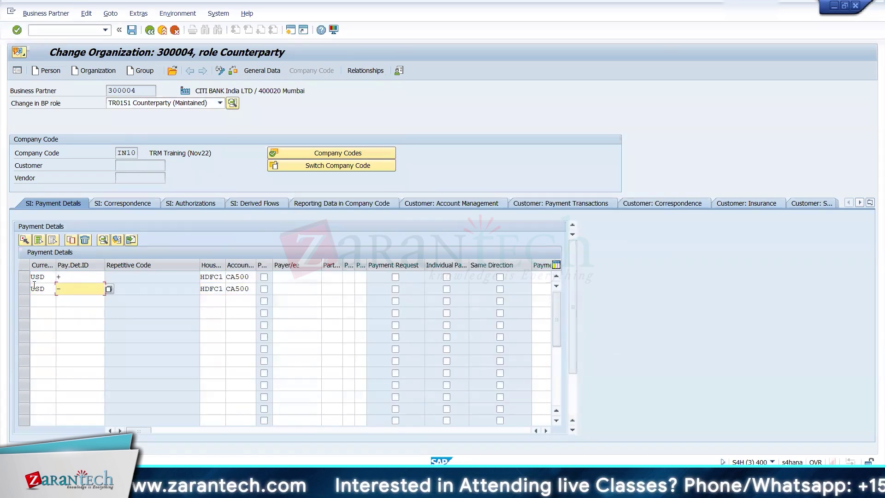
pyautogui.click(131, 29)
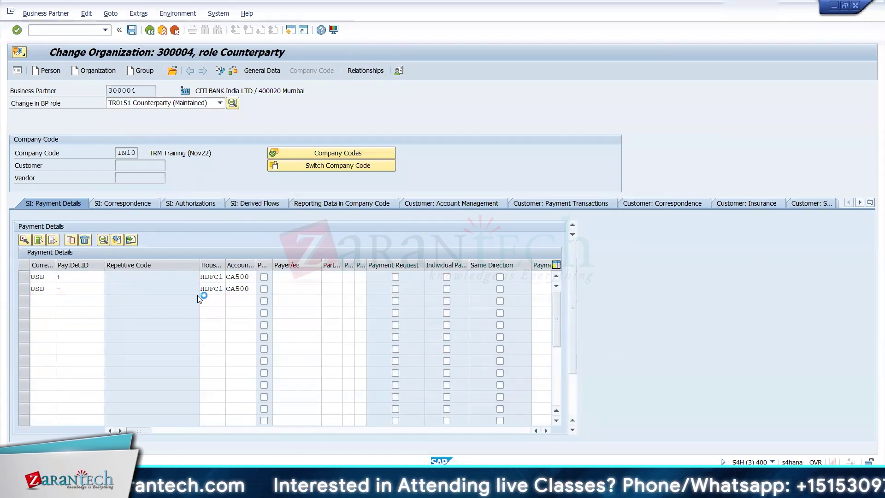
pyautogui.click(22, 277)
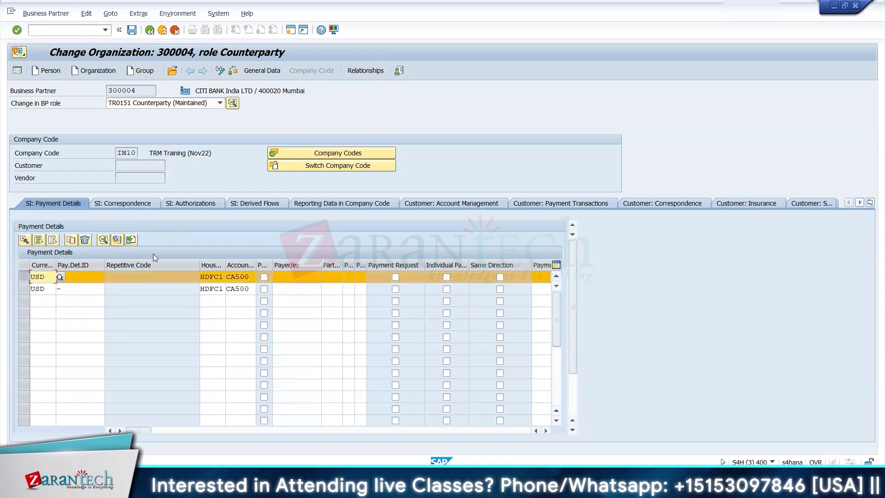
pyautogui.click(132, 30)
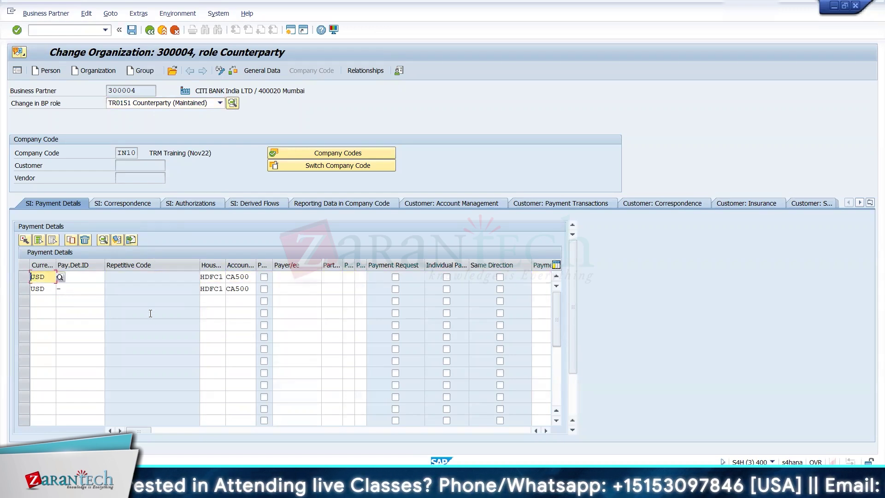
# - Switch past the presentation to the SAP session displaying the term loan's payment details
pyautogui.hotkey('alt', 'Tab')
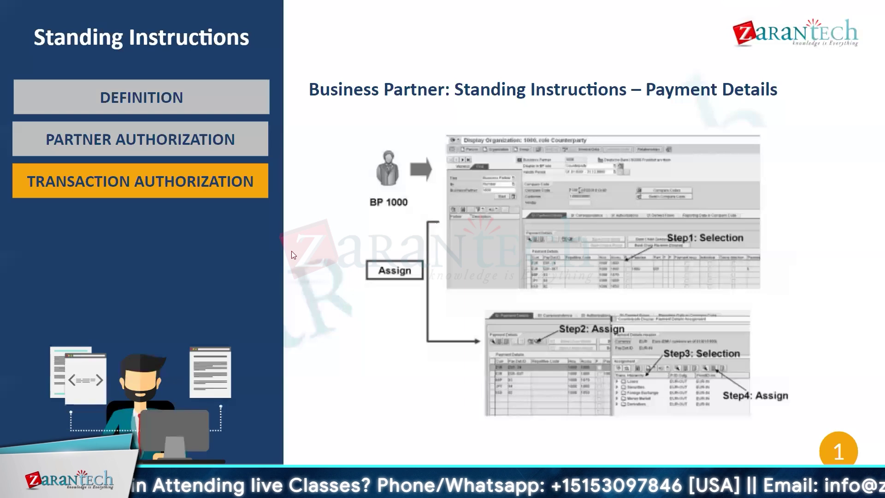
pyautogui.hotkey('alt', 'Tab')
pyautogui.press('Tab')
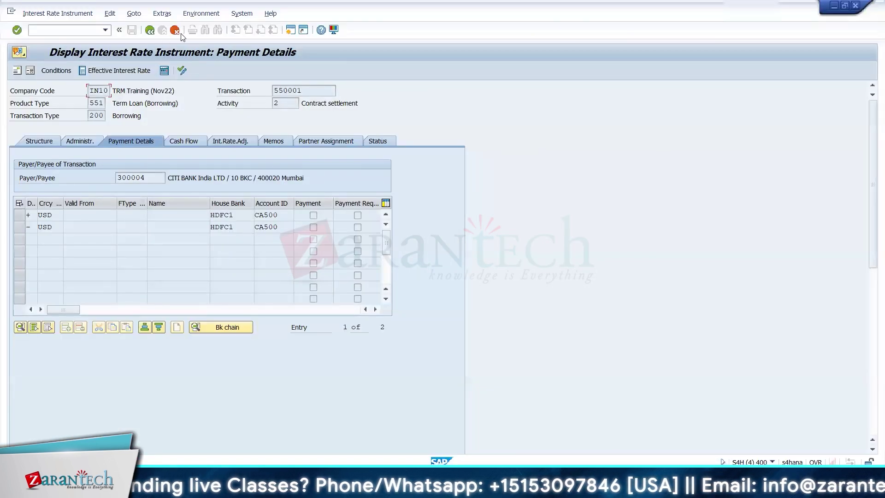
# - Start a new interest rate instrument with ftr_create for company code IN10, product type 551, transaction type 200 and the bank partner
pyautogui.click(71, 28)
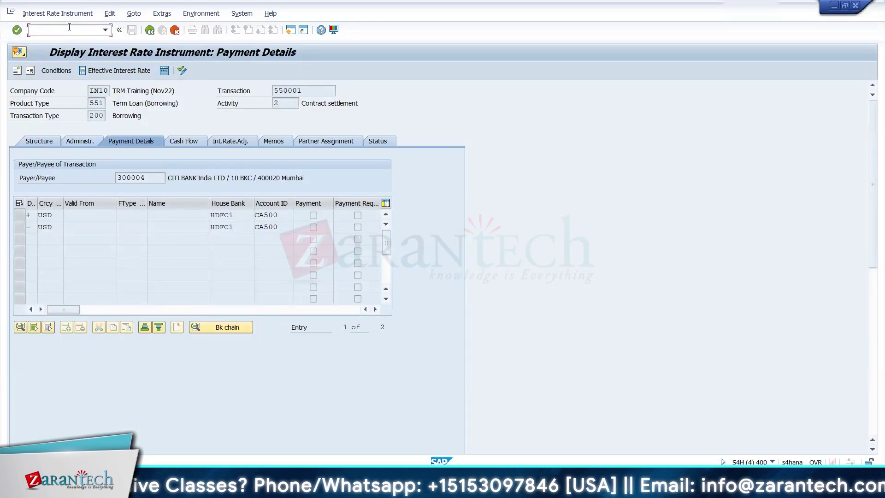
pyautogui.write('/nftr_create')
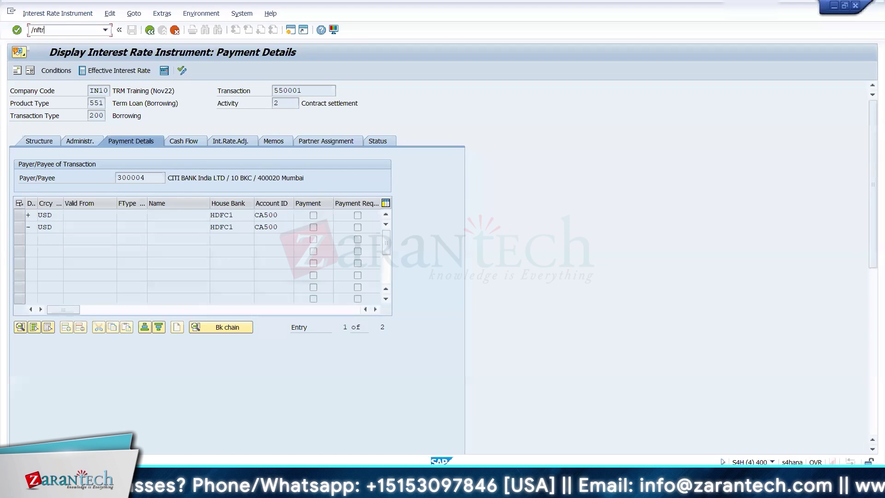
pyautogui.press('Return')
pyautogui.press('Return')
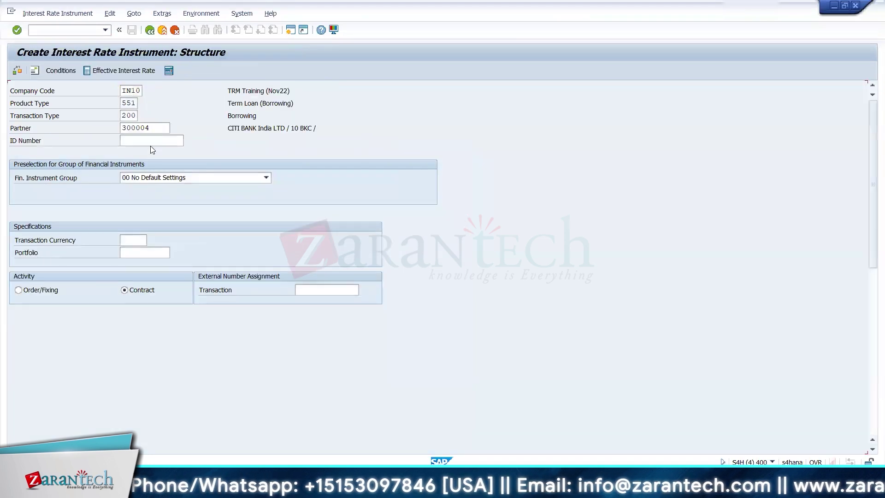
# - Set the borrowing amount to 2M USD, with the term starting today and ending 100 days later on 19.04.2022
pyautogui.click(133, 202)
pyautogui.write('2M')
pyautogui.press('Tab')
pyautogui.write('=')
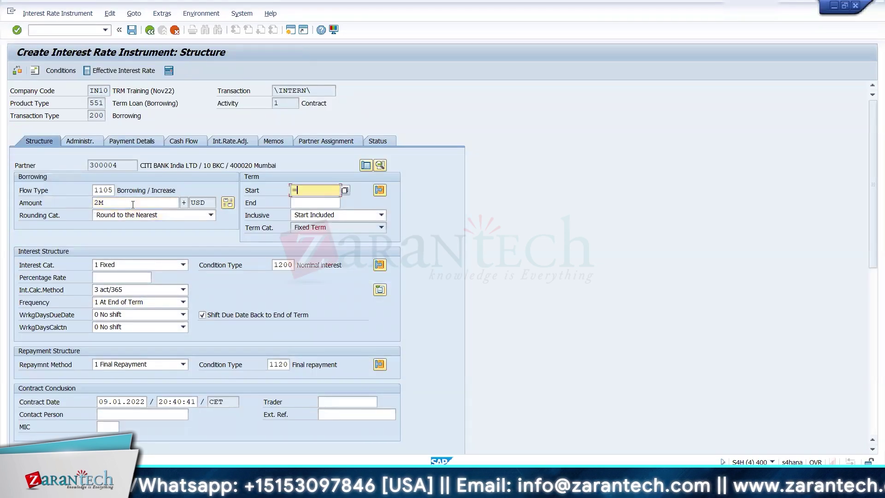
pyautogui.press('Tab')
pyautogui.write('+100')
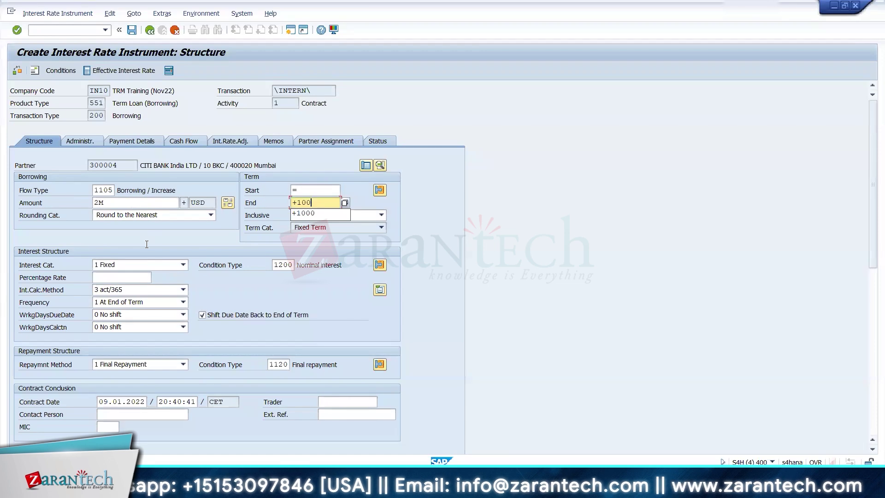
pyautogui.press('Return')
pyautogui.press('Return')
# - Set the fixed interest percentage rate to 5 and open the new loan's payment details
pyautogui.click(117, 277)
pyautogui.write('5')
pyautogui.press('Return')
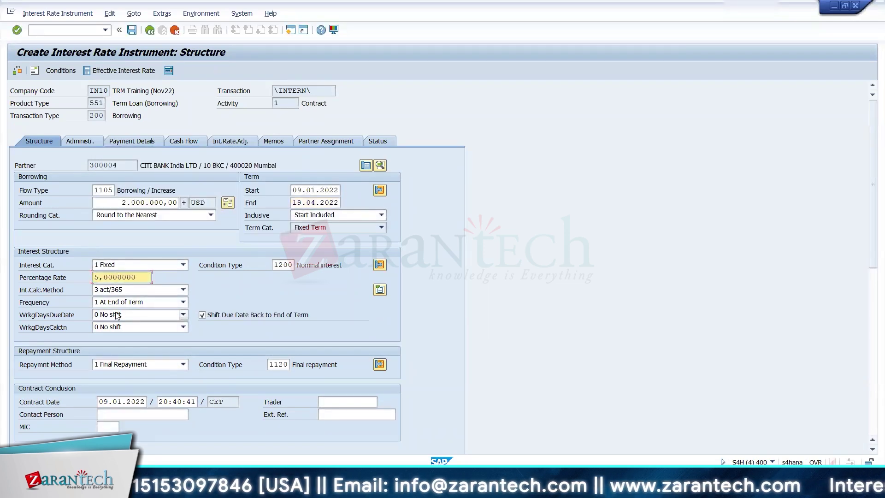
pyautogui.click(117, 302)
pyautogui.click(121, 348)
pyautogui.click(156, 141)
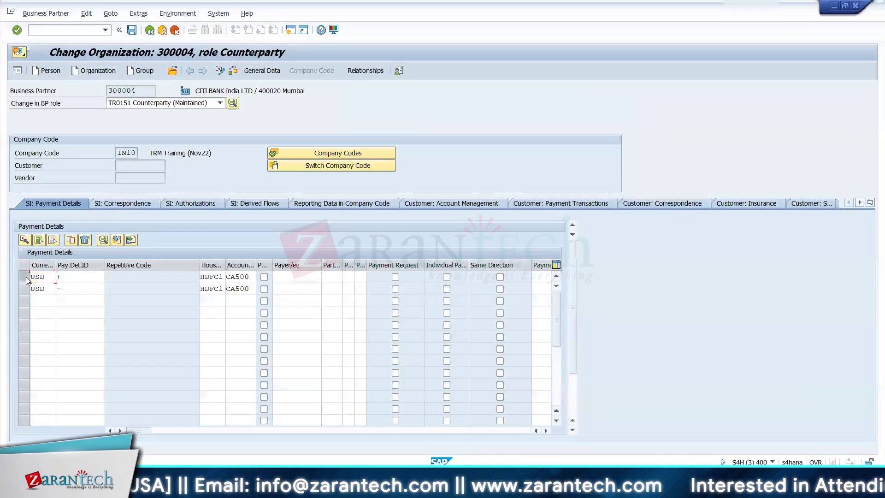
# - Check the transaction assignment of the counterparty's USD + payment details and close it without changes
pyautogui.click(24, 277)
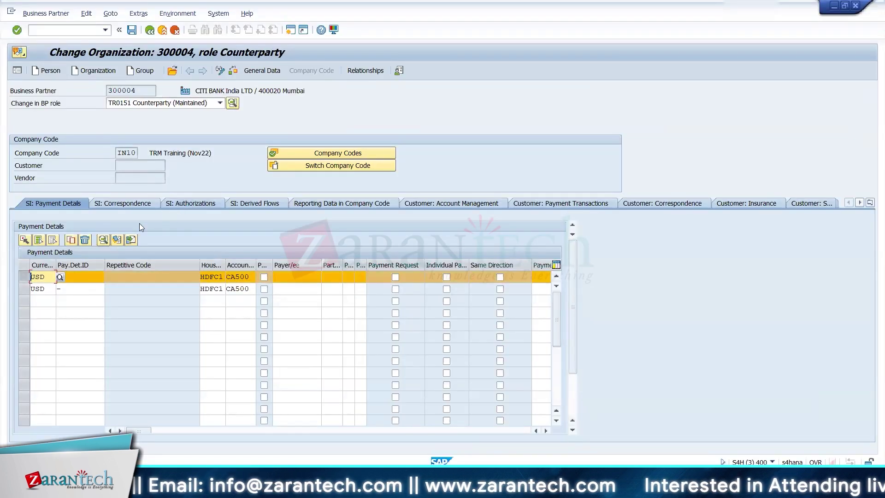
pyautogui.click(118, 239)
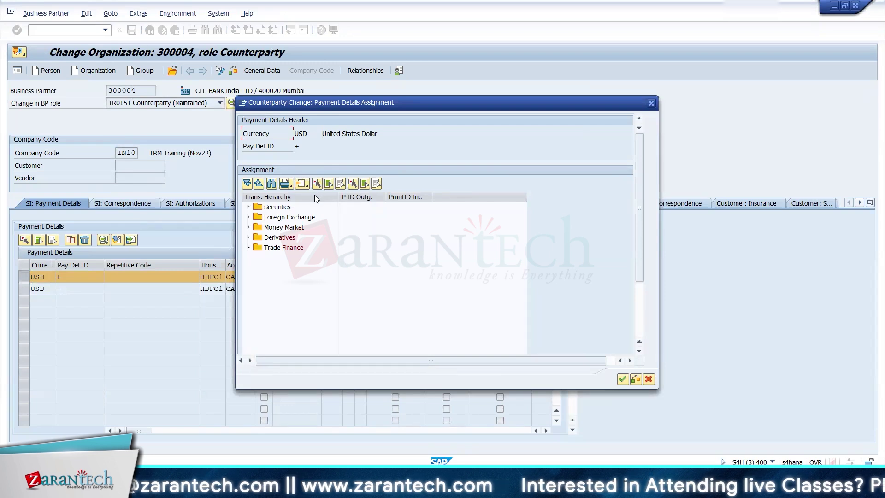
pyautogui.click(648, 379)
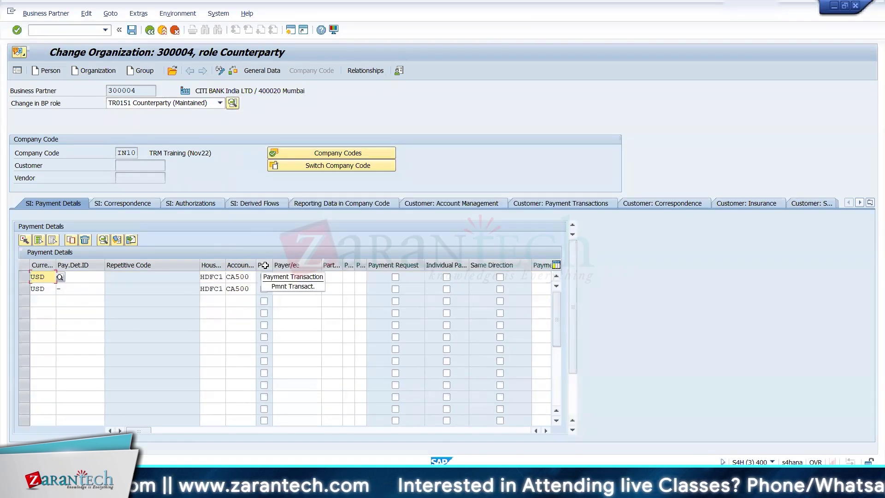
# - Enter the bank's business partner number as payer/payee in both the USD + and USD - payment details rows
pyautogui.click(286, 277)
pyautogui.click(287, 287)
pyautogui.click(287, 289)
pyautogui.click(287, 298)
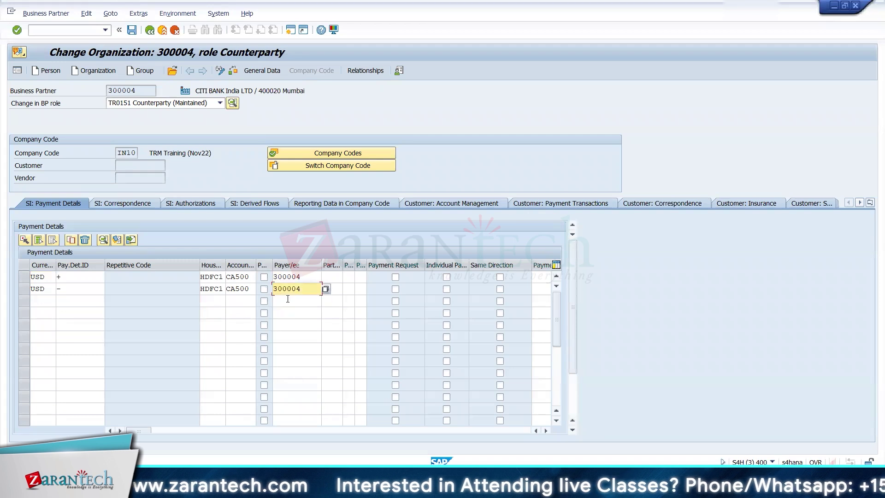
pyautogui.press('Return')
# - Assign the USD + payment details again to incoming payments of Interest Rate Instrument under Money Market, and accept the assignment
pyautogui.click(27, 277)
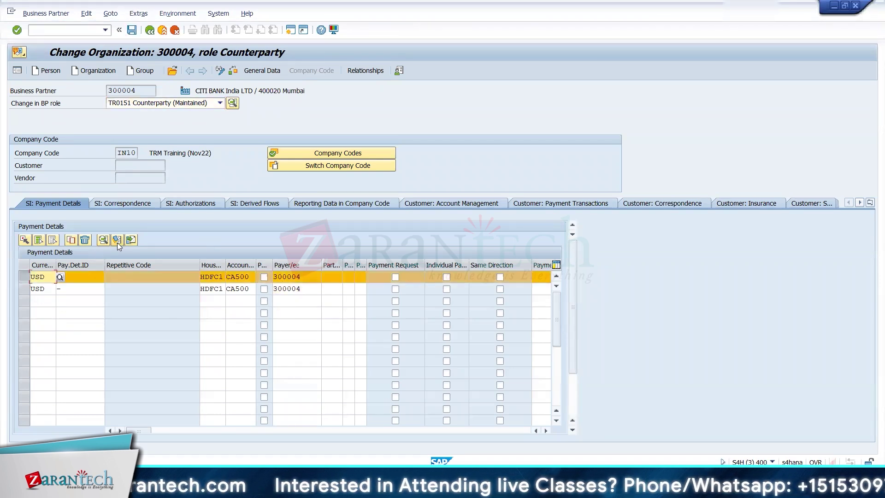
pyautogui.click(117, 242)
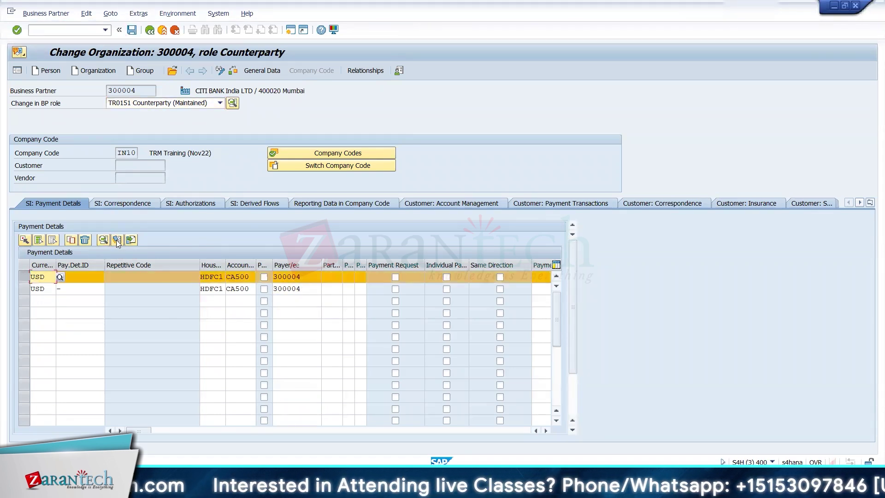
pyautogui.click(249, 227)
pyautogui.click(299, 278)
pyautogui.click(399, 198)
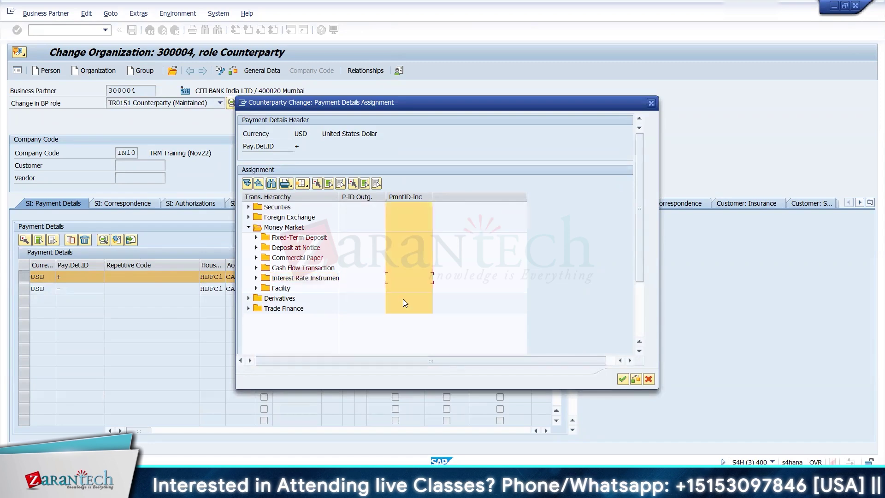
pyautogui.click(322, 278)
pyautogui.click(353, 184)
pyautogui.click(622, 379)
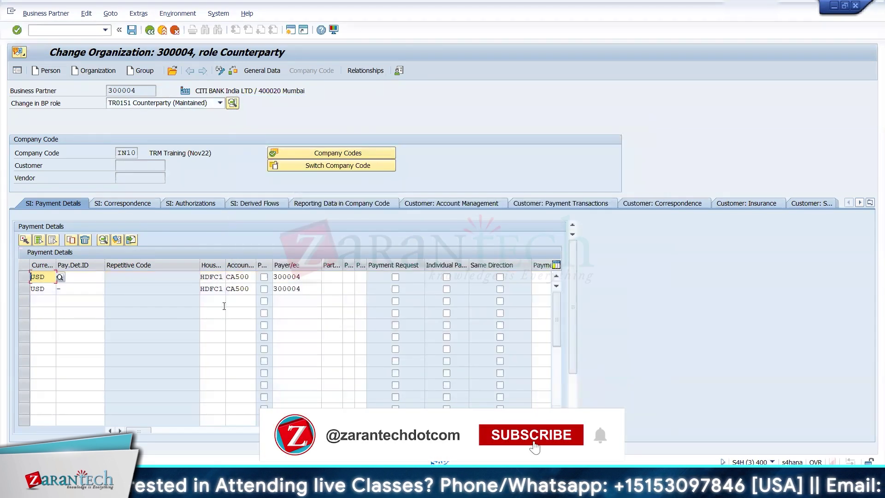
# - Reassign the USD - payment details to outgoing payments of Interest Rate Instrument under Money Market, and accept the assignment
pyautogui.click(24, 288)
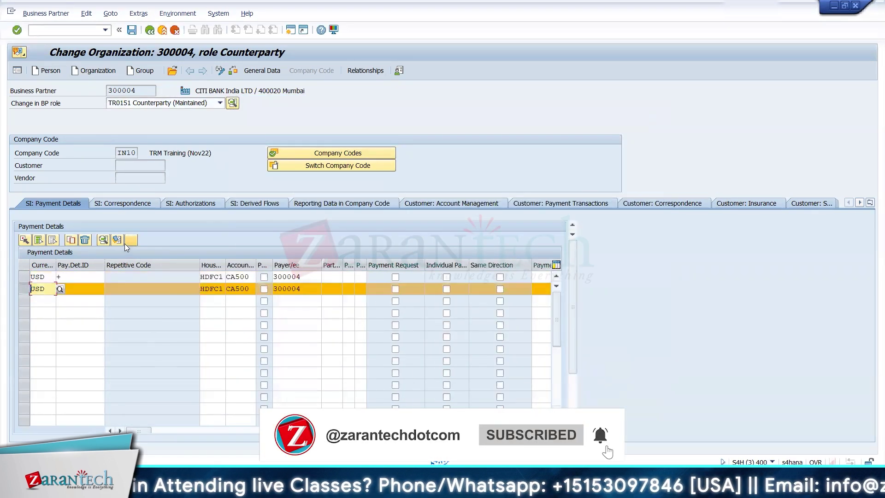
pyautogui.click(130, 240)
pyautogui.click(249, 227)
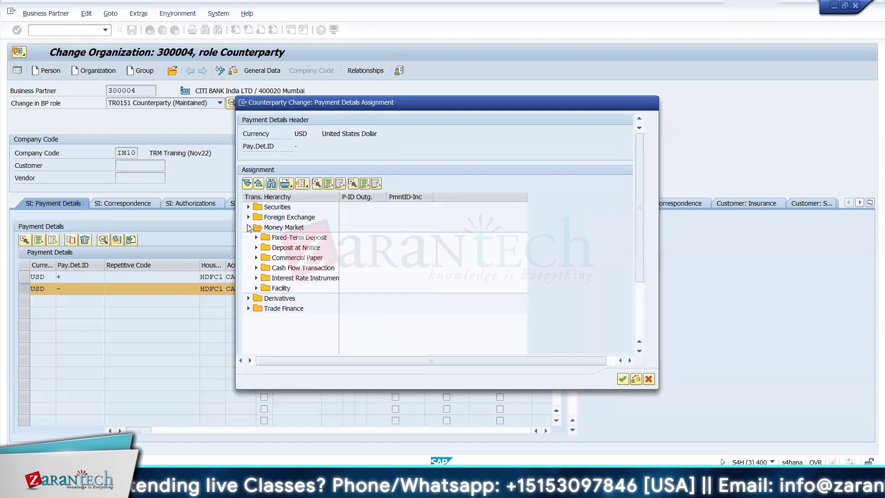
pyautogui.click(304, 278)
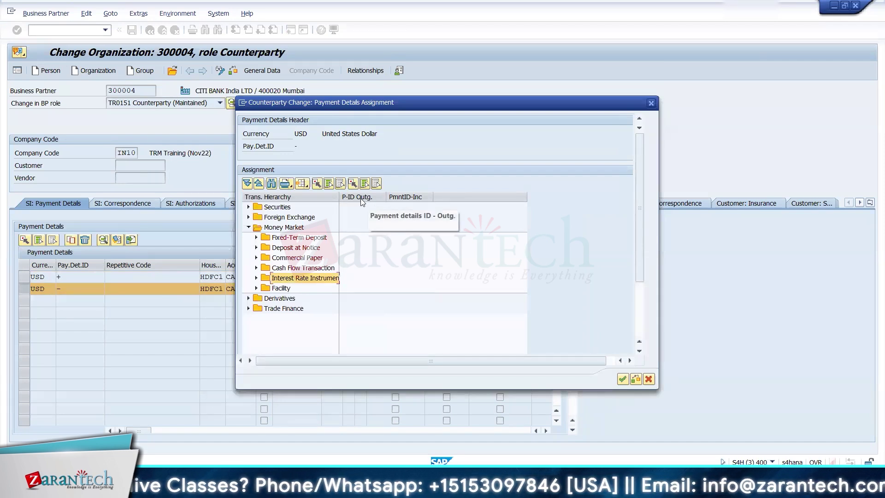
pyautogui.click(317, 185)
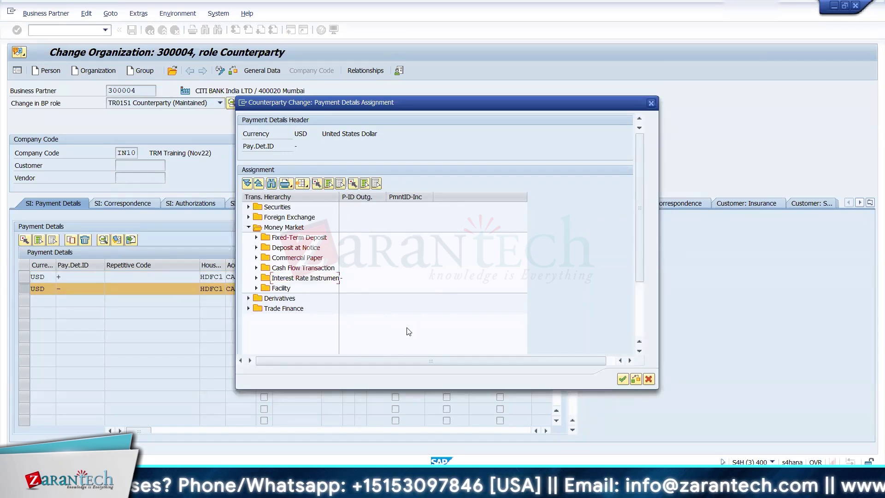
pyautogui.click(623, 379)
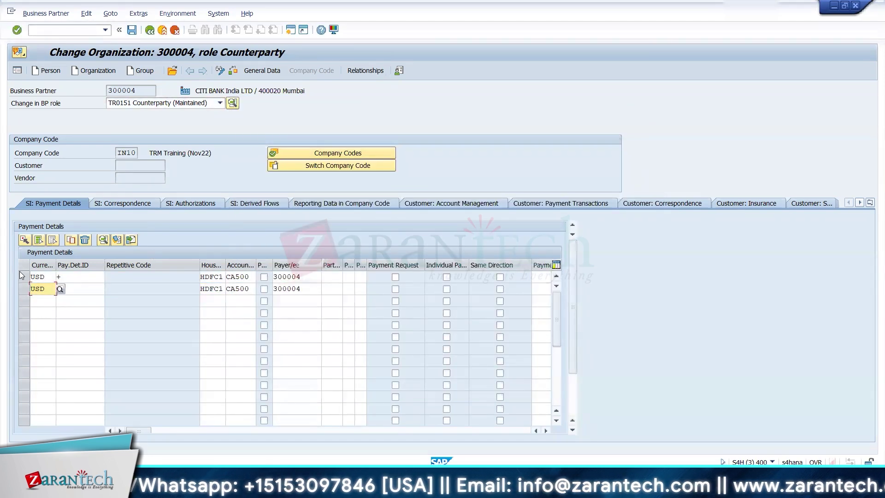
# - Reopen the USD + row's assignment to view the outgoing and incoming payment ID columns, and cancel out of it
pyautogui.click(22, 276)
pyautogui.click(117, 241)
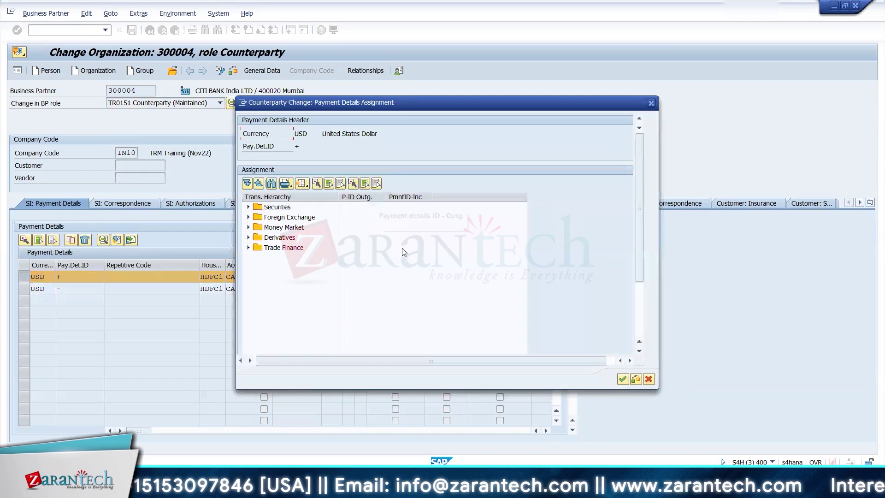
pyautogui.click(647, 378)
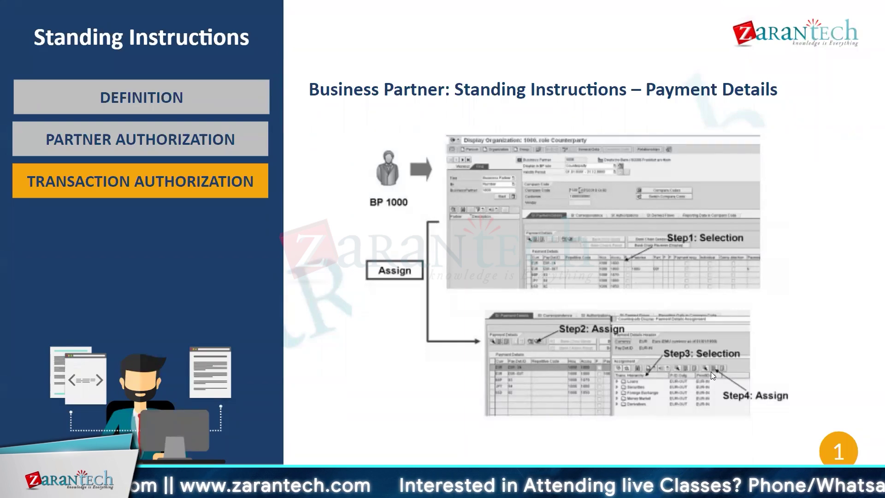
# - Compare the standing instructions slide with the counterparty's payment details and the new loan's payment details in SAP
pyautogui.hotkey('alt', 'Tab')
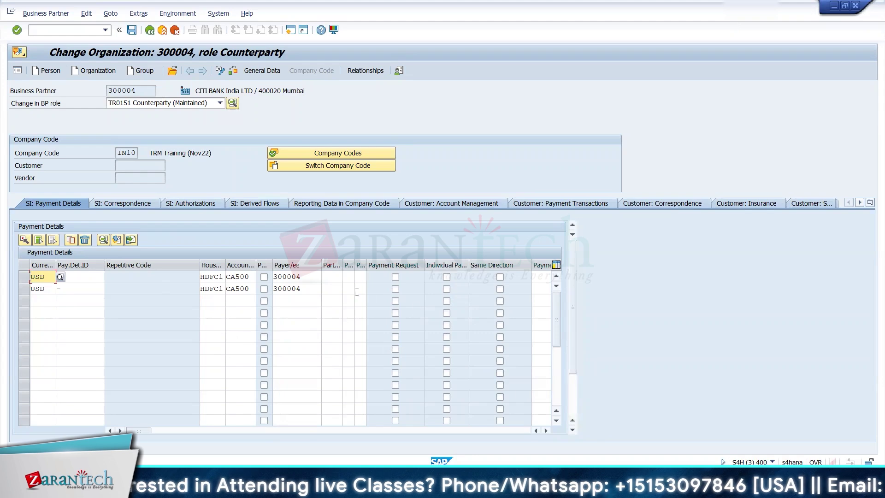
pyautogui.hotkey('alt', 'Tab')
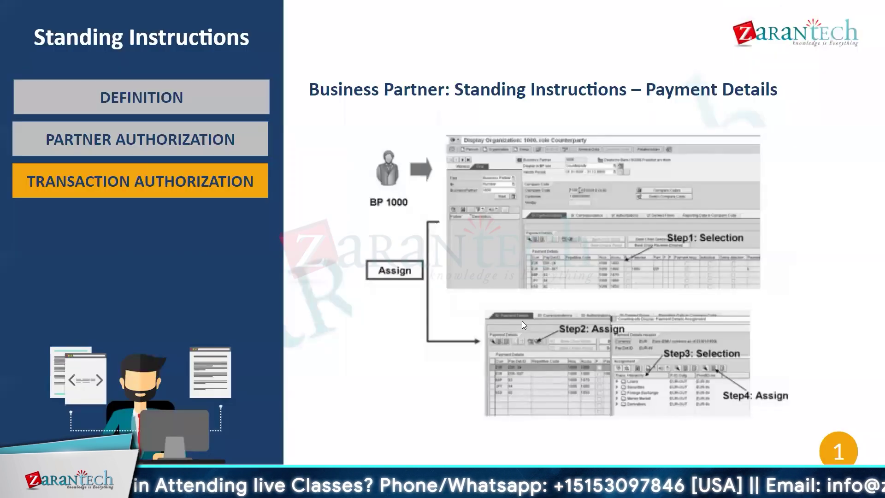
pyautogui.hotkey('alt', 'Tab')
pyautogui.press('alt')
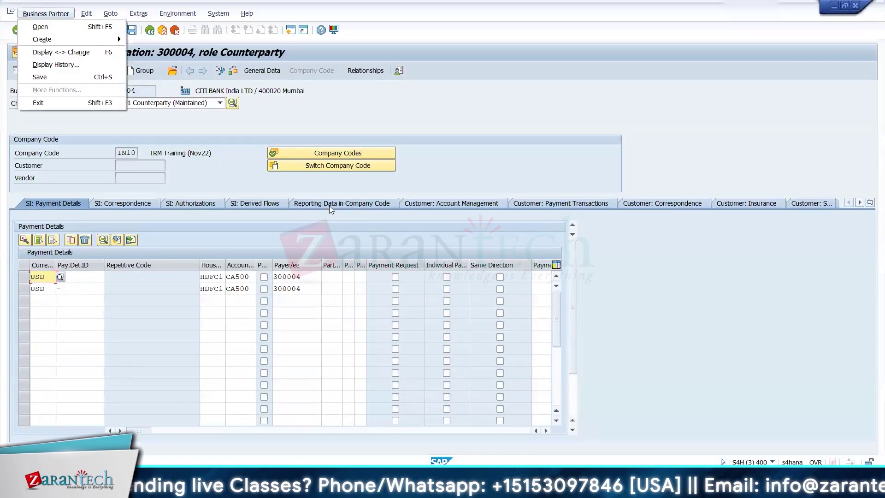
pyautogui.press('Escape')
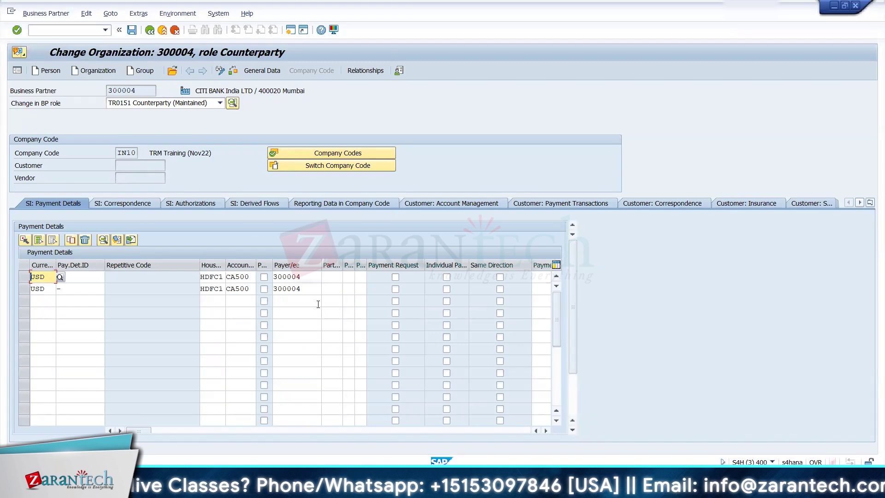
pyautogui.hotkey('alt', 'Tab')
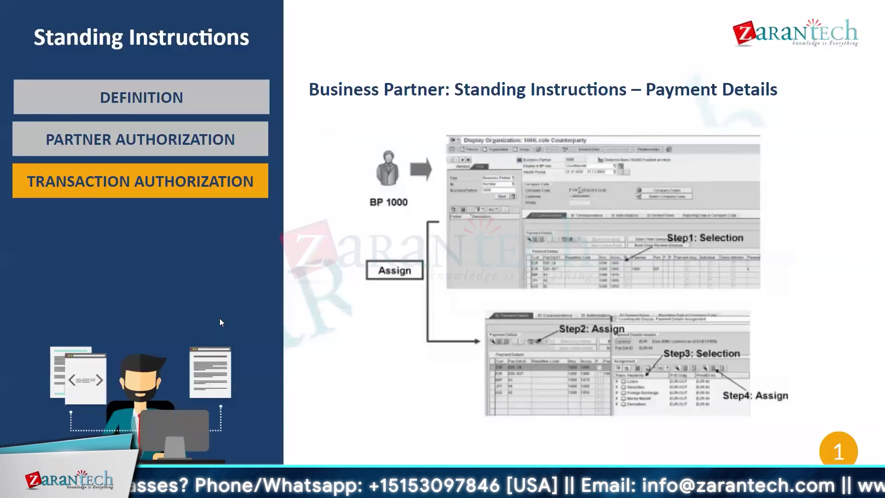
pyautogui.hotkey('alt', 'Tab')
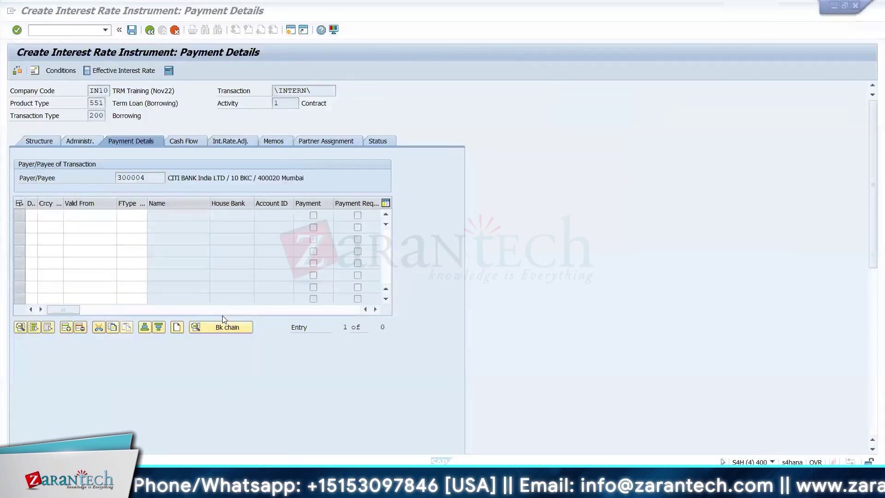
pyautogui.hotkey('alt', 'Tab')
pyautogui.hotkey('alt', 'Tab')
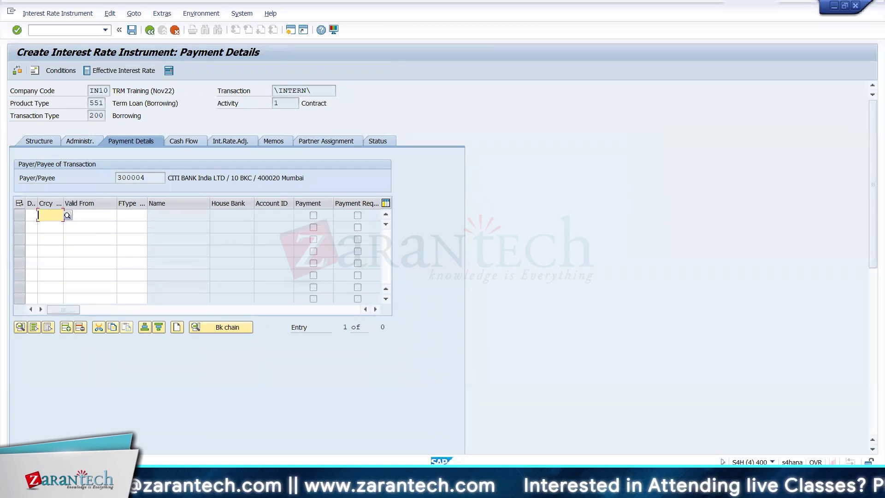
# - Switch to the Excel training workbook and highlight the Bank Setup row, A93:C93, in yellow on the Borrowing sheet
pyautogui.hotkey('alt', 'Tab')
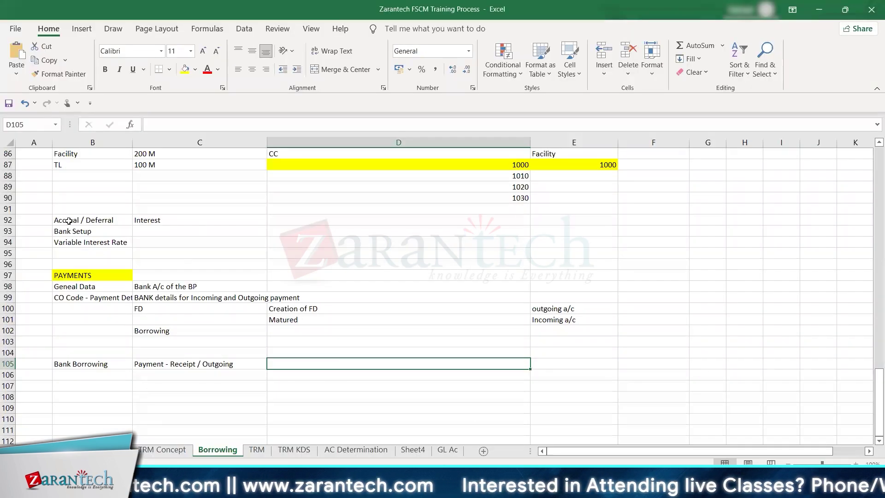
pyautogui.moveTo(43, 230); pyautogui.dragTo(157, 229)
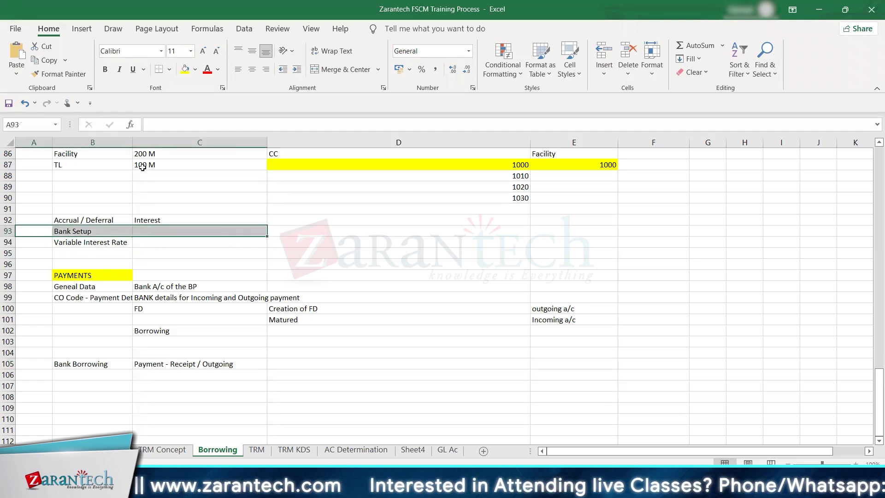
pyautogui.click(187, 74)
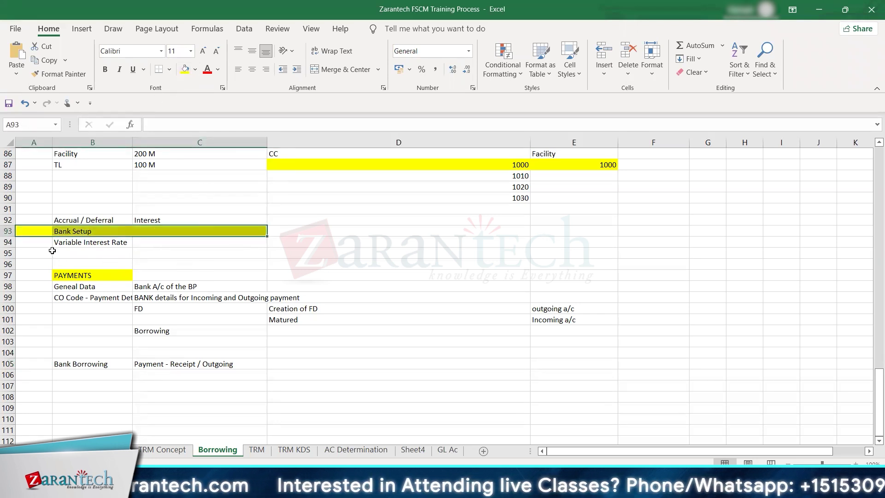
# - Select the Accrual / Deferral and Interest cells, B92:C92, on the Borrowing sheet
pyautogui.moveTo(39, 222); pyautogui.dragTo(177, 220)
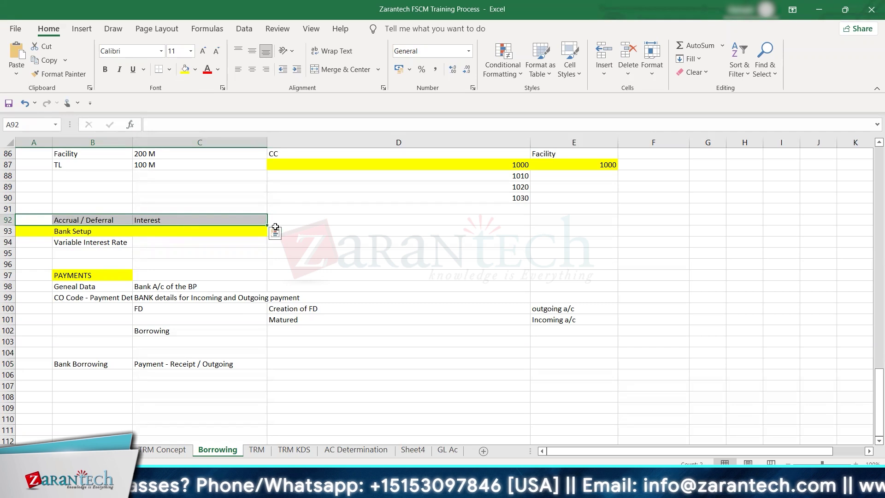
pyautogui.click(292, 218)
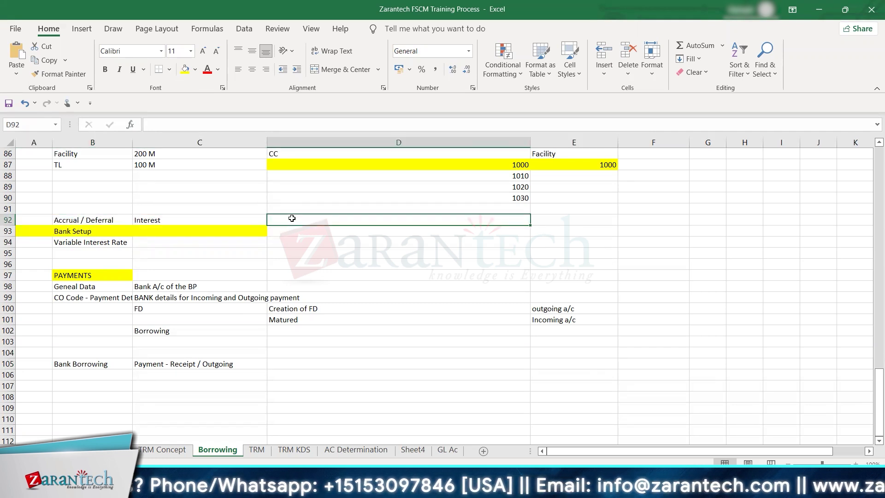
pyautogui.click(75, 219)
pyautogui.hotkey('shift', 'Right')
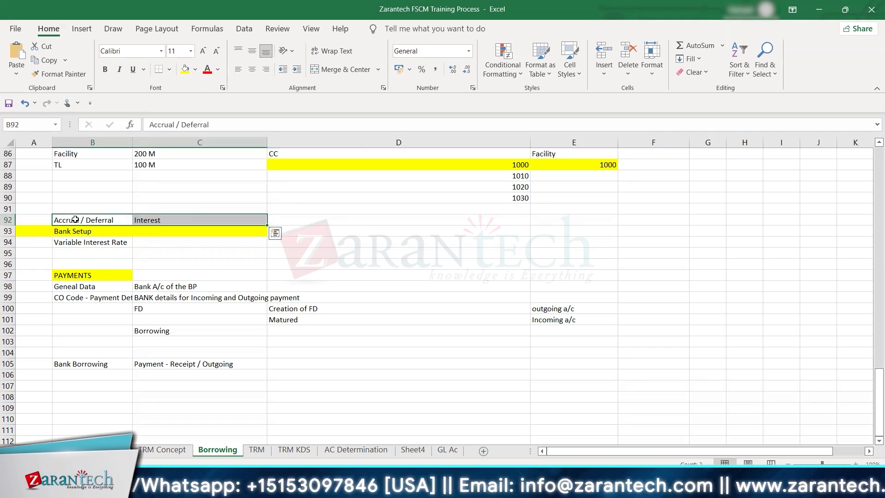
# - Copy the Accrual / Deferral and Interest cells, B92:C92, to B109:C109 on the Borrowing sheet
pyautogui.hotkey('ctrl', 'c')
pyautogui.press('Down')
pyautogui.press('Down')
pyautogui.press('Down')
pyautogui.press('Down')
pyautogui.press('Down')
pyautogui.press('Down')
pyautogui.press('Down')
pyautogui.press('Down')
pyautogui.press('Down')
pyautogui.press('Down')
pyautogui.press('Down')
pyautogui.press('Down')
pyautogui.press('Down')
pyautogui.press('Down')
pyautogui.press('Down')
pyautogui.press('Down')
pyautogui.press('Down')
pyautogui.press('Down')
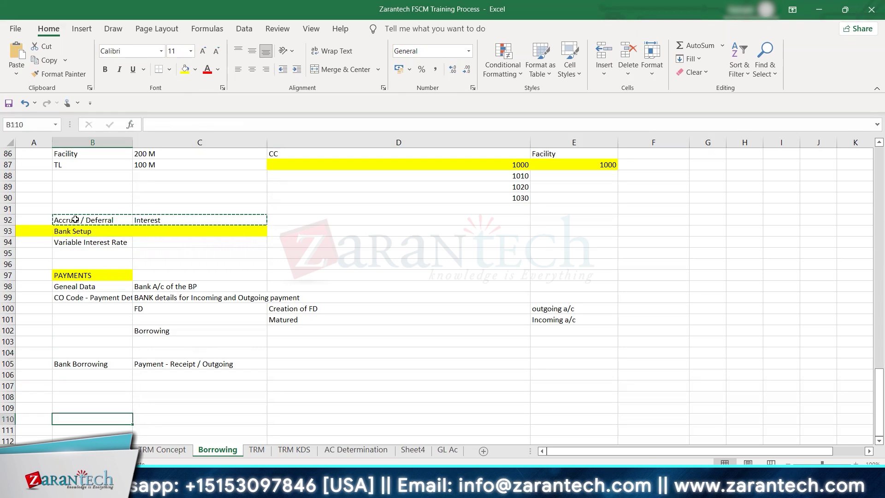
pyautogui.press('Up')
pyautogui.hotkey('ctrl', 'v')
# - Enter "Reset Method" in C110, below the copied Interest cell
pyautogui.press('Right')
pyautogui.press('Right')
pyautogui.press('Down')
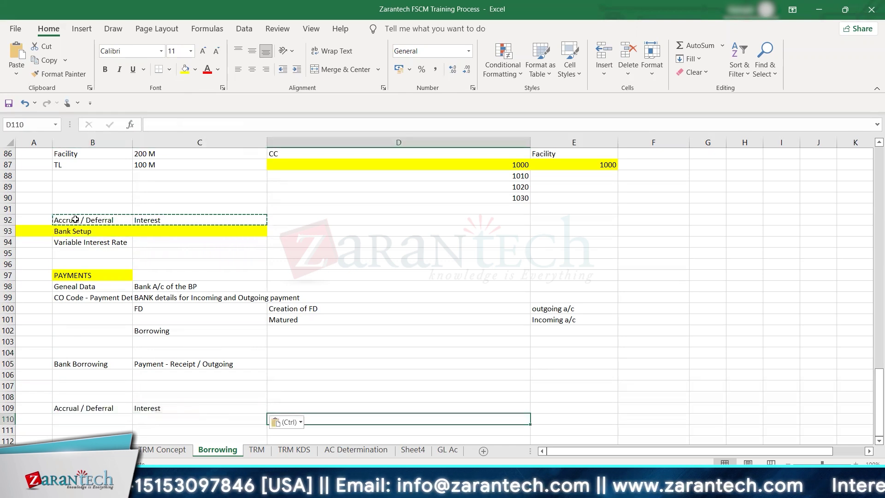
pyautogui.press('Down')
pyautogui.press('Left')
pyautogui.press('Up')
pyautogui.write('Re')
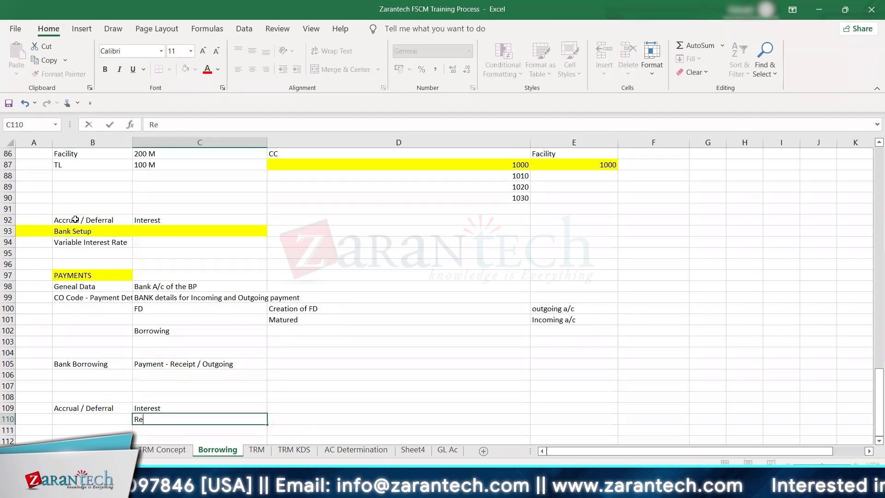
pyautogui.write('set Metho')
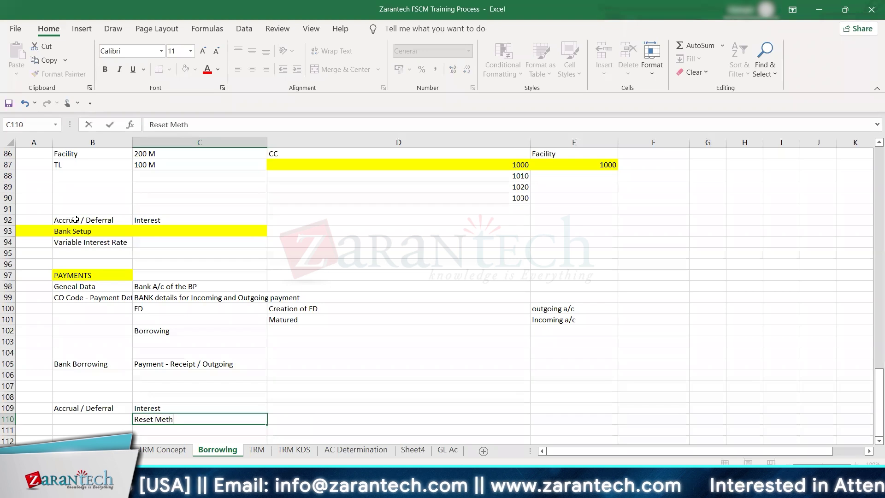
pyautogui.press('BackSpace')
pyautogui.write('od')
pyautogui.press('Tab')
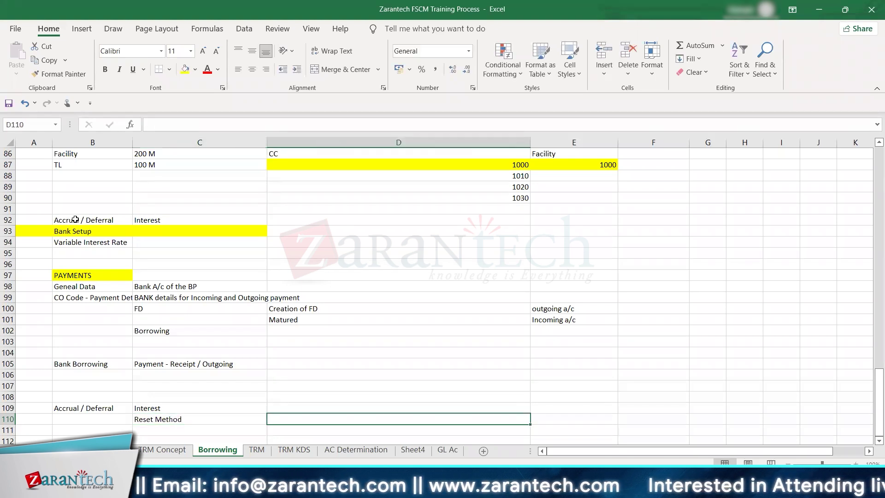
# - Describe the reset method with "Provision of Interest at the month end" in D110 and "Revesal next month day 1" in E110
pyautogui.scroll(-1, 75, 219)
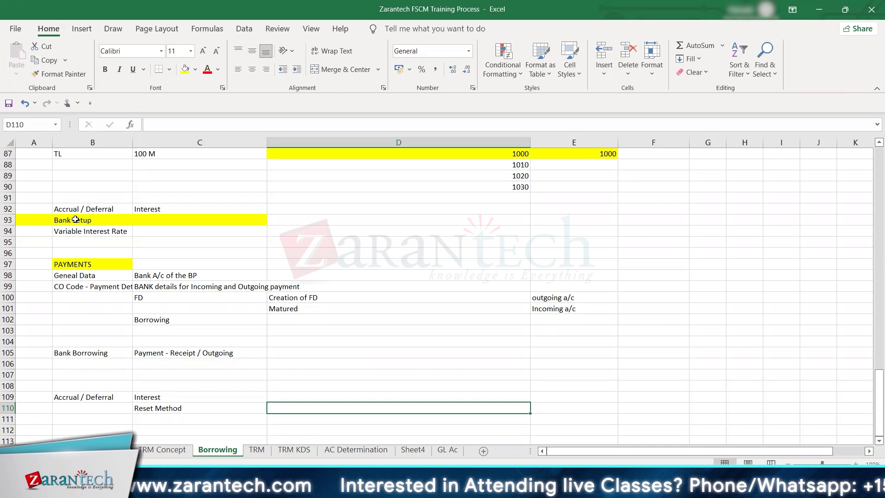
pyautogui.write('Pr')
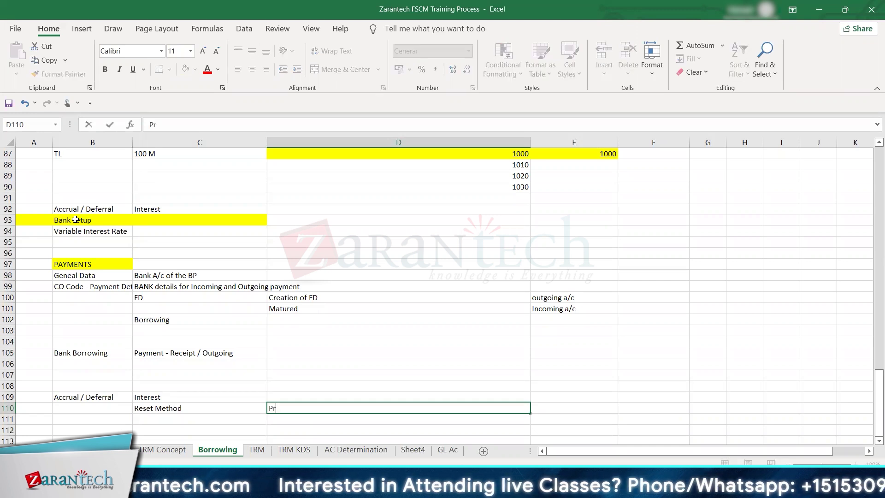
pyautogui.write('ovision of')
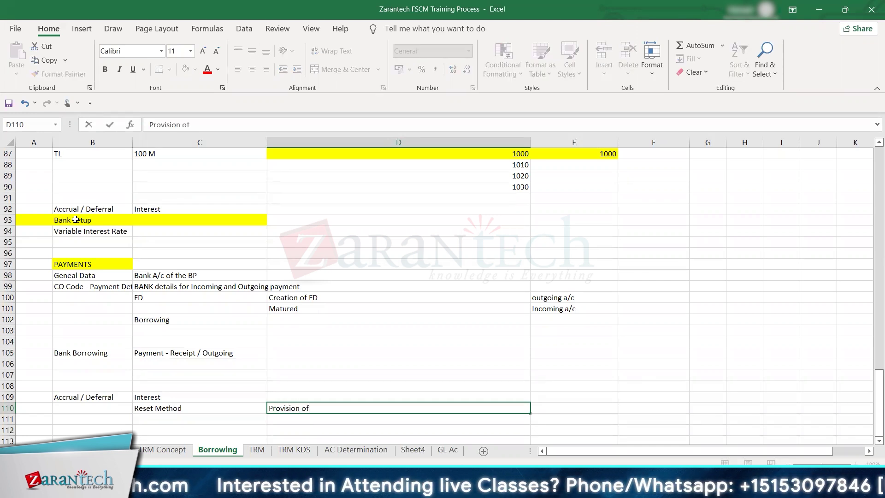
pyautogui.write(' Interes')
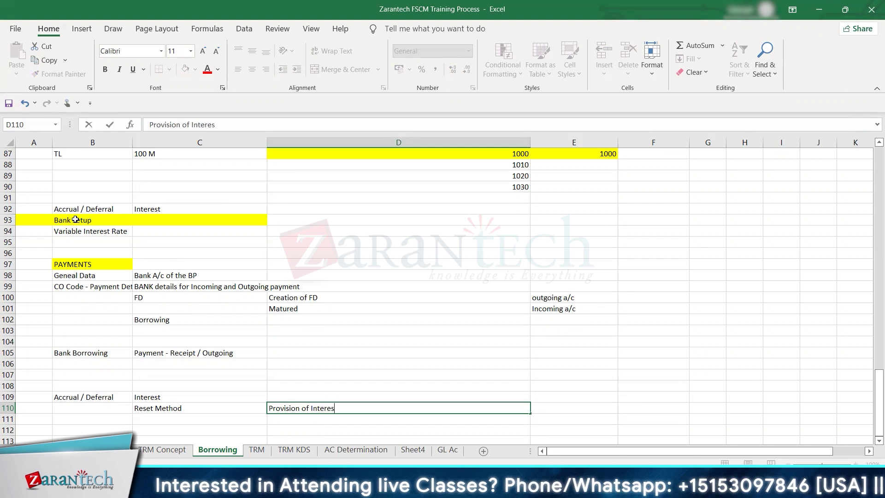
pyautogui.write('t at the month end')
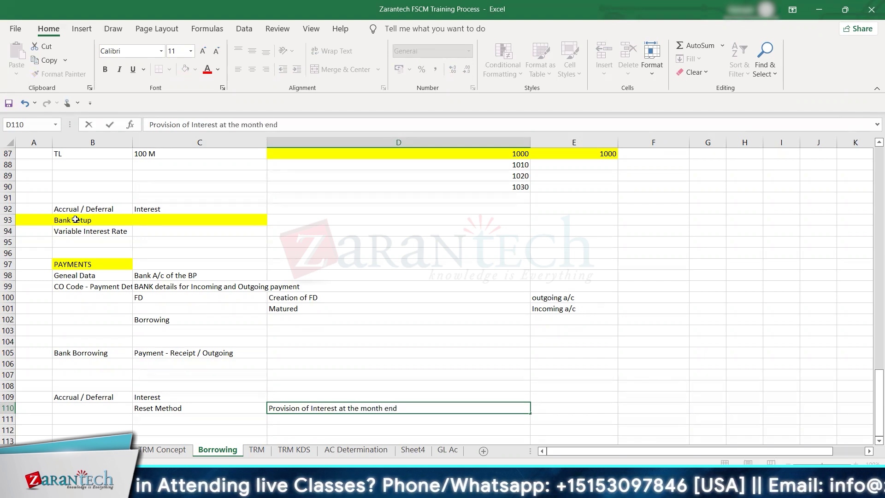
pyautogui.press('Tab')
pyautogui.write('Rev')
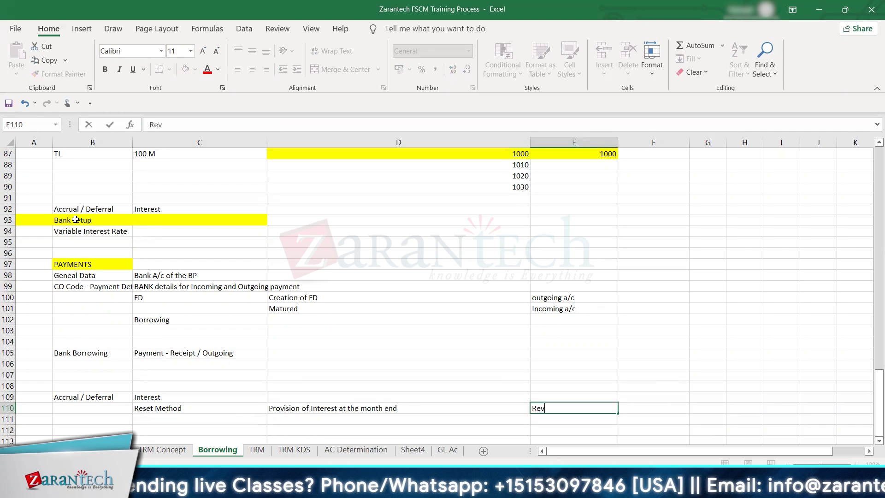
pyautogui.write('esal')
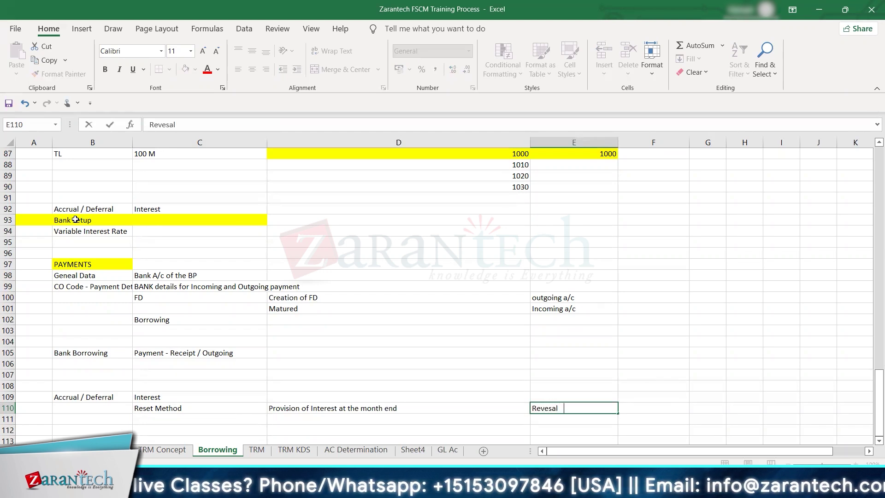
pyautogui.write(' next month')
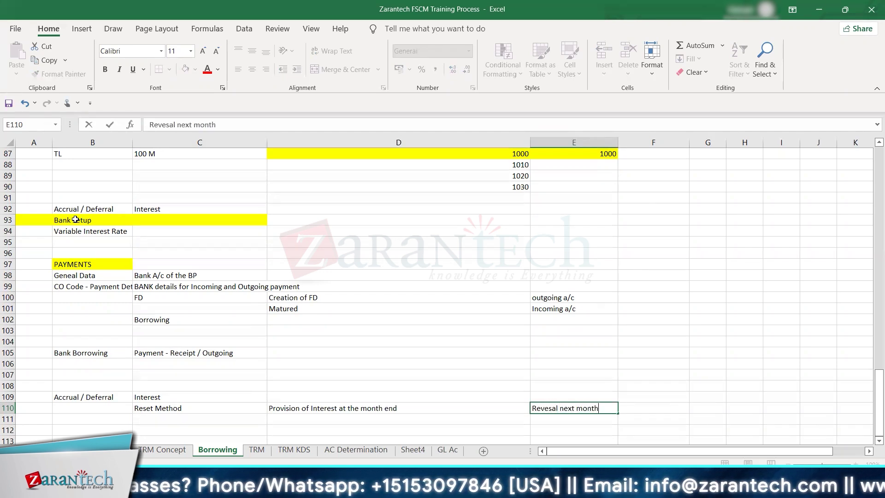
pyautogui.write(' day 1')
pyautogui.press('Return')
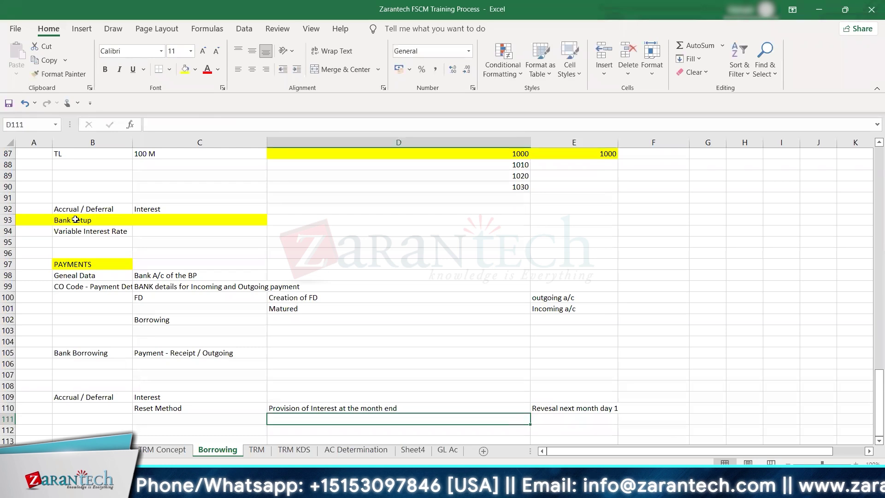
# - Enter "Differential method" in C111, below Reset Method
pyautogui.press('Left')
pyautogui.write('Differential')
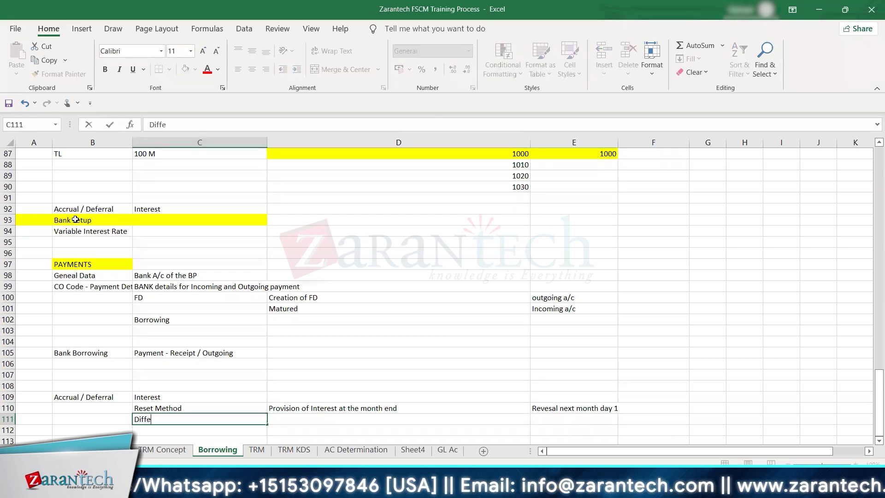
pyautogui.write('meth')
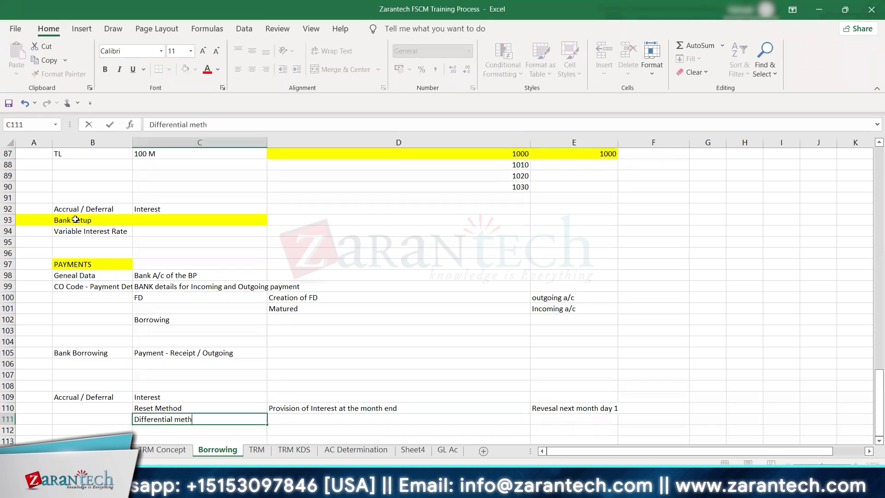
pyautogui.write('od')
pyautogui.press('Tab')
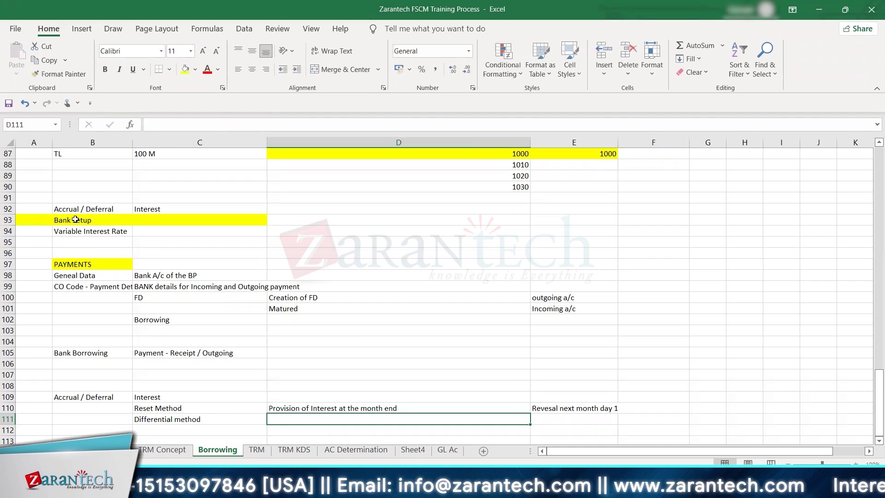
# - Describe the differential method in D111 as "Provision of interest at the month for differentail amout"
pyautogui.write('N')
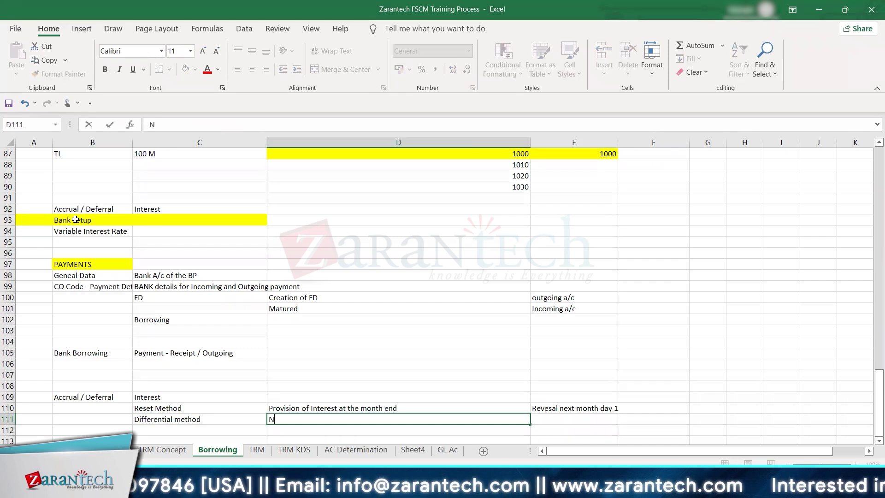
pyautogui.write('o')
pyautogui.press('BackSpace')
pyautogui.press('BackSpace')
pyautogui.write('Prov')
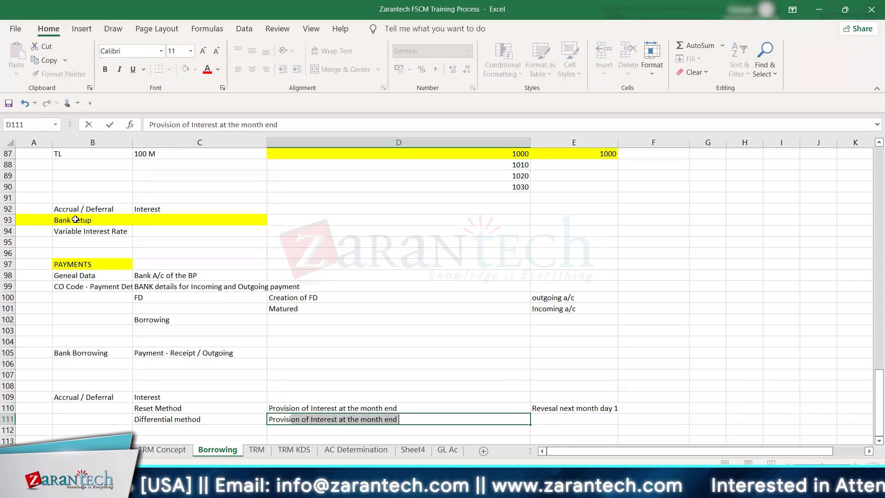
pyautogui.write('ision')
pyautogui.press('BackSpace')
pyautogui.write('of inter')
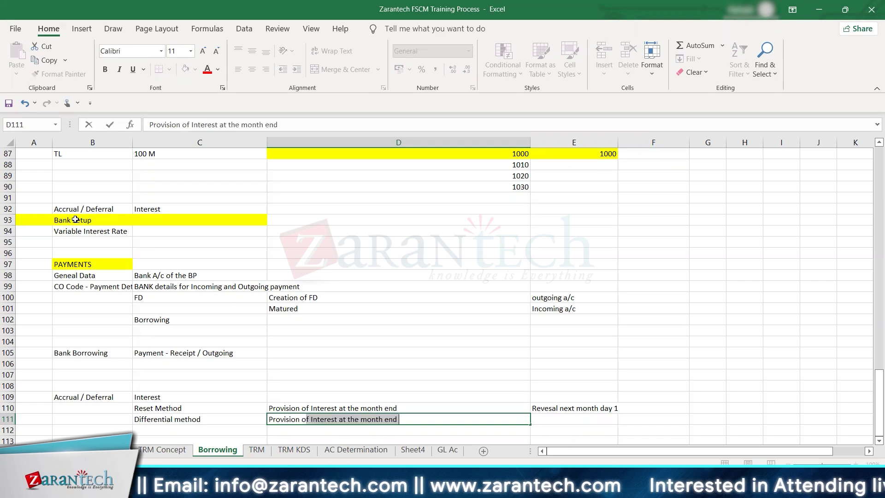
pyautogui.write('est')
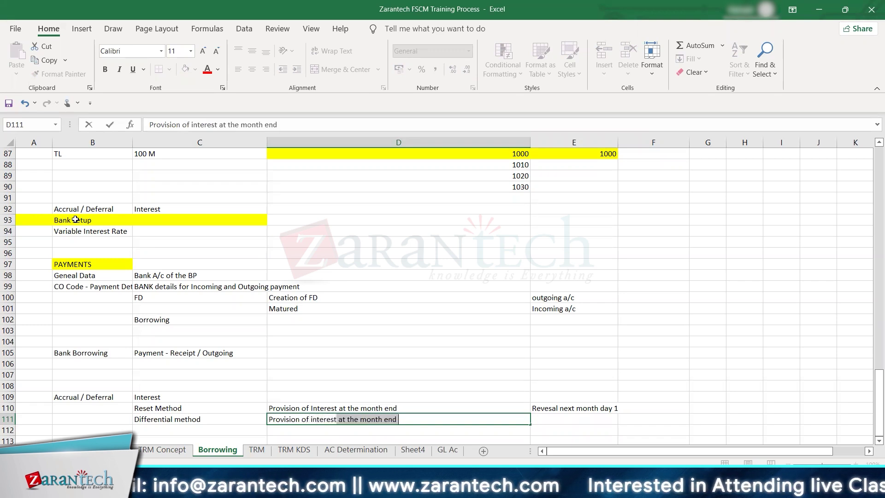
pyautogui.write(' at ')
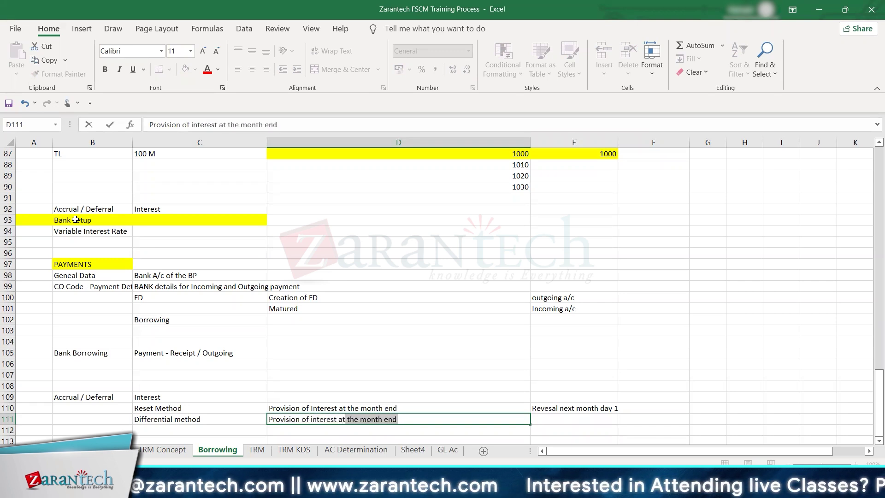
pyautogui.write('thm')
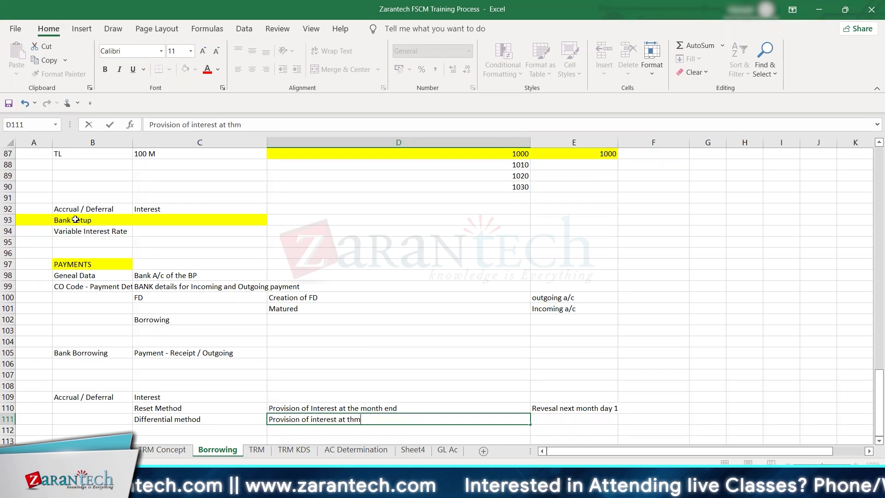
pyautogui.press('BackSpace')
pyautogui.write('e motn')
pyautogui.press('BackSpace')
pyautogui.press('BackSpace')
pyautogui.press('BackSpace')
pyautogui.press('BackSpace')
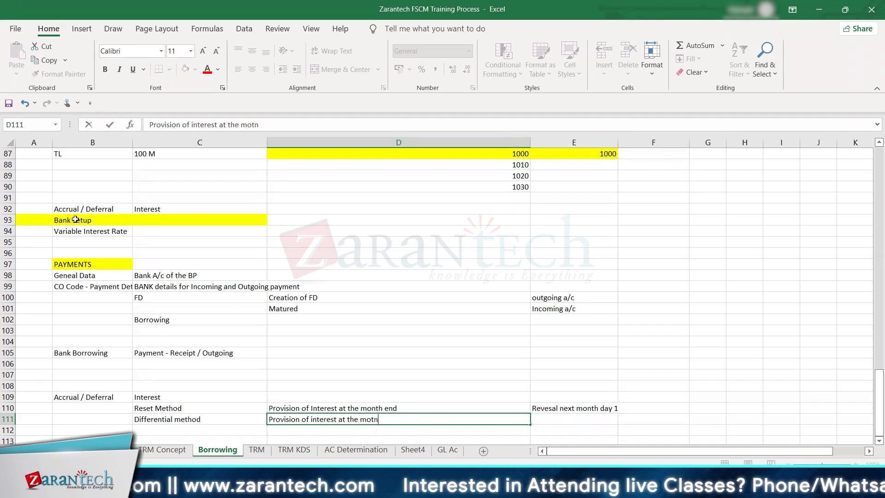
pyautogui.write('nth for di')
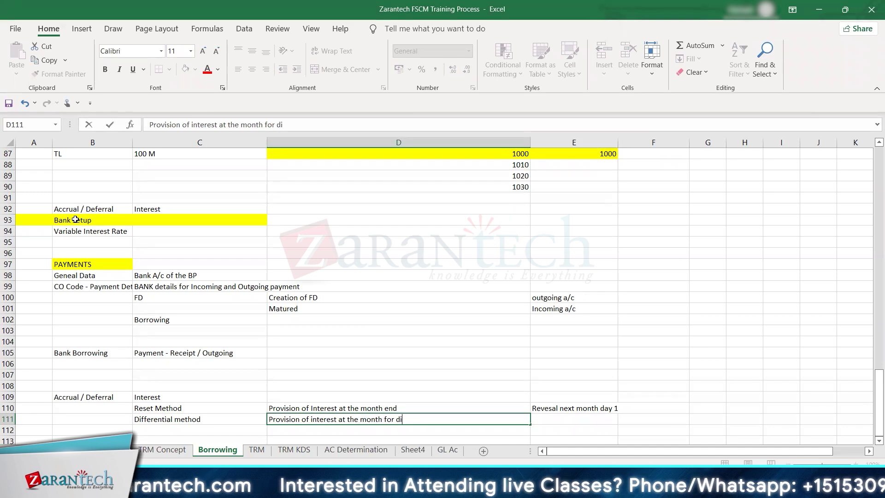
pyautogui.write('fferentai')
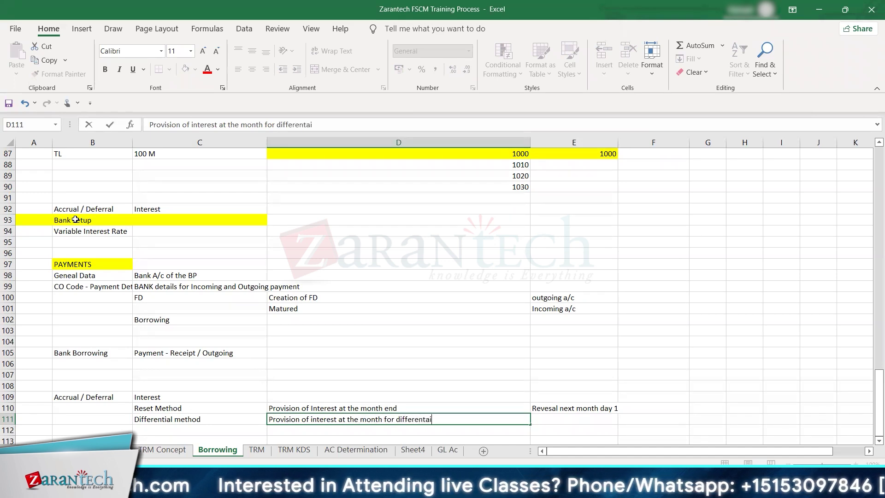
pyautogui.write('l amout')
pyautogui.press('Tab')
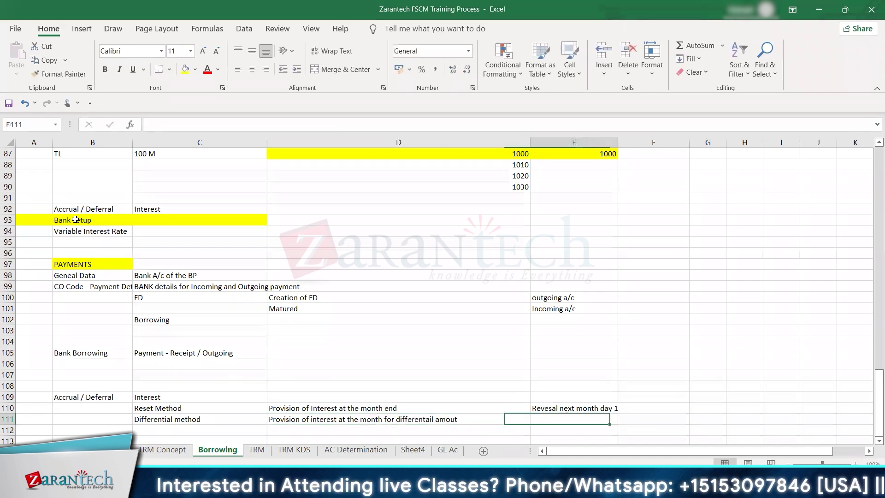
# - Enter "NO REVESAL" in E111 for the differential method
pyautogui.write('NO ')
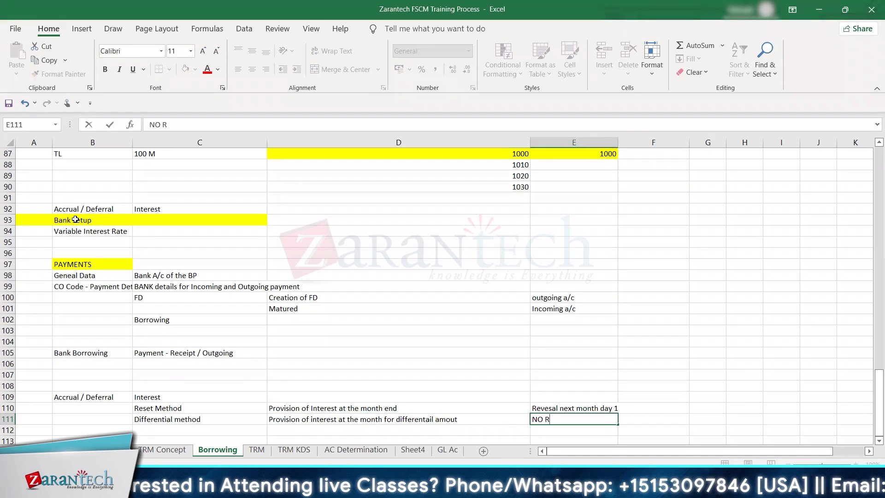
pyautogui.write('REVE')
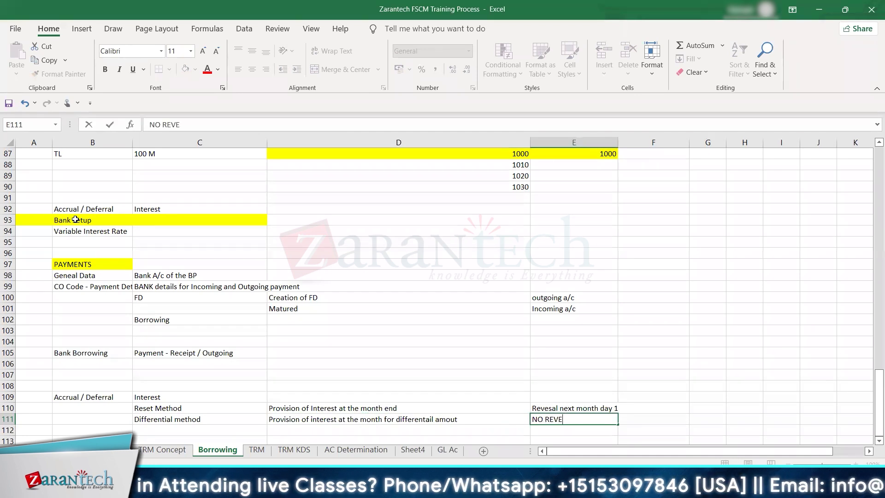
pyautogui.write('SAL')
pyautogui.press('Return')
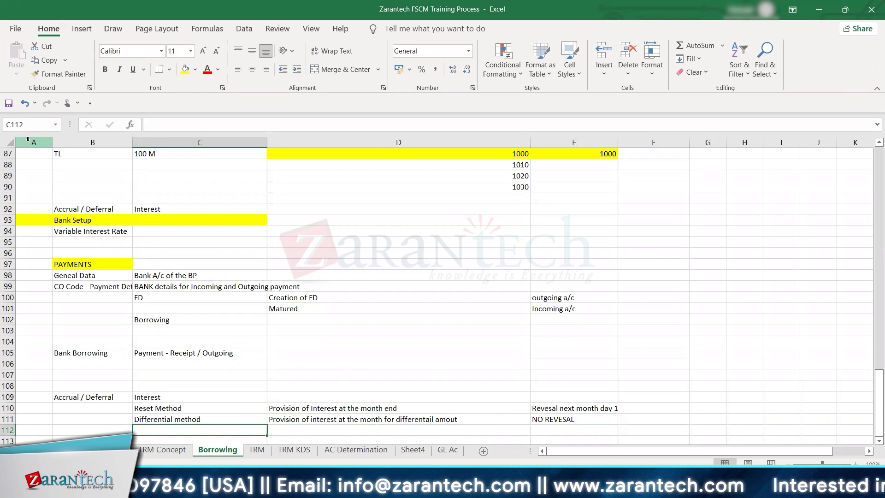
pyautogui.press('Return')
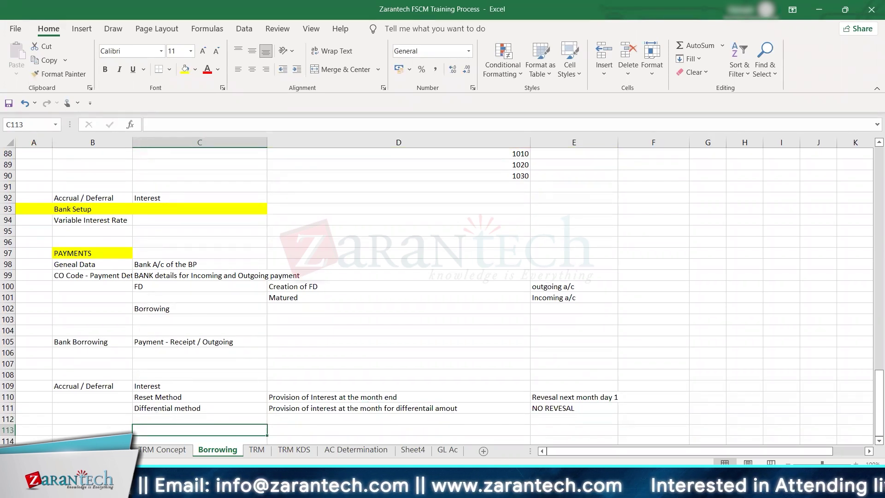
# - Open the TRM KDS sheet and go to the start of the Term Loan (Borrowing) final repayment row, A37
pyautogui.moveTo(569, 487)
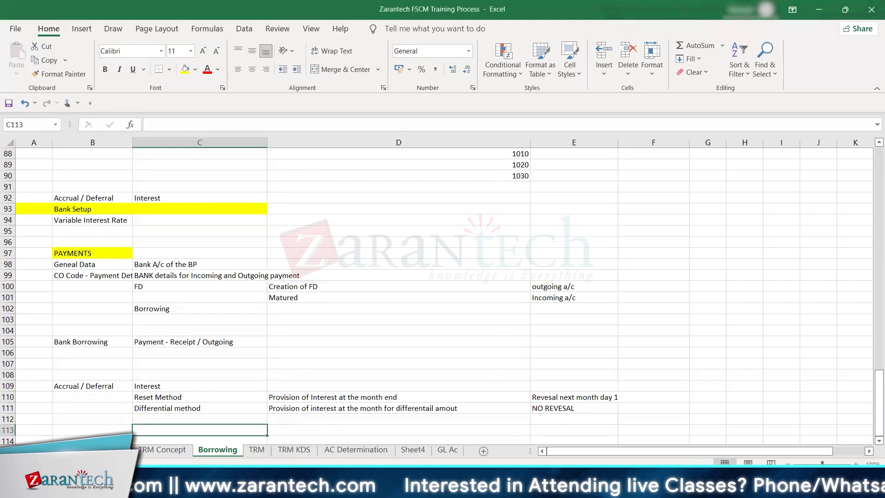
pyautogui.click(295, 450)
pyautogui.click(131, 352)
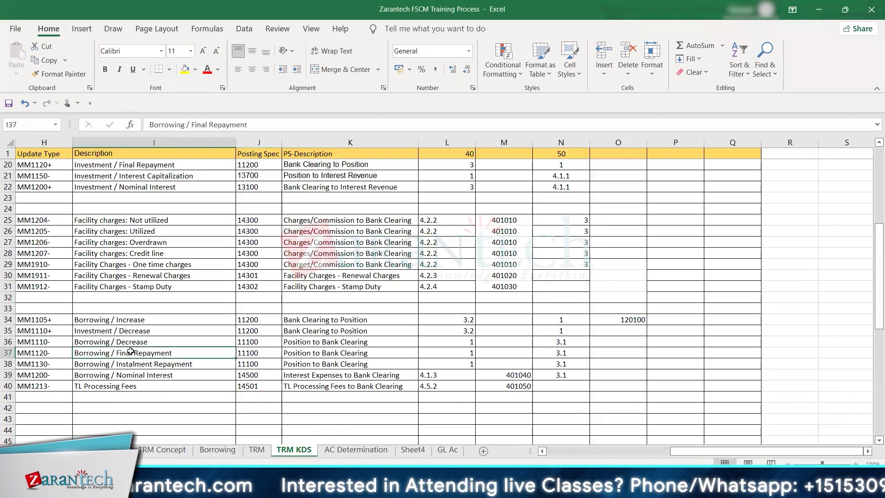
pyautogui.press('Left')
pyautogui.press('Left')
pyautogui.press('Left')
pyautogui.press('Left')
pyautogui.press('Left')
pyautogui.press('Left')
pyautogui.press('Left')
pyautogui.press('Left')
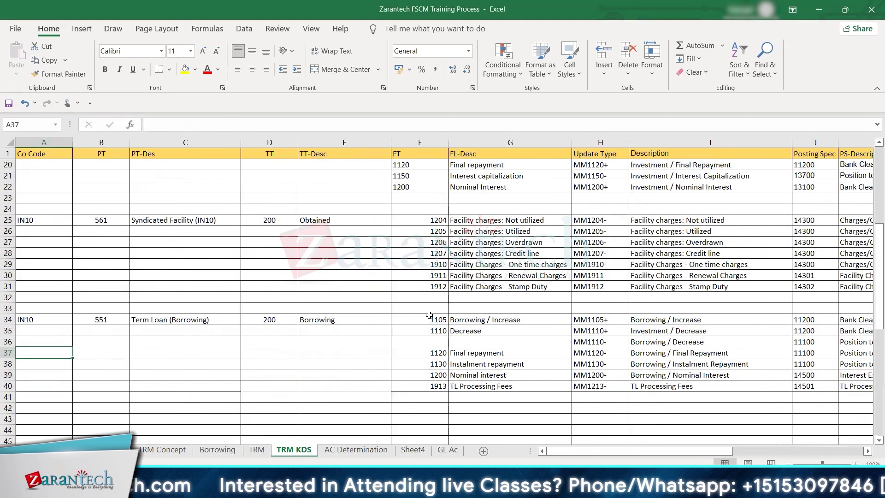
# - Review the term loan's Nominal interest and TL Processing Fees rows from flow type through the posting account columns
pyautogui.click(413, 377)
pyautogui.hotkey('shift', 'Right')
pyautogui.hotkey('shift', 'Up')
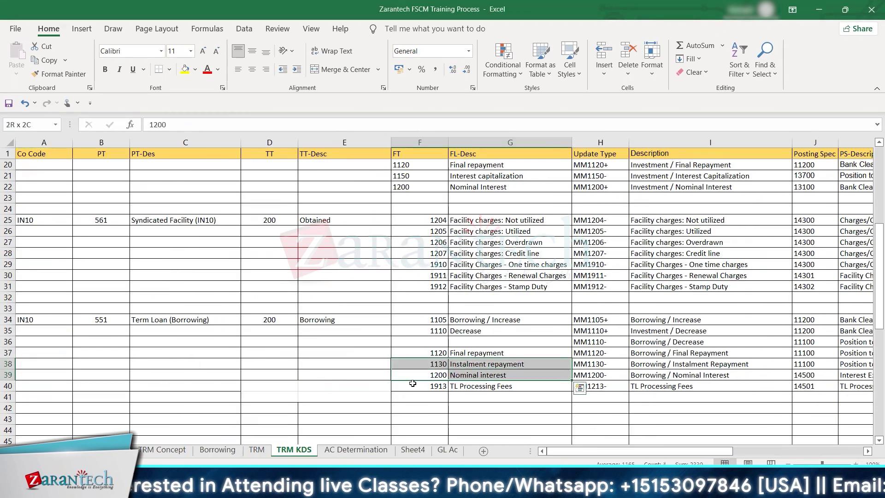
pyautogui.hotkey('shift', 'Down')
pyautogui.hotkey('shift', 'Down')
pyautogui.hotkey('shift', 'Right')
pyautogui.hotkey('shift', 'Right')
pyautogui.hotkey('shift', 'Right')
pyautogui.hotkey('shift', 'Right')
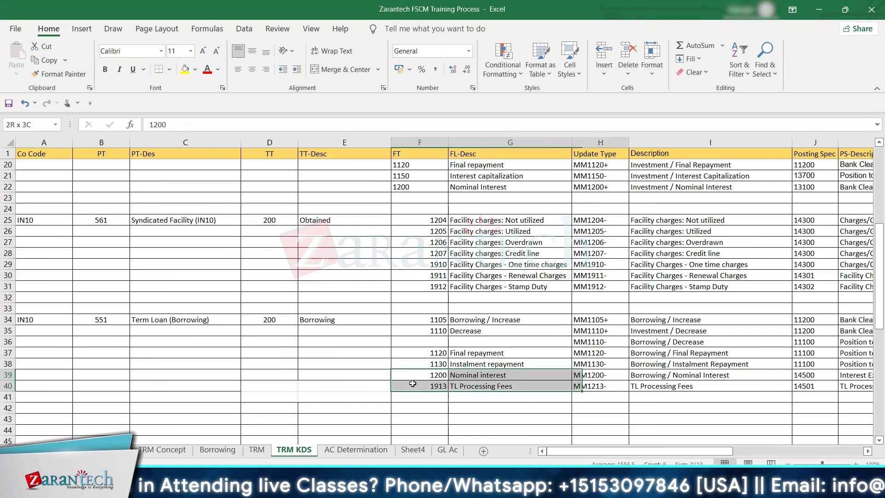
pyautogui.hotkey('shift', 'Right')
pyautogui.hotkey('shift', 'Right')
pyautogui.hotkey('shift', 'Right')
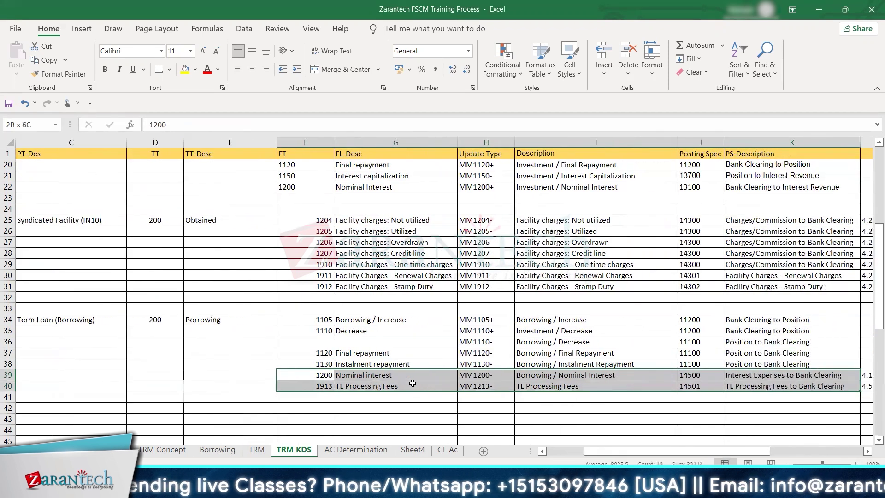
pyautogui.hotkey('shift', 'Right')
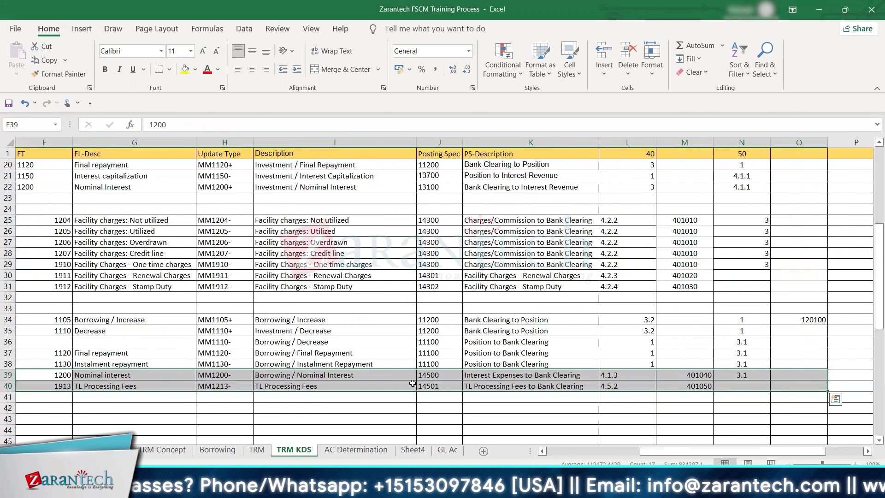
# - Highlight the term loan's Nominal interest row in yellow, from C39 across the posting account columns
pyautogui.press('Left')
pyautogui.press('Left')
pyautogui.press('Left')
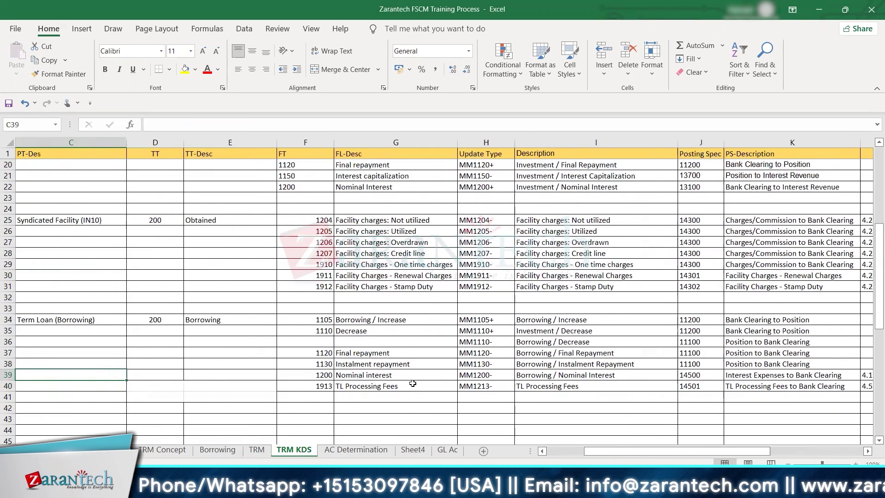
pyautogui.hotkey('shift', 'Right')
pyautogui.hotkey('shift', 'Right')
pyautogui.hotkey('shift', 'Right')
pyautogui.hotkey('shift', 'Right')
pyautogui.hotkey('shift', 'Right')
pyautogui.hotkey('shift', 'Right')
pyautogui.hotkey('shift', 'Right')
pyautogui.hotkey('shift', 'Right')
pyautogui.hotkey('shift', 'Right')
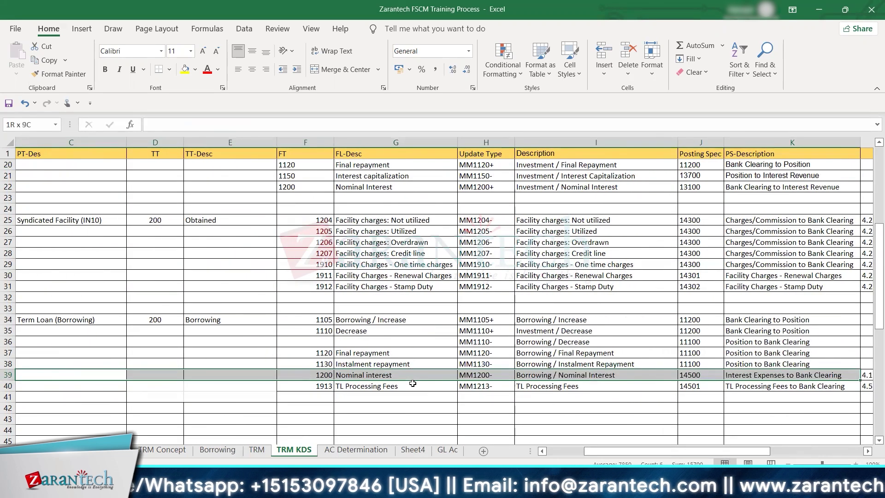
pyautogui.hotkey('shift', 'Right')
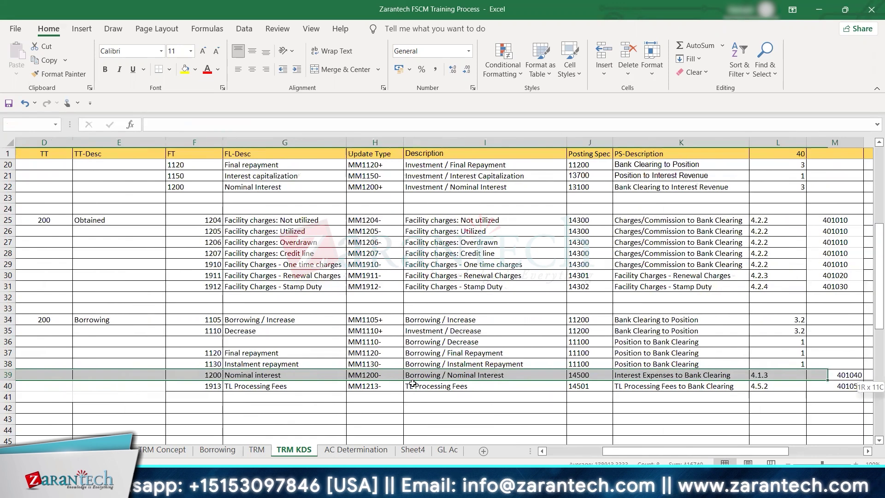
pyautogui.hotkey('shift', 'Right')
pyautogui.hotkey('shift', 'Right')
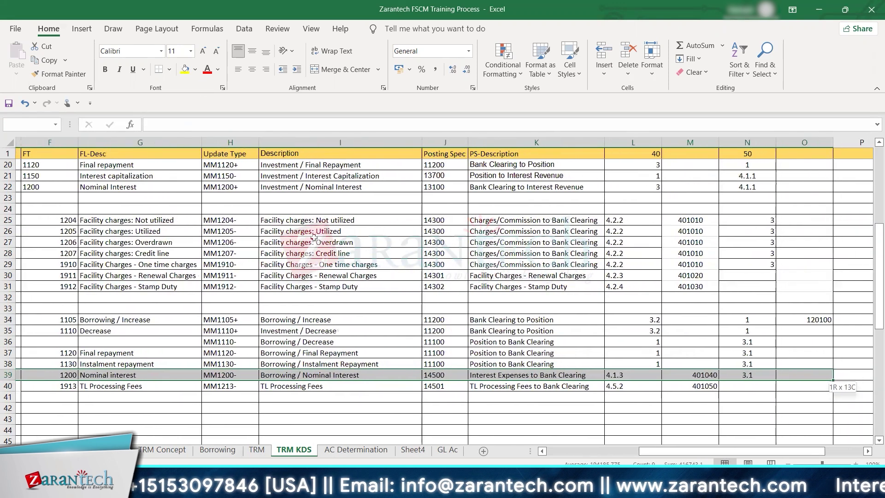
pyautogui.hotkey('shift', 'Right')
pyautogui.press('F4')
# - Switch to the SAP session assigning G/L accounts to account symbols and return to the IMG structure
pyautogui.hotkey('alt', 'Tab')
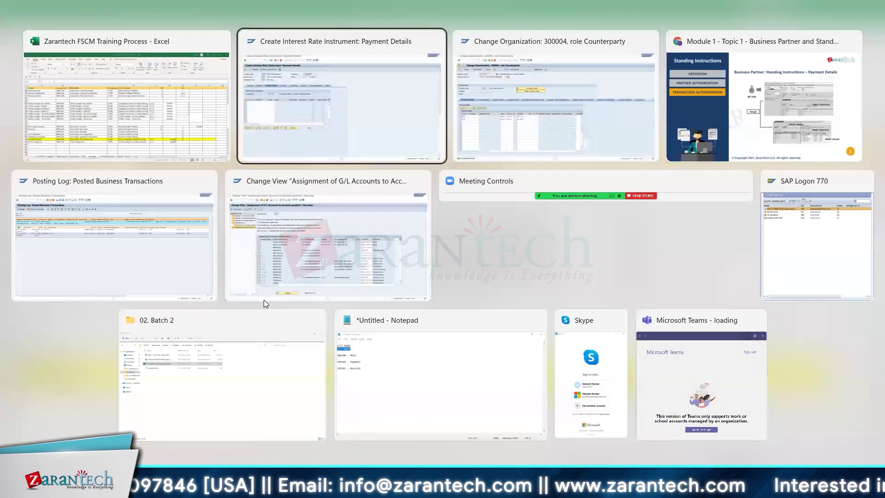
pyautogui.hotkey('alt', 'Tab')
pyautogui.hotkey('alt', 'Tab')
pyautogui.hotkey('alt', 'Tab')
pyautogui.hotkey('alt', 'Tab')
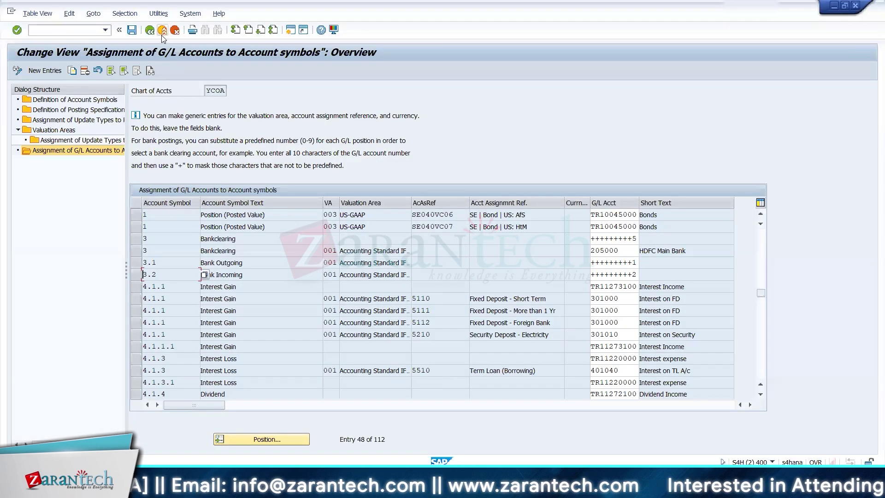
pyautogui.click(162, 32)
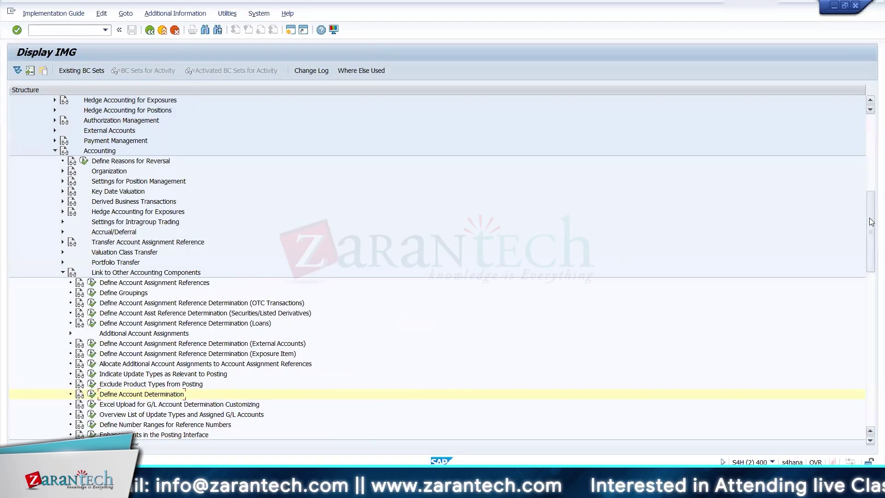
# - Open Define Flow Types - MM Transactions under Money Market, Transaction Management, Flow Types
pyautogui.moveTo(871, 225); pyautogui.dragTo(872, 318)
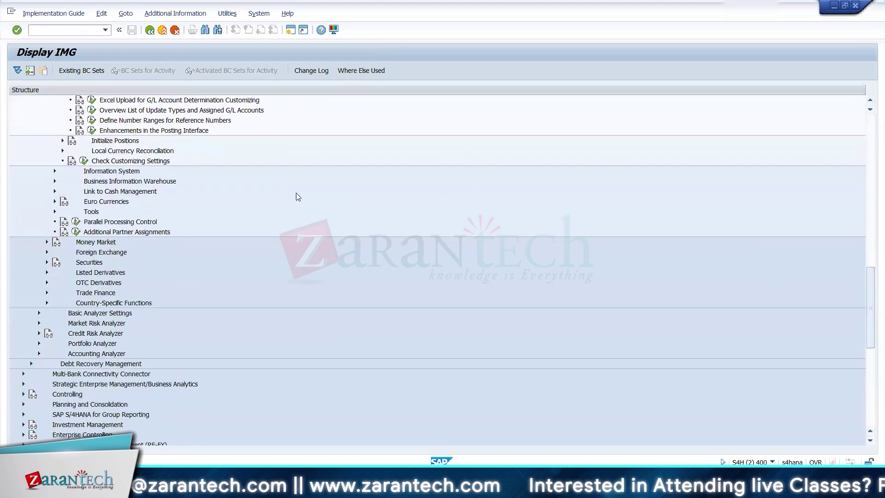
pyautogui.click(47, 242)
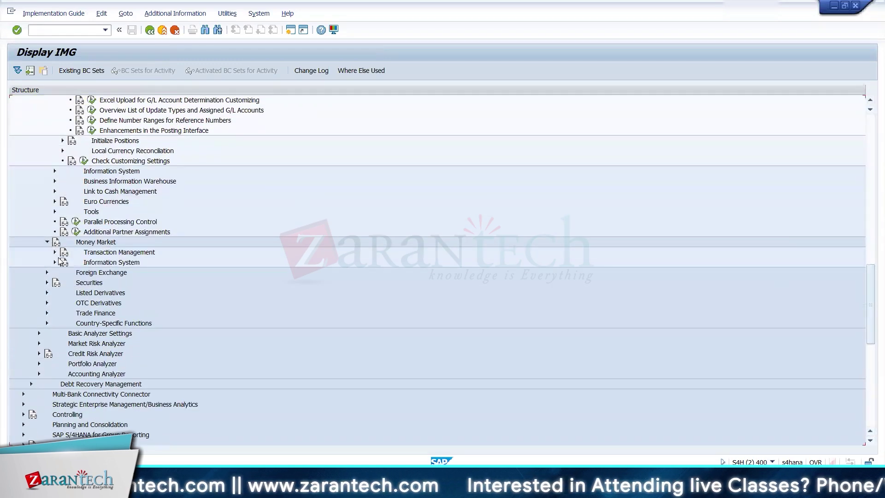
pyautogui.click(55, 252)
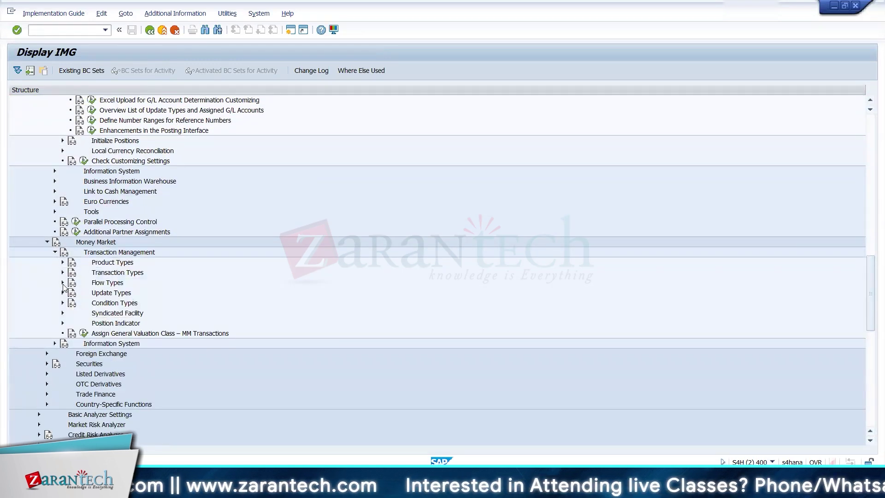
pyautogui.click(62, 283)
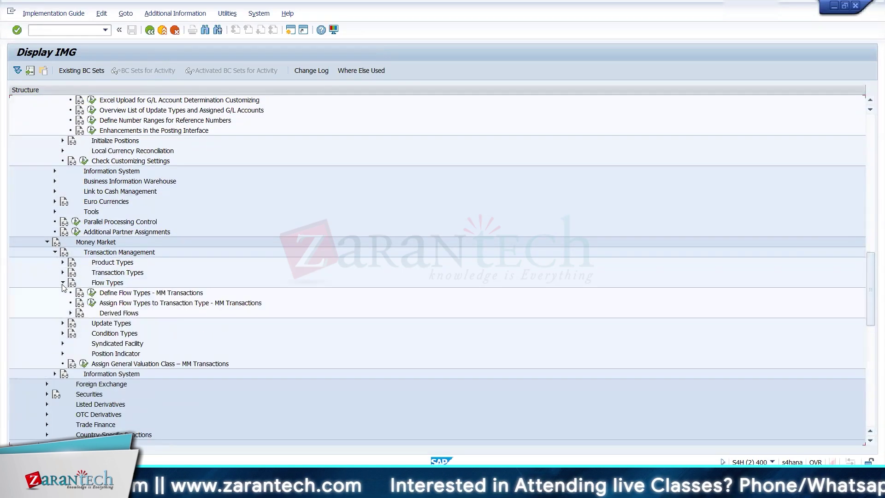
pyautogui.click(92, 292)
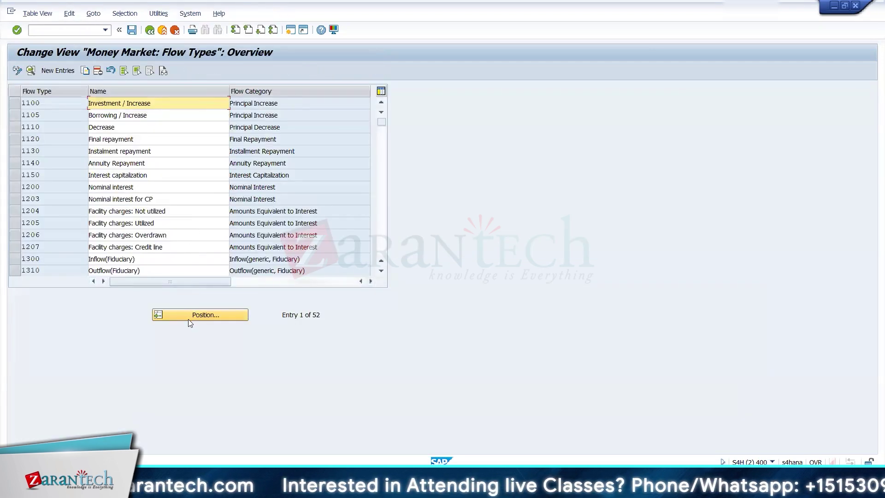
# - Find flow type 1200, inspect its accrual/deferral relevance in the details, and return to the IMG structure
pyautogui.click(188, 319)
pyautogui.write('1200')
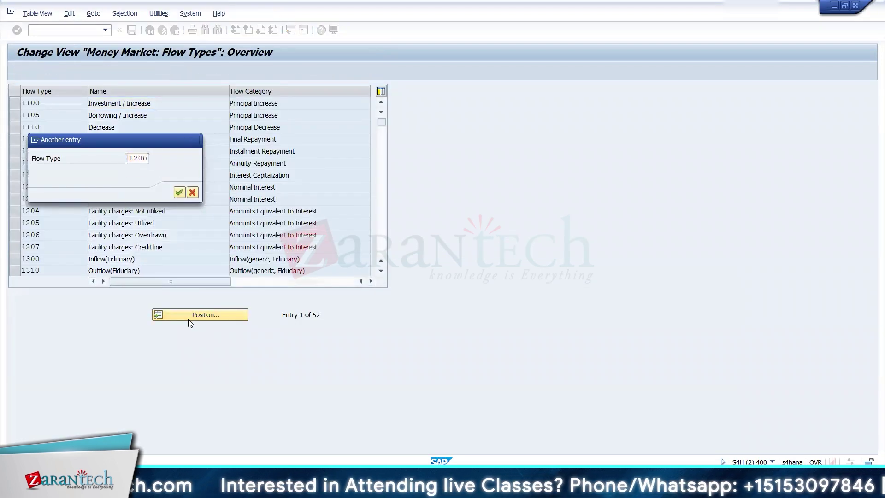
pyautogui.press('Return')
pyautogui.doubleClick(144, 108)
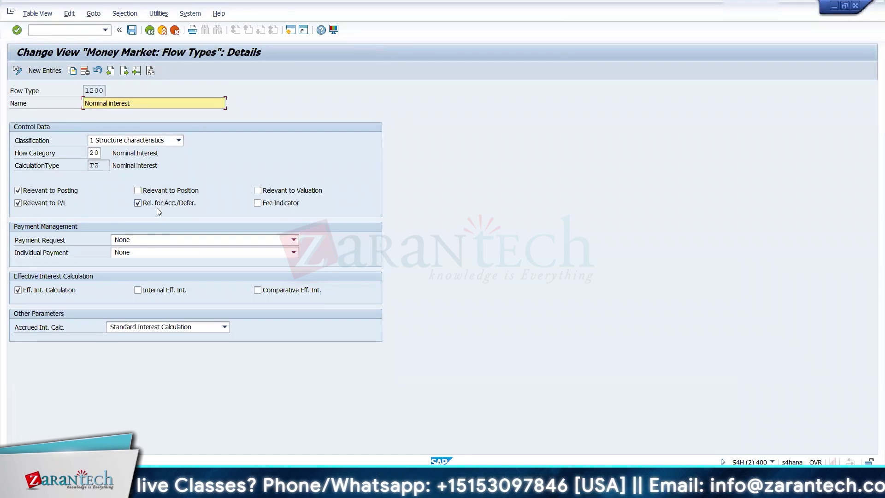
pyautogui.click(154, 32)
pyautogui.click(154, 32)
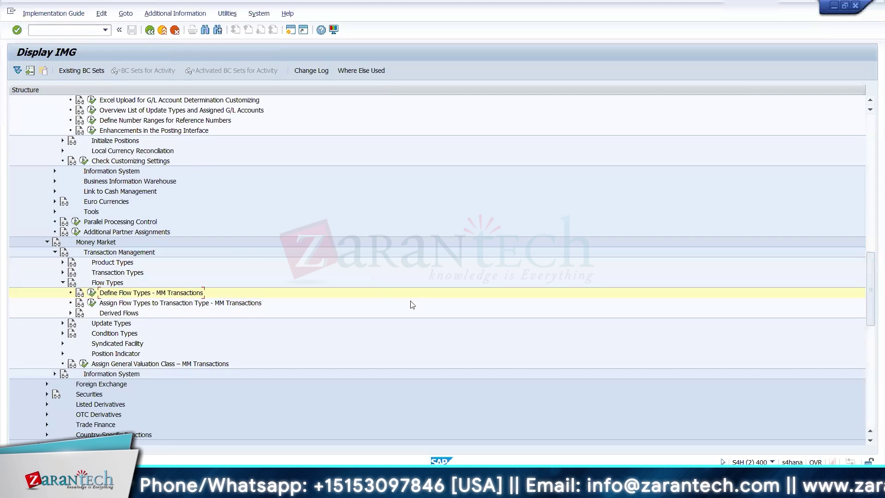
# - Open Assign Update Types for Accrual/Deferral under Accounting and display the update types for product type 511, Fixed Deposit with Bank
pyautogui.moveTo(870, 298); pyautogui.dragTo(862, 225)
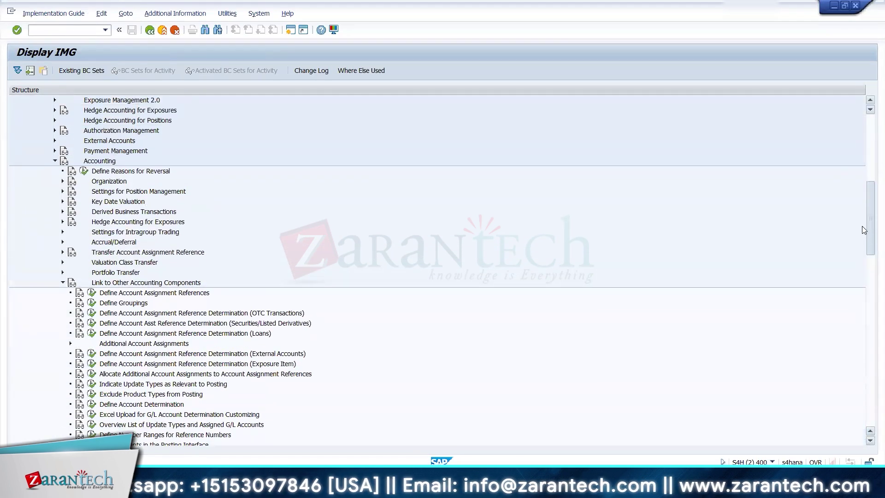
pyautogui.click(63, 242)
pyautogui.click(70, 252)
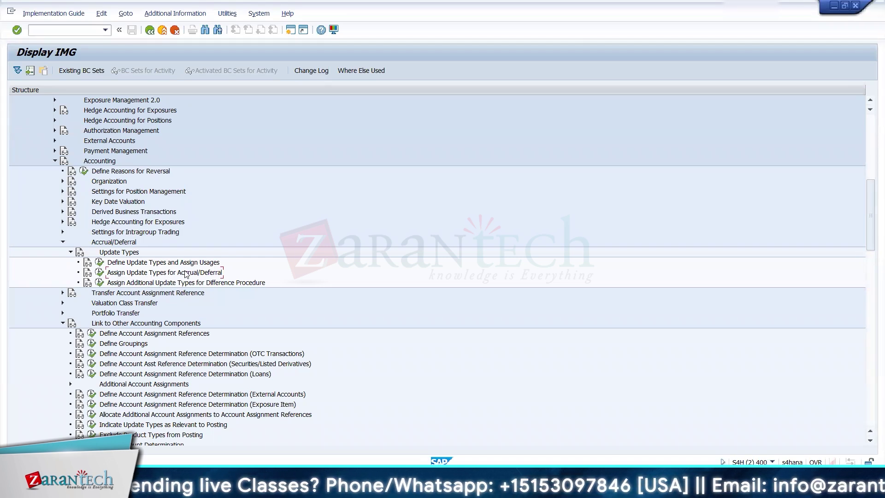
pyautogui.click(99, 273)
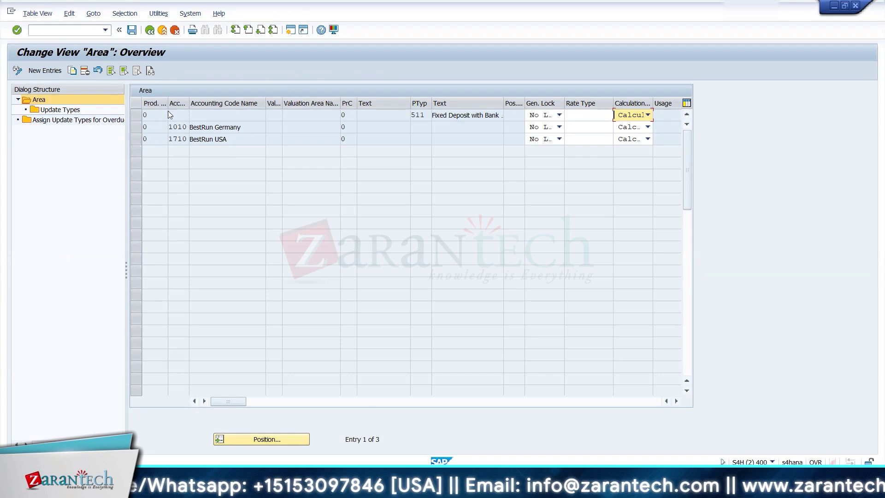
pyautogui.click(136, 115)
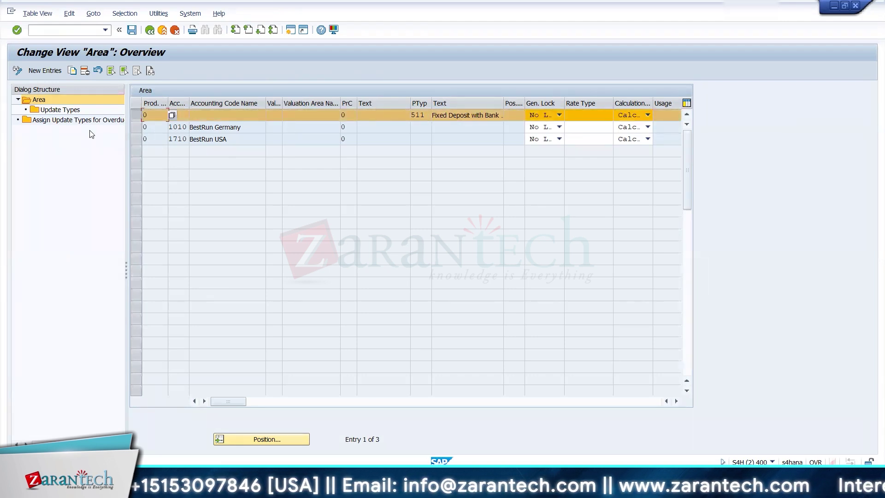
pyautogui.doubleClick(76, 110)
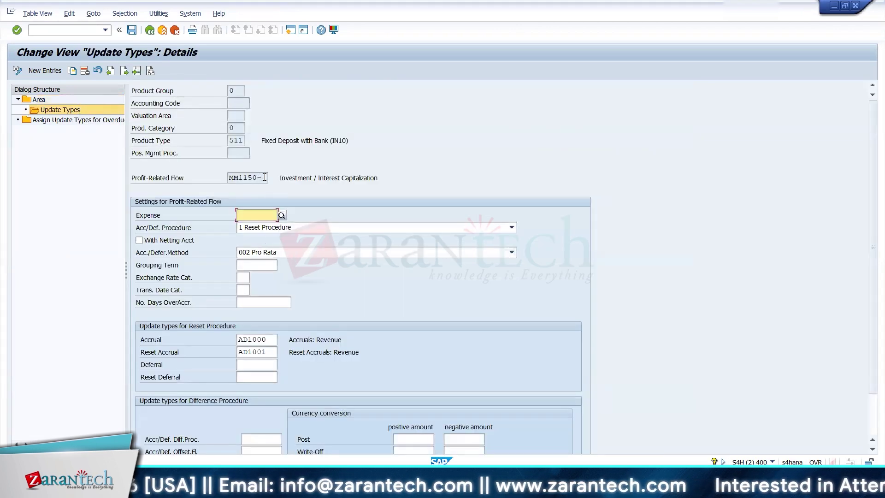
# - Review product type 511's profit-related flow and its reset and difference procedure update types, and return to the update types overview
pyautogui.moveTo(265, 176); pyautogui.dragTo(224, 173)
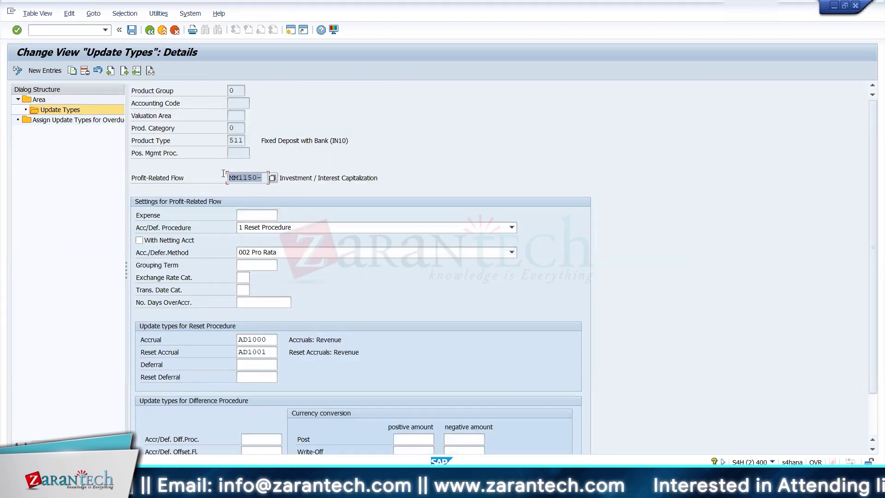
pyautogui.click(215, 184)
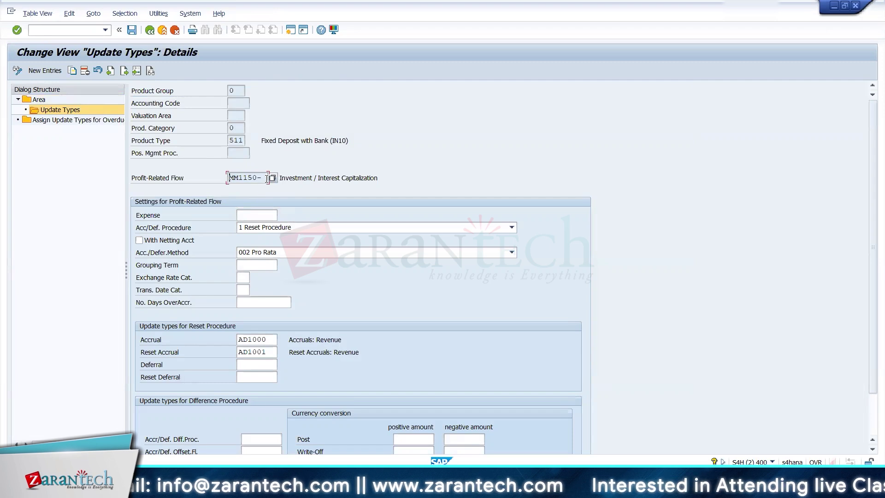
pyautogui.moveTo(266, 178); pyautogui.dragTo(230, 178)
pyautogui.click(229, 178)
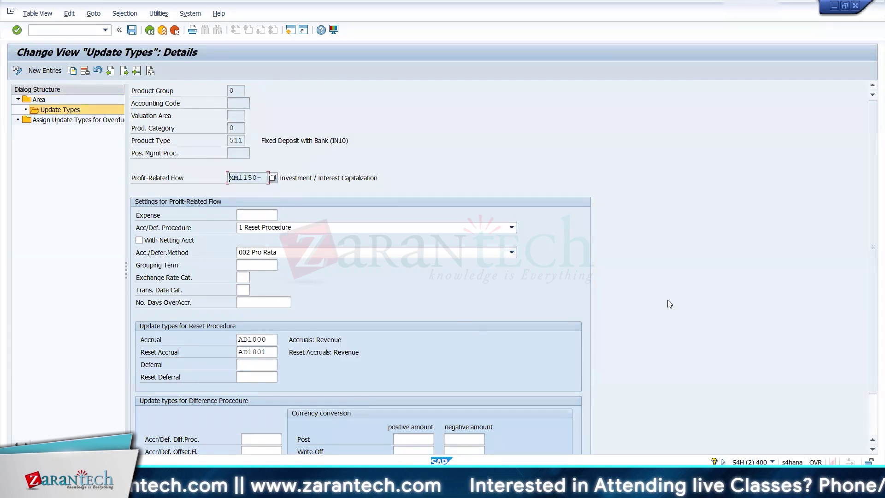
pyautogui.scroll(-3, 872, 279)
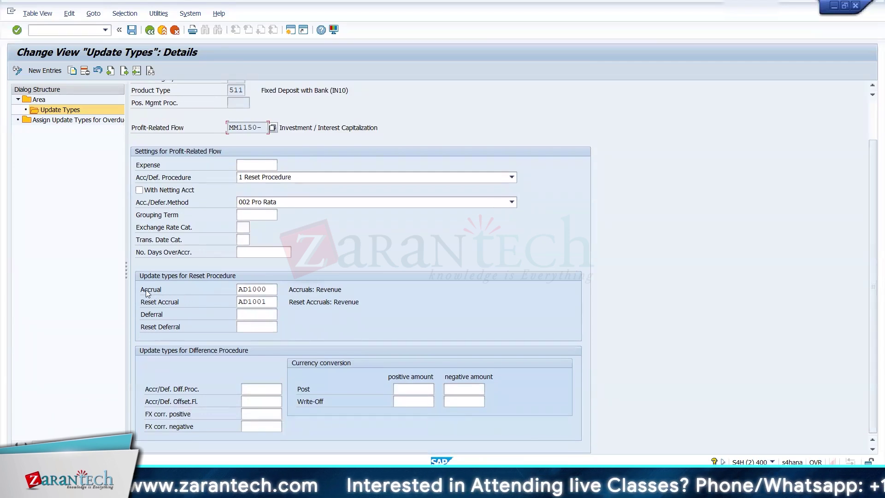
pyautogui.moveTo(146, 289); pyautogui.dragTo(321, 307)
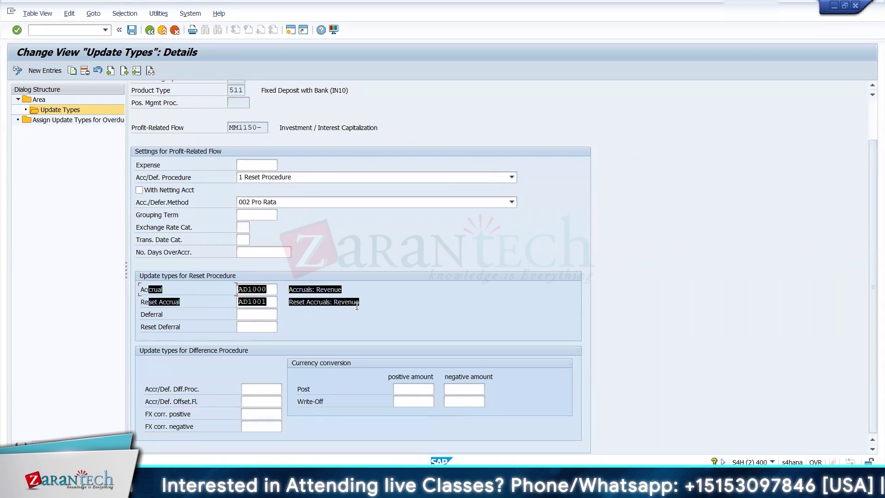
pyautogui.moveTo(357, 304); pyautogui.dragTo(334, 293)
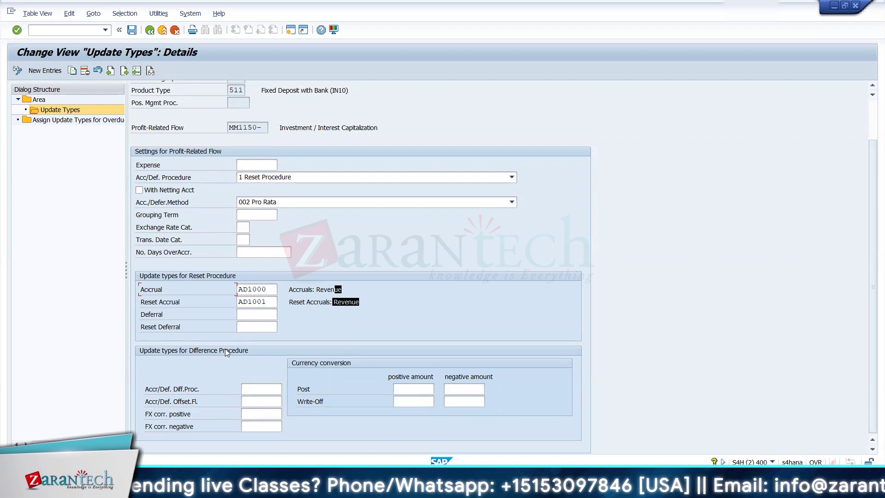
pyautogui.moveTo(142, 395)
pyautogui.mouseDown()
pyautogui.moveTo(255, 386)
pyautogui.moveTo(275, 400)
pyautogui.mouseUp()
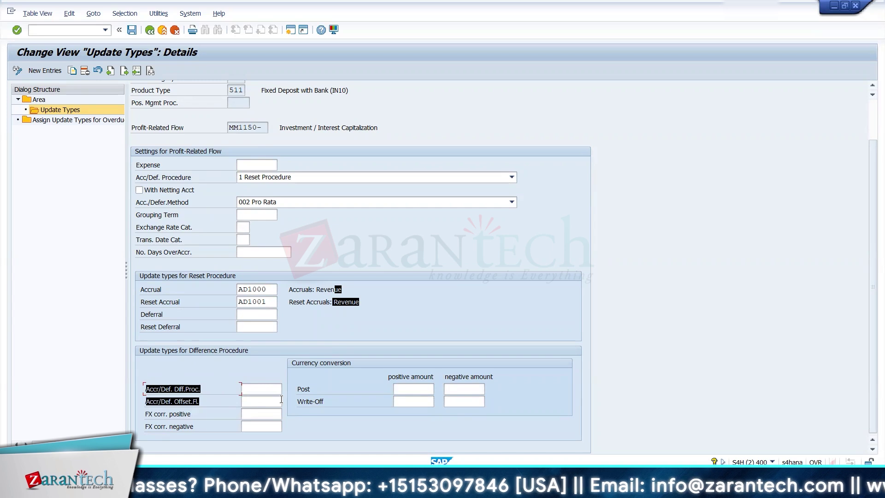
pyautogui.click(150, 30)
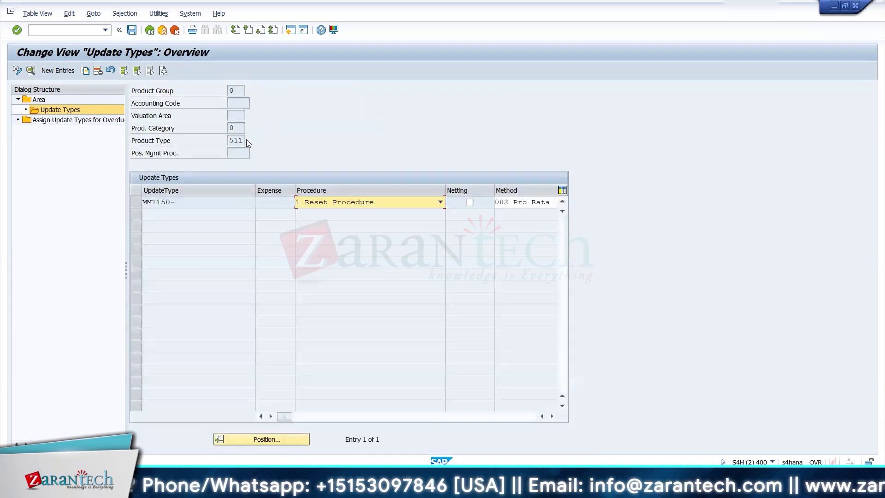
# - Return to the Area overview and copy the product type 511 entry, with all dependent entries, to product type 551
pyautogui.click(149, 30)
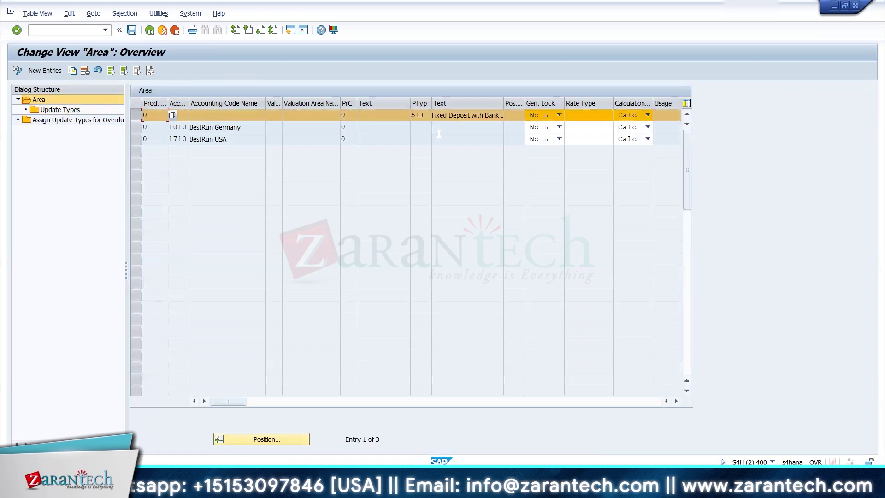
pyautogui.click(72, 71)
pyautogui.press('Tab')
pyautogui.press('Tab')
pyautogui.press('Tab')
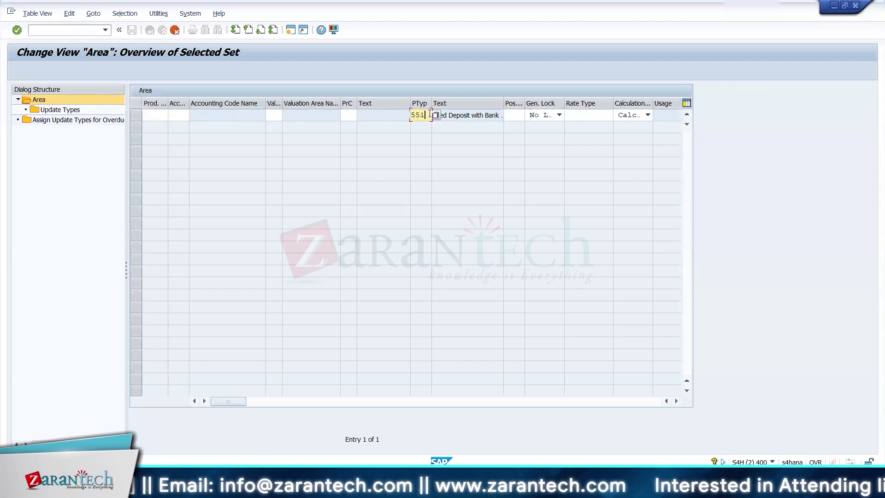
pyautogui.press('Return')
pyautogui.click(349, 186)
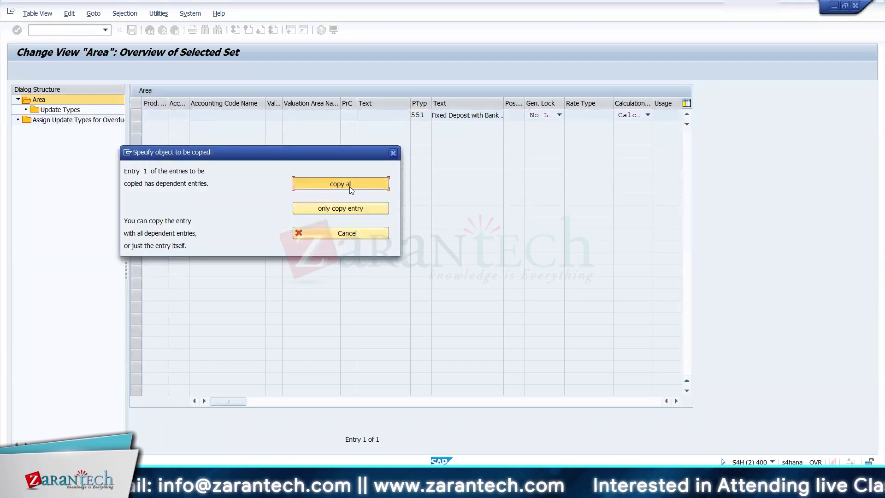
pyautogui.click(318, 330)
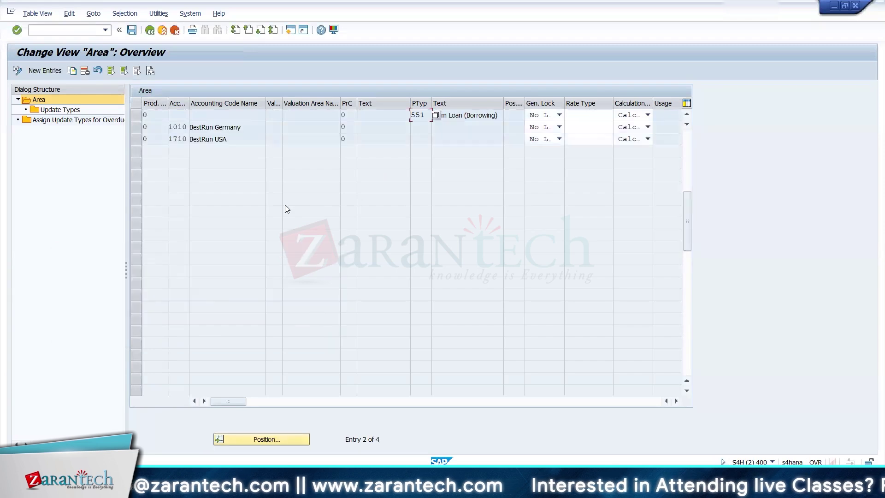
# - Save the copied area entry, then select product type 551 and open its update types
pyautogui.click(131, 33)
pyautogui.click(217, 193)
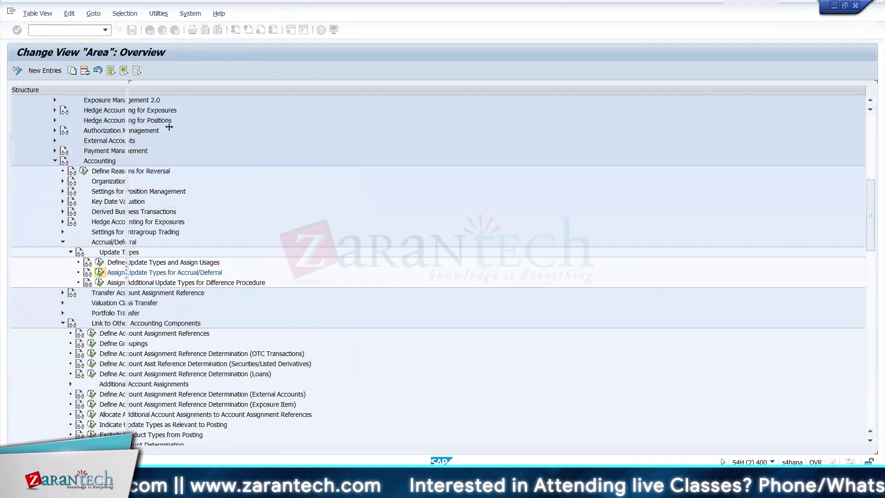
pyautogui.click(138, 117)
pyautogui.doubleClick(60, 109)
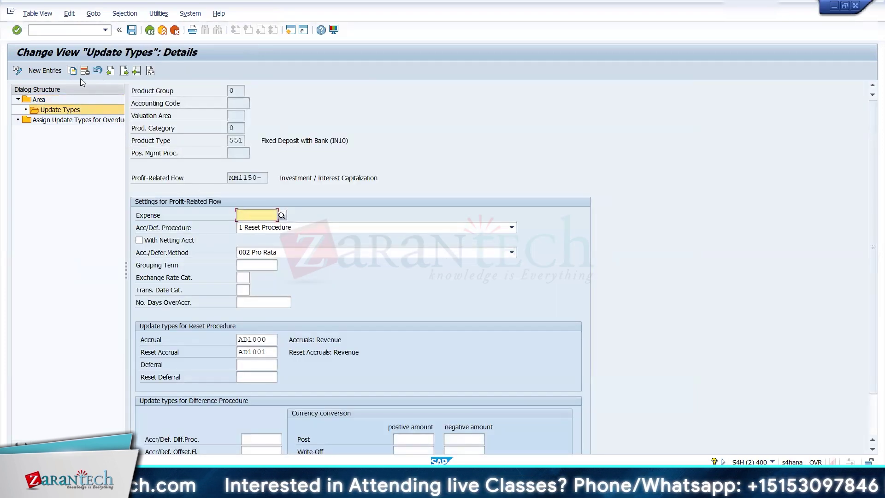
# - Copy product type 551's MM1150- entry and enter MM1200- as the profit-related flow
pyautogui.click(72, 70)
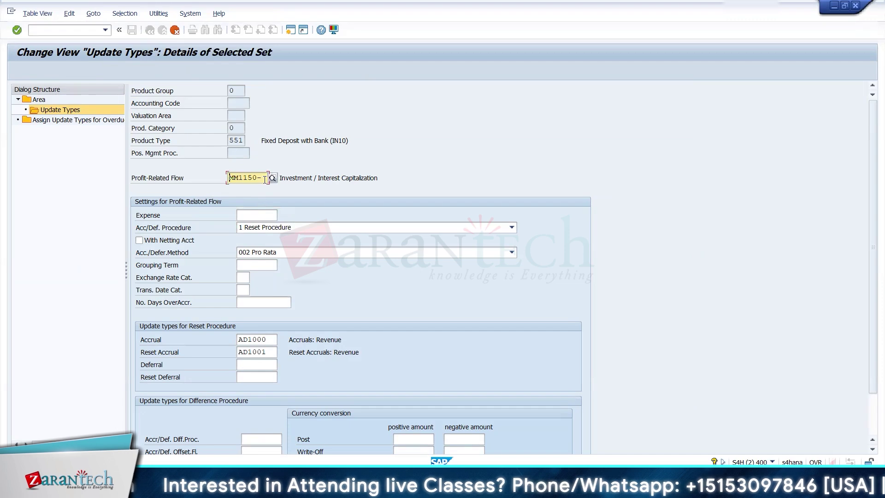
pyautogui.press('BackSpace')
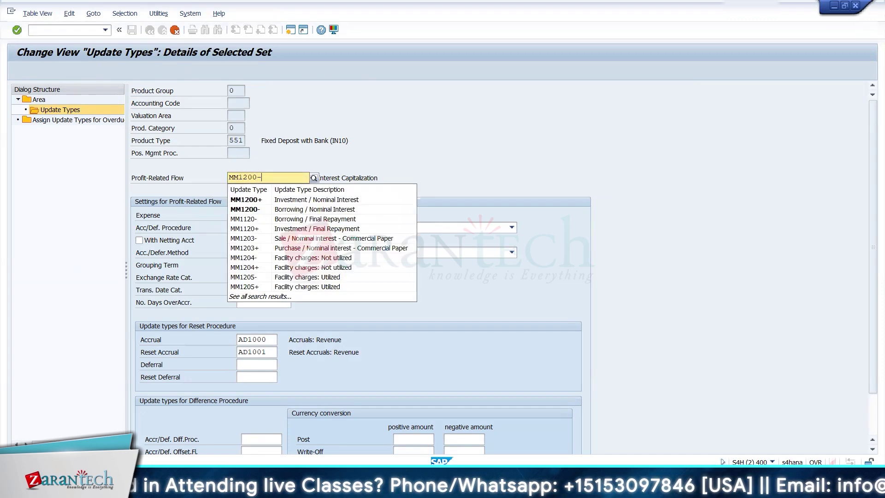
pyautogui.press('Escape')
# - Check the update type for flow 1200, Nominal interest, in the Excel workbook's TRM KDS sheet, and return to SAP
pyautogui.hotkey('alt', 'Tab')
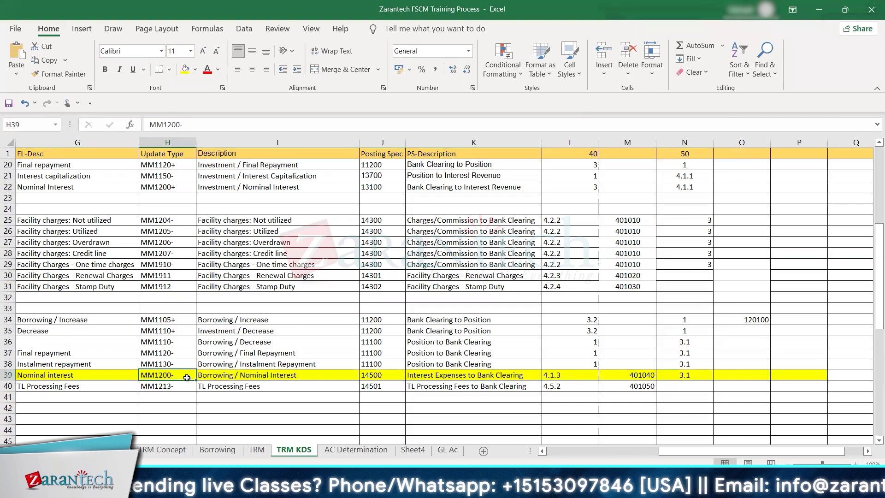
pyautogui.press('Left')
pyautogui.press('Left')
pyautogui.press('Left')
pyautogui.press('Left')
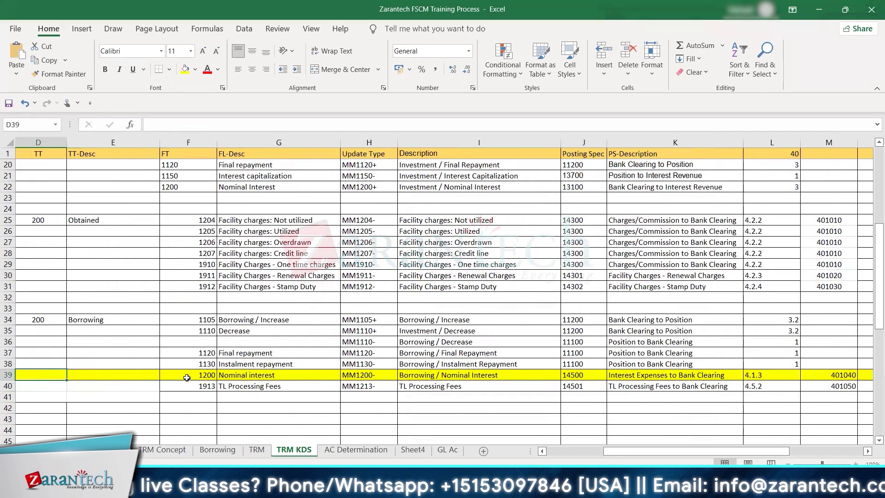
pyautogui.press('Right')
pyautogui.press('Right')
pyautogui.press('Right')
pyautogui.press('Right')
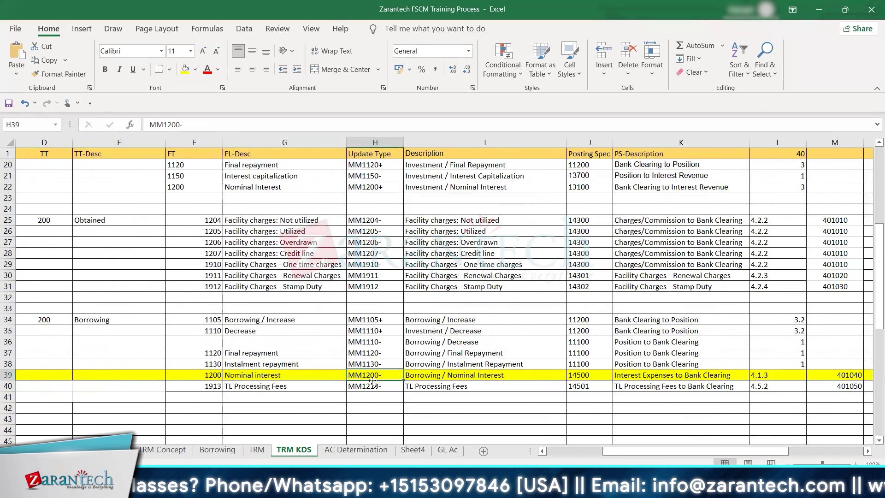
pyautogui.hotkey('alt', 'Tab')
# - Set the accrual/deferral procedure of the MM1200- entry to 2 Difference Procedure
pyautogui.click(254, 230)
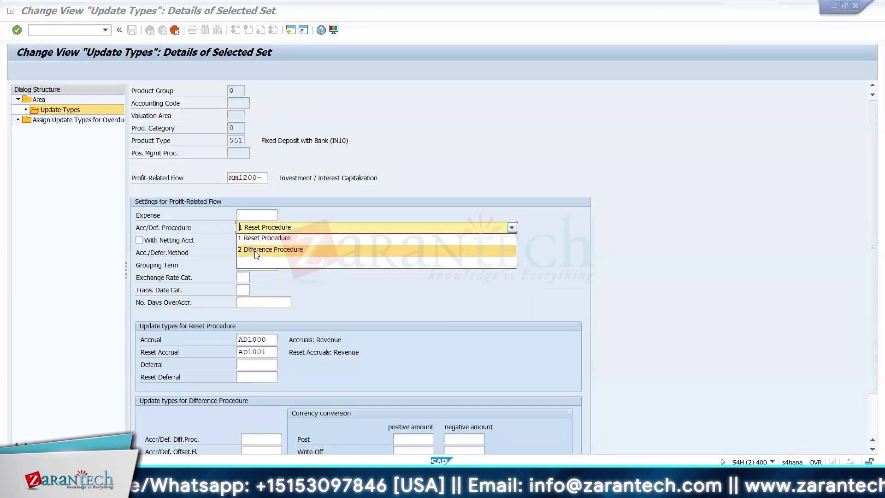
pyautogui.click(256, 250)
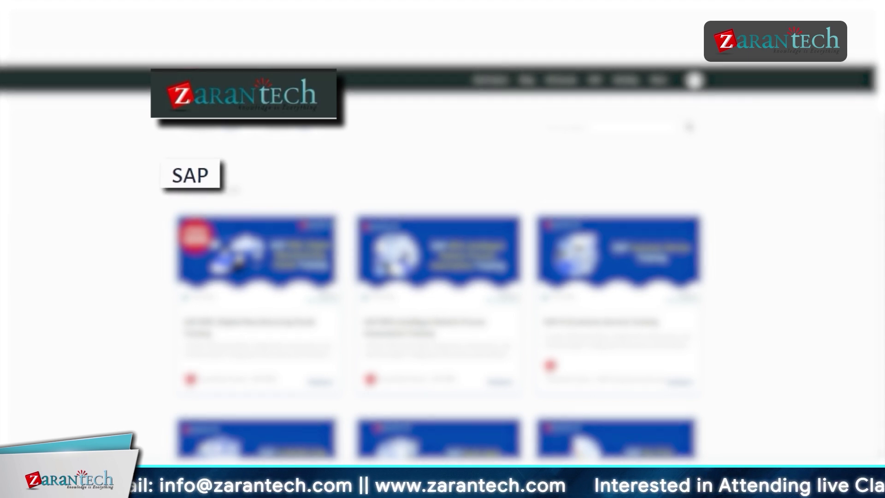
pyautogui.scroll(-3, 439, 262)
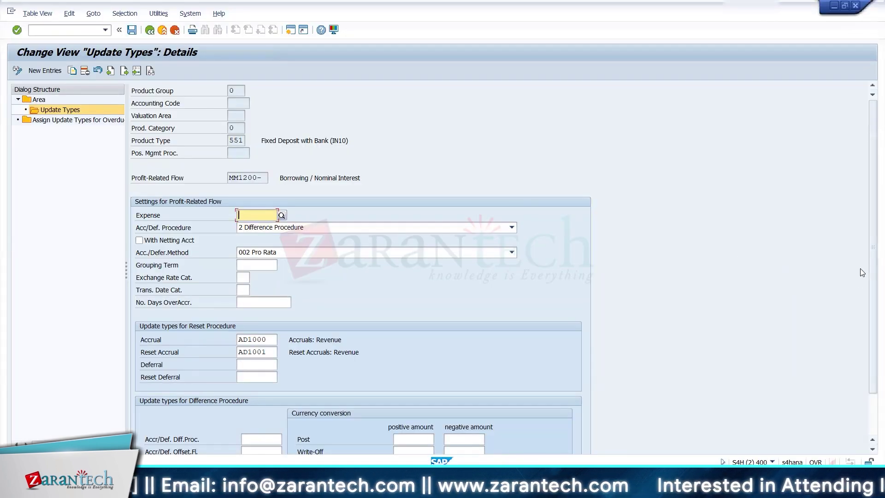
# - Clear the Accrual and Reset Accrual update types under the reset procedure settings of flow MM1200-
pyautogui.moveTo(872, 273); pyautogui.dragTo(872, 342)
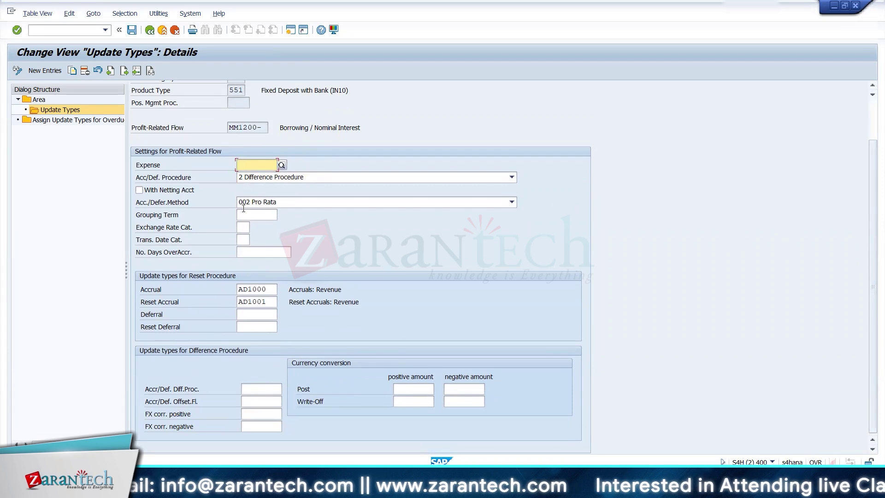
pyautogui.click(271, 290)
pyautogui.press('BackSpace')
pyautogui.press('BackSpace')
pyautogui.press('BackSpace')
pyautogui.press('BackSpace')
pyautogui.press('BackSpace')
pyautogui.press('BackSpace')
pyautogui.click(271, 301)
pyautogui.press('BackSpace')
pyautogui.press('BackSpace')
pyautogui.press('BackSpace')
pyautogui.press('BackSpace')
pyautogui.press('BackSpace')
pyautogui.press('BackSpace')
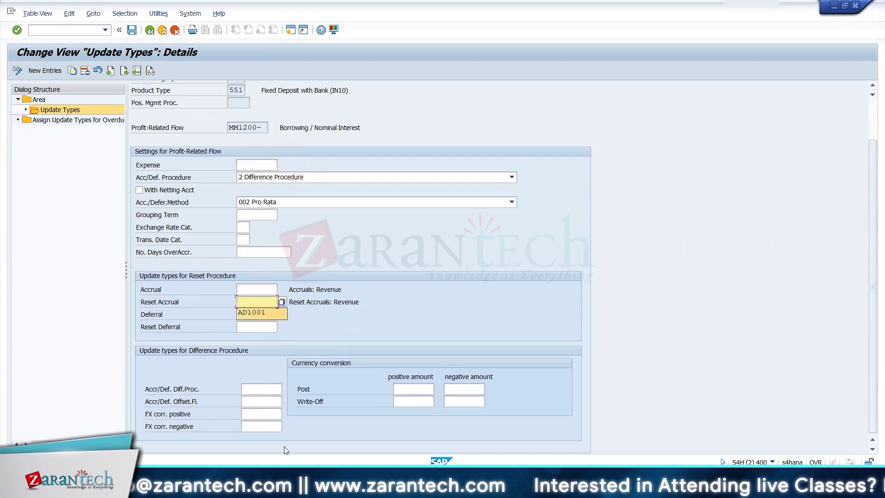
# - Look up the possible entries for Accr/Def. Diff.Proc. under the difference procedure settings, and return to the MM1200- details
pyautogui.moveTo(145, 388); pyautogui.dragTo(236, 391)
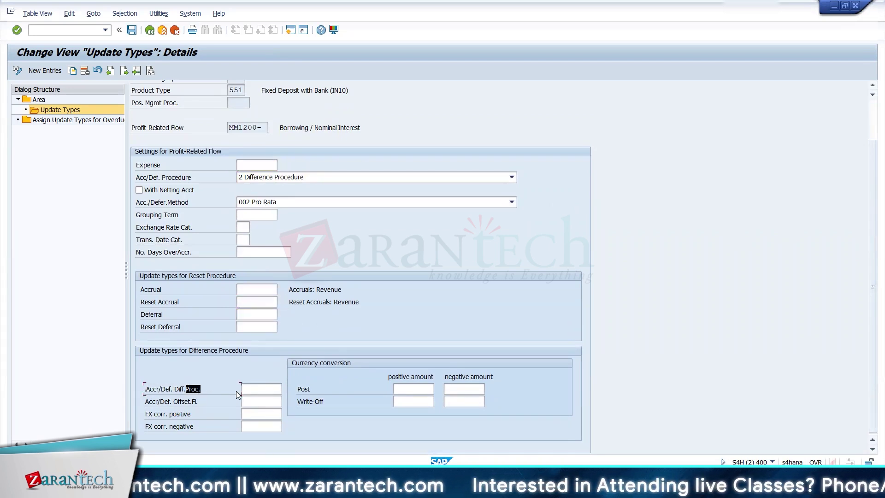
pyautogui.click(251, 391)
pyautogui.click(286, 389)
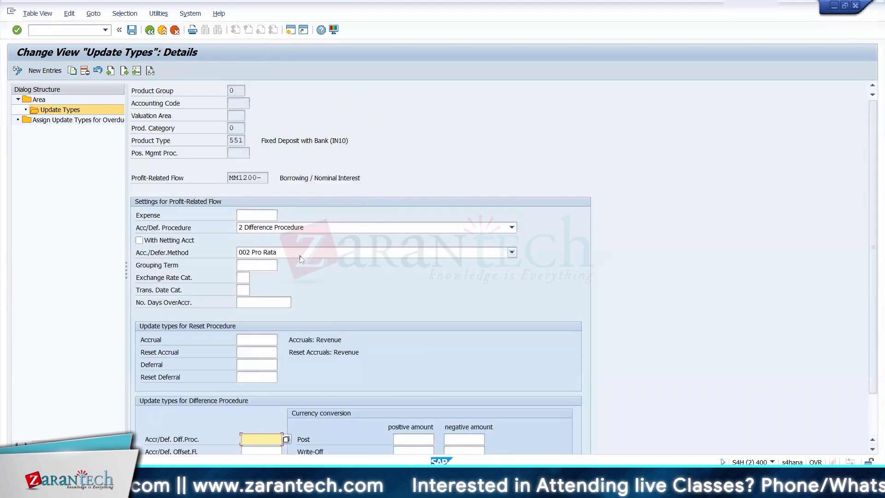
pyautogui.moveTo(873, 241); pyautogui.dragTo(871, 344)
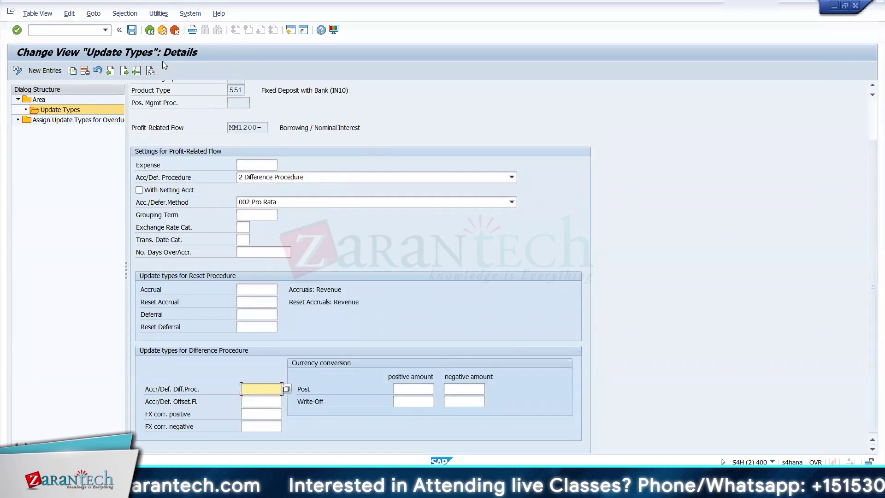
# - Start transaction SPRO in a new session and display the SAP Customizing Implementation Guide
pyautogui.click(76, 32)
pyautogui.write('/ospro')
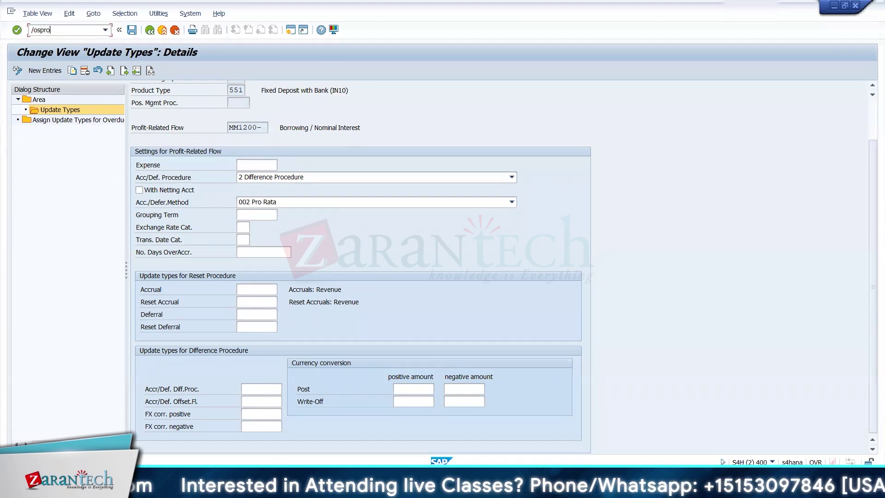
pyautogui.press('Return')
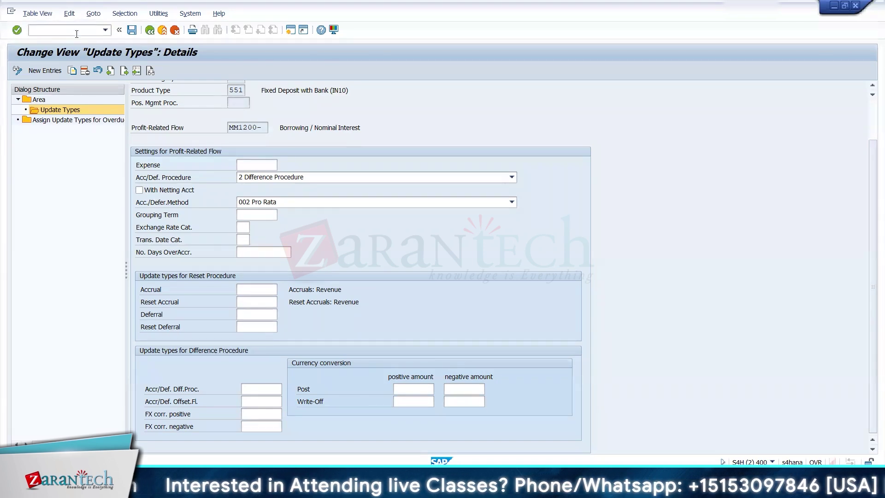
pyautogui.click(33, 69)
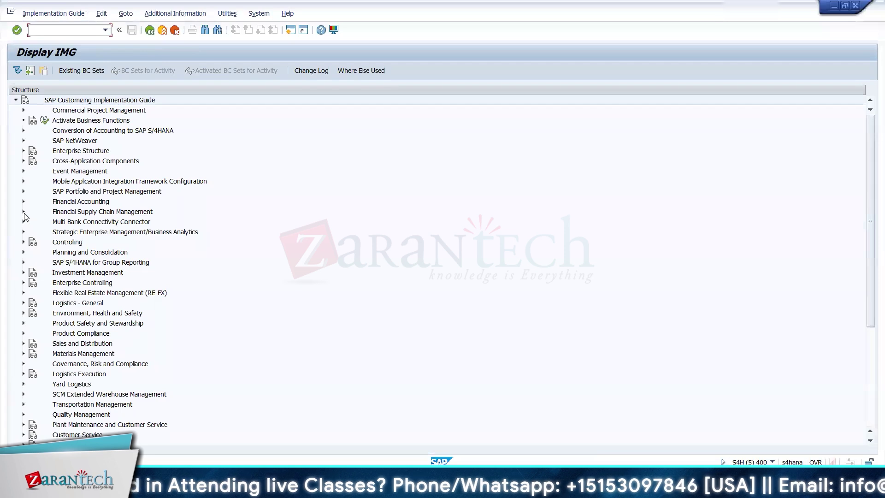
# - Open Indicate Update Types as Relevant to Posting under Transaction Manager, General Settings, Accounting, Link to Other Accounting Components
pyautogui.click(23, 212)
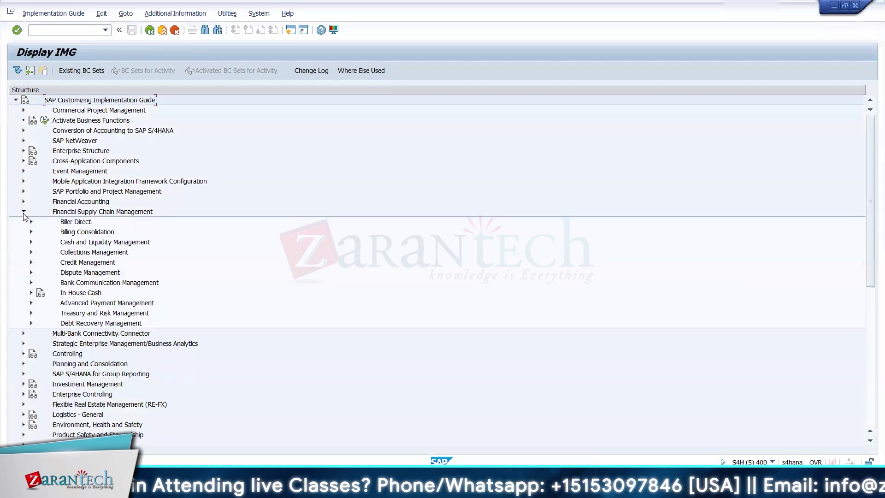
pyautogui.click(31, 313)
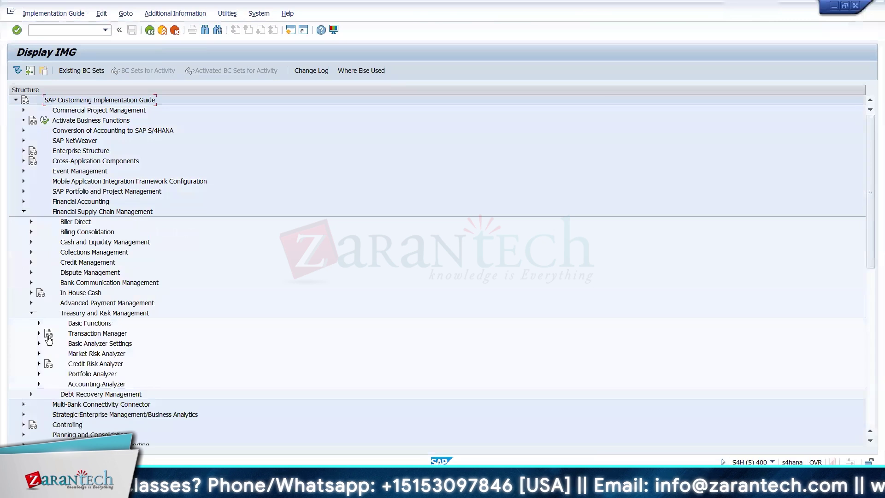
pyautogui.click(38, 333)
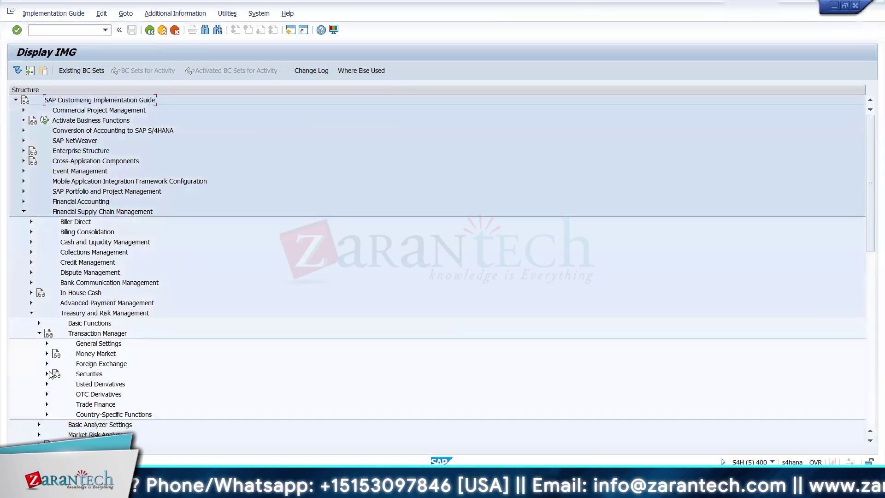
pyautogui.click(47, 344)
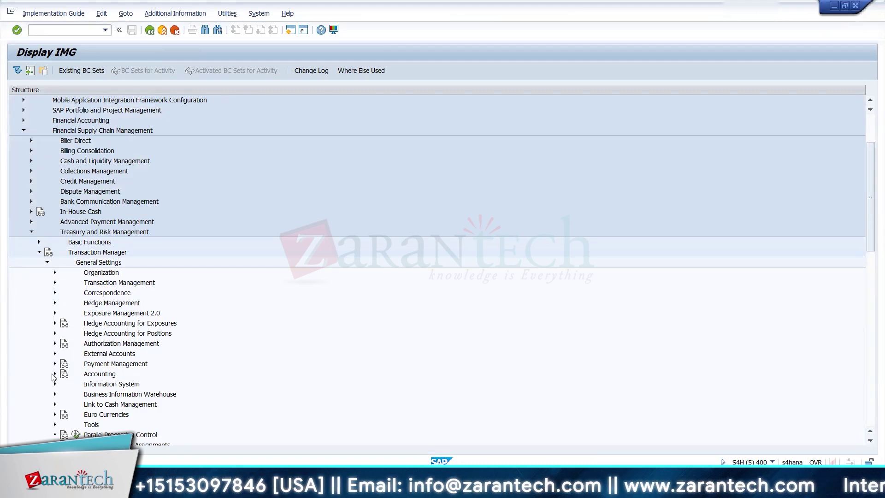
pyautogui.click(54, 374)
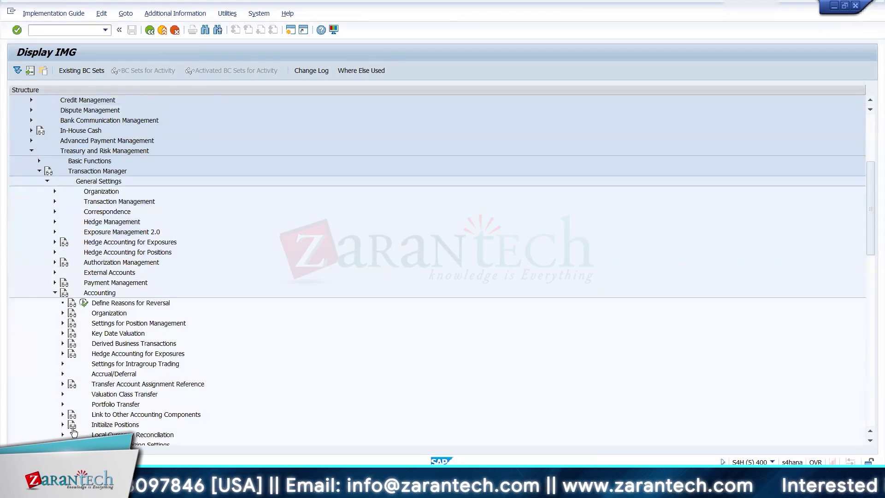
pyautogui.click(63, 414)
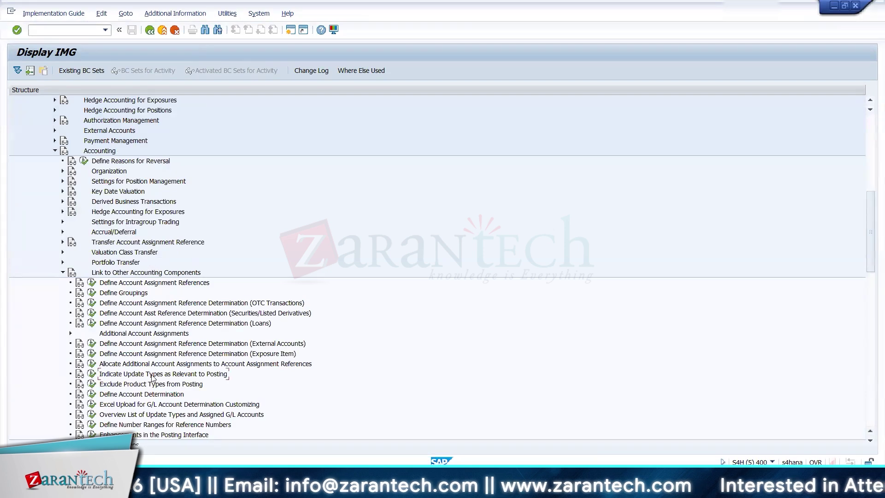
pyautogui.click(96, 375)
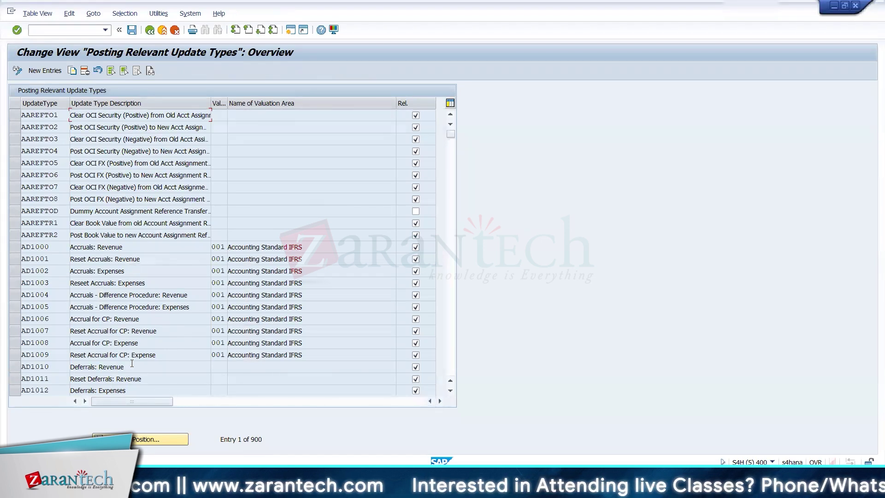
# - Compare the reset and difference procedure accrual update types, select the code AD1005, and return to product type 551's MM1200- details
pyautogui.click(15, 248)
pyautogui.click(15, 258)
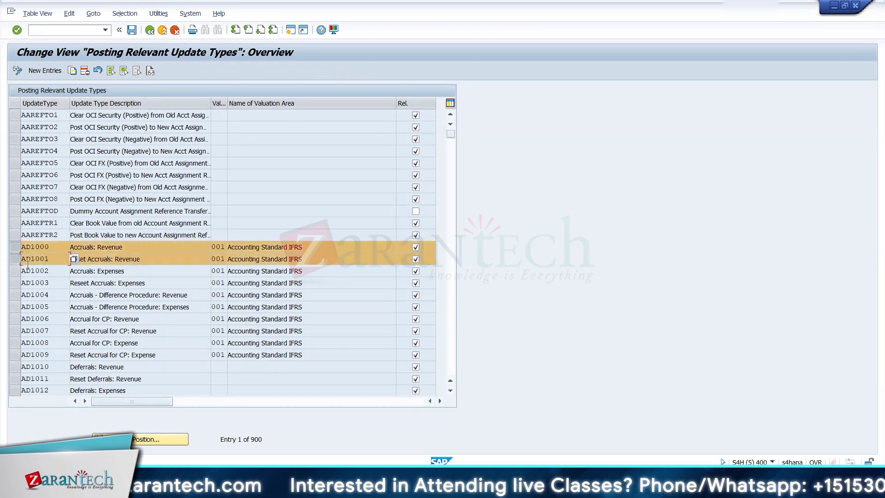
pyautogui.click(16, 250)
pyautogui.click(16, 259)
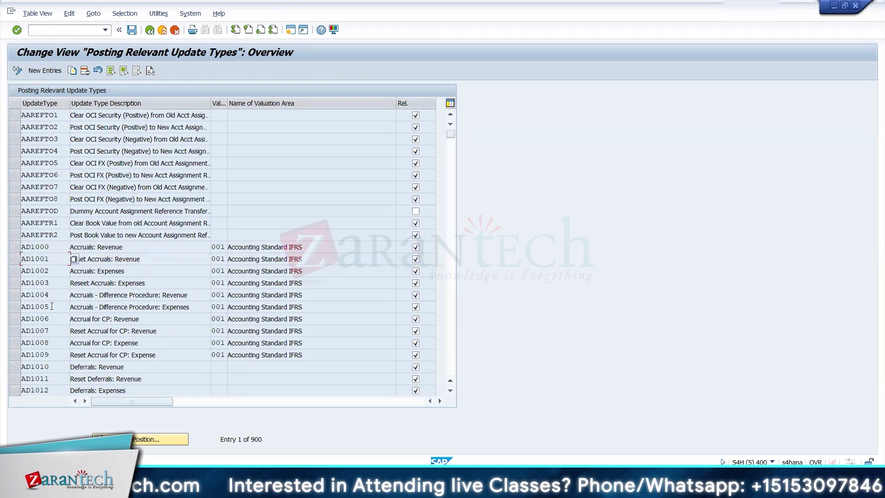
pyautogui.click(19, 297)
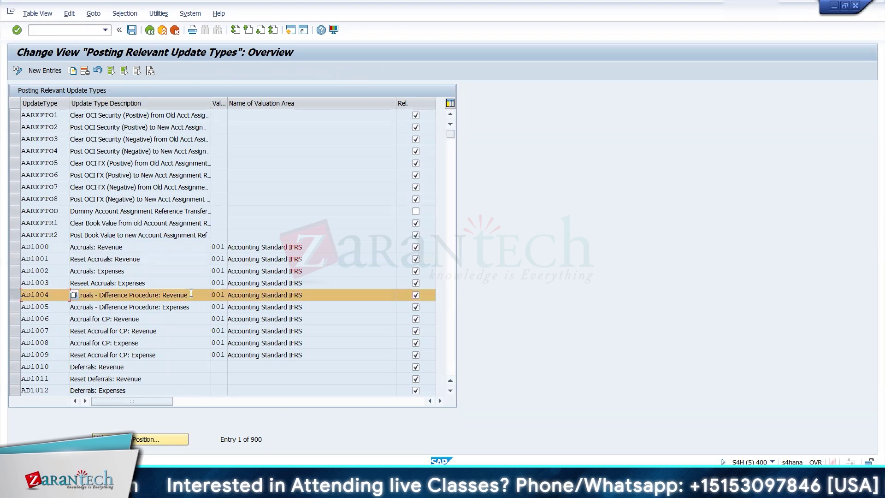
pyautogui.click(18, 294)
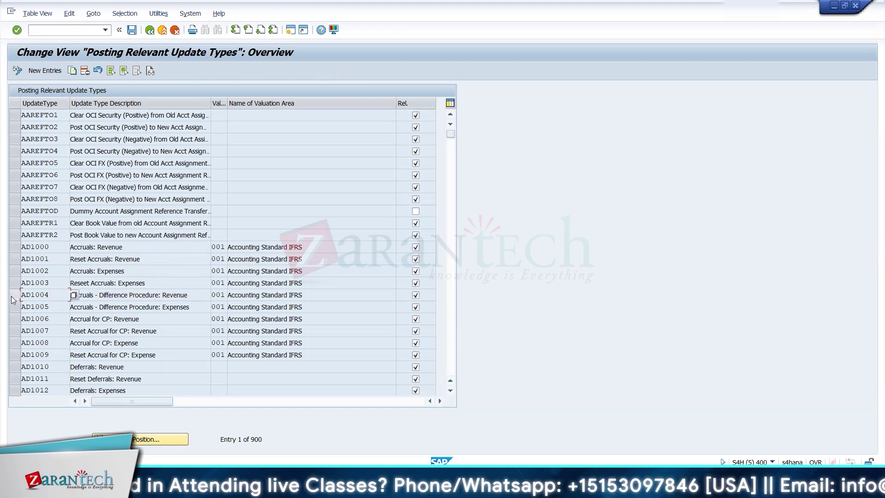
pyautogui.click(14, 297)
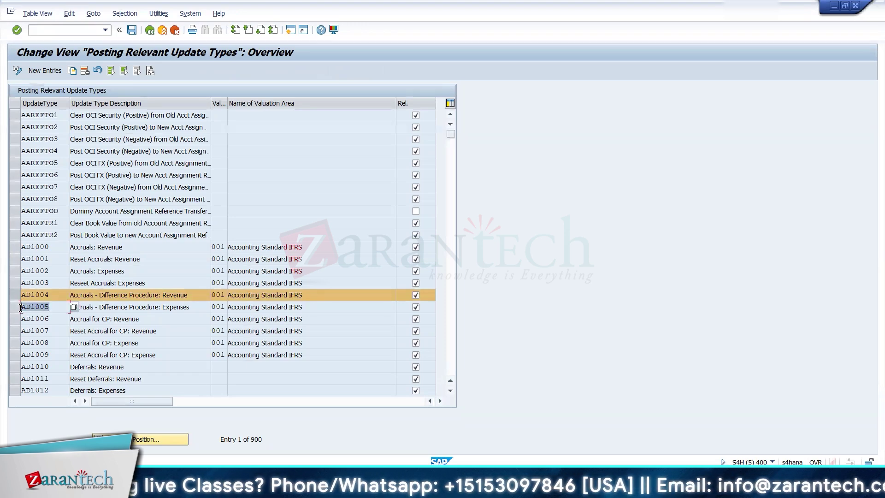
pyautogui.hotkey('alt', 'Tab')
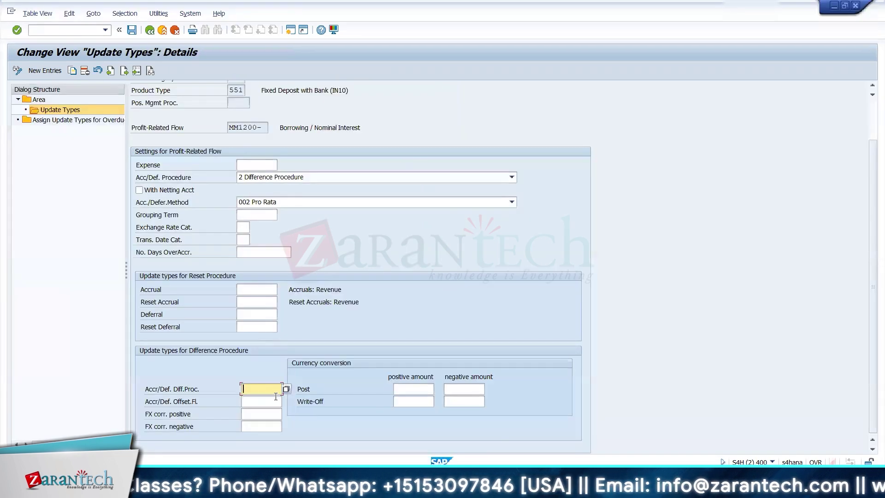
# - Select AD1004 in the posting-relevant update types list, and try AD10004 as the Accr/Def. Diff.Proc. update type for MM1200-
pyautogui.hotkey('alt', 'Tab')
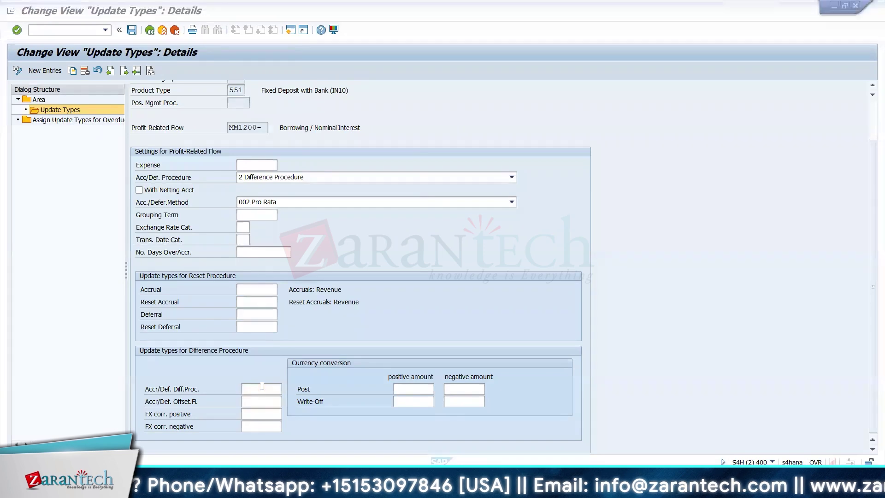
pyautogui.hotkey('alt', 'Tab')
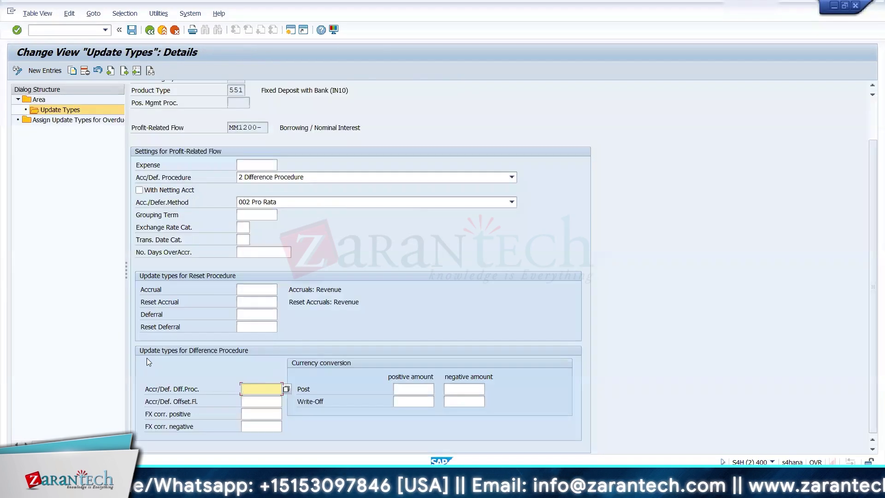
pyautogui.hotkey('alt', 'Tab')
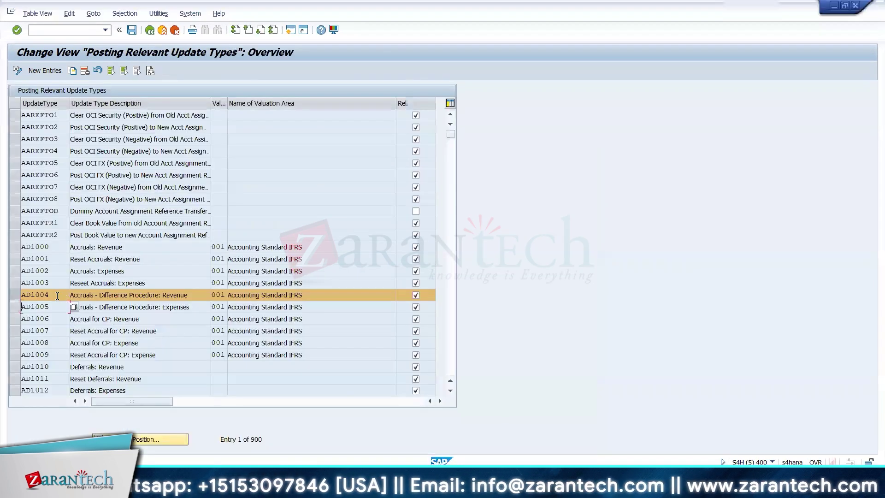
pyautogui.click(21, 297)
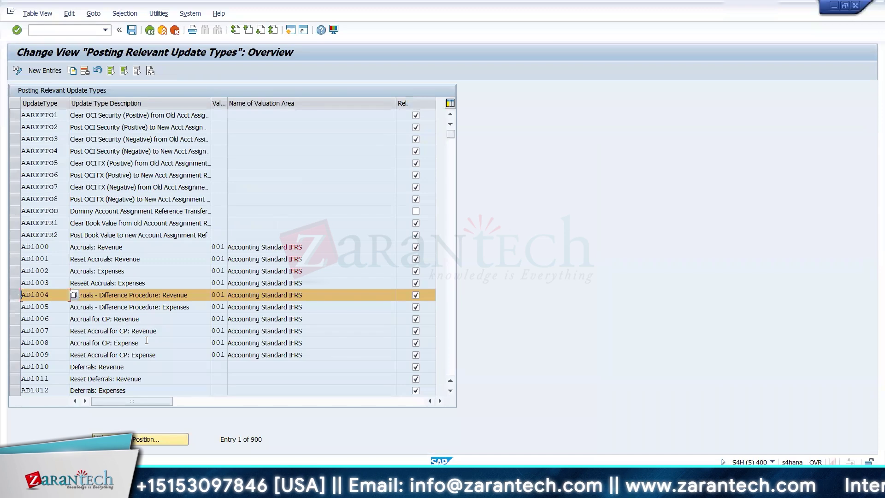
pyautogui.hotkey('alt', 'Tab')
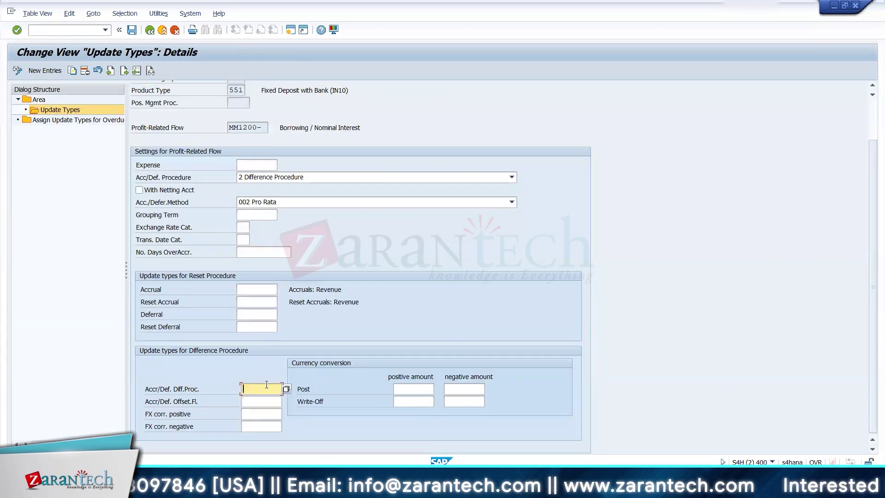
pyautogui.write('AD10004')
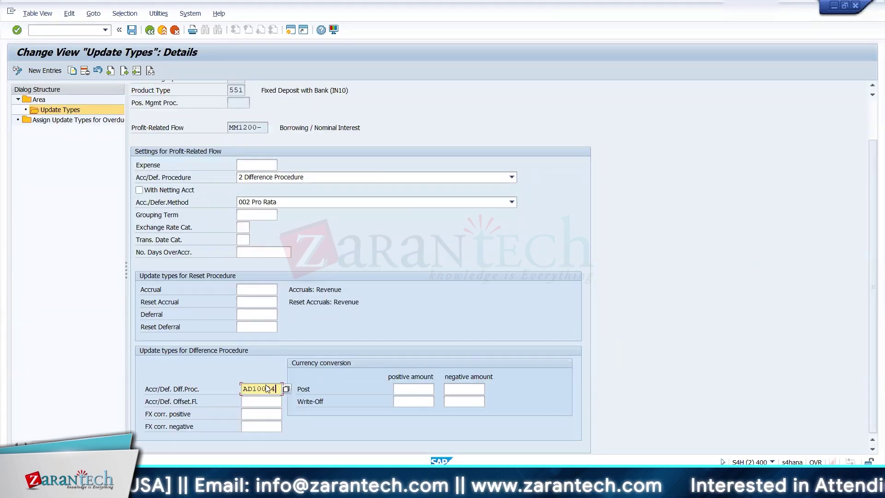
pyautogui.hotkey('alt', 'Tab')
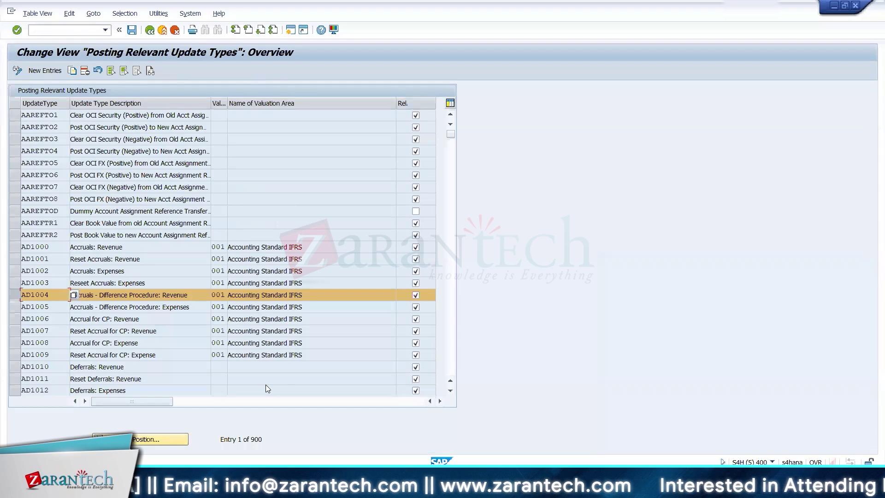
pyautogui.hotkey('alt', 'Tab')
pyautogui.press('Return')
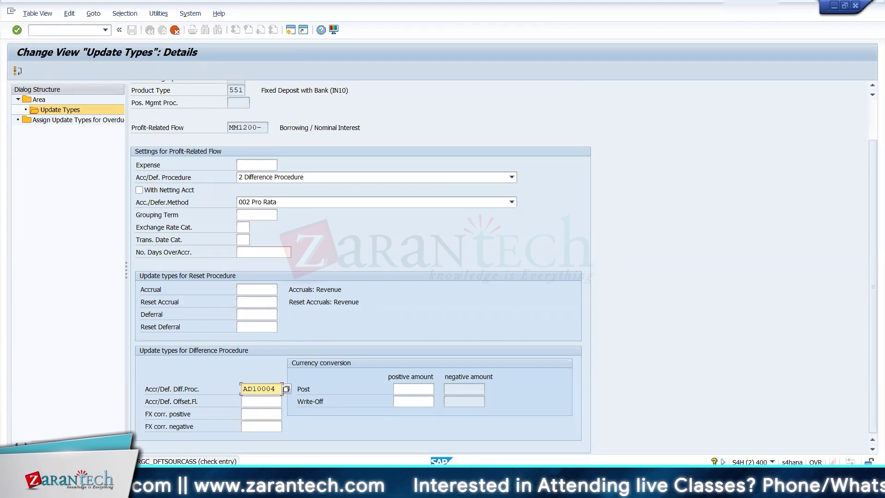
# - Leave the accrual/deferral assignments without saving, and start new entries in Assign Additional Update Types for Difference Procedure
pyautogui.click(175, 32)
pyautogui.click(184, 208)
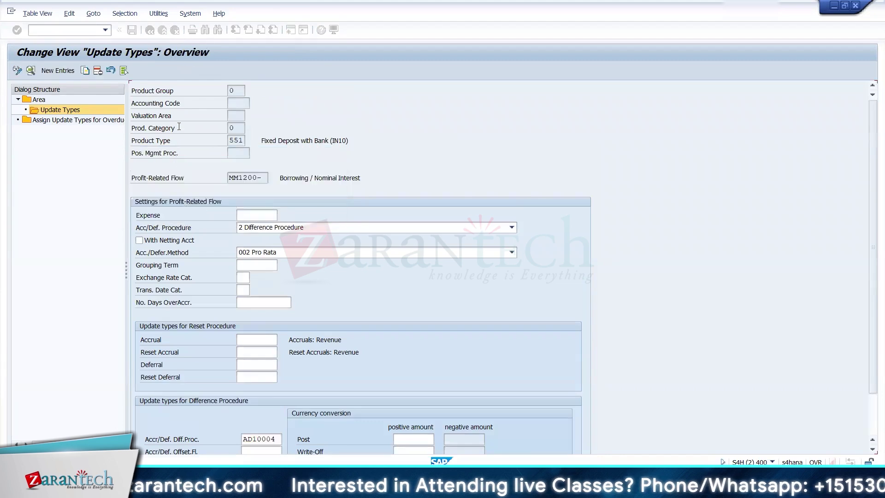
pyautogui.click(149, 30)
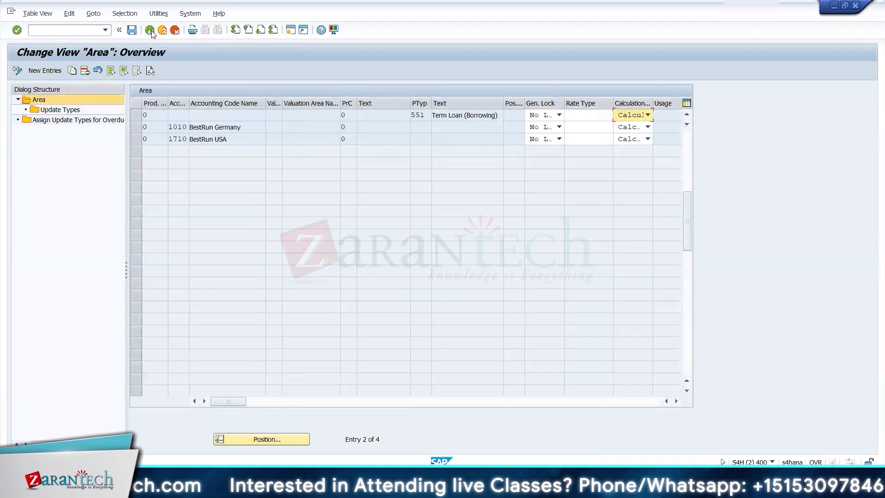
pyautogui.click(150, 30)
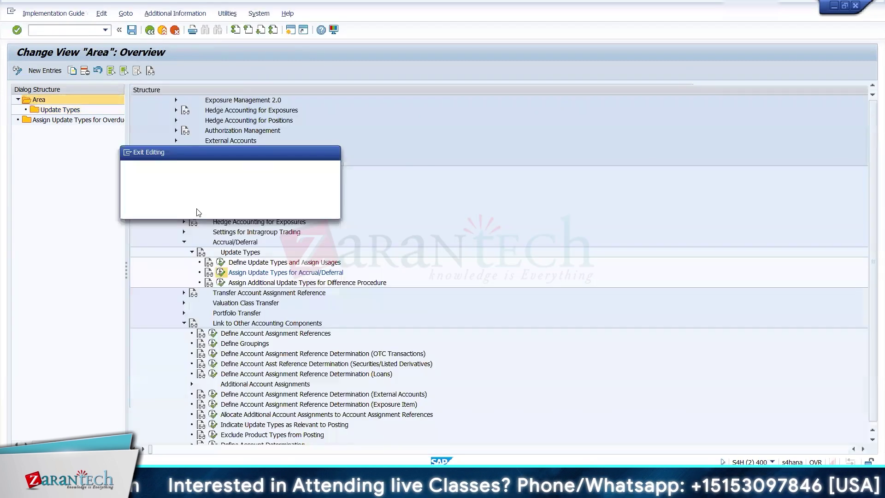
pyautogui.click(100, 282)
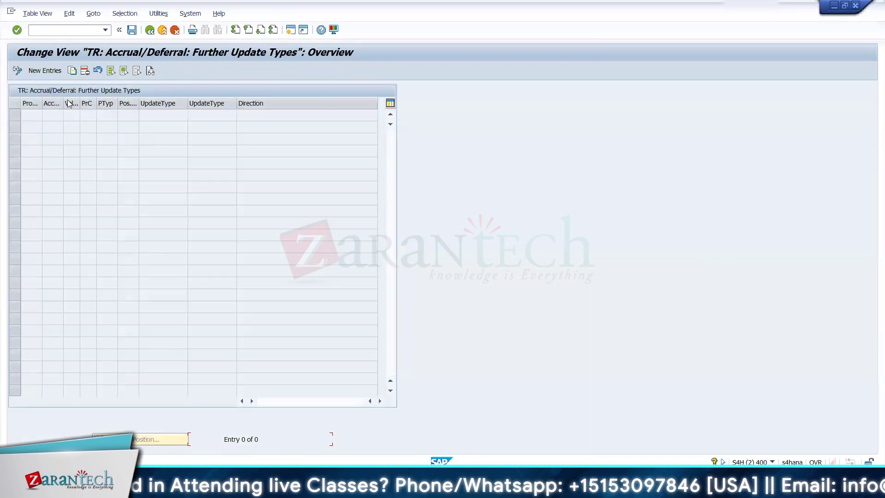
pyautogui.click(45, 71)
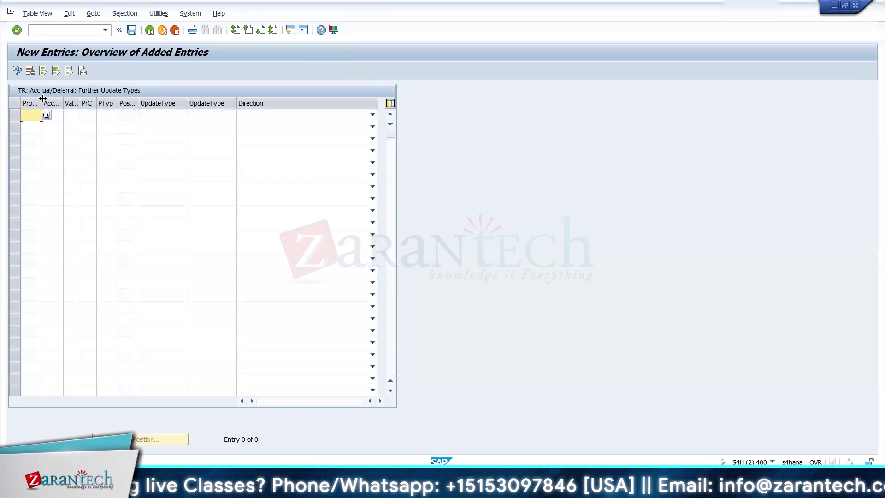
# - Widen the product group column, and fill the first entry with product group 3 and valuation area 001
pyautogui.moveTo(67, 98); pyautogui.dragTo(66, 98)
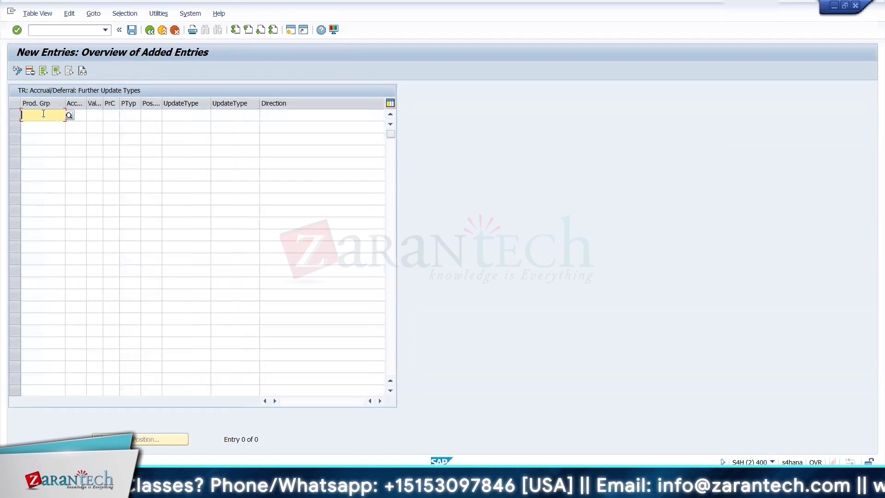
pyautogui.press('F4')
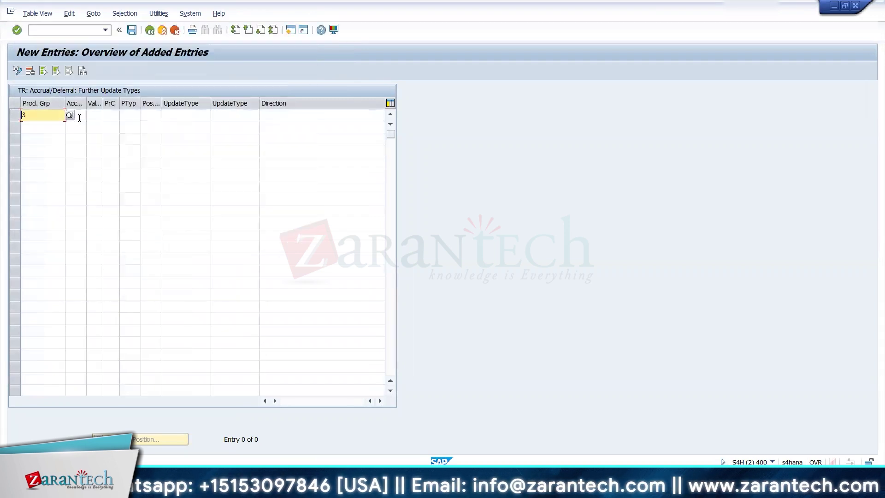
pyautogui.click(78, 117)
pyautogui.click(90, 117)
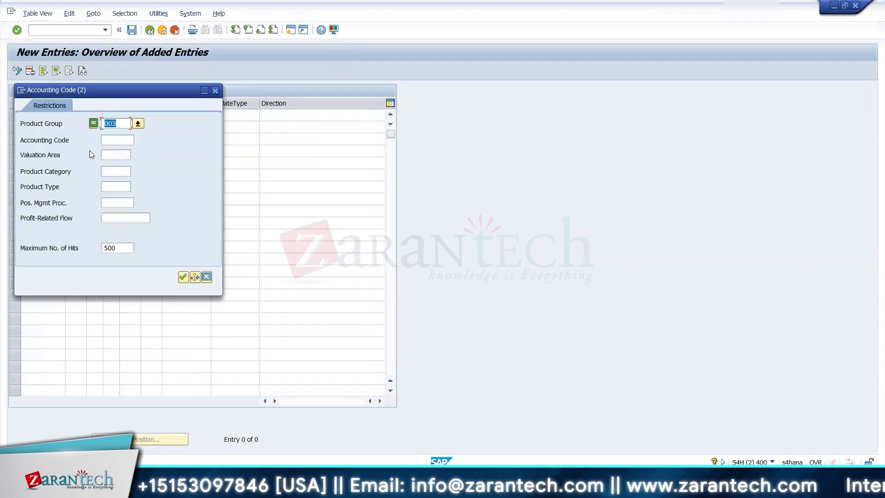
pyautogui.click(206, 276)
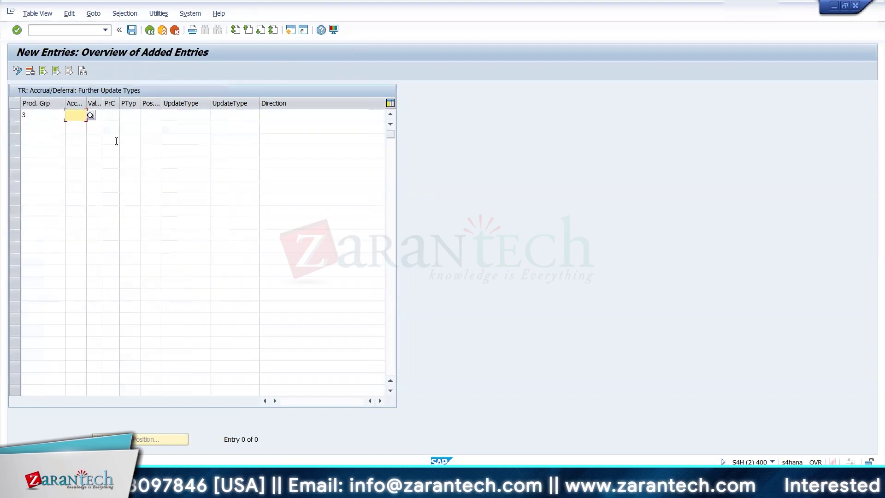
pyautogui.press('Tab')
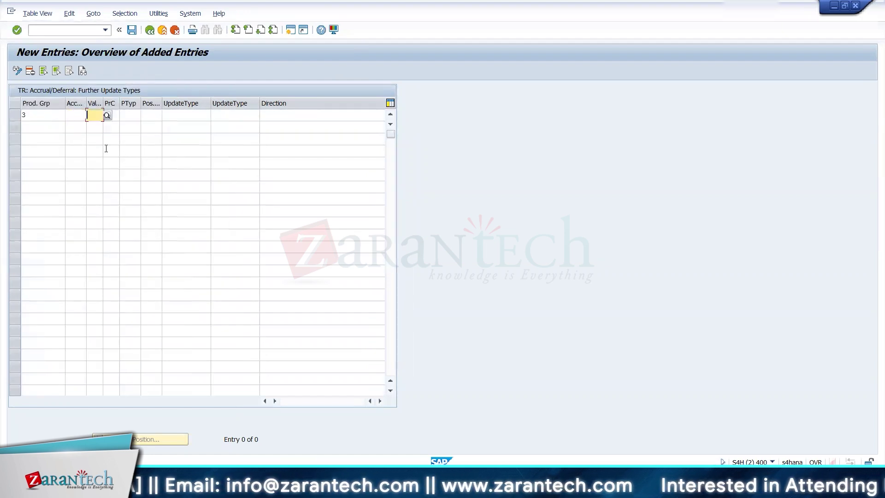
pyautogui.write('001')
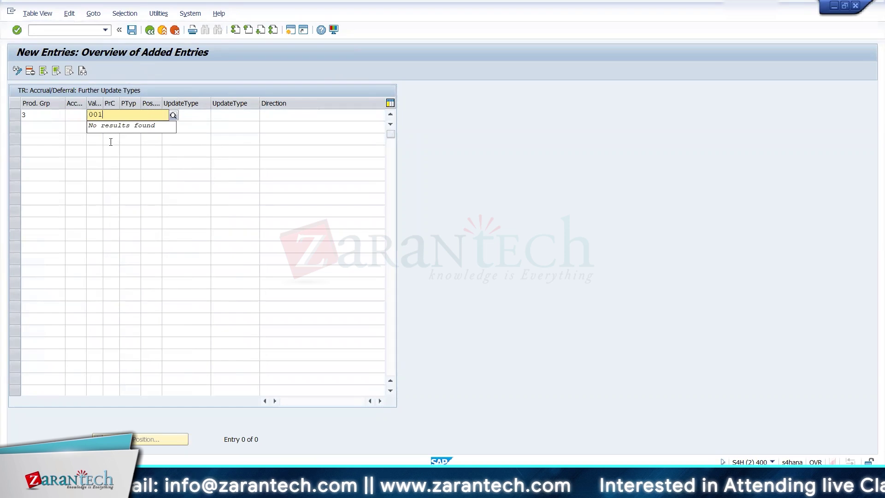
pyautogui.press('Return')
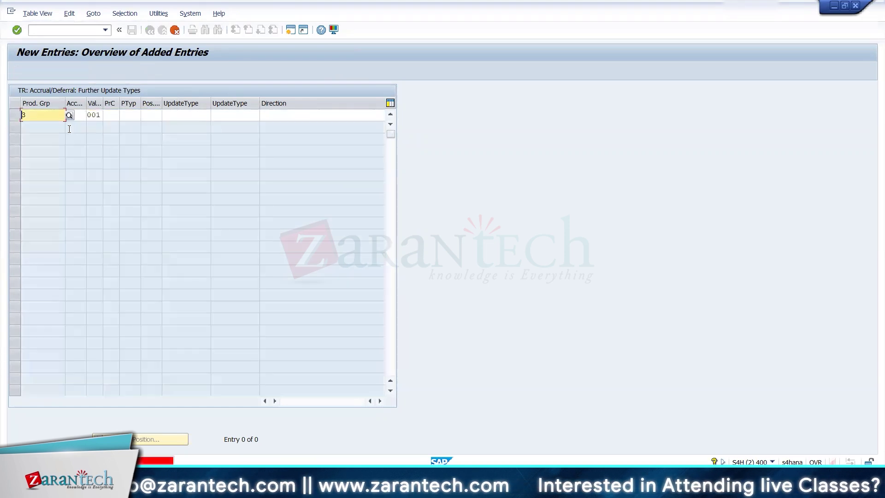
# - Widen the Valuation Area column and look up its possible entries for product group 003
pyautogui.click(94, 115)
pyautogui.moveTo(103, 103); pyautogui.dragTo(144, 102)
pyautogui.click(148, 115)
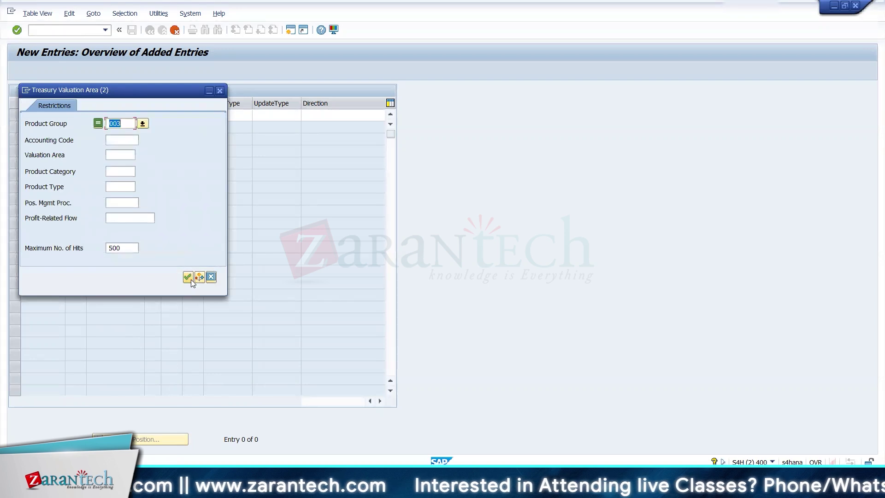
pyautogui.click(188, 277)
# - Look up the product groups, and clear the unfinished first entry to leave an empty row
pyautogui.click(68, 116)
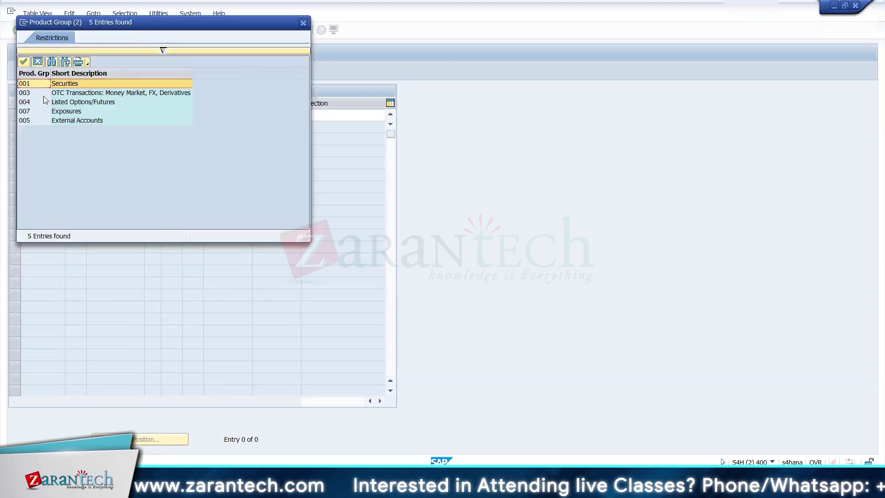
pyautogui.doubleClick(44, 94)
pyautogui.press('Delete')
pyautogui.press('Return')
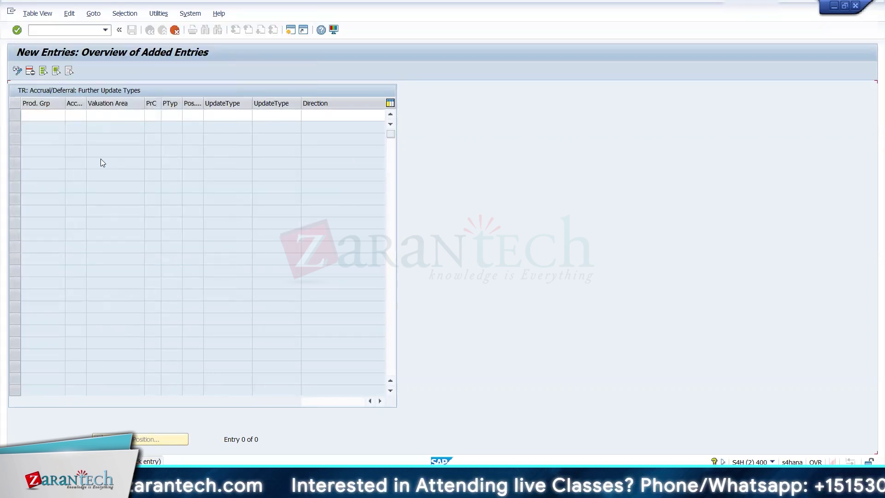
pyautogui.click(43, 71)
pyautogui.click(30, 71)
pyautogui.click(315, 316)
pyautogui.click(41, 72)
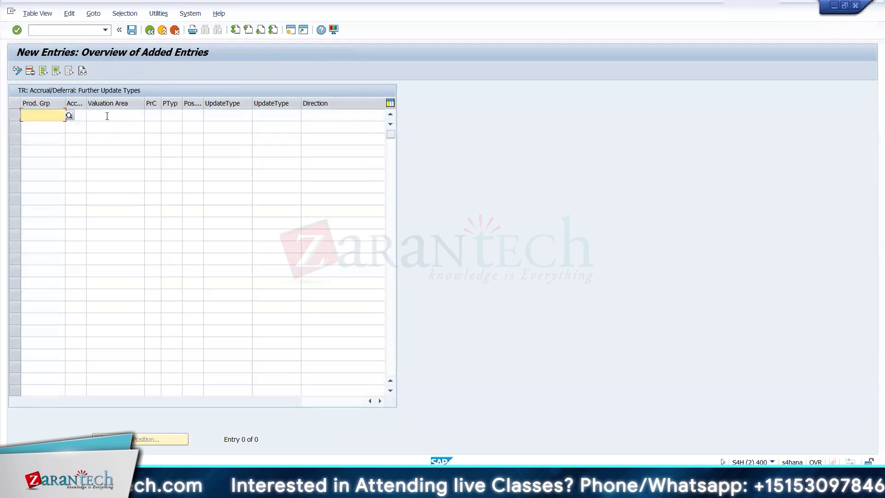
# - Fill the first entry with product type 551 and flow MM1150- from the product category values, and set the second update type to AD1004
pyautogui.click(152, 116)
pyautogui.click(161, 116)
pyautogui.doubleClick(81, 172)
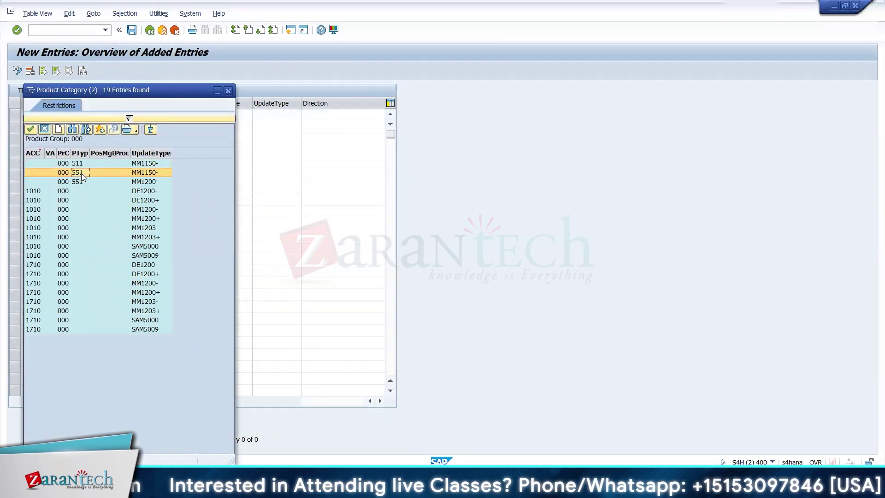
pyautogui.click(273, 117)
pyautogui.write('AD1004')
pyautogui.press('Tab')
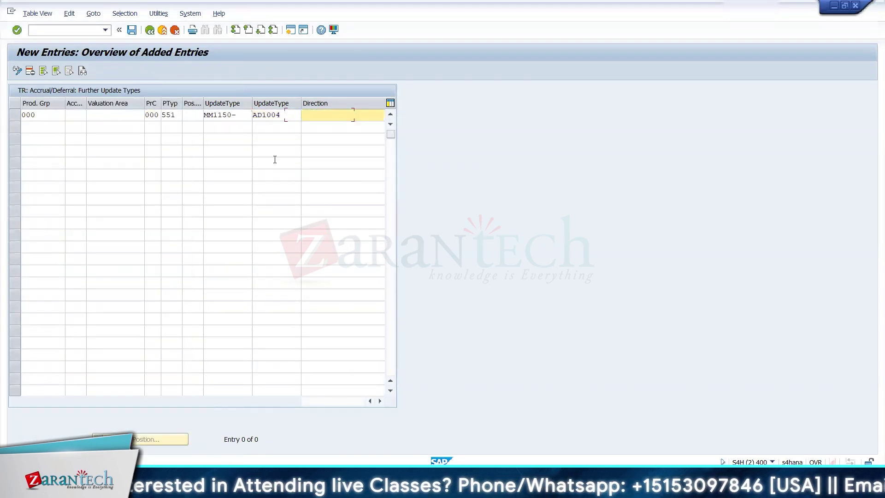
pyautogui.press('Return')
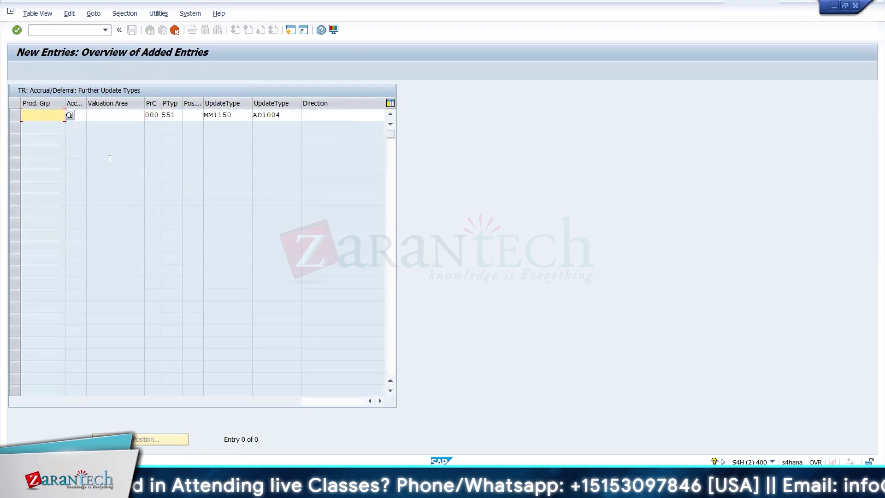
# - Assign product group 003 to the 551 entry and change its first update type to MM1200-
pyautogui.click(69, 115)
pyautogui.doubleClick(30, 95)
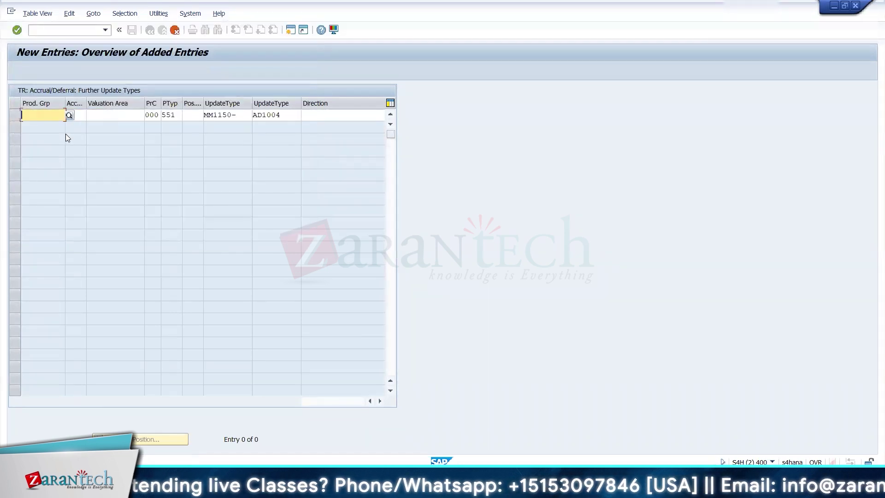
pyautogui.click(241, 115)
pyautogui.press('BackSpace')
pyautogui.press('BackSpace')
pyautogui.press('BackSpace')
pyautogui.press('BackSpace')
pyautogui.write('20')
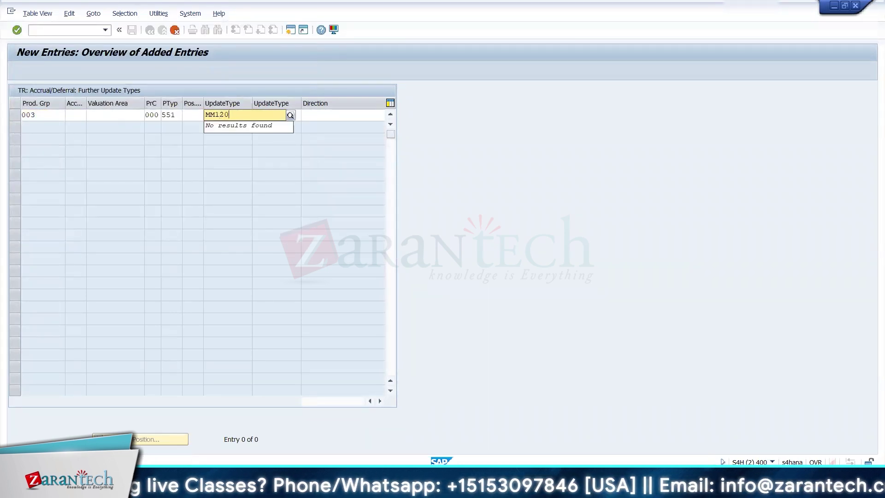
pyautogui.write('0-')
pyautogui.press('Return')
# - Clear and reselect product group 003 for the 551 entry, and set its first update type to AD1004
pyautogui.press('Delete')
pyautogui.press('Delete')
pyautogui.press('Delete')
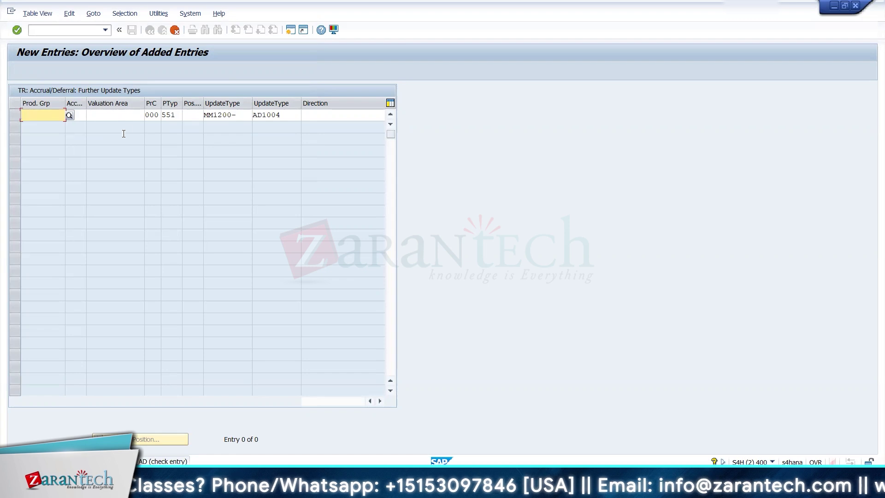
pyautogui.click(56, 128)
pyautogui.doubleClick(239, 114)
pyautogui.press('BackSpace')
pyautogui.write('AD1004')
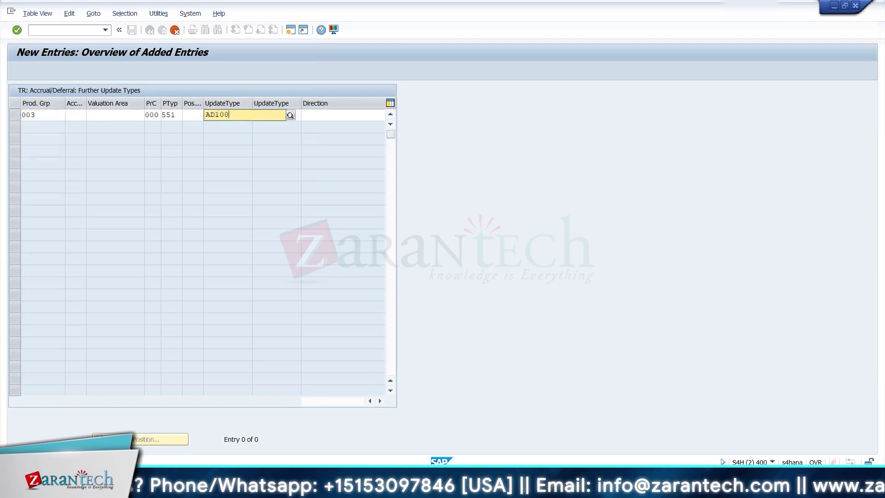
pyautogui.press('Return')
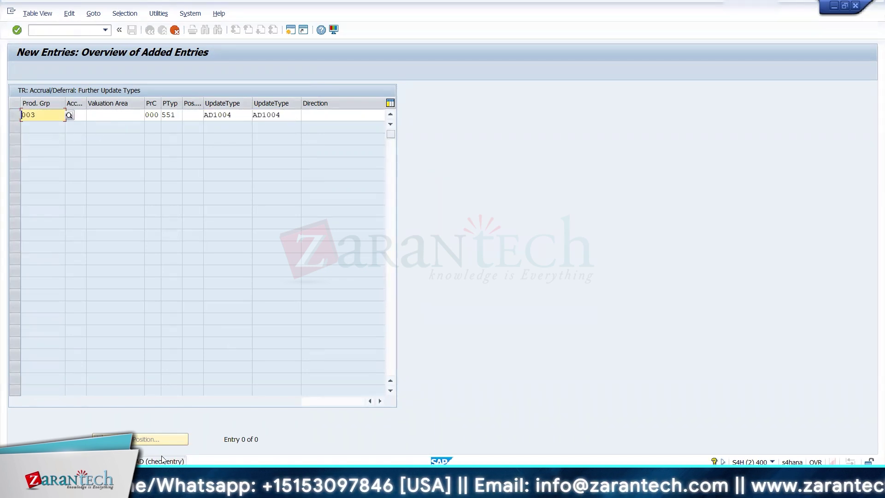
# - Review the detailed explanation of the entry check message, highlight the table name TRLIC_AD, and close the explanation
pyautogui.click(159, 462)
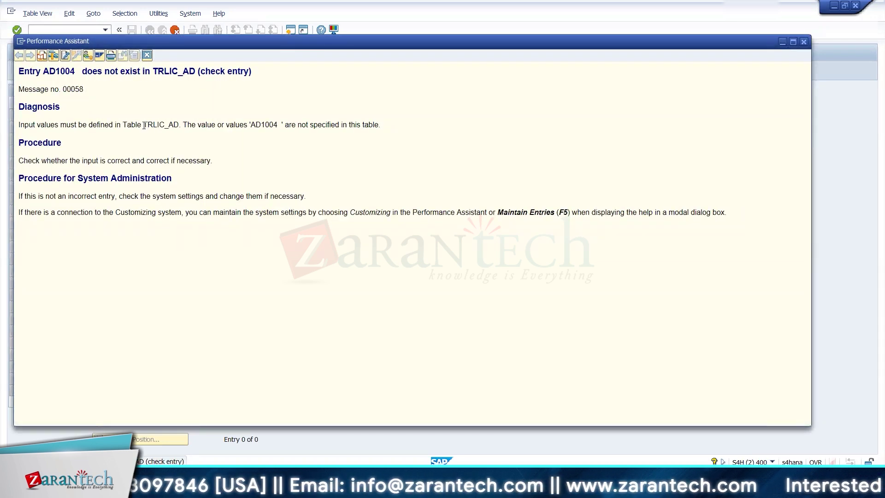
pyautogui.moveTo(151, 126); pyautogui.dragTo(178, 126)
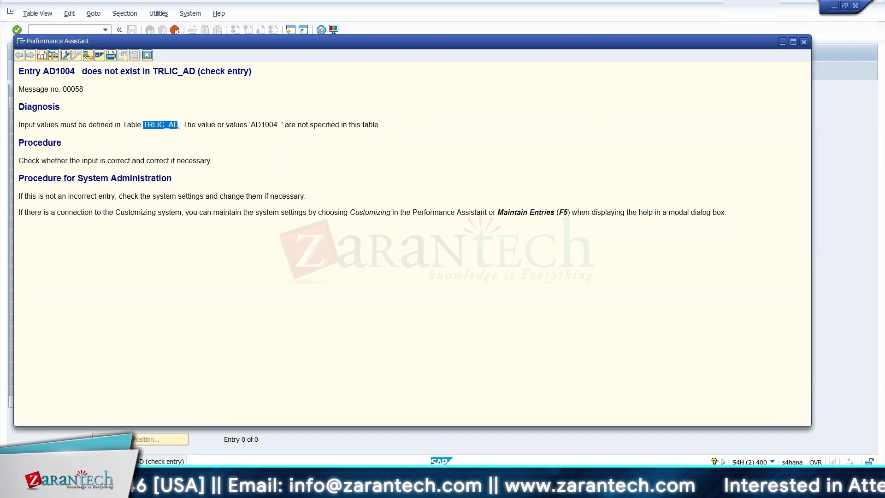
pyautogui.click(147, 55)
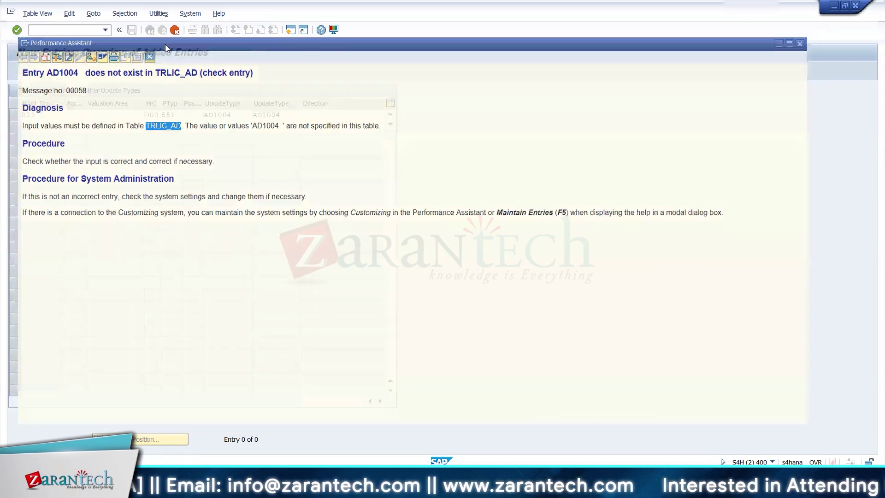
# - Discard the new 551 entry and leave the additional update types for difference procedure without saving
pyautogui.click(175, 30)
pyautogui.click(188, 211)
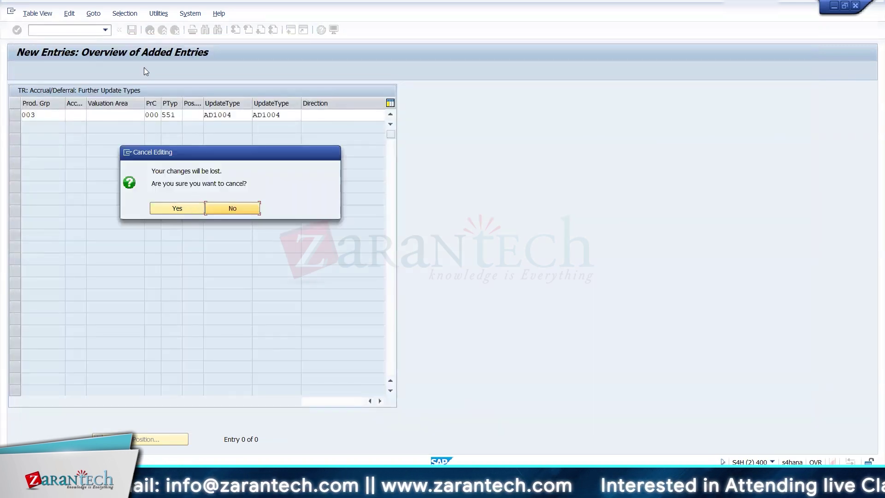
pyautogui.click(149, 30)
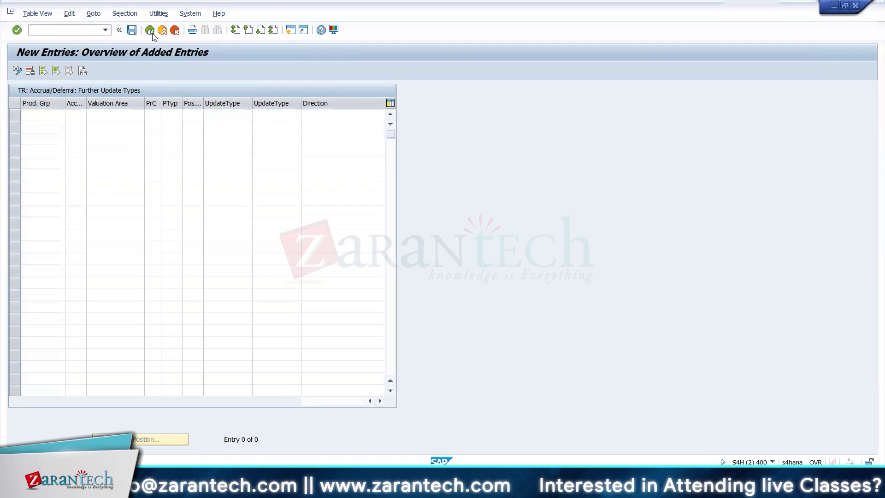
pyautogui.click(163, 30)
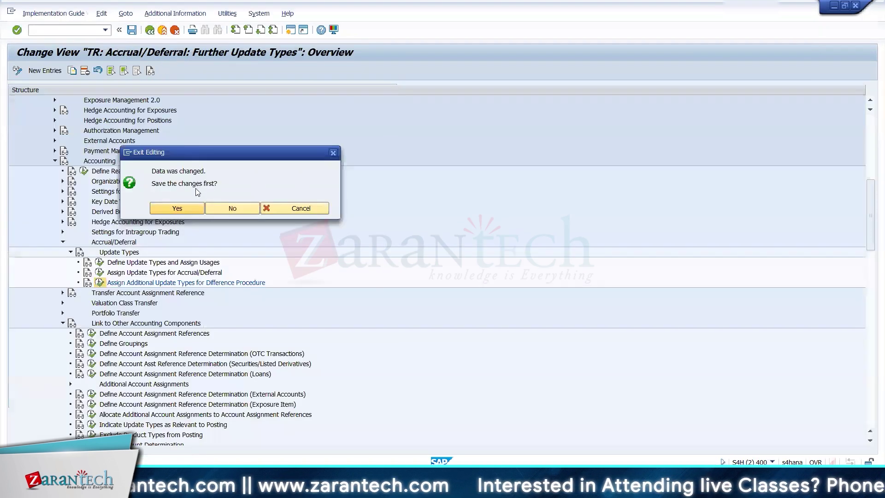
pyautogui.click(225, 206)
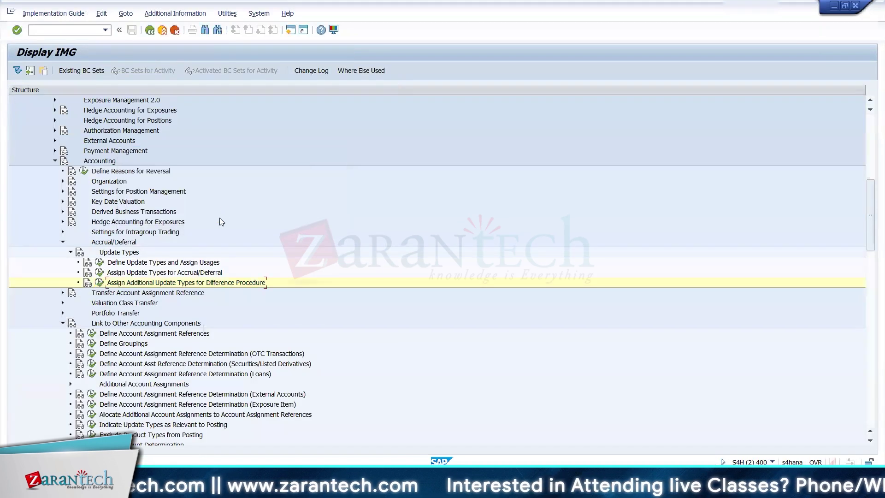
# - Open Assign Update Type to Usages under Define Update Types and Assign Usages, and look through the usage options of entry DE1040+
pyautogui.click(99, 263)
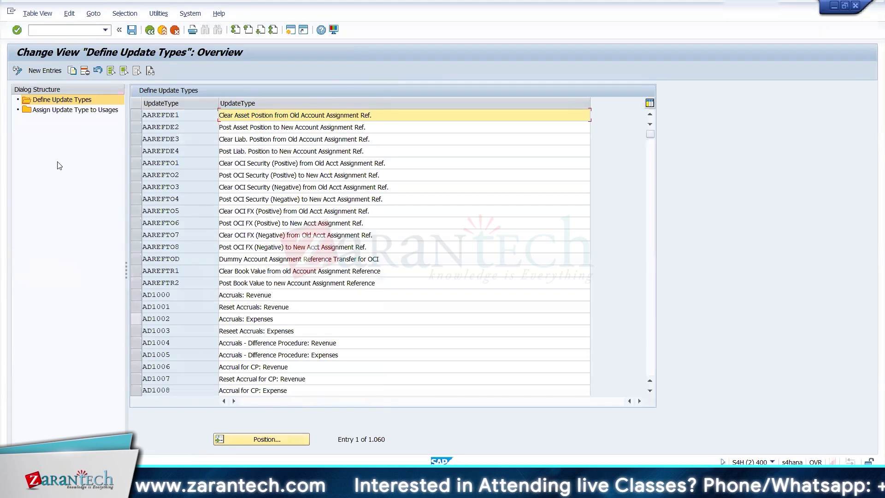
pyautogui.doubleClick(69, 110)
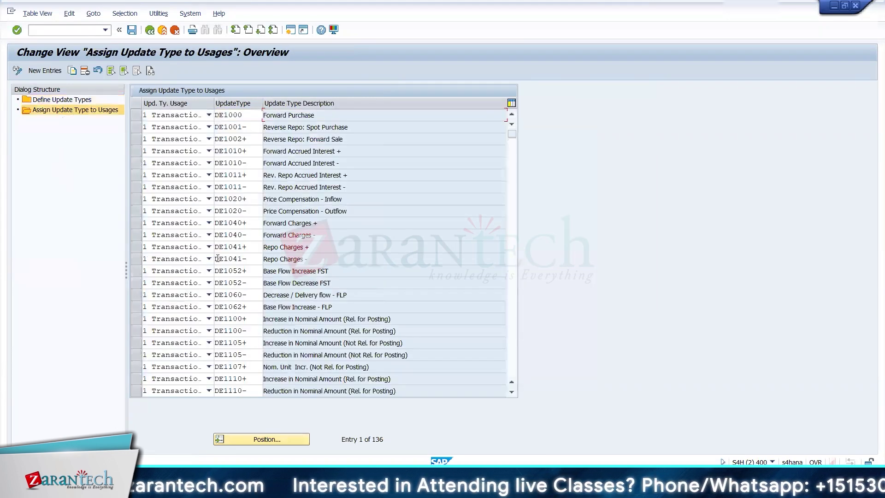
pyautogui.click(173, 223)
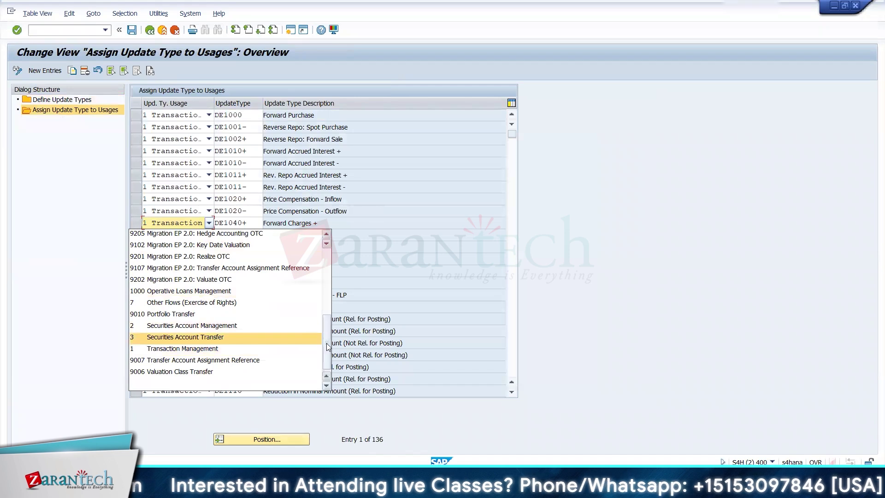
pyautogui.moveTo(327, 341); pyautogui.dragTo(328, 266)
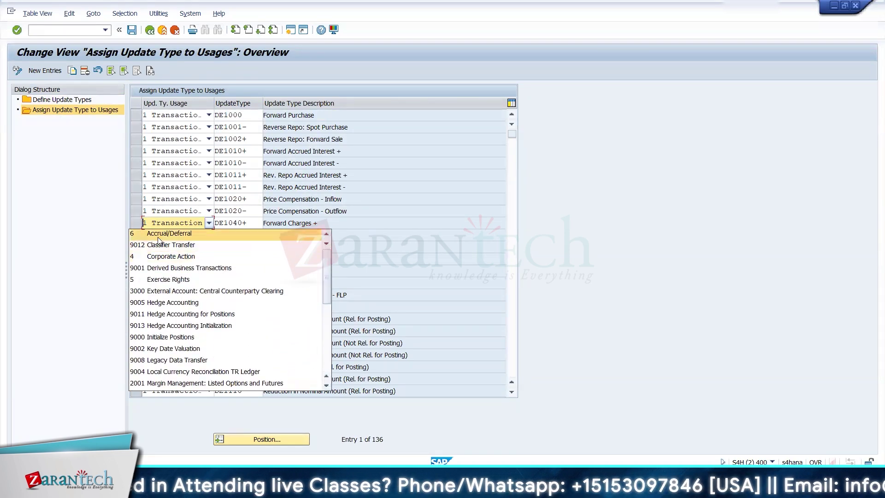
pyautogui.click(113, 214)
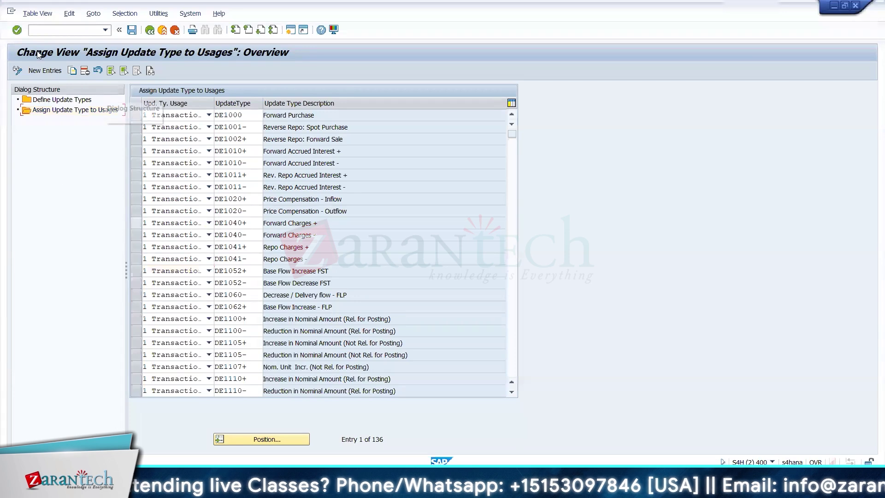
# - Display the usage assignments as a print list and filter it by update type usage 6
pyautogui.click(31, 14)
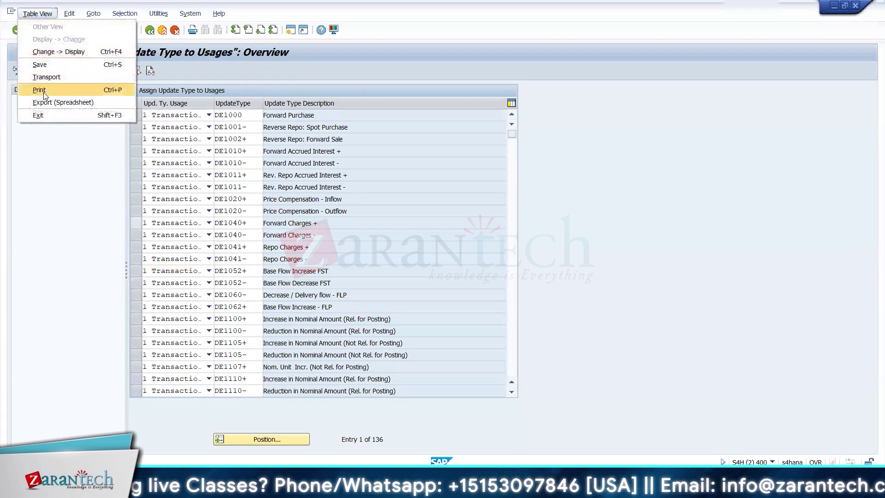
pyautogui.click(43, 93)
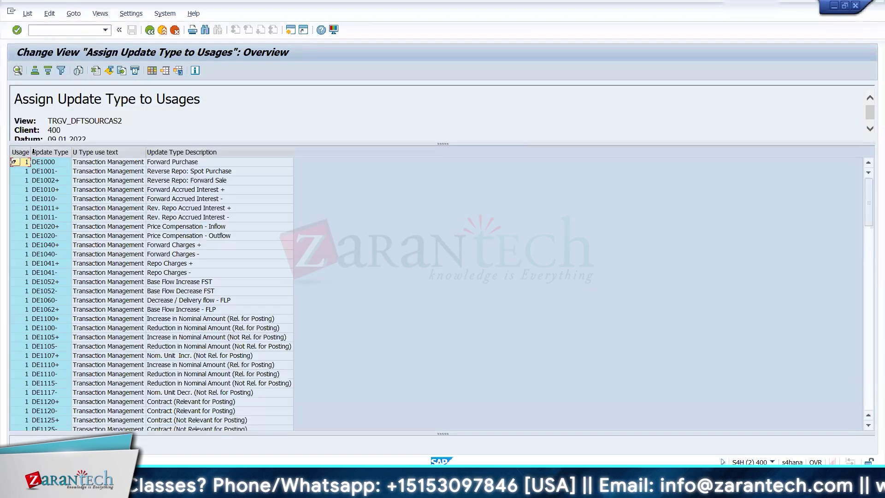
pyautogui.click(23, 153)
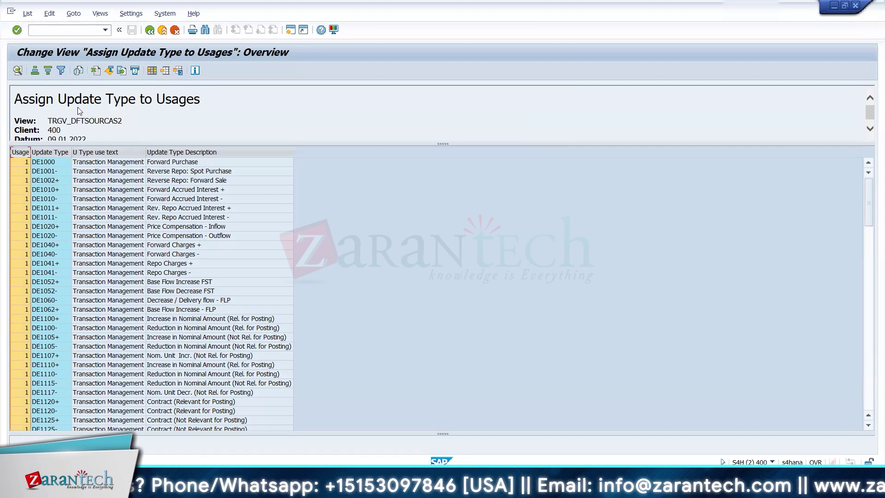
pyautogui.click(61, 70)
pyautogui.write('6')
pyautogui.press('Return')
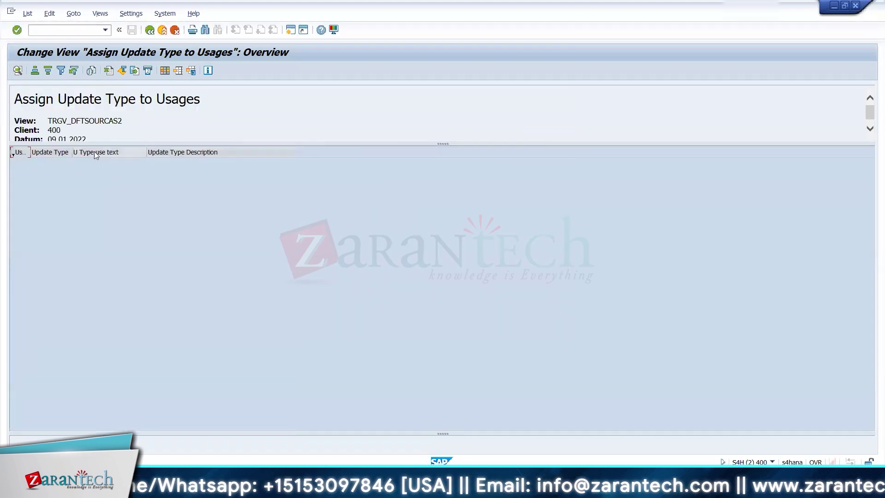
# - Check the possible values for the Update Type Usage filter and remove the filter from the list
pyautogui.click(61, 71)
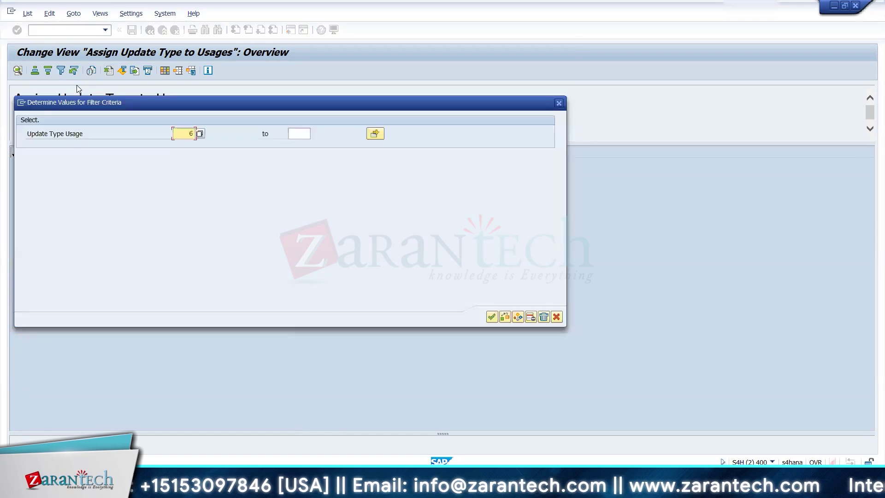
pyautogui.click(199, 133)
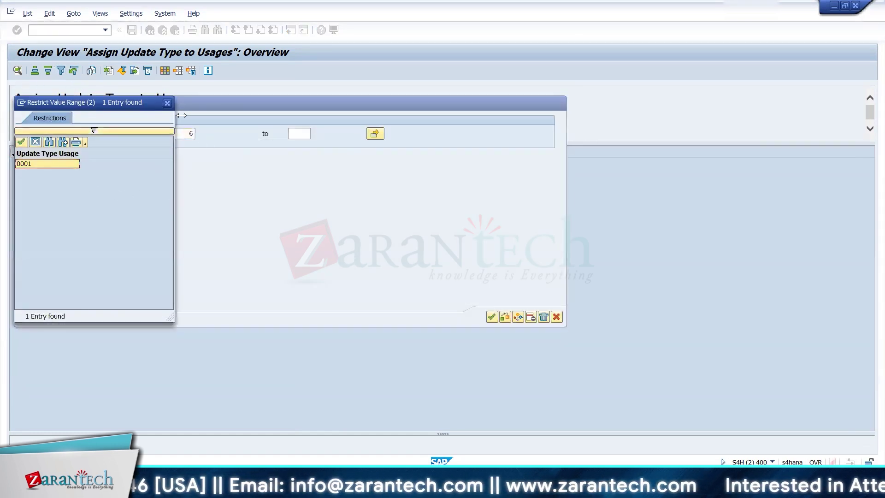
pyautogui.click(167, 103)
pyautogui.click(544, 317)
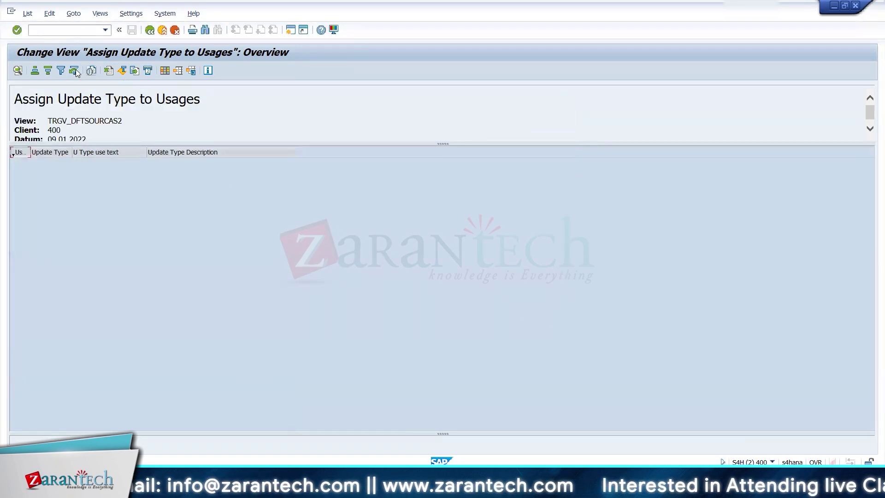
pyautogui.click(74, 71)
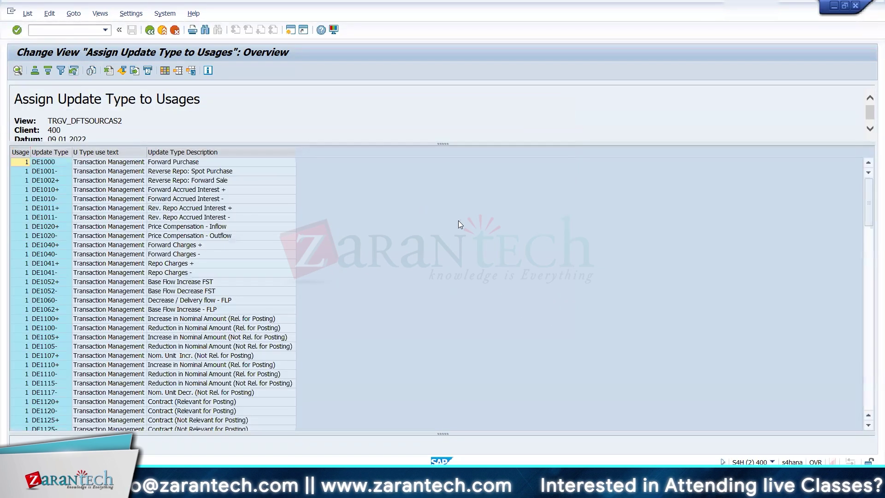
# - Look through the unfiltered usage assignments for accrual/deferral update types and return to the maintenance view
pyautogui.click(872, 312)
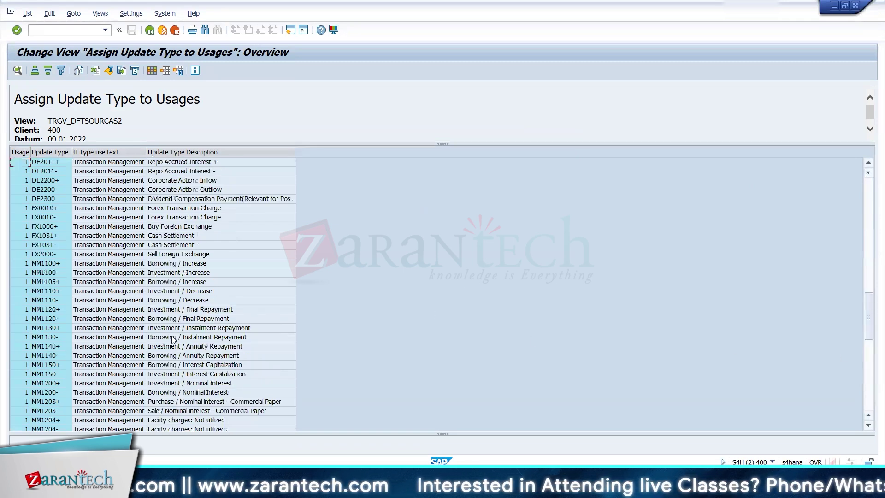
pyautogui.click(871, 368)
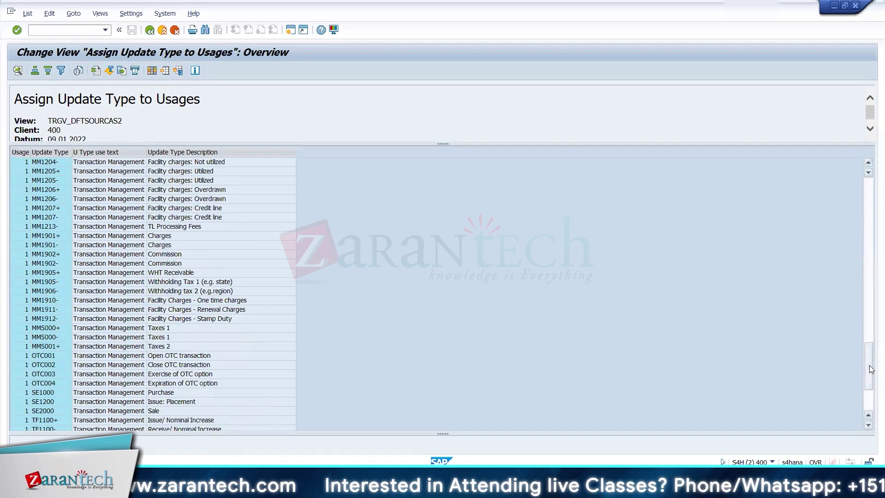
pyautogui.click(869, 404)
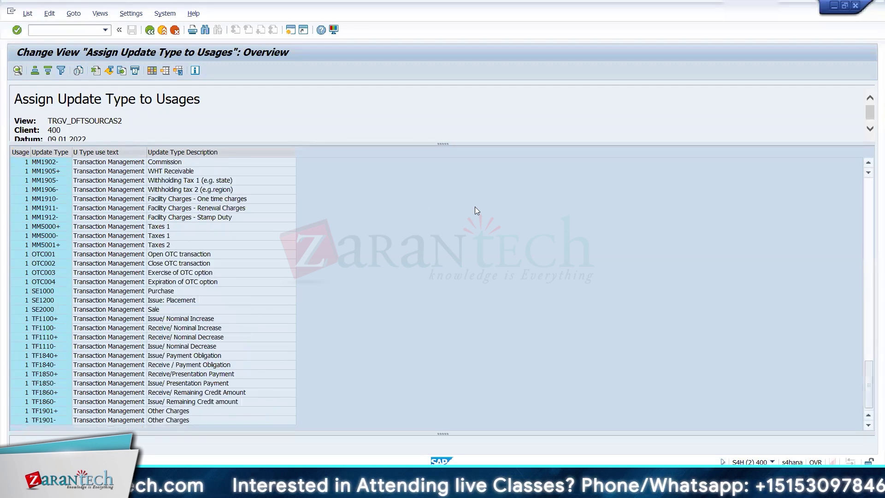
pyautogui.click(70, 191)
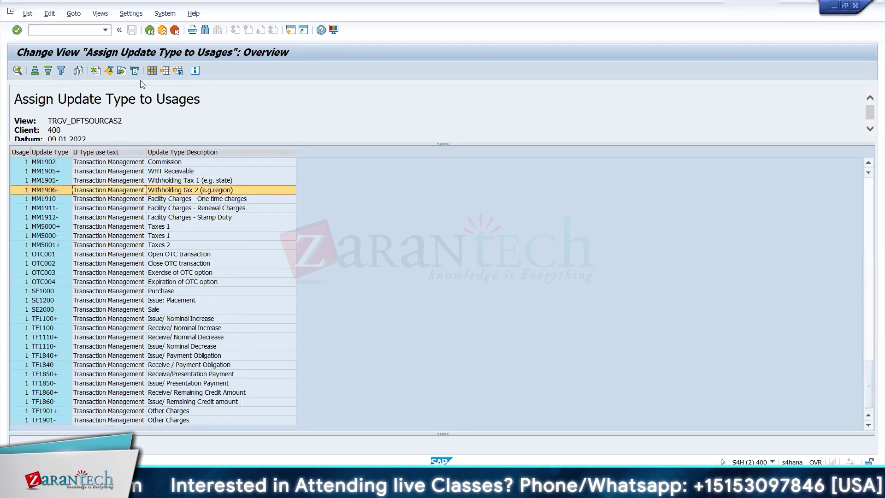
pyautogui.click(149, 30)
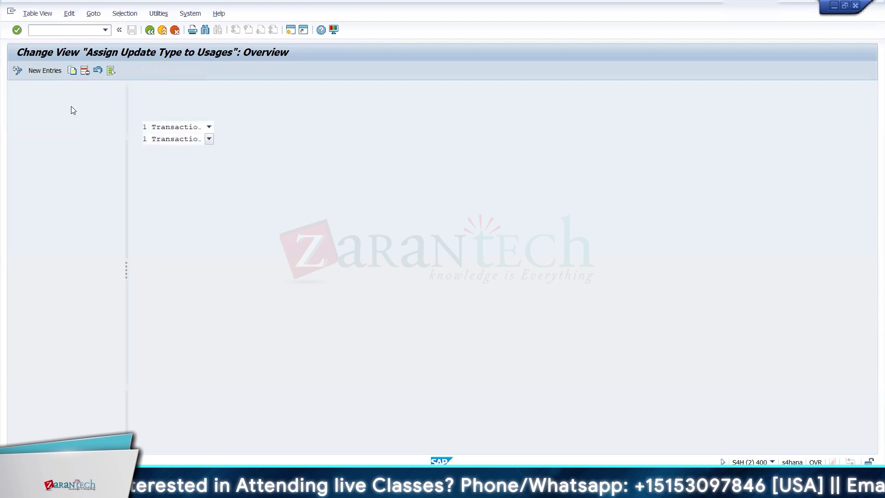
# - Reopen the print list of usage assignments, check it through to the last entry, and go back
pyautogui.click(38, 14)
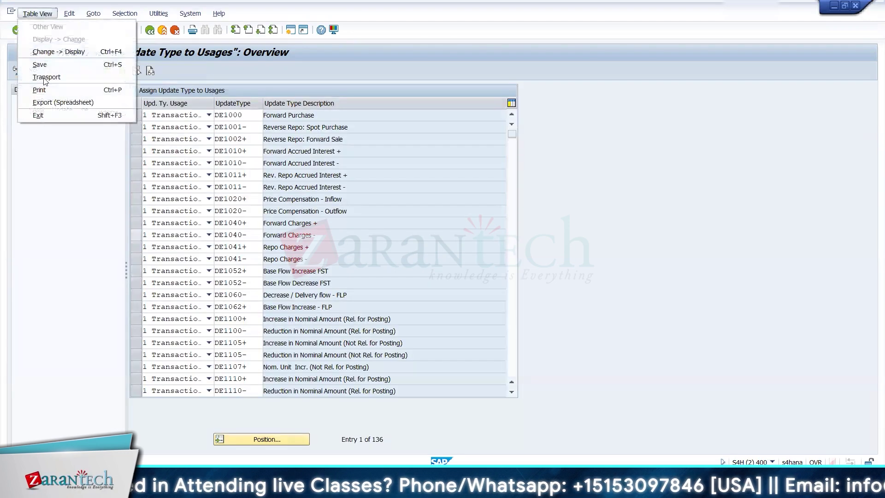
pyautogui.click(45, 94)
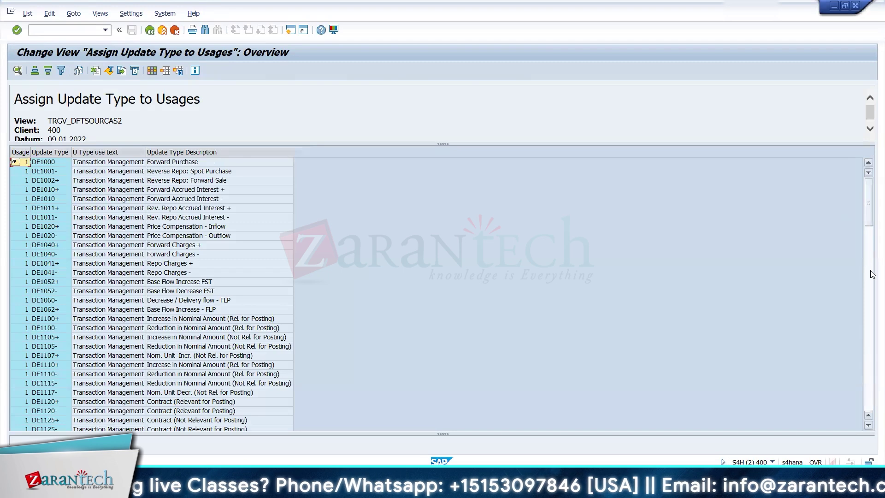
pyautogui.click(869, 273)
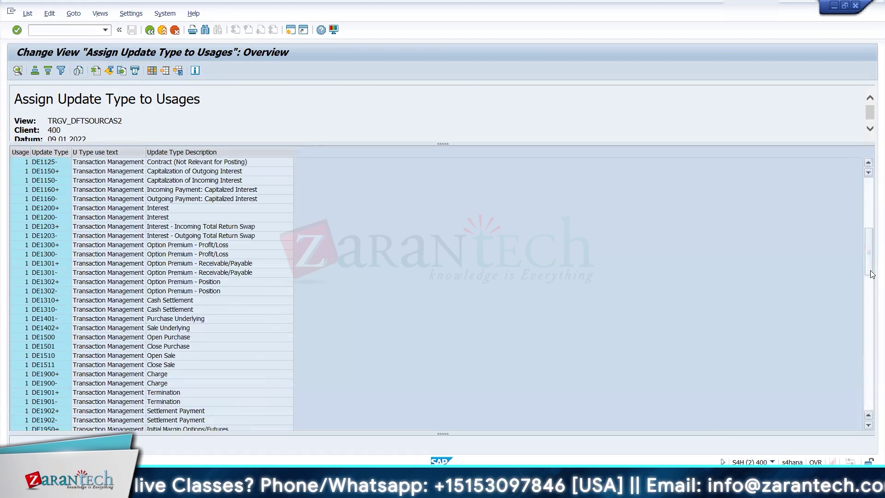
pyautogui.click(870, 319)
pyautogui.click(867, 337)
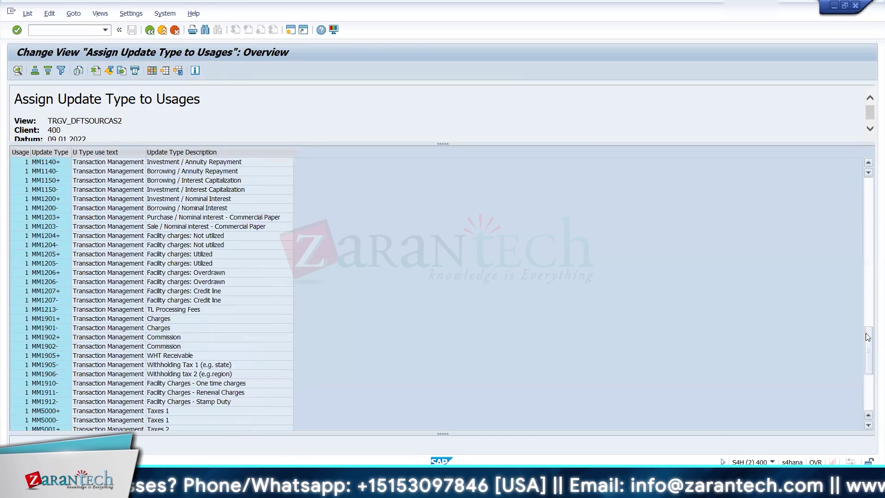
pyautogui.click(863, 392)
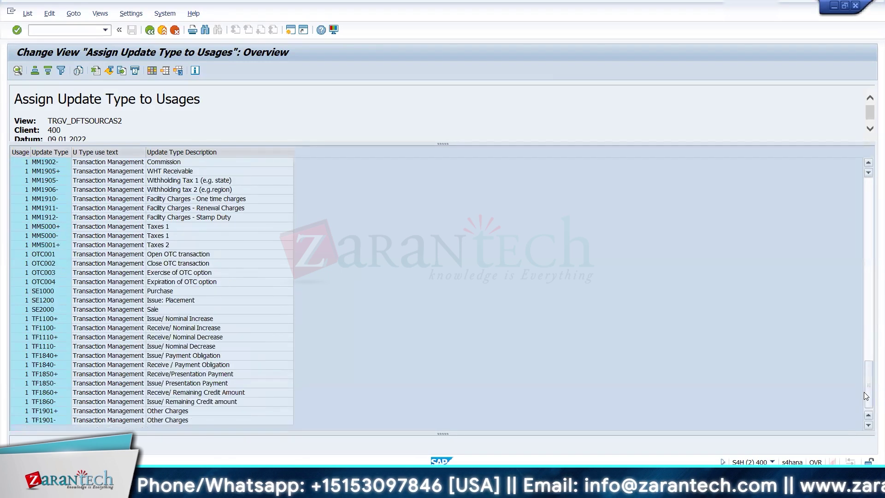
pyautogui.click(150, 30)
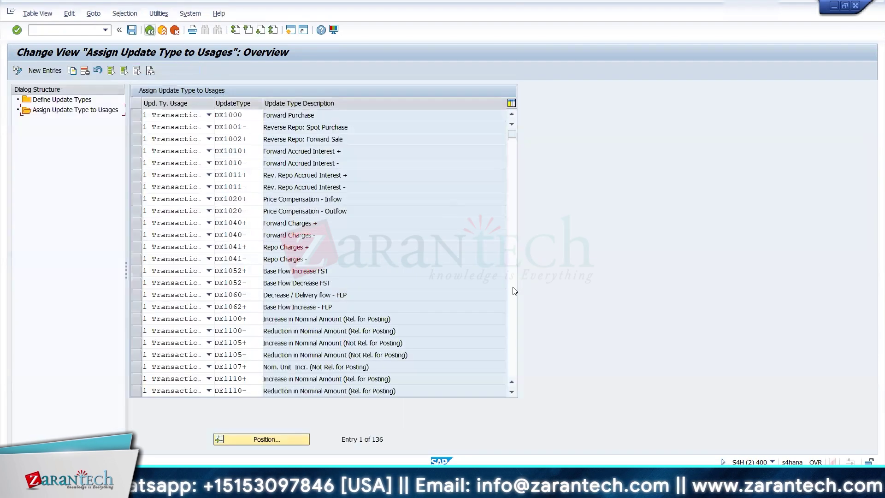
# - Copy the SE1200 Issue: Placement usage assignment and set the copy's update type usage to 6 Accrual/Deferral
pyautogui.click(515, 290)
pyautogui.click(514, 291)
pyautogui.click(513, 316)
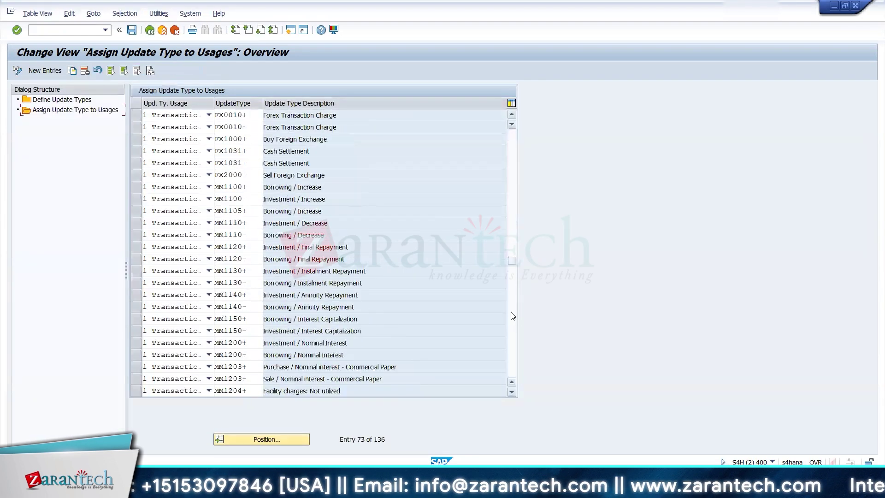
pyautogui.click(512, 316)
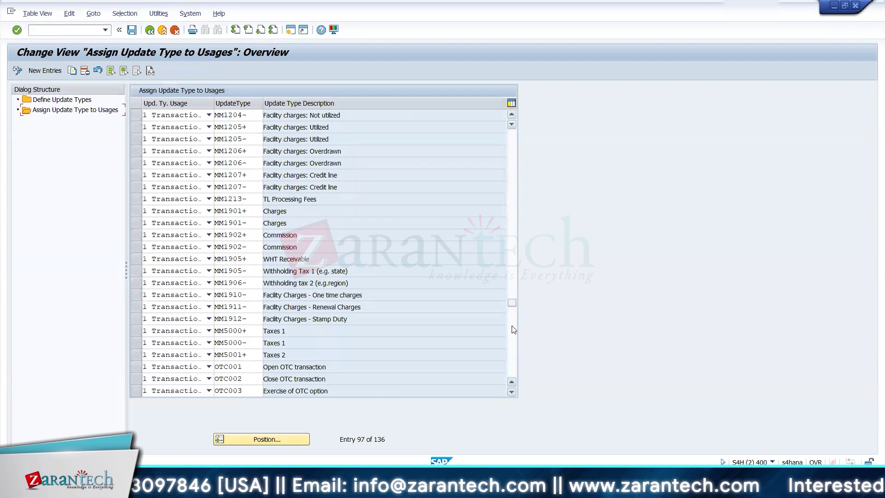
pyautogui.click(514, 329)
pyautogui.moveTo(513, 326); pyautogui.dragTo(518, 346)
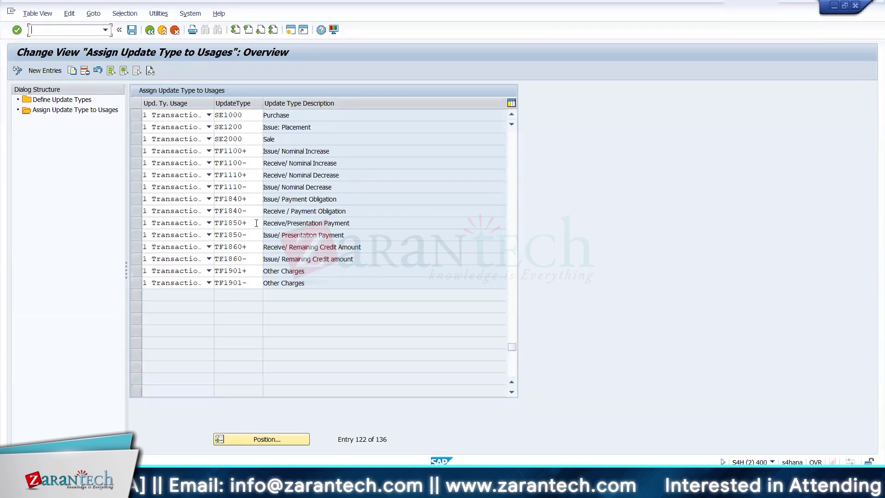
pyautogui.click(138, 129)
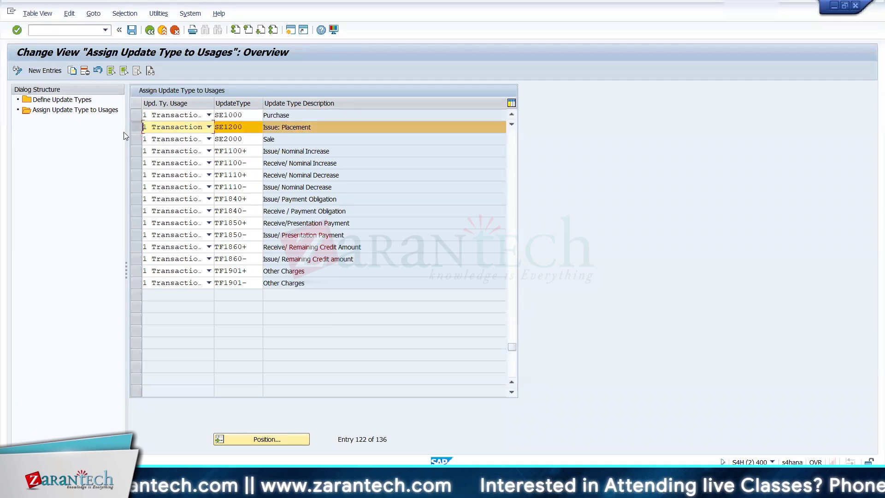
pyautogui.click(72, 72)
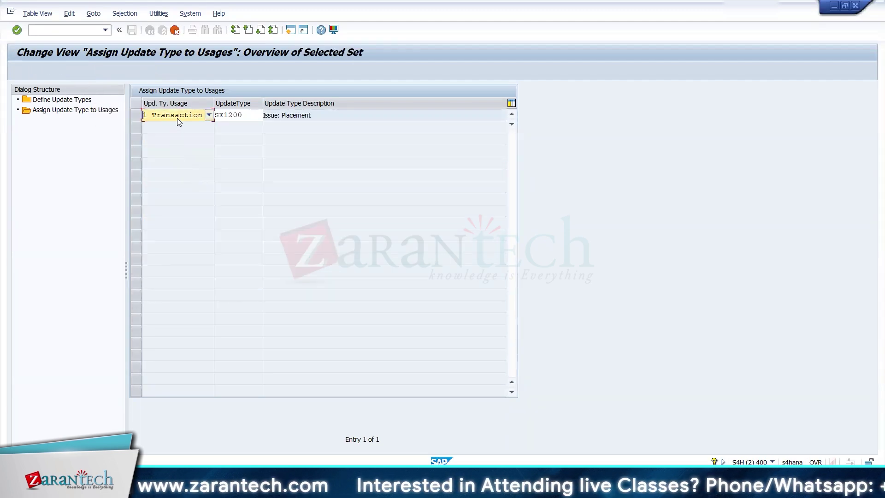
pyautogui.click(208, 115)
pyautogui.moveTo(328, 230); pyautogui.dragTo(331, 158)
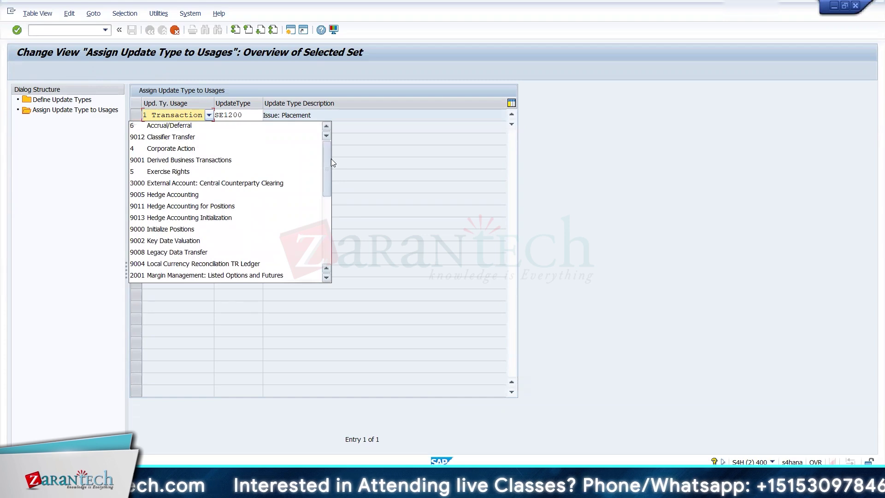
pyautogui.click(191, 126)
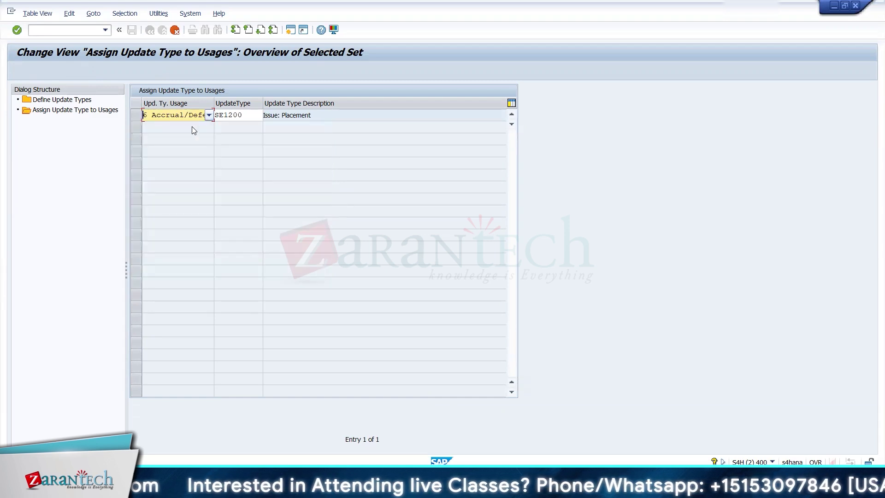
# - Replace the update type of the copied Accrual/Deferral usage assignment with AD1004
pyautogui.click(248, 114)
pyautogui.press('BackSpace')
pyautogui.press('BackSpace')
pyautogui.press('BackSpace')
pyautogui.press('BackSpace')
pyautogui.write('AS')
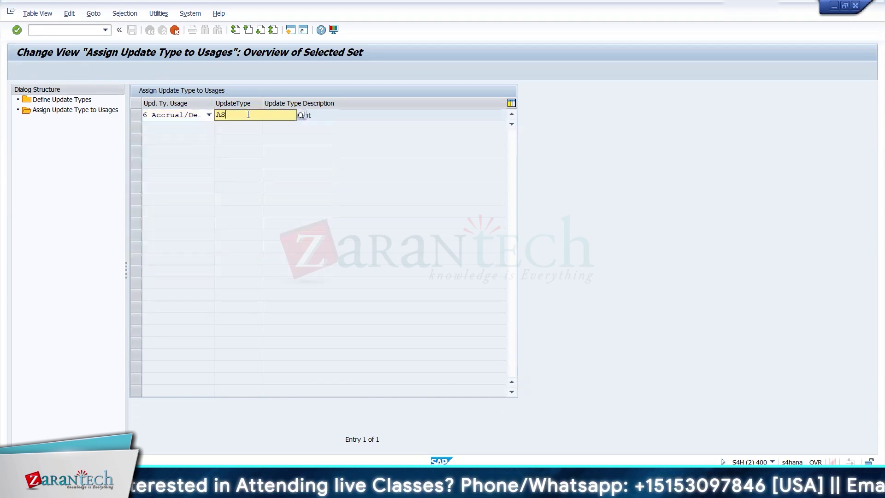
pyautogui.write('100')
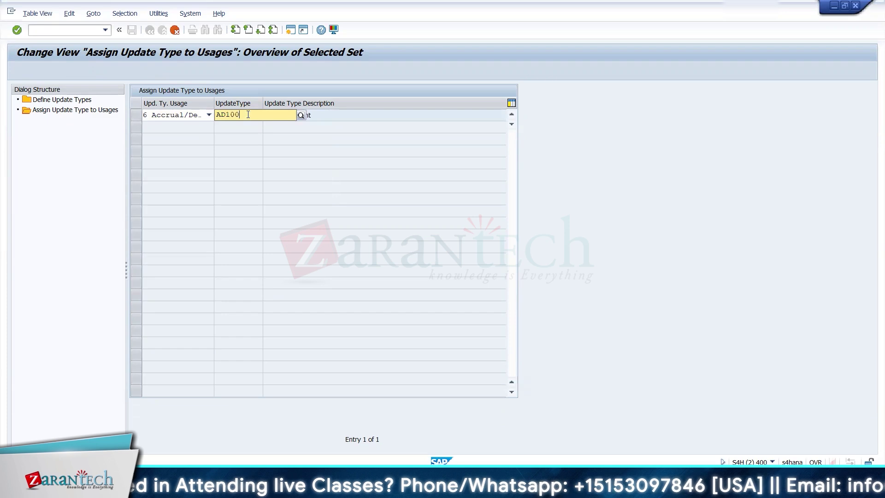
pyautogui.write('4')
pyautogui.press('Return')
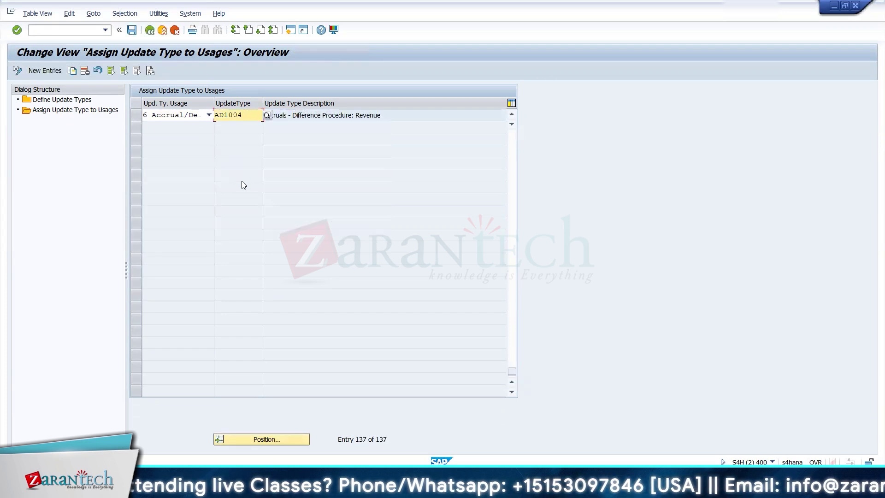
# - Save the AD1004 usage assignment under the proposed customizing request and return to the IMG structure
pyautogui.click(132, 30)
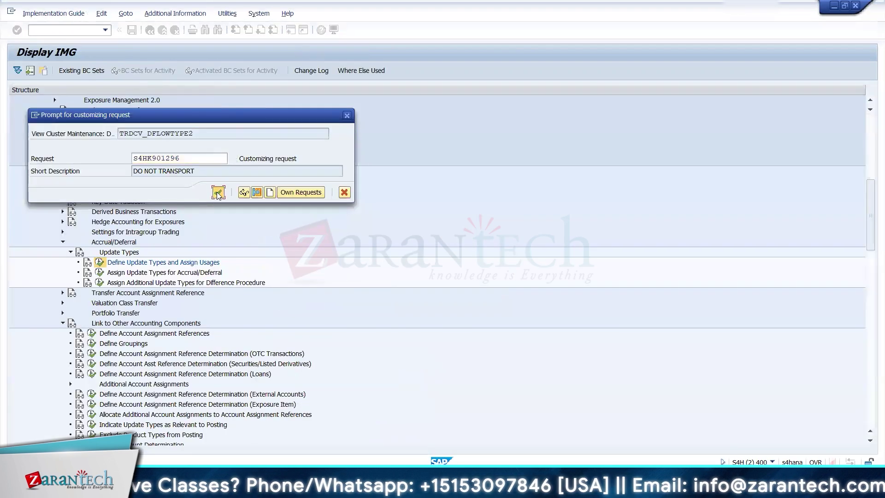
pyautogui.click(218, 193)
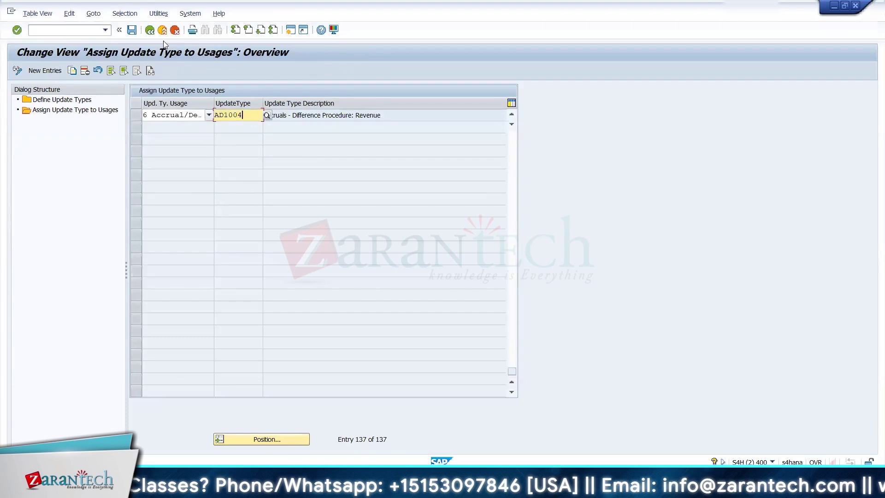
pyautogui.click(149, 31)
pyautogui.click(149, 32)
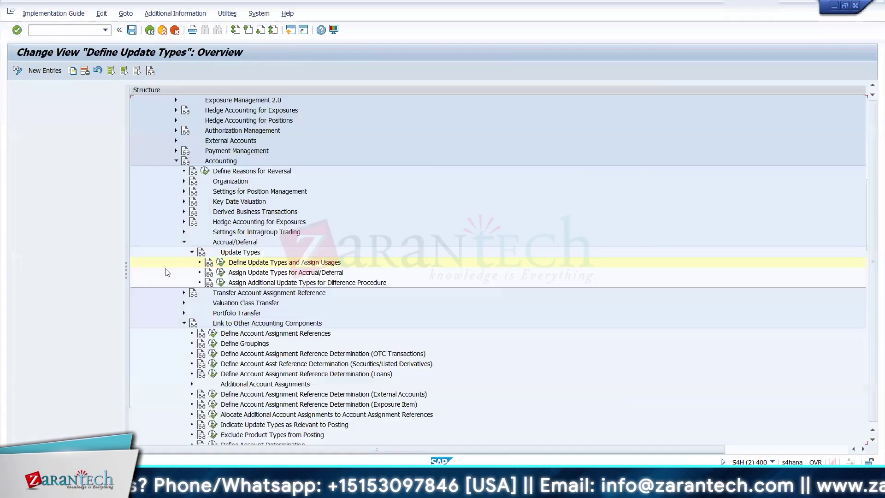
# - Open the MM1200- flow details for product type 551 in Assign Update Types for Accrual/Deferral
pyautogui.click(100, 272)
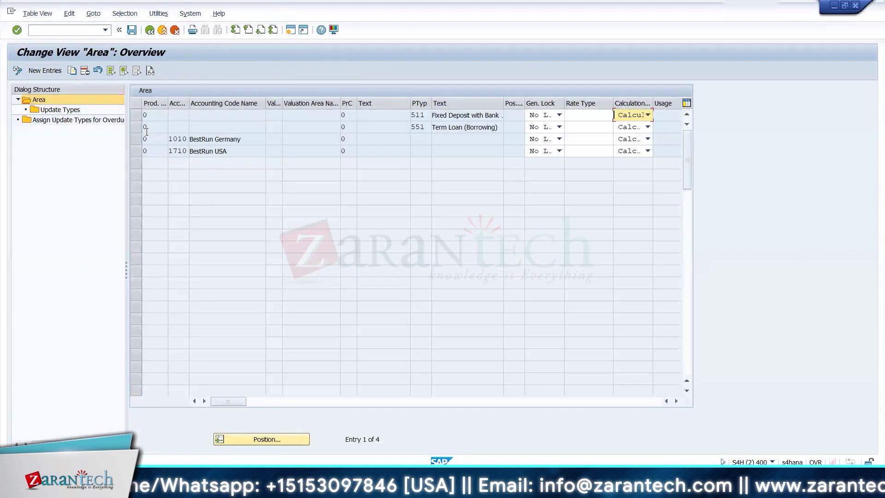
pyautogui.click(136, 128)
pyautogui.doubleClick(74, 110)
pyautogui.doubleClick(186, 214)
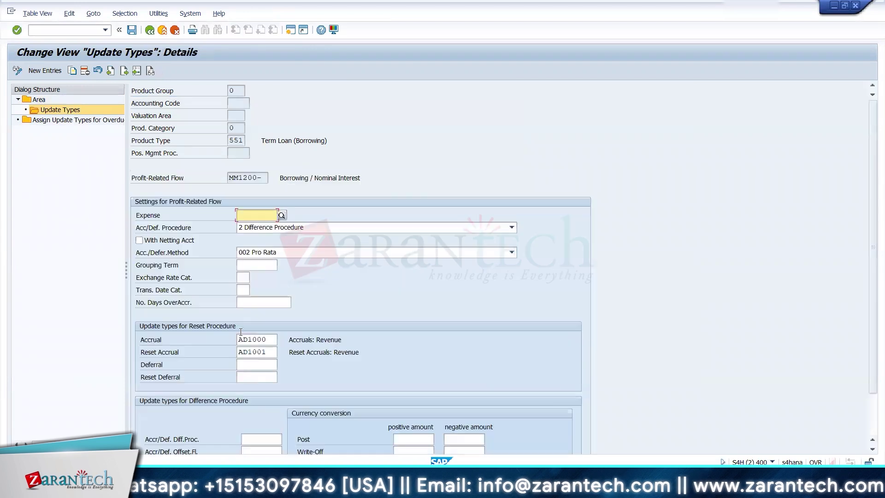
# - Clear the Accrual and Reset Accrual update types in the reset procedure settings of flow MM1200-
pyautogui.click(266, 339)
pyautogui.press('BackSpace')
pyautogui.press('BackSpace')
pyautogui.press('BackSpace')
pyautogui.press('BackSpace')
pyautogui.press('BackSpace')
pyautogui.press('BackSpace')
pyautogui.click(267, 352)
pyautogui.press('BackSpace')
pyautogui.press('BackSpace')
pyautogui.press('BackSpace')
pyautogui.press('BackSpace')
pyautogui.press('BackSpace')
pyautogui.press('BackSpace')
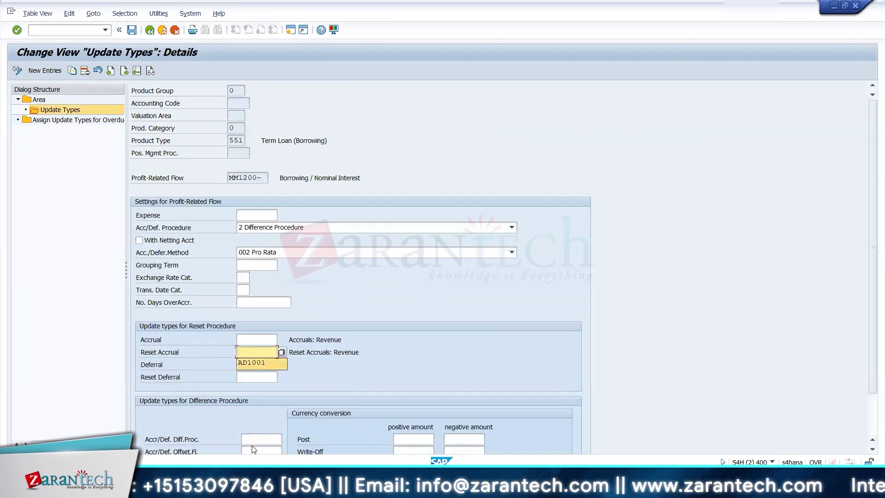
# - Enter AD10004 as the Accr/Def. Diff.Proc. update type for the difference procedure
pyautogui.click(253, 440)
pyautogui.write('AD')
pyautogui.click(254, 450)
pyautogui.press('Return')
pyautogui.click(195, 460)
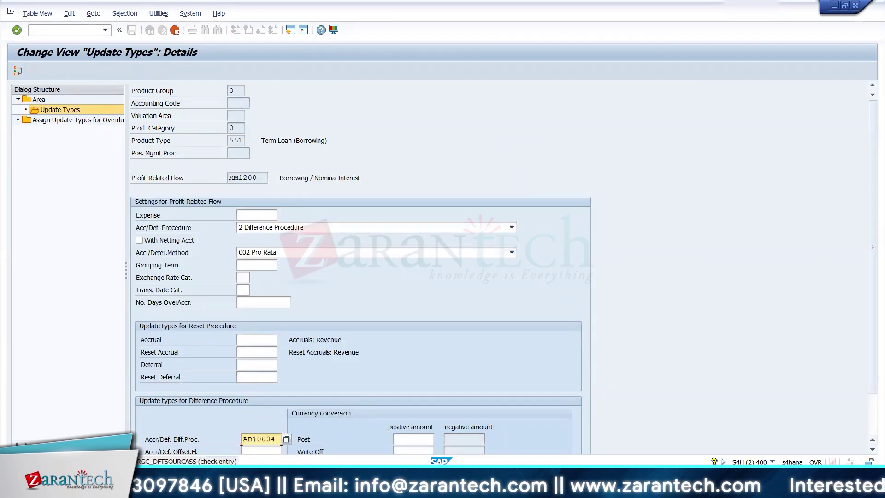
pyautogui.click(87, 55)
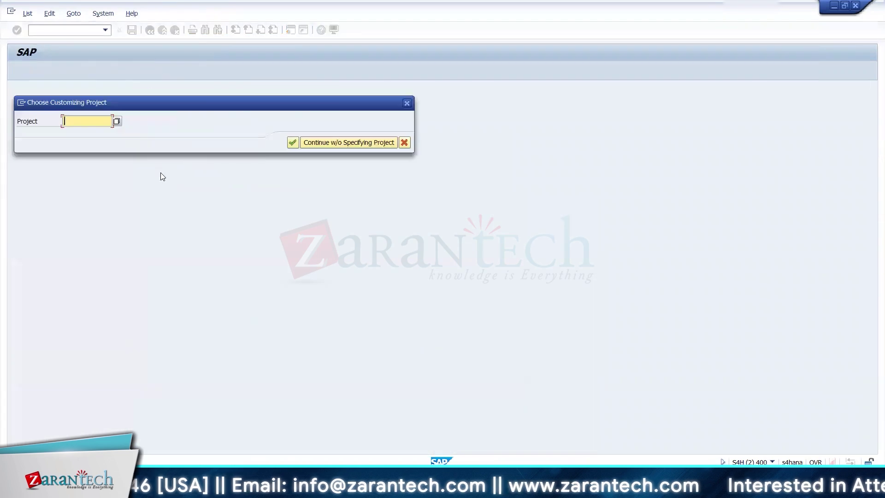
pyautogui.press('Return')
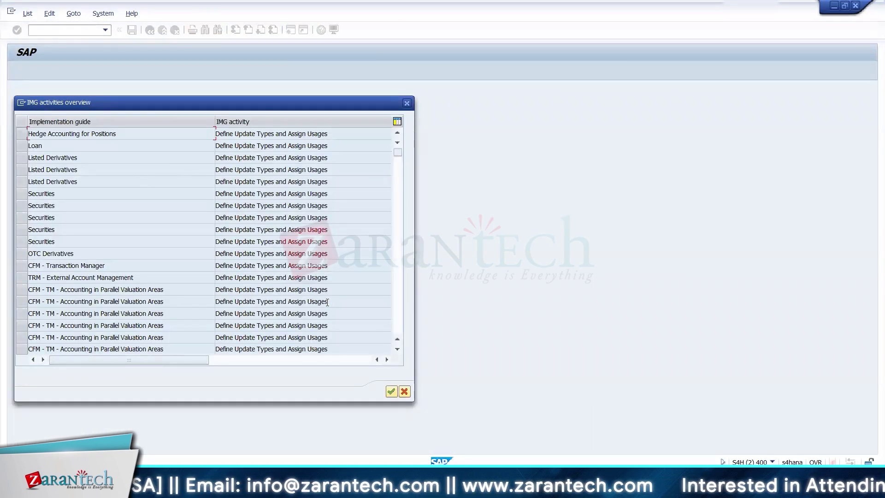
pyautogui.click(404, 391)
pyautogui.click(147, 57)
pyautogui.click(174, 32)
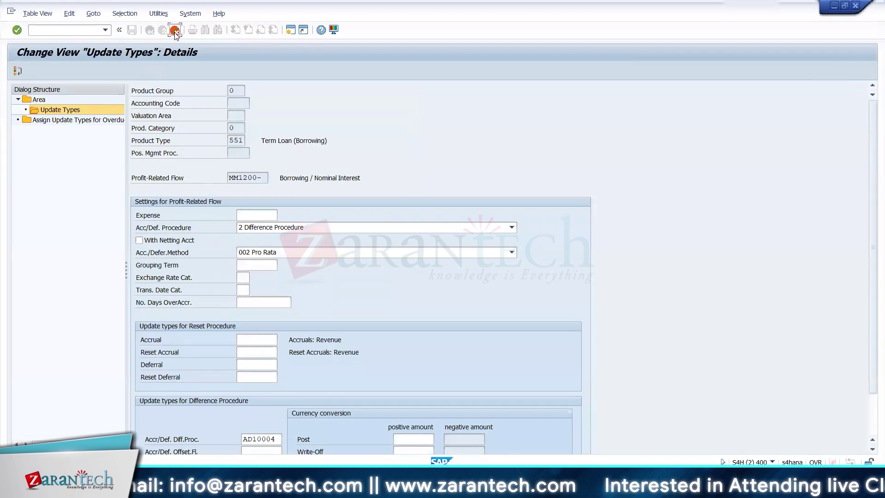
# - Check the code in the posting-relevant update types list and correct the Accr/Def. Diff.Proc. update type to AD1004
pyautogui.hotkey('alt', 'Tab')
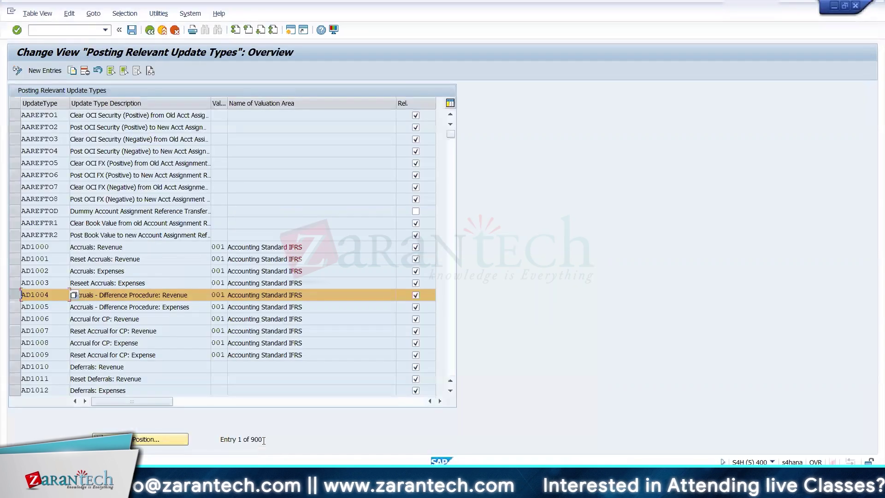
pyautogui.hotkey('alt', 'Tab')
pyautogui.click(263, 441)
pyautogui.press('BackSpace')
pyautogui.press('Return')
# - Look up the AD update types available for the accrual/deferral offsetting flow and leave that field empty
pyautogui.moveTo(873, 295); pyautogui.dragTo(872, 335)
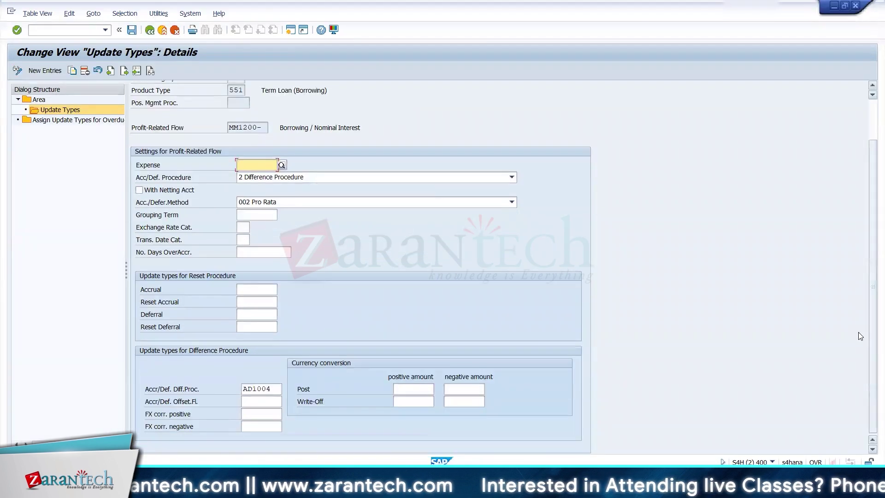
pyautogui.click(265, 400)
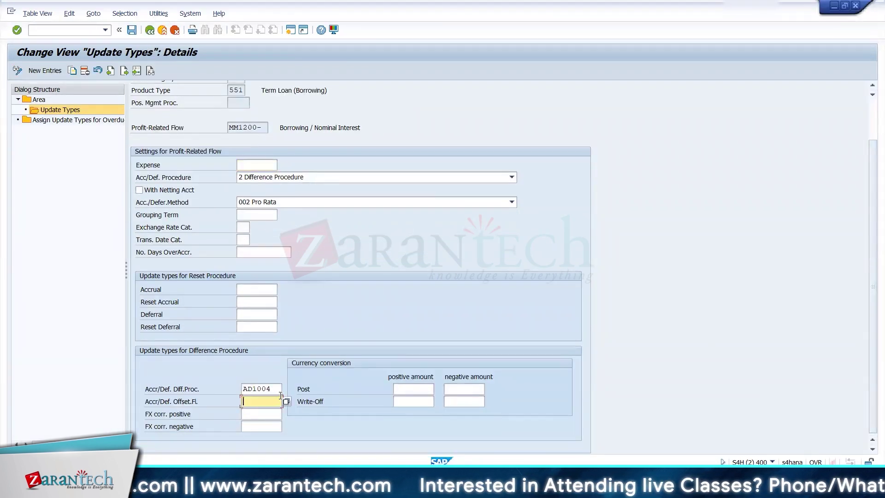
pyautogui.write('Ad')
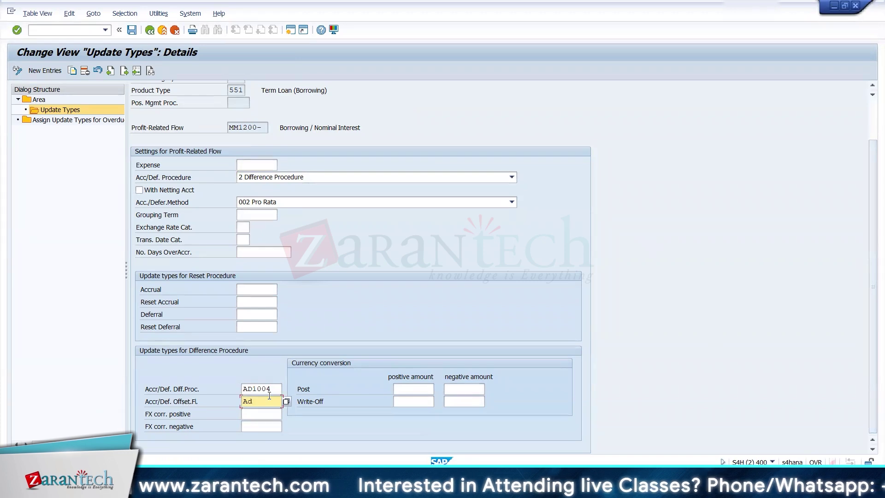
pyautogui.press('Return')
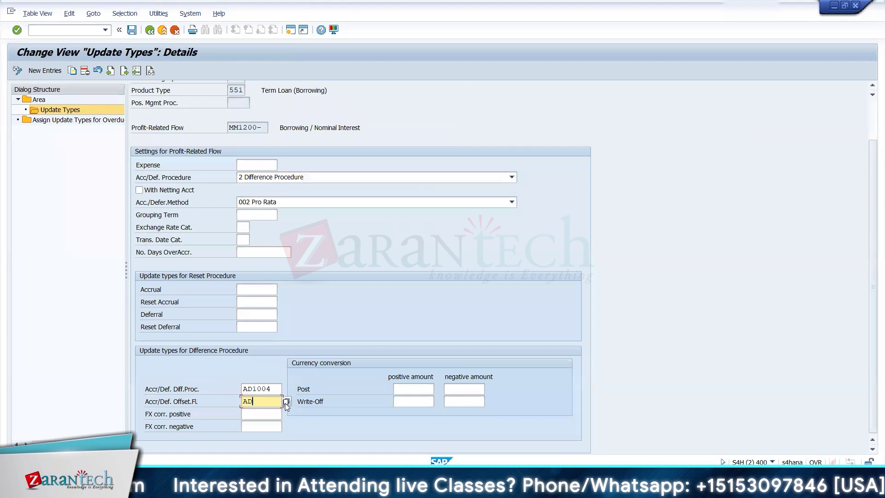
pyautogui.click(285, 403)
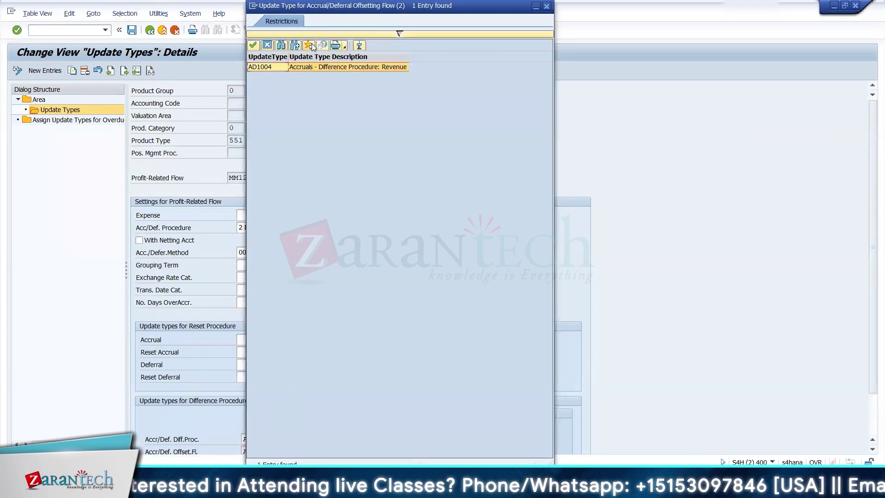
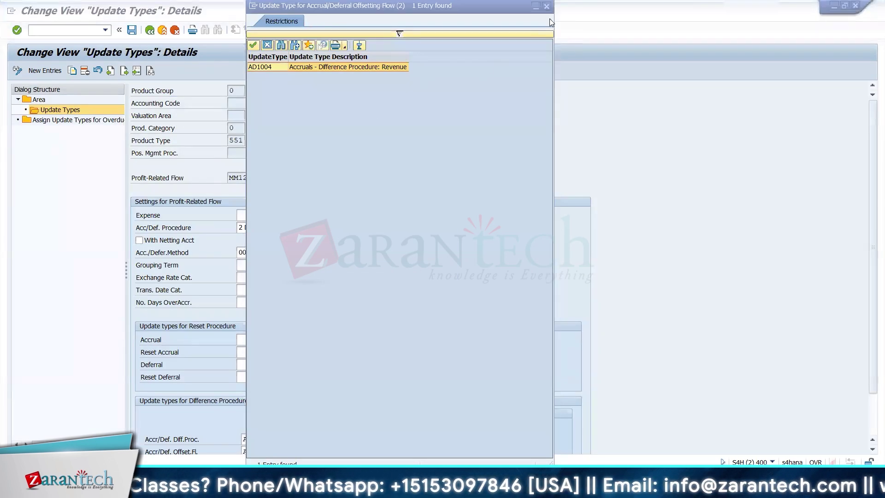
pyautogui.click(546, 7)
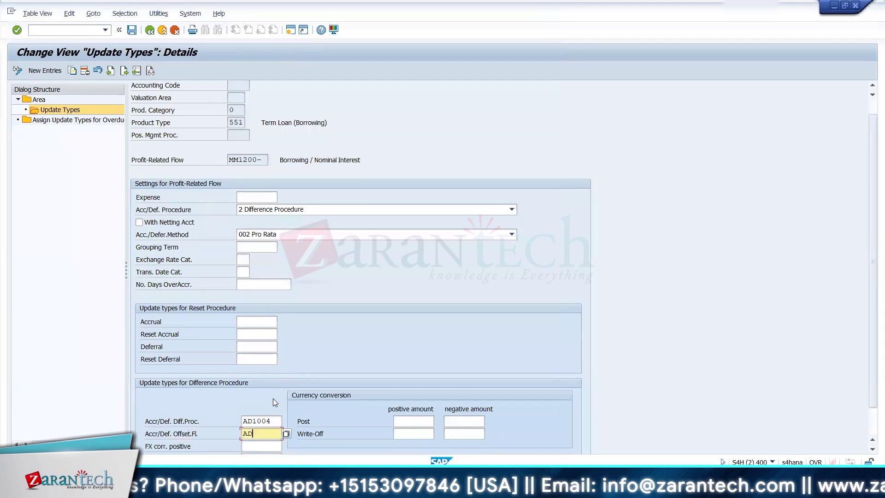
pyautogui.press('BackSpace')
# - Save the MM1200- difference procedure settings under the proposed customizing request and return to the IMG structure
pyautogui.click(131, 30)
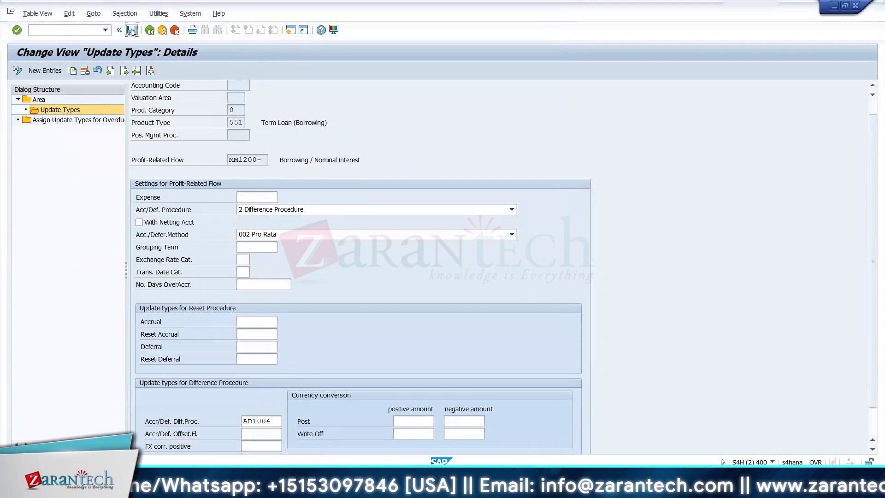
pyautogui.click(218, 193)
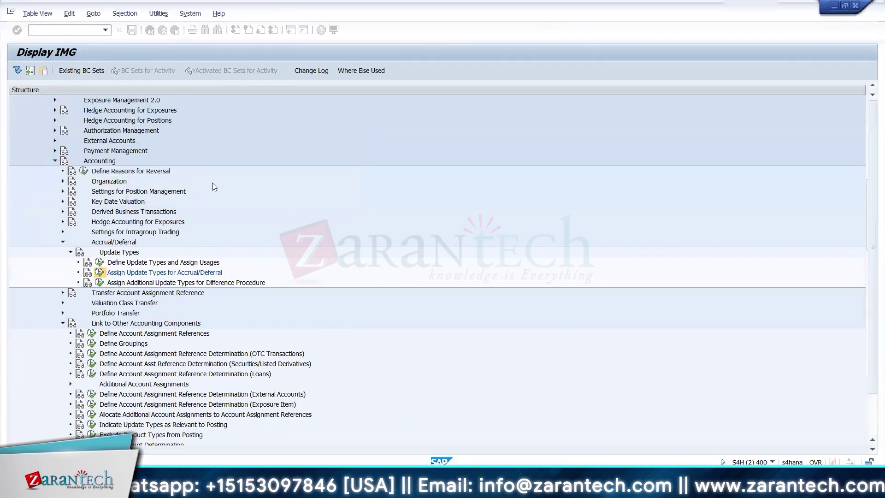
pyautogui.click(149, 30)
pyautogui.click(149, 30)
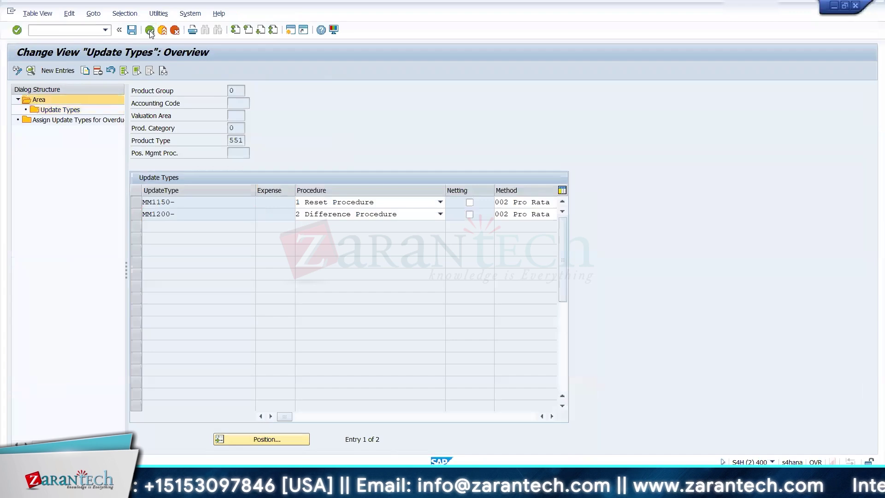
pyautogui.click(149, 30)
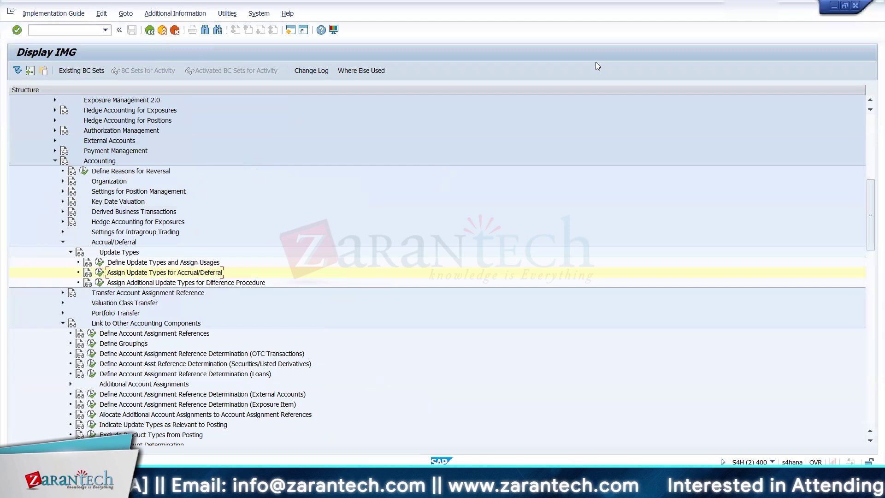
# - Open the Assign Update Type to Usages view in Define Update Types and Assign Usages
pyautogui.click(99, 262)
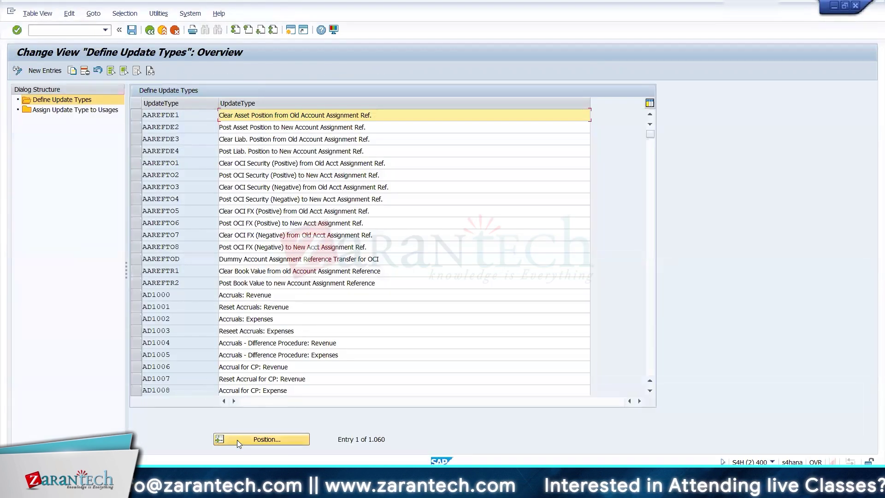
pyautogui.click(69, 109)
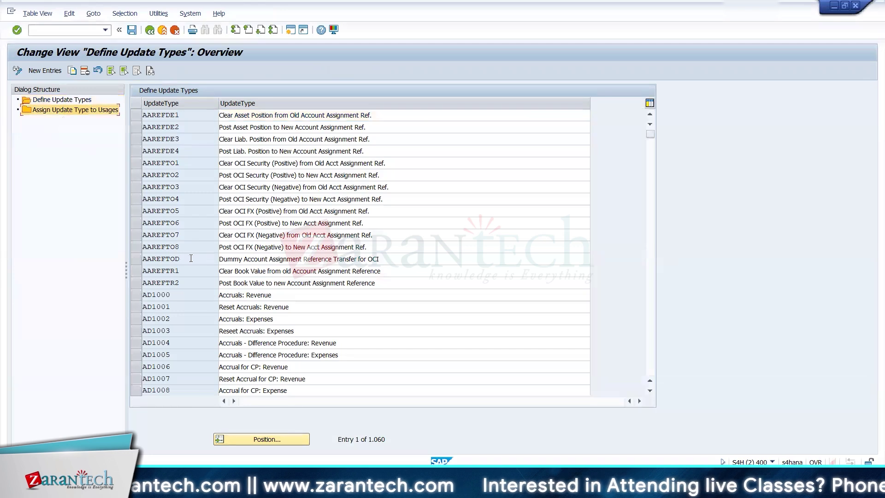
pyautogui.doubleClick(70, 107)
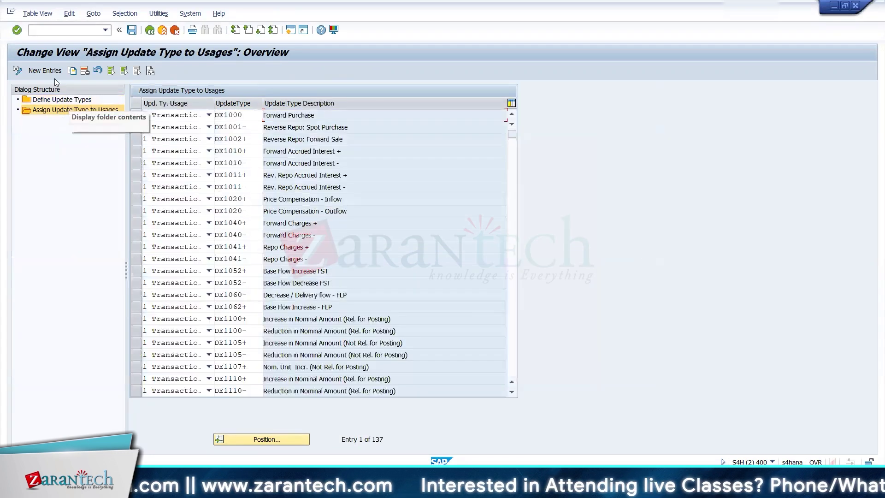
# - Add a usage assignment linking update type AD1005 to usage 6 Accrual/Deferral, and return to the IMG structure
pyautogui.click(56, 71)
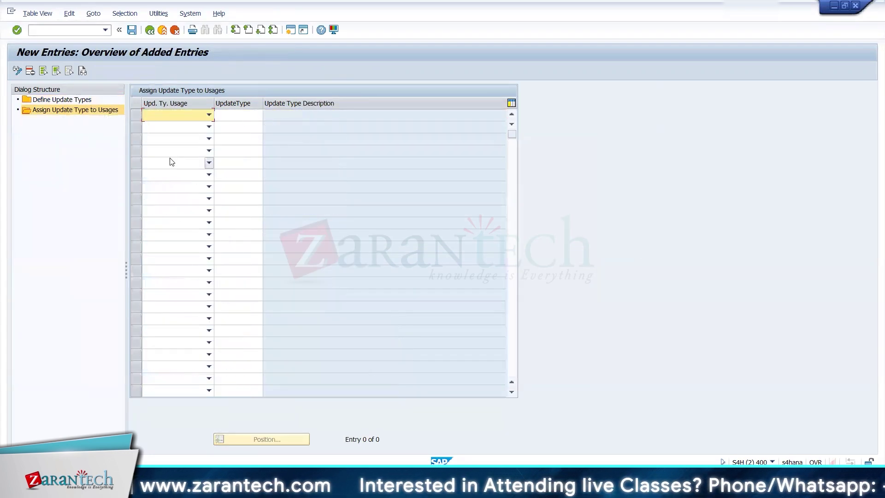
pyautogui.press('6')
pyautogui.click(227, 116)
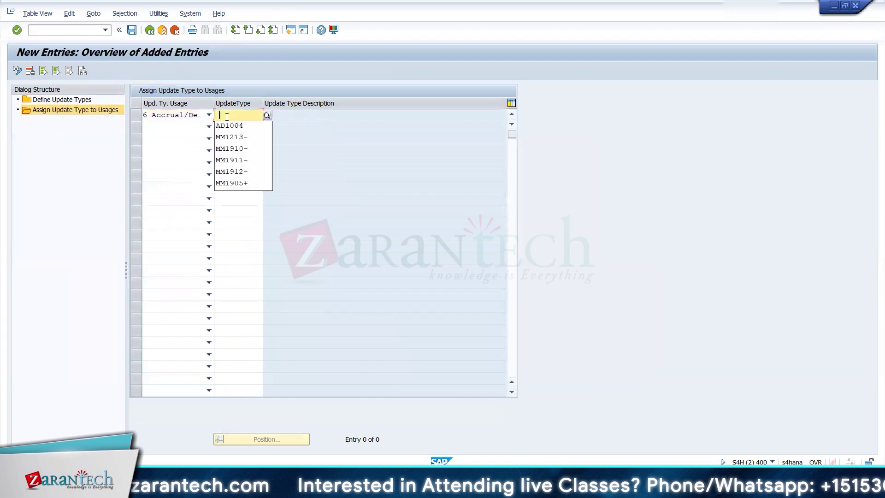
pyautogui.click(236, 125)
pyautogui.press('BackSpace')
pyautogui.write('5')
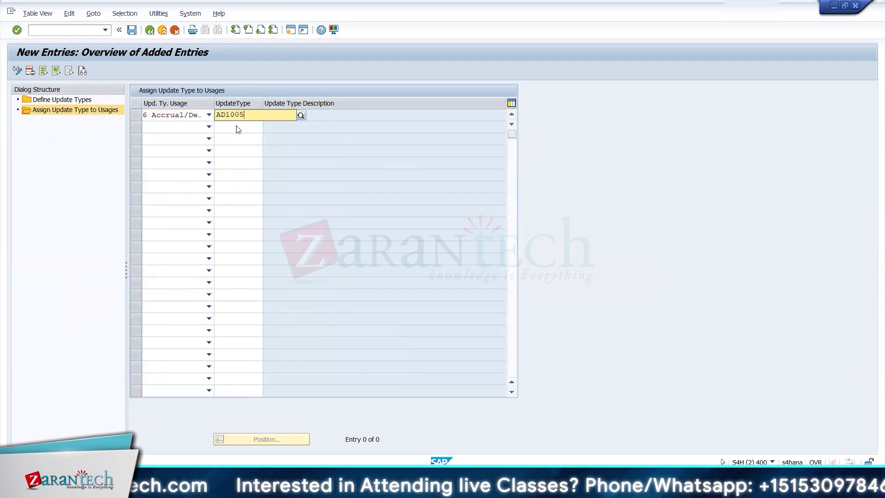
pyautogui.press('Return')
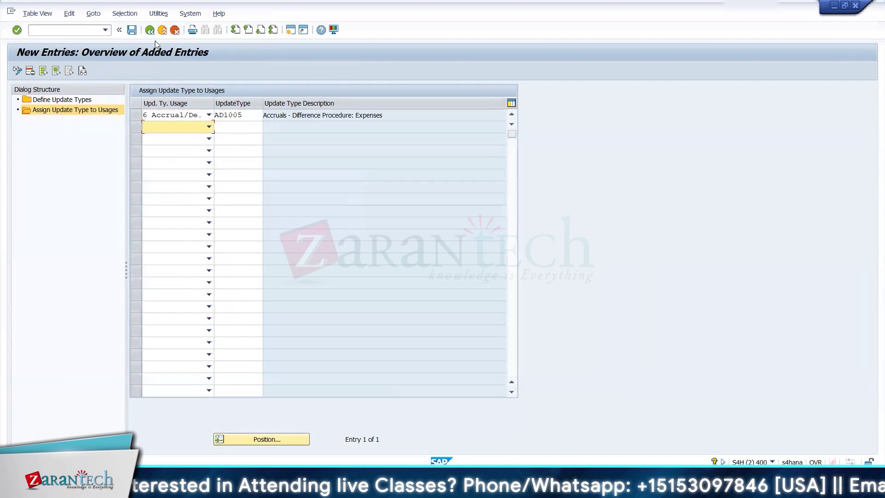
pyautogui.click(149, 31)
pyautogui.click(150, 31)
pyautogui.click(150, 31)
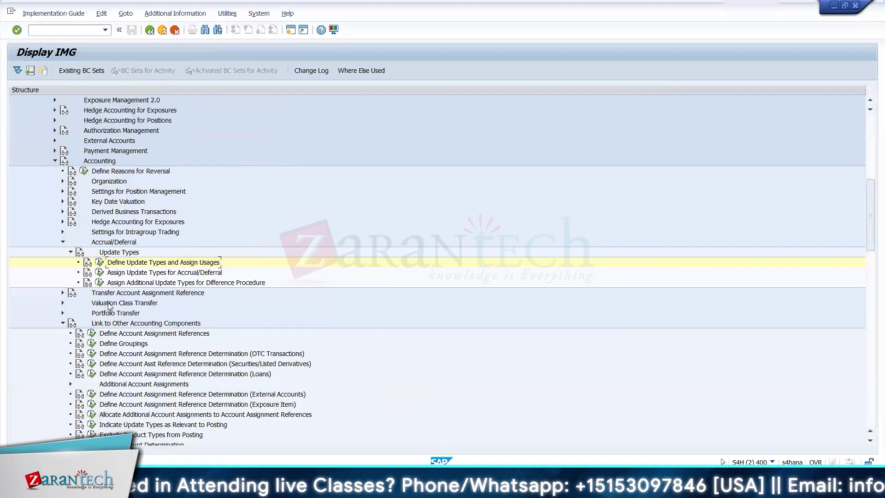
# - Open the MM1200- update type details for product type 551 in Assign Update Types for Accrual/Deferral
pyautogui.click(99, 262)
pyautogui.click(136, 127)
pyautogui.click(73, 111)
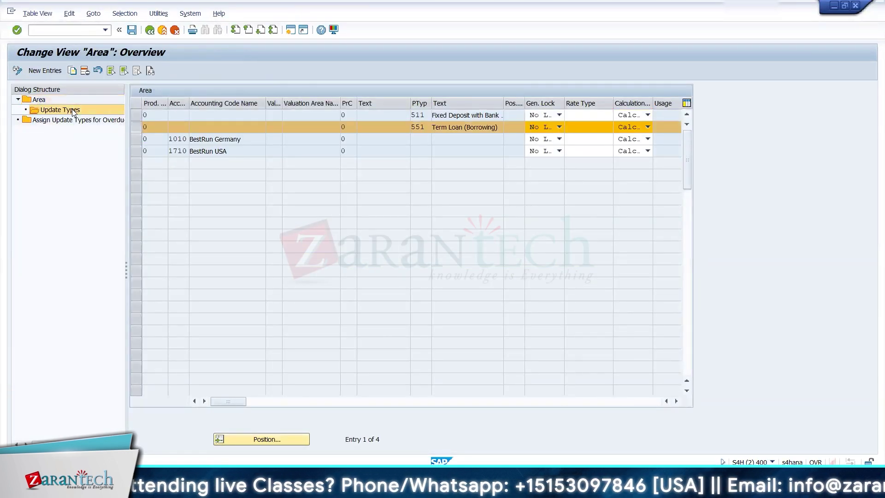
pyautogui.doubleClick(219, 211)
# - Set the accrual/deferral difference procedure update type of MM1200- to AD1005, Accruals - Difference Procedure: Expenses
pyautogui.click(274, 437)
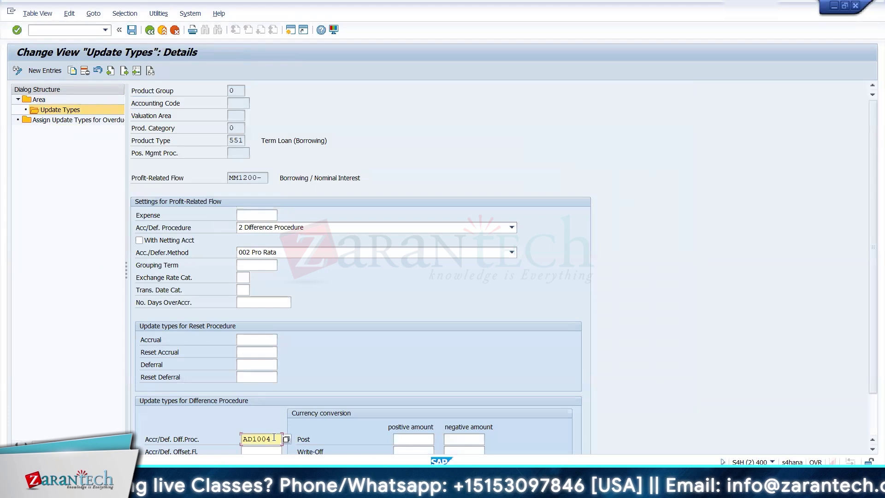
pyautogui.press('BackSpace')
pyautogui.write('5')
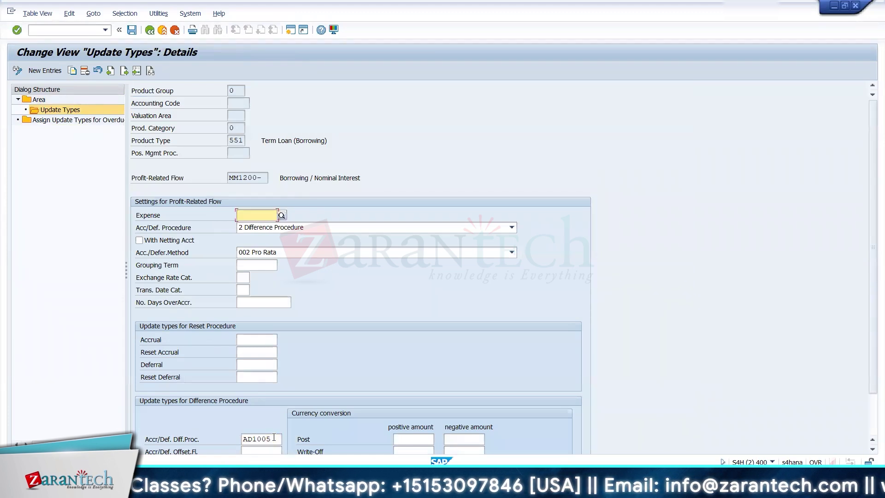
pyautogui.click(285, 439)
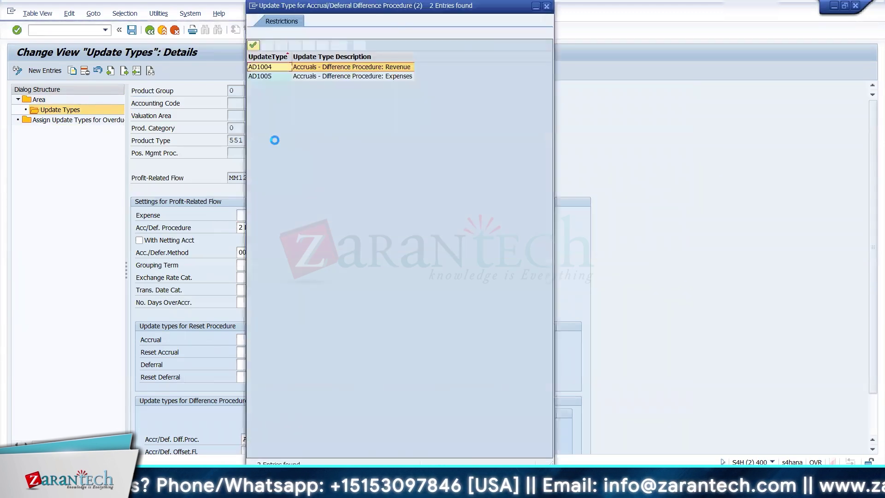
pyautogui.click(341, 77)
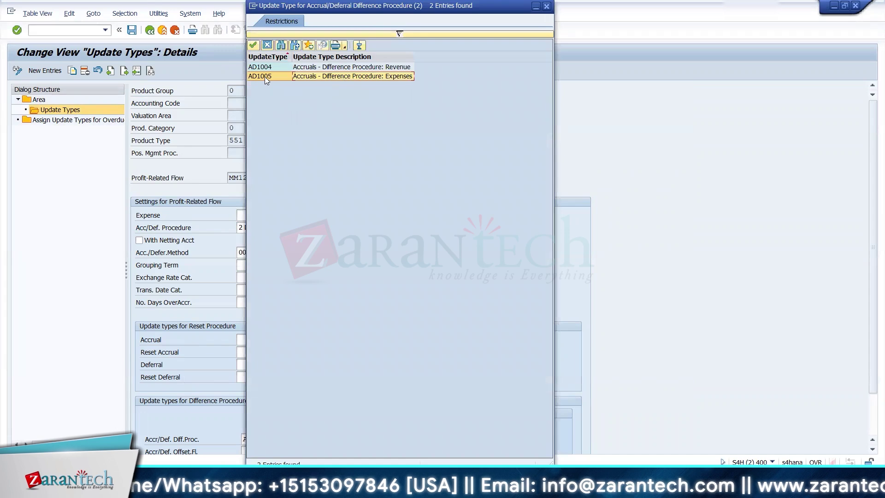
pyautogui.doubleClick(264, 76)
# - Save the MM1200- settings under the proposed customizing request and reopen the MM1200- details
pyautogui.click(131, 31)
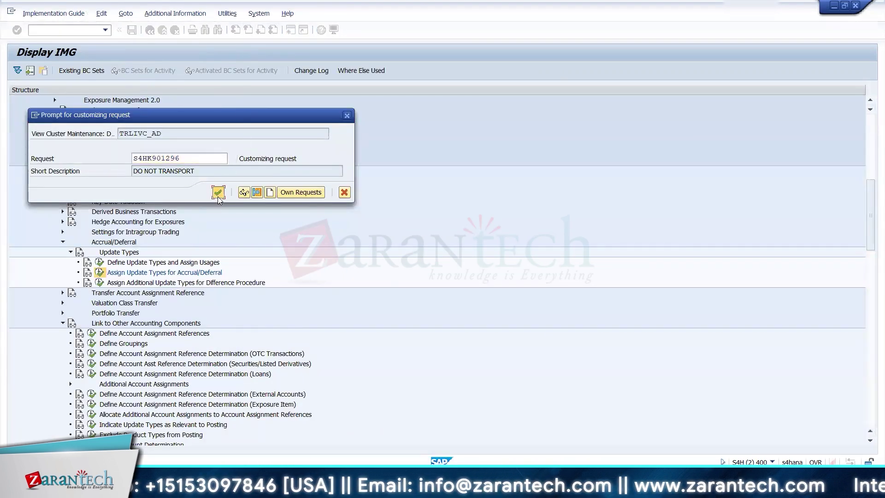
pyautogui.click(217, 195)
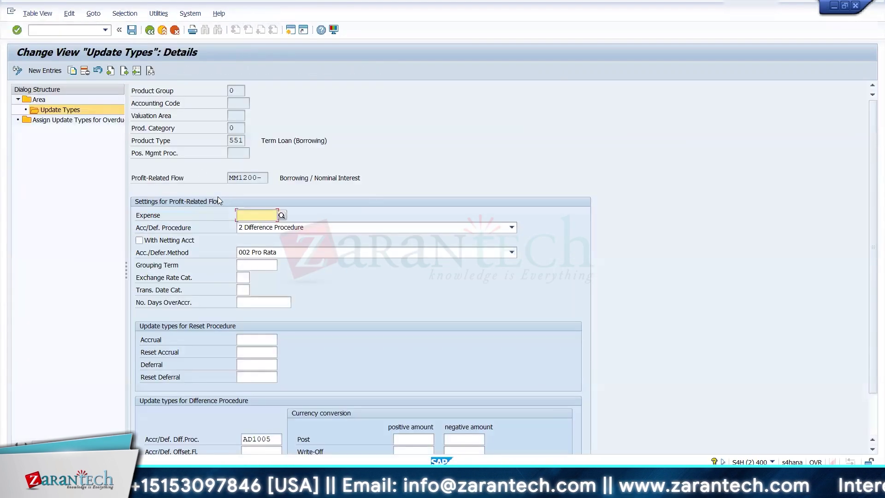
pyautogui.click(150, 30)
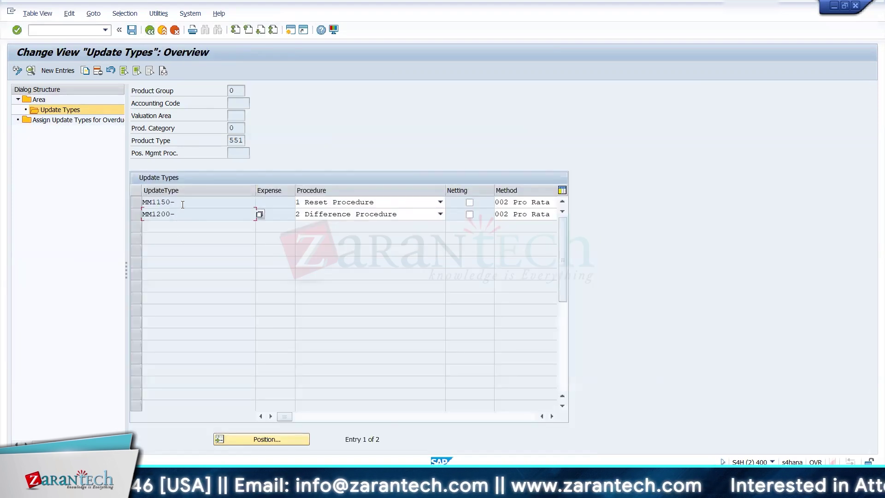
pyautogui.doubleClick(197, 217)
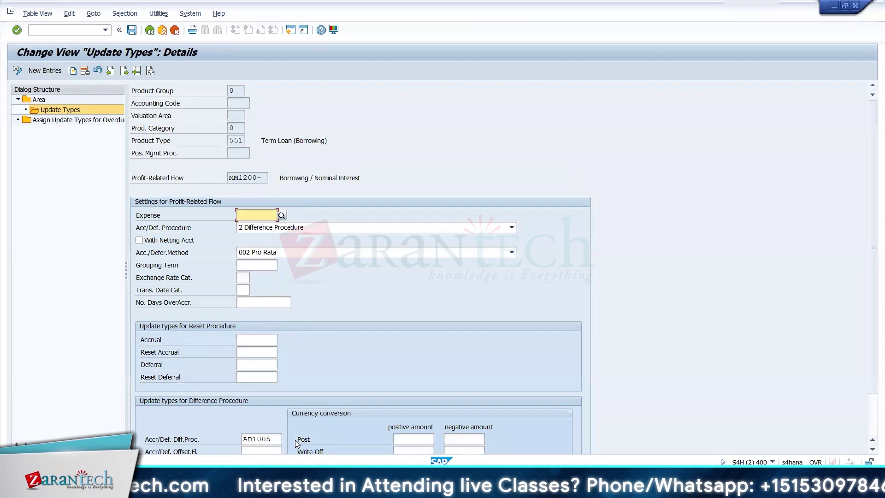
# - Copy update type AD1005 from the MM1200- details into cell H41 of the TRM KDS sheet in Excel
pyautogui.moveTo(274, 438); pyautogui.dragTo(242, 438)
pyautogui.hotkey('ctrl', 'c')
pyautogui.click(242, 438)
pyautogui.hotkey('alt', 'Tab')
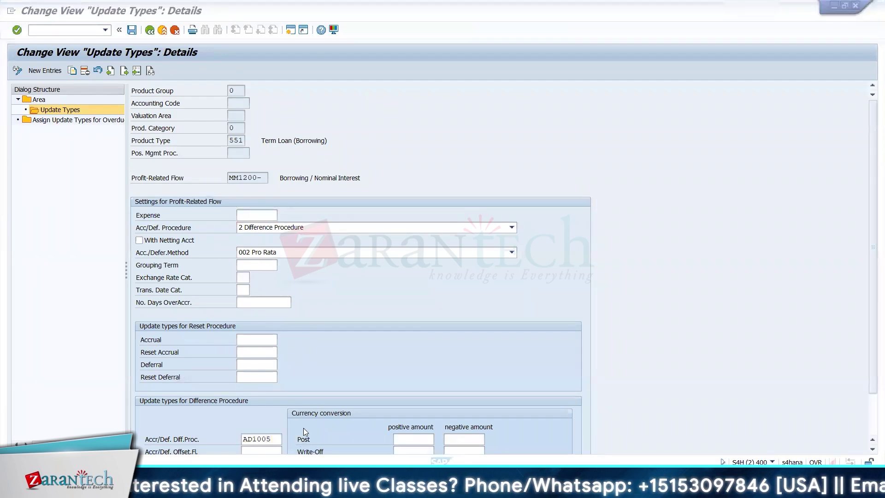
pyautogui.click(353, 397)
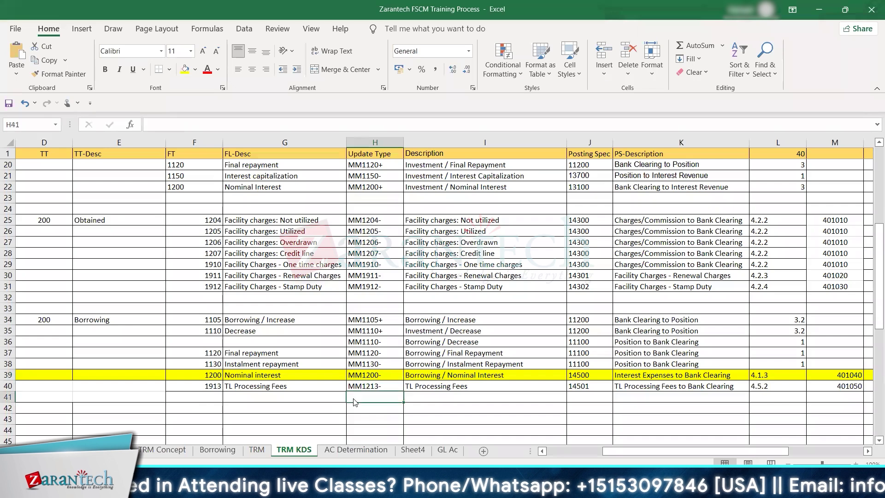
pyautogui.hotkey('ctrl', 'v')
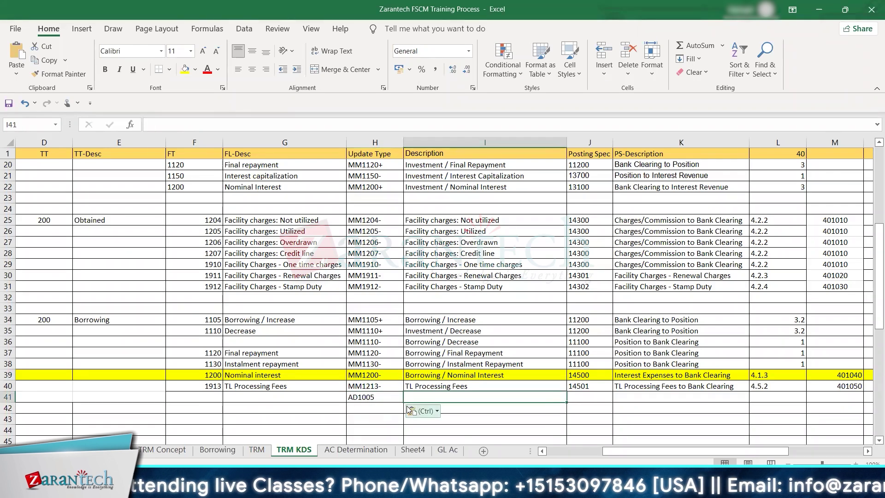
pyautogui.hotkey('alt', 'Tab')
pyautogui.hotkey('alt', 'Tab')
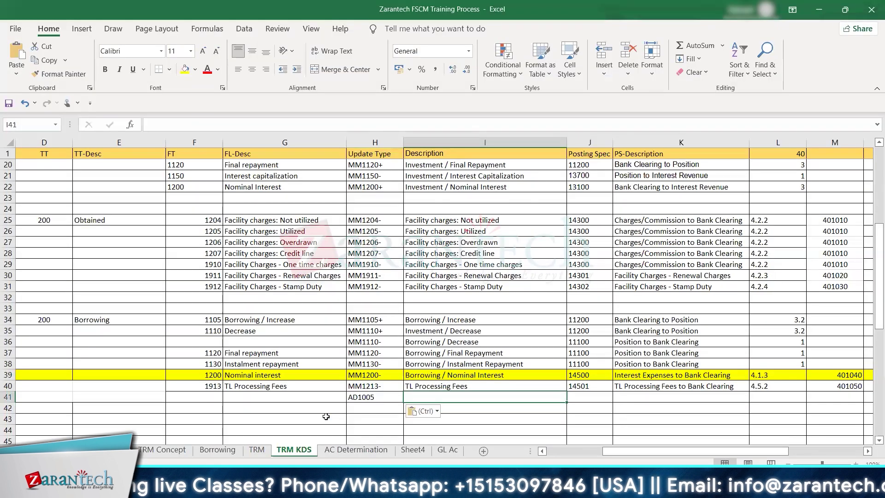
# - Enter the description "Acc/Def - Differential Method" for AD1005 in cell I41
pyautogui.write('Acc')
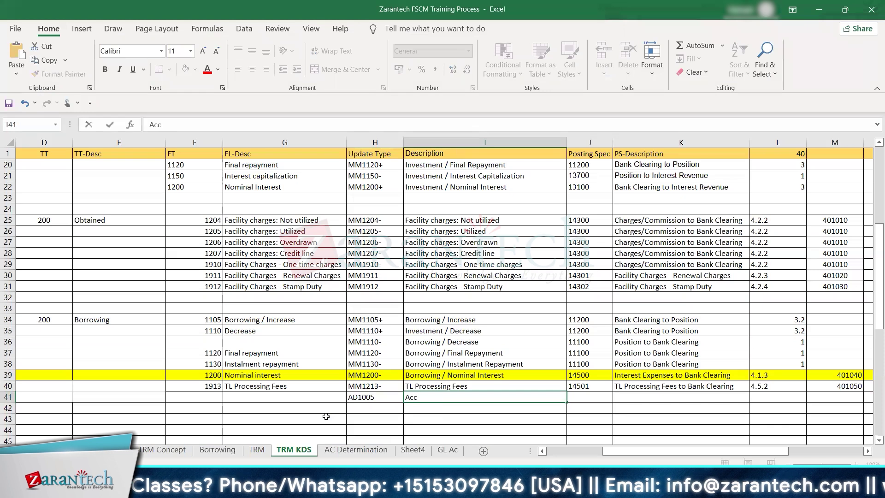
pyautogui.write('/Deff')
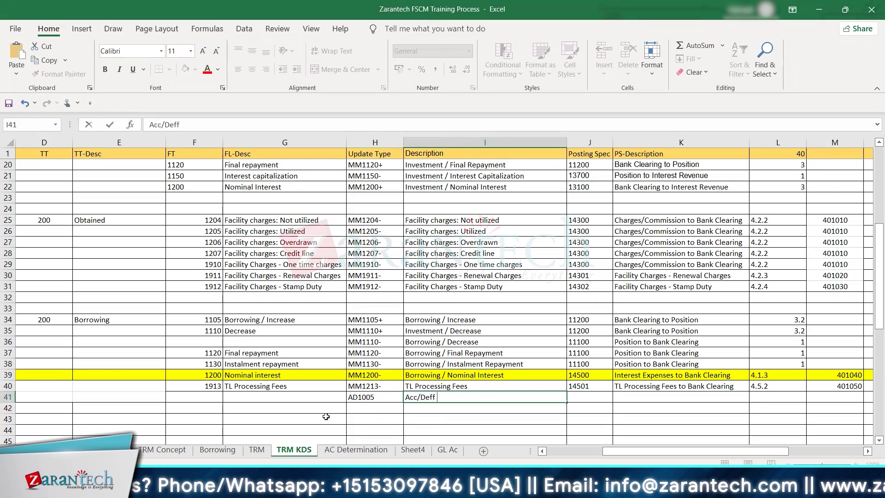
pyautogui.press('BackSpace')
pyautogui.write('fferential Me')
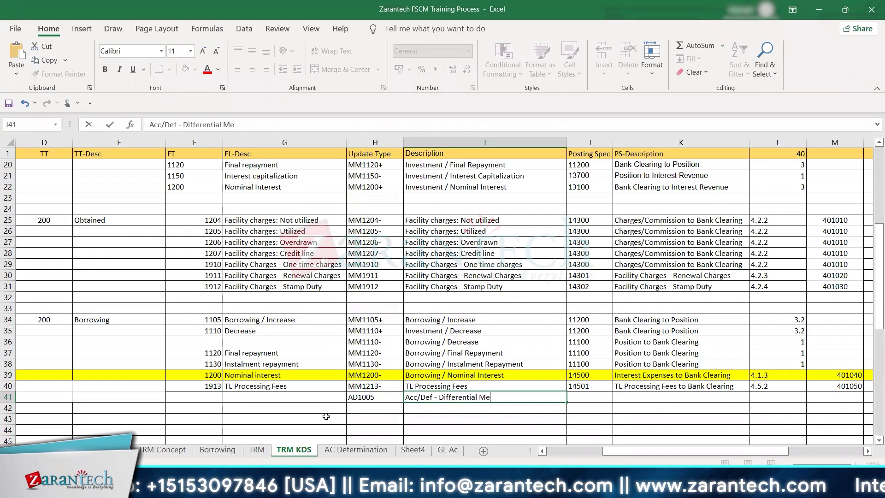
pyautogui.write(' - Differential Method')
pyautogui.press('Return')
pyautogui.press('Up')
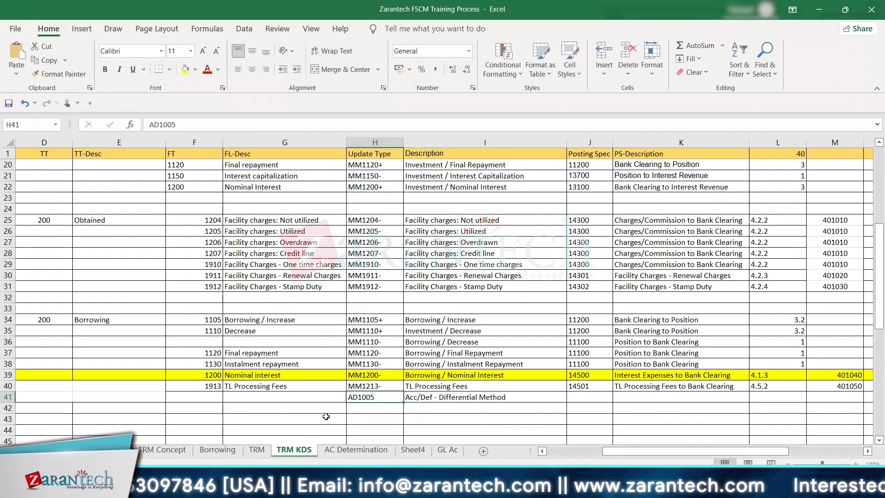
# - Copy AD1005 from cell H41, switch to SAP and return to the IMG structure
pyautogui.hotkey('ctrl', 'c')
pyautogui.hotkey('alt', 'Tab')
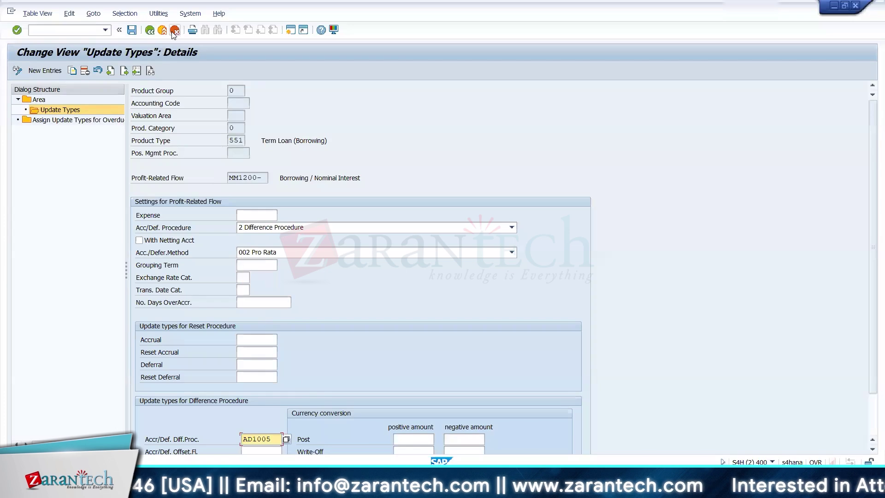
pyautogui.click(150, 31)
pyautogui.click(150, 31)
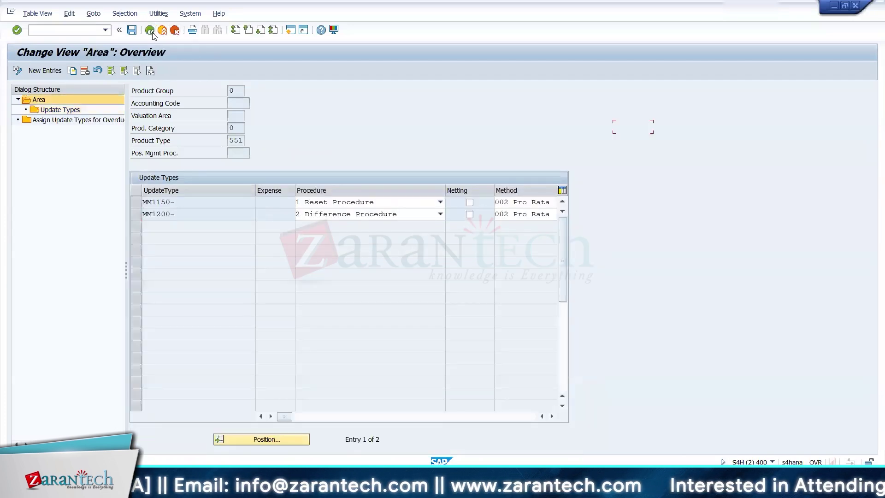
pyautogui.click(150, 31)
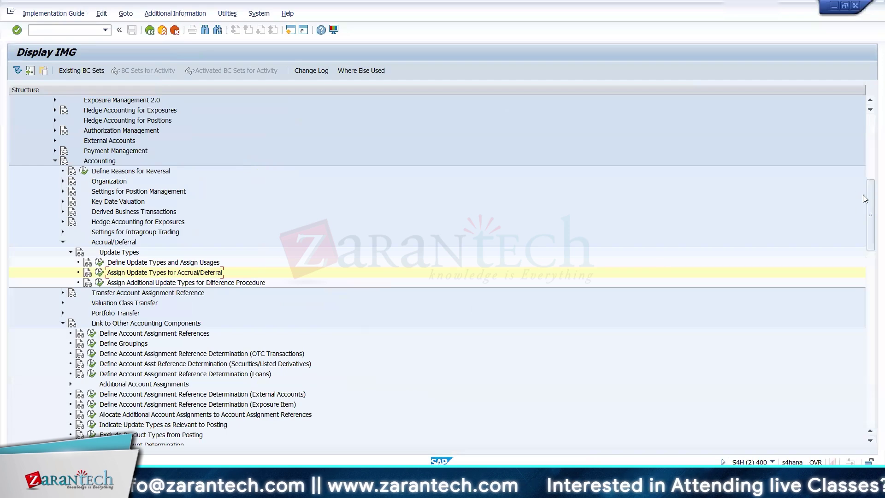
# - Collapse the Accrual/Deferral node and open Define Account Determination for chart of accounts YCOA
pyautogui.scroll(-4, 335, 283)
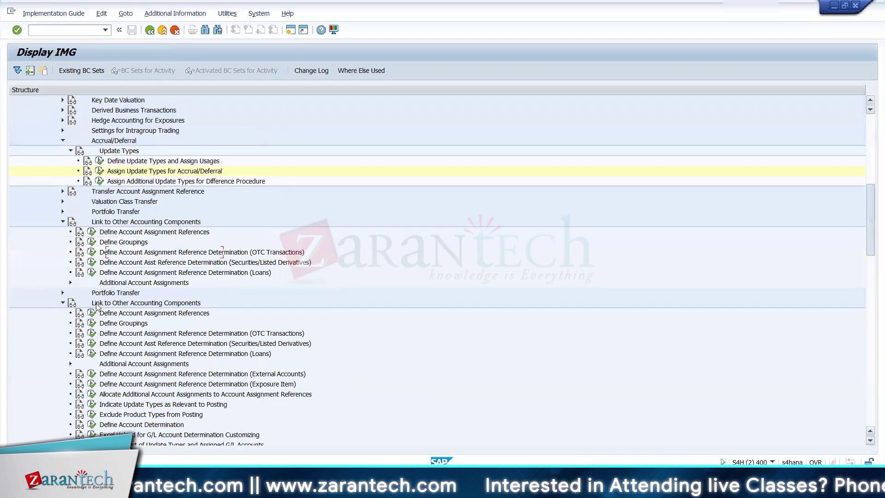
pyautogui.scroll(-12, 97, 306)
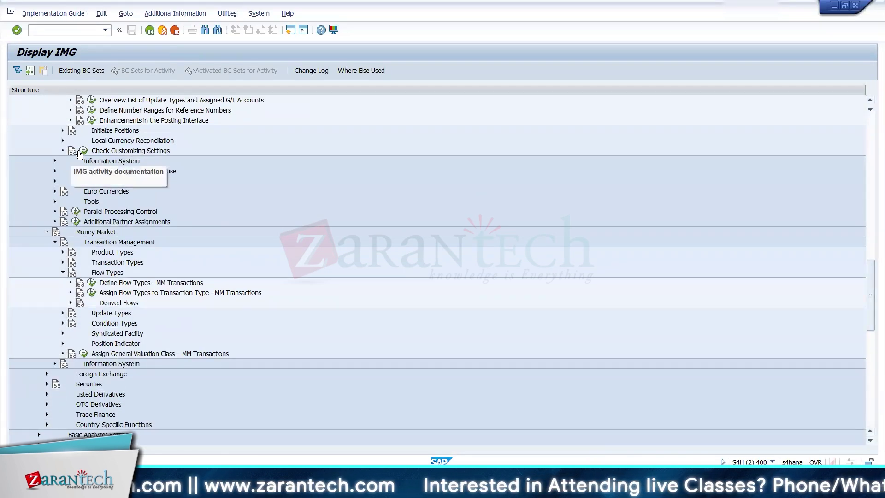
pyautogui.scroll(9, 871, 279)
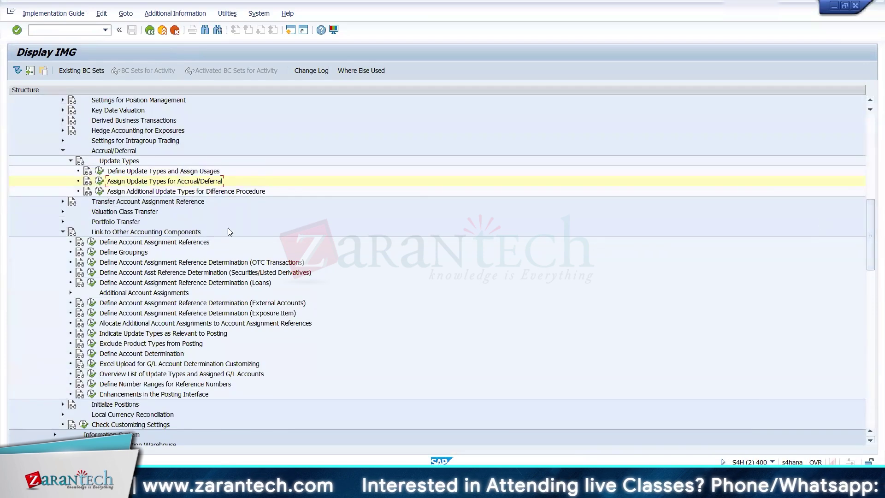
pyautogui.click(63, 151)
pyautogui.click(91, 201)
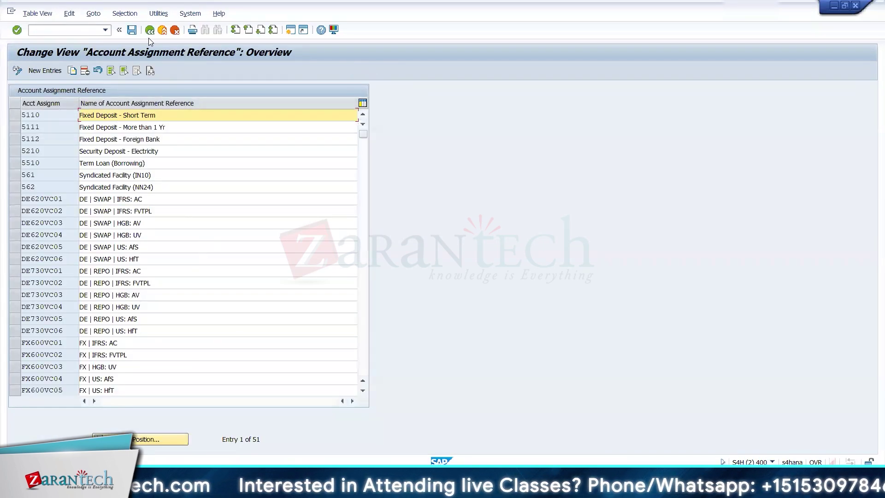
pyautogui.click(149, 32)
pyautogui.click(92, 313)
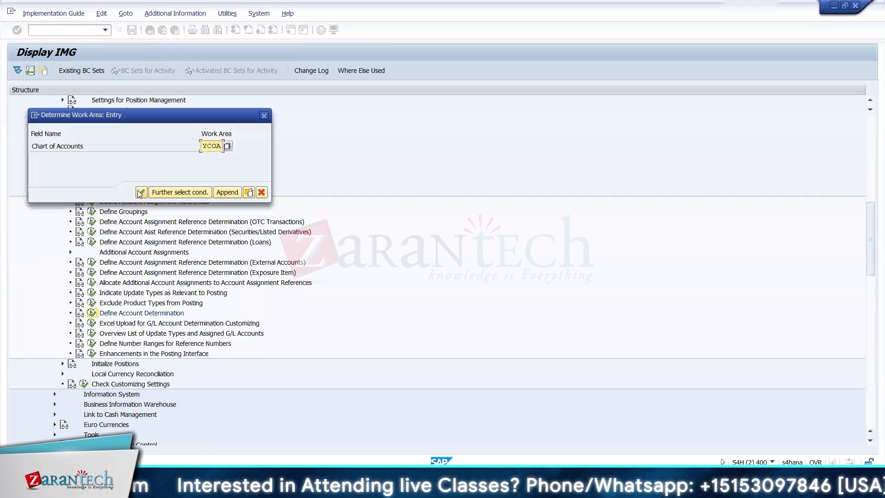
pyautogui.press('Return')
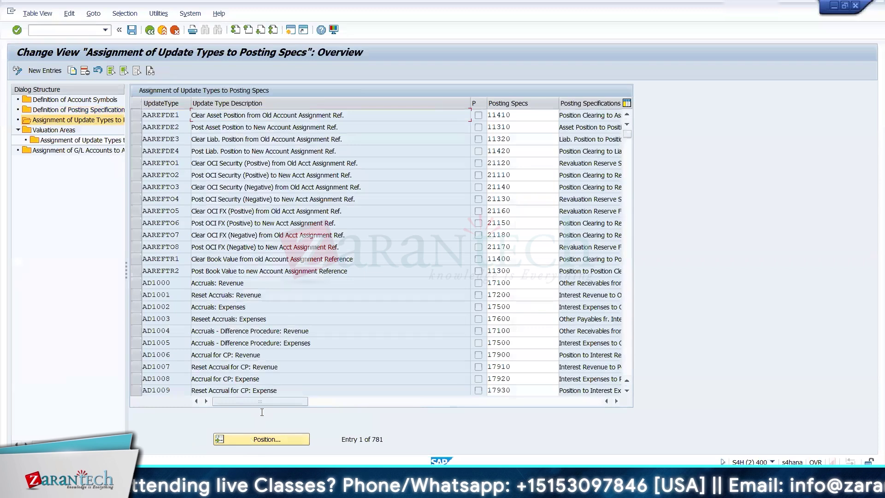
# - Locate update type AD1005 in the assignment of update types to posting specs and select its posting specification
pyautogui.write('AD1005')
pyautogui.press('Return')
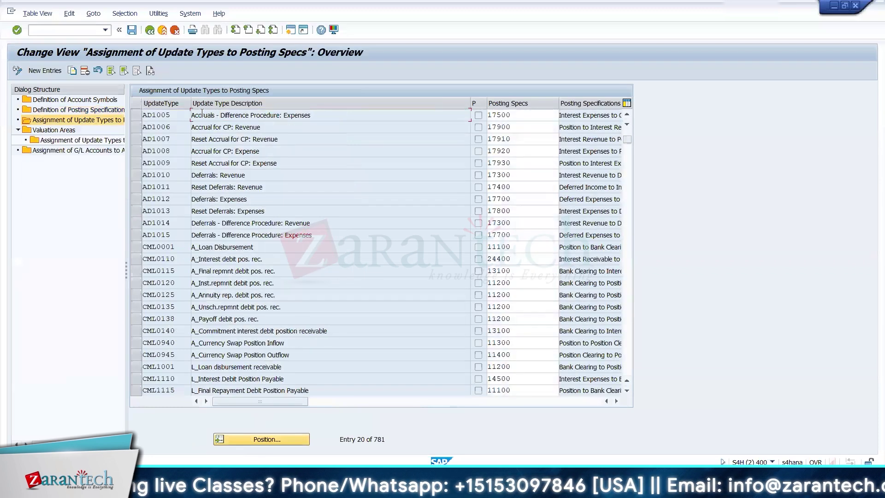
pyautogui.click(485, 120)
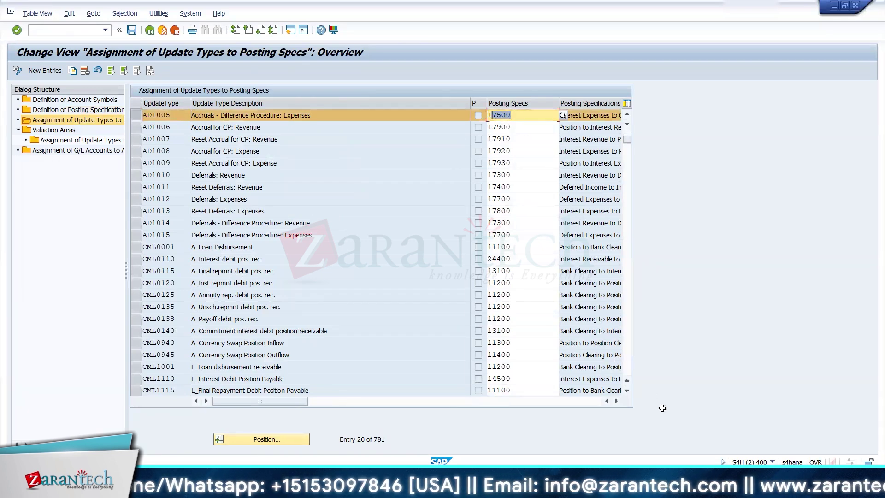
# - Switch to Excel and enter posting spec 17500 for AD1005 in cell J41
pyautogui.hotkey('alt', 'Tab')
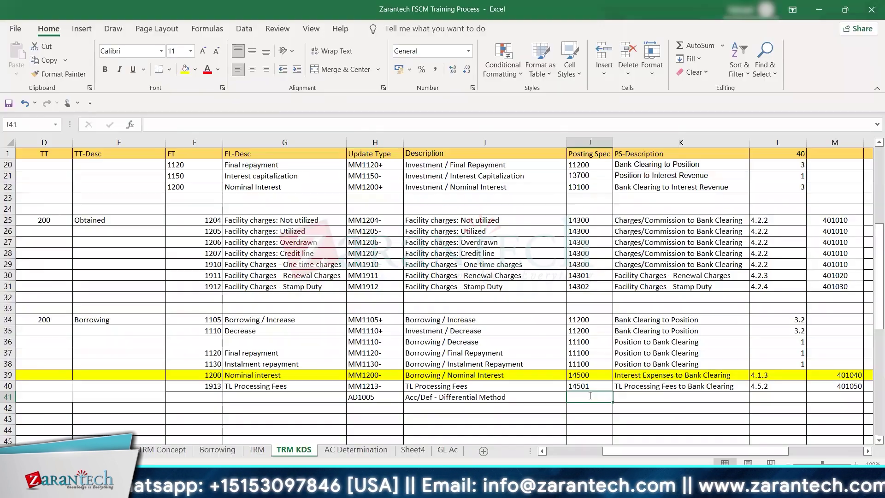
pyautogui.write('17500')
pyautogui.press('Tab')
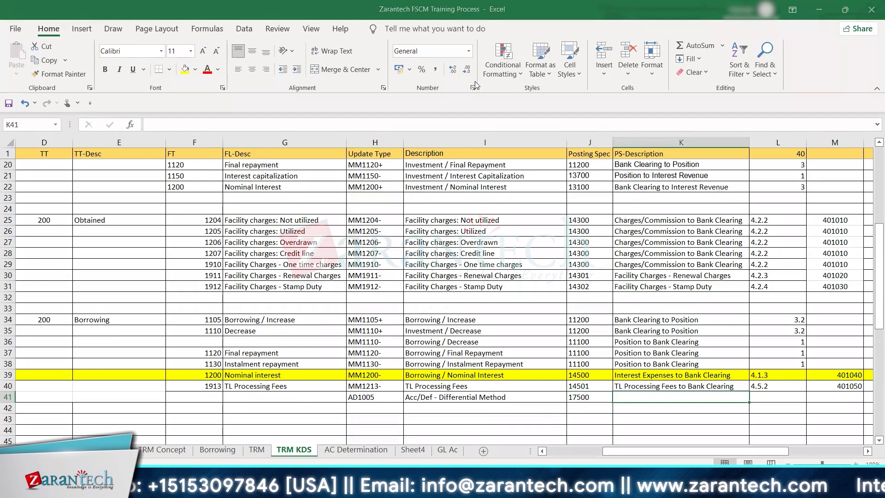
# - Narrow the update type description column in SAP and read the full posting specification text for AD1005
pyautogui.hotkey('alt', 'Tab')
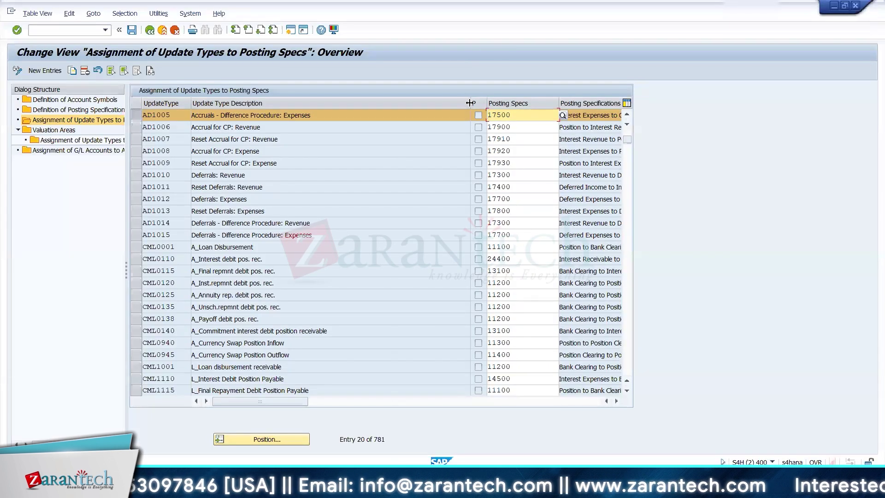
pyautogui.moveTo(470, 103); pyautogui.dragTo(382, 103)
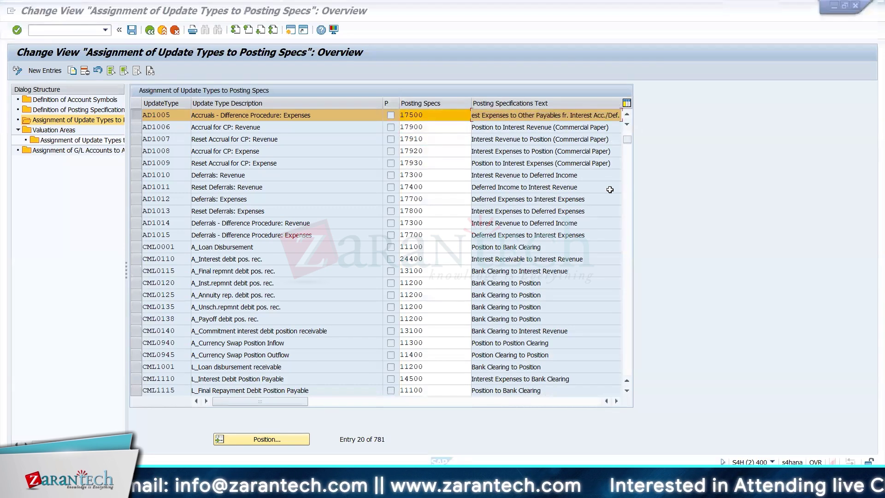
pyautogui.hotkey('alt', 'Tab')
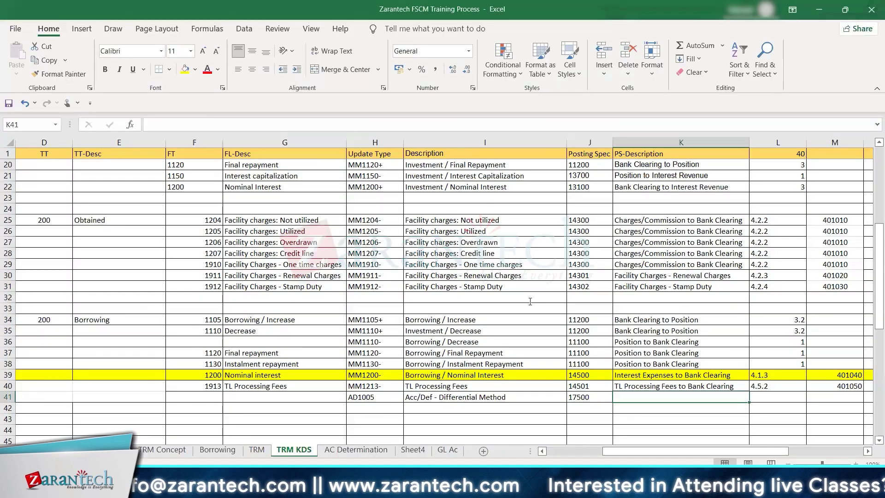
pyautogui.hotkey('alt', 'Tab')
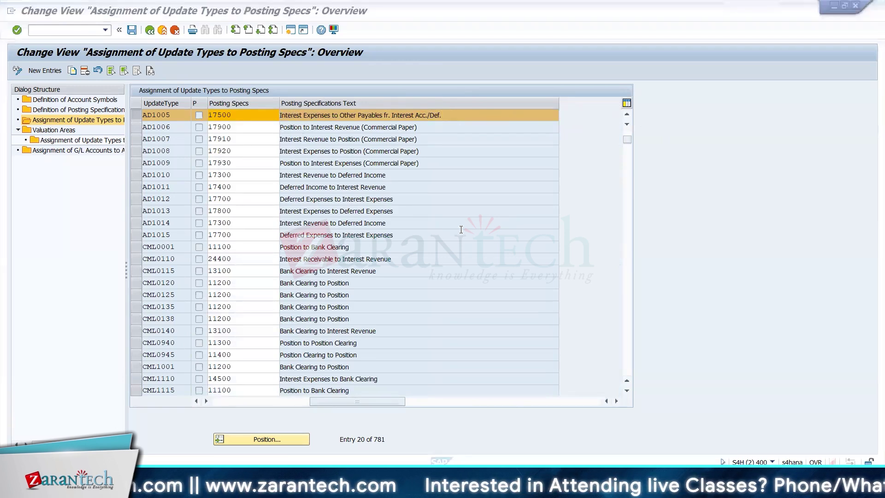
pyautogui.hotkey('alt', 'Tab')
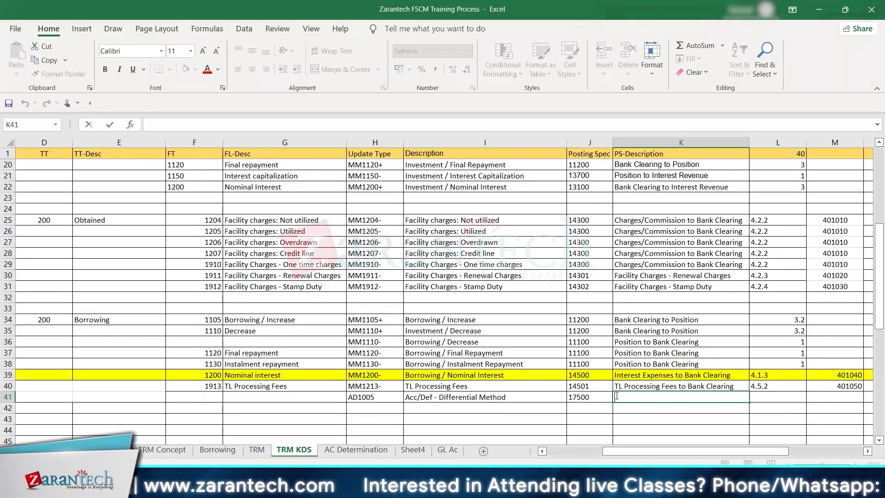
pyautogui.press('Return')
pyautogui.hotkey('alt', 'Tab')
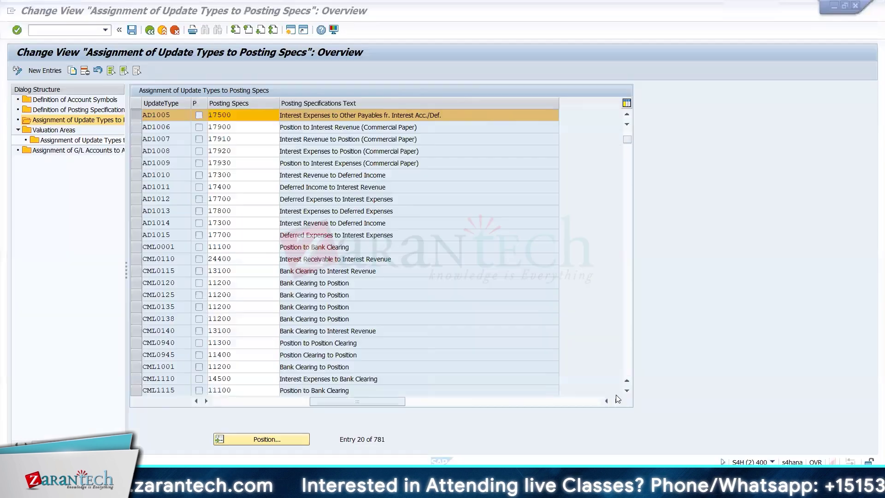
# - Begin the PS-Description of AD1005 in cell K41 in Excel with "Int Exp t0" and consult the SAP posting text
pyautogui.hotkey('alt', 'Tab')
pyautogui.press('Up')
pyautogui.press('Right')
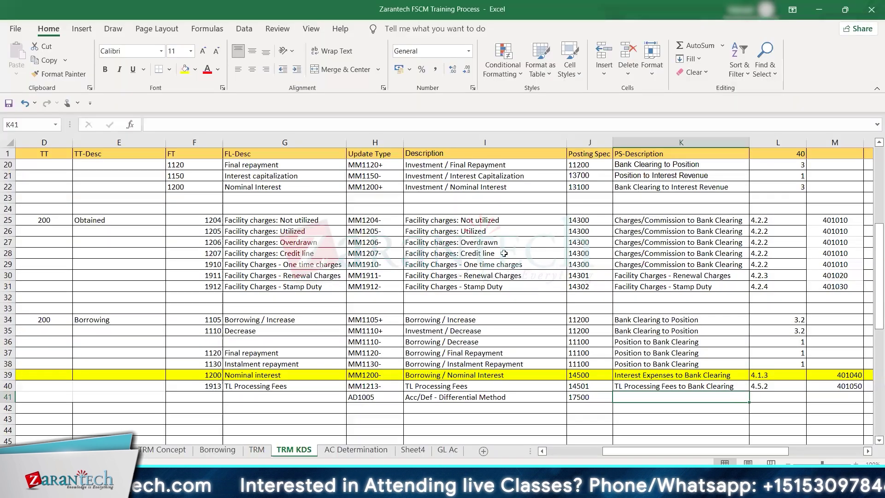
pyautogui.write('Int Exp t0')
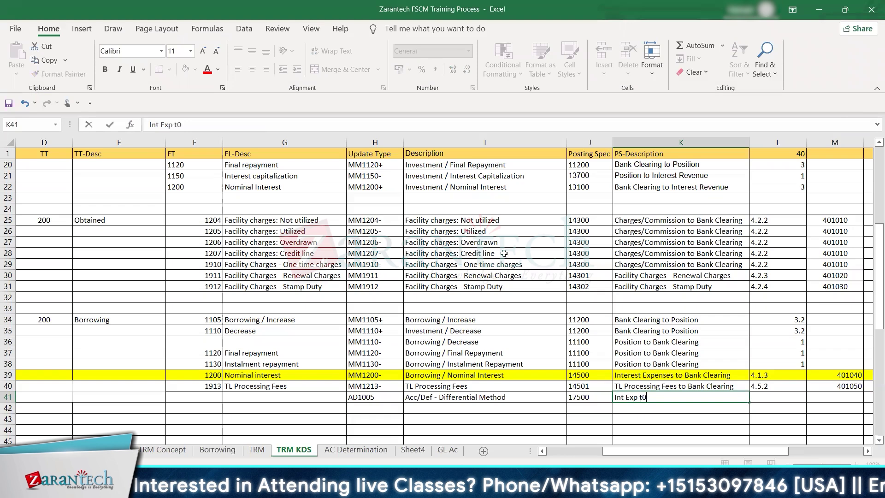
pyautogui.hotkey('alt', 'Tab')
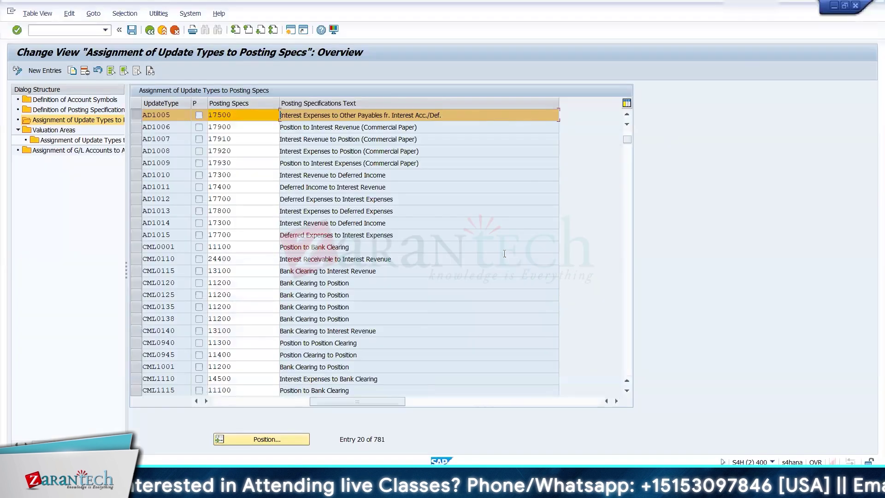
# - Switch to Excel and complete the AD1005 row's PS-Description in the TRM KDS sheet as "Int Exp to other payable"
pyautogui.hotkey('alt', 'Tab')
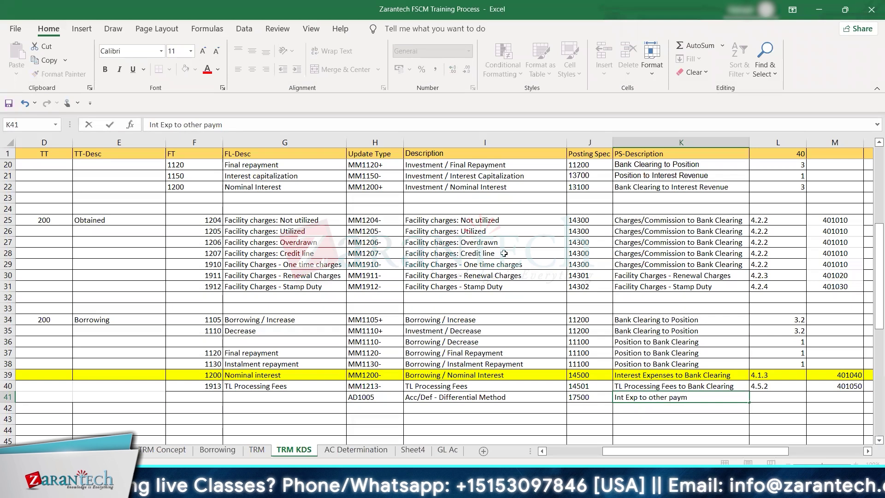
pyautogui.press('Return')
pyautogui.hotkey('alt', 'Tab')
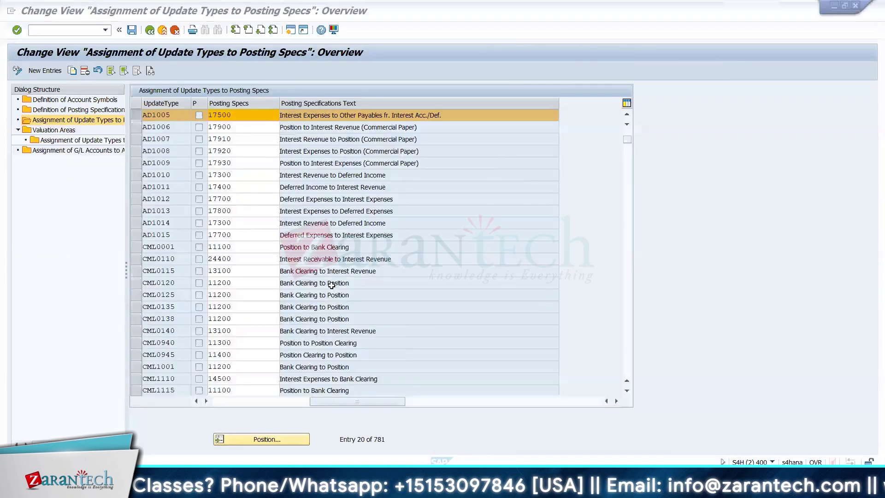
# - In Excel, examine the month-end interest provision entries on the Borrowing sheet and the Provision for Interest A/c row on the GL Ac sheet
pyautogui.hotkey('alt', 'Tab')
pyautogui.click(215, 450)
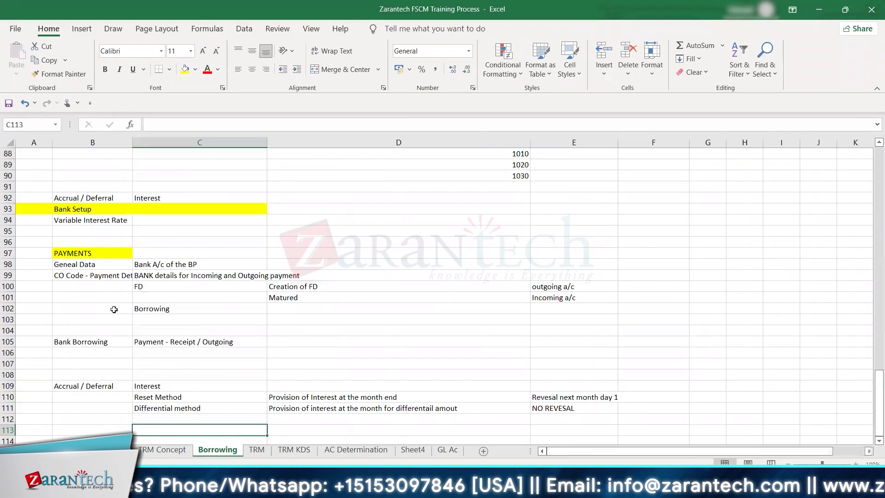
pyautogui.click(105, 295)
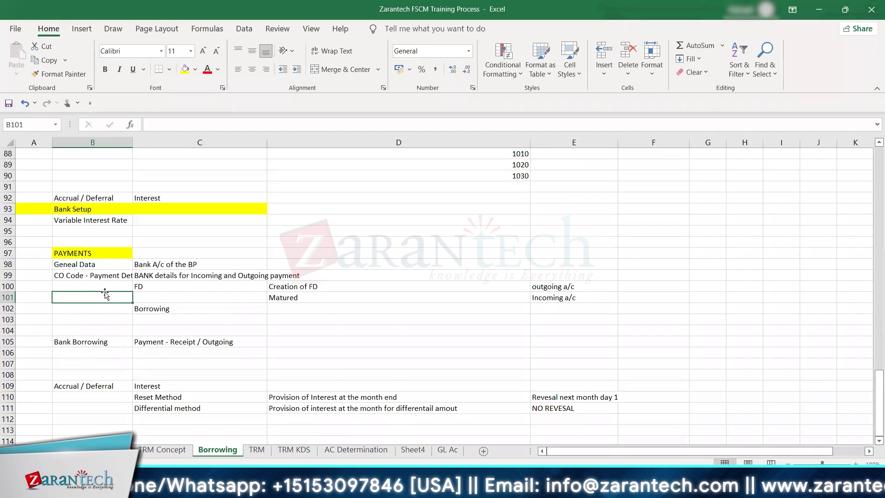
pyautogui.press('Up')
pyautogui.press('Up')
pyautogui.press('Up')
pyautogui.press('Up')
pyautogui.press('Up')
pyautogui.press('Up')
pyautogui.press('Up')
pyautogui.press('Up')
pyautogui.press('Up')
pyautogui.press('Up')
pyautogui.press('Up')
pyautogui.press('Up')
pyautogui.press('Up')
pyautogui.press('Up')
pyautogui.press('Up')
pyautogui.press('Up')
pyautogui.press('Up')
pyautogui.press('Up')
pyautogui.press('Up')
pyautogui.press('Up')
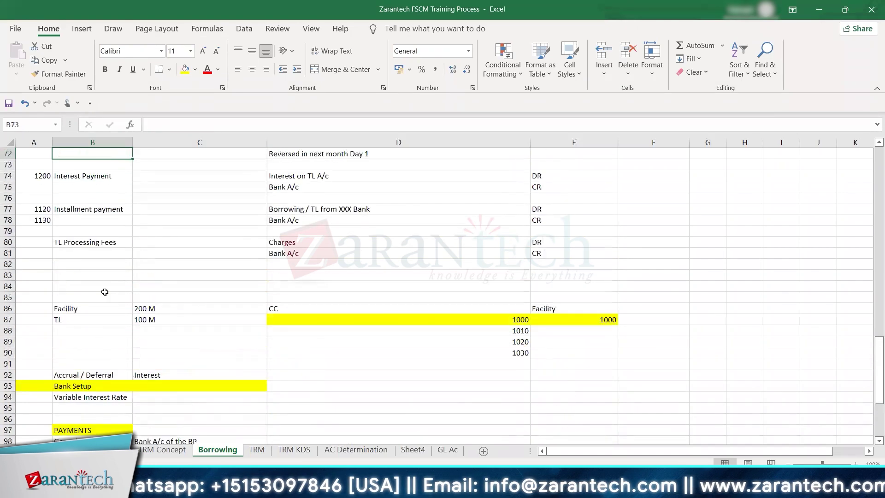
pyautogui.press('Up')
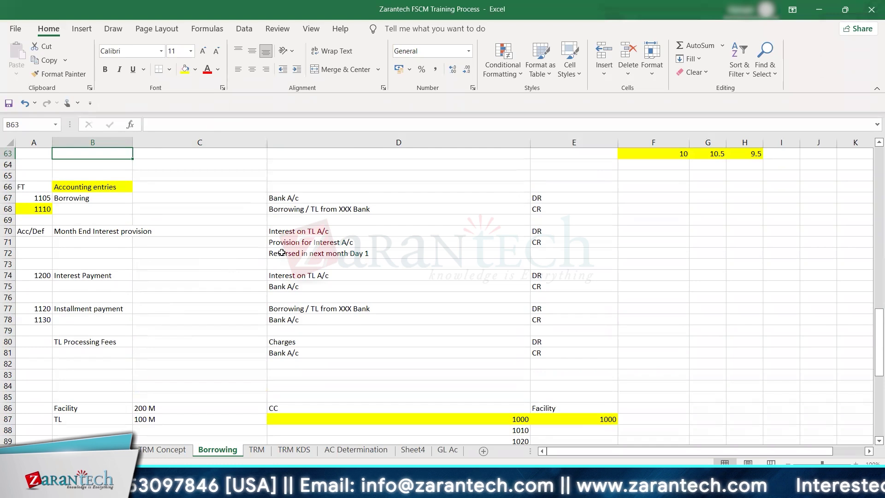
pyautogui.moveTo(280, 234); pyautogui.dragTo(325, 243)
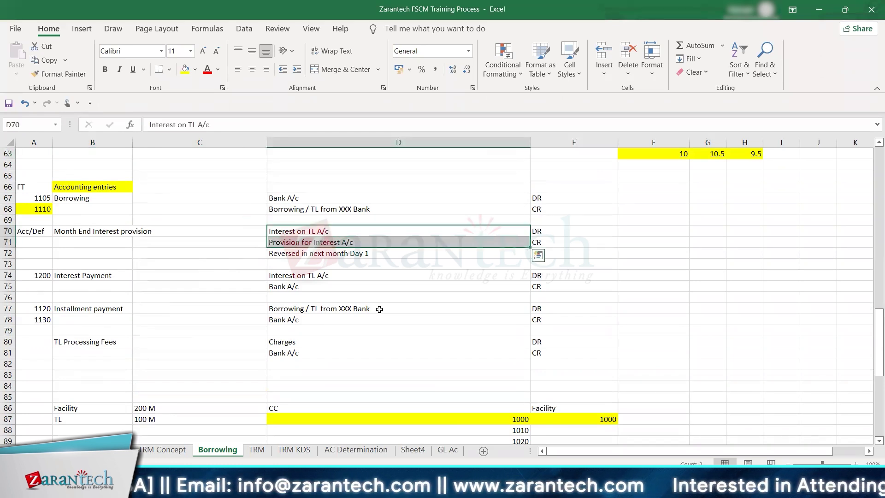
pyautogui.click(447, 449)
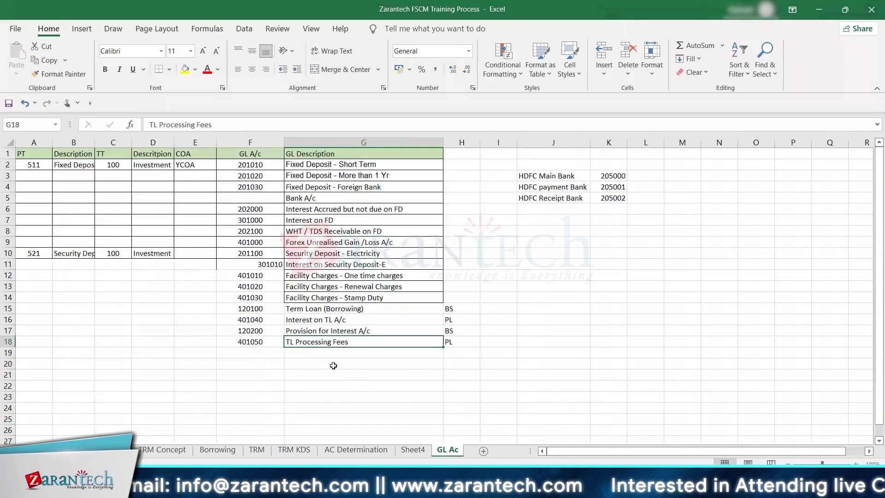
pyautogui.moveTo(246, 332); pyautogui.dragTo(461, 333)
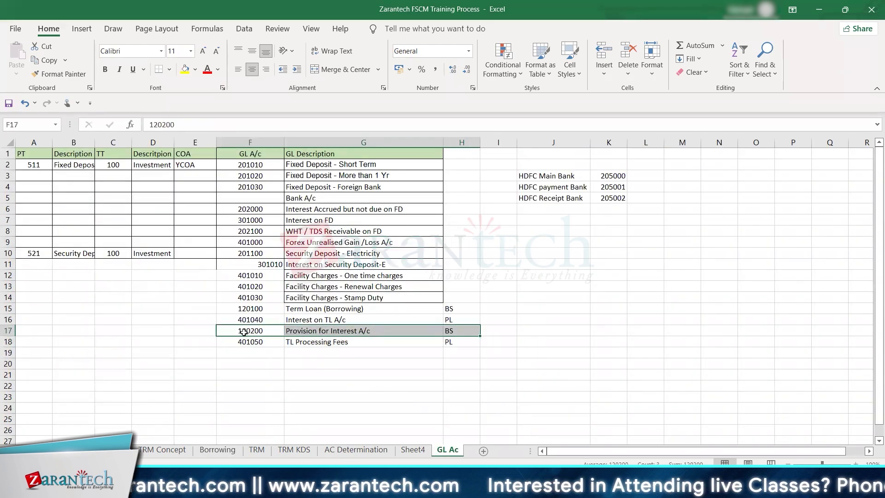
# - Switch to SAP and open the details of posting spec 17500 under Definition of Posting Specifications
pyautogui.hotkey('alt', 'Tab')
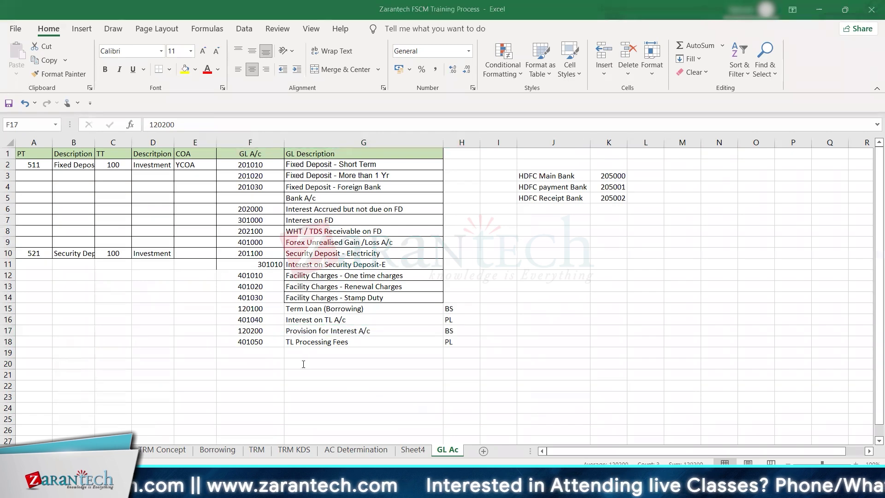
pyautogui.moveTo(244, 116); pyautogui.dragTo(205, 115)
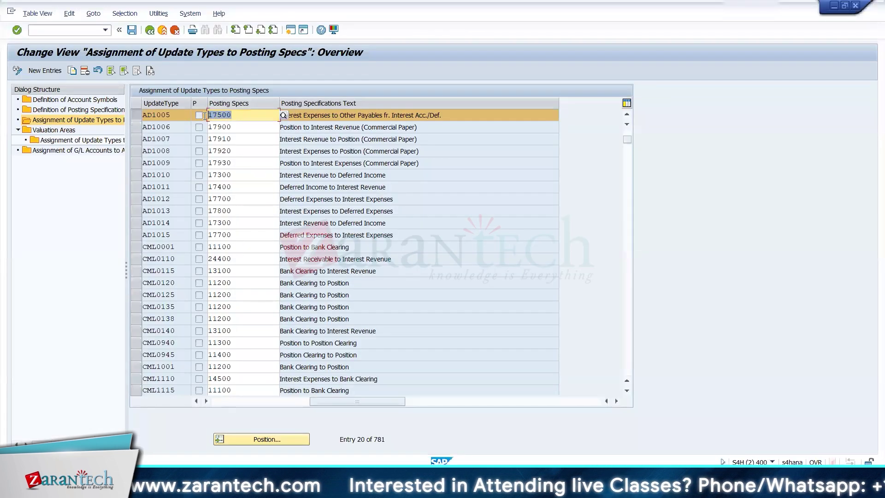
pyautogui.click(110, 111)
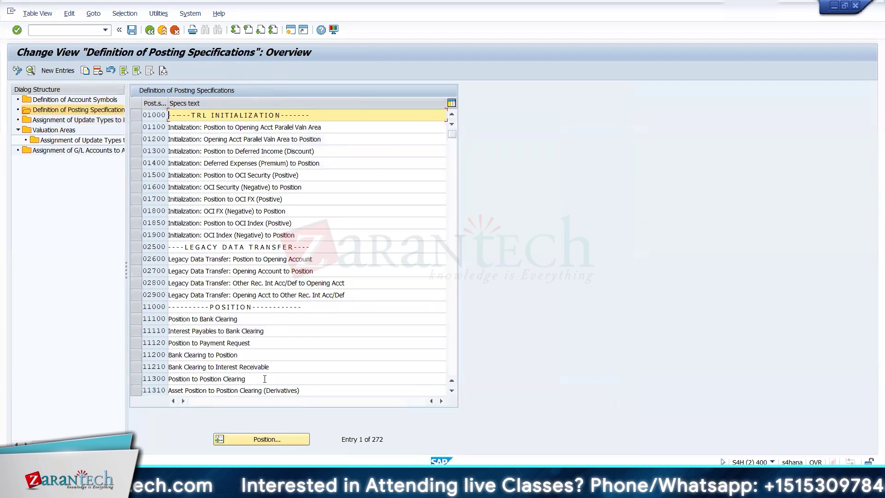
pyautogui.click(260, 438)
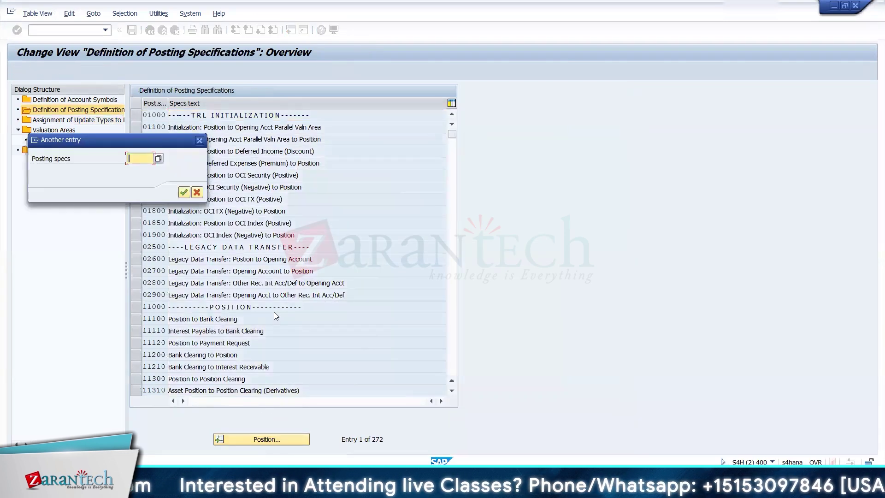
pyautogui.write('17500')
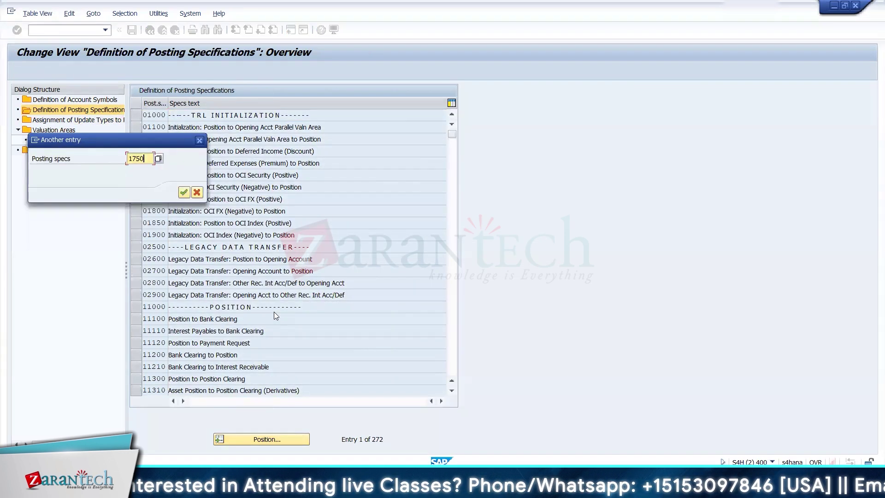
pyautogui.press('Return')
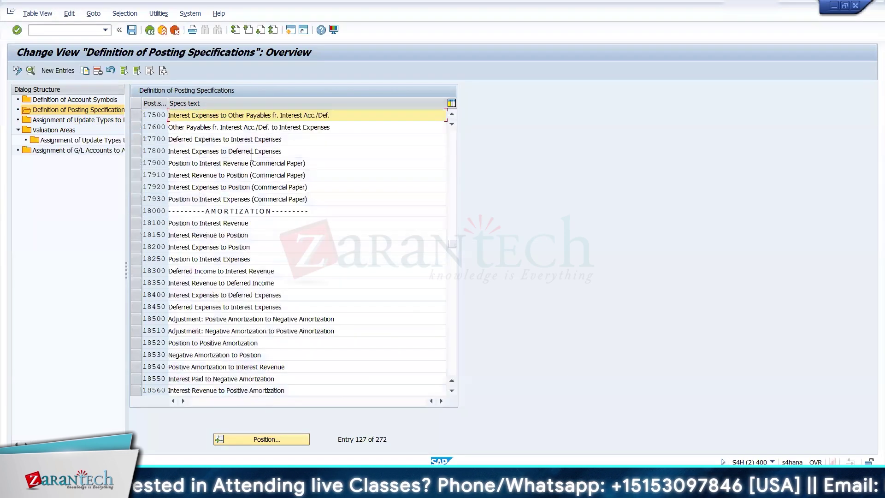
pyautogui.doubleClick(210, 115)
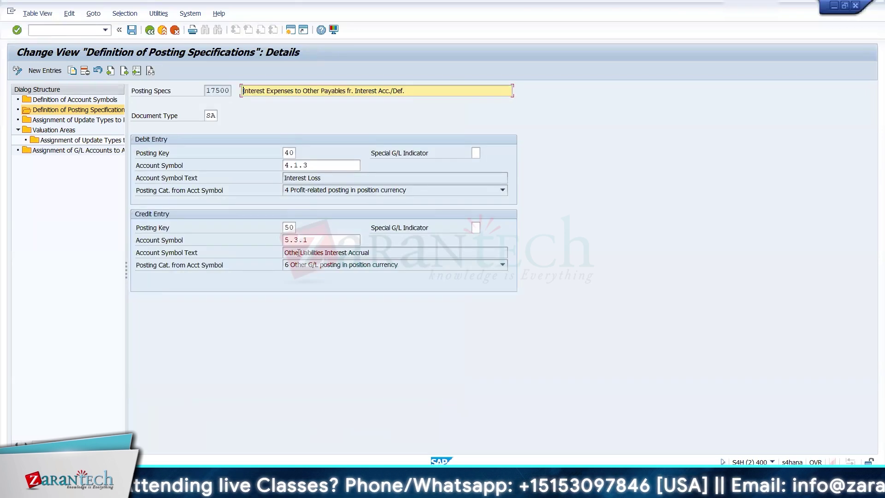
# - In Excel's TRM KDS sheet, copy account symbol 4.1.3 from the Nominal interest row into column 40 of the AD1005 row
pyautogui.hotkey('alt', 'Tab')
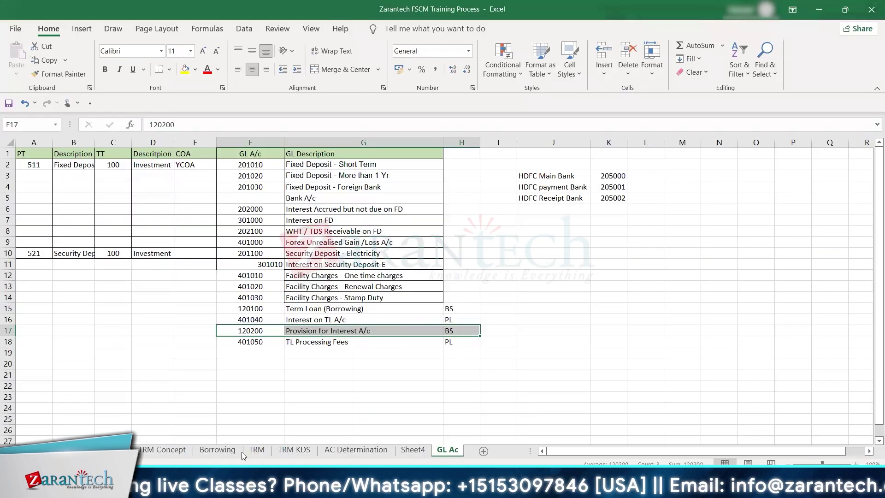
pyautogui.hotkey('alt', 'Tab')
pyautogui.hotkey('alt', 'Tab')
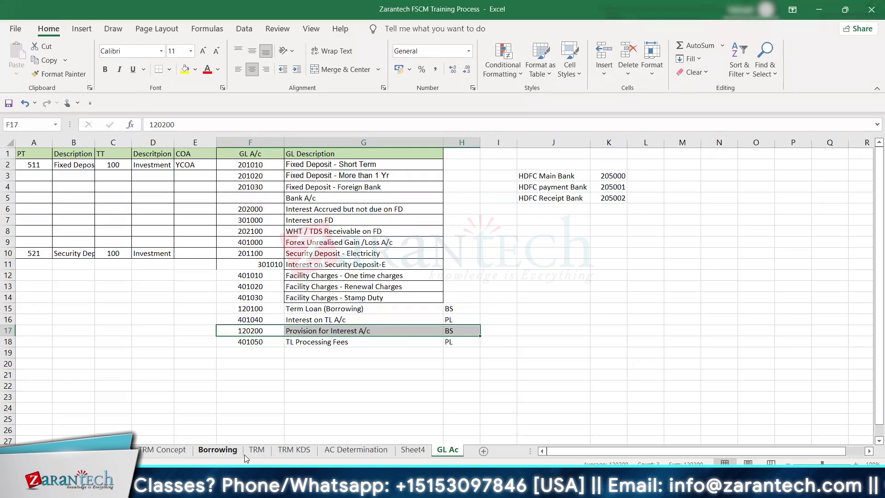
pyautogui.click(288, 454)
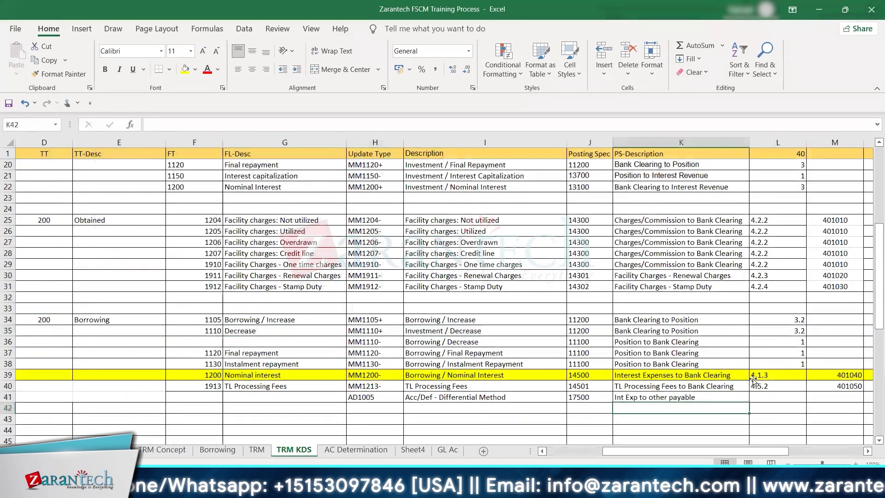
pyautogui.click(753, 379)
pyautogui.press('Right')
pyautogui.press('Right')
pyautogui.press('Left')
pyautogui.press('Left')
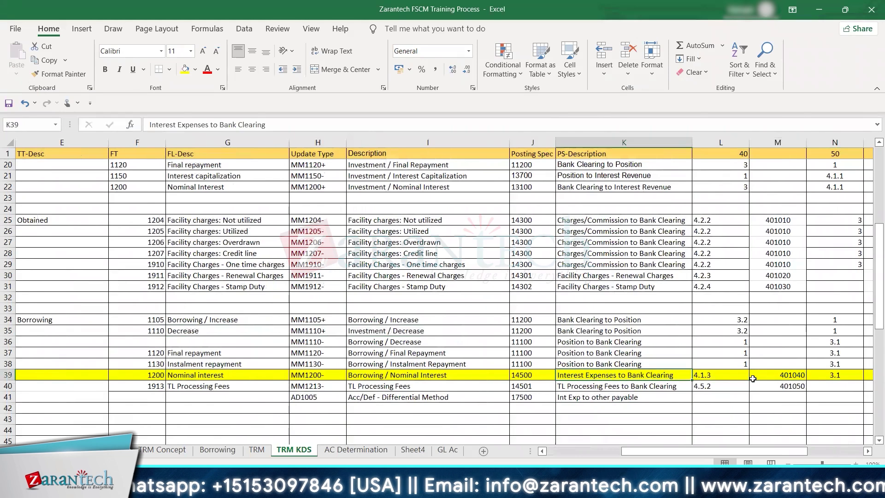
pyautogui.press('Right')
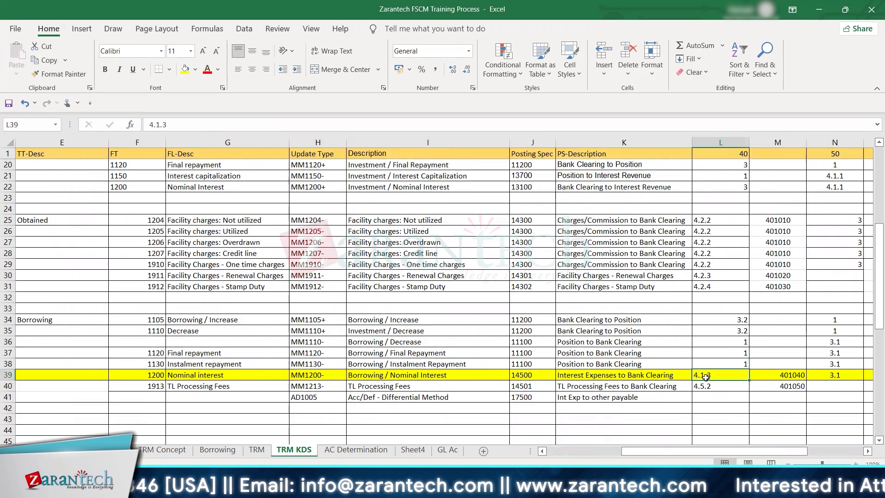
pyautogui.hotkey('ctrl', 'c')
pyautogui.press('Down')
pyautogui.press('Down')
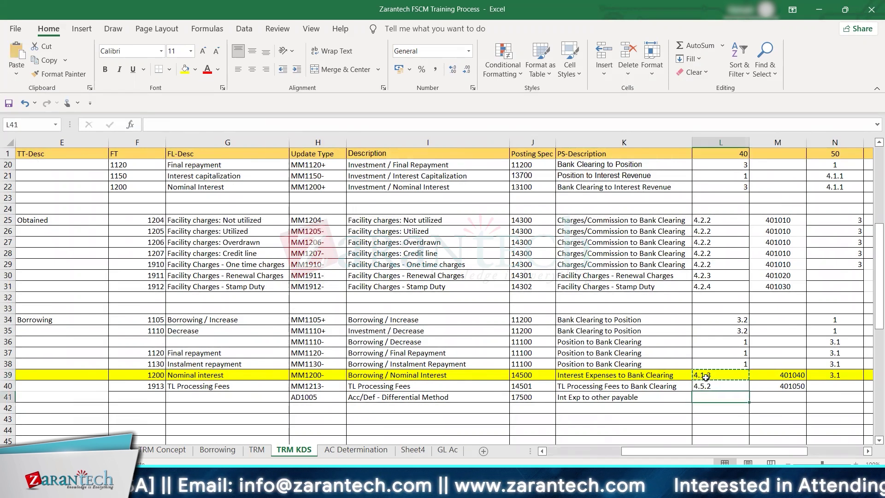
pyautogui.hotkey('ctrl', 'v')
pyautogui.press('Escape')
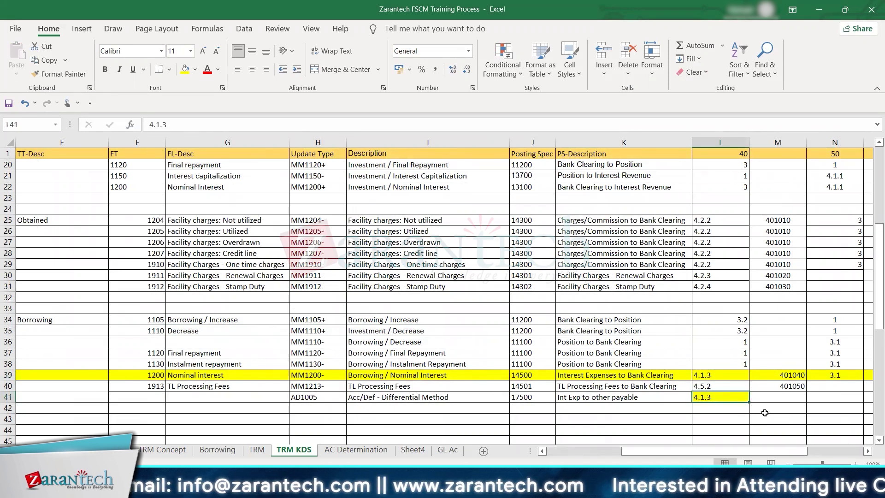
# - Enter the credit account symbol 5.3.1 from SAP's posting spec 17500 in column 50 of Excel's AD1005 row
pyautogui.click(816, 399)
pyautogui.hotkey('alt', 'Tab')
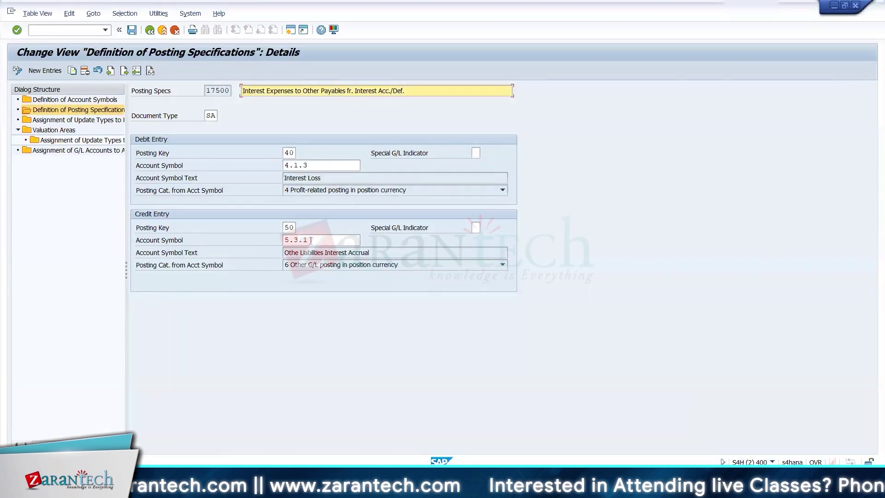
pyautogui.hotkey('alt', 'Tab')
pyautogui.press('Right')
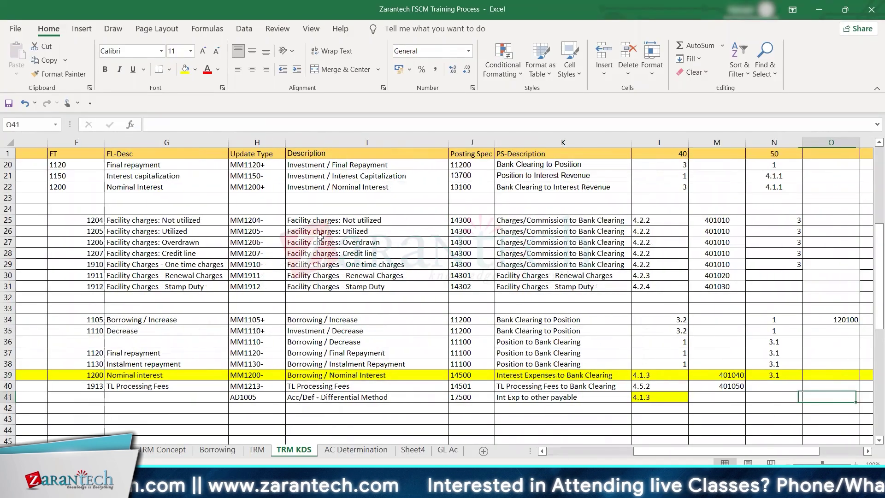
pyautogui.press('Left')
pyautogui.write('5.3.1')
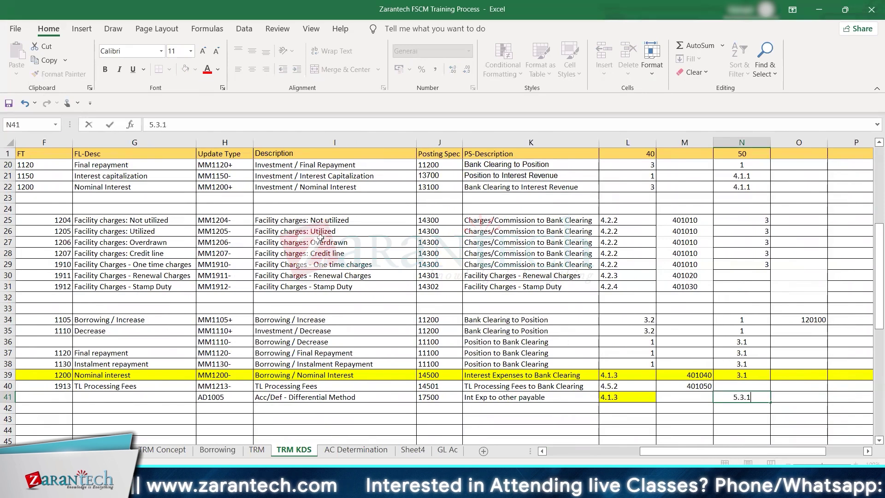
pyautogui.press('Return')
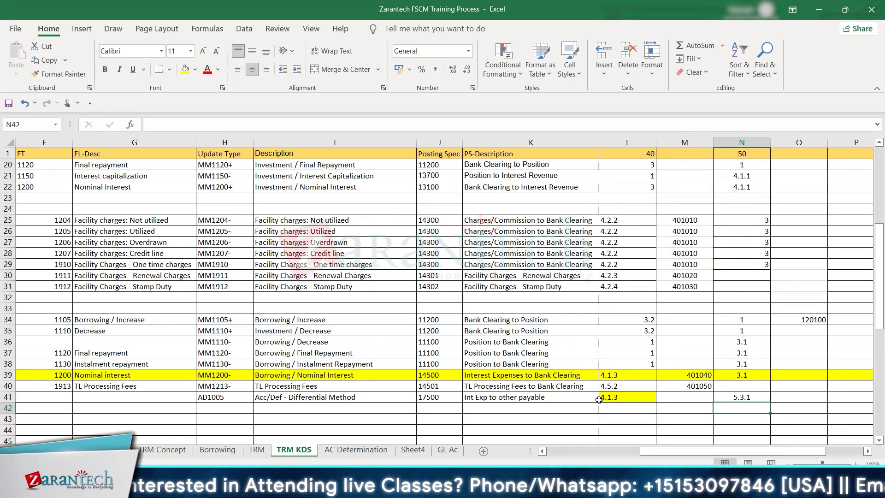
# - Switch to SAP and check the debit and credit account symbols of posting spec 17500 against the Excel AD1005 row
pyautogui.hotkey('alt', 'Tab')
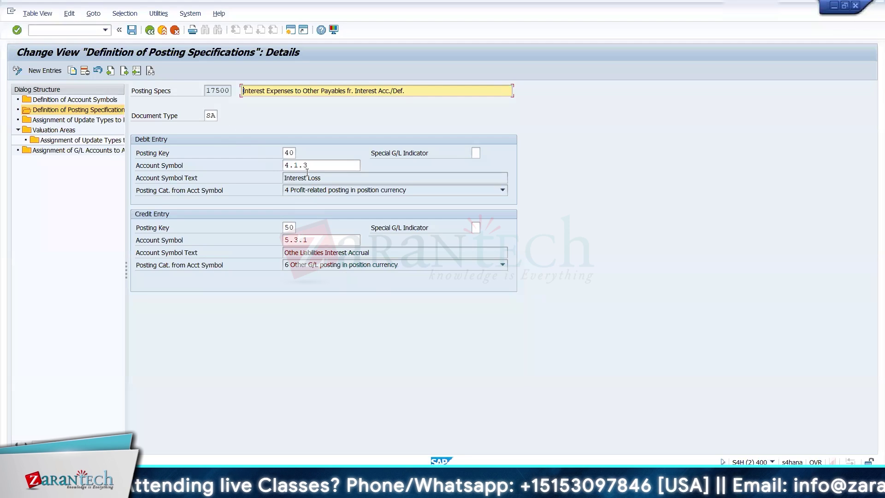
pyautogui.moveTo(321, 167); pyautogui.dragTo(275, 166)
pyautogui.hotkey('ctrl', 'c')
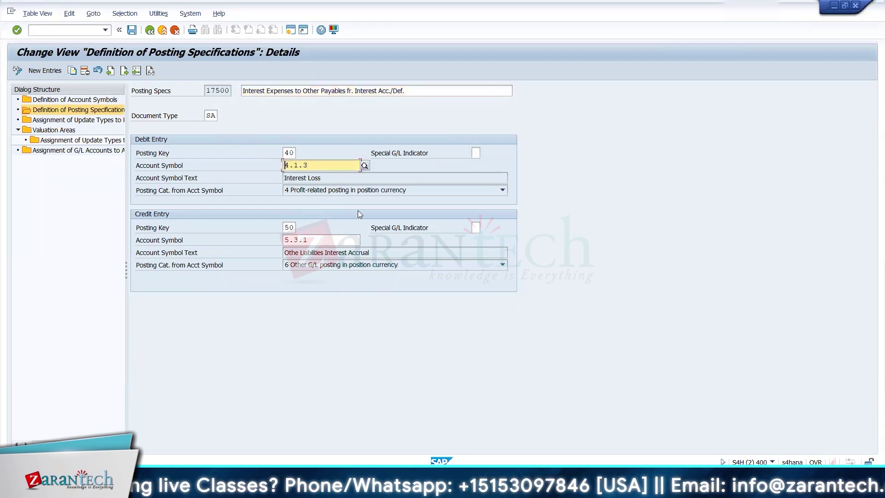
pyautogui.hotkey('alt', 'Tab')
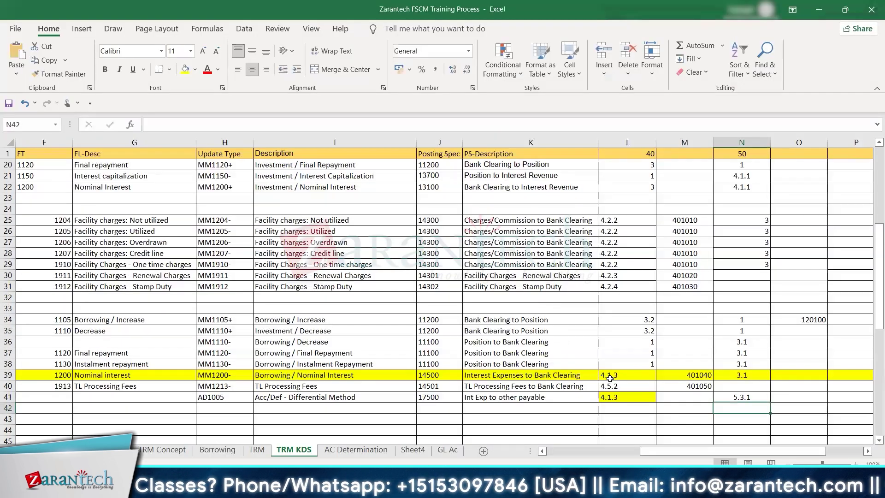
pyautogui.hotkey('alt', 'Tab')
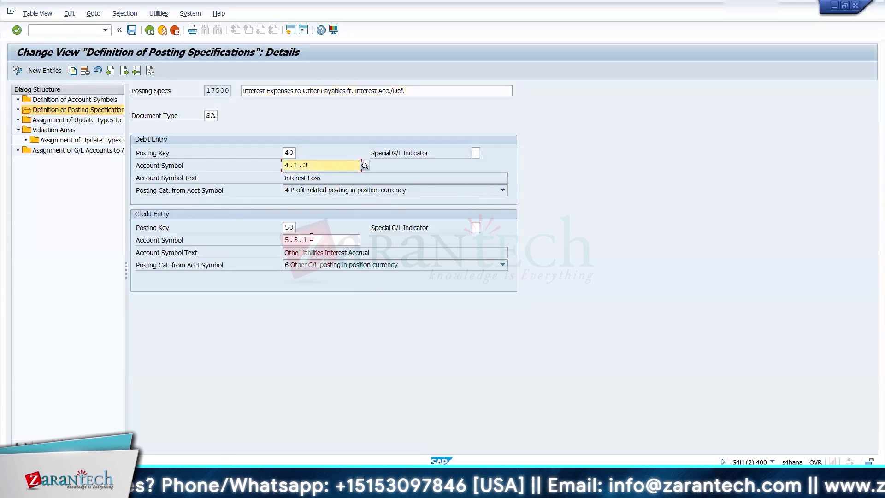
pyautogui.moveTo(308, 240); pyautogui.dragTo(280, 237)
pyautogui.hotkey('ctrl', 'c')
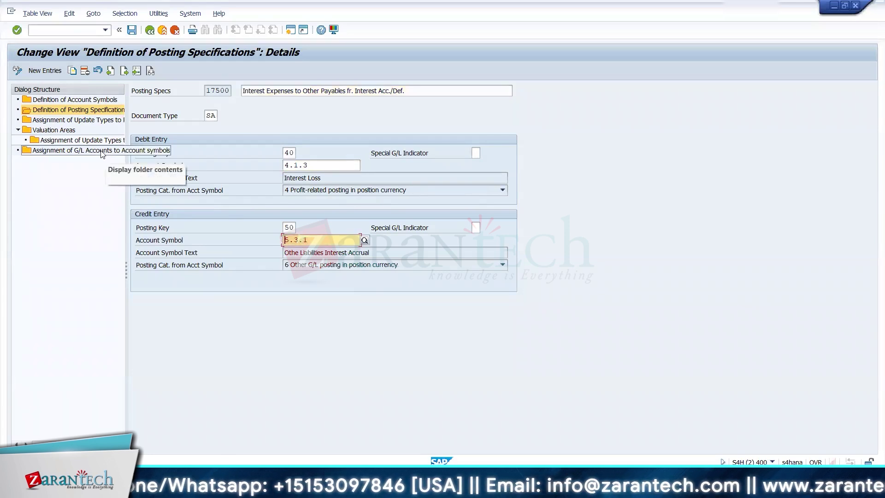
# - Set the document type of posting spec 17500 to TR and save it under the customizing request DO NOT TRANSPORT
pyautogui.click(216, 118)
pyautogui.press('BackSpace')
pyautogui.press('BackSpace')
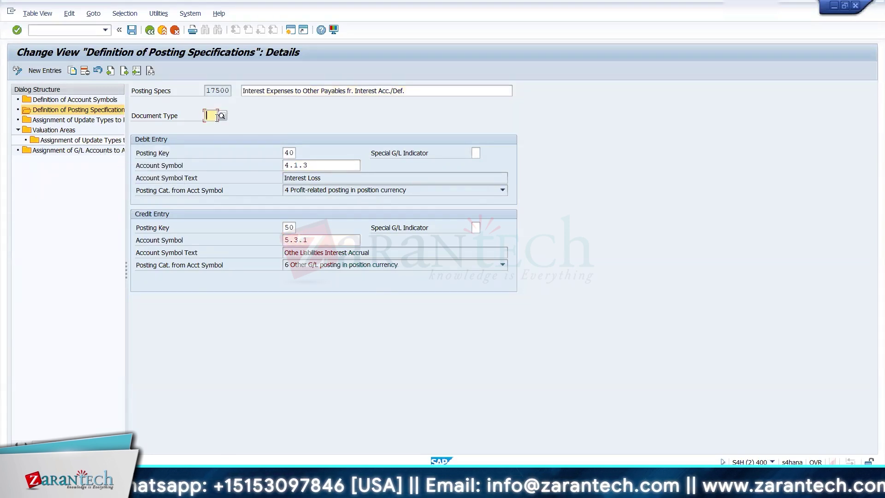
pyautogui.write('TR')
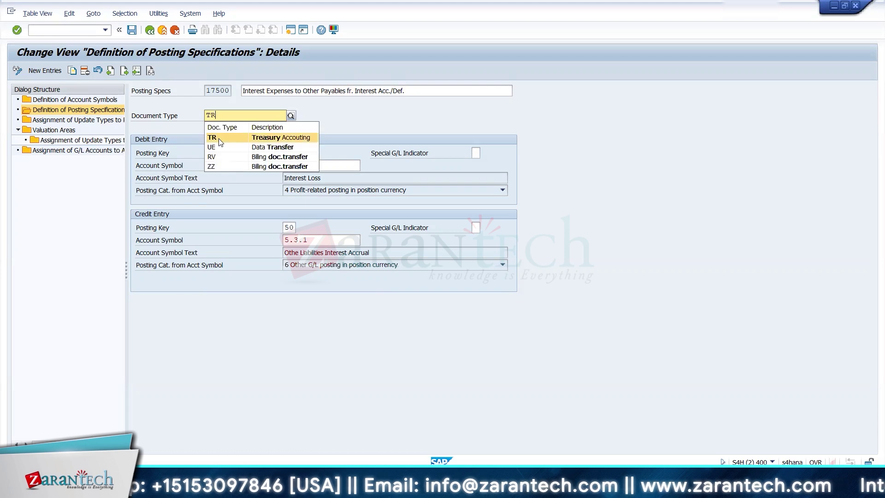
pyautogui.press('Return')
pyautogui.hotkey('ctrl', 's')
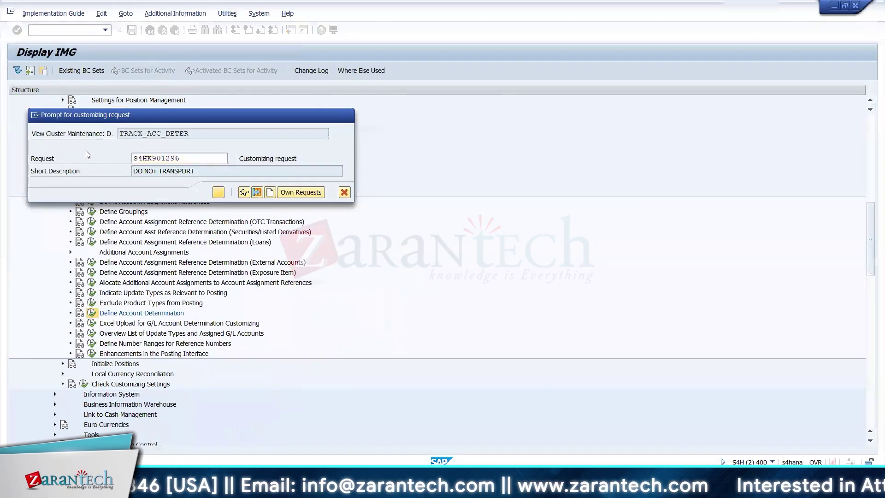
pyautogui.press('Return')
# - In Assignment of G/L Accounts to Account symbols, copy the Fixed Deposit - Foreign Bank entry (5112) as the basis for a new entry
pyautogui.click(88, 154)
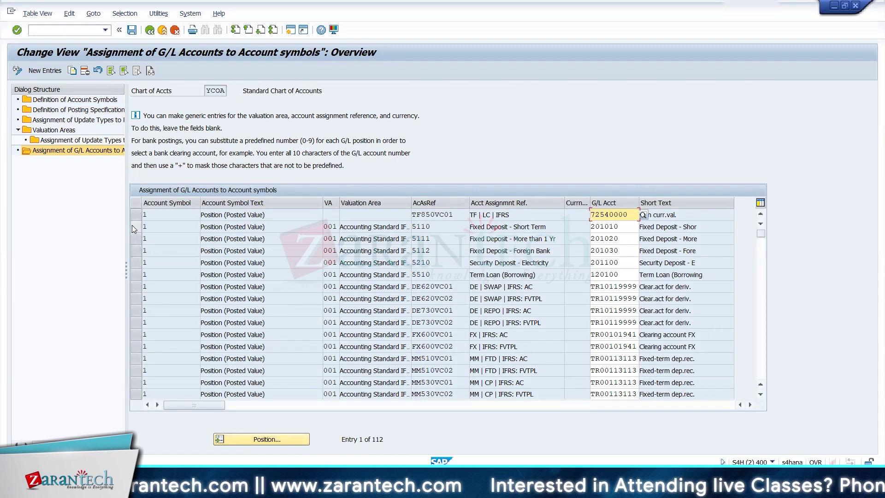
pyautogui.click(133, 250)
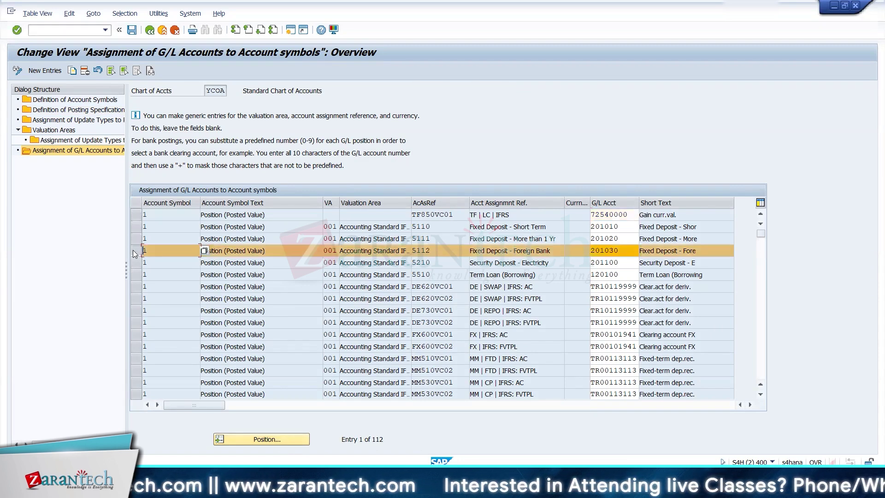
pyautogui.click(71, 71)
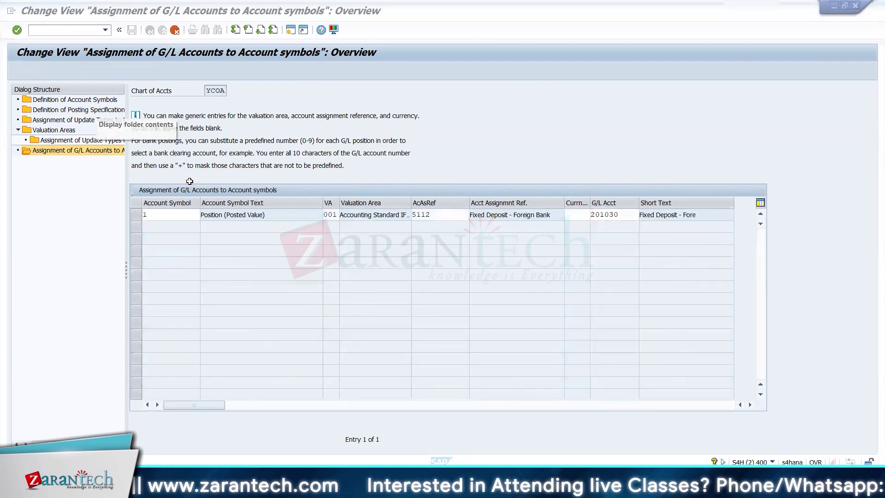
# - Copy account symbol 5.3.1 from Excel's AD1005 row and use it as the account symbol of the copied SAP entry
pyautogui.hotkey('alt', 'Tab')
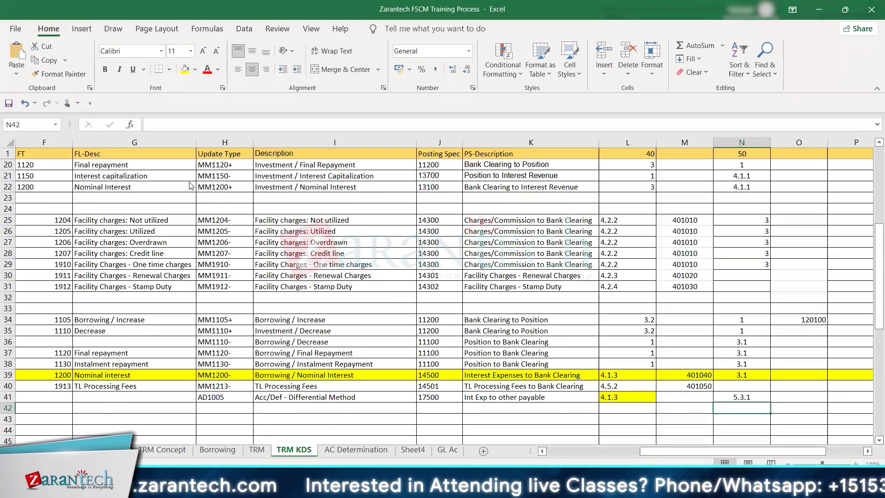
pyautogui.press('Left')
pyautogui.press('Up')
pyautogui.hotkey('ctrl', 'c')
pyautogui.hotkey('alt', 'Tab')
pyautogui.hotkey('ctrl', 'v')
# - Set the entry's account assignment reference to 5510 and check it against Excel's AC Determination sheet
pyautogui.press('Tab')
pyautogui.press('Tab')
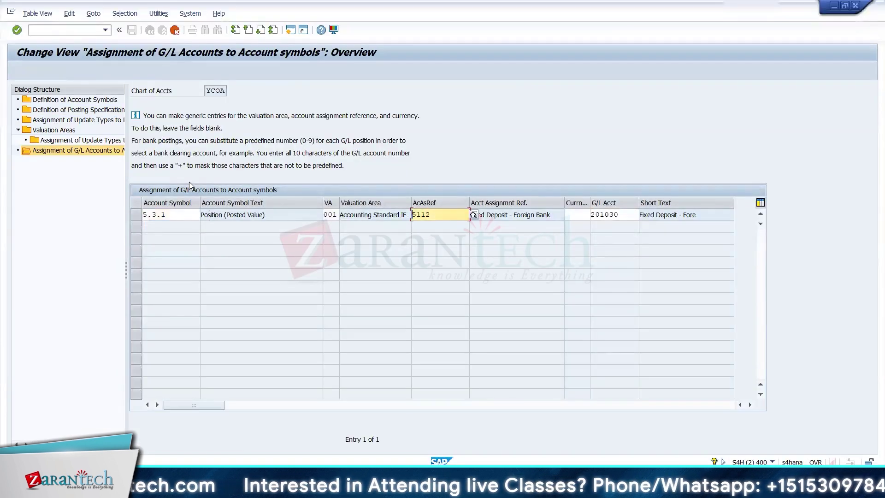
pyautogui.hotkey('ctrl', 'v')
pyautogui.press('BackSpace')
pyautogui.press('BackSpace')
pyautogui.press('BackSpace')
pyautogui.press('BackSpace')
pyautogui.press('BackSpace')
pyautogui.press('BackSpace')
pyautogui.press('BackSpace')
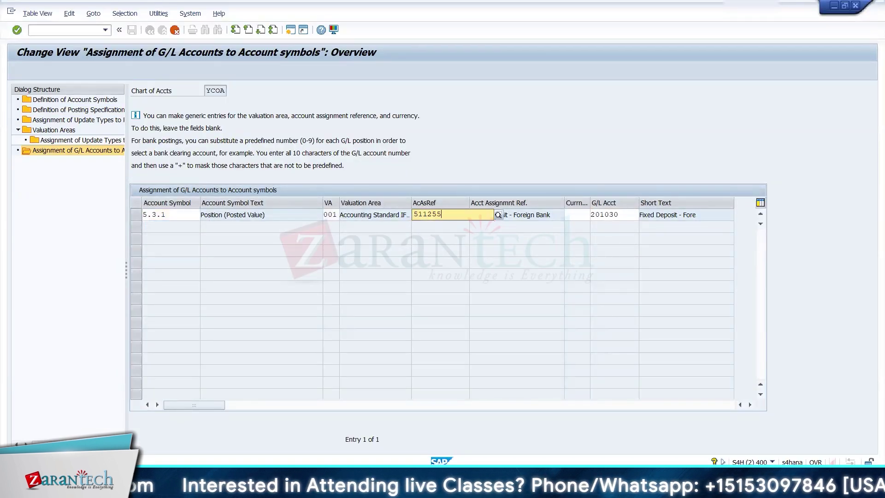
pyautogui.write('5510')
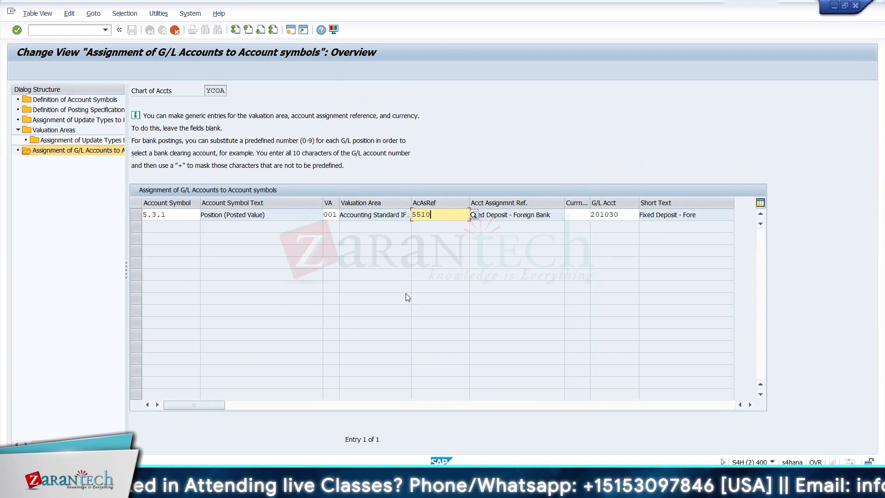
pyautogui.hotkey('alt', 'Tab')
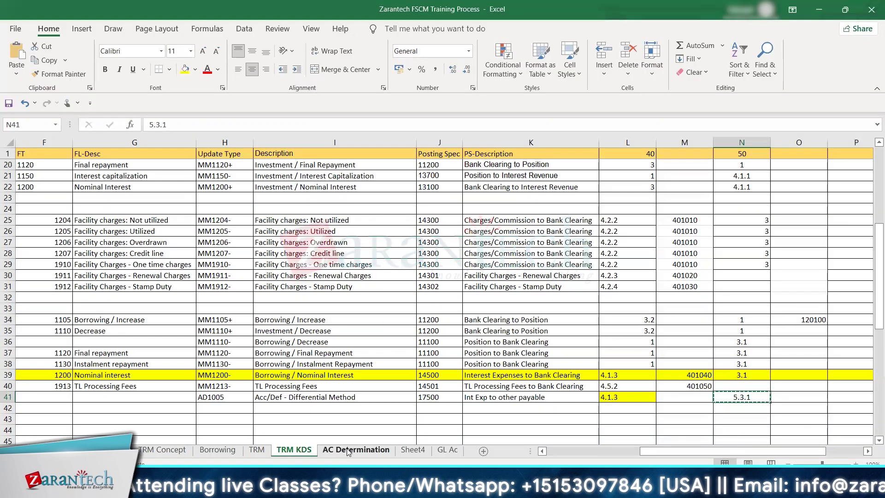
pyautogui.hotkey('ctrl', 'pagedown')
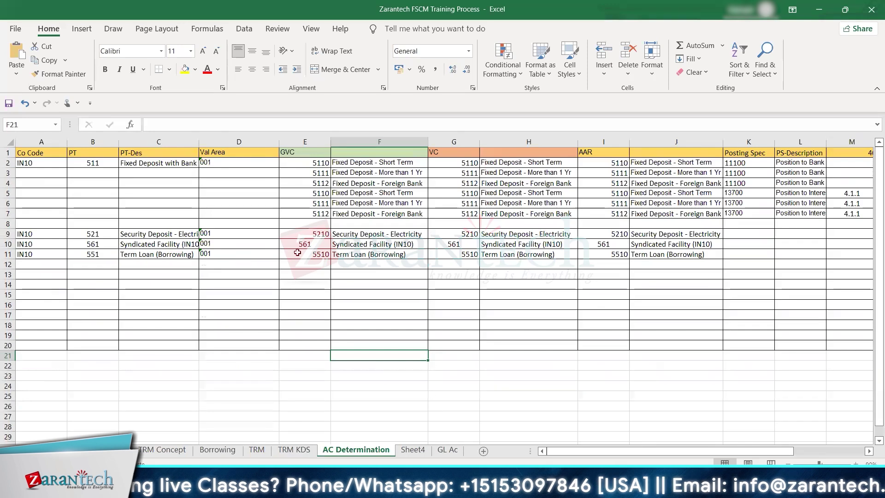
pyautogui.hotkey('alt', 'Tab')
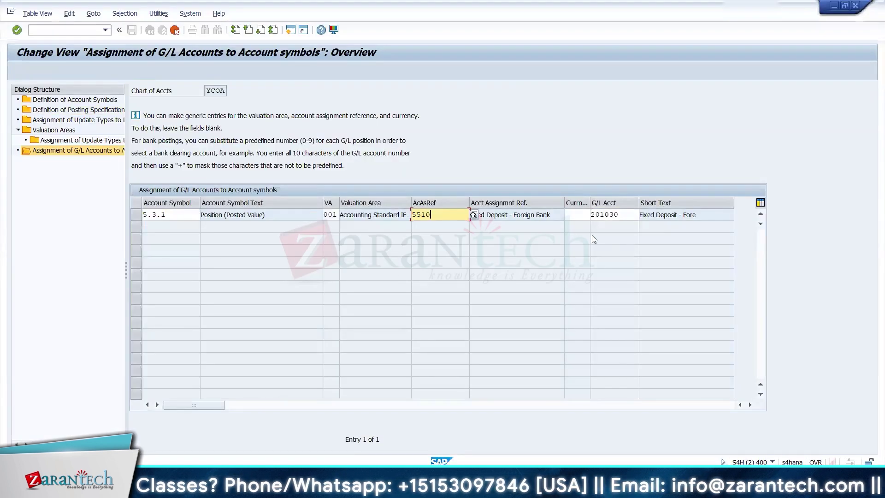
# - Copy G/L account 120200, Provision for Interest A/c, from Excel's GL Ac sheet into the entry and accept the copied entry
pyautogui.press('Tab')
pyautogui.press('Tab')
pyautogui.hotkey('alt', 'Tab')
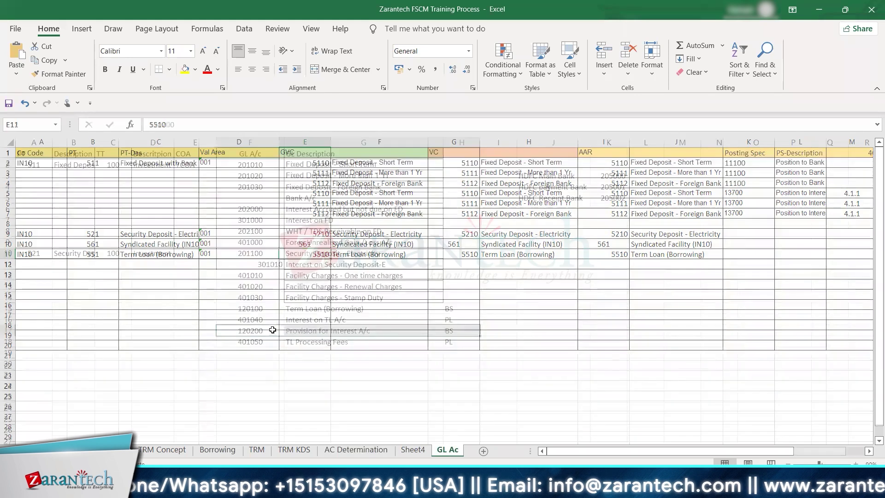
pyautogui.click(271, 330)
pyautogui.hotkey('ctrl', 'c')
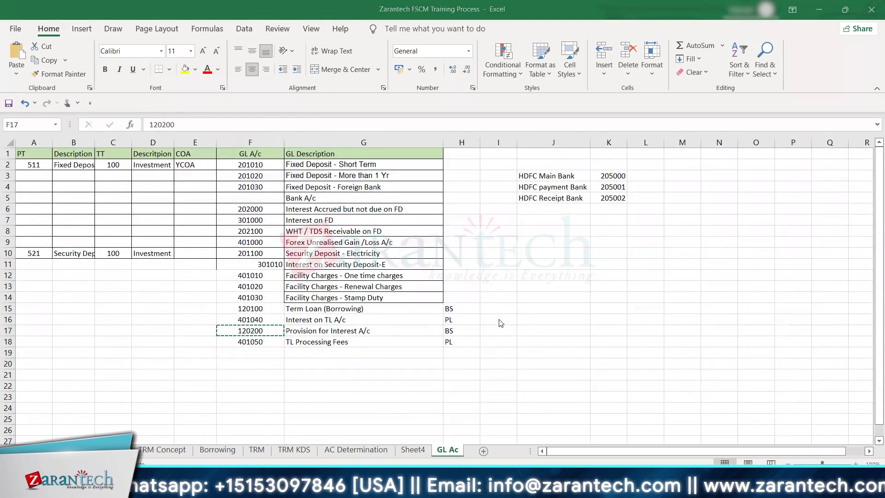
pyautogui.hotkey('alt', 'Tab')
pyautogui.hotkey('ctrl', 'v')
pyautogui.press('Return')
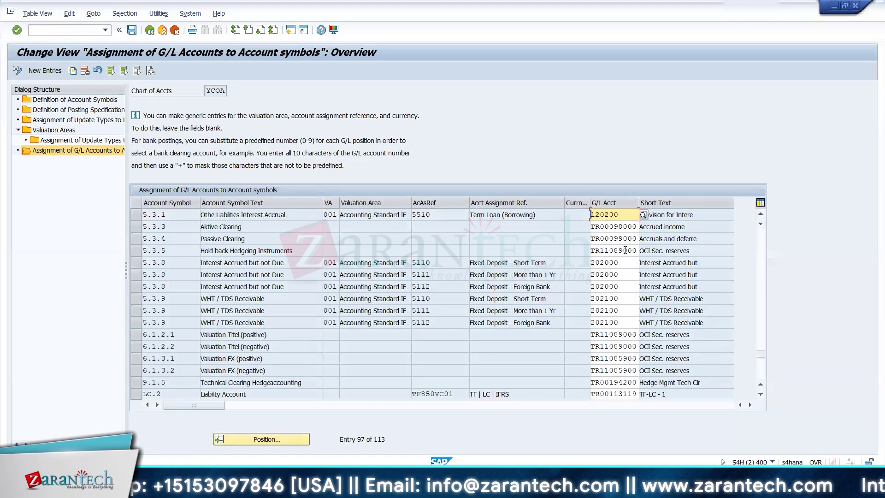
# - Review the new 5.3.1 entry for Term Loan (Borrowing) and save the G/L account assignment
pyautogui.click(449, 220)
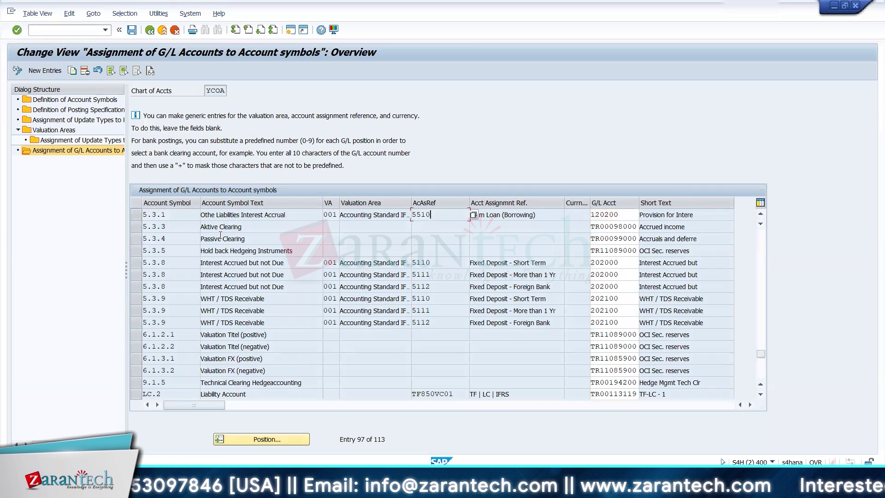
pyautogui.click(137, 215)
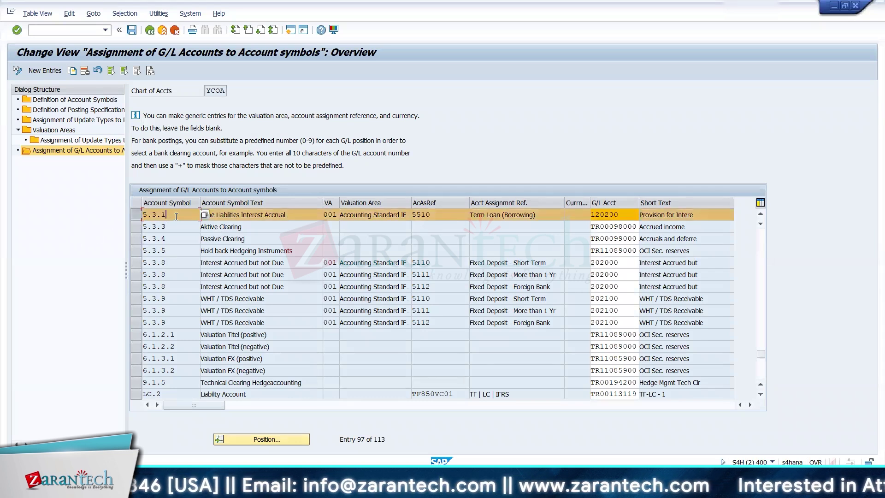
pyautogui.moveTo(176, 216); pyautogui.dragTo(133, 220)
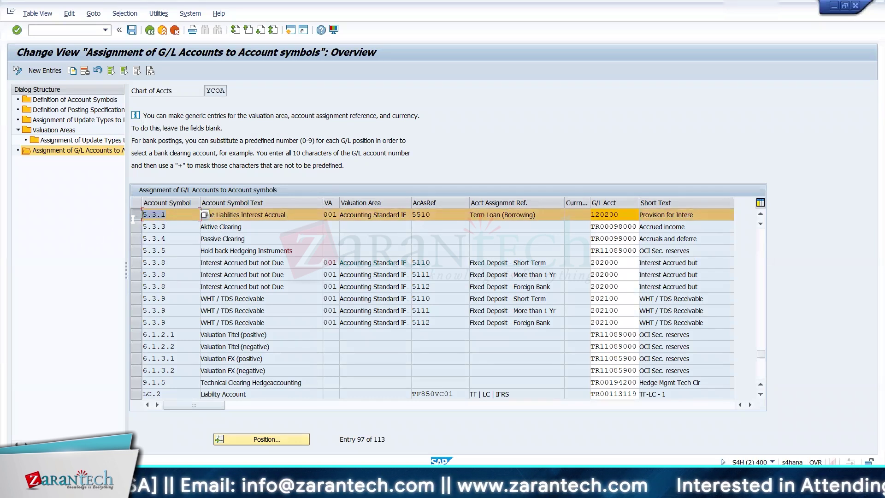
pyautogui.click(180, 215)
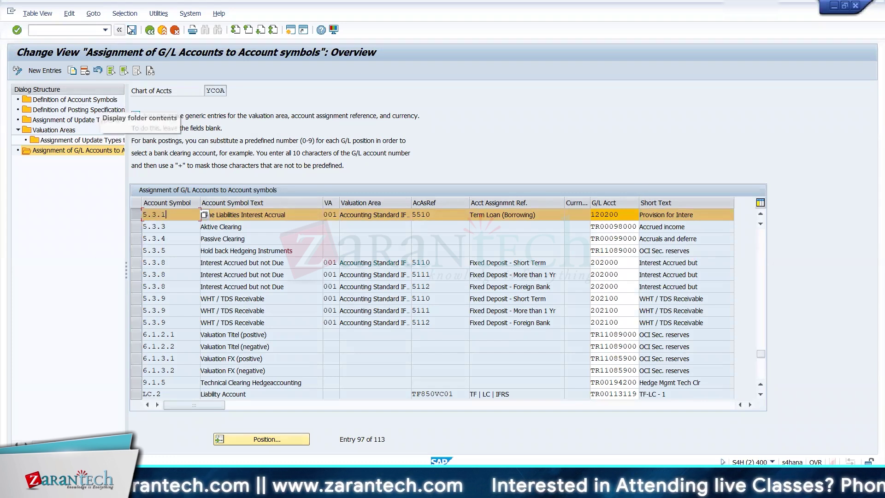
pyautogui.click(132, 30)
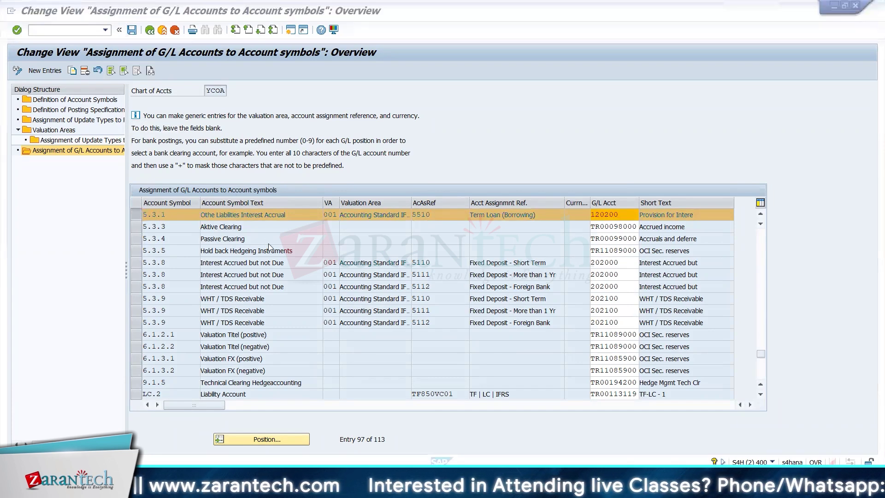
# - Switch to the SAP session creating the term loan, keep its data, and set the monthly interest frequency to every 3 months
pyautogui.hotkey('alt', 'Tab')
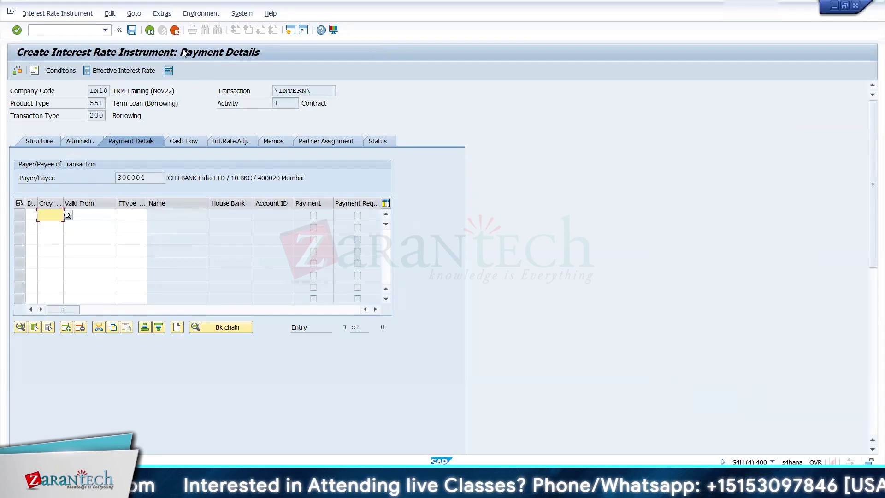
pyautogui.click(175, 30)
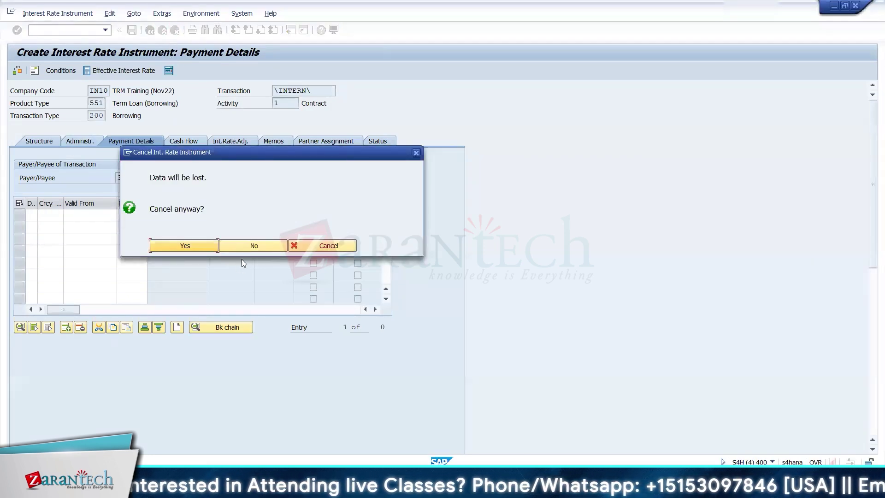
pyautogui.click(253, 246)
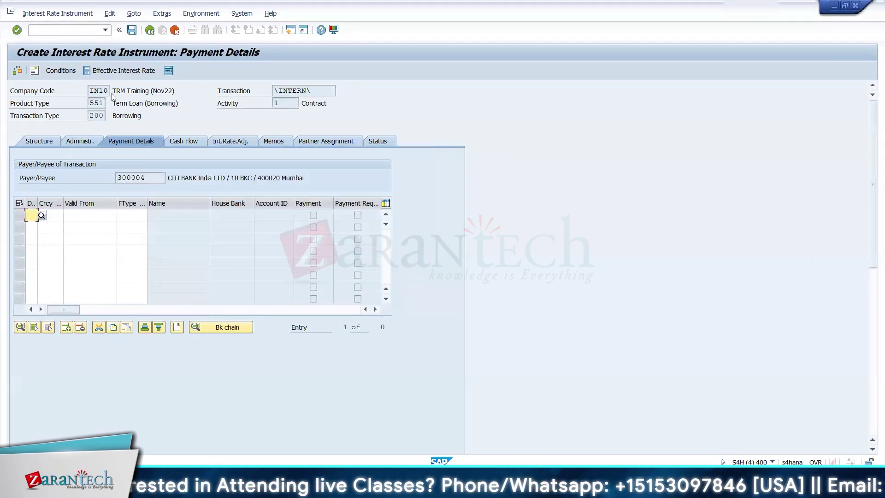
pyautogui.click(37, 139)
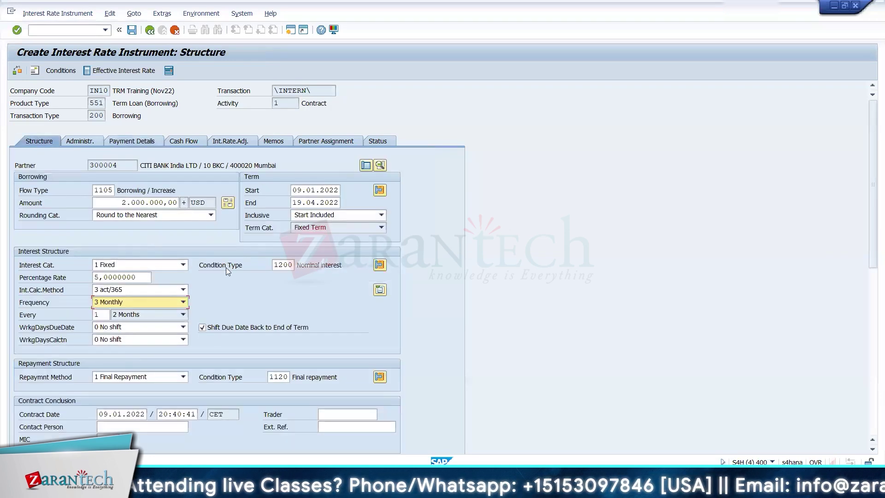
pyautogui.click(104, 311)
pyautogui.write('13')
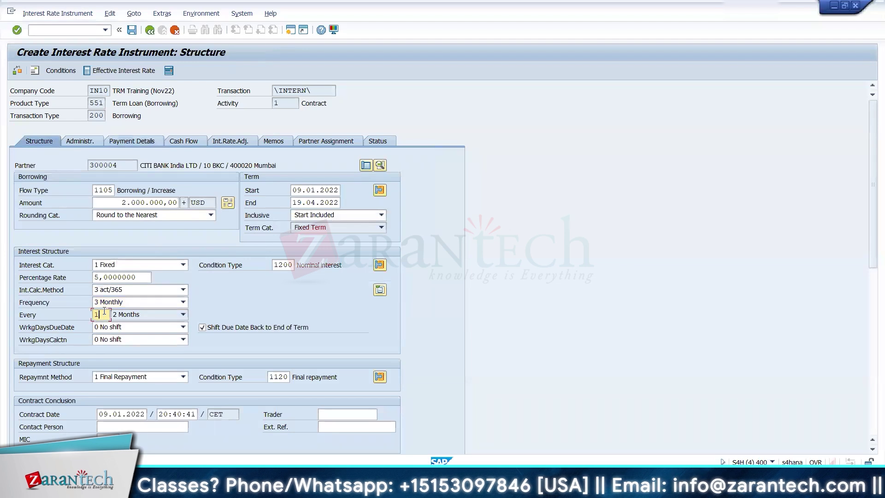
pyautogui.press('BackSpace')
pyautogui.write('3')
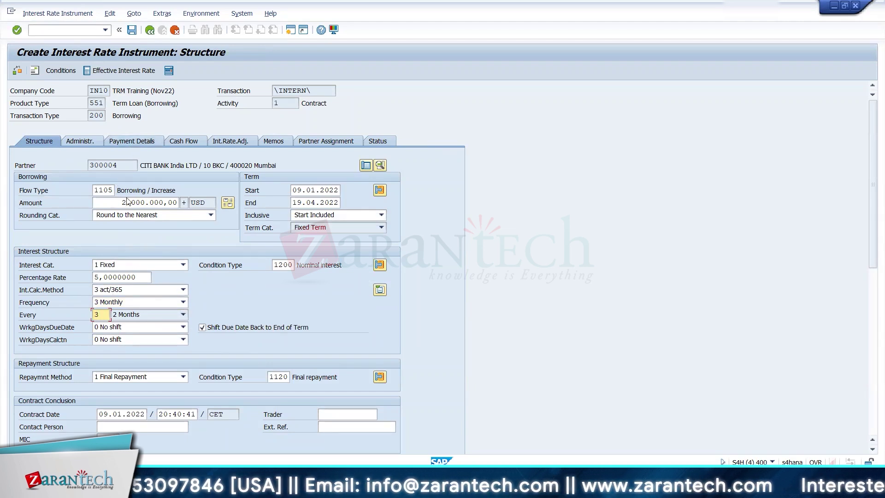
# - In the term loan's payment details, add an inflow row and an outflow row, both in USD
pyautogui.click(134, 142)
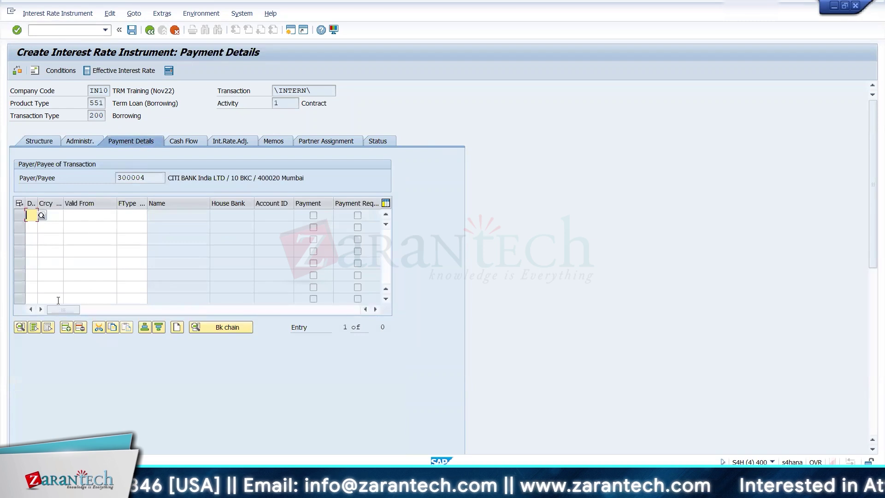
pyautogui.write('+')
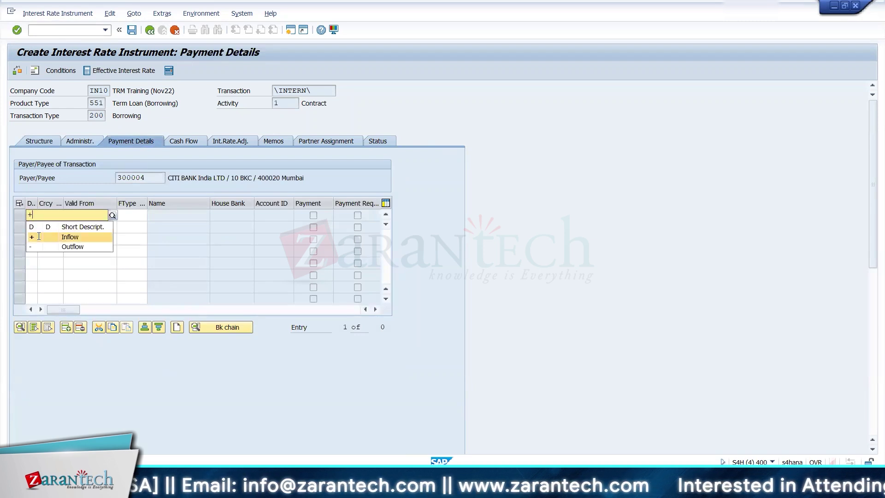
pyautogui.click(32, 226)
pyautogui.write('-')
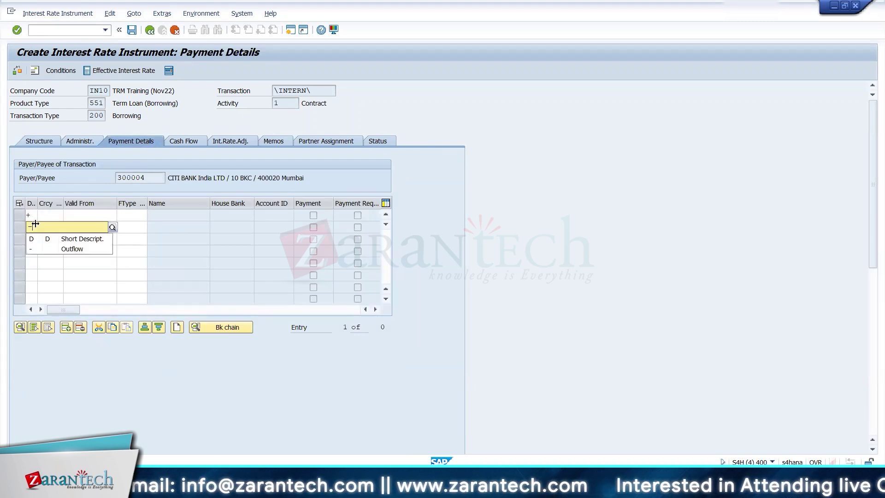
pyautogui.click(46, 213)
pyautogui.write('USD')
pyautogui.press('Down')
pyautogui.write('USD')
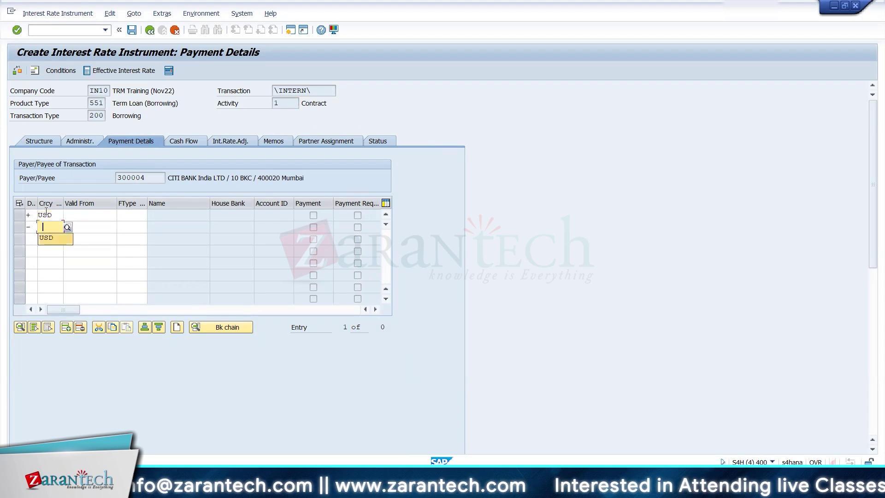
# - Open the details of the USD inflow row and assign house bank HDFC1 with account ID CA500
pyautogui.doubleClick(47, 213)
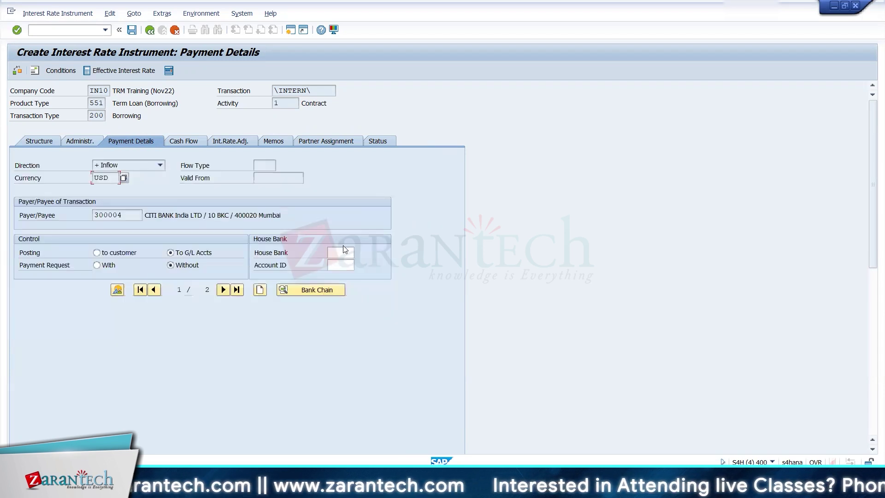
pyautogui.click(340, 252)
pyautogui.press('Down')
pyautogui.press('Tab')
pyautogui.press('Tab')
pyautogui.press('Return')
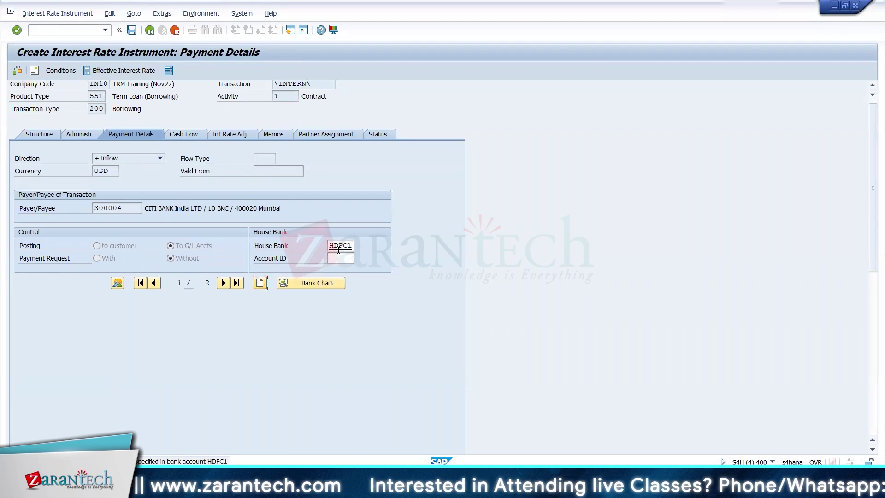
pyautogui.click(338, 259)
pyautogui.press('Down')
pyautogui.press('Return')
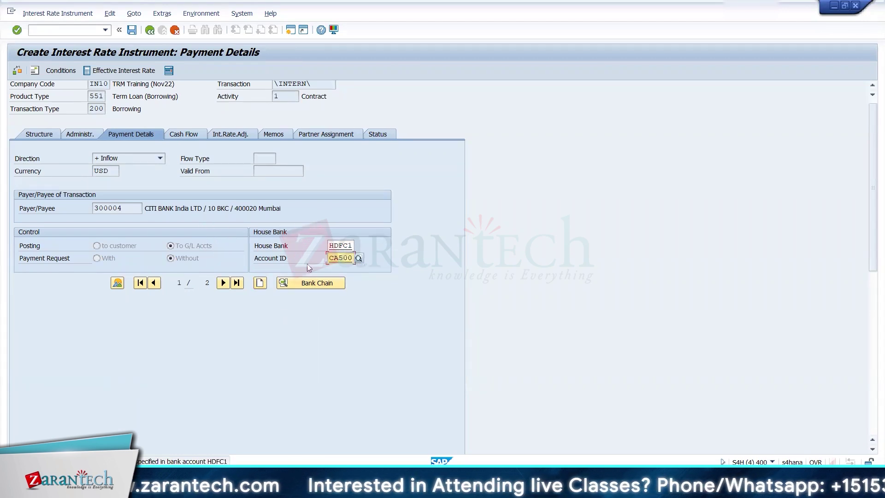
# - Assign house bank HDFC1 and account ID CA500 to the USD outflow row, and return to the payment details overview
pyautogui.click(223, 282)
pyautogui.click(324, 256)
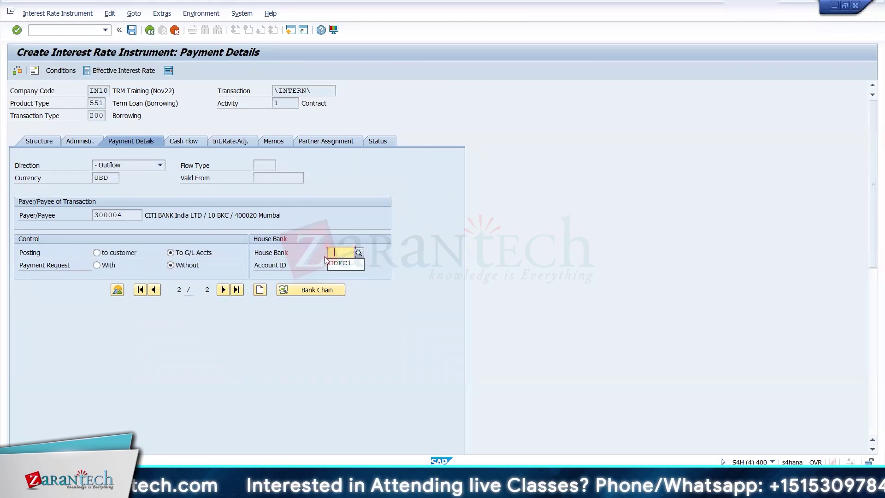
pyautogui.press('Down')
pyautogui.press('Return')
pyautogui.press('Tab')
pyautogui.press('Down')
pyautogui.press('Return')
pyautogui.press('Return')
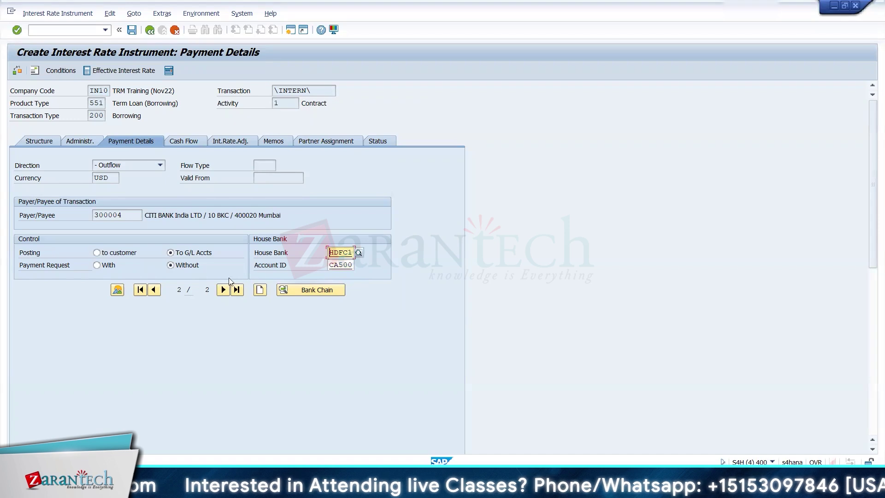
pyautogui.click(117, 290)
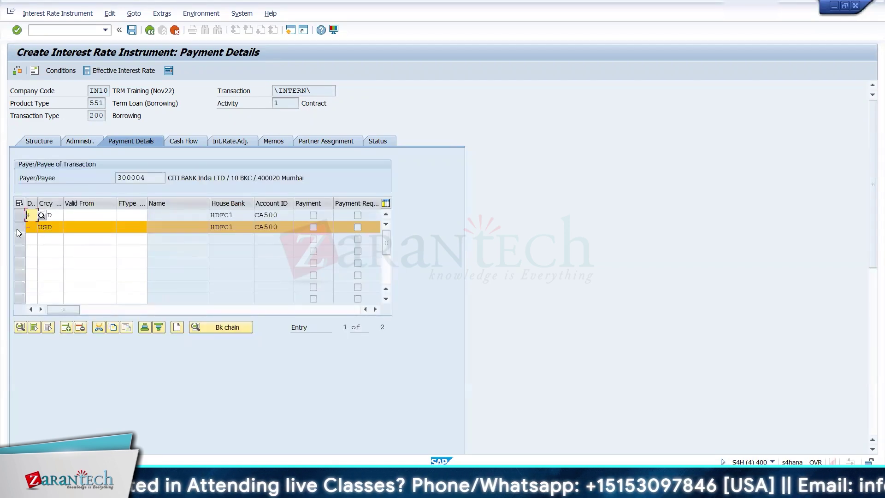
pyautogui.click(17, 228)
# - Review the term loan's borrowing and nominal interest cash flows, and save the new financial transaction
pyautogui.click(192, 144)
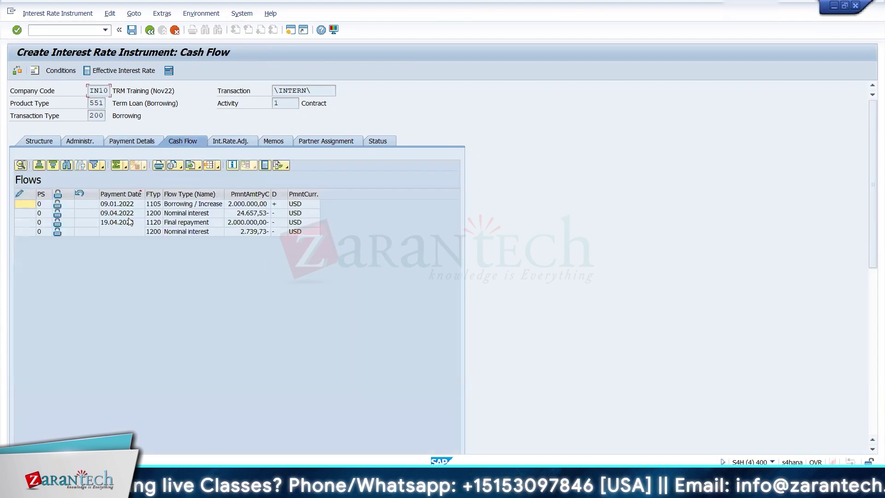
pyautogui.click(112, 206)
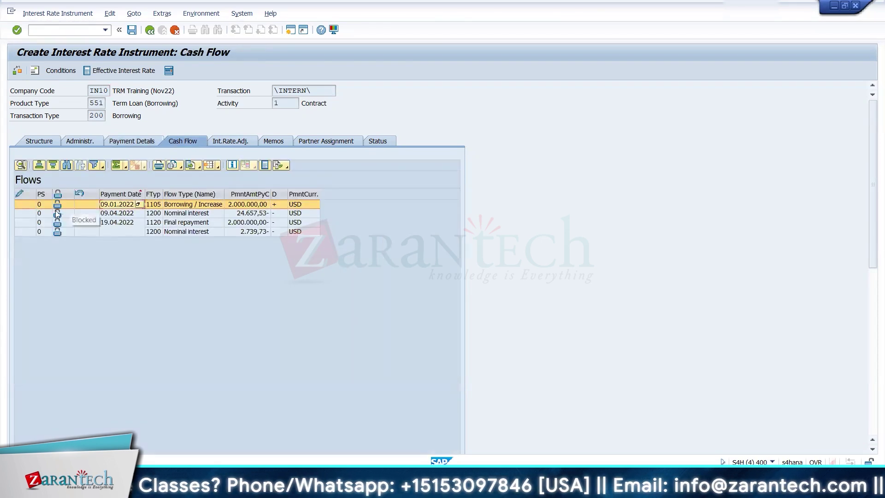
pyautogui.click(110, 216)
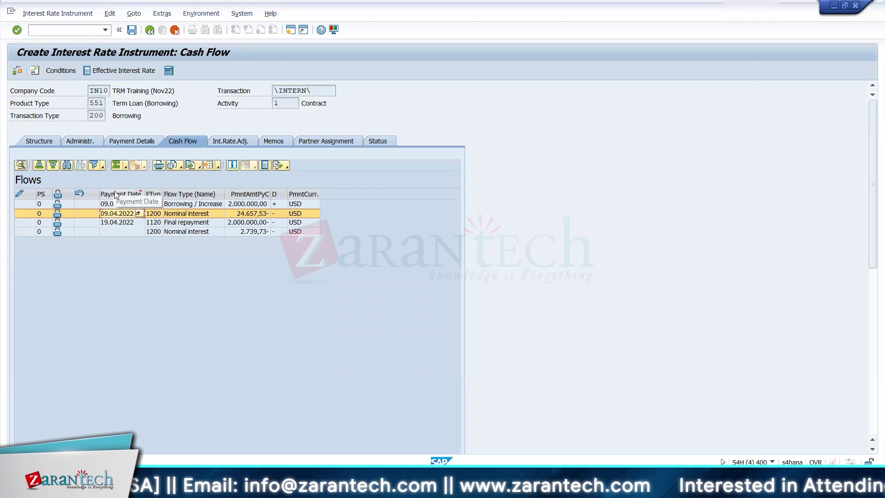
pyautogui.click(132, 31)
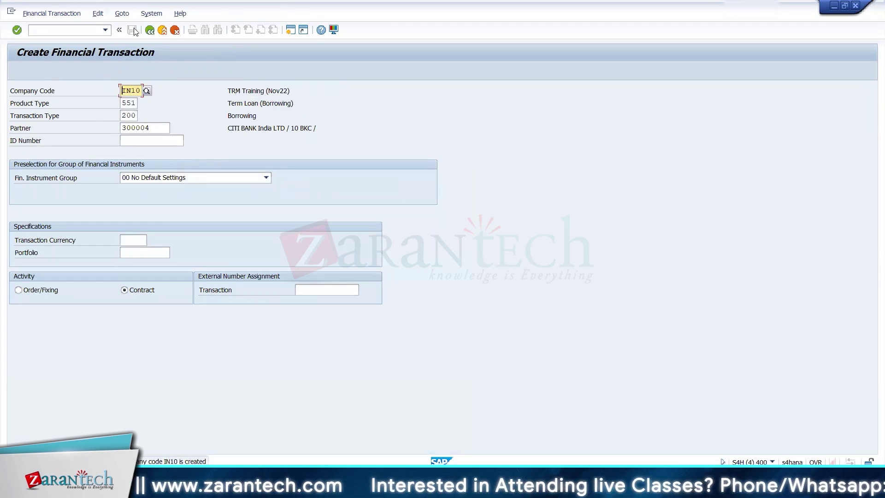
# - Open the newly created term loan for editing, settle the contract, and save it
pyautogui.click(52, 13)
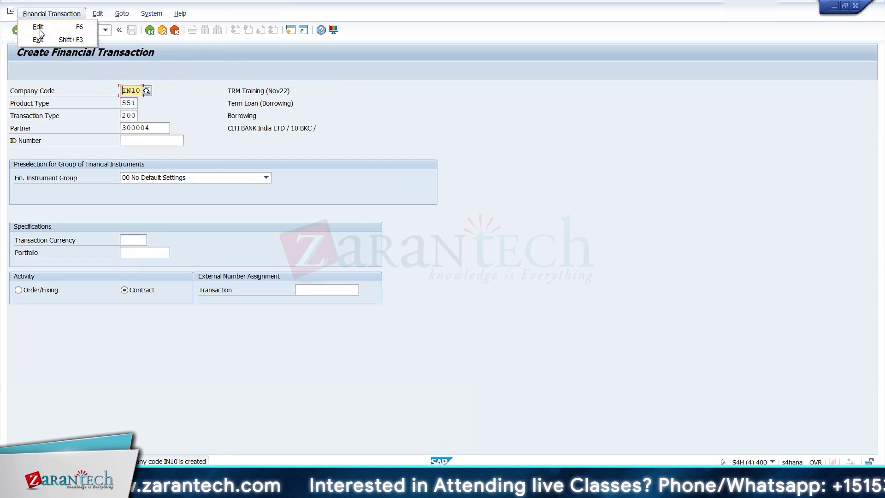
pyautogui.click(41, 29)
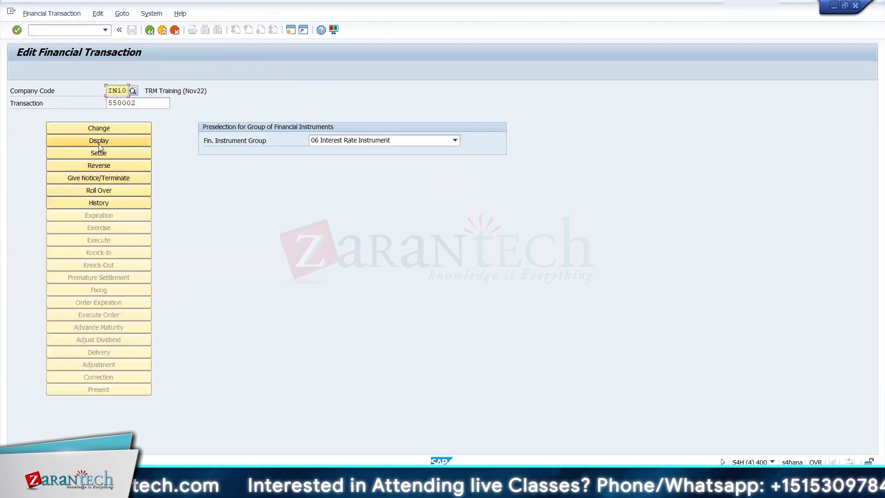
pyautogui.click(99, 155)
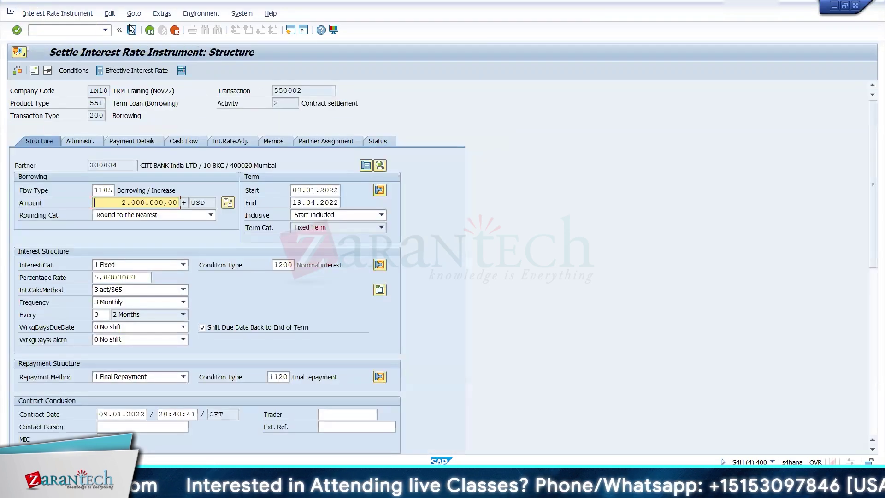
pyautogui.click(132, 31)
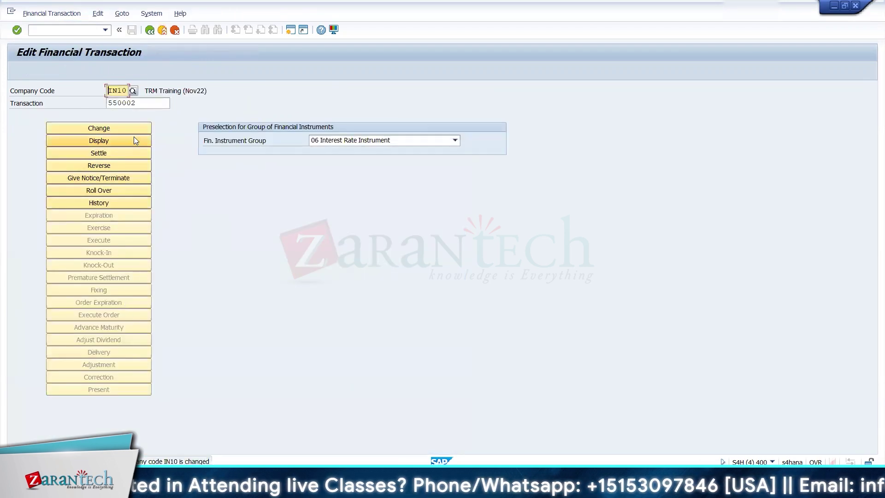
# - Copy the loan's transaction number and run a test posting of its flows in TBB1 for transaction 550002 in company code IN10
pyautogui.moveTo(139, 104); pyautogui.dragTo(104, 106)
pyautogui.hotkey('ctrl', 'c')
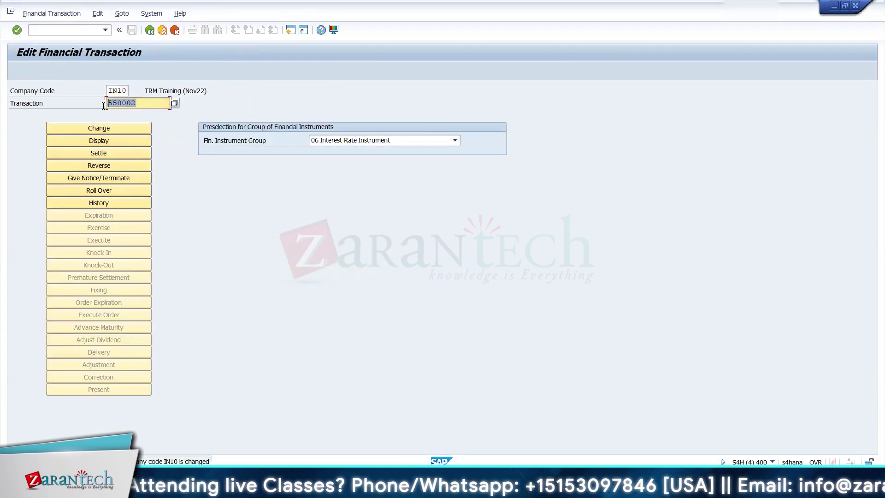
pyautogui.click(103, 106)
pyautogui.click(79, 33)
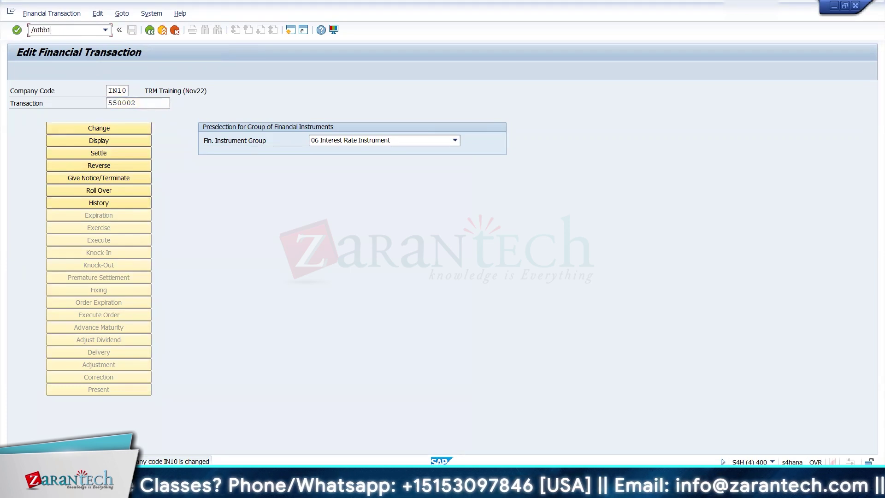
pyautogui.write('/ntbb1')
pyautogui.press('Return')
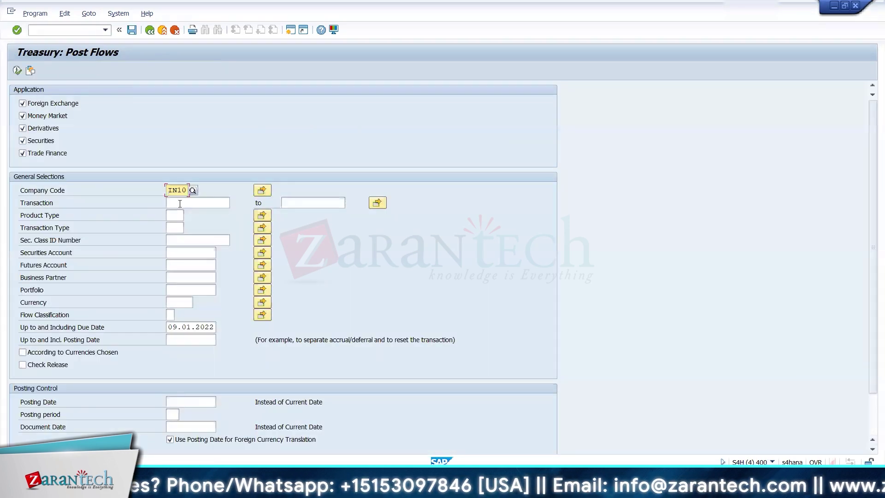
pyautogui.click(180, 204)
pyautogui.hotkey('ctrl', 'v')
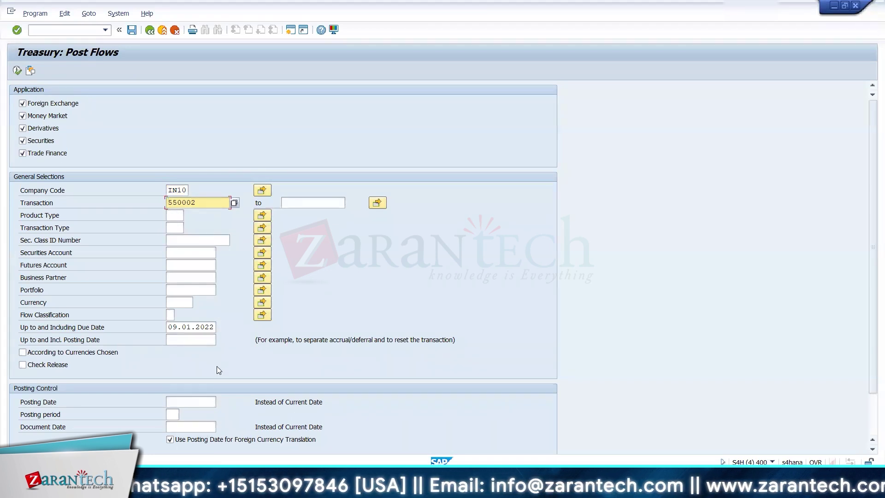
pyautogui.click(23, 452)
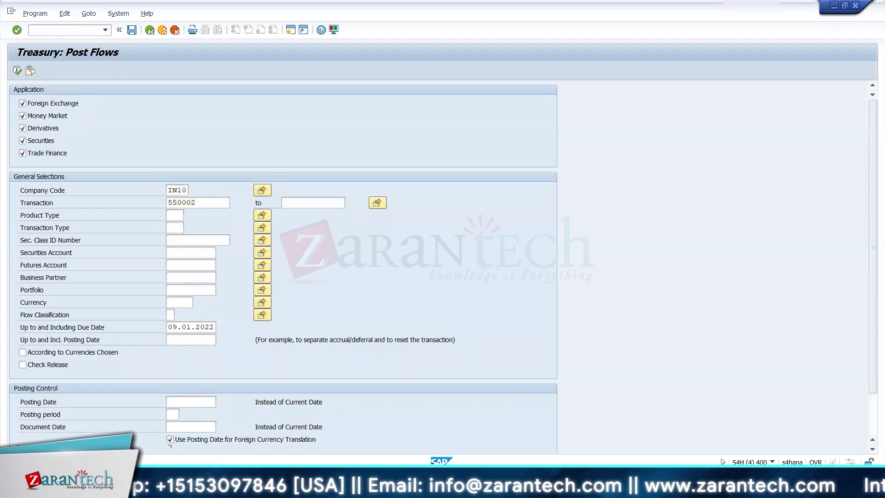
pyautogui.click(17, 71)
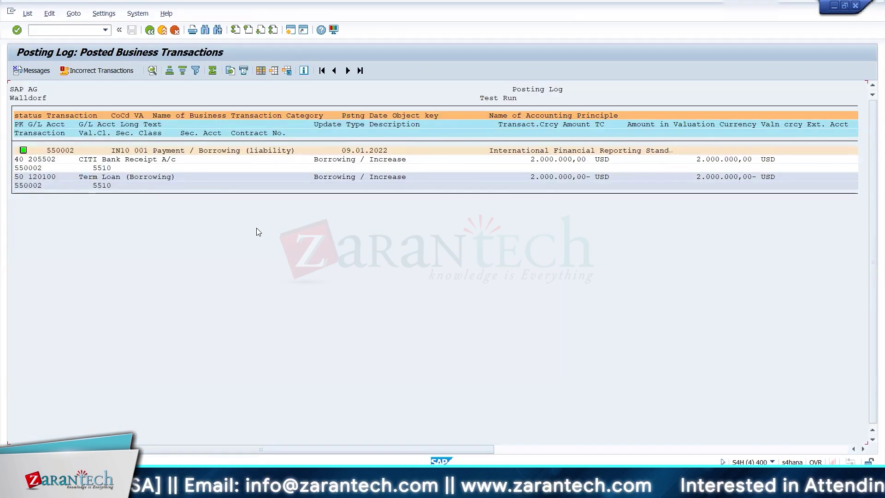
pyautogui.click(150, 30)
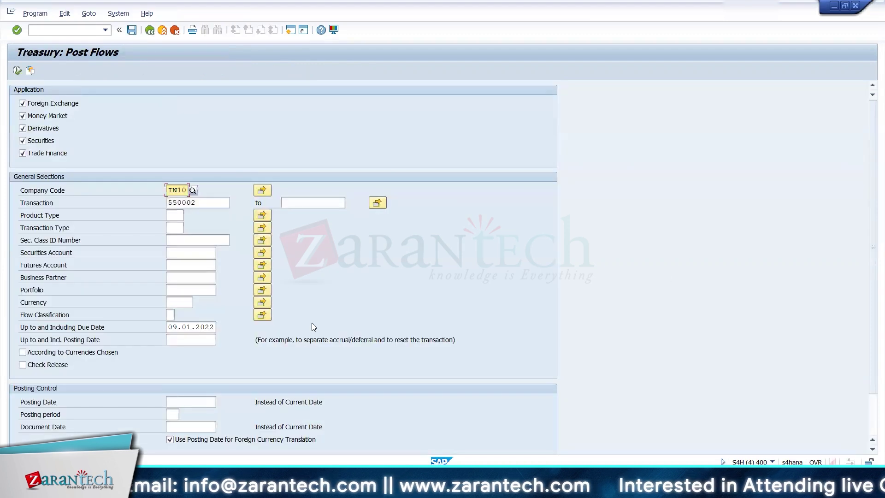
# - Turn off the test run and post the flows of transaction 550002 for real
pyautogui.scroll(-2, 872, 300)
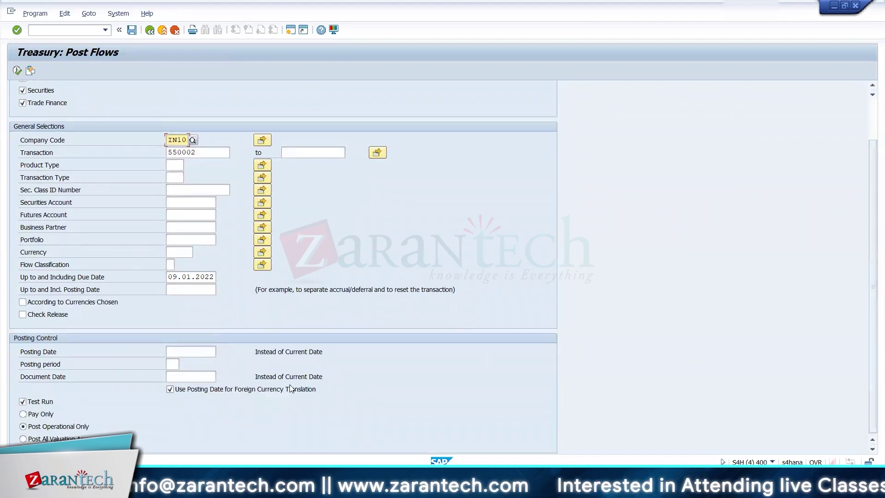
pyautogui.click(22, 400)
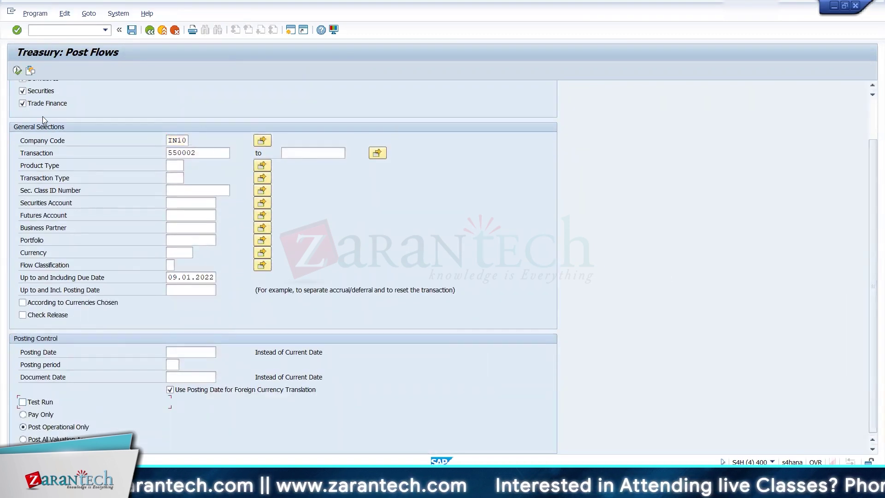
pyautogui.click(17, 71)
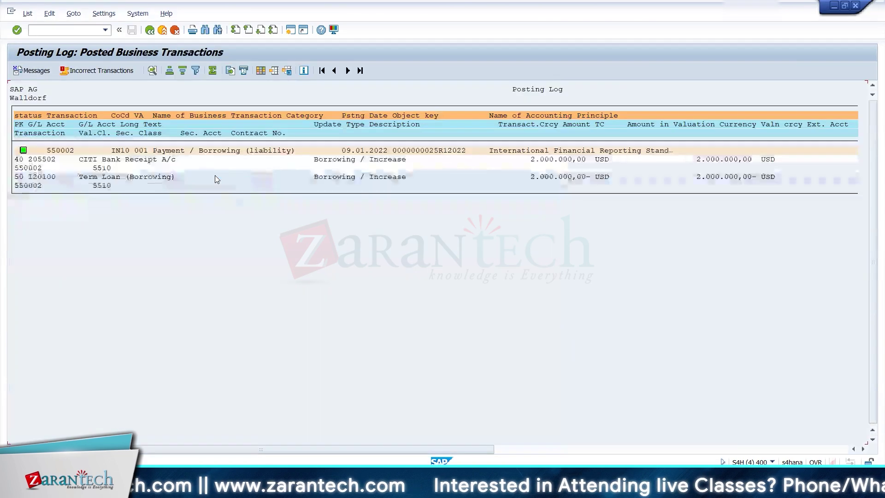
pyautogui.hotkey('alt', 'Tab')
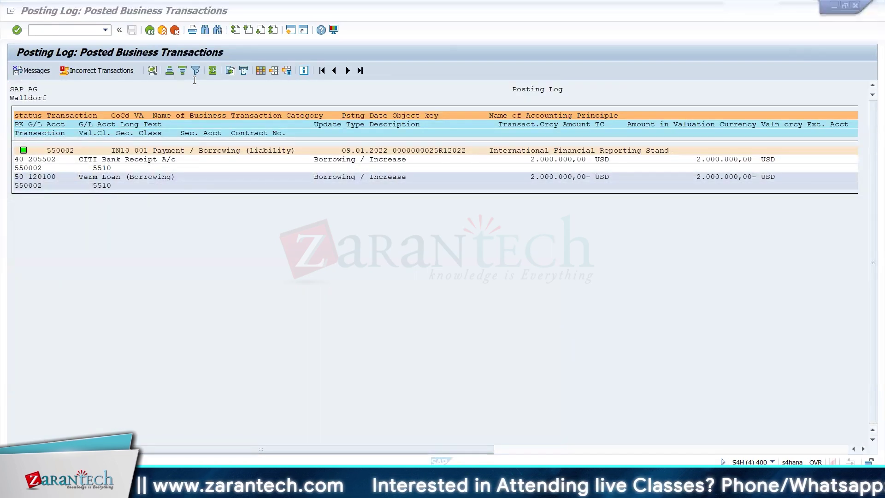
pyautogui.click(94, 30)
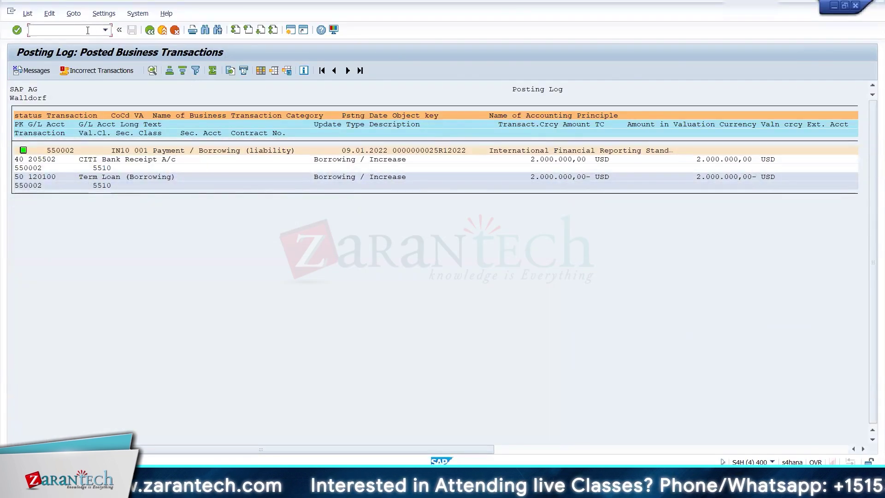
pyautogui.hotkey('alt', 'Tab')
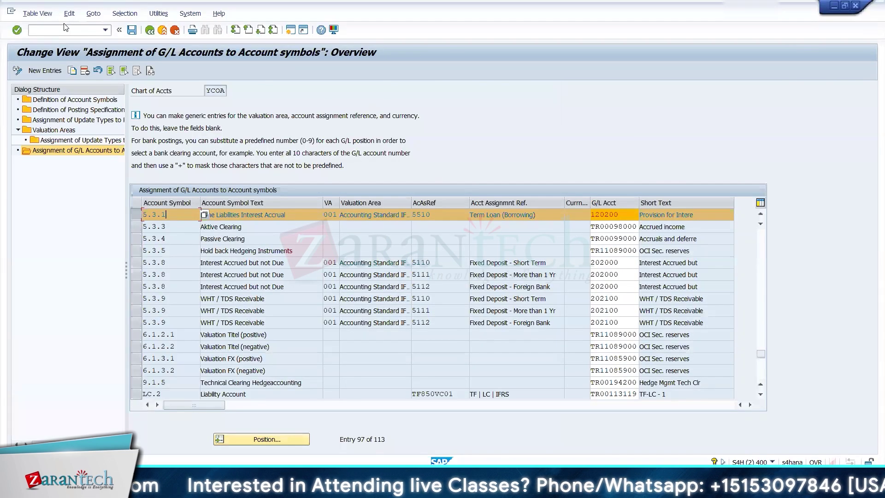
pyautogui.hotkey('alt', 'Tab')
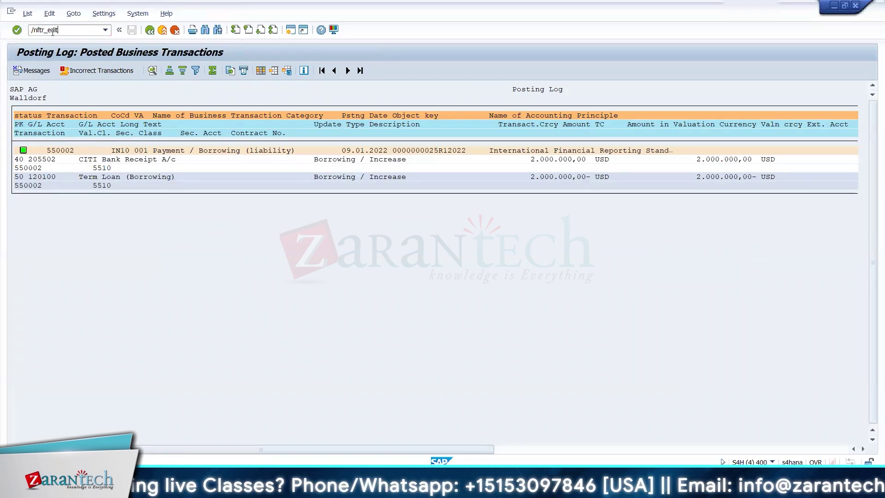
# - Display transaction 550002 through FTR_EDIT, check the posting status of its cash flows, and return to SAP Easy Access
pyautogui.press('Return')
pyautogui.click(91, 141)
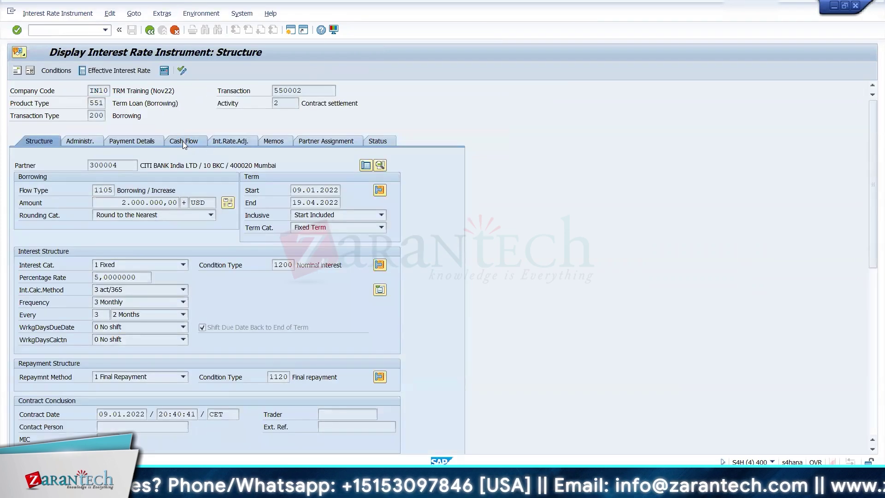
pyautogui.click(183, 141)
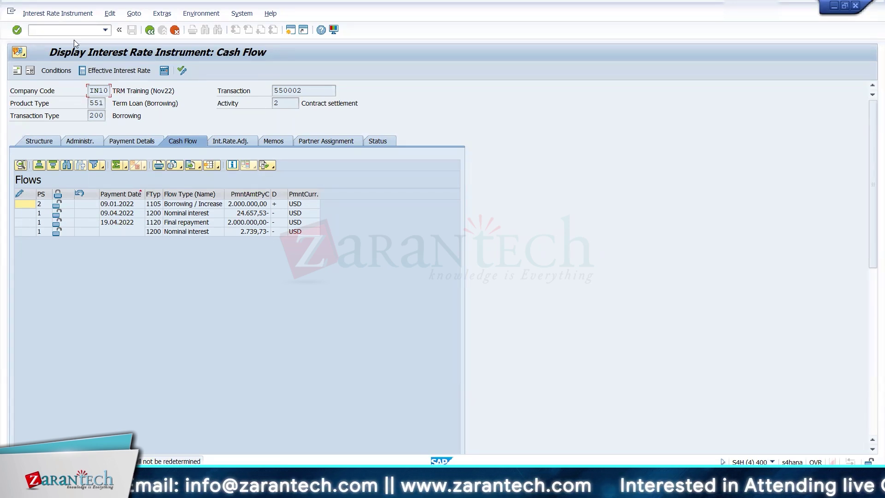
pyautogui.click(151, 31)
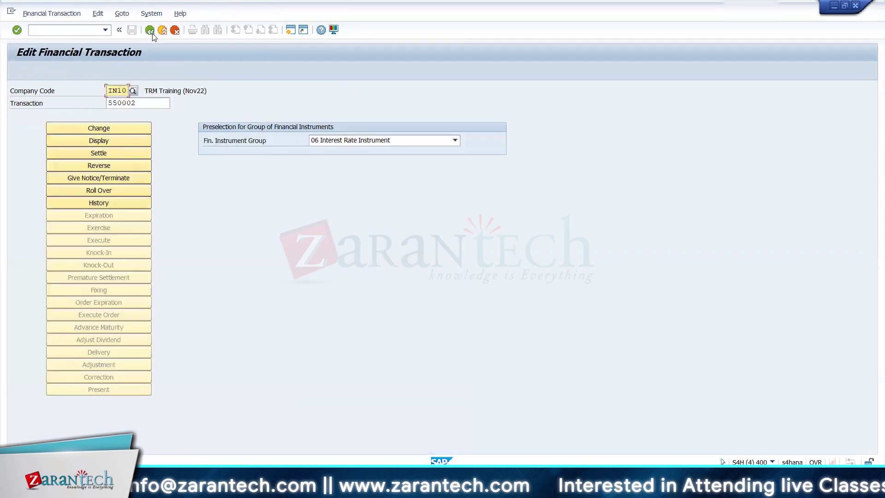
pyautogui.click(150, 30)
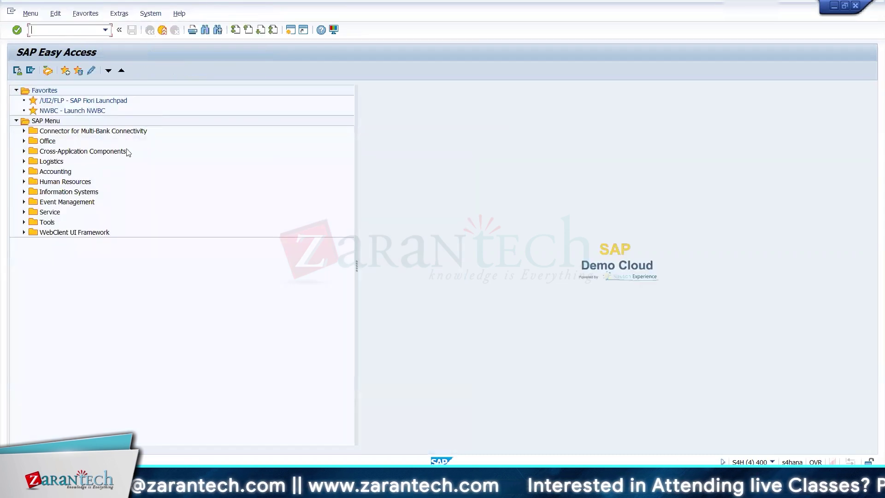
# - Open the Execute Accrual/Deferral run for Money Market accounting in Treasury and Risk Management's Transaction Manager
pyautogui.click(24, 171)
pyautogui.click(32, 192)
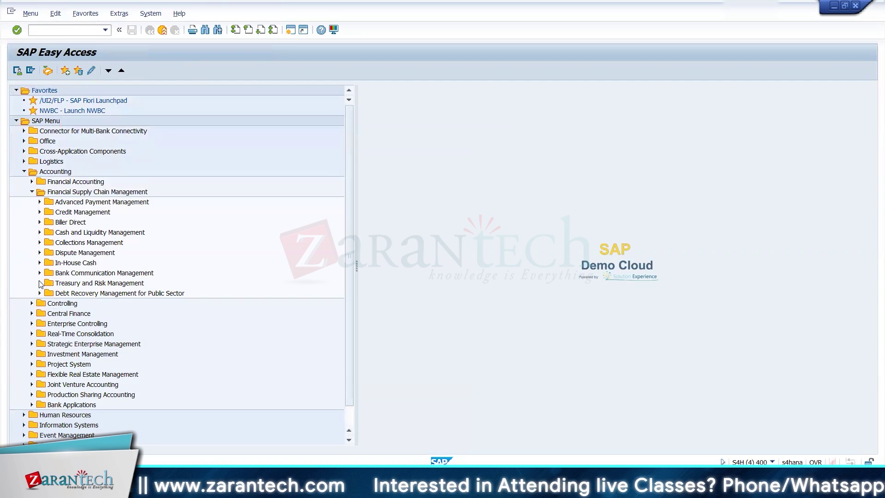
pyautogui.click(40, 283)
pyautogui.click(47, 313)
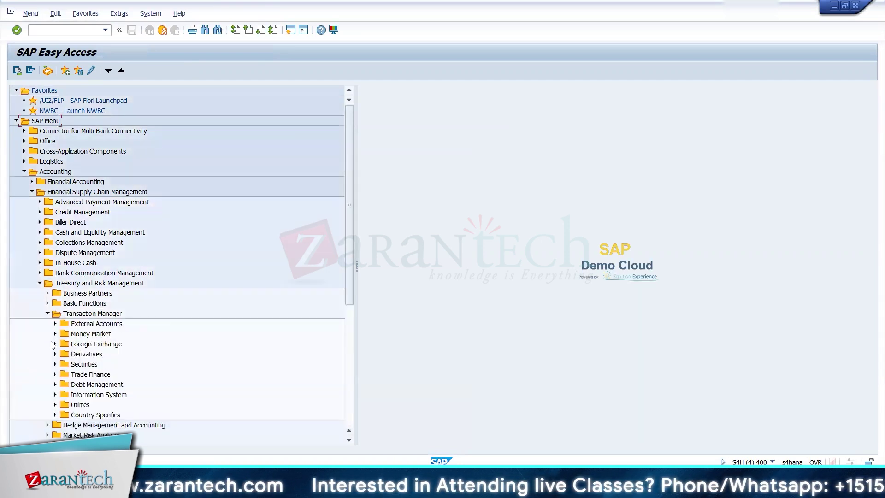
pyautogui.click(55, 333)
pyautogui.click(63, 364)
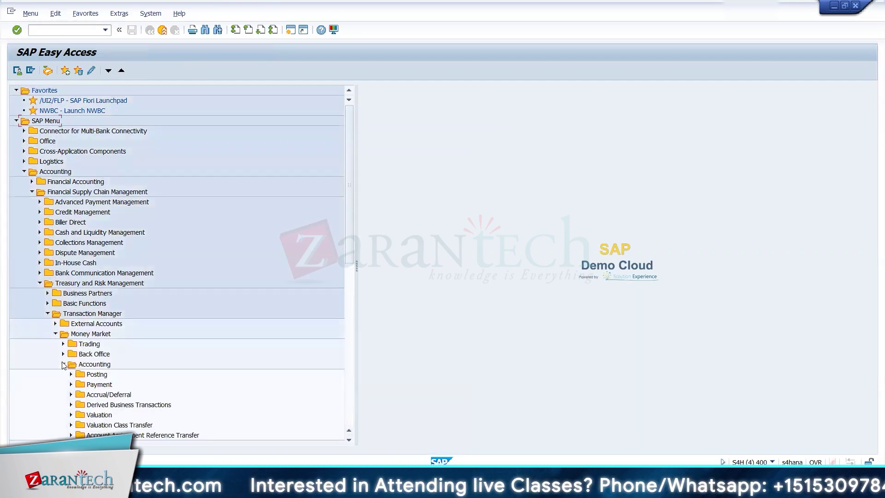
pyautogui.click(71, 394)
pyautogui.doubleClick(104, 405)
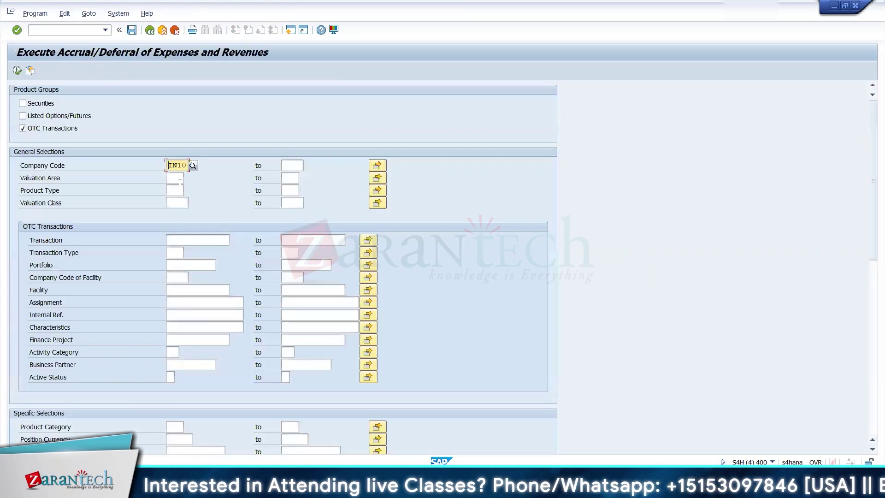
# - Test-run the accrual/deferral for transaction 550002 in company code IN10 with key date and FI posting date 31.01.2022
pyautogui.click(184, 240)
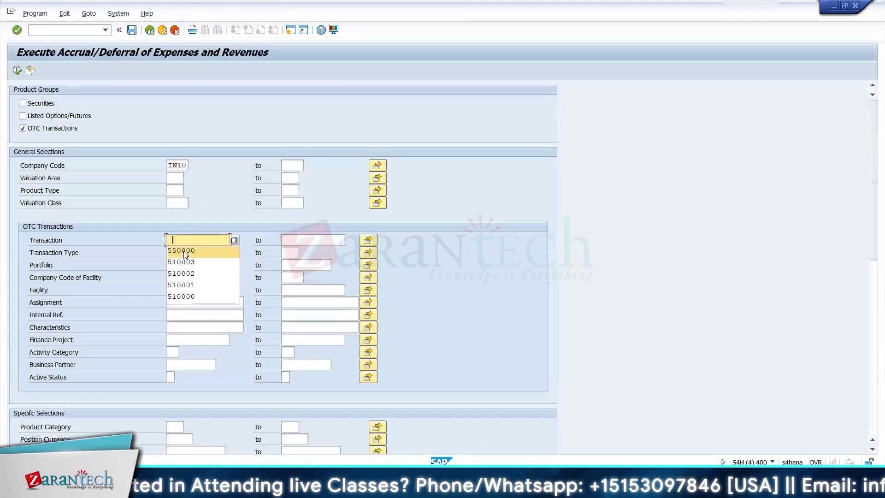
pyautogui.write('550002')
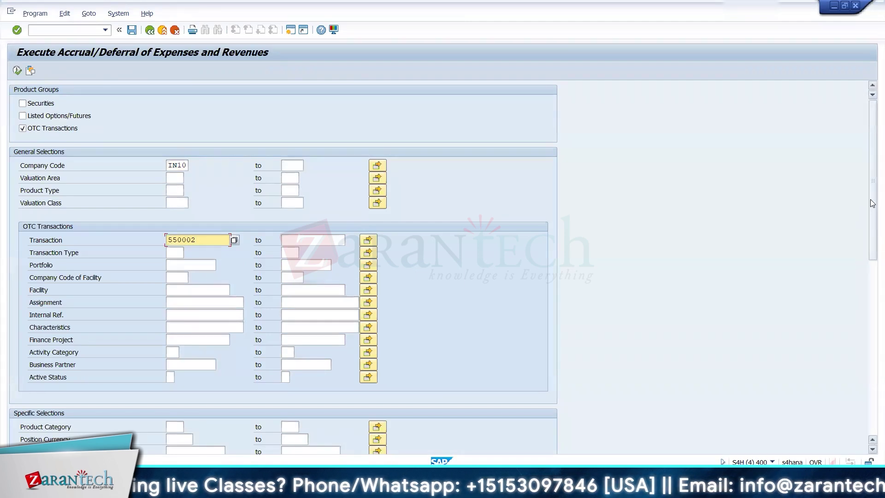
pyautogui.moveTo(872, 203); pyautogui.dragTo(872, 321)
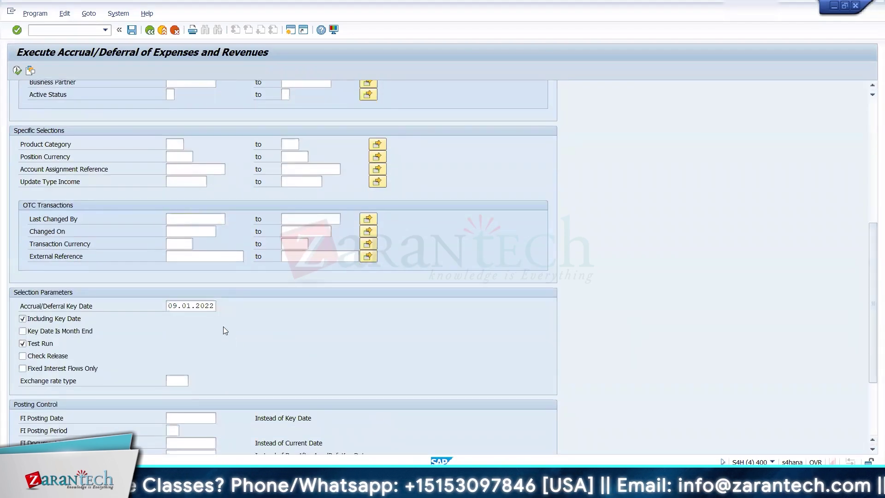
pyautogui.click(169, 305)
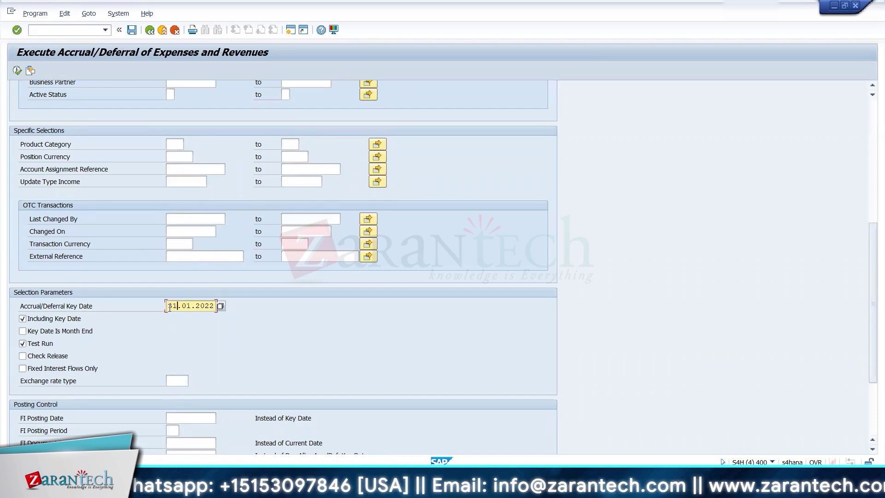
pyautogui.moveTo(169, 307); pyautogui.dragTo(215, 307)
pyautogui.hotkey('ctrl', 'c')
pyautogui.click(177, 416)
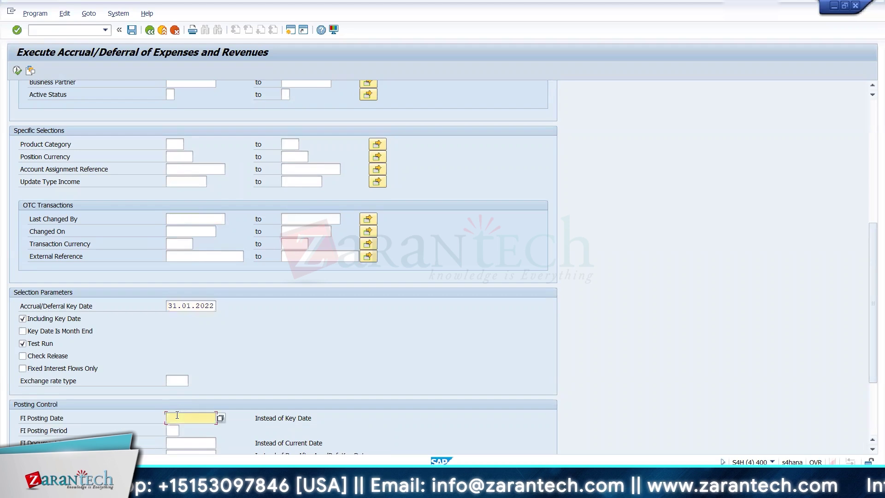
pyautogui.hotkey('ctrl', 'v')
pyautogui.scroll(-1, 344, 305)
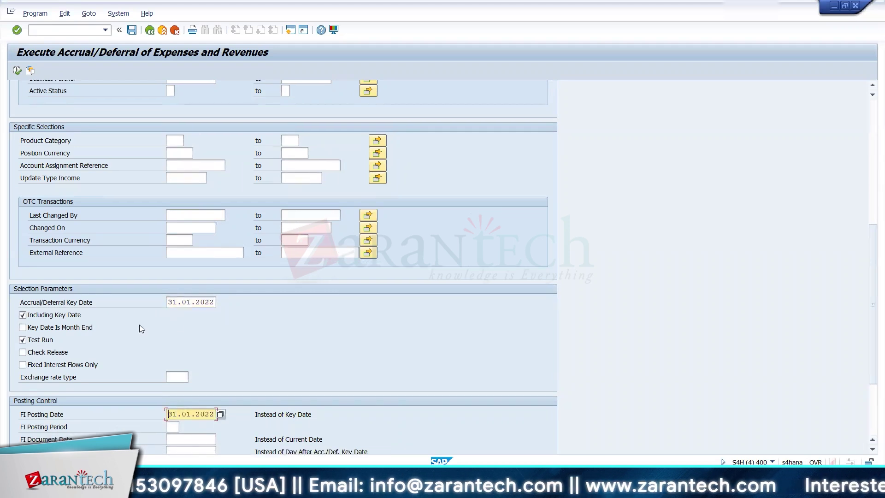
pyautogui.click(18, 71)
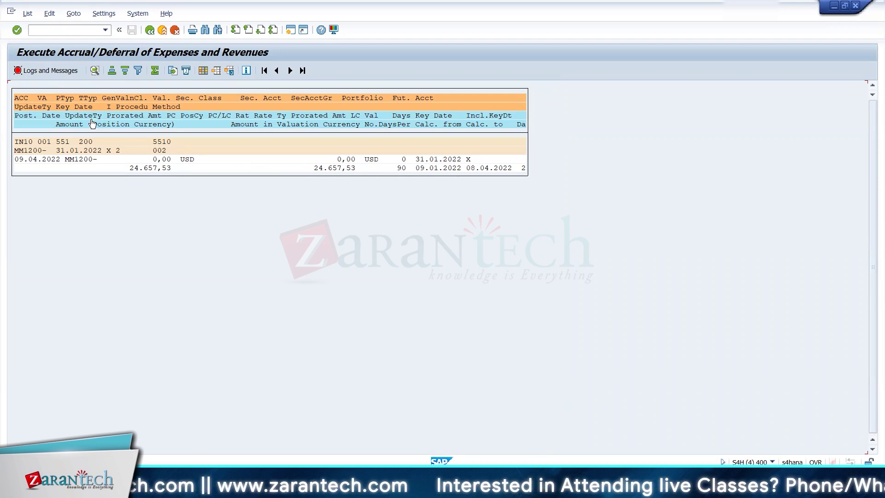
# - Open the test run's messages and read the long text of the error for transaction 550002
pyautogui.click(62, 72)
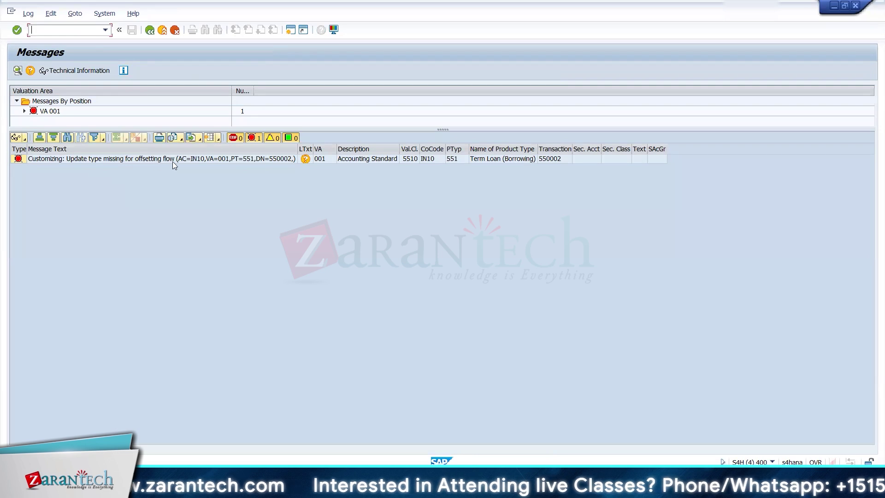
pyautogui.doubleClick(193, 160)
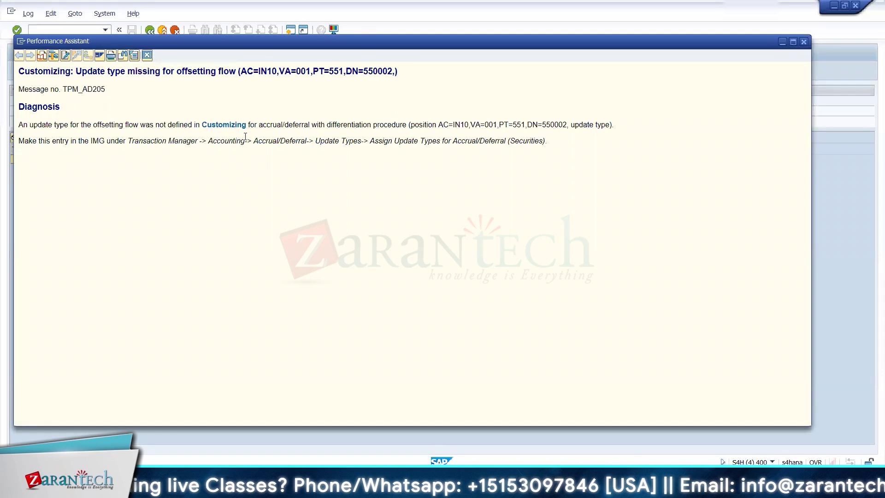
pyautogui.press('Escape')
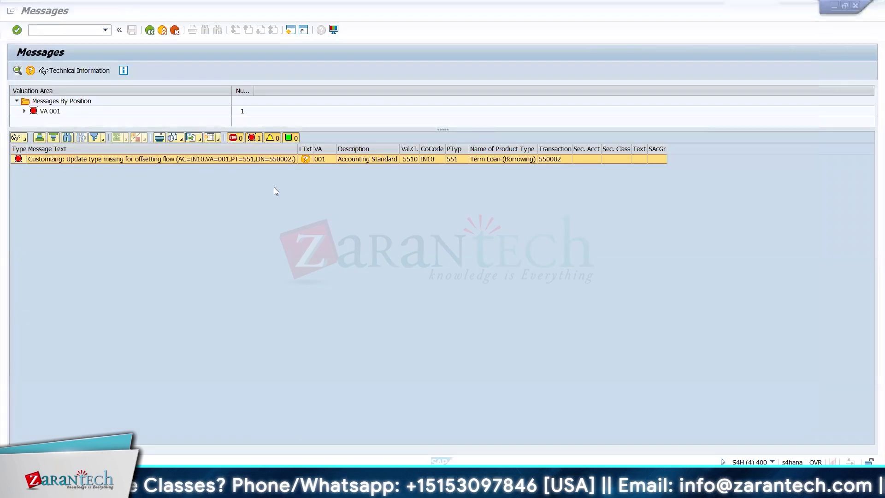
# - In the IMG session, open Assign Update Types for Accrual/Deferral and display the update types of product type 551 Term Loan (Borrowing)
pyautogui.click(150, 30)
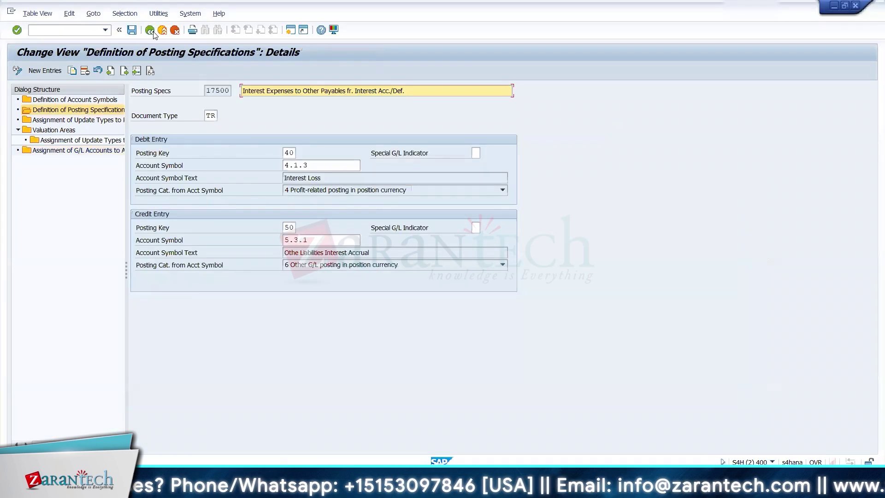
pyautogui.click(150, 30)
pyautogui.click(149, 30)
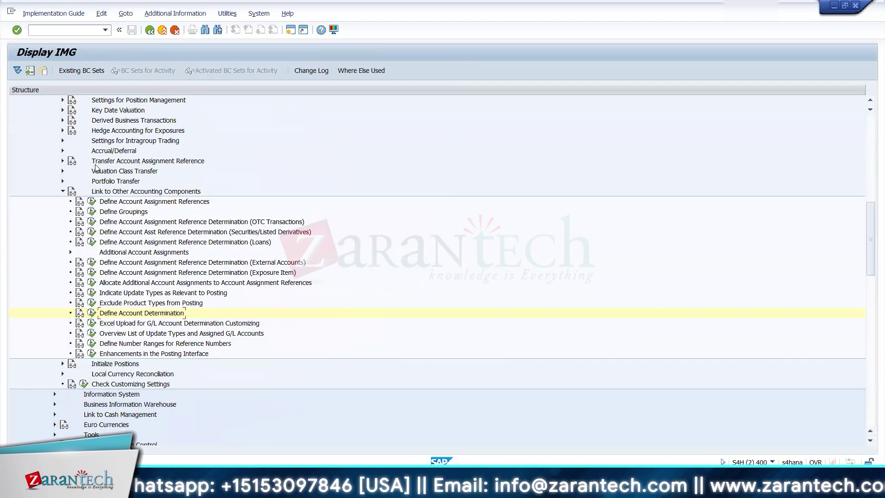
pyautogui.click(63, 151)
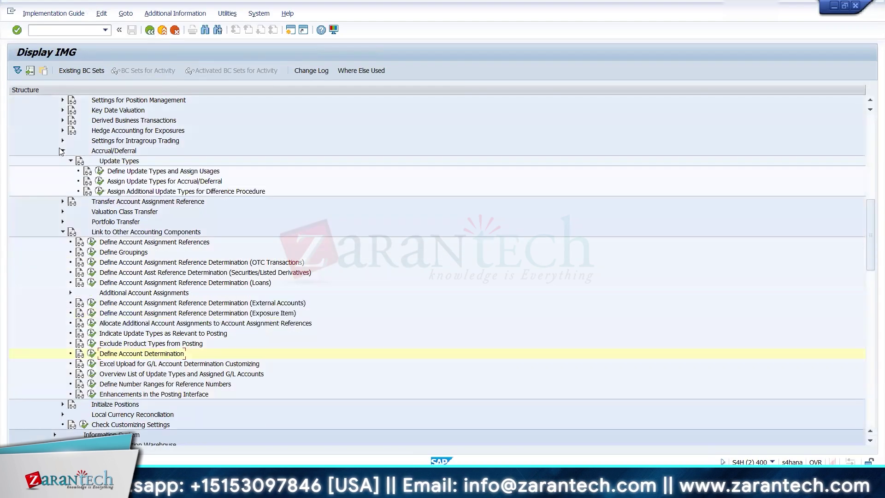
pyautogui.click(99, 183)
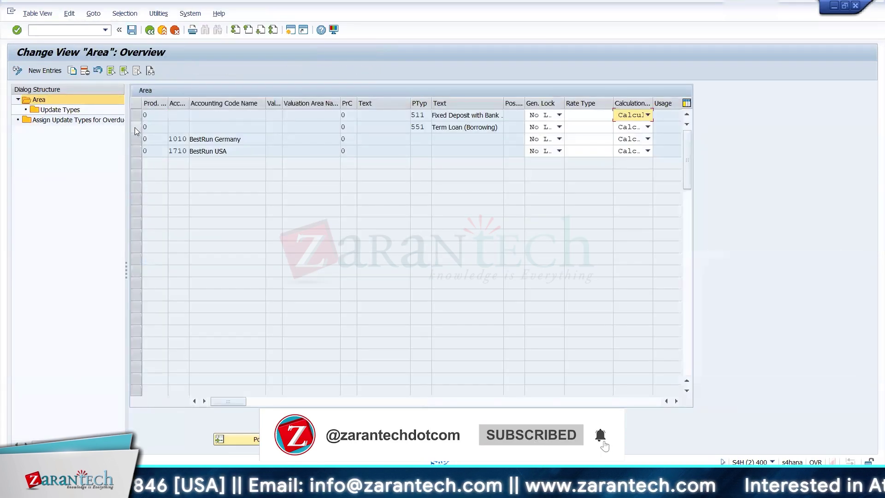
pyautogui.click(136, 130)
pyautogui.click(72, 111)
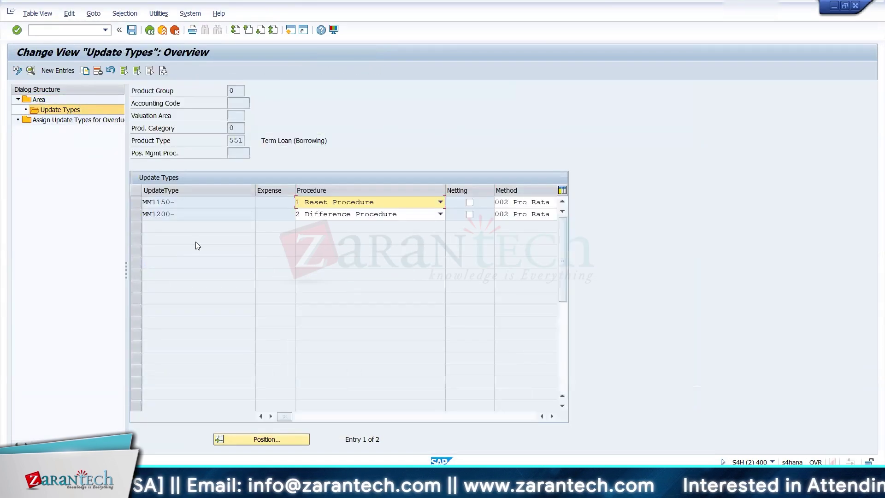
# - Set the difference procedure's accrual/deferral offsetting flow to AD1004 for update type MM1200- and save it to the proposed customizing request
pyautogui.click(136, 213)
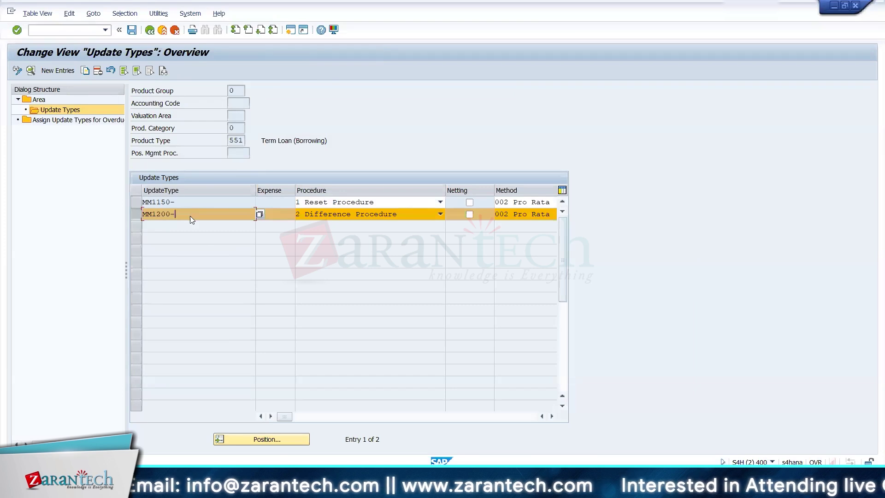
pyautogui.doubleClick(190, 215)
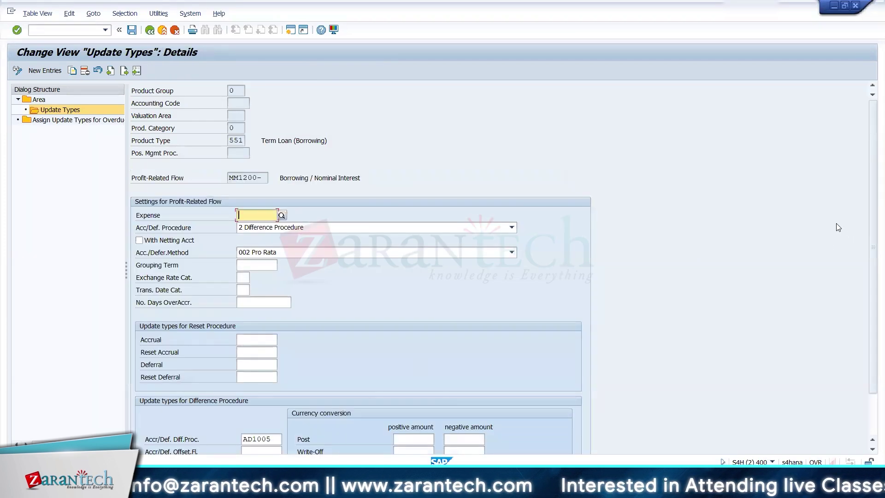
pyautogui.moveTo(871, 205); pyautogui.dragTo(871, 246)
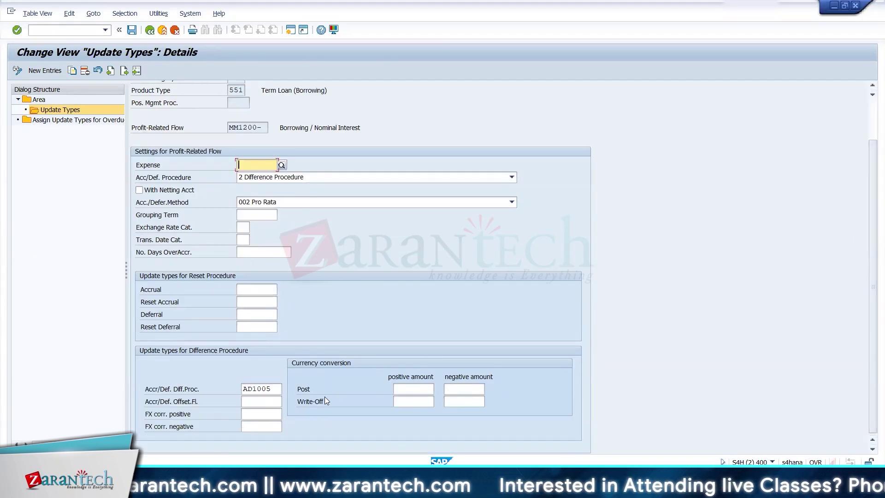
pyautogui.moveTo(271, 388); pyautogui.dragTo(236, 388)
pyautogui.hotkey('ctrl', 'c')
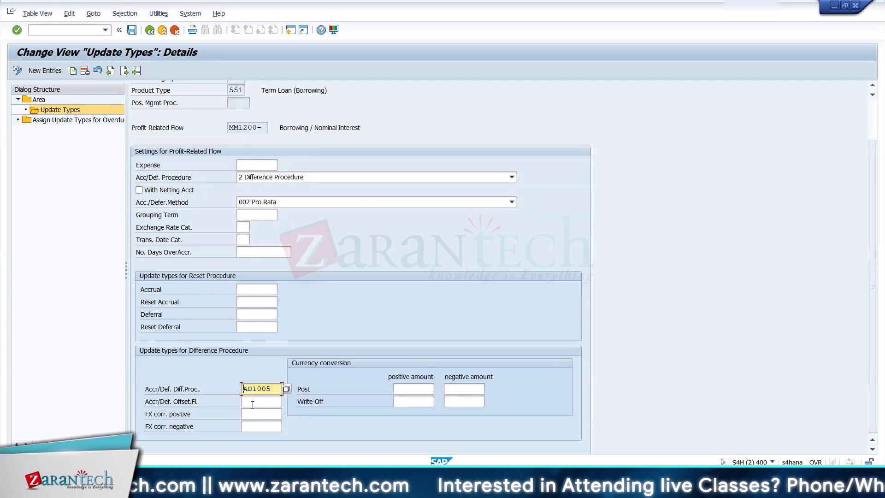
pyautogui.click(254, 402)
pyautogui.hotkey('ctrl', 'v')
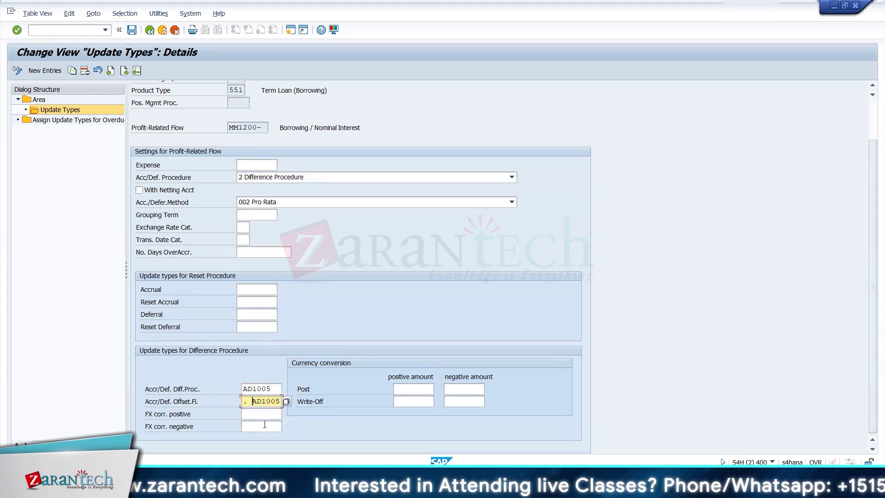
pyautogui.press('BackSpace')
pyautogui.press('BackSpace')
pyautogui.press('Right')
pyautogui.press('Right')
pyautogui.press('Right')
pyautogui.press('Right')
pyautogui.press('Right')
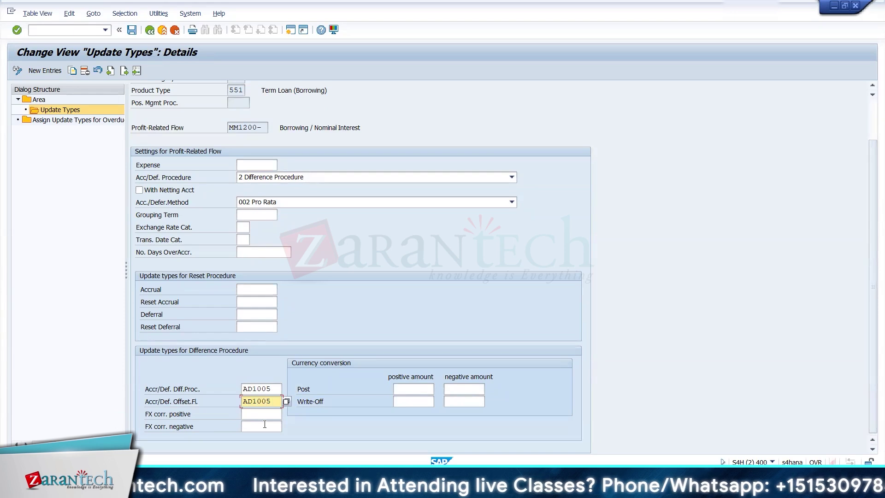
pyautogui.write('4')
pyautogui.press('Return')
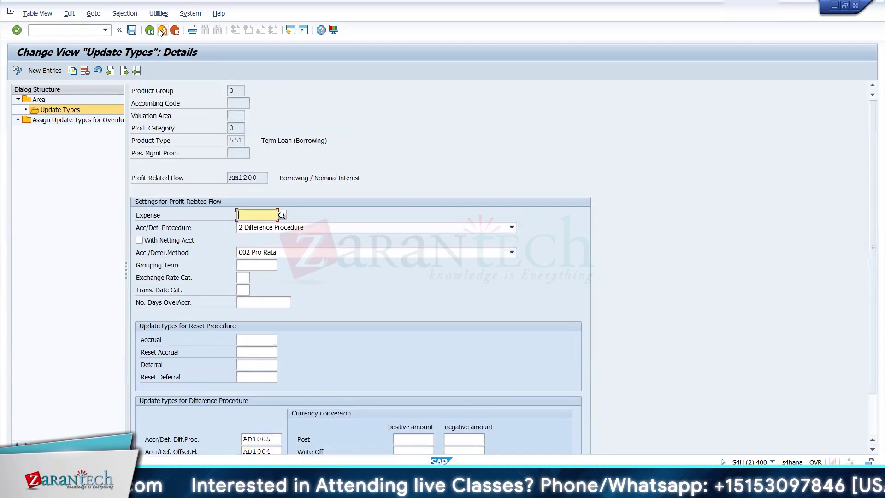
pyautogui.click(131, 31)
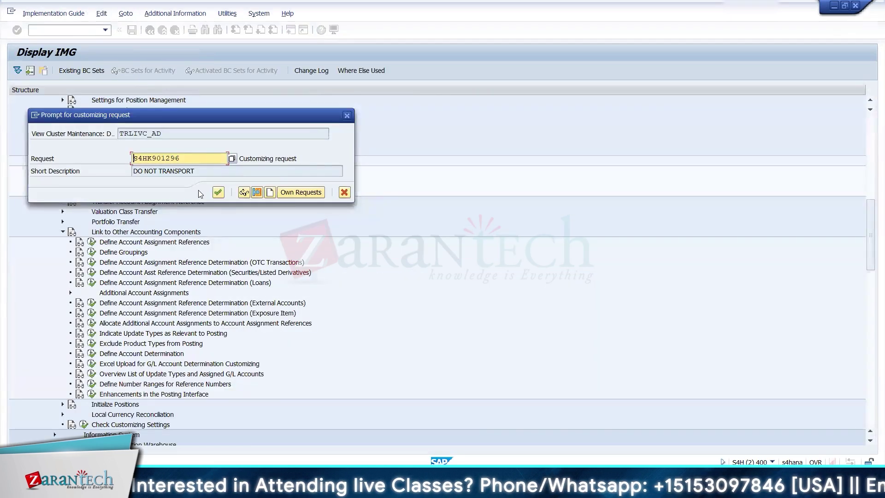
pyautogui.click(218, 192)
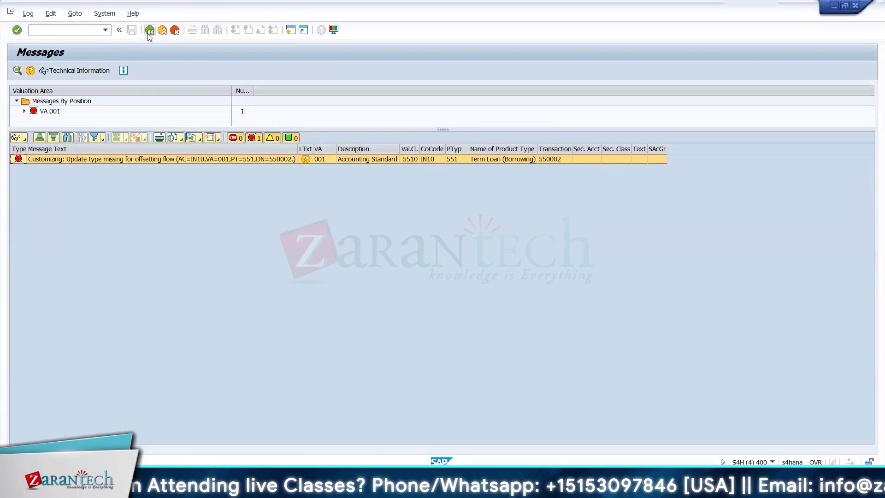
# - Return from the messages to the accrual/deferral selection and repeat the test run for transaction 550002
pyautogui.click(149, 30)
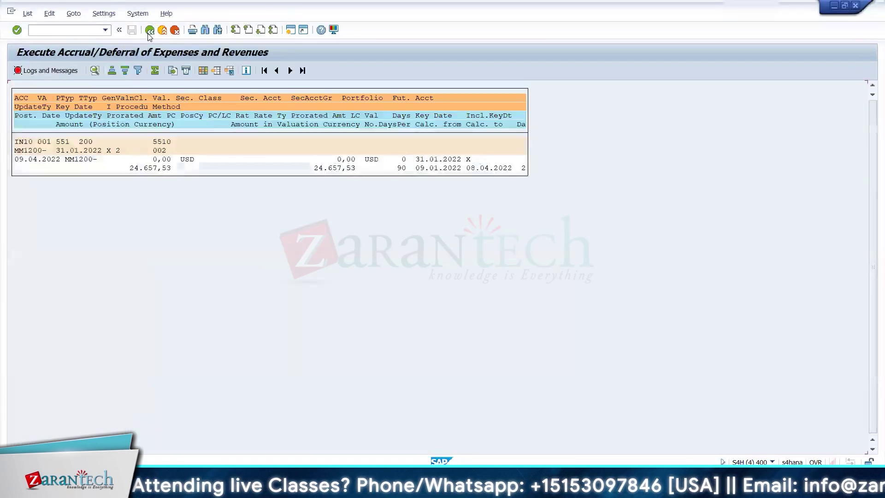
pyautogui.click(149, 30)
pyautogui.click(18, 70)
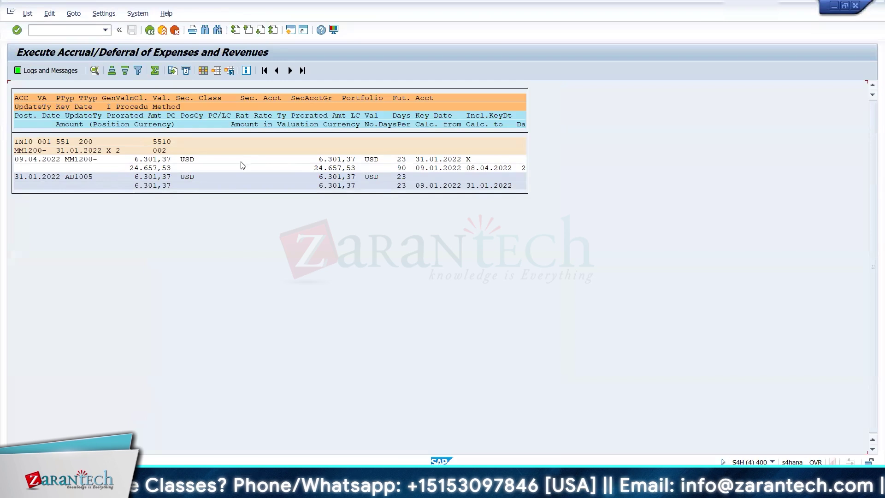
# - Review the difference procedure update types assigned to MM1200- in the customizing session
pyautogui.hotkey('alt', 'Tab')
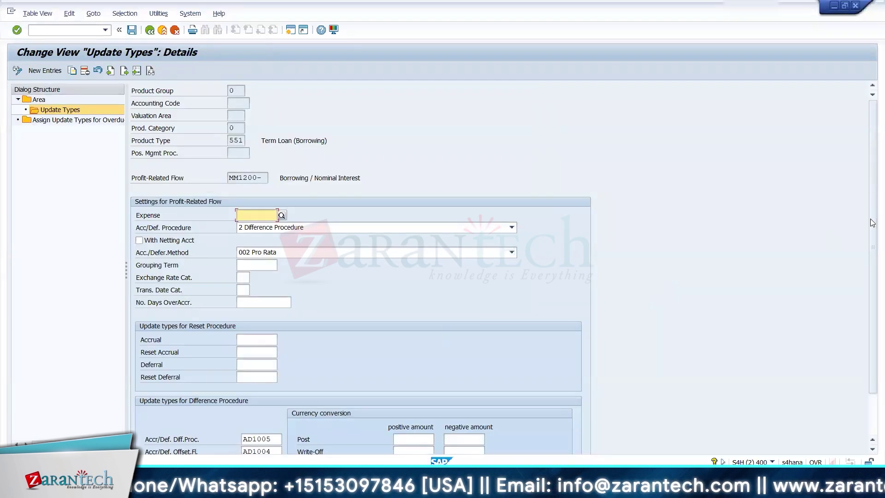
pyautogui.moveTo(872, 228); pyautogui.dragTo(872, 317)
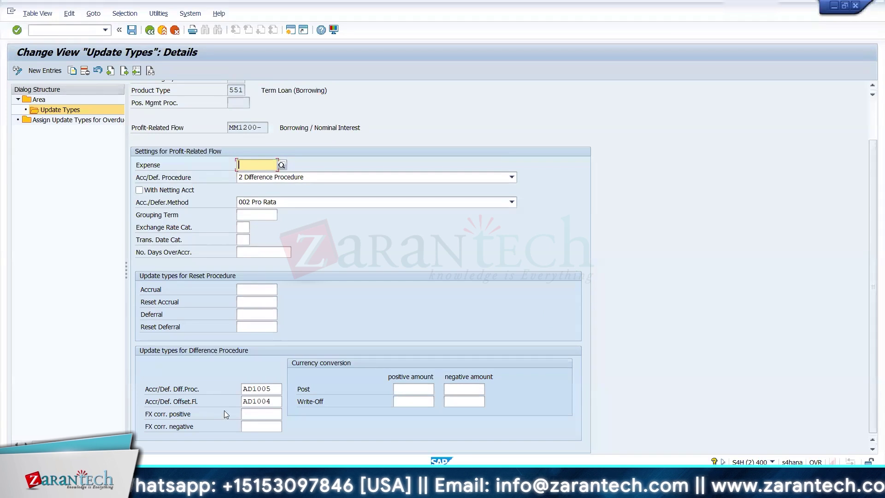
pyautogui.moveTo(146, 391); pyautogui.dragTo(252, 402)
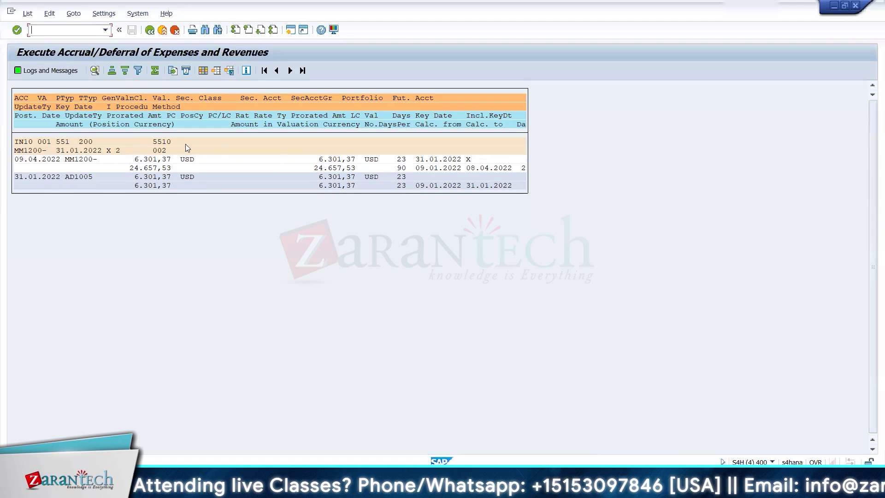
# - Check the debit and credit G/L accounts in the posting log of the accrual/deferral test run
pyautogui.click(62, 71)
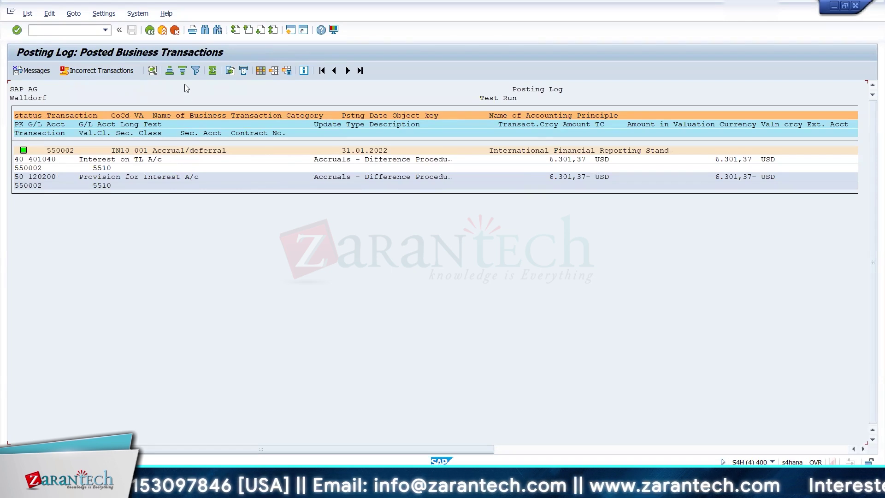
pyautogui.click(149, 30)
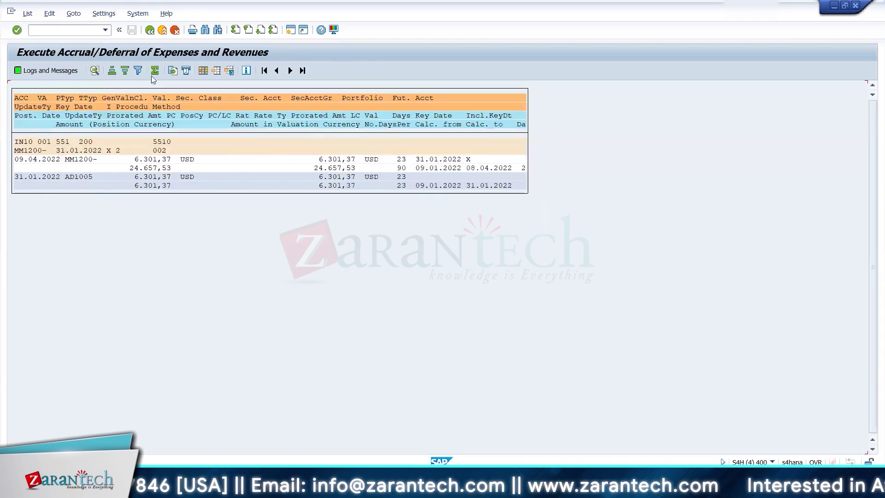
# - Turn off the test run and execute the accrual/deferral of transaction 550002 for real with key date 31.01.2022
pyautogui.click(150, 29)
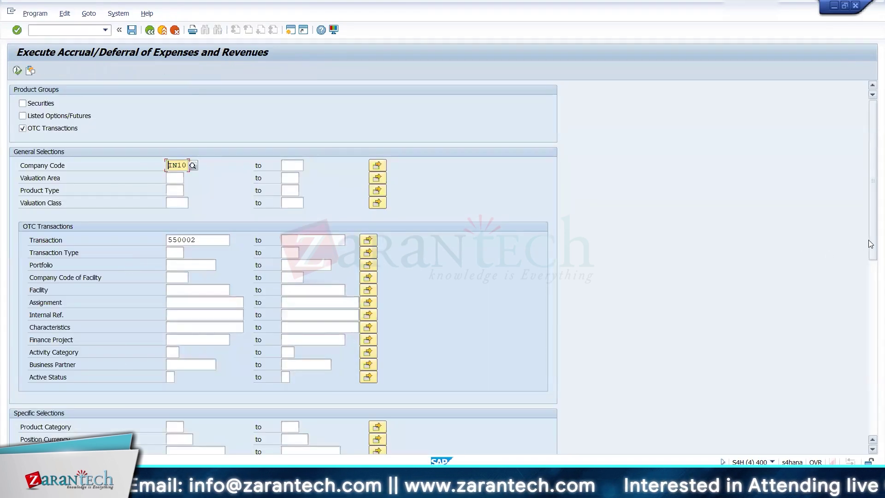
pyautogui.moveTo(873, 245); pyautogui.dragTo(872, 351)
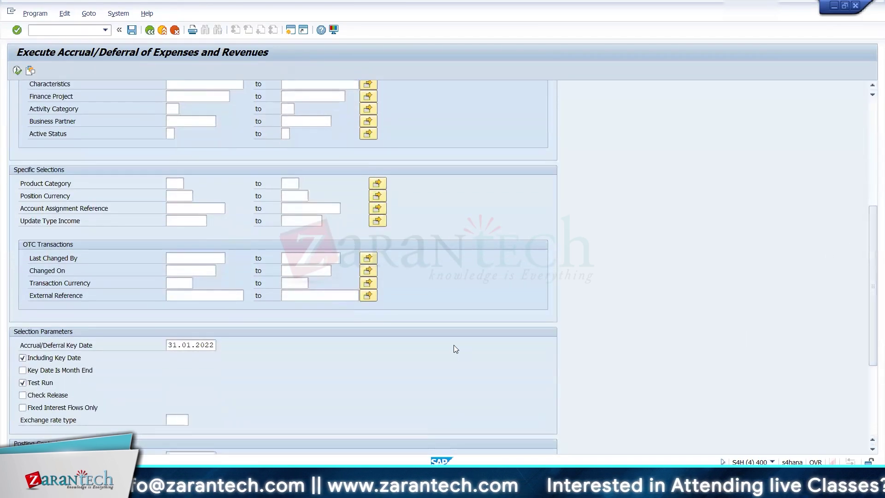
pyautogui.click(42, 383)
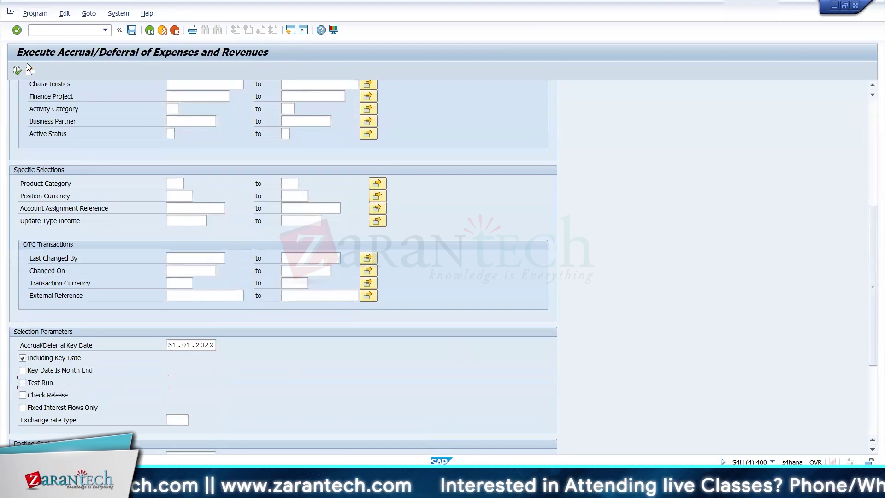
pyautogui.click(17, 70)
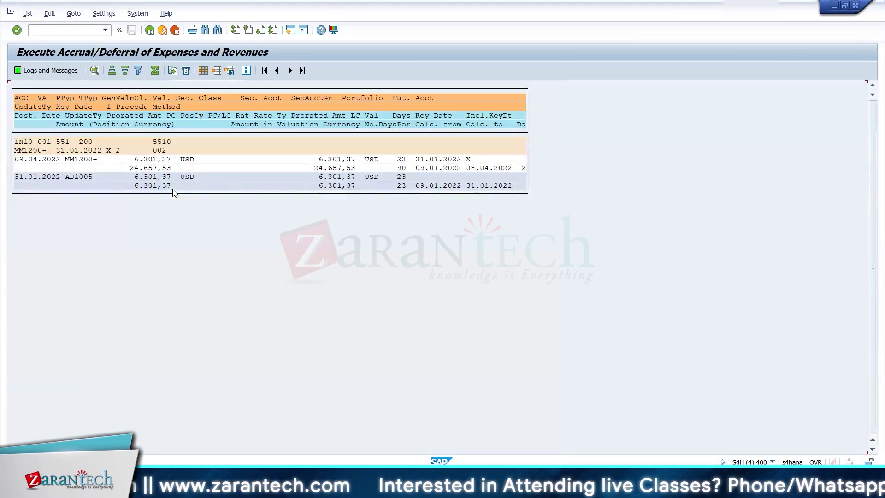
# - Return to the accrual/deferral selection, turn on the test run and set the key date to 28.02.2022
pyautogui.click(150, 30)
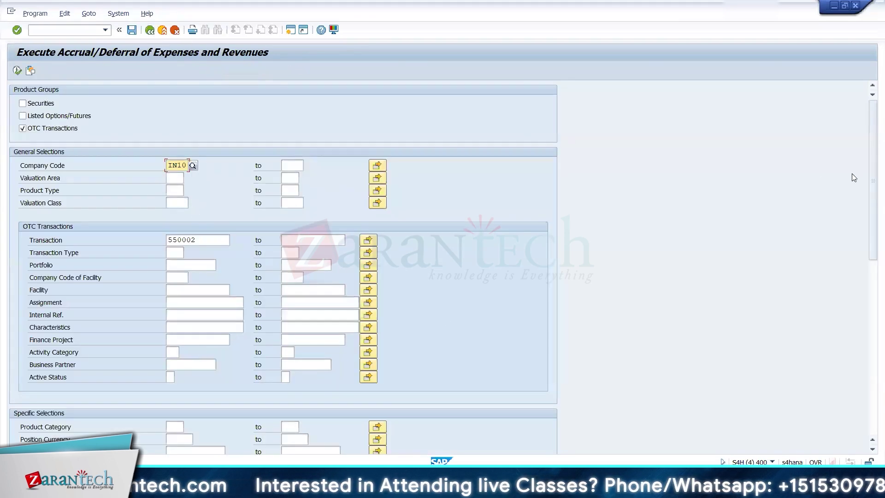
pyautogui.moveTo(871, 192); pyautogui.dragTo(872, 299)
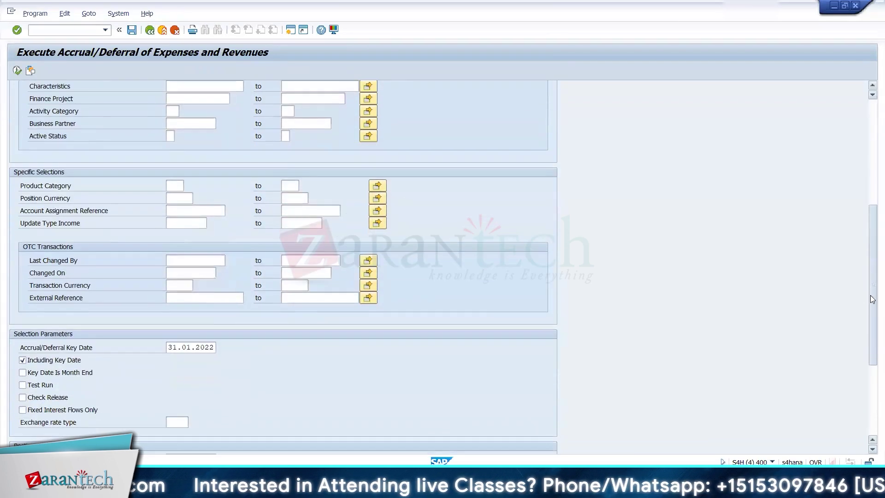
pyautogui.click(42, 386)
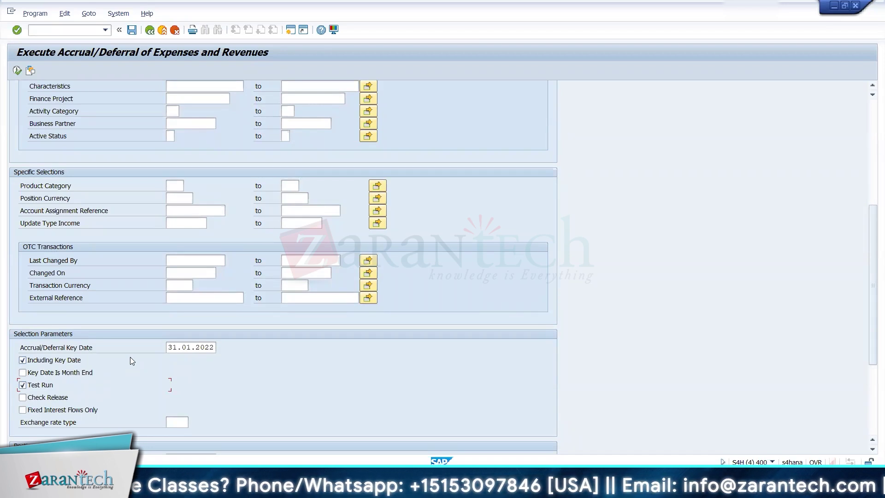
pyautogui.click(170, 345)
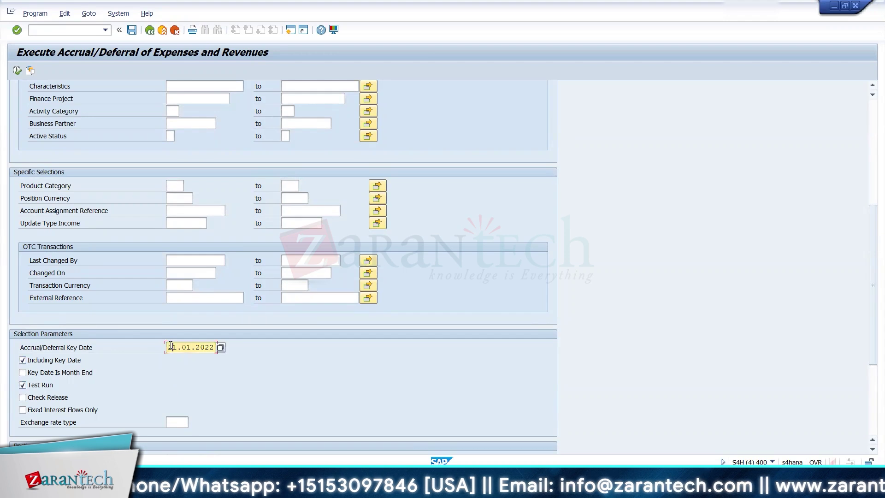
pyautogui.write('28.02')
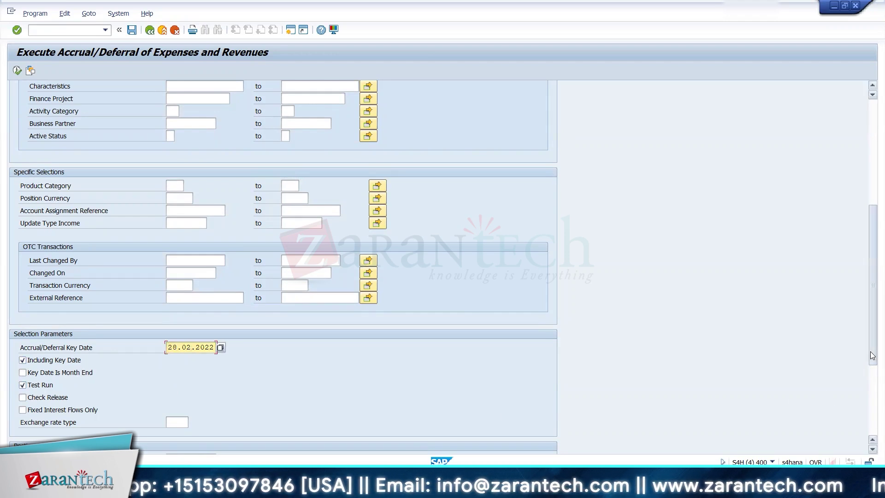
# - Set the FI posting date to 28.02.2022 and execute the accrual/deferral test run
pyautogui.moveTo(872, 355); pyautogui.dragTo(871, 421)
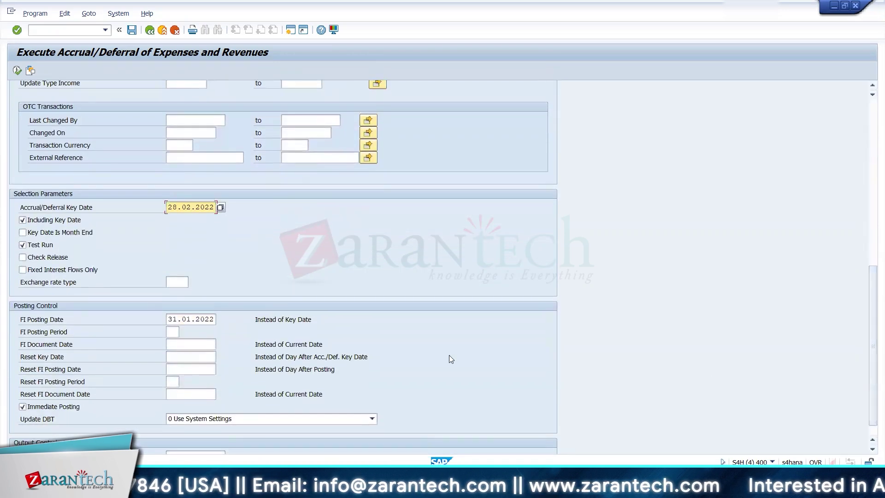
pyautogui.click(169, 320)
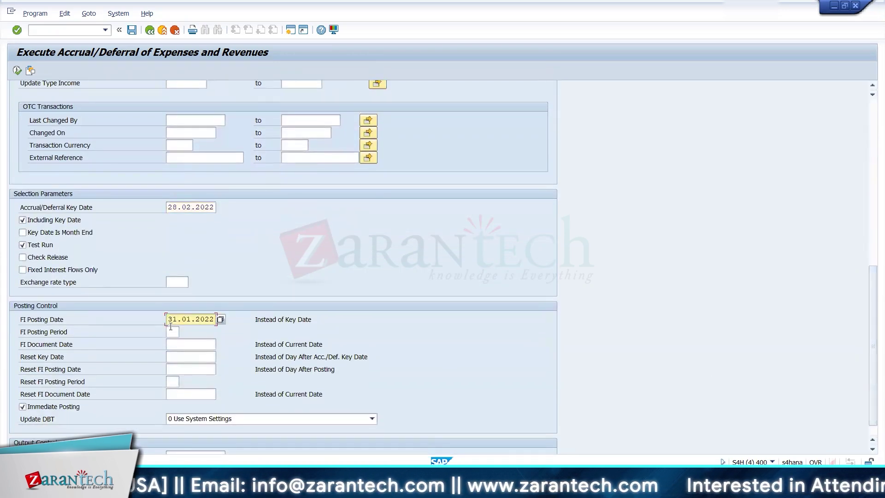
pyautogui.write('28.')
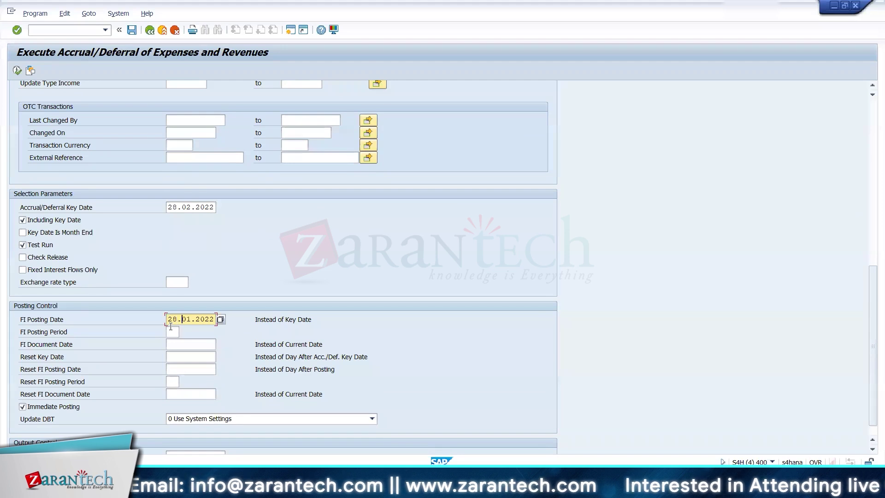
pyautogui.write('02')
pyautogui.press('Return')
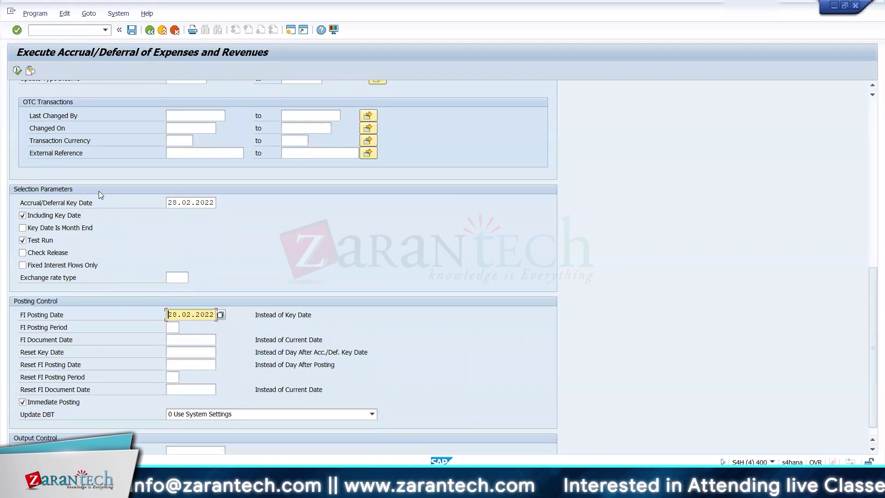
pyautogui.click(21, 74)
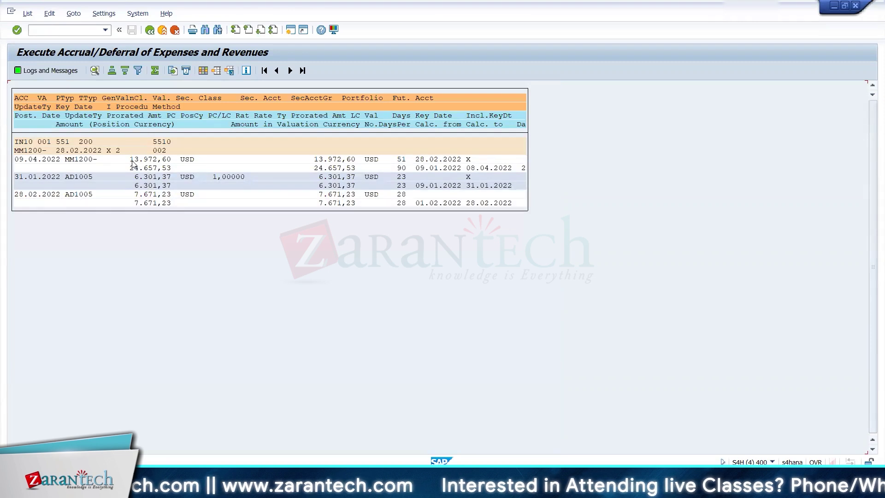
# - Check the prorated amounts and the posting log of the February test run, then go back to the selection
pyautogui.moveTo(130, 162); pyautogui.dragTo(198, 164)
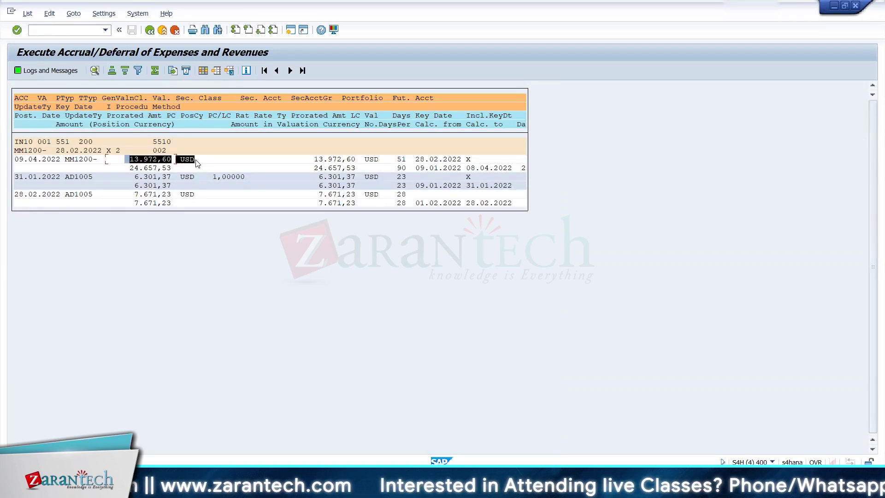
pyautogui.hotkey('ctrl', 'c')
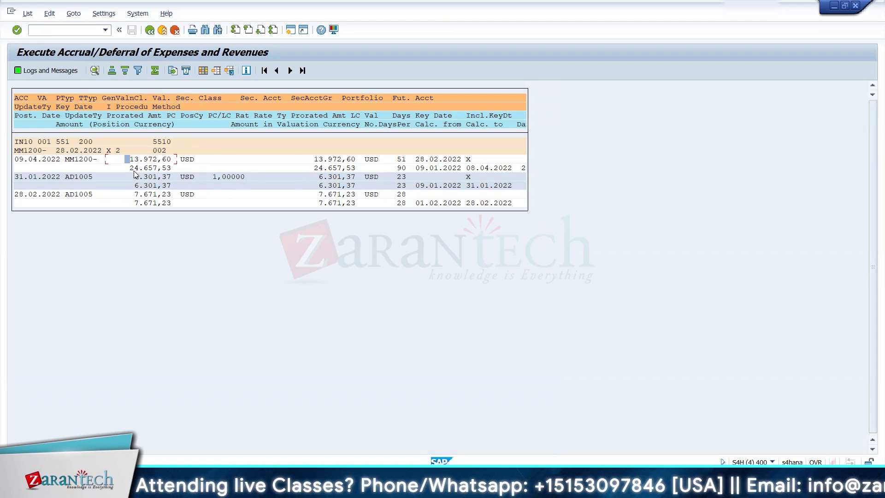
pyautogui.click(53, 72)
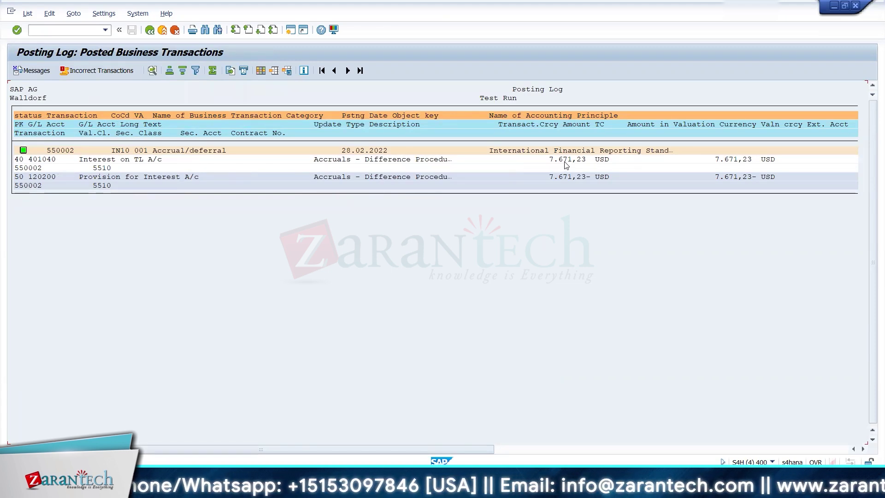
pyautogui.click(151, 31)
pyautogui.click(150, 30)
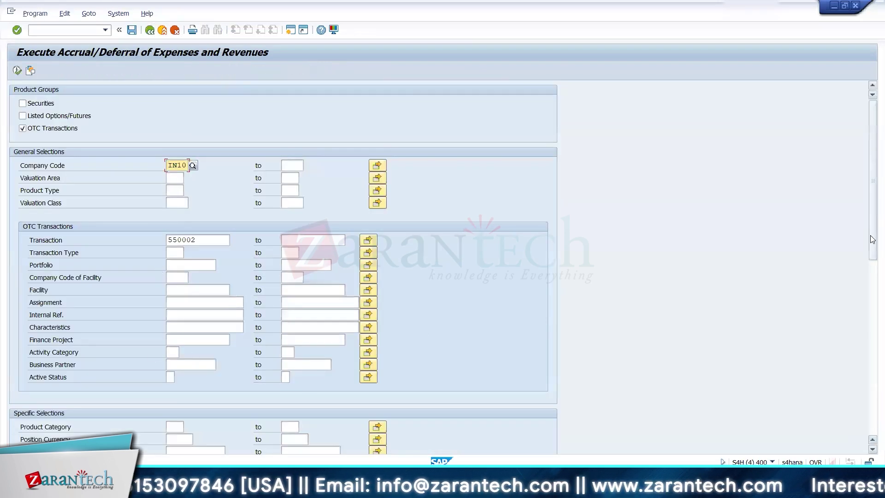
# - Turn off the test run and execute the February accrual/deferral of transaction 550002 for real
pyautogui.moveTo(872, 235); pyautogui.dragTo(861, 350)
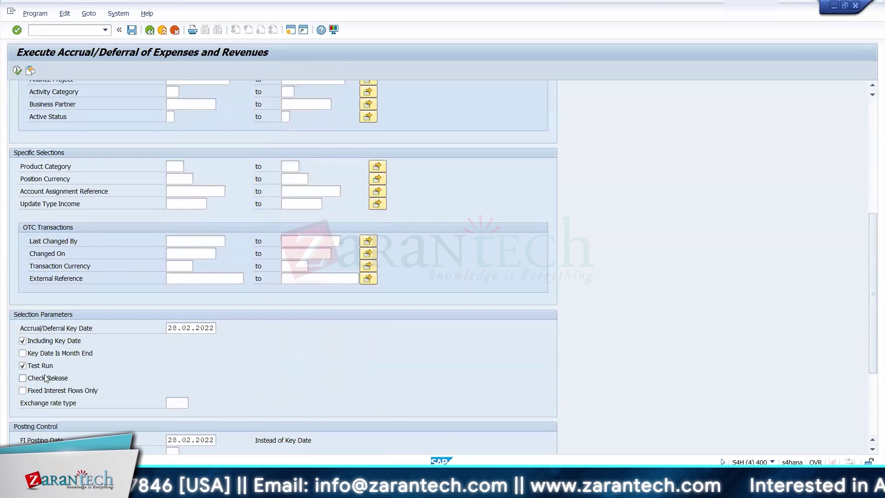
pyautogui.click(22, 365)
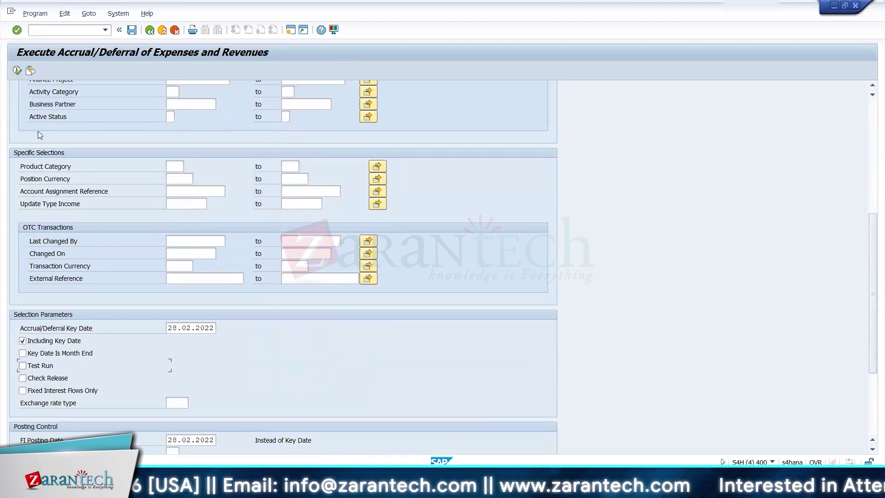
pyautogui.click(17, 70)
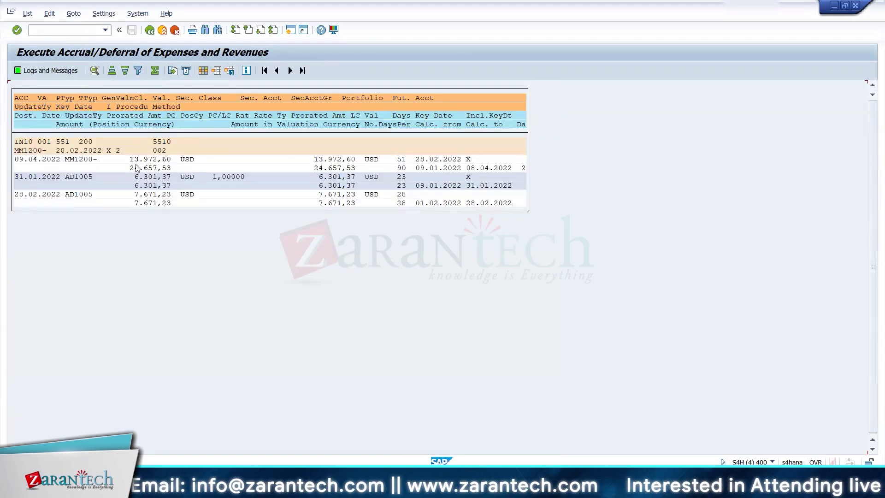
# - Check the posting log of the real February accrual run and return to the selection
pyautogui.click(74, 70)
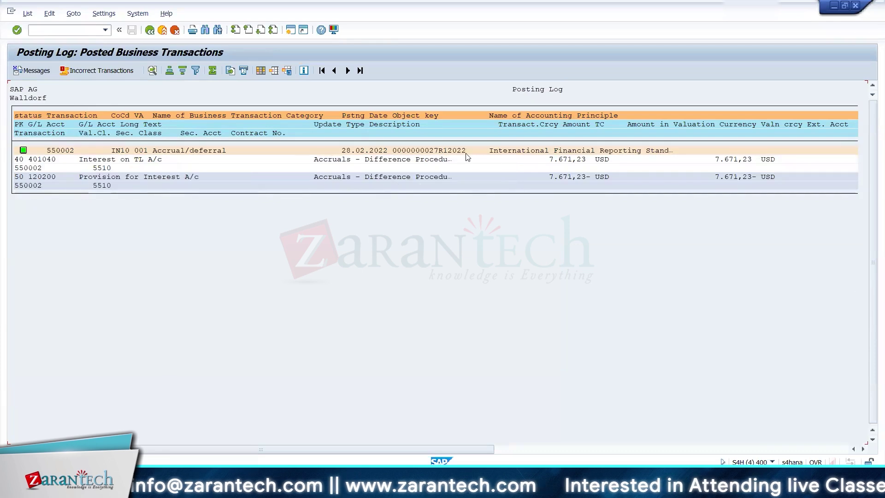
pyautogui.click(152, 30)
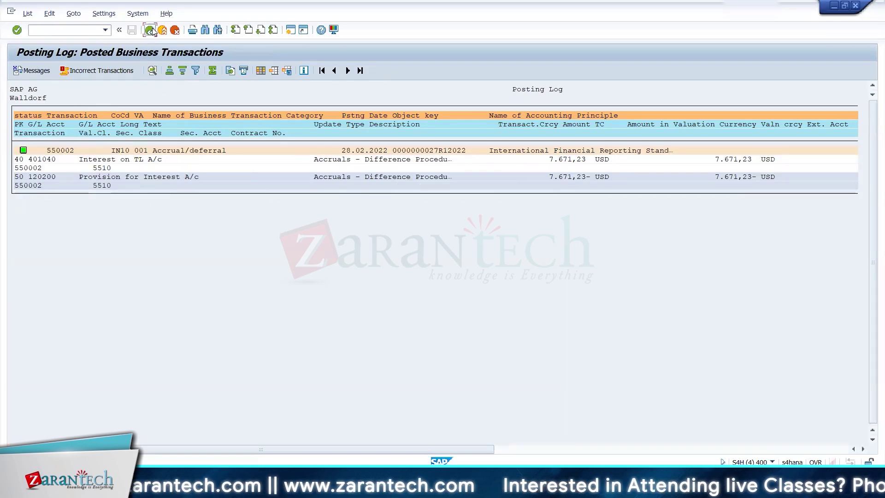
pyautogui.click(150, 30)
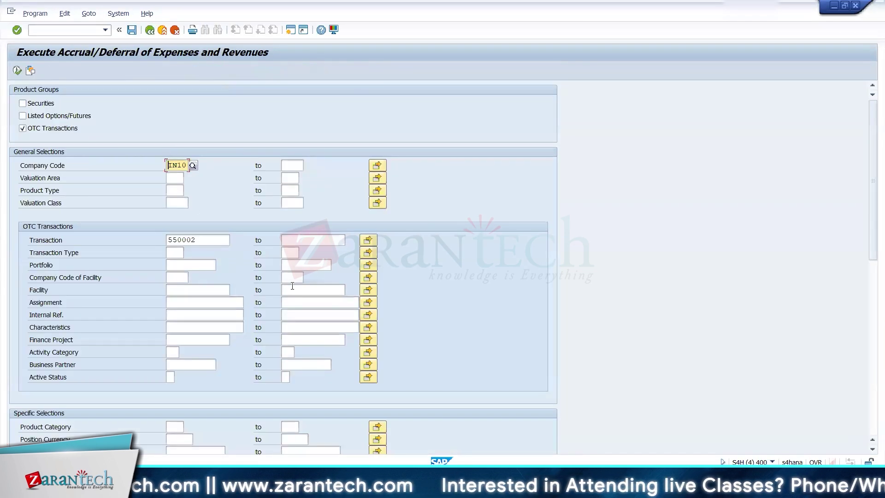
# - Turn on the test run and try to execute it with key date and FI posting date 31.02.2022
pyautogui.moveTo(871, 203); pyautogui.dragTo(871, 282)
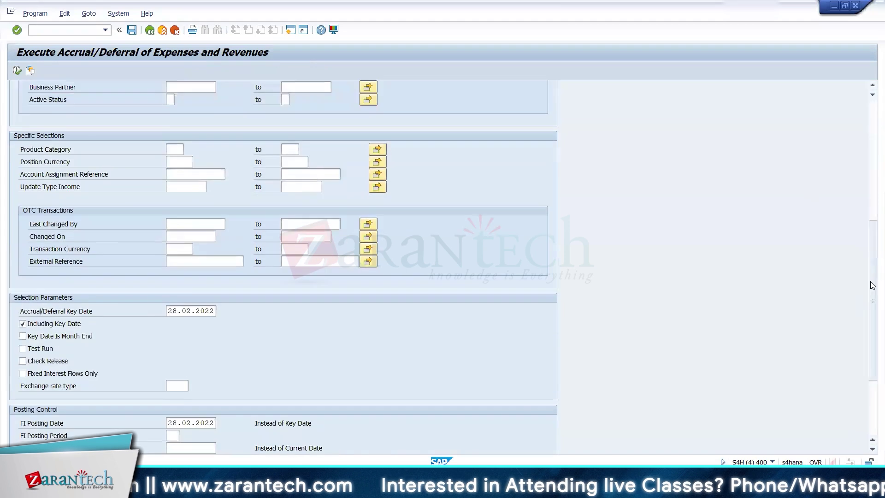
pyautogui.click(167, 310)
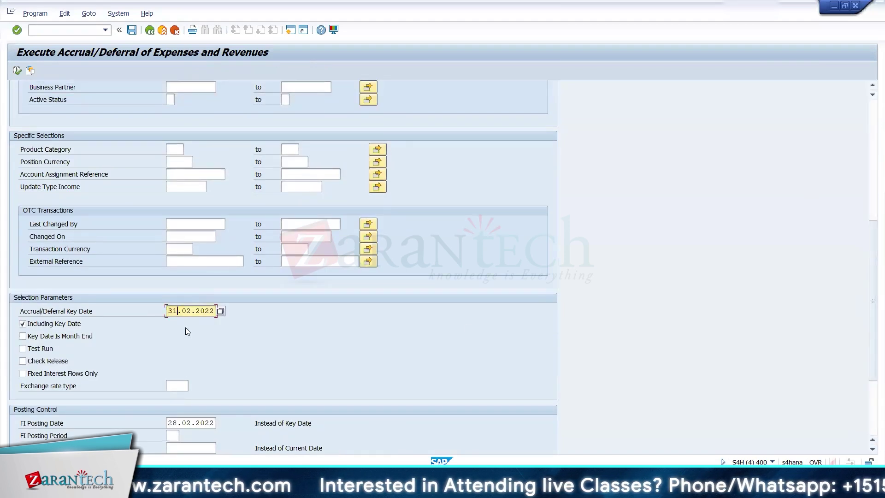
pyautogui.write('31')
pyautogui.click(23, 348)
pyautogui.click(168, 423)
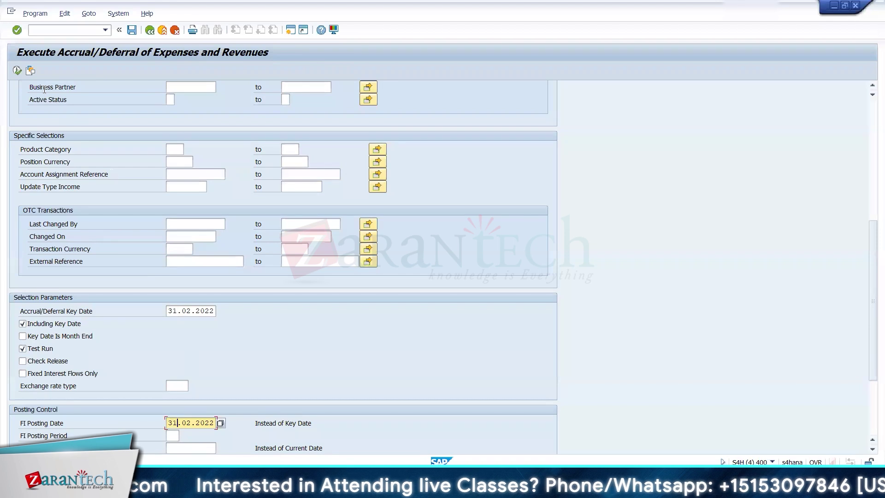
pyautogui.click(17, 70)
# - Correct the key date and FI posting date to 31.03.2022 and execute the test run
pyautogui.click(187, 311)
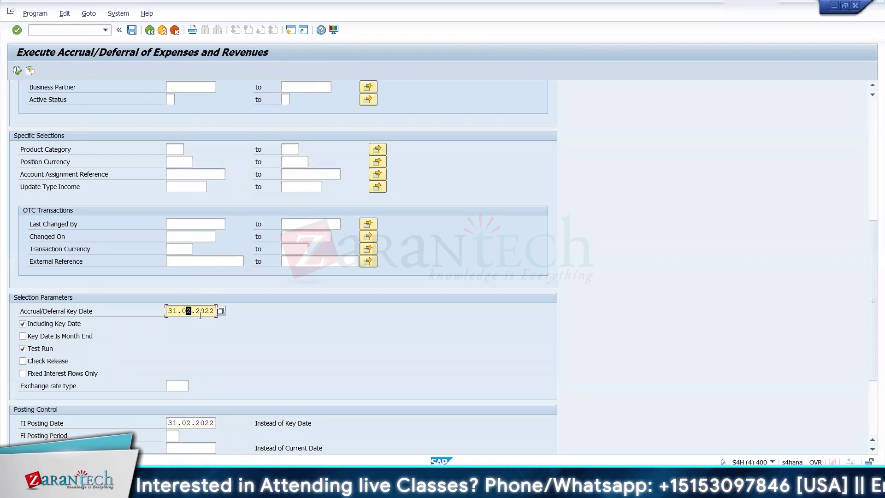
pyautogui.click(184, 422)
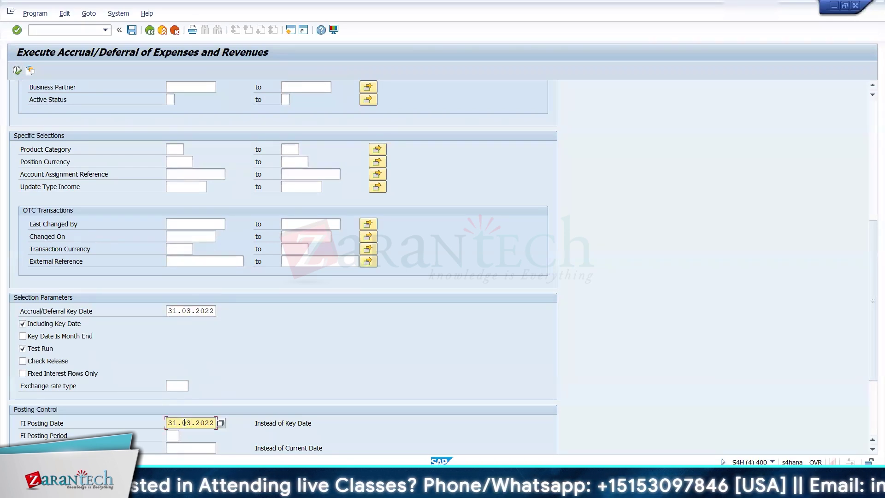
pyautogui.click(17, 70)
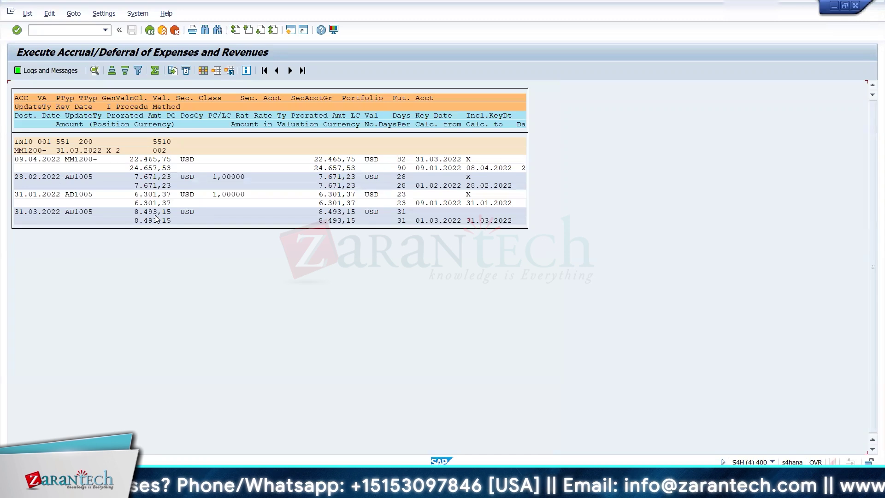
# - Check the March accrual amount and the posting log of the test run
pyautogui.moveTo(138, 214); pyautogui.dragTo(162, 215)
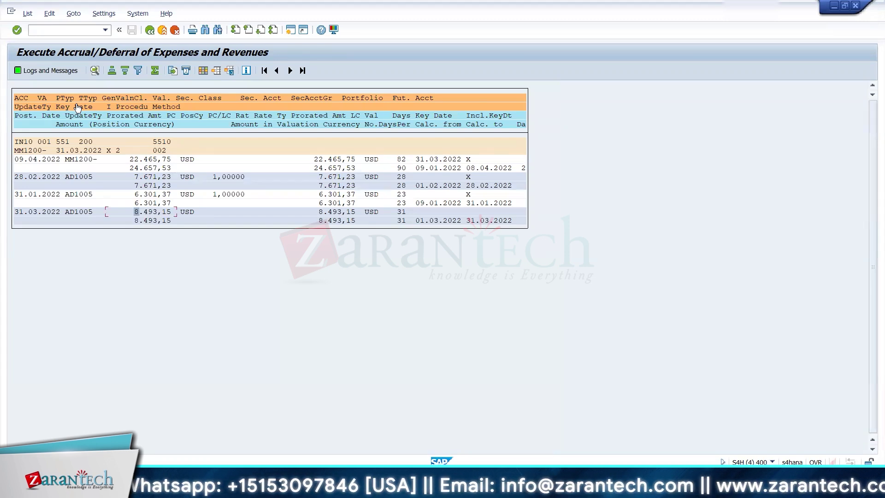
pyautogui.click(51, 71)
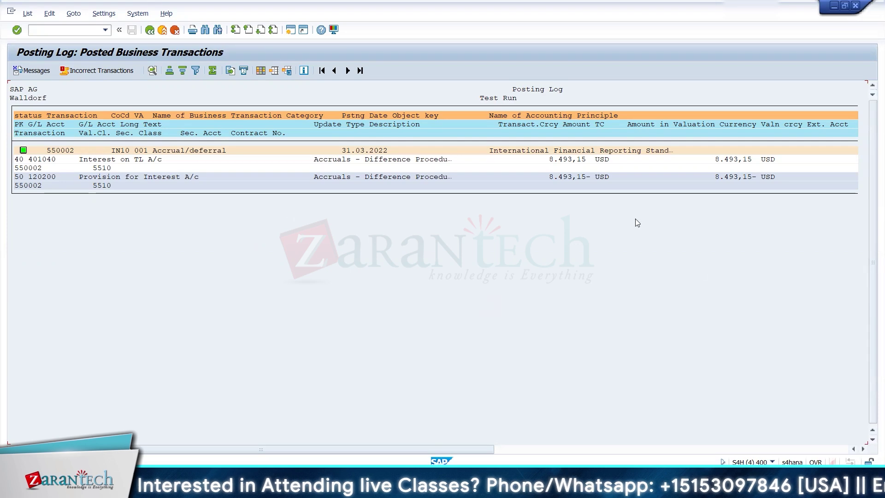
# - Switch to the Excel training workbook and review the Borrowing sheet from the accounting entries down to the accrual/deferral method notes
pyautogui.hotkey('alt', 'Tab')
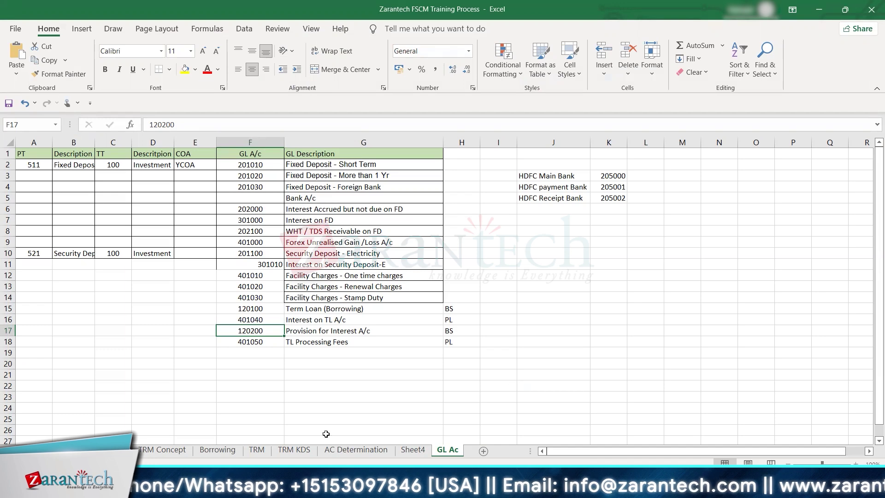
pyautogui.click(225, 451)
pyautogui.click(115, 254)
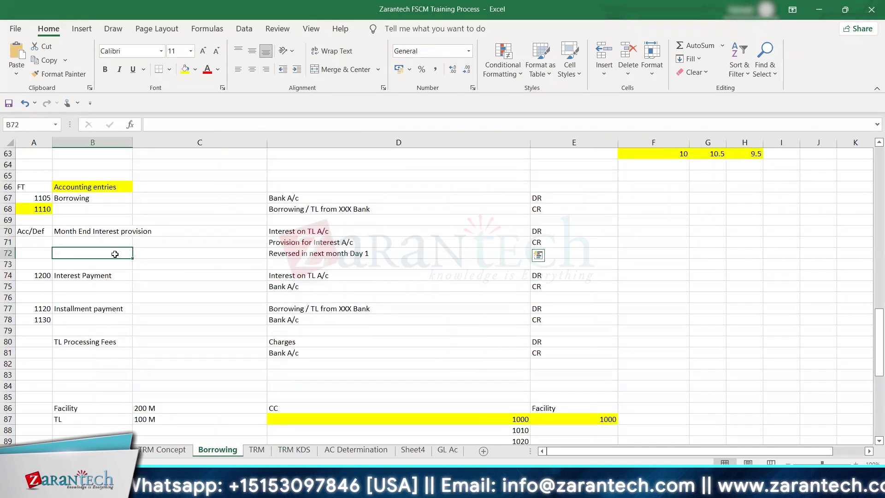
pyautogui.press('Left')
pyautogui.press('Up')
pyautogui.press('Up')
pyautogui.press('Up')
pyautogui.press('Up')
pyautogui.press('Up')
pyautogui.press('Up')
pyautogui.press('Up')
pyautogui.press('Up')
pyautogui.press('Up')
pyautogui.press('Up')
pyautogui.press('Up')
pyautogui.press('Up')
pyautogui.press('Up')
pyautogui.press('Up')
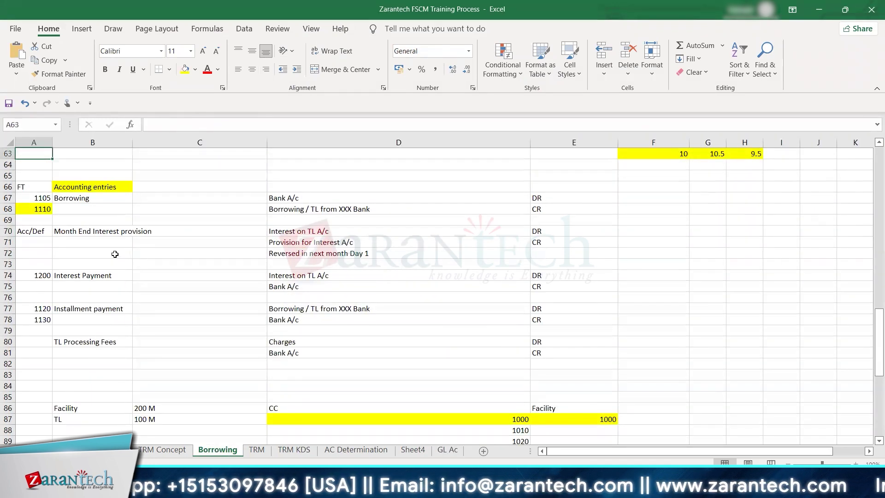
pyautogui.press('Down')
pyautogui.press('Down')
pyautogui.press('Down')
pyautogui.press('Down')
pyautogui.press('Down')
pyautogui.press('Down')
pyautogui.press('Down')
pyautogui.press('Down')
pyautogui.press('Right')
pyautogui.press('Down')
pyautogui.press('Down')
pyautogui.press('Down')
pyautogui.press('Down')
pyautogui.press('Down')
pyautogui.press('Down')
pyautogui.press('Down')
pyautogui.press('Down')
pyautogui.press('Down')
pyautogui.press('Down')
pyautogui.press('Down')
pyautogui.press('Down')
pyautogui.press('Down')
pyautogui.press('Down')
pyautogui.press('Down')
pyautogui.press('Down')
pyautogui.press('Down')
pyautogui.press('Down')
pyautogui.press('Down')
pyautogui.press('Down')
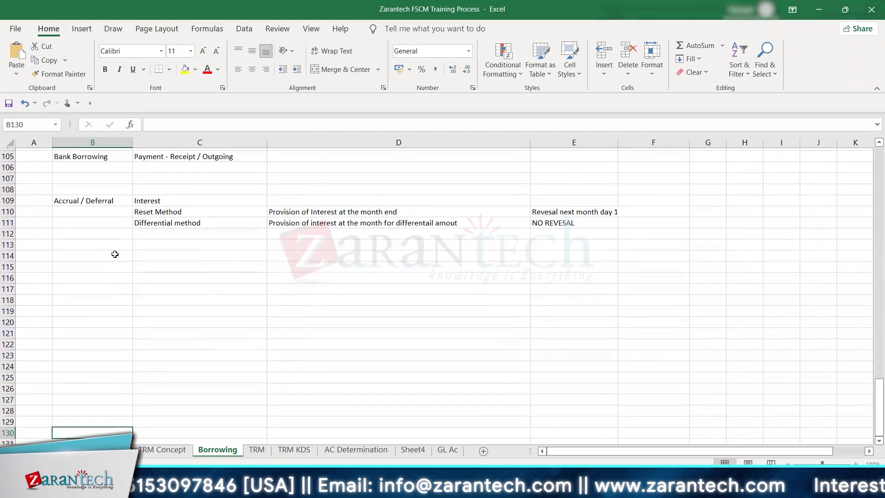
# - Copy the Variable Interest Rate entry from cell B94 to cell B117 on the Borrowing sheet, below the accrual/deferral notes
pyautogui.press('Up')
pyautogui.press('Up')
pyautogui.press('Up')
pyautogui.press('Up')
pyautogui.press('Up')
pyautogui.press('Up')
pyautogui.press('Up')
pyautogui.press('Up')
pyautogui.press('Up')
pyautogui.press('Up')
pyautogui.press('Up')
pyautogui.press('Up')
pyautogui.press('Up')
pyautogui.press('Up')
pyautogui.press('Up')
pyautogui.hotkey('ctrl', 'c')
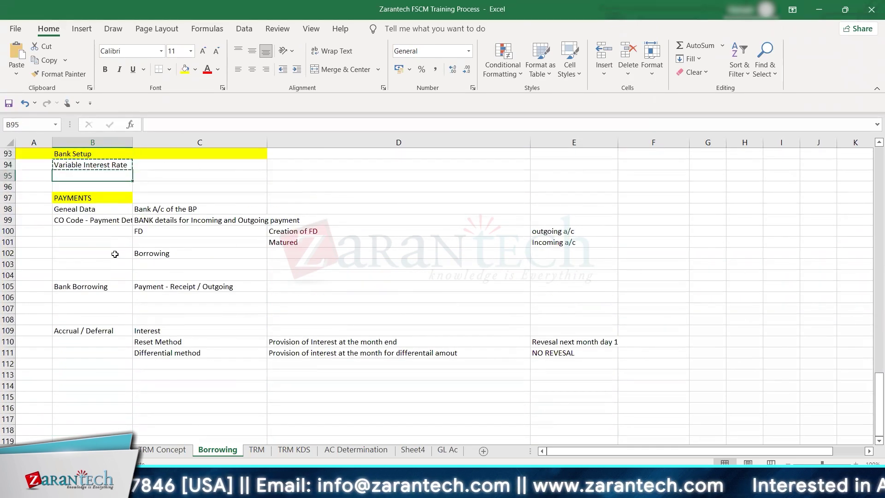
pyautogui.press('Down')
pyautogui.press('Down')
pyautogui.press('Down')
pyautogui.press('Down')
pyautogui.press('Down')
pyautogui.press('Down')
pyautogui.press('Down')
pyautogui.press('Down')
pyautogui.press('Down')
pyautogui.press('Down')
pyautogui.press('Down')
pyautogui.press('Down')
pyautogui.press('Down')
pyautogui.press('Down')
pyautogui.press('Down')
pyautogui.press('Down')
pyautogui.press('Down')
pyautogui.press('Down')
pyautogui.press('Down')
pyautogui.press('Down')
pyautogui.press('Down')
pyautogui.press('Down')
pyautogui.press('Down')
pyautogui.press('Down')
pyautogui.press('Down')
pyautogui.press('Up')
pyautogui.press('Up')
pyautogui.press('Up')
pyautogui.hotkey('ctrl', 'v')
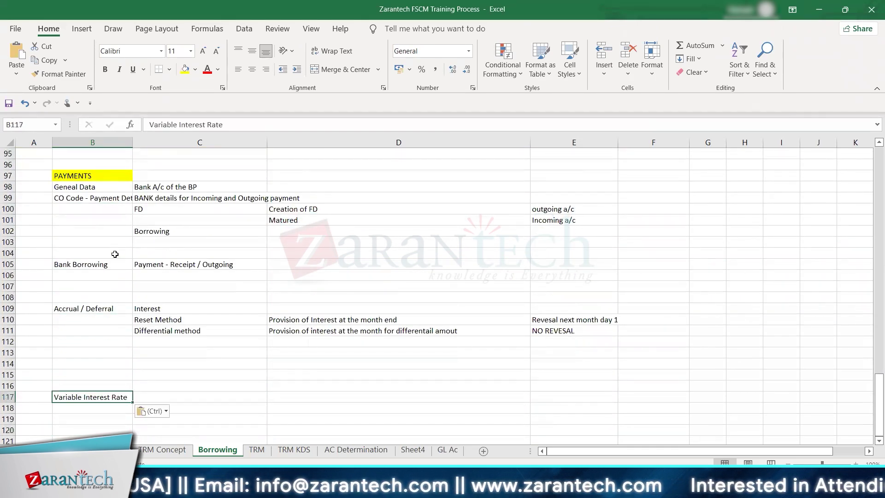
# - Look back through the Borrowing sheet from the Variable Interest Rate note up to the term loan's ROI details in row 60
pyautogui.press('Up')
pyautogui.press('Up')
pyautogui.press('Up')
pyautogui.press('Up')
pyautogui.press('Up')
pyautogui.press('Up')
pyautogui.press('Up')
pyautogui.press('Up')
pyautogui.press('Up')
pyautogui.press('Up')
pyautogui.press('Up')
pyautogui.press('Up')
pyautogui.press('Up')
pyautogui.press('Up')
pyautogui.press('Up')
pyautogui.press('Up')
pyautogui.press('Up')
pyautogui.press('Up')
pyautogui.press('Up')
pyautogui.press('Up')
pyautogui.press('Up')
pyautogui.press('Up')
pyautogui.press('Up')
pyautogui.press('Up')
pyautogui.press('Up')
pyautogui.press('Up')
pyautogui.press('Up')
pyautogui.press('Up')
pyautogui.press('Up')
pyautogui.press('Up')
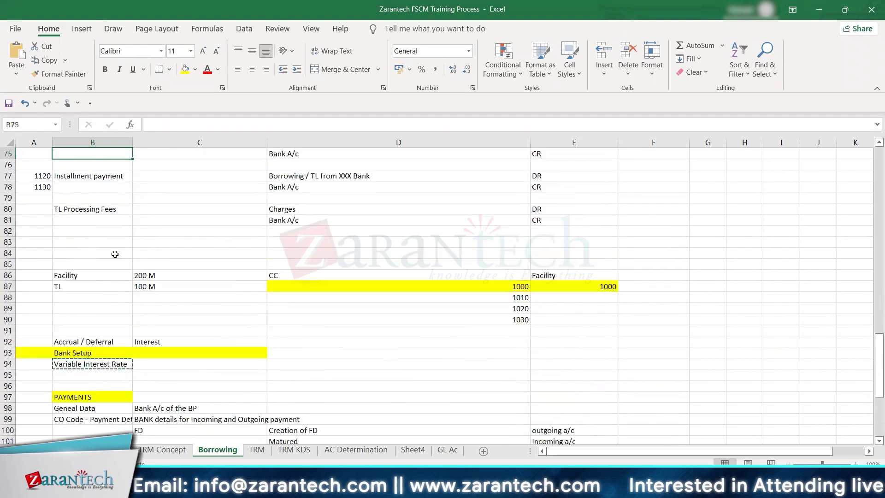
pyautogui.press('Down')
pyautogui.press('Up')
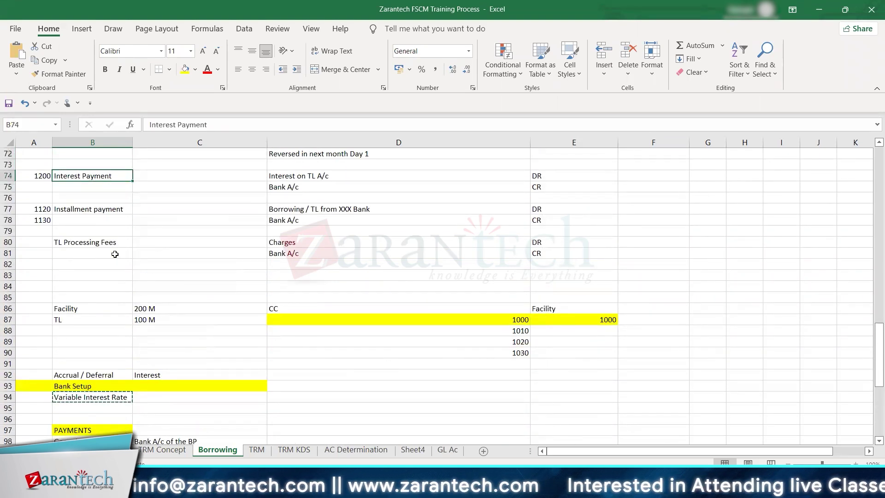
pyautogui.press('Up')
pyautogui.press('Up')
pyautogui.press('Down')
pyautogui.press('Down')
pyautogui.press('Down')
pyautogui.press('Down')
pyautogui.press('Down')
pyautogui.press('Down')
pyautogui.press('Down')
pyautogui.press('Down')
pyautogui.press('Down')
pyautogui.press('Down')
pyautogui.press('Down')
pyautogui.press('Down')
pyautogui.press('Down')
pyautogui.press('Down')
pyautogui.press('Down')
pyautogui.press('Down')
pyautogui.press('Down')
pyautogui.press('Down')
pyautogui.press('Down')
pyautogui.press('Down')
pyautogui.press('Down')
pyautogui.press('Down')
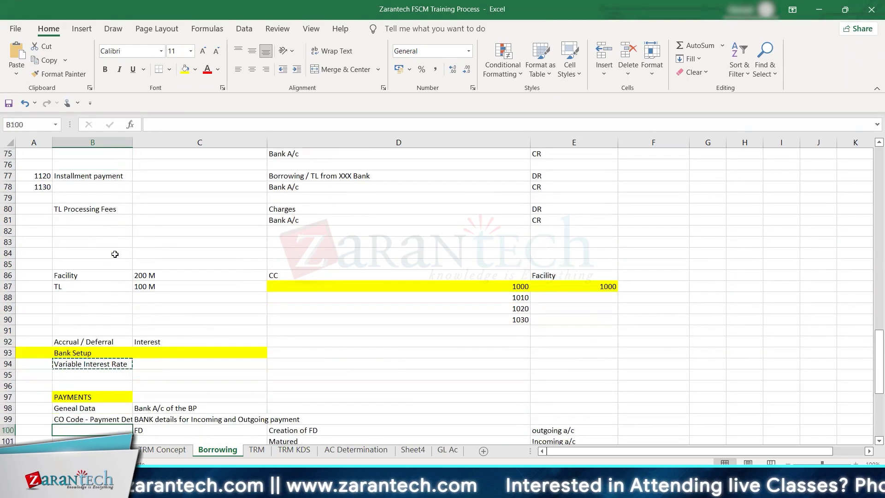
pyautogui.press('Up')
pyautogui.press('Up')
pyautogui.press('Up')
pyautogui.press('Up')
pyautogui.press('Up')
pyautogui.press('Up')
pyautogui.press('Up')
pyautogui.press('Up')
pyautogui.press('Up')
pyautogui.press('Up')
pyautogui.press('Up')
pyautogui.press('Up')
pyautogui.press('Up')
pyautogui.press('Up')
pyautogui.press('Up')
pyautogui.press('Up')
pyautogui.press('Up')
pyautogui.press('Up')
pyautogui.press('Up')
pyautogui.press('Up')
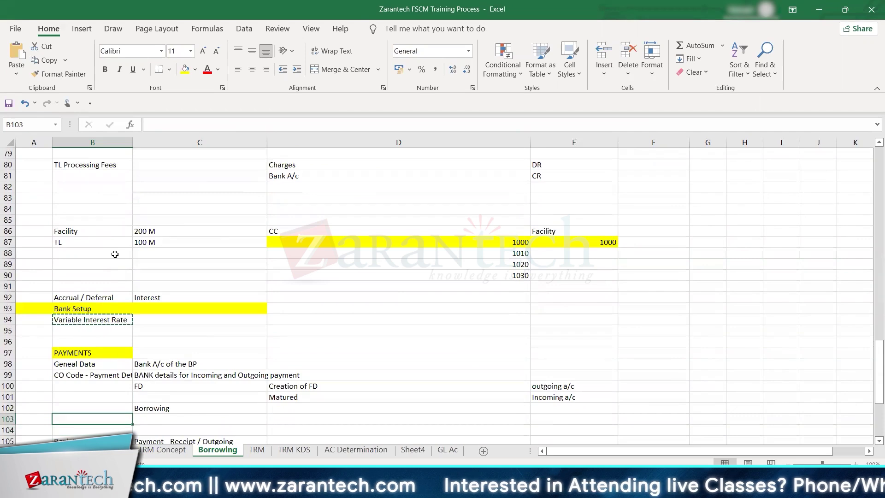
pyautogui.press('Up')
pyautogui.press('Up')
pyautogui.press('Up')
pyautogui.press('Up')
pyautogui.press('Up')
pyautogui.press('Up')
pyautogui.press('Up')
pyautogui.press('Up')
pyautogui.press('Up')
pyautogui.press('Up')
pyautogui.press('Up')
pyautogui.press('Up')
pyautogui.press('Up')
pyautogui.press('Up')
pyautogui.press('Up')
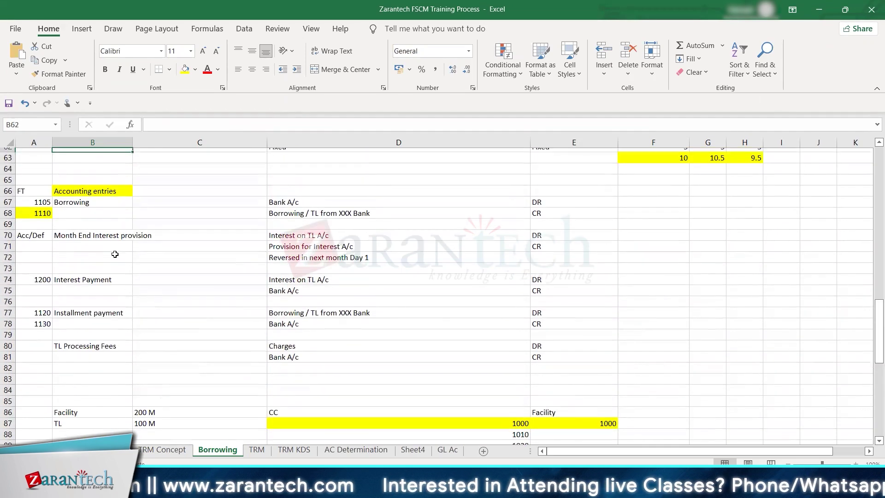
pyautogui.press('Up')
pyautogui.press('Up')
pyautogui.press('Down')
pyautogui.press('Down')
pyautogui.press('Down')
pyautogui.press('Down')
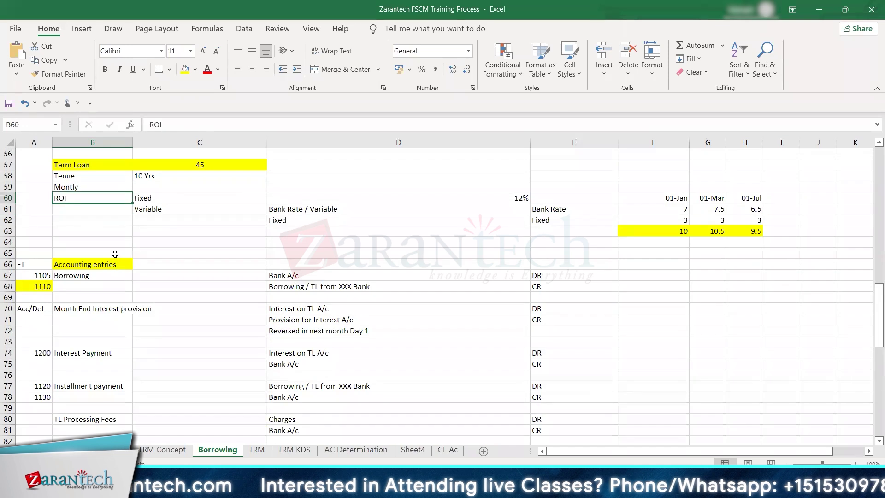
# - Copy the term loan's ROI block with the fixed and variable rates, cells B60:H63
pyautogui.hotkey('shift', 'Right')
pyautogui.hotkey('shift', 'Right')
pyautogui.hotkey('shift', 'Right')
pyautogui.hotkey('shift', 'Right')
pyautogui.hotkey('shift', 'Right')
pyautogui.hotkey('shift', 'Right')
pyautogui.hotkey('shift', 'Down')
pyautogui.hotkey('shift', 'Down')
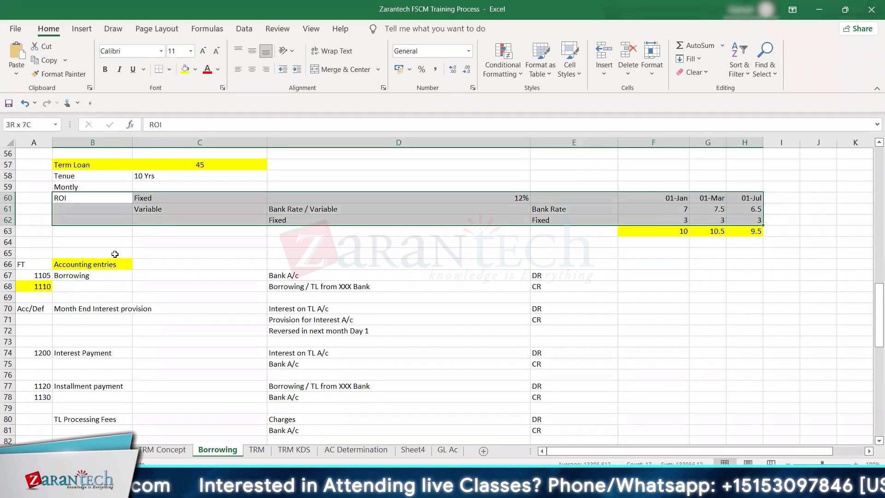
pyautogui.hotkey('shift', 'Down')
pyautogui.hotkey('ctrl', 'c')
pyautogui.press('Down')
pyautogui.press('Down')
pyautogui.press('Down')
pyautogui.press('Down')
pyautogui.press('Down')
pyautogui.press('Down')
pyautogui.press('Down')
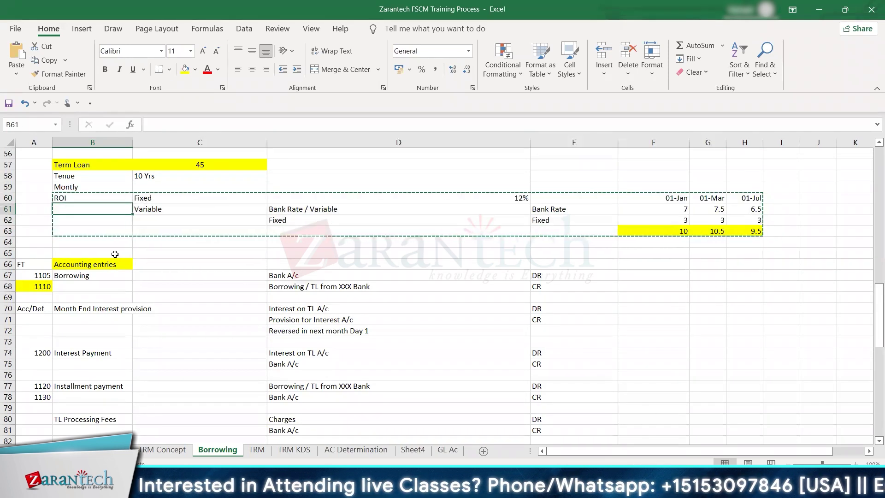
# - Paste the ROI block from B60:H63, with its fixed and variable rates, at cell B119 below the Variable Interest Rate note
pyautogui.press('Up')
pyautogui.press('Up')
pyautogui.press('Up')
pyautogui.press('Up')
pyautogui.press('Up')
pyautogui.press('Up')
pyautogui.press('Up')
pyautogui.hotkey('shift', 'Down')
pyautogui.hotkey('shift', 'Down')
pyautogui.hotkey('shift', 'Down')
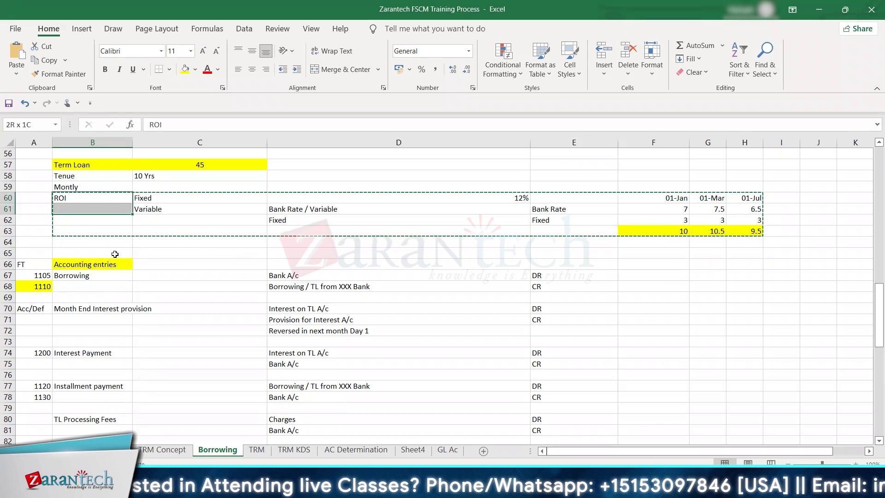
pyautogui.hotkey('shift', 'Right')
pyautogui.hotkey('shift', 'Right')
pyautogui.hotkey('shift', 'Right')
pyautogui.hotkey('shift', 'Right')
pyautogui.hotkey('shift', 'Right')
pyautogui.hotkey('shift', 'Right')
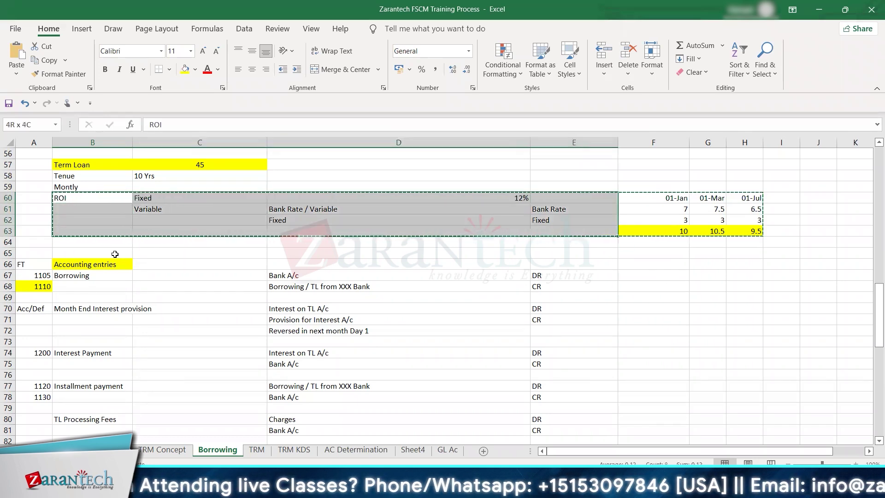
pyautogui.press('Down')
pyautogui.press('Down')
pyautogui.press('Down')
pyautogui.press('Down')
pyautogui.press('Down')
pyautogui.press('Down')
pyautogui.press('Down')
pyautogui.press('Down')
pyautogui.press('Down')
pyautogui.press('Down')
pyautogui.press('Down')
pyautogui.press('Down')
pyautogui.press('Down')
pyautogui.press('Down')
pyautogui.press('Down')
pyautogui.press('Down')
pyautogui.press('Down')
pyautogui.press('Down')
pyautogui.press('Down')
pyautogui.press('Down')
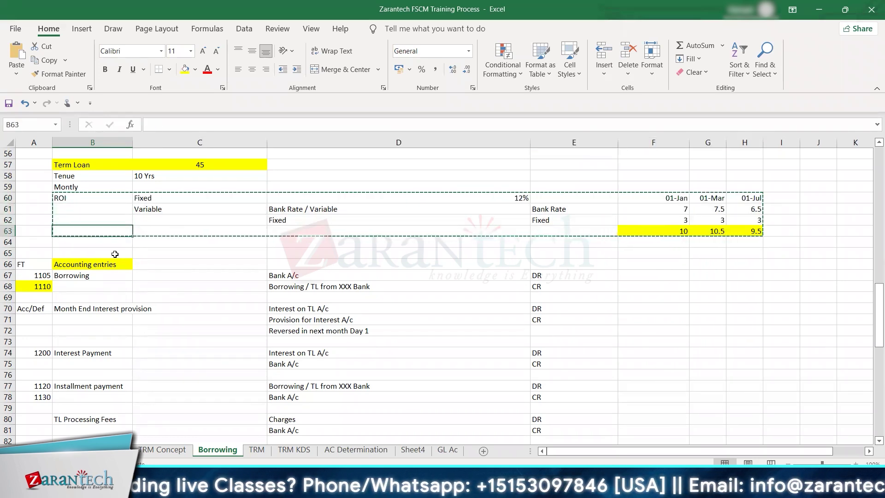
pyautogui.press('Down')
pyautogui.press('Down')
pyautogui.press('Down')
pyautogui.press('Down')
pyautogui.press('Down')
pyautogui.press('Down')
pyautogui.press('Down')
pyautogui.press('Down')
pyautogui.press('Down')
pyautogui.press('Down')
pyautogui.press('Down')
pyautogui.press('Down')
pyautogui.press('Down')
pyautogui.press('Down')
pyautogui.press('Down')
pyautogui.press('Down')
pyautogui.press('Down')
pyautogui.press('Down')
pyautogui.press('Down')
pyautogui.press('Down')
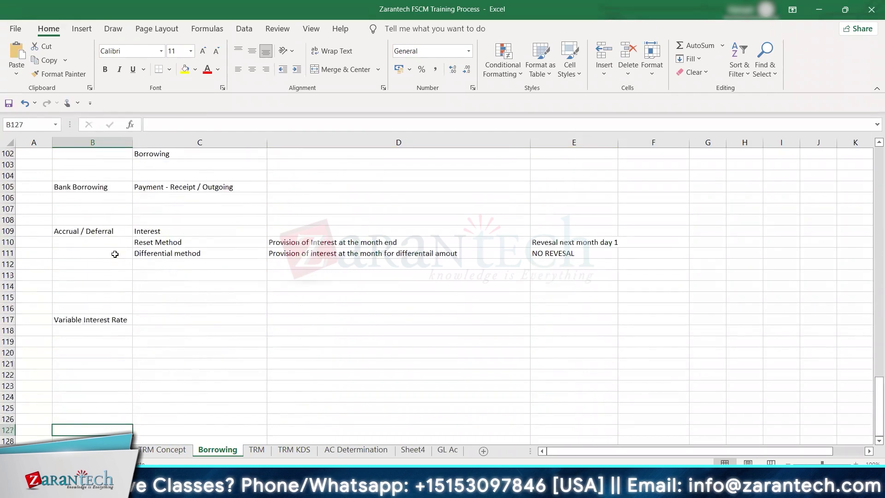
pyautogui.press('Up')
pyautogui.press('Up')
pyautogui.press('Up')
pyautogui.press('Up')
pyautogui.press('Up')
pyautogui.press('Up')
pyautogui.press('Up')
pyautogui.press('Up')
pyautogui.press('Up')
pyautogui.press('Up')
pyautogui.press('Up')
pyautogui.press('Up')
pyautogui.press('Up')
pyautogui.press('Up')
pyautogui.press('Up')
pyautogui.press('Up')
pyautogui.press('Up')
pyautogui.press('Up')
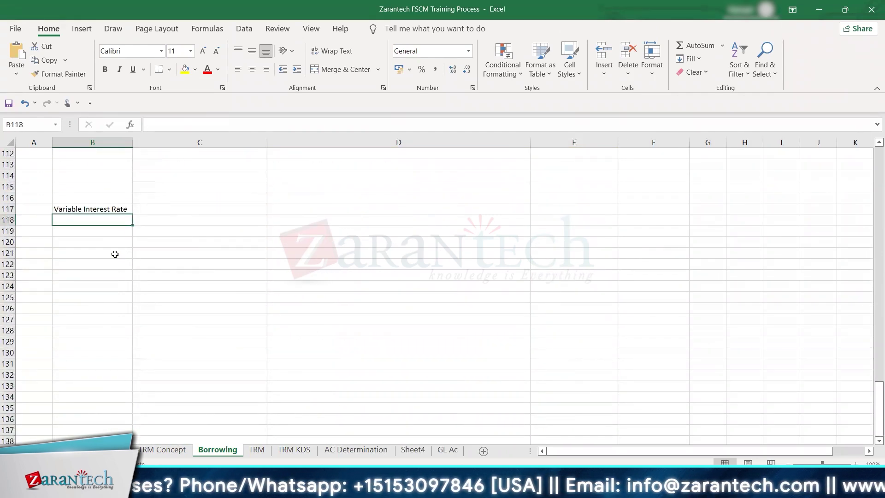
pyautogui.press('Down')
pyautogui.hotkey('ctrl', 'v')
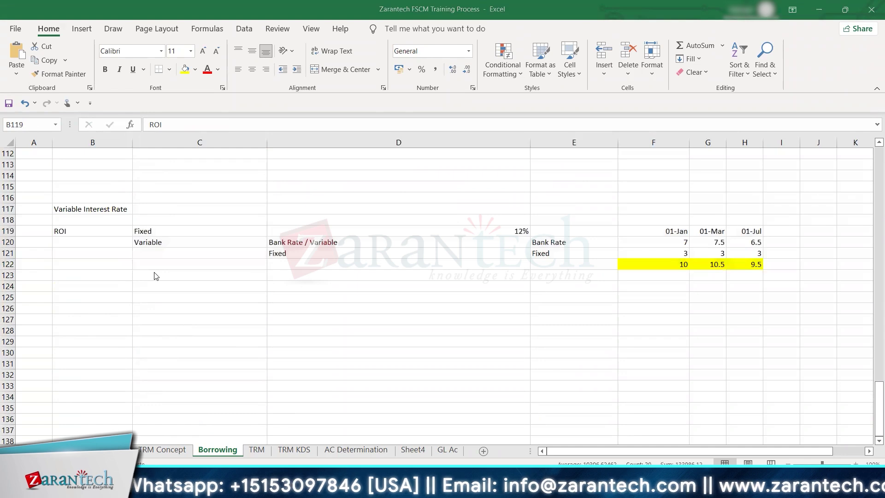
# - Check the SAP posting log behind the message help, and return to the pasted rate block on the Excel Borrowing sheet
pyautogui.hotkey('alt', 'Tab')
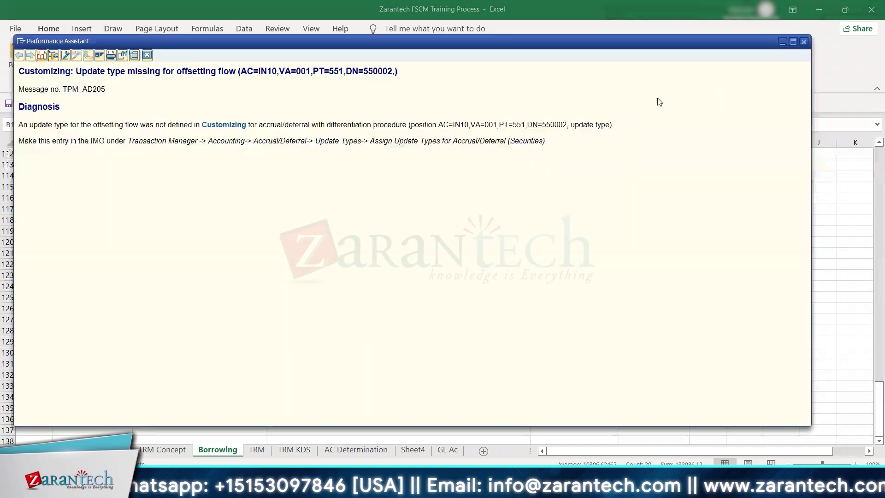
pyautogui.click(805, 41)
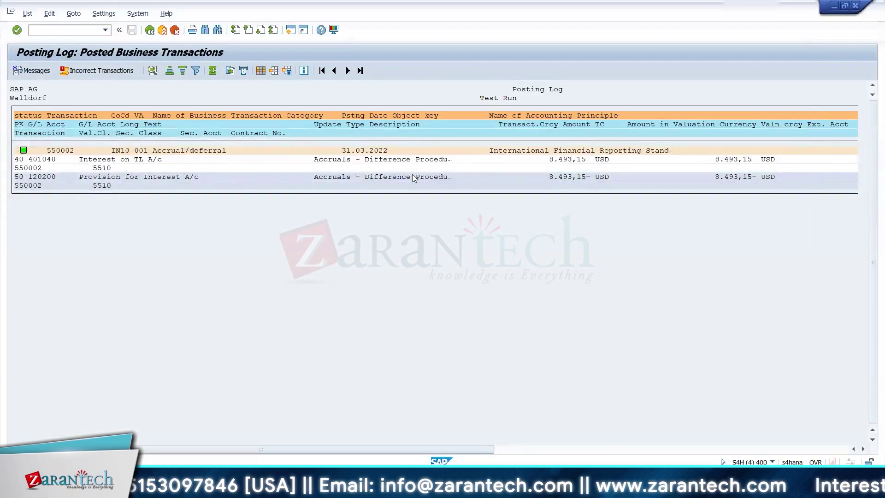
pyautogui.hotkey('alt', 'Tab')
pyautogui.hotkey('alt', 'Tab')
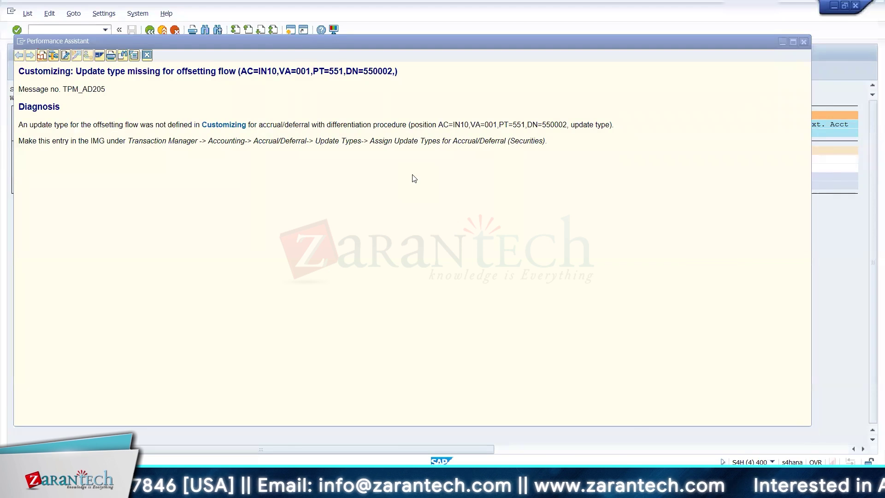
pyautogui.hotkey('alt', 'Tab')
pyautogui.click(287, 253)
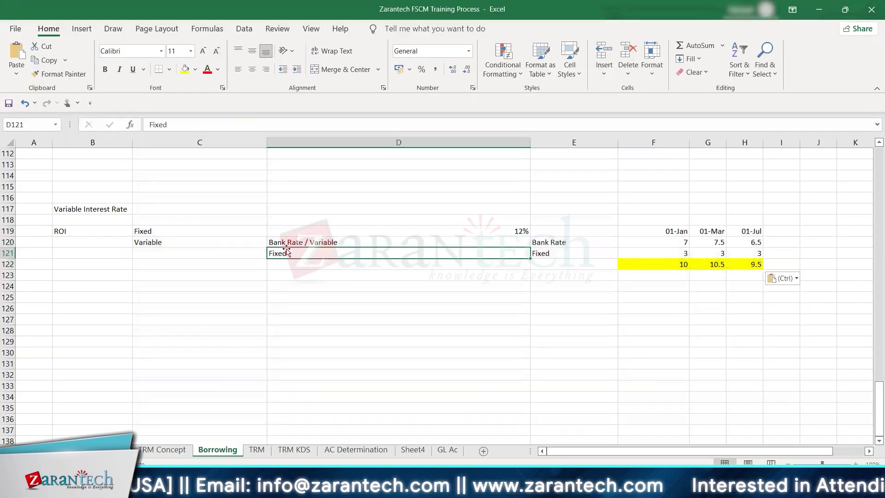
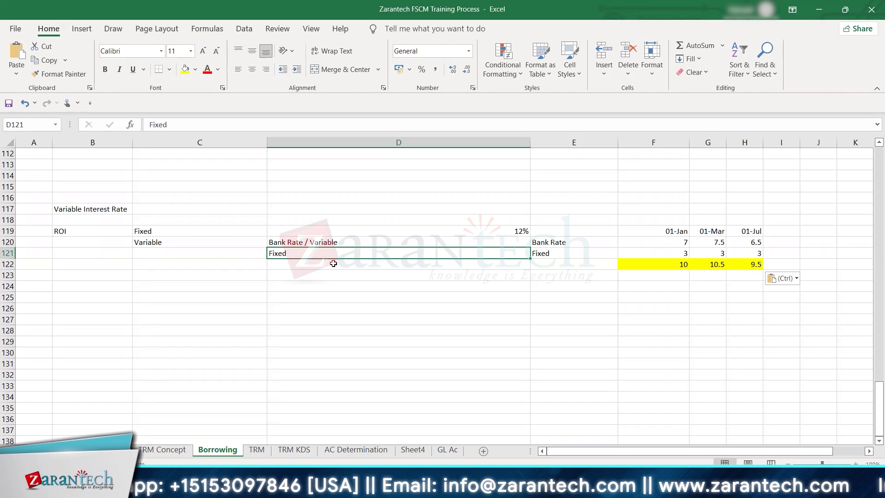
# - Switch to SAP, close the message help, and return from the posting log to the accrual/deferral selection screen
pyautogui.hotkey('alt', 'Tab')
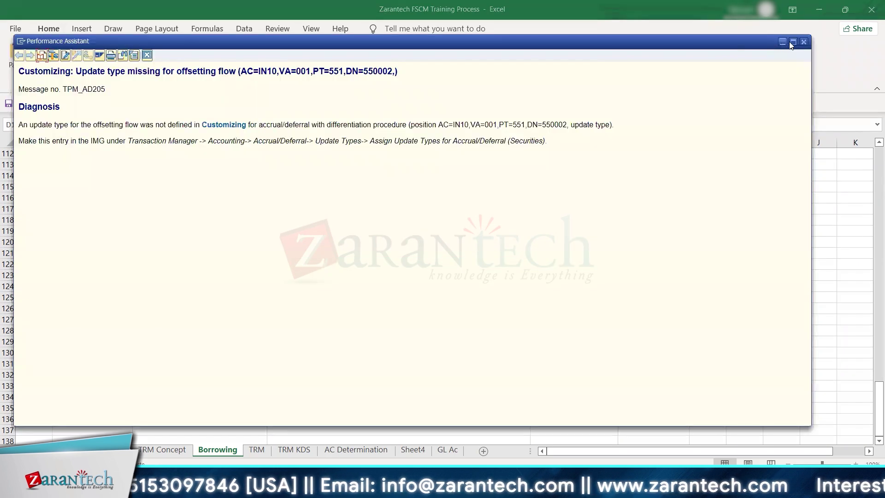
pyautogui.click(805, 42)
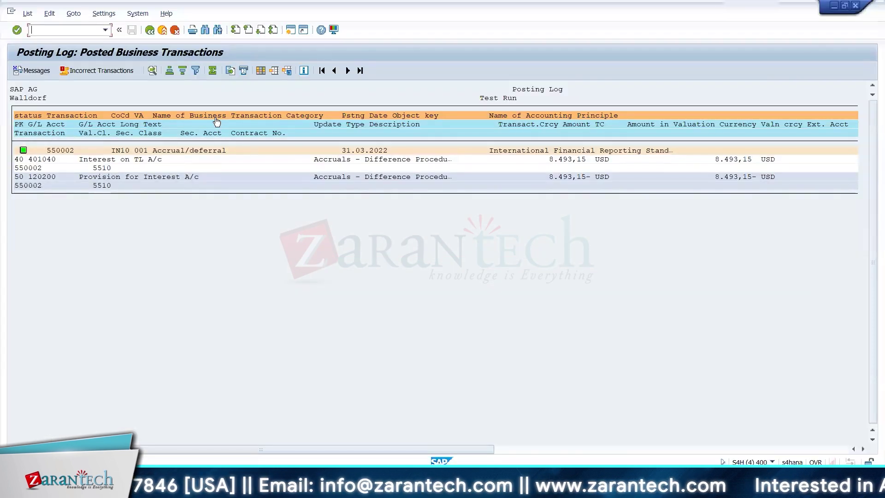
pyautogui.click(150, 30)
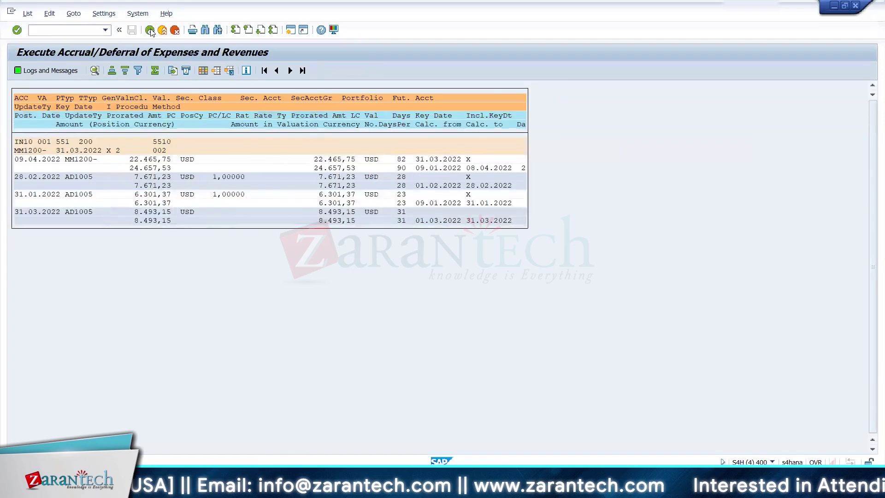
pyautogui.click(150, 31)
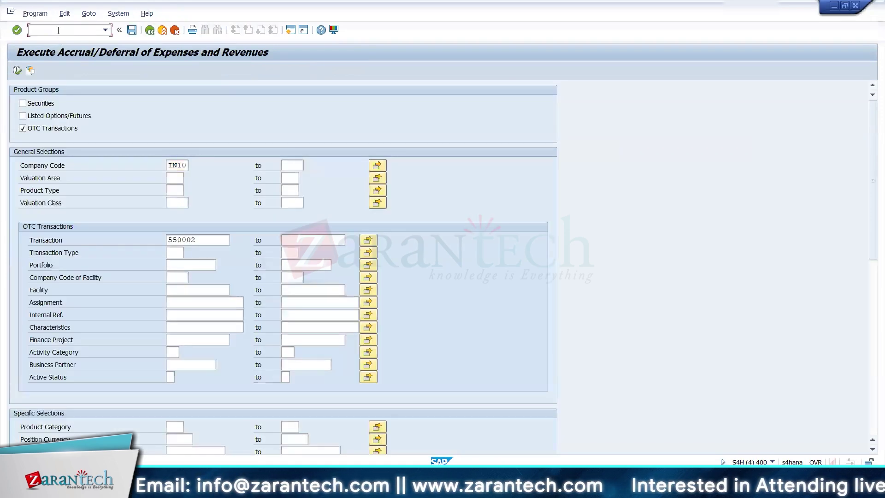
# - Start the transaction code ftr_edit and display financial transaction 550001 in company code IN10
pyautogui.write('nf')
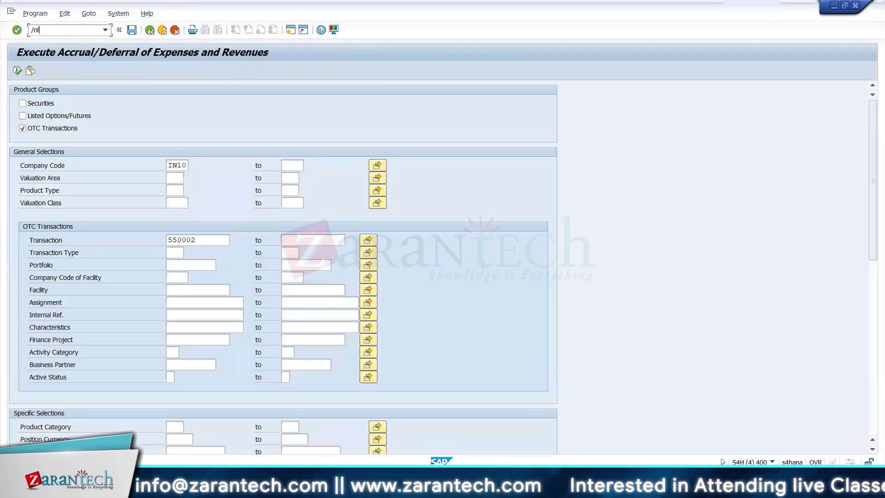
pyautogui.write('tr_edit')
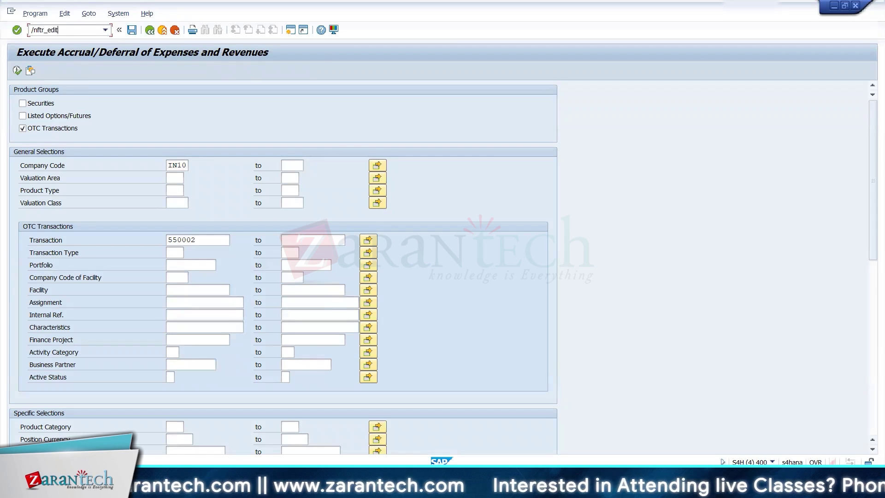
pyautogui.press('Return')
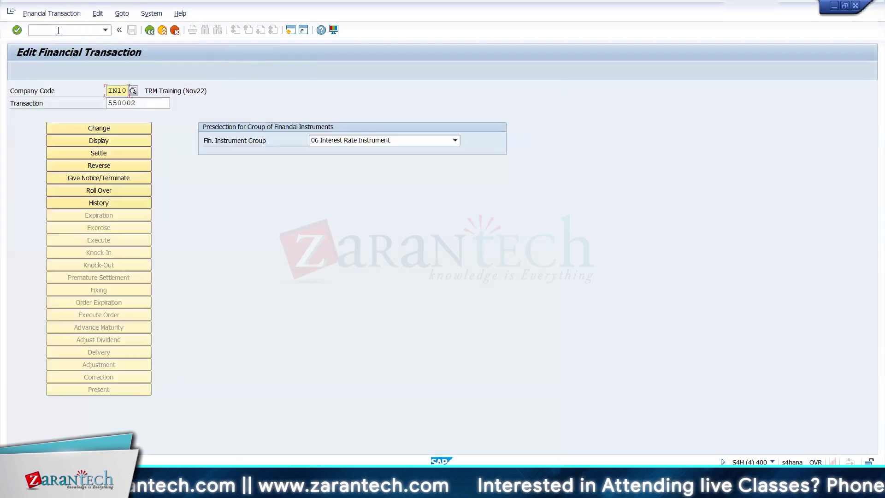
pyautogui.click(141, 103)
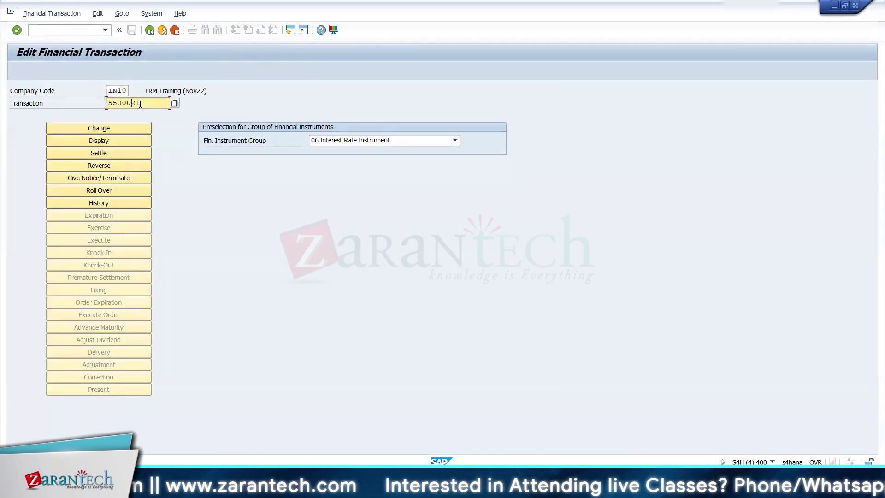
pyautogui.press('BackSpace')
pyautogui.write('1')
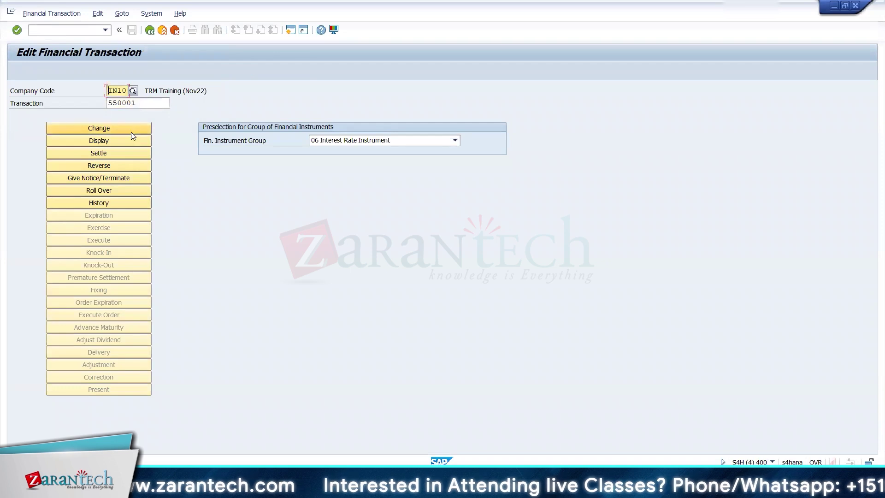
pyautogui.click(121, 142)
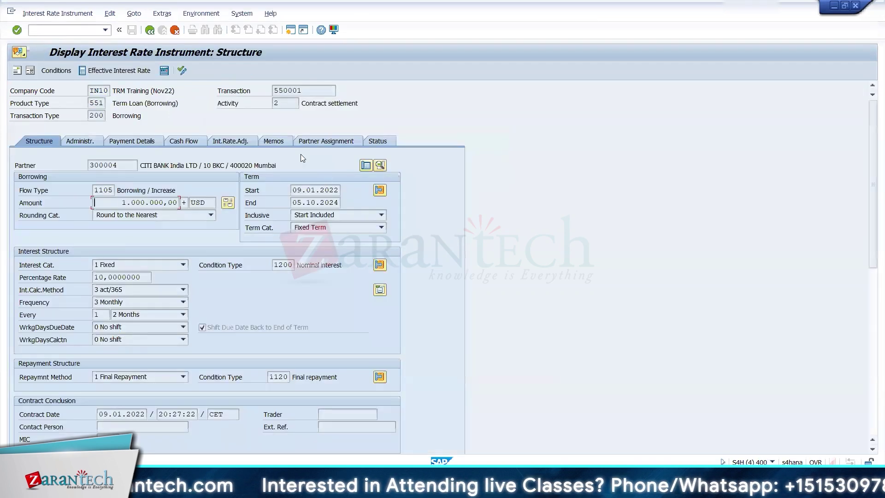
# - Examine the loan's cash flow and the percentage rate in the details of the 09.02.2022 nominal interest flow
pyautogui.click(182, 142)
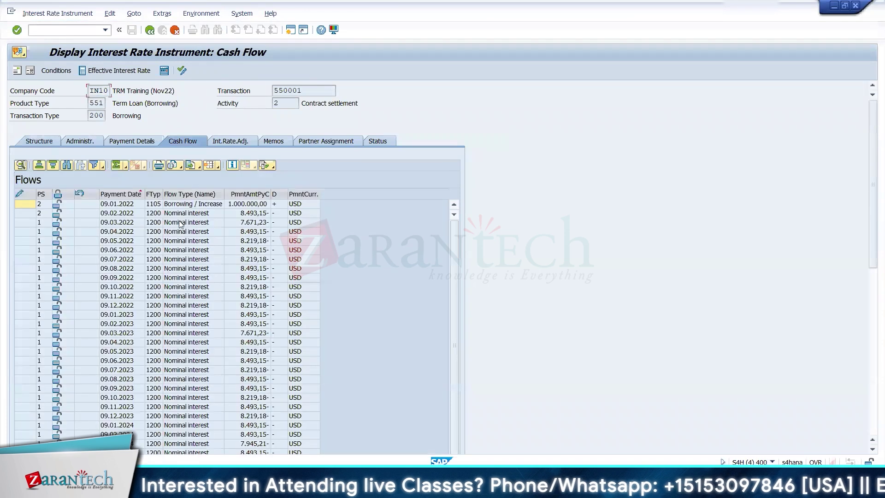
pyautogui.doubleClick(252, 214)
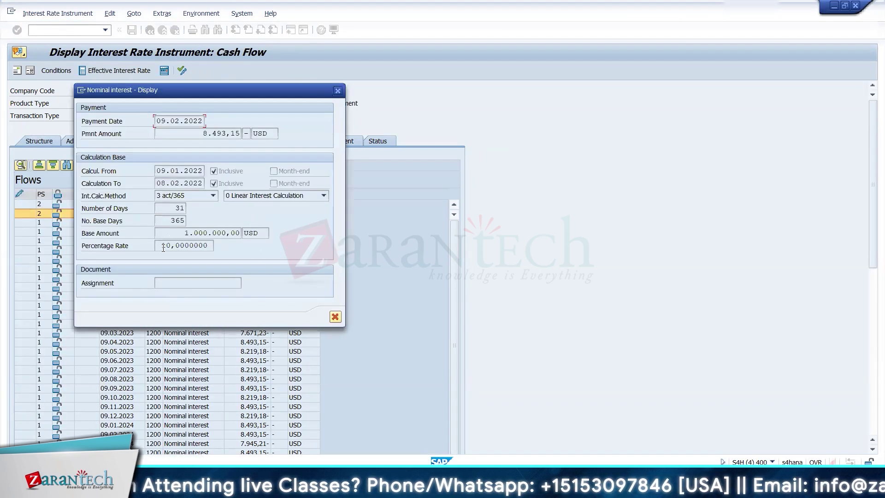
pyautogui.moveTo(161, 245); pyautogui.dragTo(210, 245)
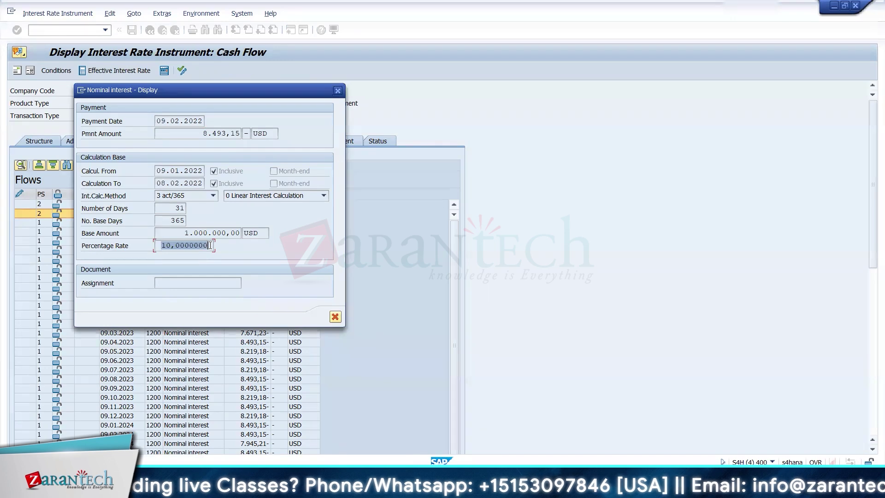
pyautogui.click(211, 245)
pyautogui.click(338, 91)
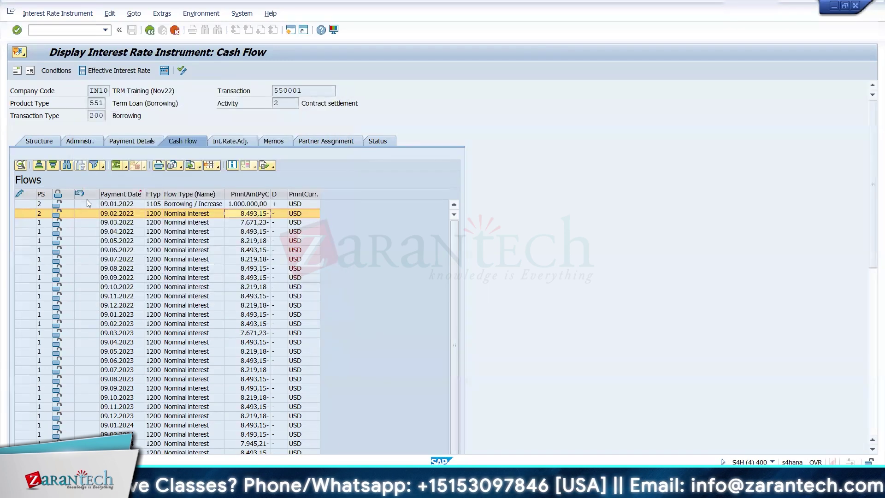
# - Review the percentage rate and the term start date in the loan's structure data
pyautogui.click(47, 142)
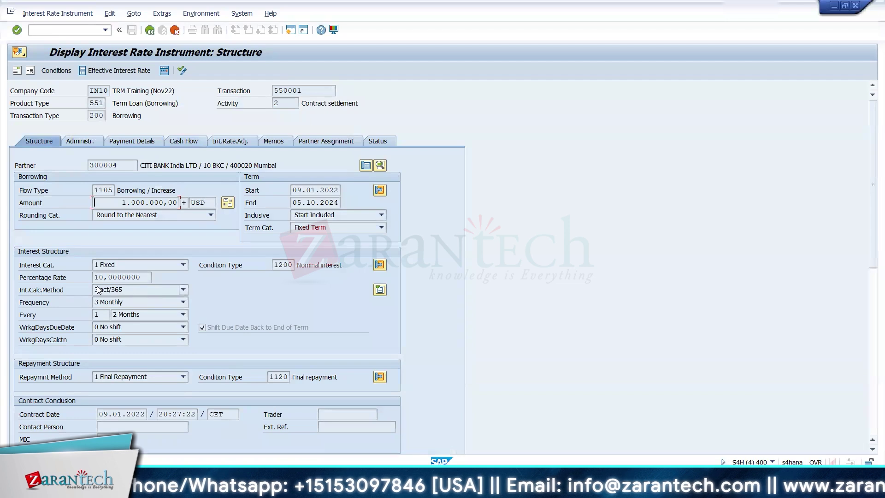
pyautogui.moveTo(95, 277); pyautogui.dragTo(166, 275)
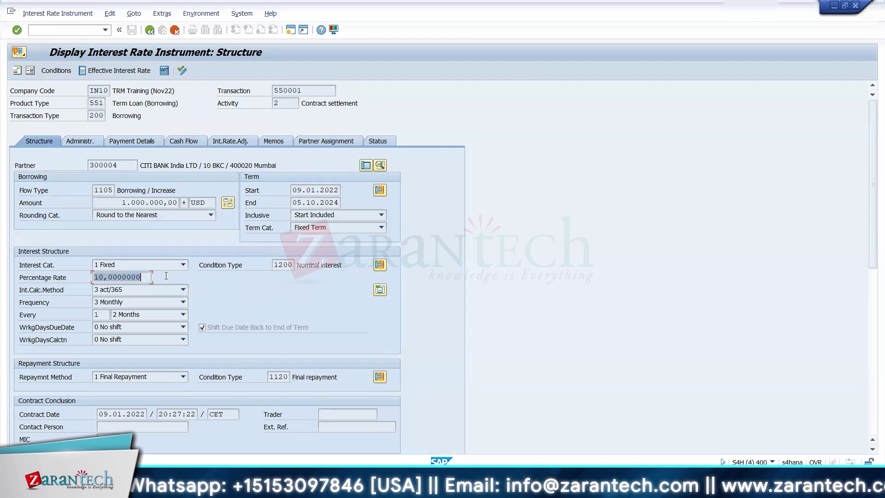
pyautogui.click(235, 319)
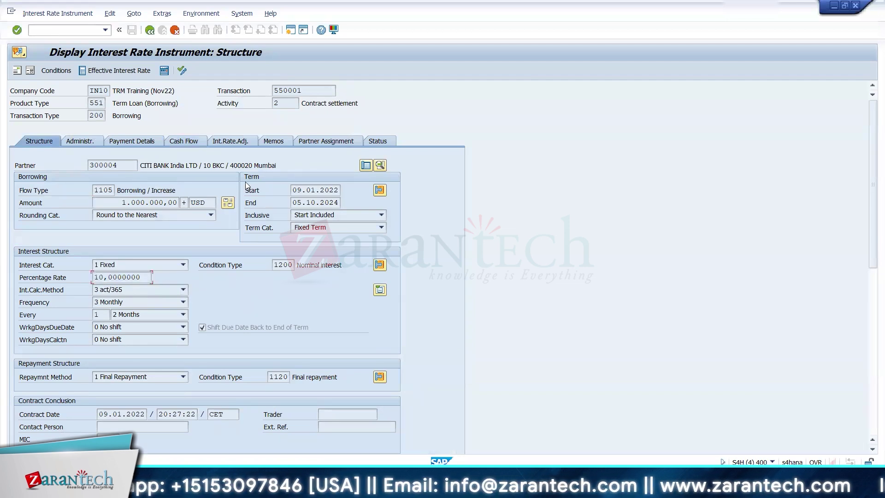
pyautogui.moveTo(294, 189); pyautogui.dragTo(345, 192)
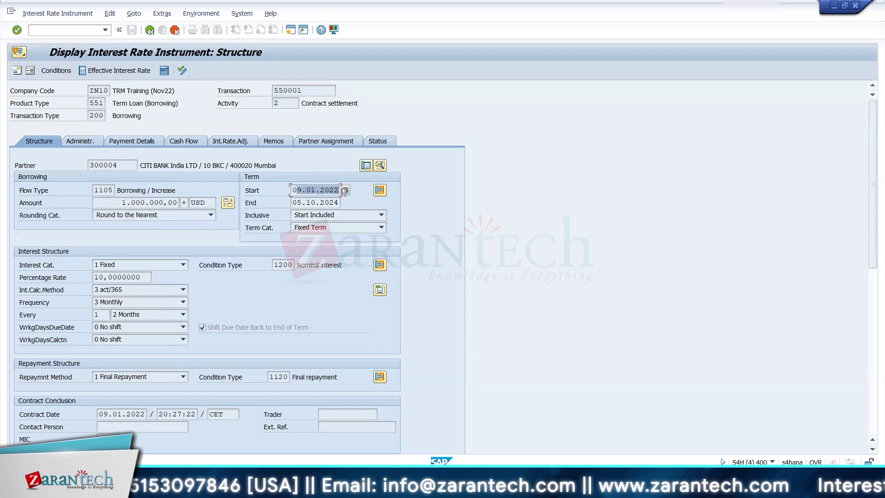
pyautogui.click(343, 193)
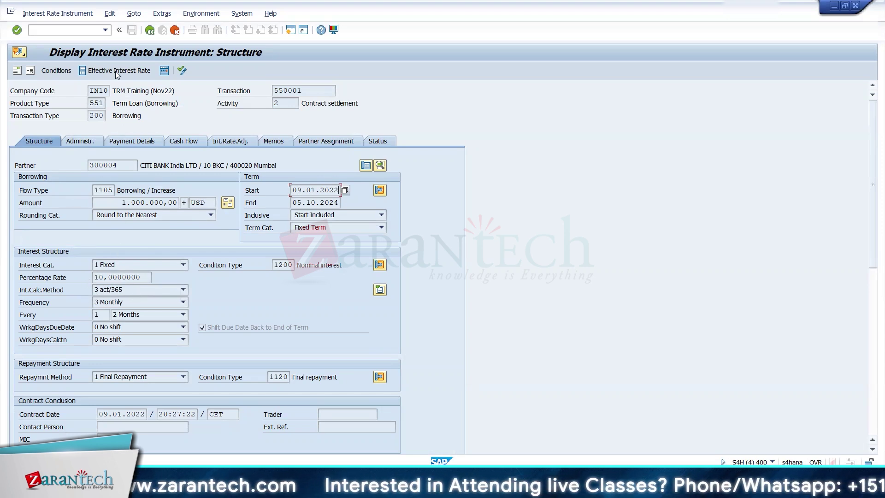
# - Leave the display of transaction 550001 and reopen the loan in change mode
pyautogui.click(149, 32)
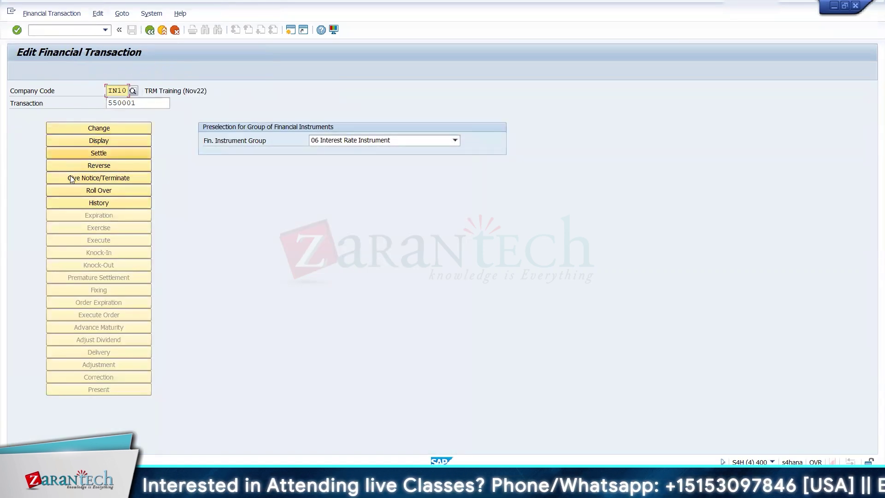
pyautogui.moveTo(142, 102); pyautogui.dragTo(105, 102)
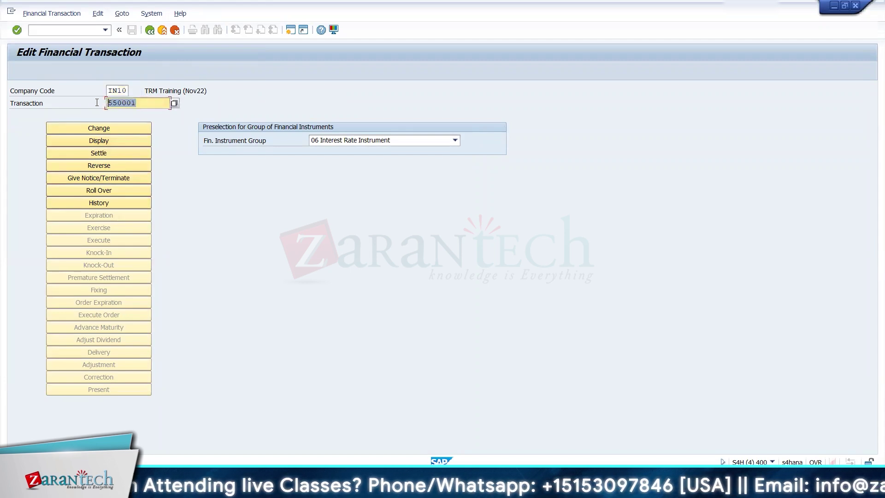
pyautogui.click(107, 103)
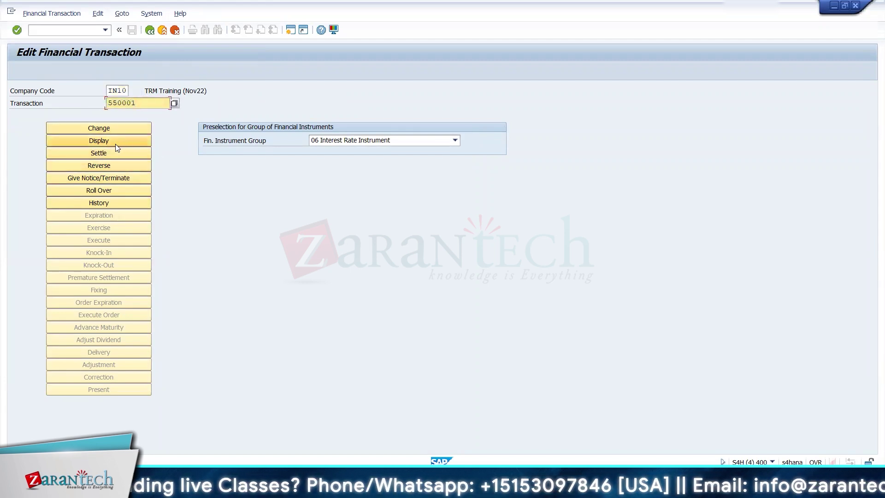
pyautogui.click(137, 103)
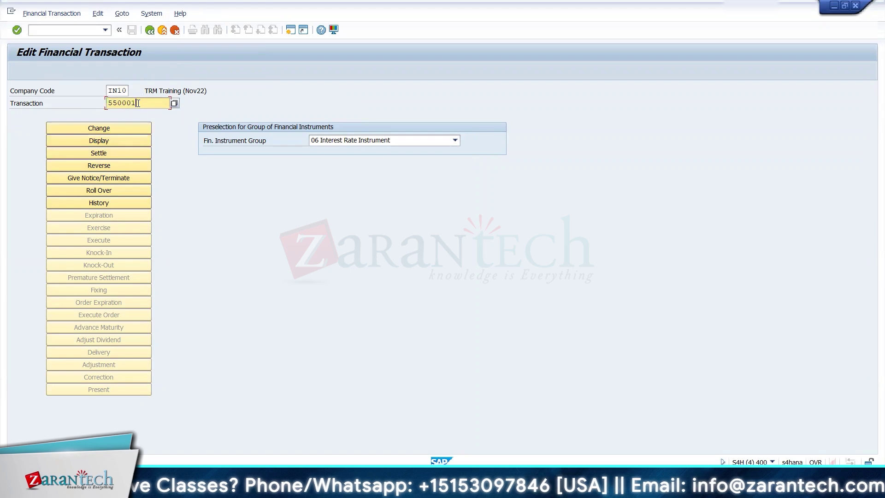
pyautogui.moveTo(137, 103); pyautogui.dragTo(104, 103)
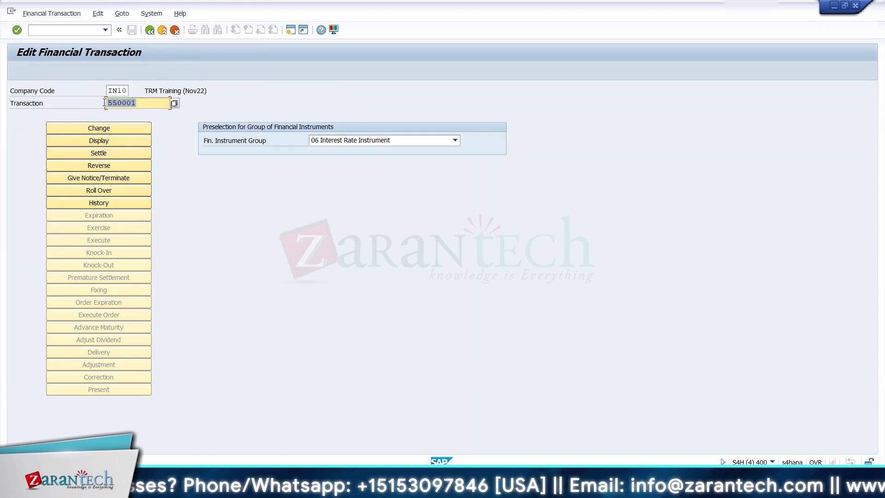
pyautogui.click(104, 102)
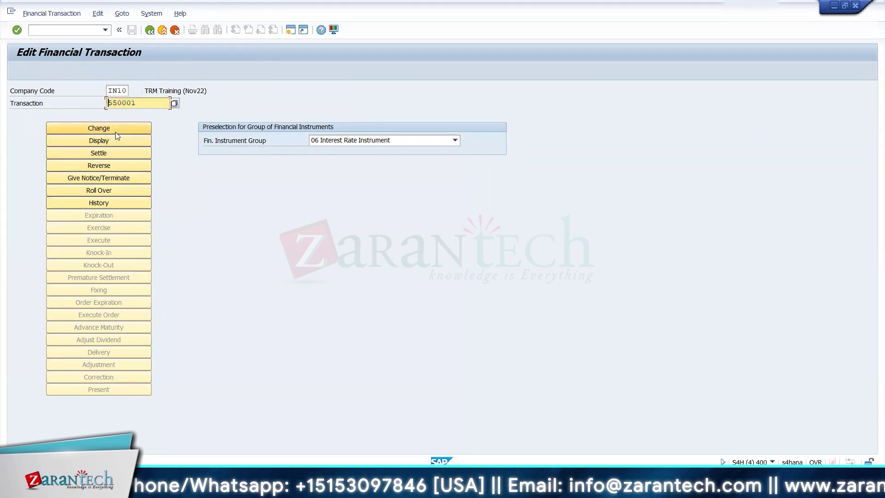
pyautogui.click(116, 132)
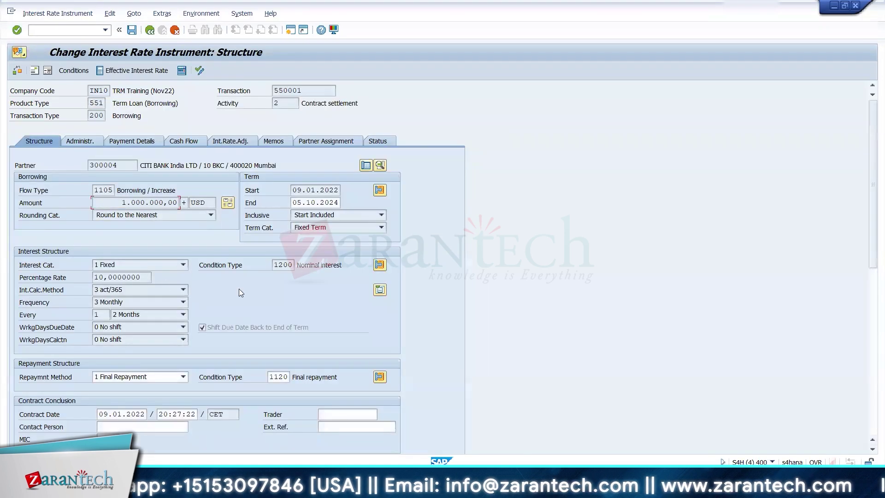
# - Open the nominal interest condition details of the loan and review the condition type and effective-from date
pyautogui.click(378, 265)
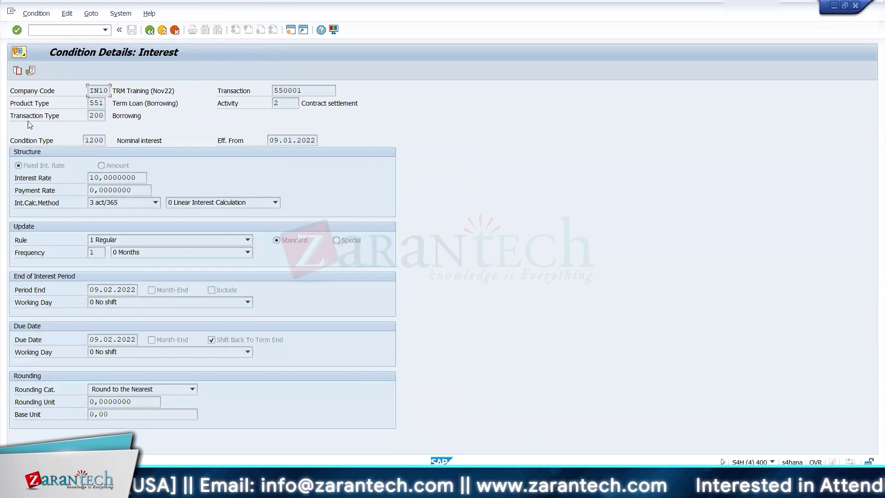
pyautogui.moveTo(85, 141); pyautogui.dragTo(314, 152)
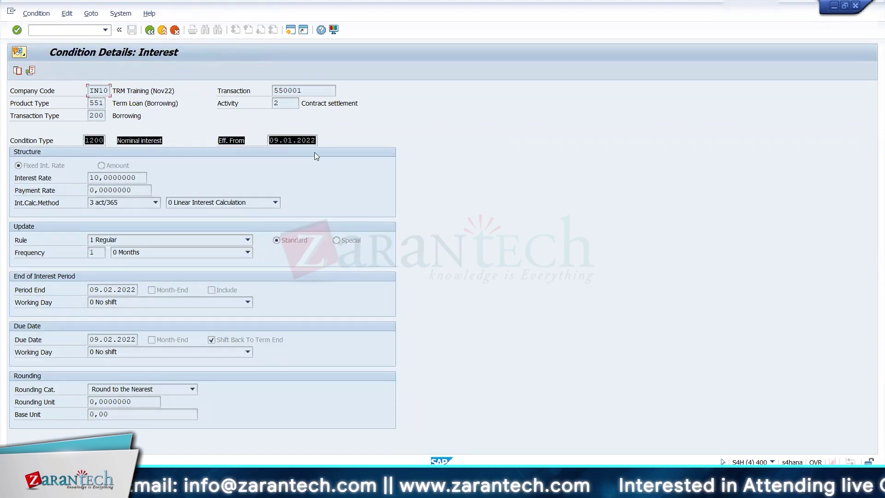
pyautogui.click(92, 140)
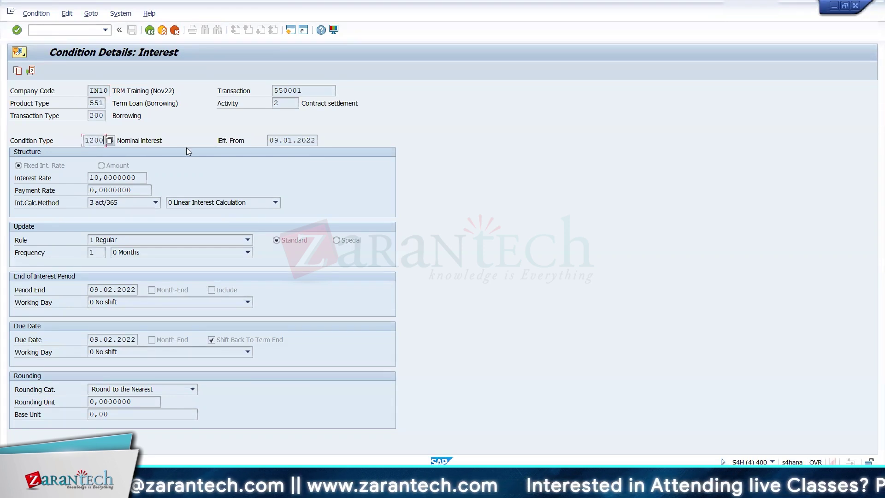
pyautogui.click(269, 140)
pyautogui.moveTo(268, 140); pyautogui.dragTo(333, 142)
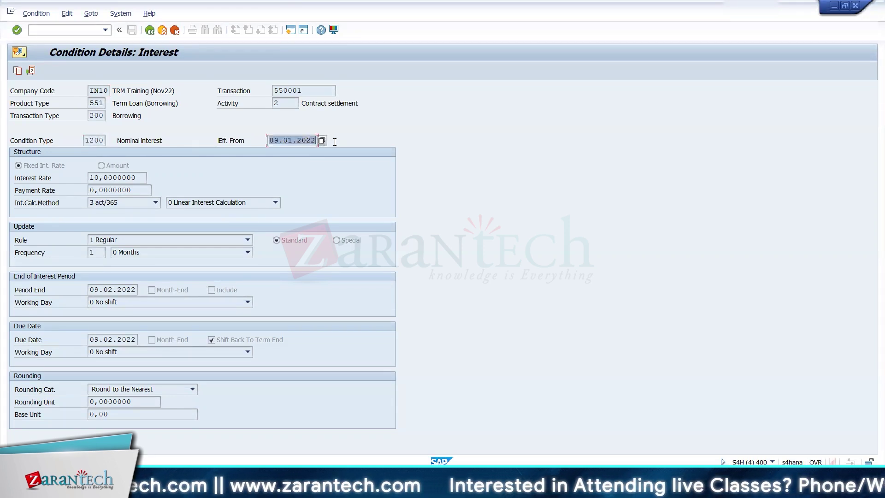
pyautogui.click(334, 142)
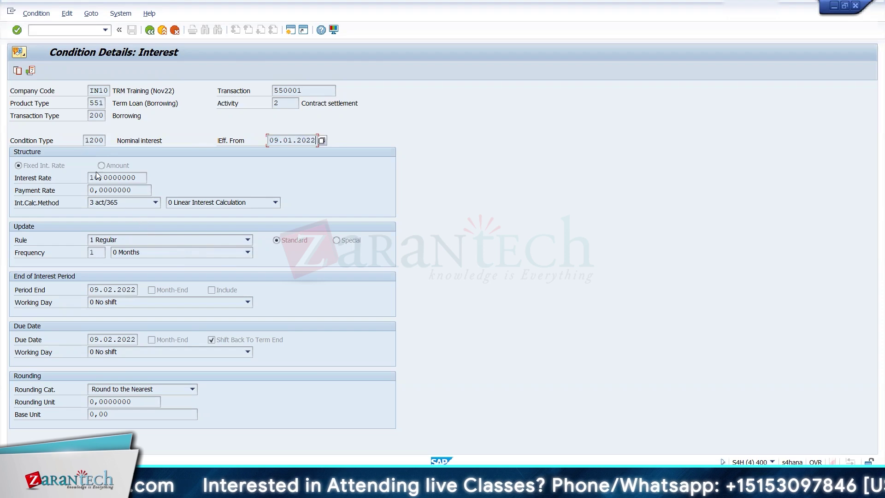
# - Copy the nominal interest condition to a new one effective from 01.04.2022
pyautogui.click(17, 72)
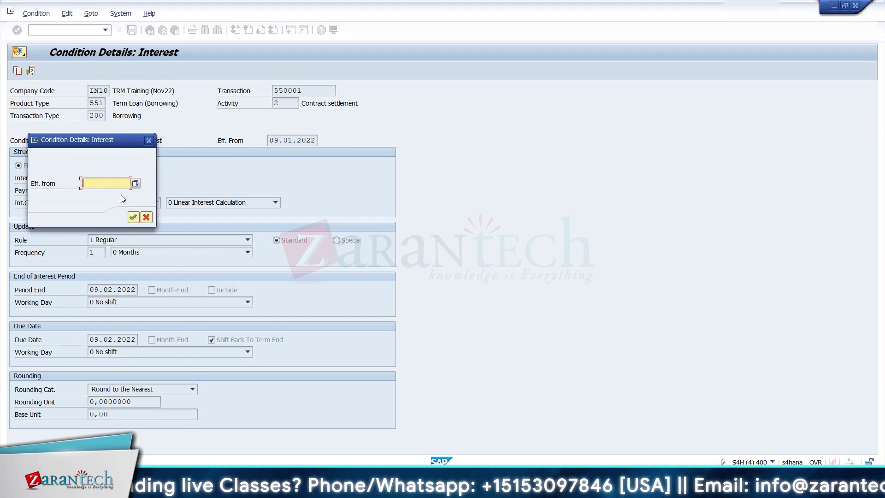
pyautogui.write('01')
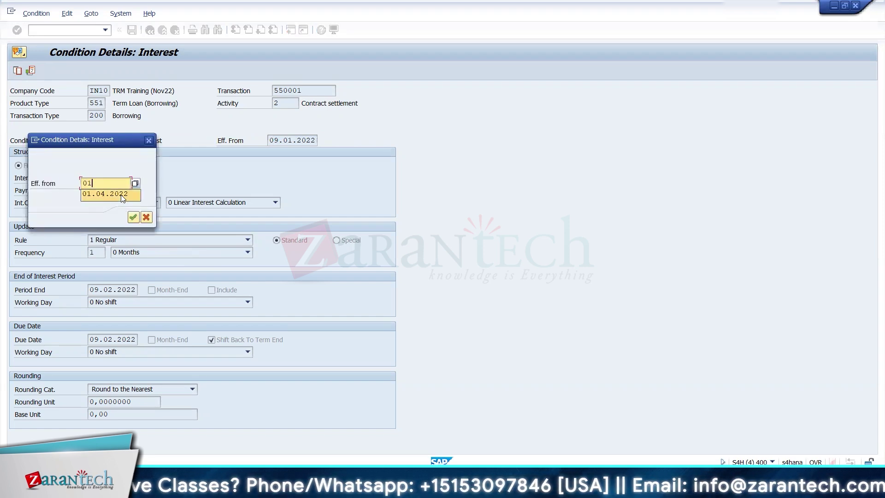
pyautogui.click(111, 194)
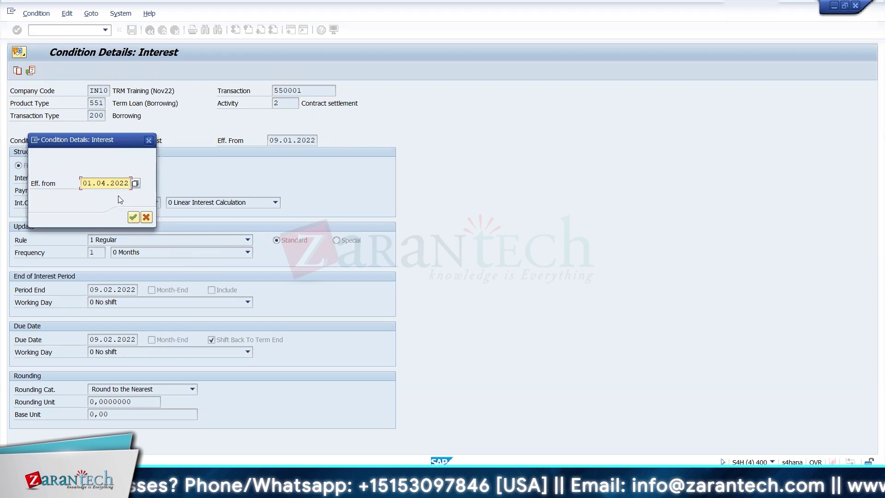
pyautogui.click(133, 217)
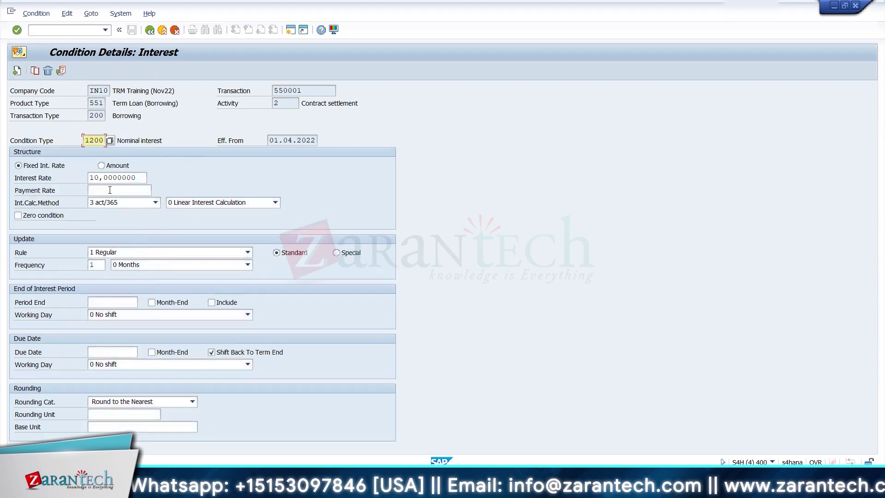
# - Set the interest rate of the new nominal interest condition to 9 percent and return to the initial financial transaction screen
pyautogui.click(132, 180)
pyautogui.press('BackSpace')
pyautogui.press('BackSpace')
pyautogui.press('BackSpace')
pyautogui.press('BackSpace')
pyautogui.press('BackSpace')
pyautogui.press('BackSpace')
pyautogui.press('BackSpace')
pyautogui.press('BackSpace')
pyautogui.press('BackSpace')
pyautogui.press('BackSpace')
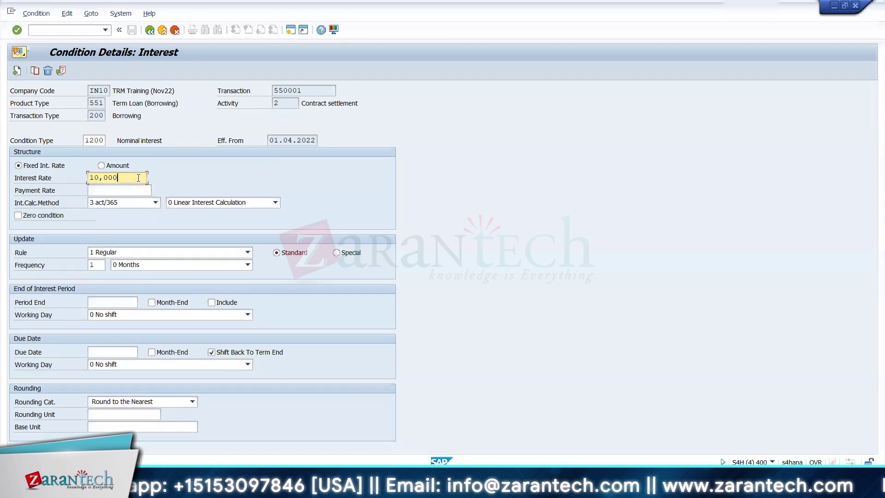
pyautogui.write('9')
pyautogui.press('Return')
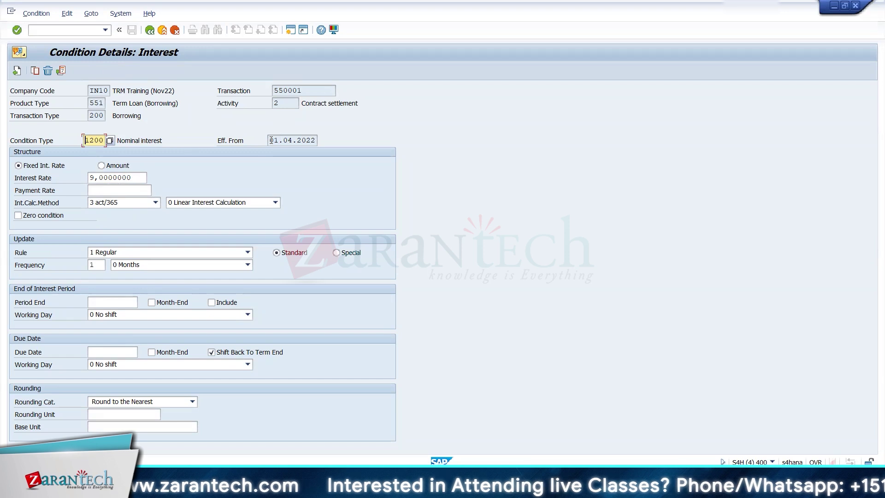
pyautogui.press('Tab')
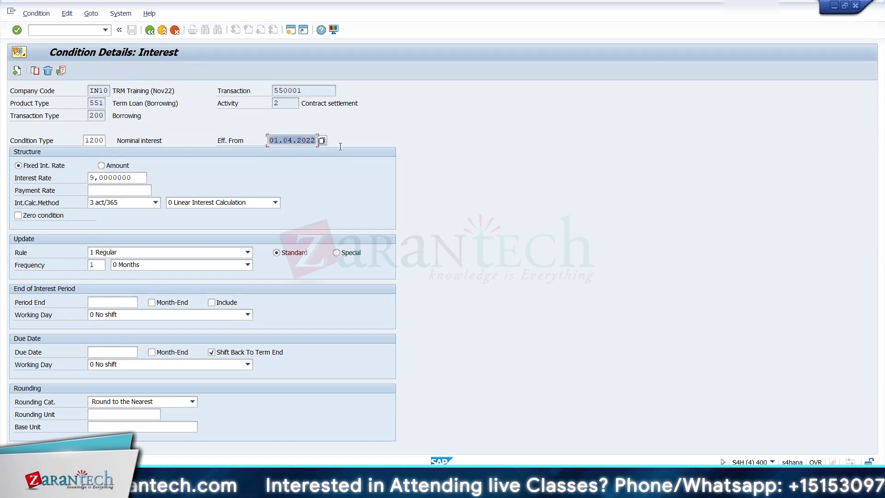
pyautogui.click(315, 141)
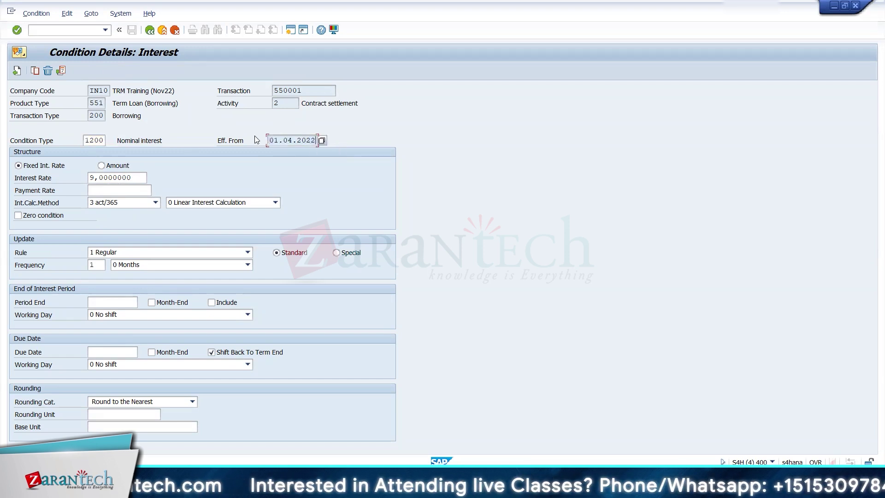
pyautogui.click(149, 30)
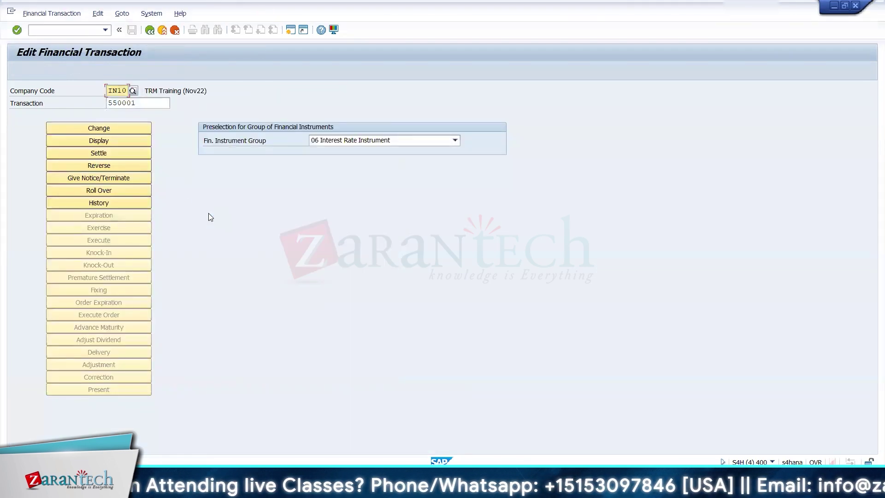
# - Display the loan's cash flow and check the percentage rate in the details of the 09.03.2022 nominal interest flow
pyautogui.click(119, 140)
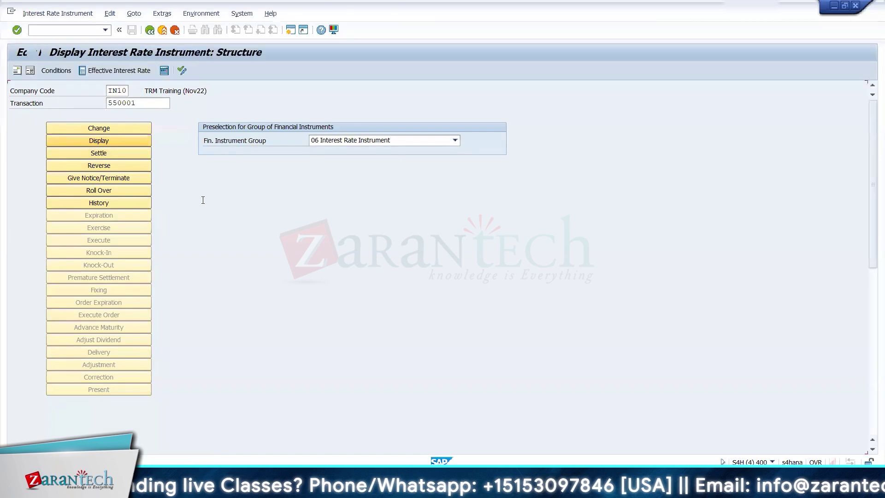
pyautogui.click(230, 141)
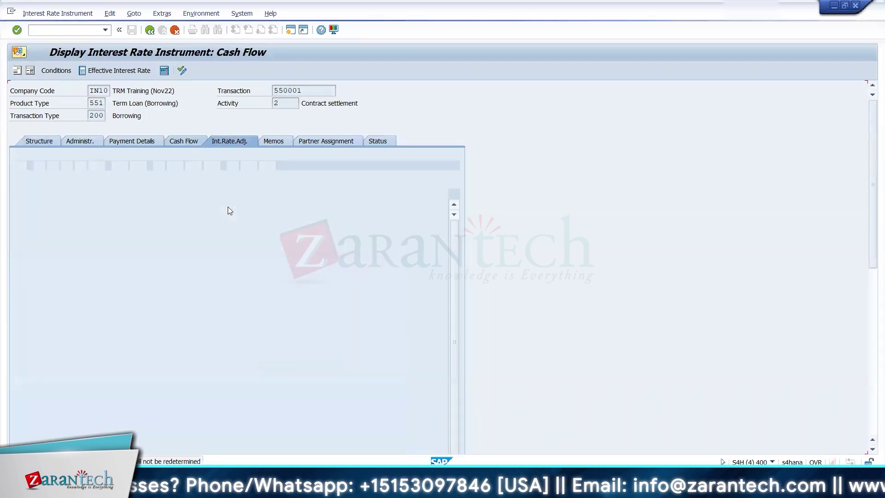
pyautogui.click(124, 231)
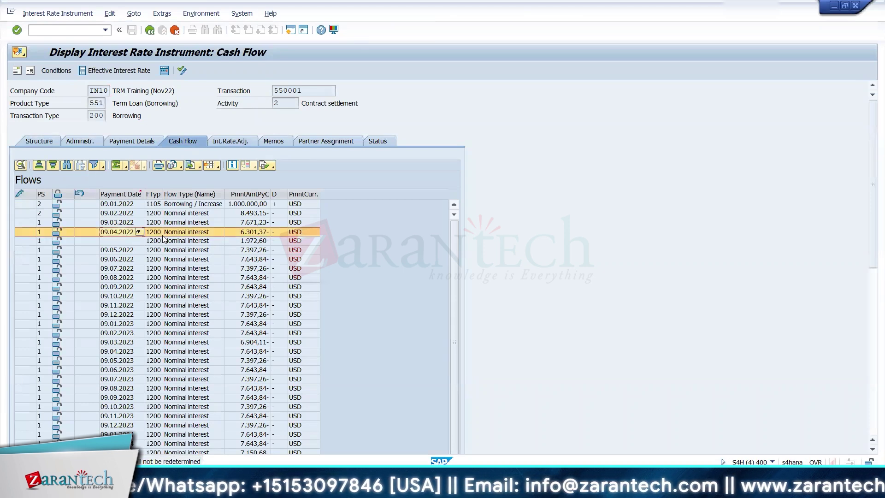
pyautogui.click(115, 222)
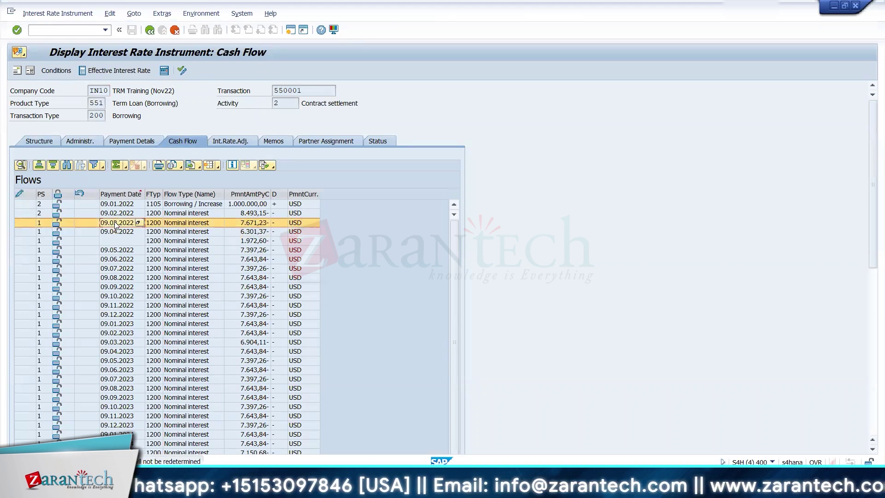
pyautogui.click(249, 224)
pyautogui.doubleClick(249, 224)
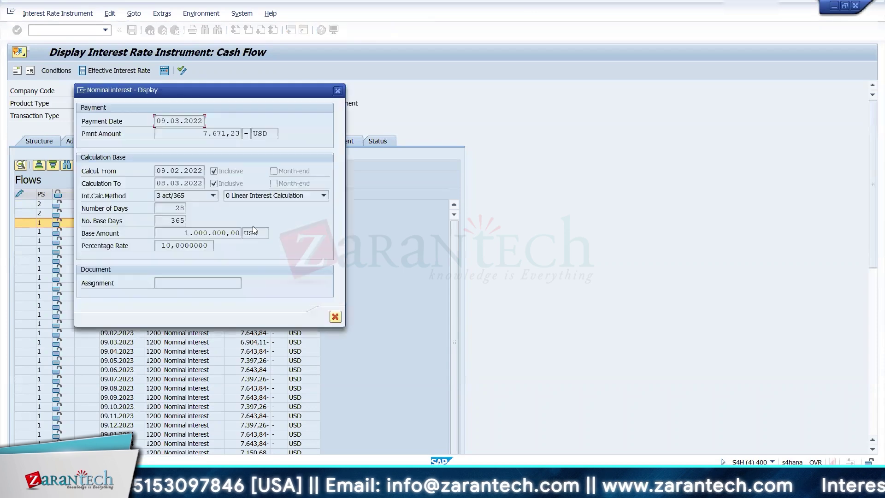
pyautogui.moveTo(168, 244); pyautogui.dragTo(243, 255)
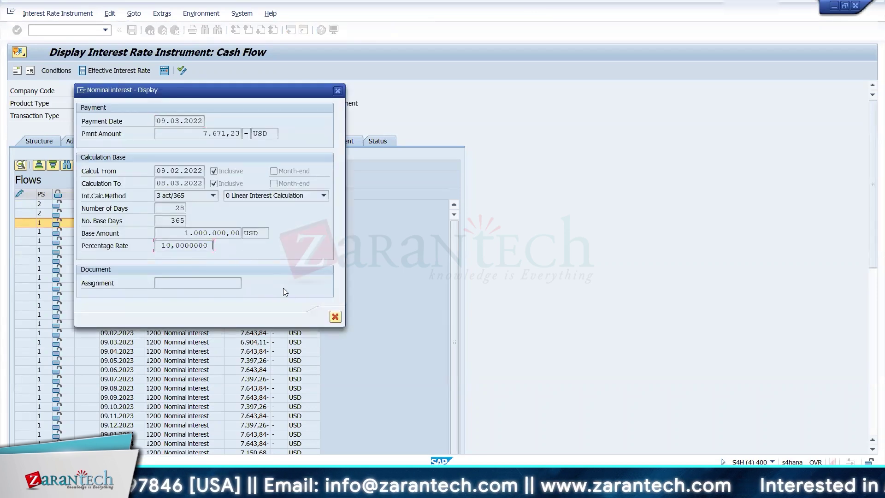
pyautogui.click(335, 316)
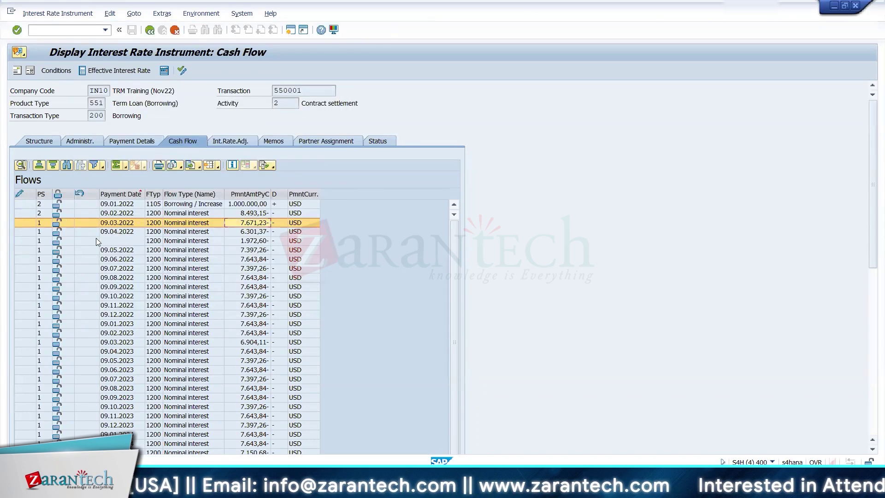
# - Check the percentage rate in the details of the first 09.04.2022 nominal interest flow
pyautogui.click(186, 232)
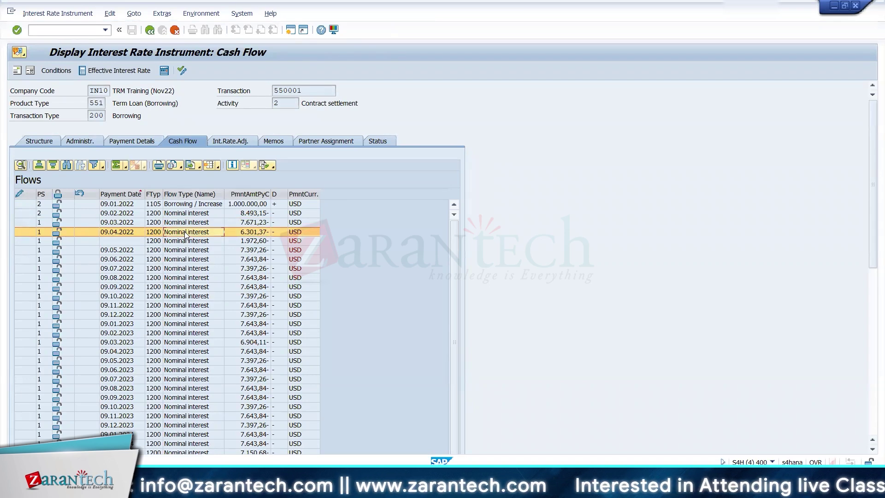
pyautogui.doubleClick(185, 232)
pyautogui.moveTo(161, 246); pyautogui.dragTo(222, 254)
pyautogui.click(285, 298)
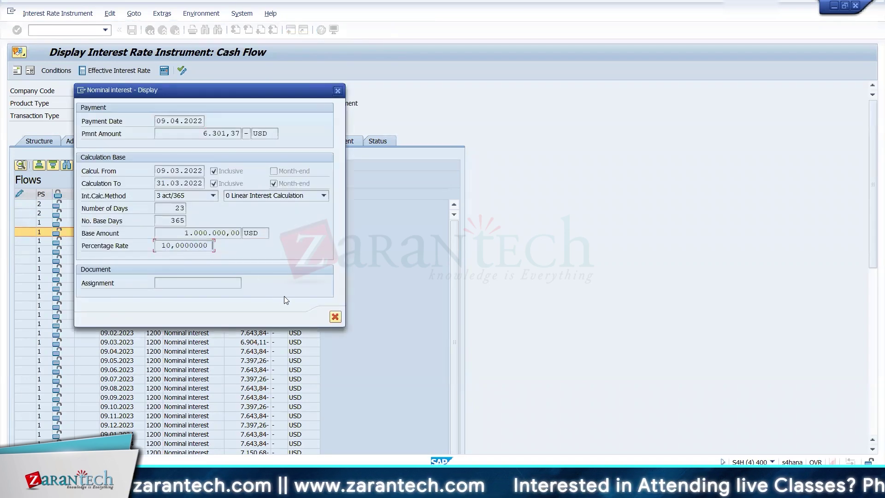
pyautogui.click(336, 319)
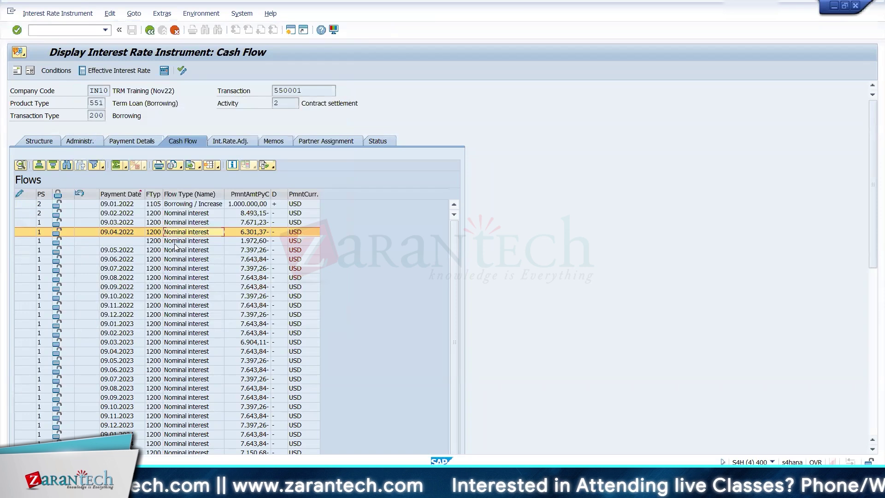
# - Check the percentage rates in the details of the second 09.04.2022 and the 09.05.2022 nominal interest flows
pyautogui.click(177, 242)
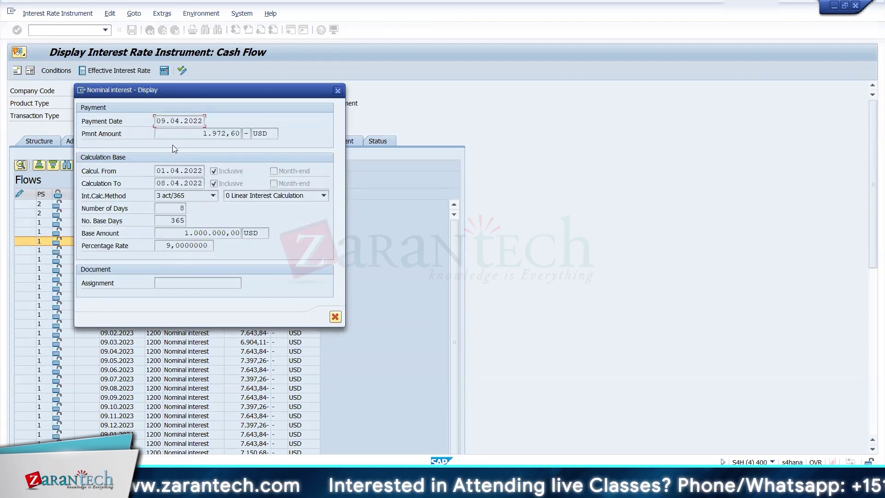
pyautogui.click(160, 249)
pyautogui.moveTo(160, 250); pyautogui.dragTo(215, 251)
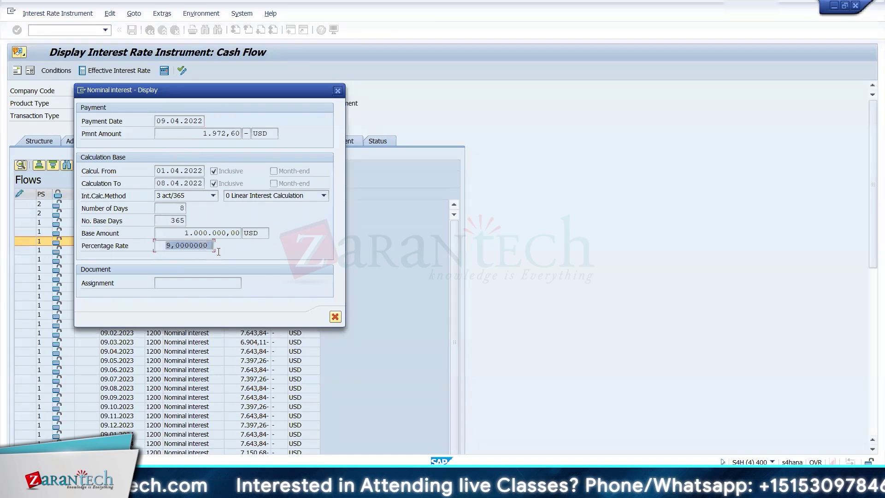
pyautogui.click(337, 317)
pyautogui.doubleClick(175, 250)
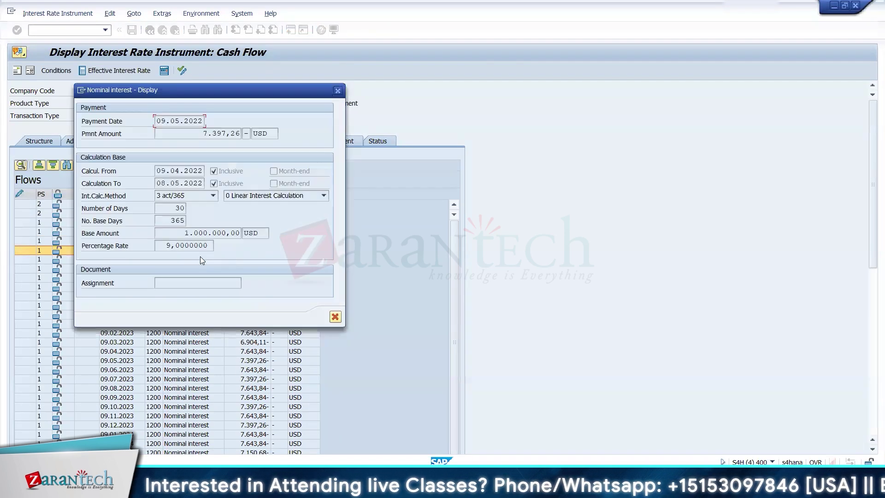
pyautogui.click(339, 322)
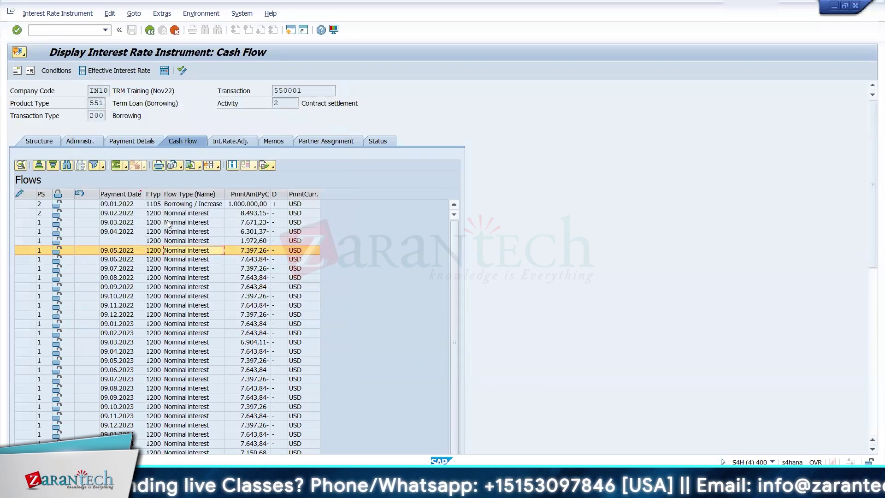
# - Display the loan's structure data and return to the SAP Easy Access menu
pyautogui.click(41, 141)
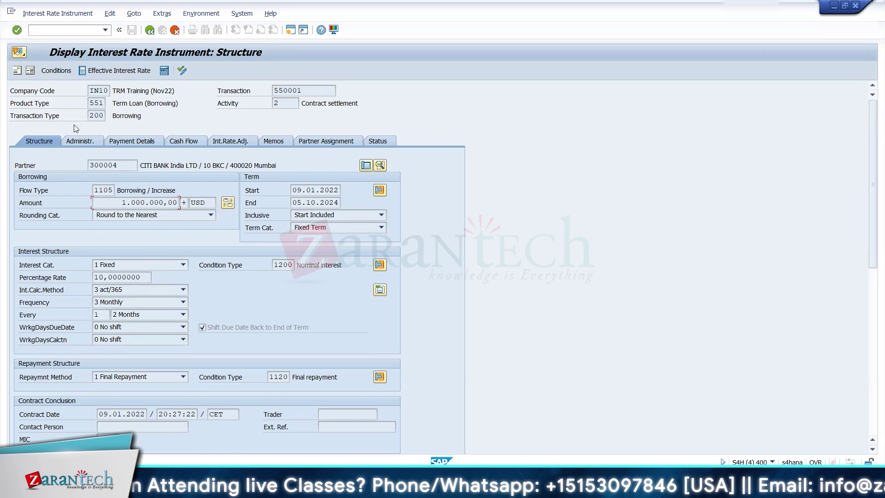
pyautogui.click(150, 31)
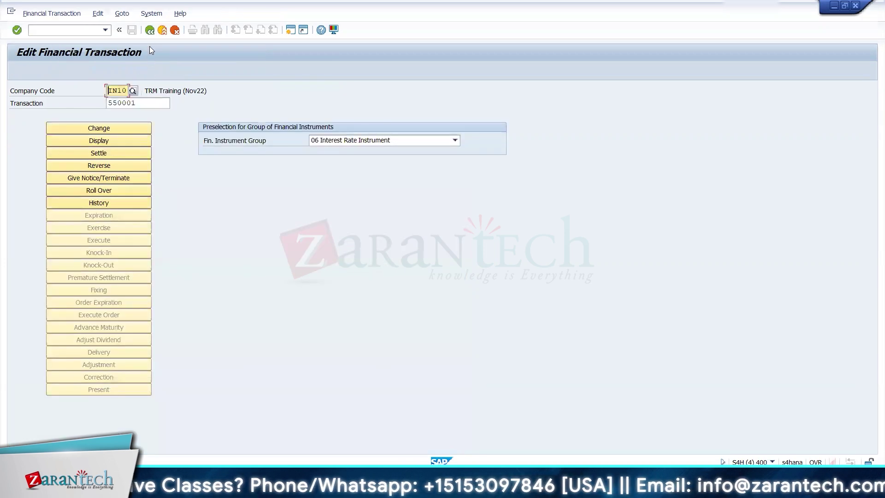
pyautogui.click(150, 30)
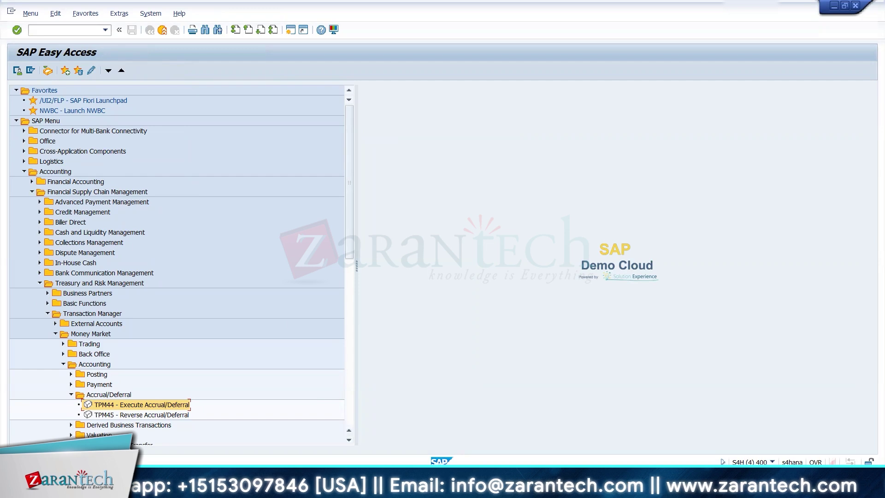
# - Close the open Change Organization, Update Types and Posting Log sessions and return to the SAP Easy Access session
pyautogui.click(539, 487)
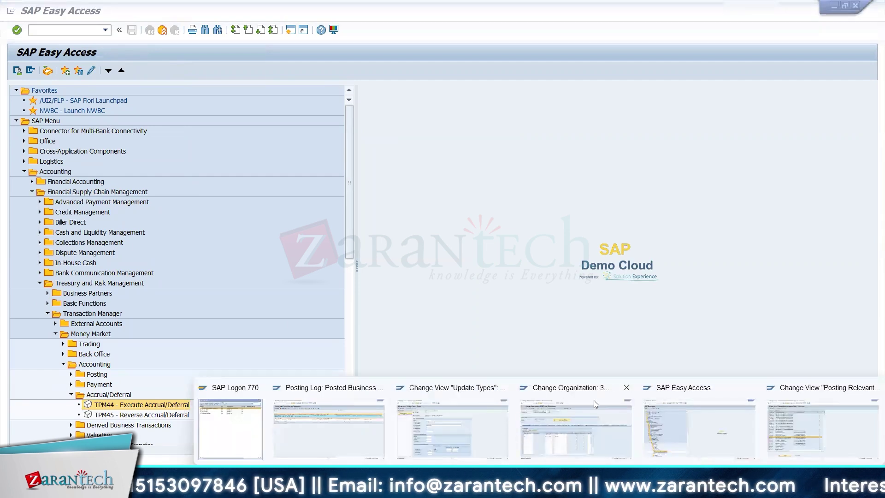
pyautogui.click(625, 388)
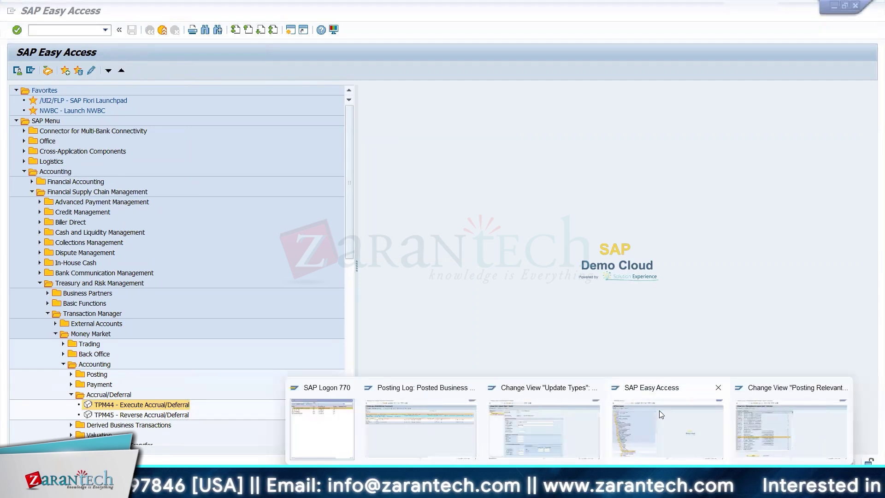
pyautogui.click(594, 387)
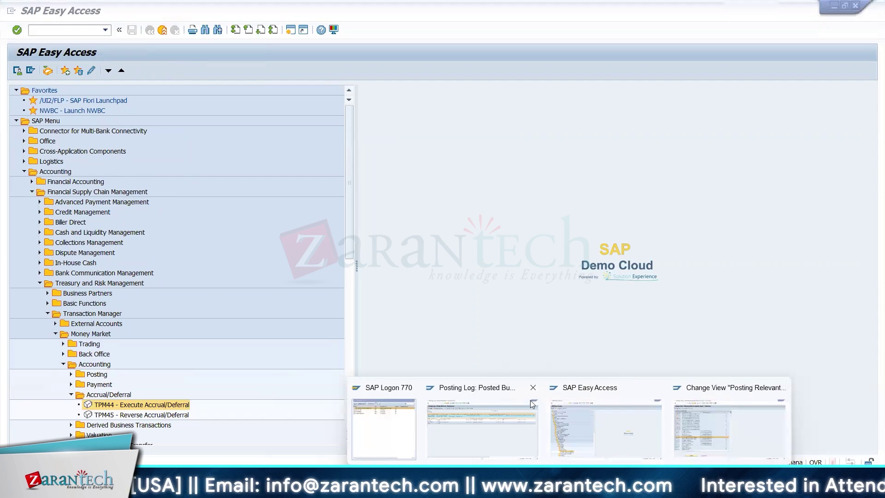
pyautogui.click(533, 387)
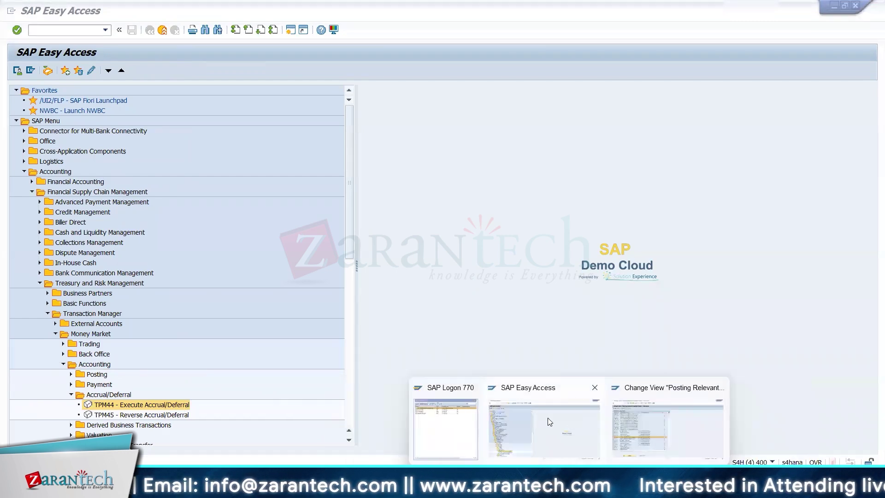
pyautogui.click(547, 418)
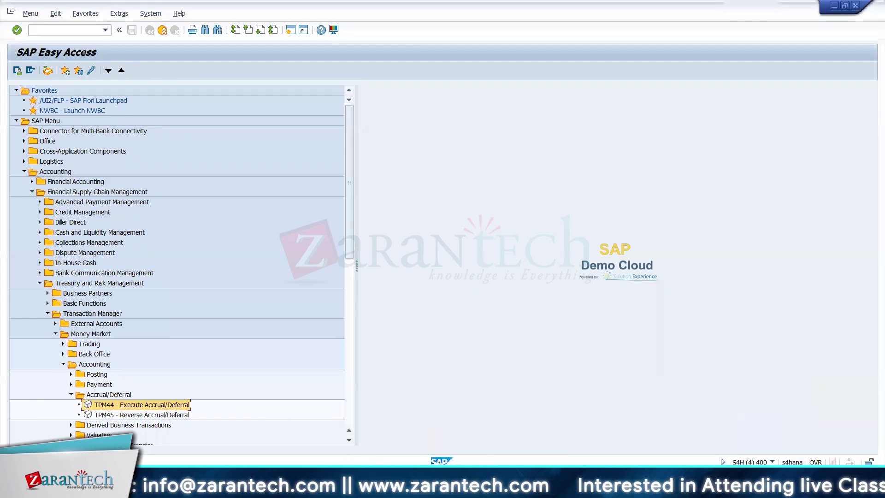
# - Switch to the Posting Relevant Update Types session, leave that view and display the SAP Reference IMG
pyautogui.click(569, 486)
pyautogui.click(628, 437)
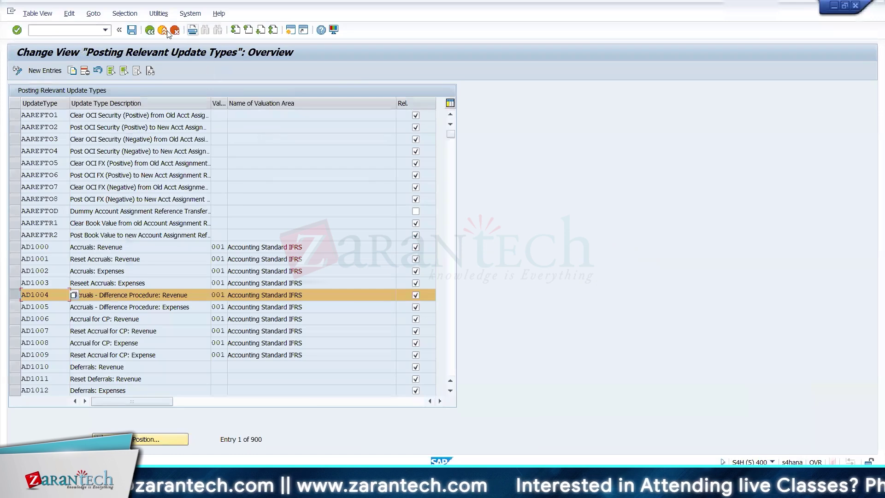
pyautogui.click(151, 31)
pyautogui.click(150, 31)
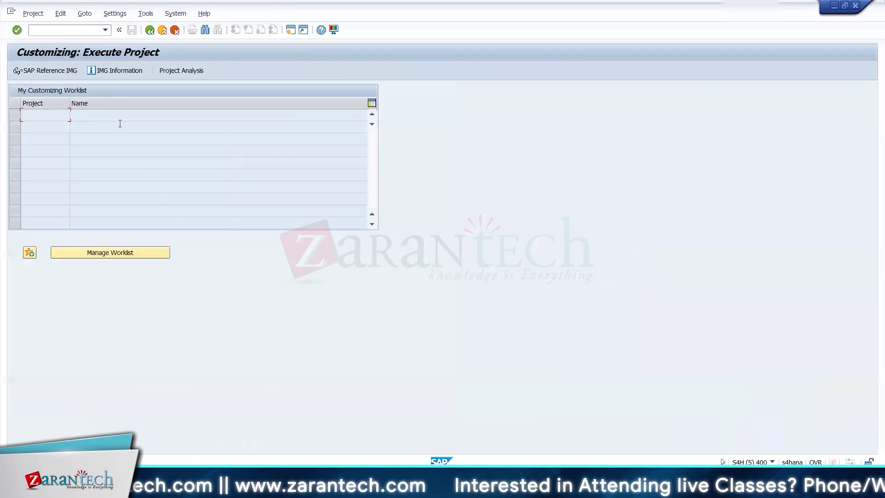
pyautogui.click(60, 74)
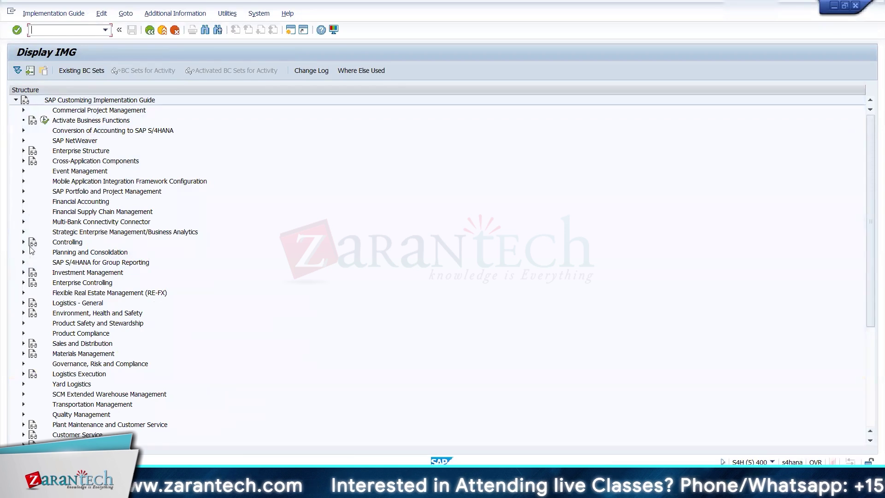
# - Open Define Company Code Additional Data in the Organization general settings of Transaction Manager, under Treasury and Risk Management
pyautogui.click(25, 212)
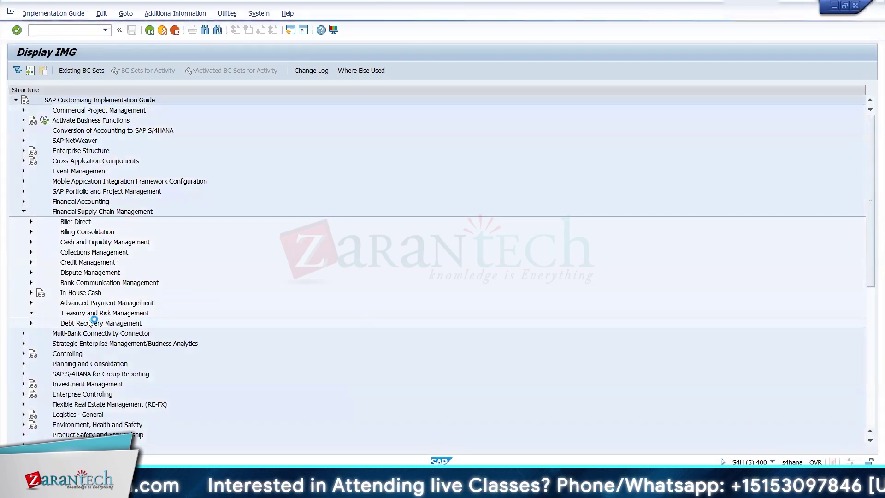
pyautogui.click(31, 313)
pyautogui.click(40, 323)
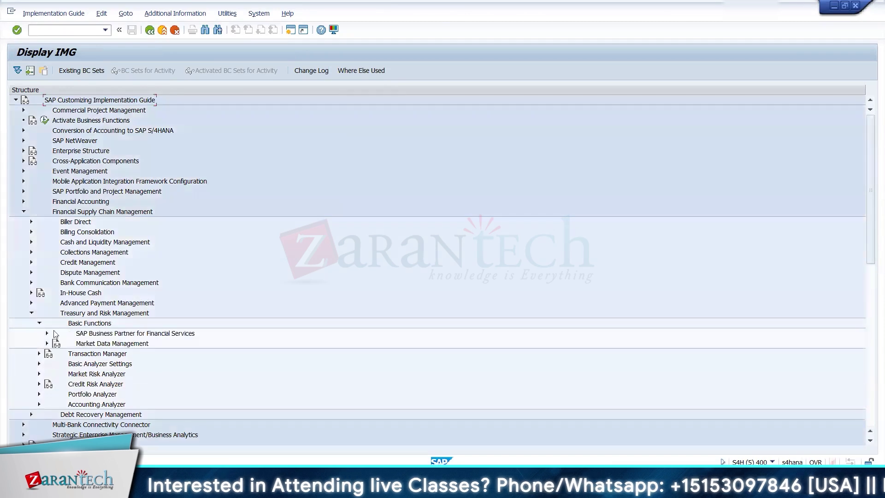
pyautogui.click(39, 323)
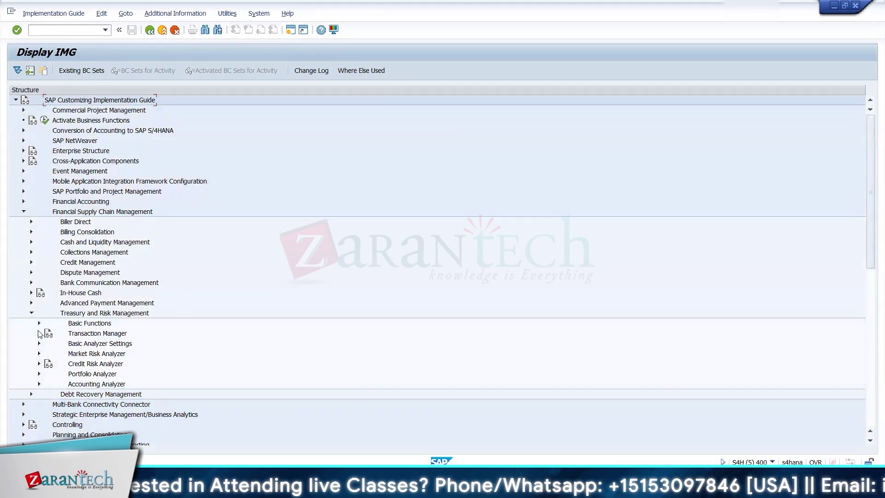
pyautogui.click(40, 333)
pyautogui.click(46, 344)
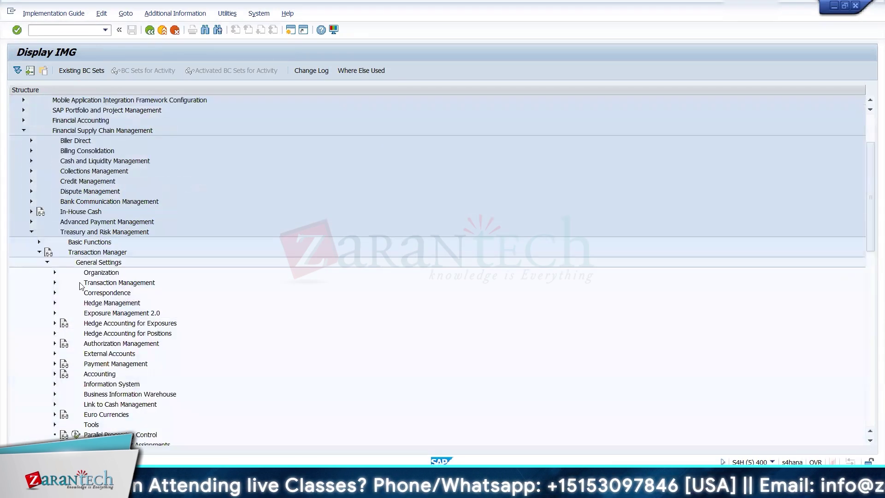
pyautogui.click(55, 272)
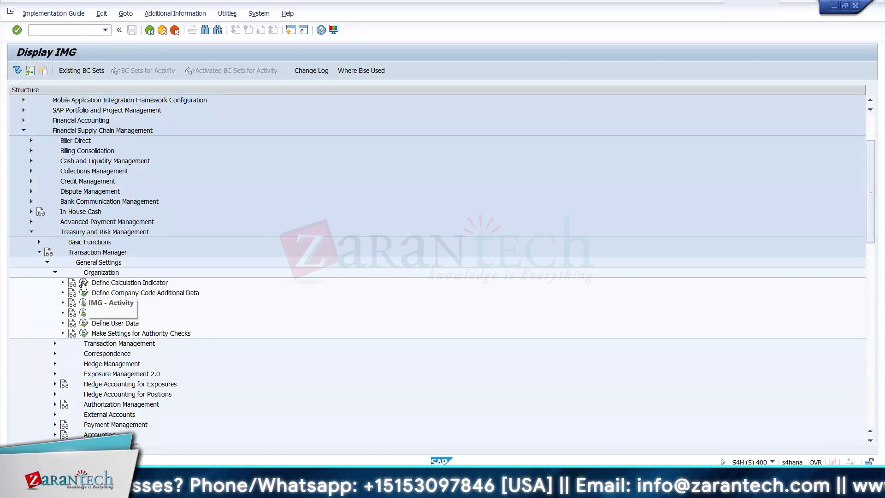
pyautogui.click(84, 293)
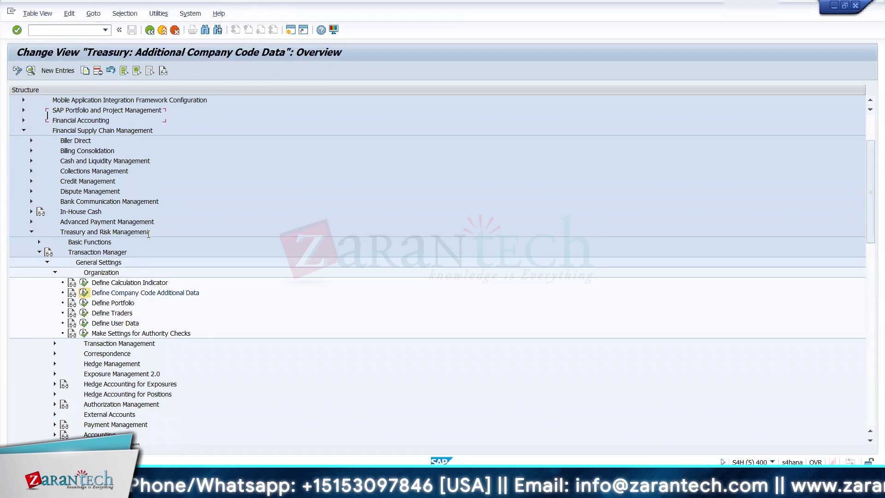
# - Find company code IN10 in the list and open its additional treasury data
pyautogui.click(144, 327)
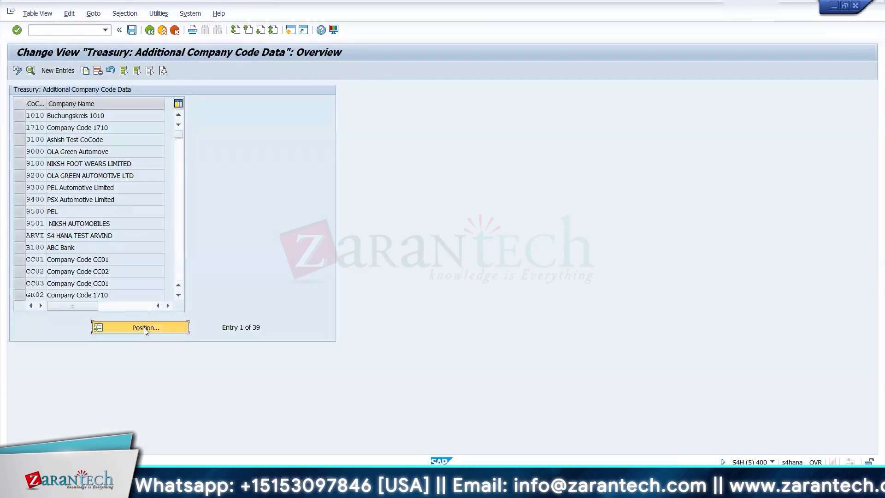
pyautogui.write('in10')
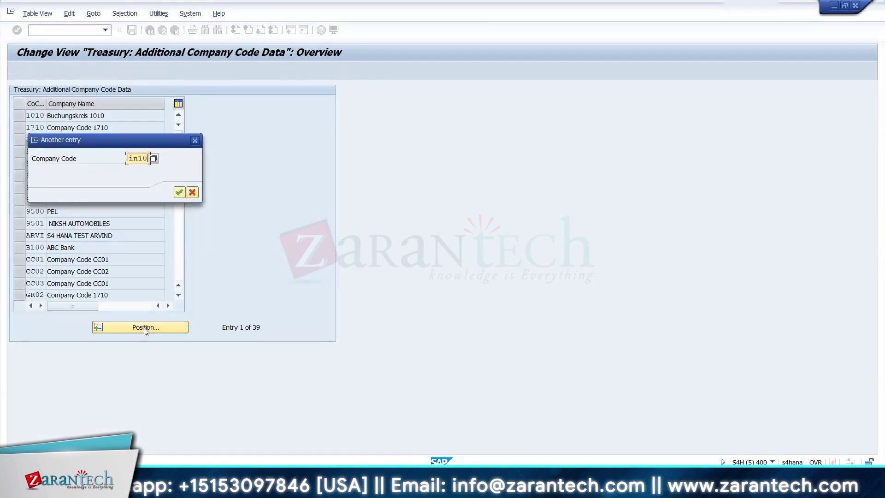
pyautogui.press('Return')
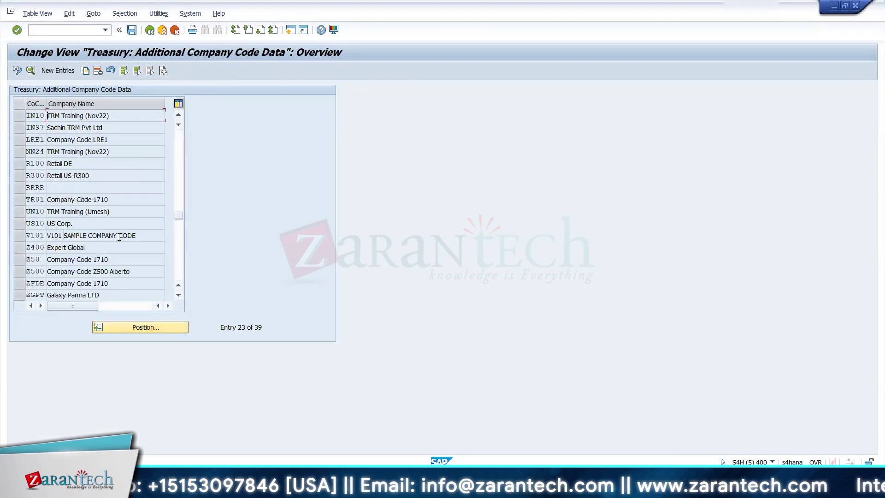
pyautogui.doubleClick(100, 115)
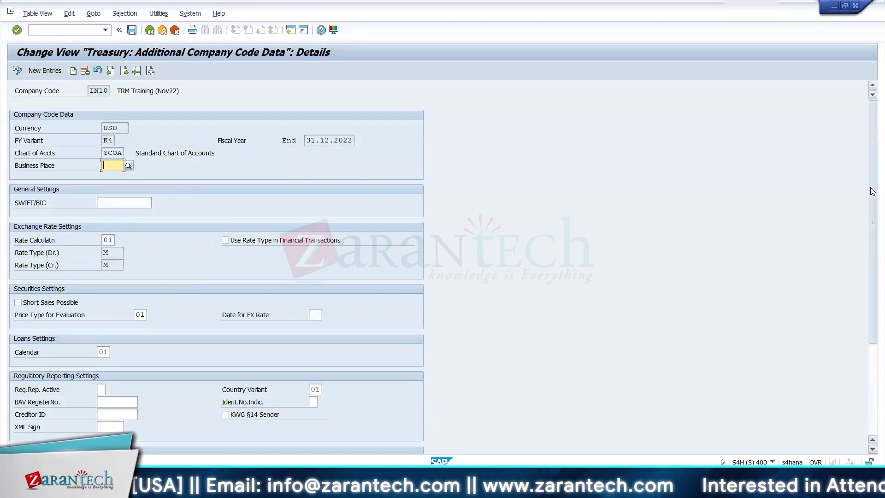
# - Set the variable interest rates' planned record update to "02 Update with interest rates maintained automatically", save to the proposed customizing request and return to the IMG
pyautogui.moveTo(870, 185); pyautogui.dragTo(859, 328)
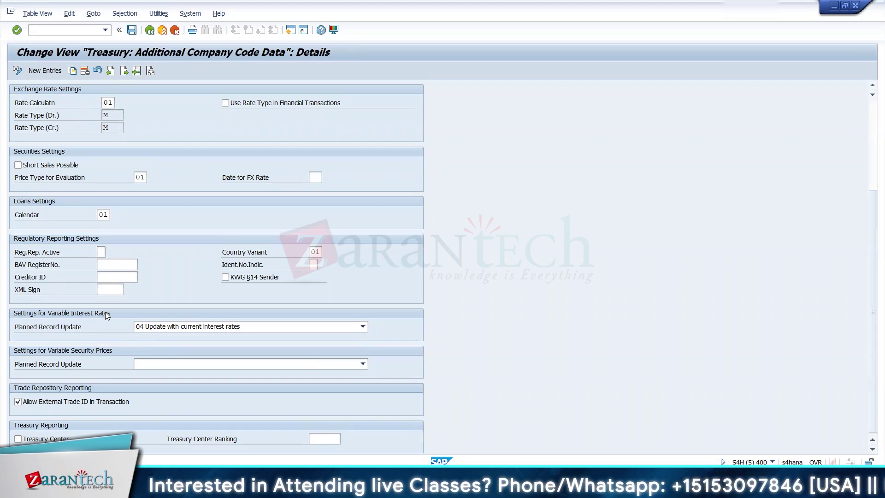
pyautogui.click(158, 329)
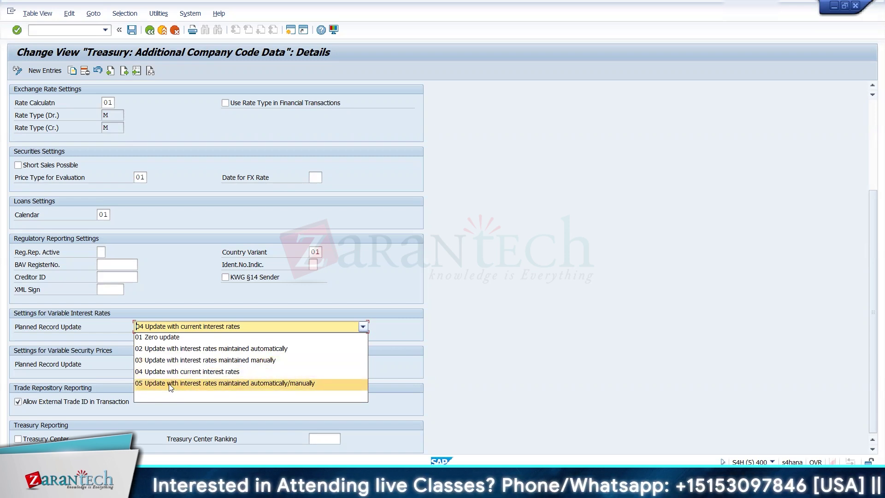
pyautogui.click(177, 353)
pyautogui.press('Return')
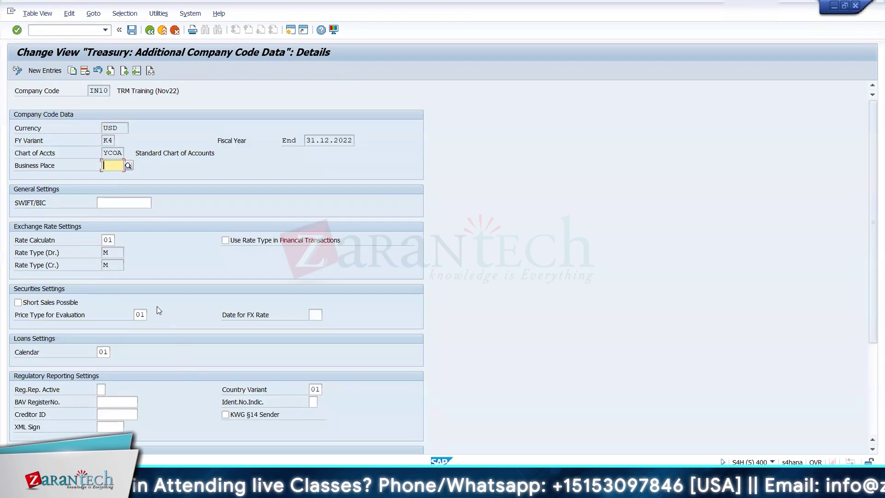
pyautogui.click(132, 29)
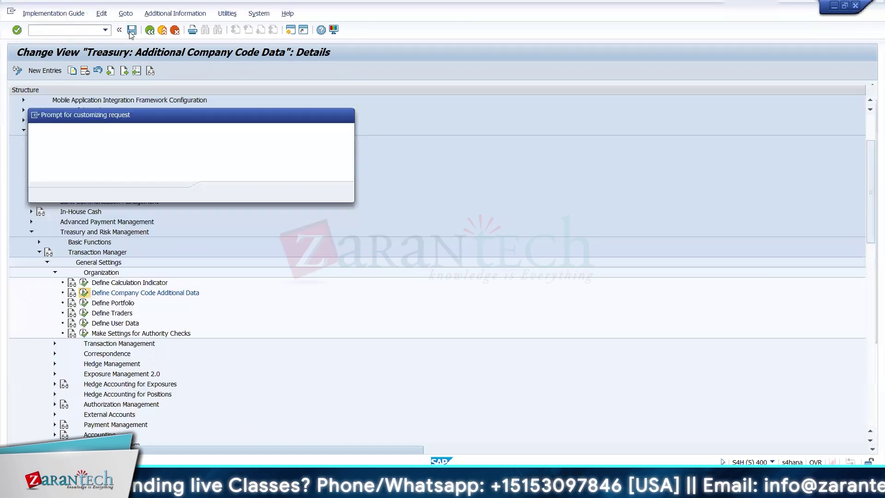
pyautogui.click(218, 193)
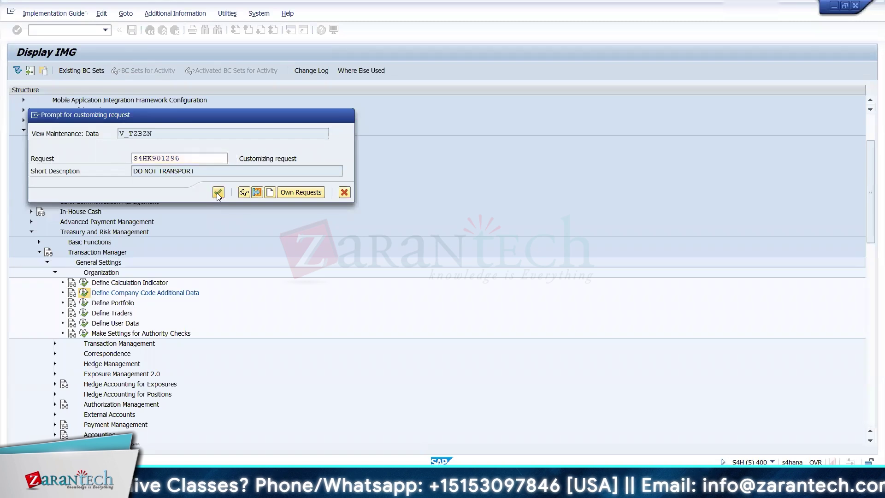
pyautogui.click(149, 30)
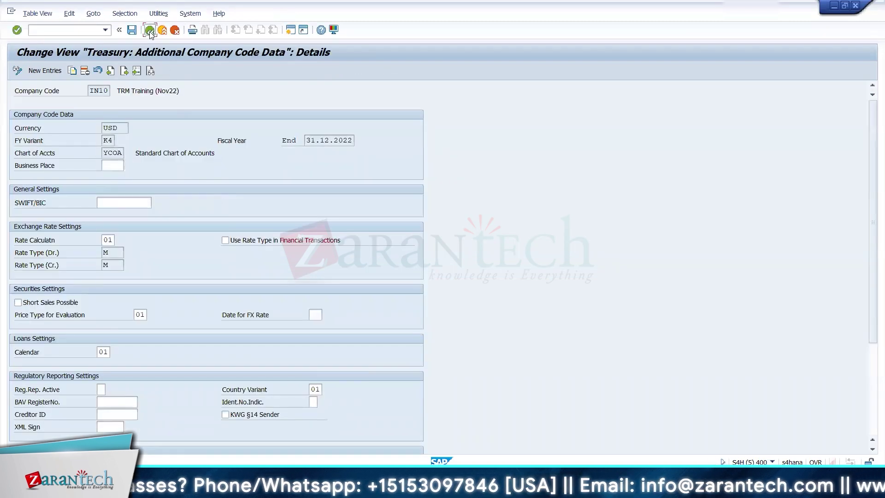
pyautogui.click(150, 31)
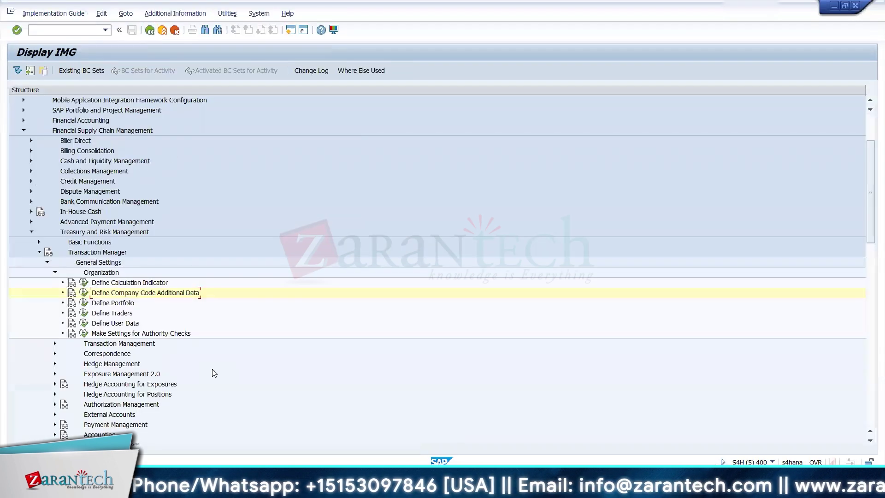
# - Open Check Reference Interest Rates in the market data master data under Basic Functions and select the first reference, AEDD07MDEP
pyautogui.click(105, 368)
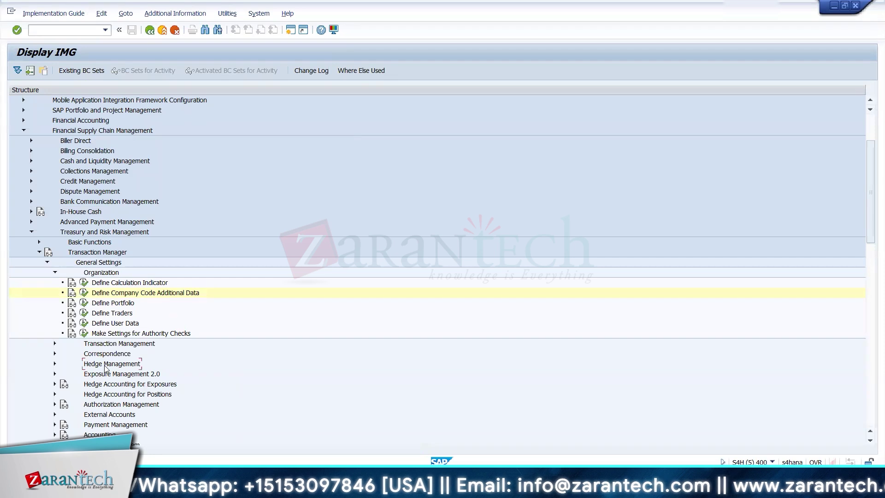
pyautogui.scroll(-3, 105, 368)
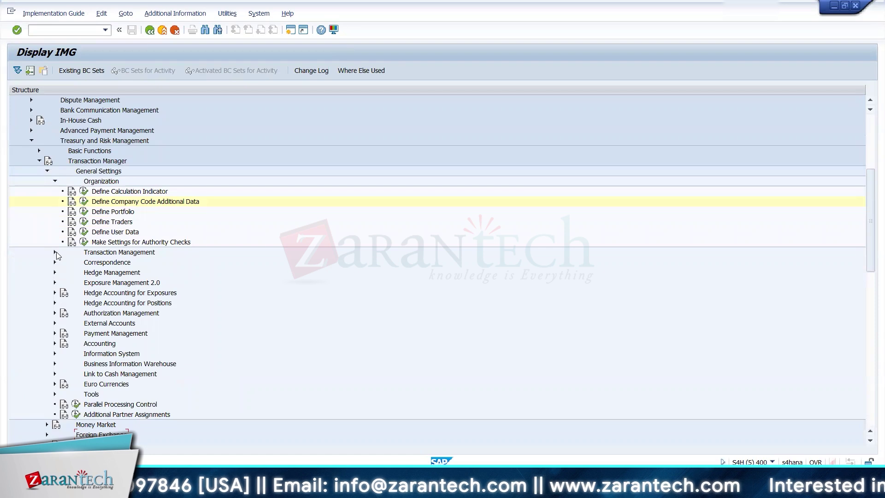
pyautogui.click(39, 151)
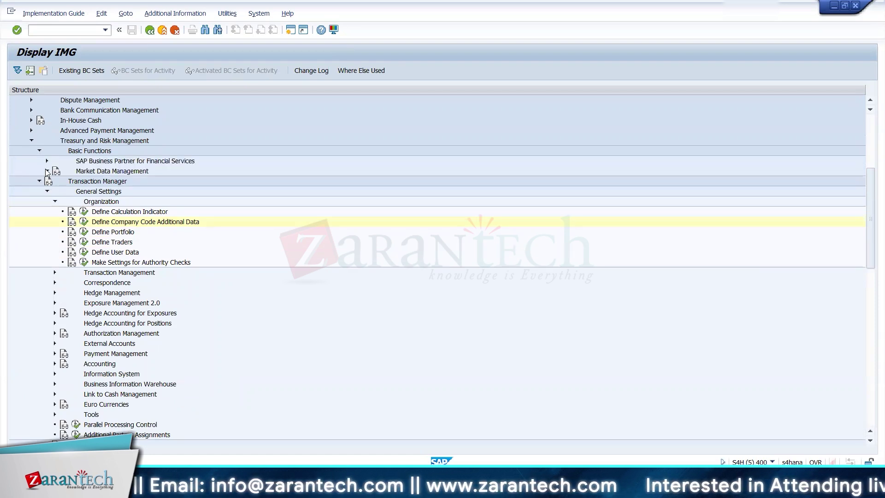
pyautogui.click(47, 171)
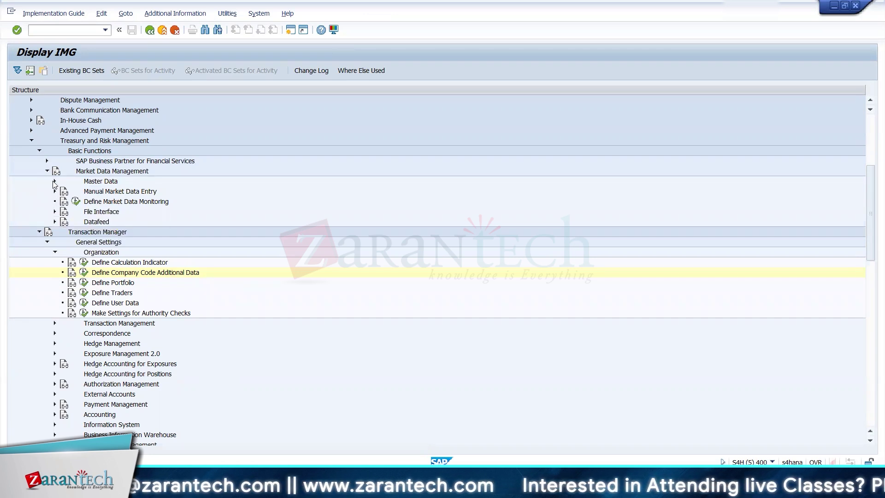
pyautogui.click(54, 181)
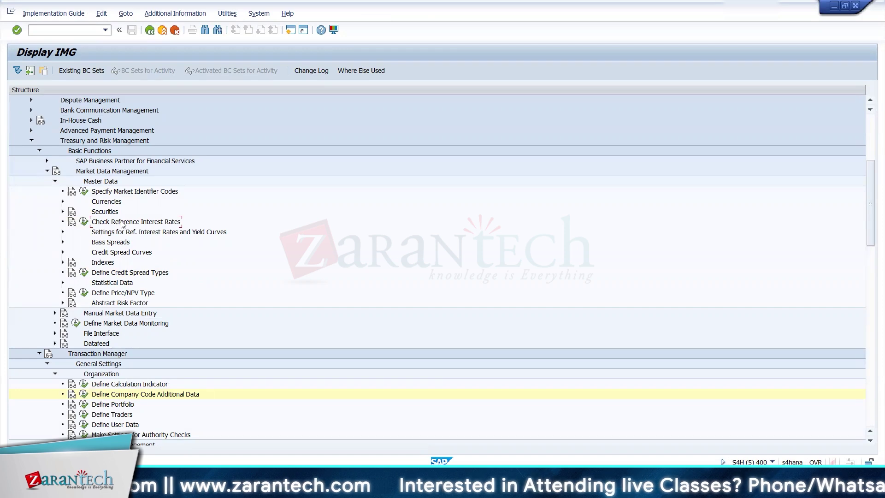
pyautogui.click(83, 222)
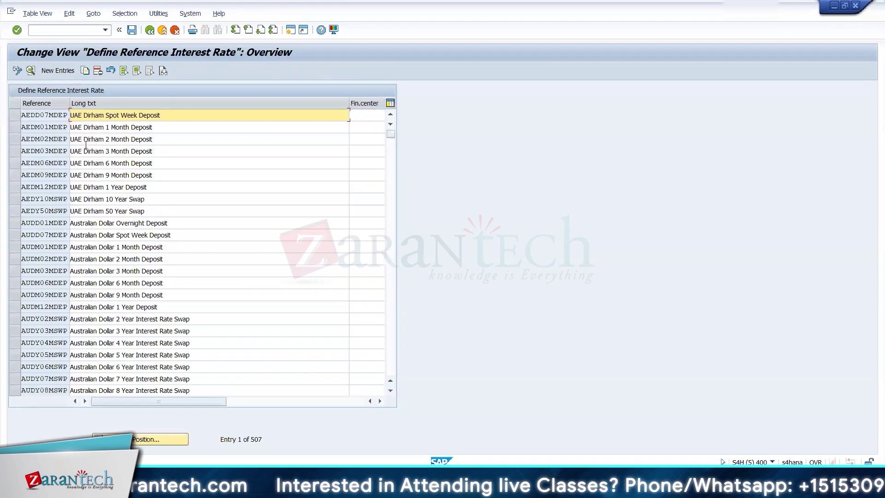
pyautogui.click(45, 114)
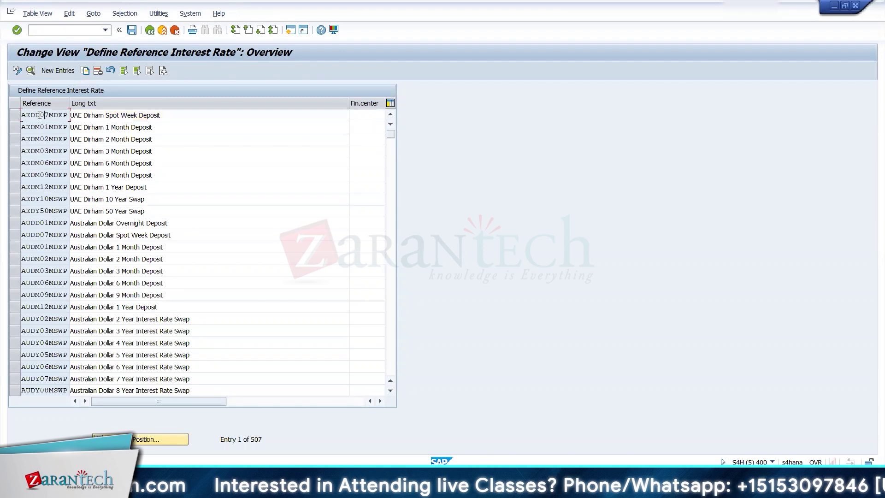
# - Review the details of reference interest rate AEDD07MDEP and return to the overview
pyautogui.click(15, 117)
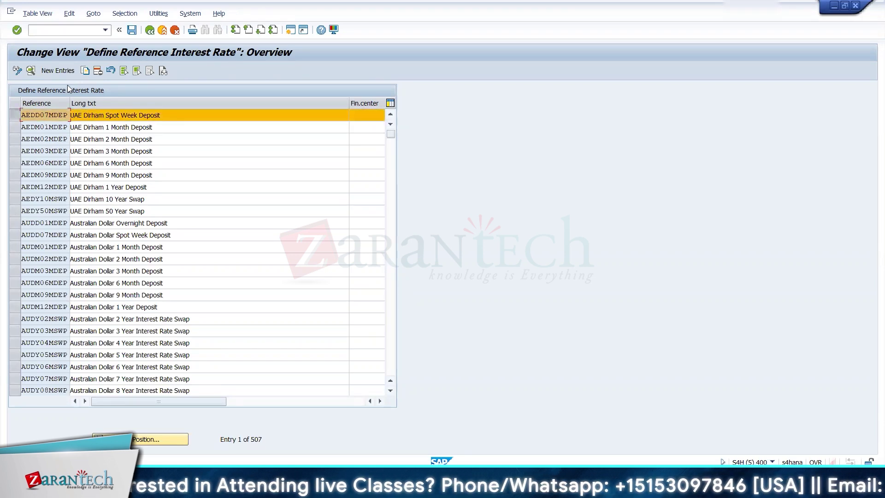
pyautogui.click(30, 70)
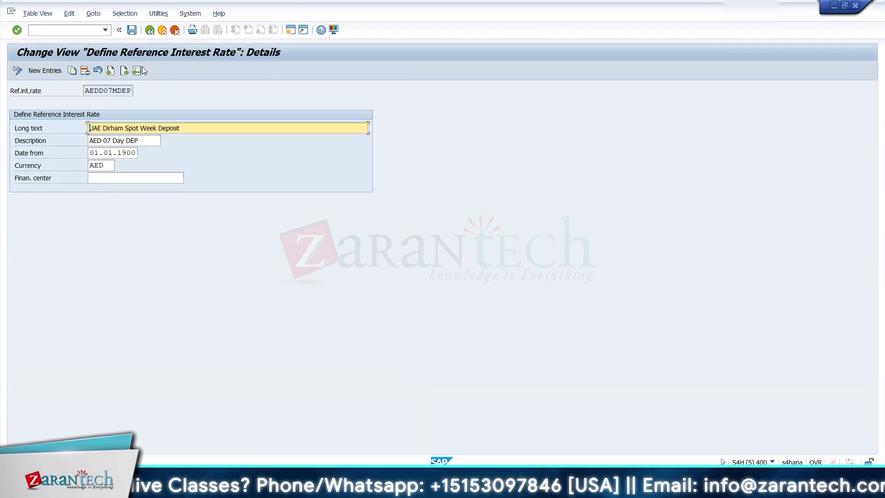
pyautogui.click(150, 30)
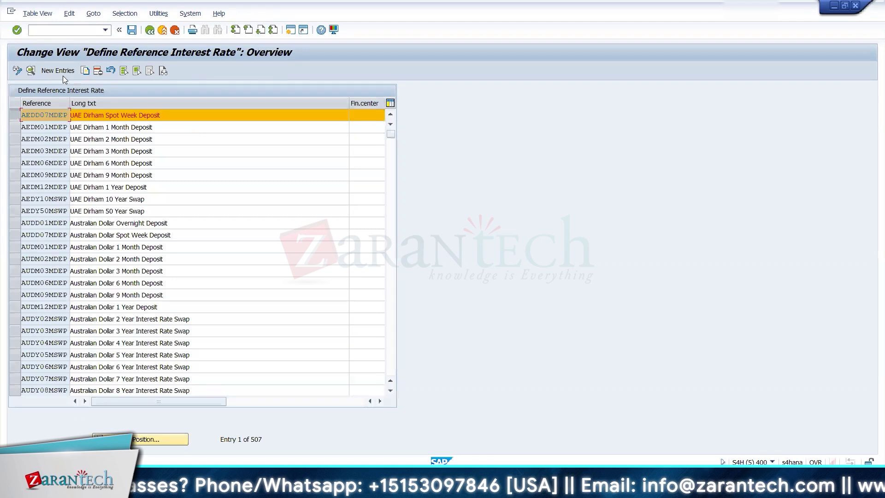
# - Copy reference AEDD07MDEP as CITIBANK and set its long text to "CITIBANK Reference Interest Rate"
pyautogui.click(85, 71)
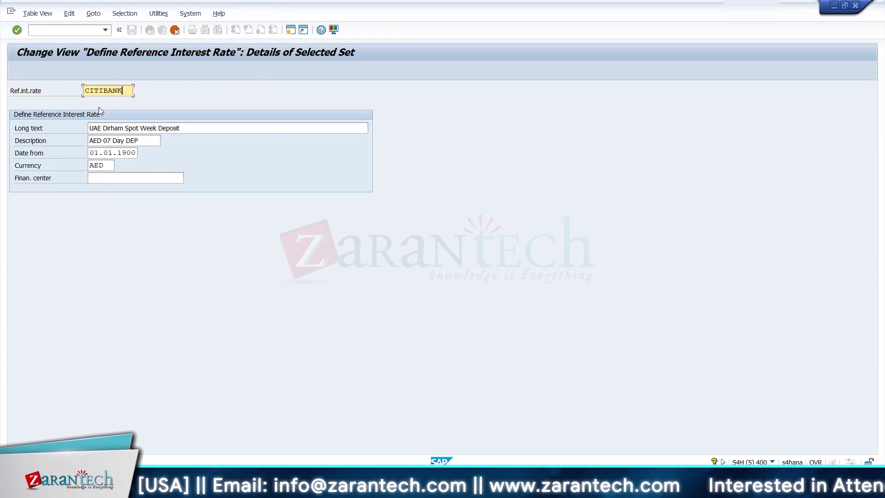
pyautogui.press('Tab')
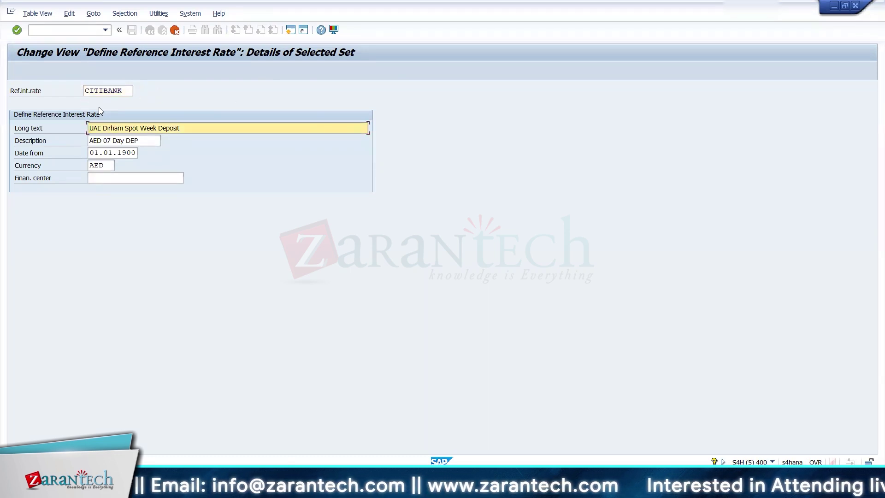
pyautogui.write('CI')
pyautogui.write('TIBANK')
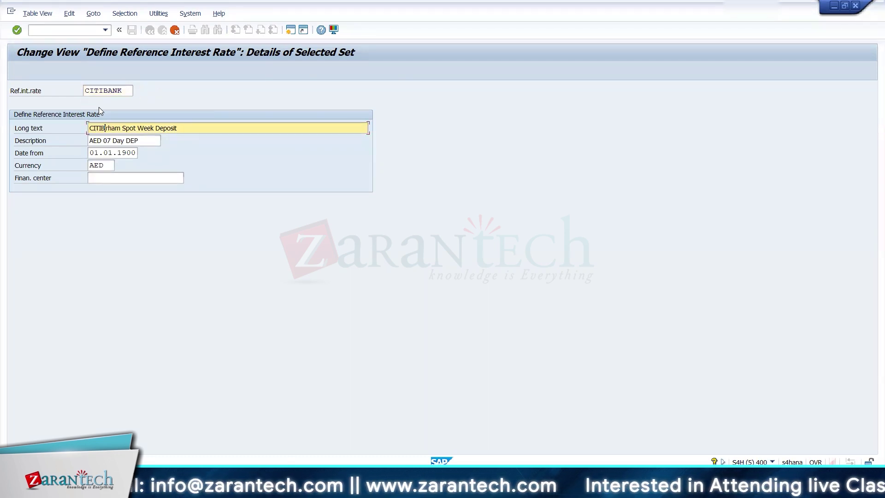
pyautogui.press('Delete')
pyautogui.press('Delete')
pyautogui.press('Delete')
pyautogui.press('Delete')
pyautogui.press('Delete')
pyautogui.press('Delete')
pyautogui.press('Delete')
pyautogui.press('Delete')
pyautogui.press('Delete')
pyautogui.press('Delete')
pyautogui.press('Delete')
pyautogui.press('Delete')
pyautogui.press('Delete')
pyautogui.press('Delete')
pyautogui.press('Delete')
pyautogui.press('Delete')
pyautogui.press('Delete')
pyautogui.press('Delete')
pyautogui.press('Delete')
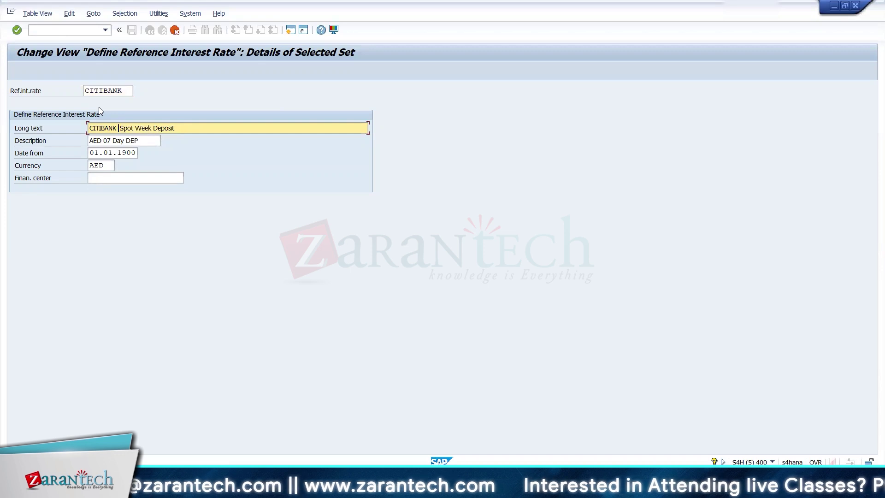
pyautogui.write('Re')
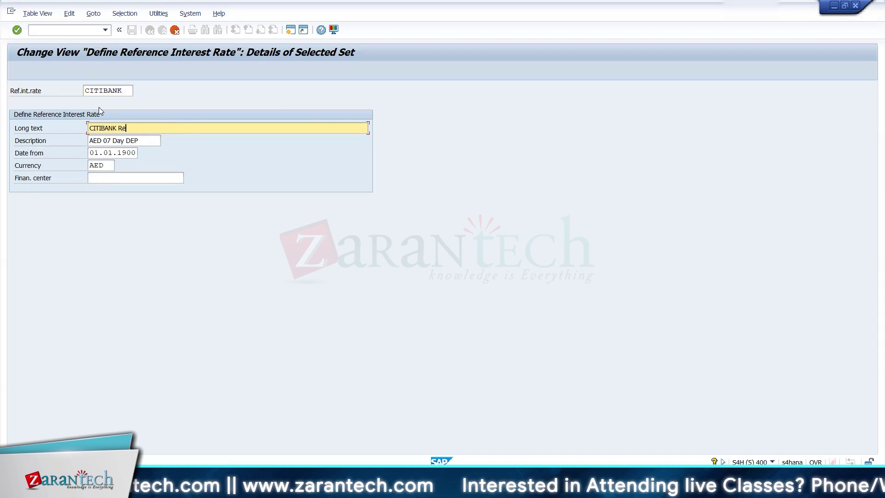
pyautogui.write('ference Int')
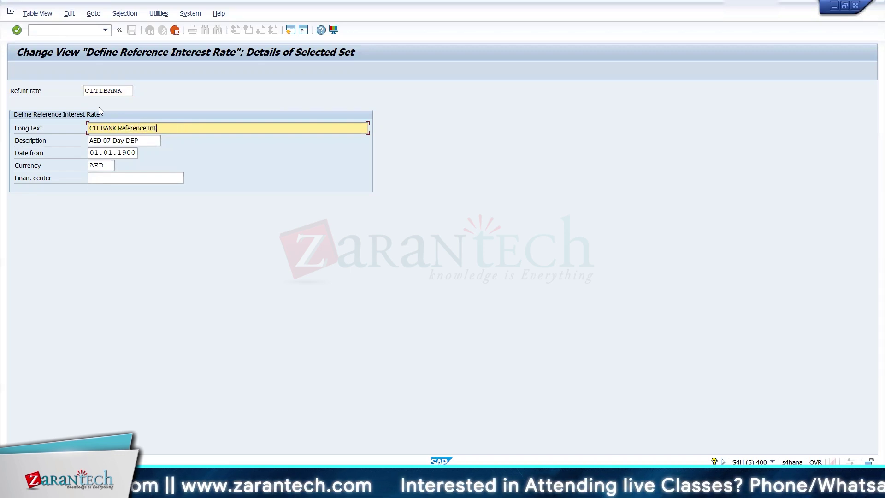
pyautogui.write('erest Rate')
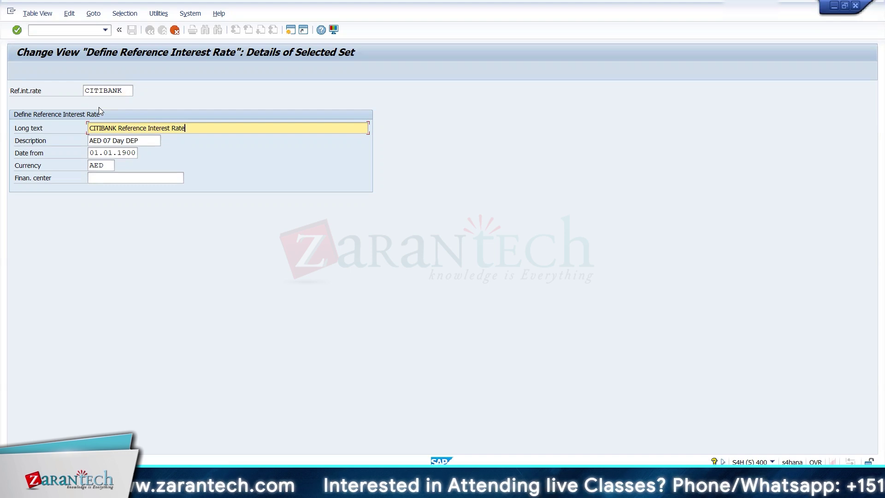
# - Replace the copied reference's description with "CITI BANK REF I"
pyautogui.press('Tab')
pyautogui.write('CI')
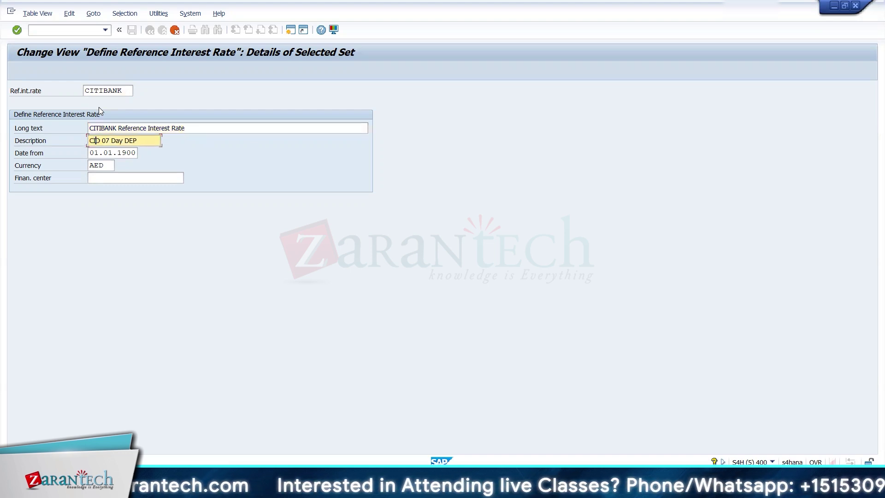
pyautogui.write('TI BANK')
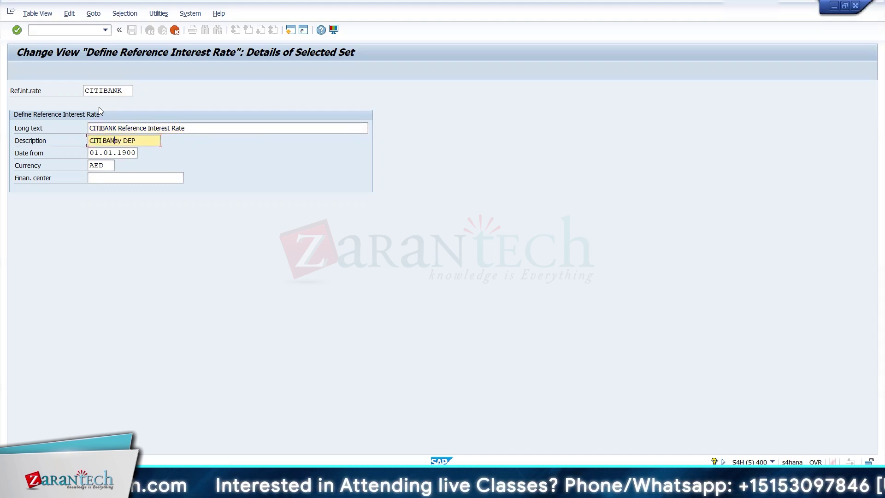
pyautogui.press('Delete')
pyautogui.press('Delete')
pyautogui.press('Delete')
pyautogui.press('Delete')
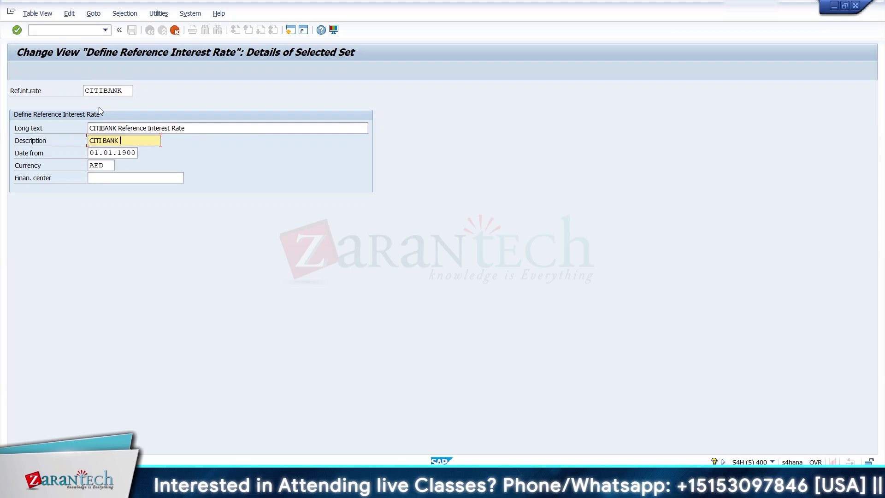
pyautogui.write('REF I')
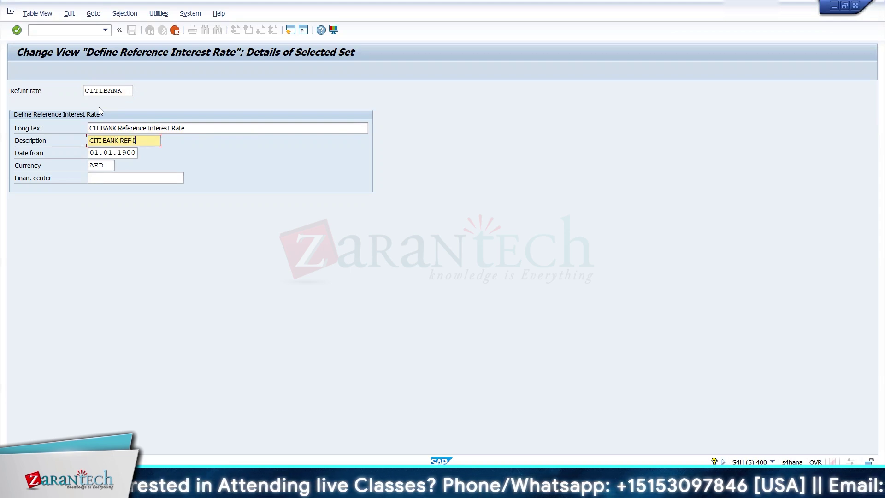
pyautogui.press('BackSpace')
pyautogui.press('BackSpace')
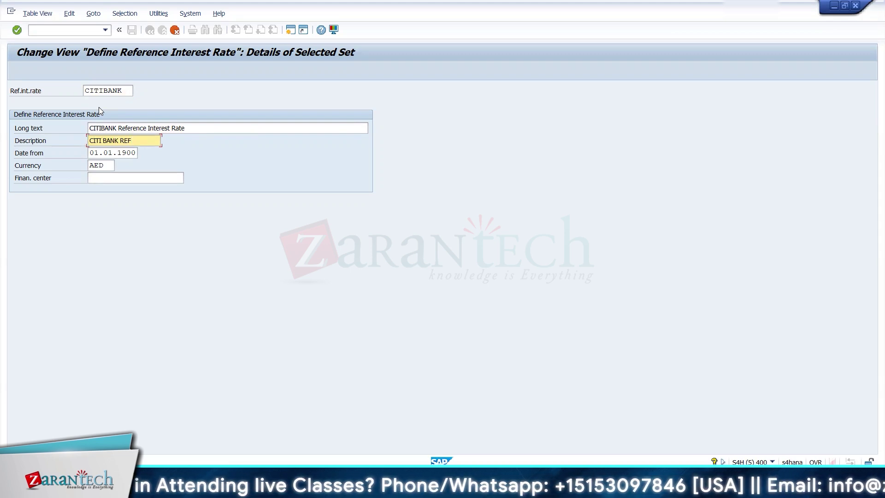
pyautogui.write('I')
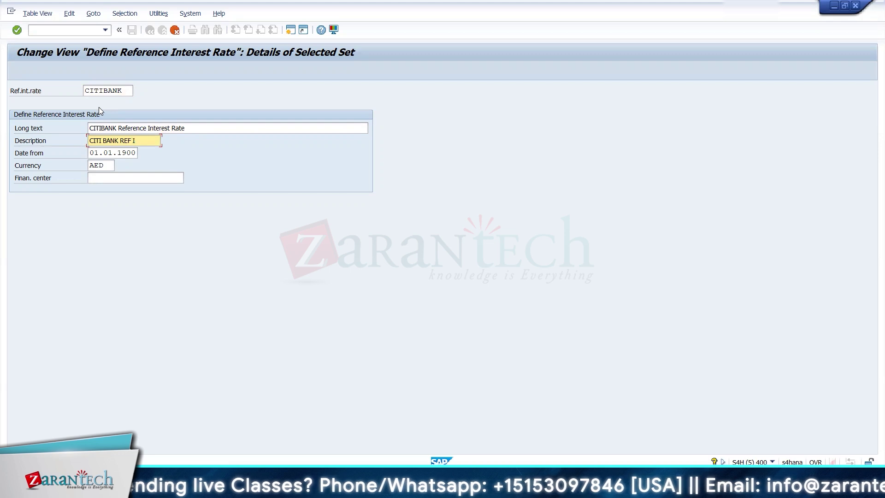
# - Set the CITIBANK reference's start date to 01.01.2021 and currency to USD, and confirm the copy
pyautogui.click(124, 154)
pyautogui.write('202')
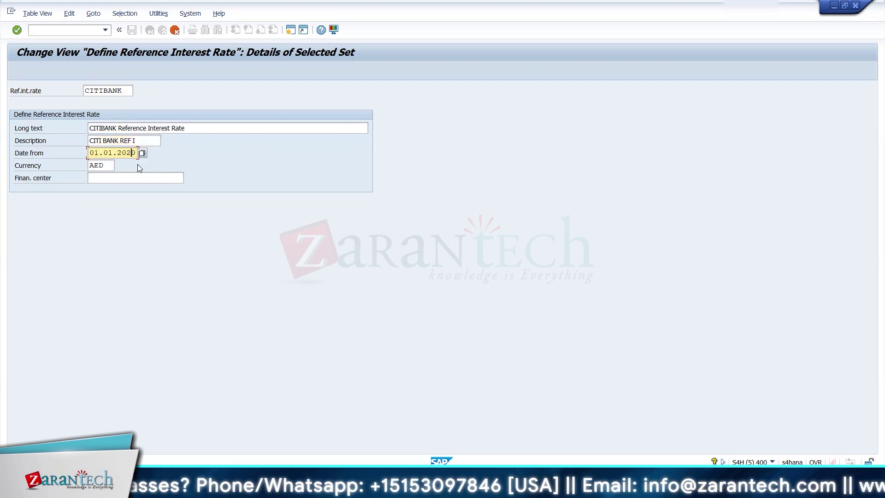
pyautogui.write('1')
pyautogui.press('Tab')
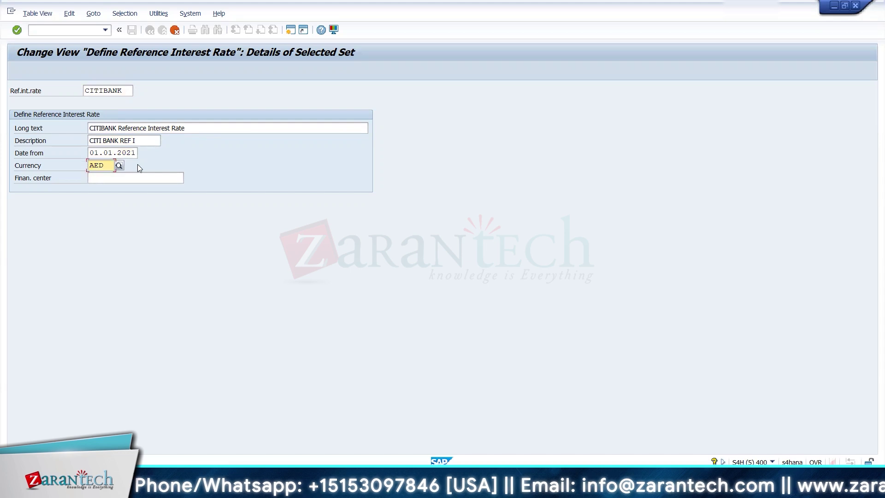
pyautogui.write('U')
pyautogui.press('BackSpace')
pyautogui.press('BackSpace')
pyautogui.press('BackSpace')
pyautogui.press('BackSpace')
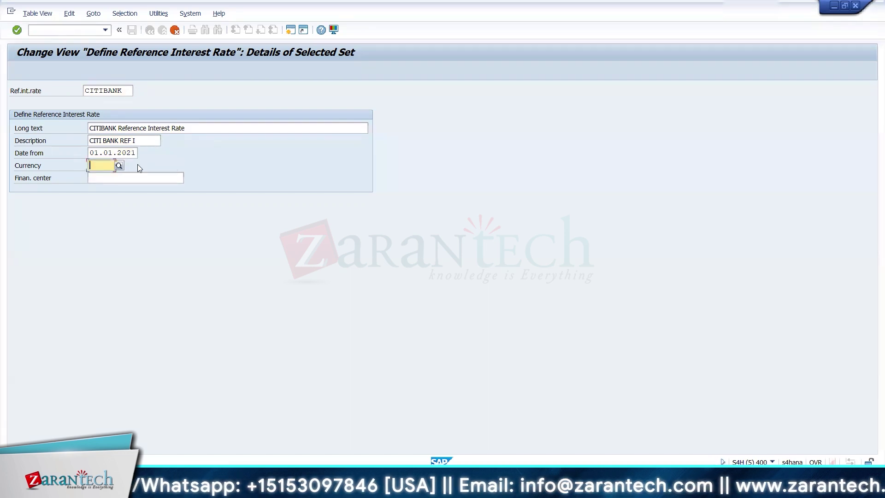
pyautogui.write('USD')
pyautogui.press('Return')
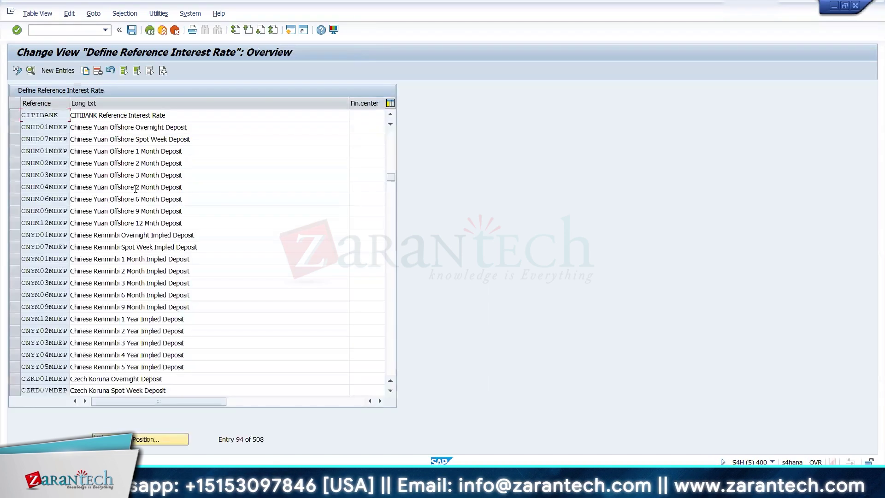
# - Save the CITIBANK reference interest rate to the proposed customizing request and return to the IMG
pyautogui.click(14, 115)
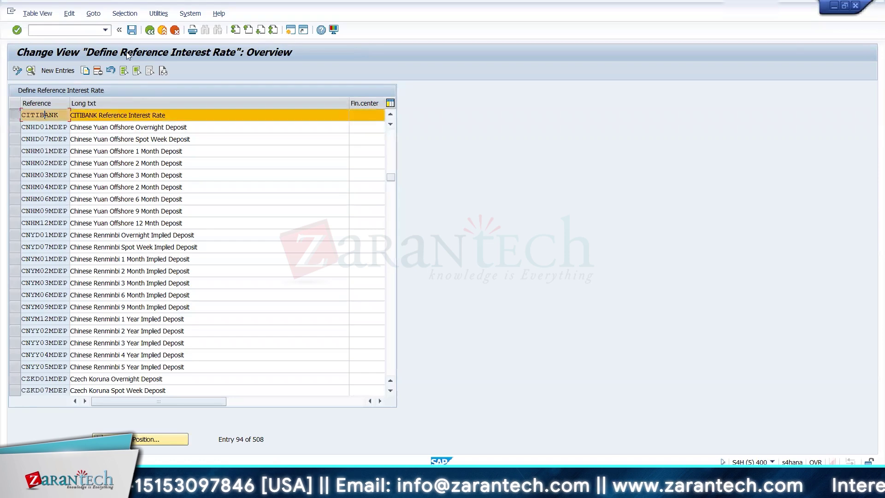
pyautogui.click(131, 31)
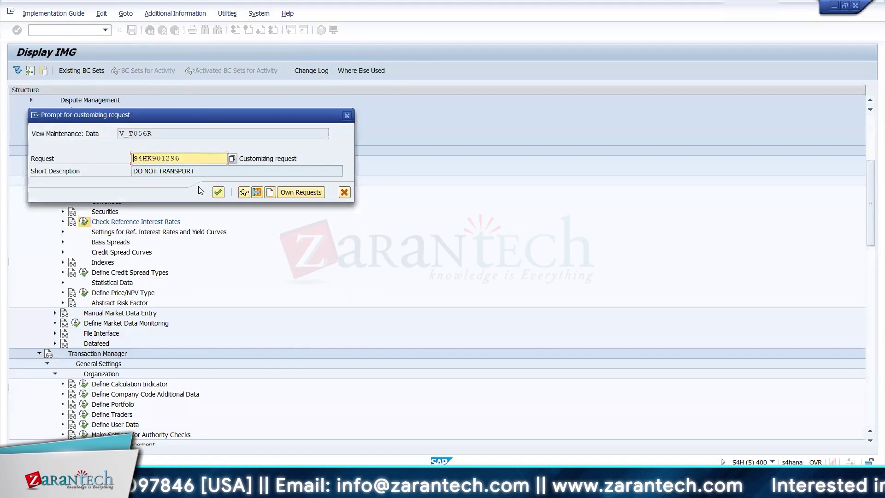
pyautogui.click(215, 193)
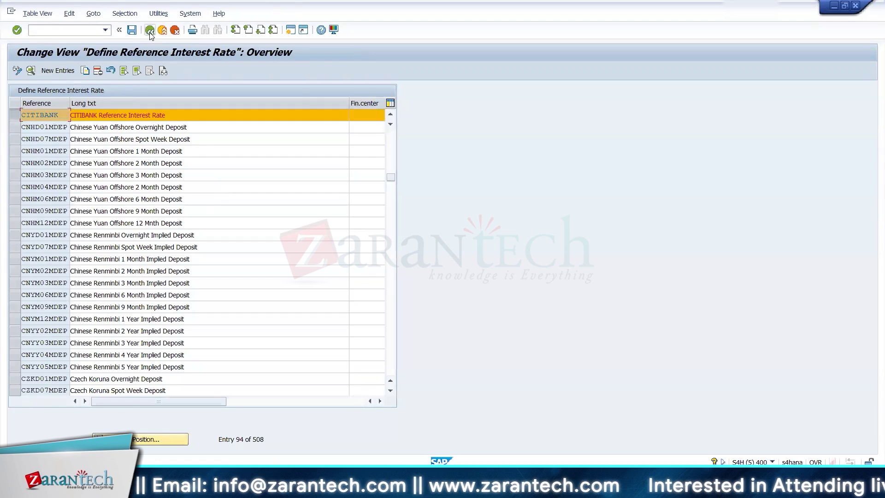
pyautogui.click(150, 30)
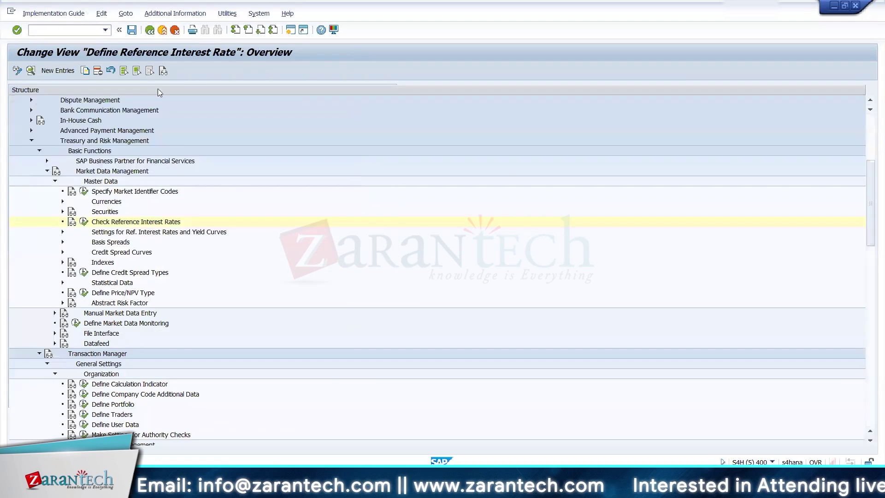
# - Review Define Reference Interest Rates under Settings for Ref. Interest Rates and Yield Curves, and return to the IMG
pyautogui.click(63, 232)
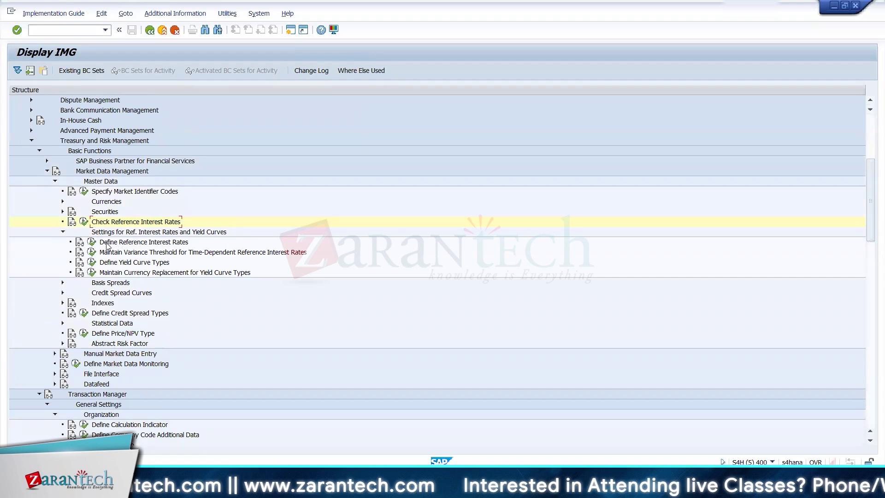
pyautogui.click(92, 242)
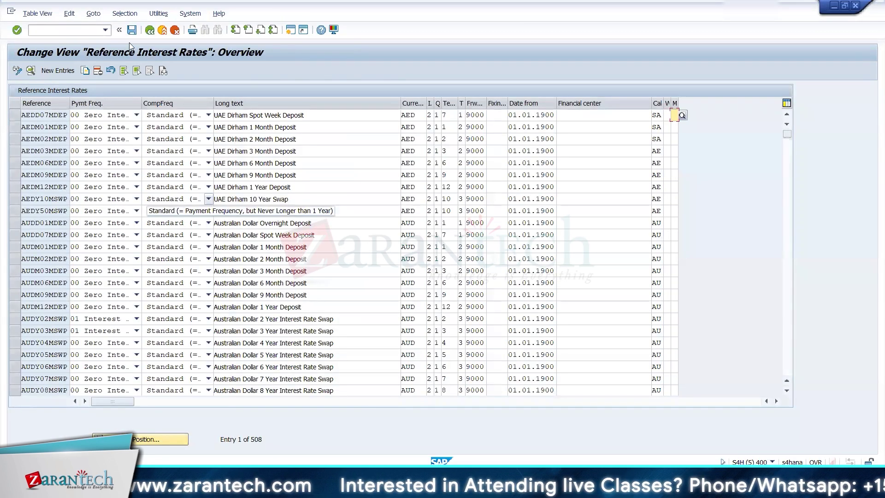
pyautogui.click(149, 30)
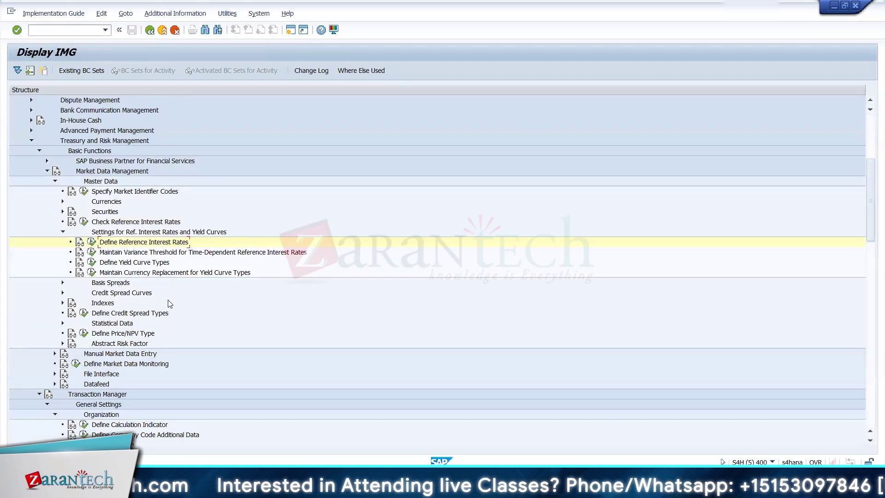
# - Start a new session and expand Accounting, Financial Supply Chain Management, Treasury and Risk Management down to Transaction Manager
pyautogui.click(290, 31)
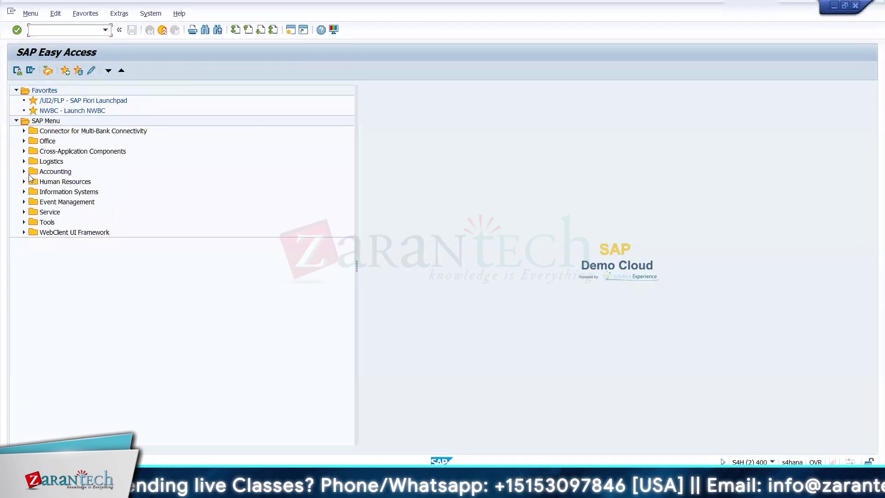
pyautogui.click(24, 172)
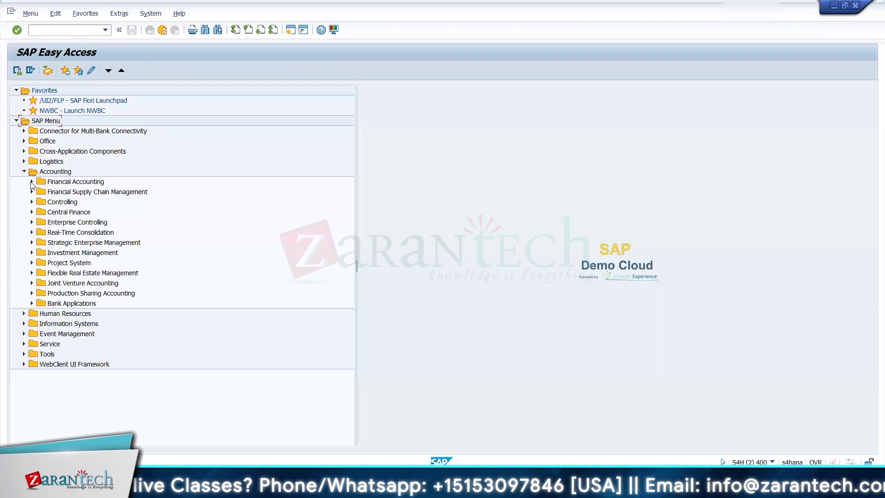
pyautogui.click(32, 182)
pyautogui.click(32, 183)
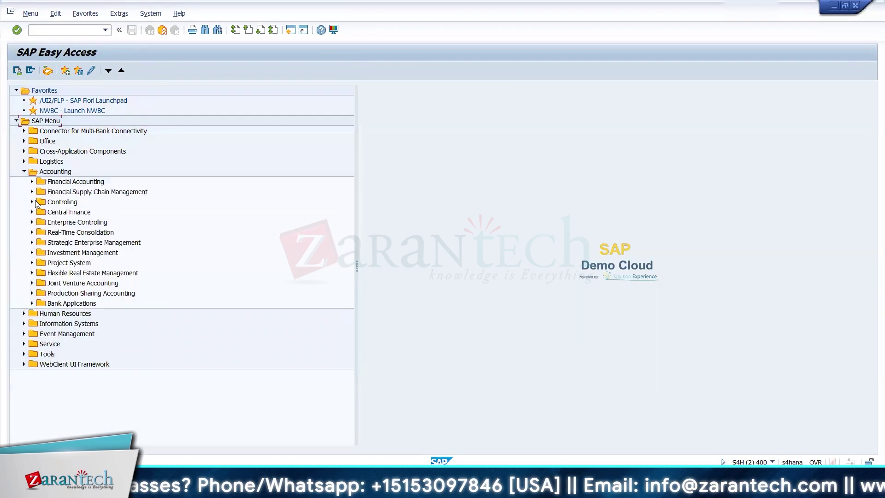
pyautogui.click(32, 192)
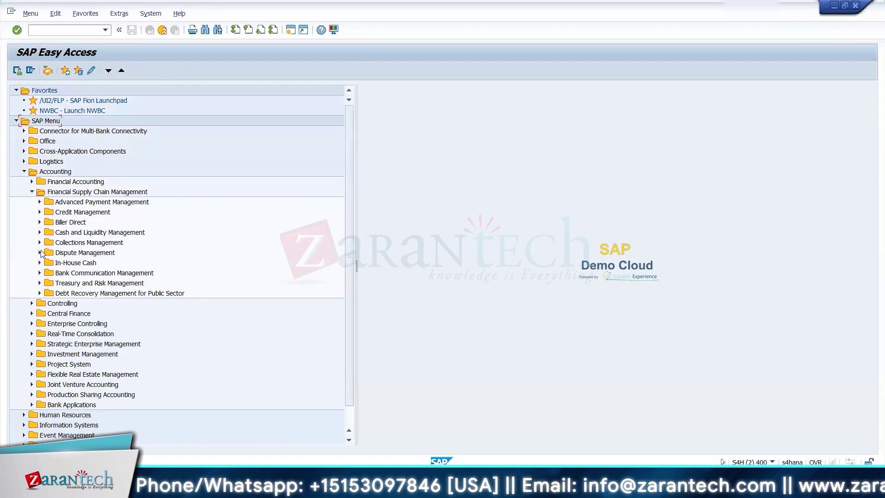
pyautogui.click(39, 283)
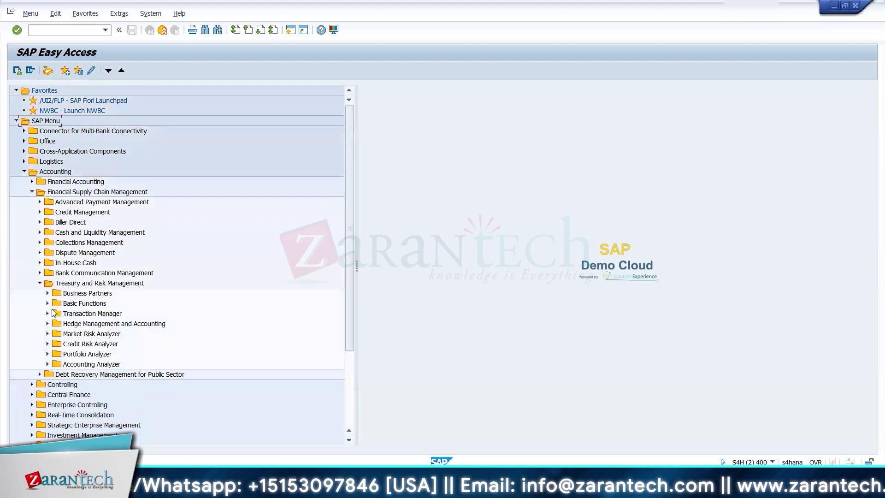
pyautogui.click(47, 314)
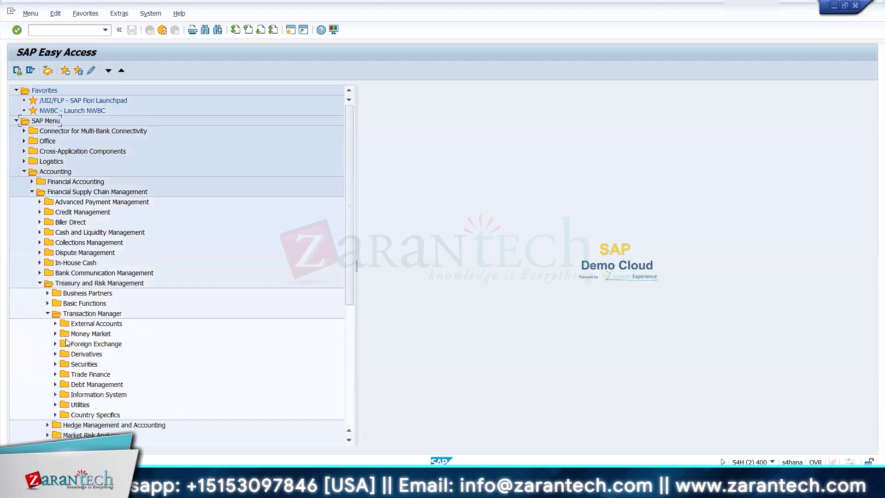
# - Expand the Money Market folder of Transaction Manager down to Market Data under Environment
pyautogui.click(55, 334)
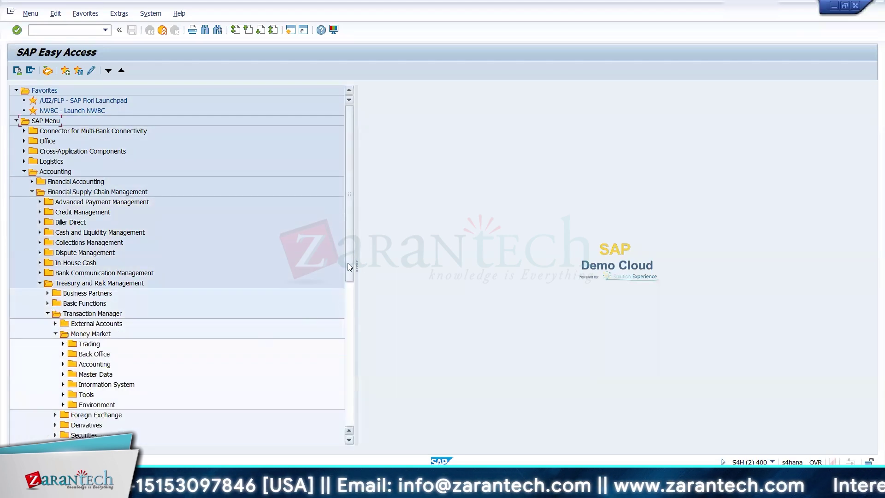
pyautogui.scroll(-5, 341, 302)
pyautogui.click(63, 262)
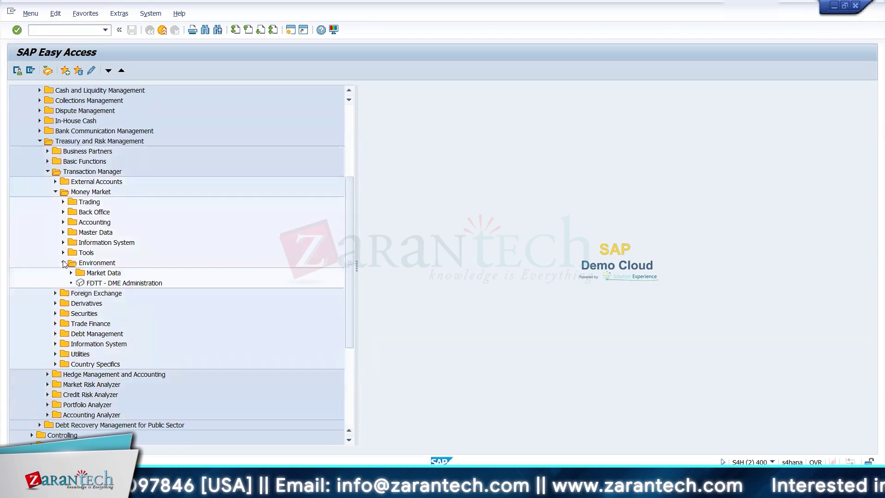
pyautogui.click(71, 273)
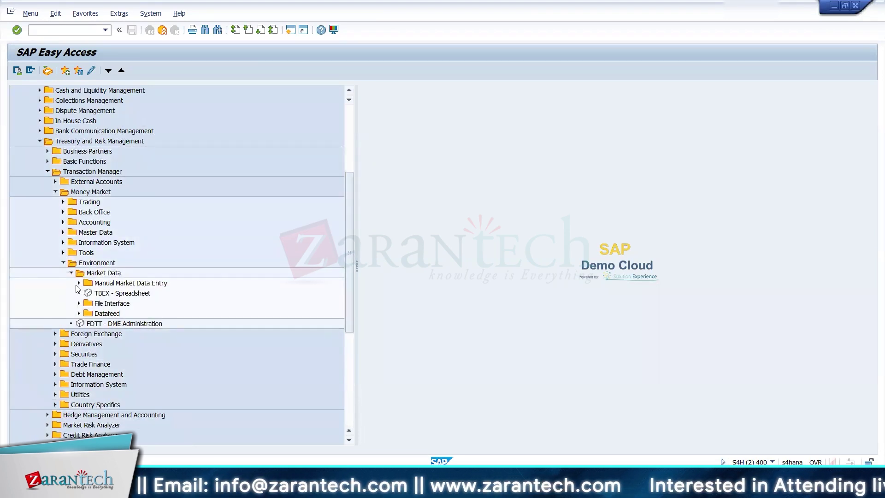
# - Open OB83 - Enter Reference Interest Rates from Manual Market Data Entry under the Money Market environment's market data
pyautogui.click(78, 283)
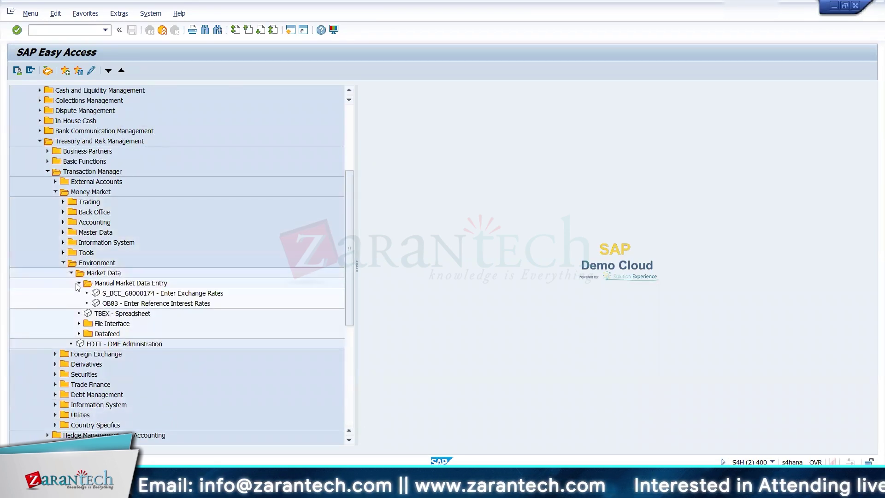
pyautogui.click(106, 305)
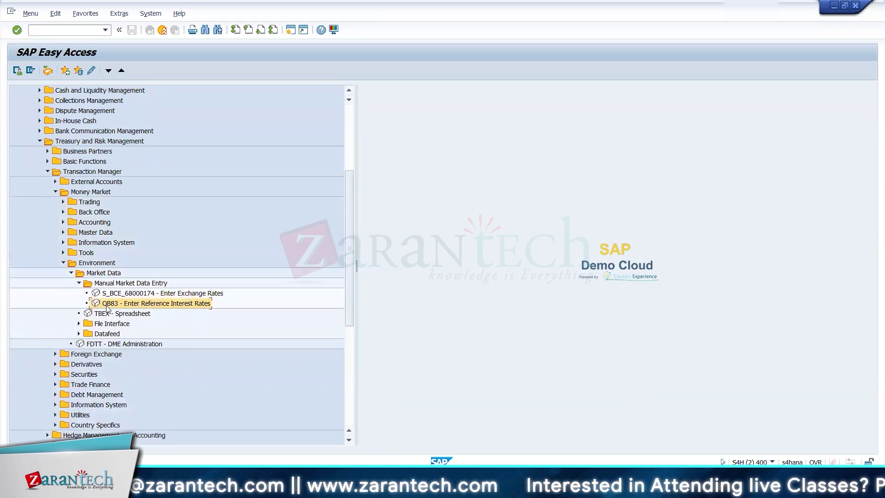
pyautogui.doubleClick(106, 304)
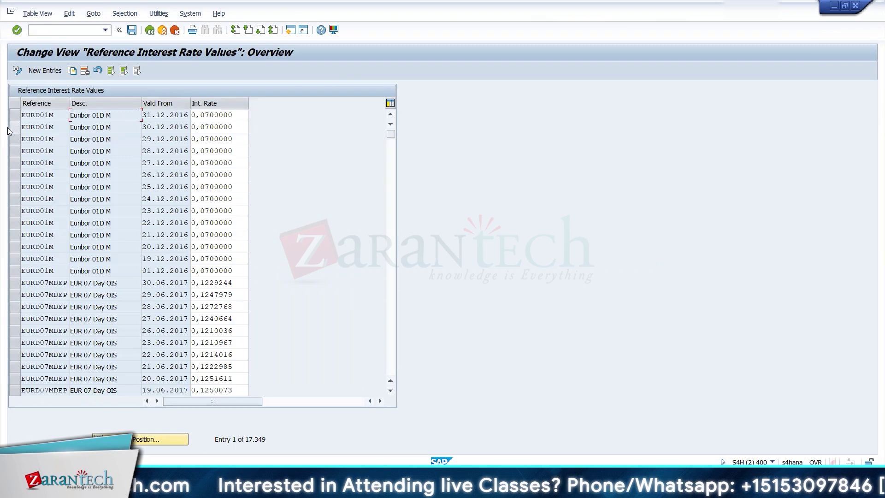
# - Copy the EURD01M entry valid from 31.12.2016 and find its new reference, CITIBANK, by searching for CITI*
pyautogui.click(14, 114)
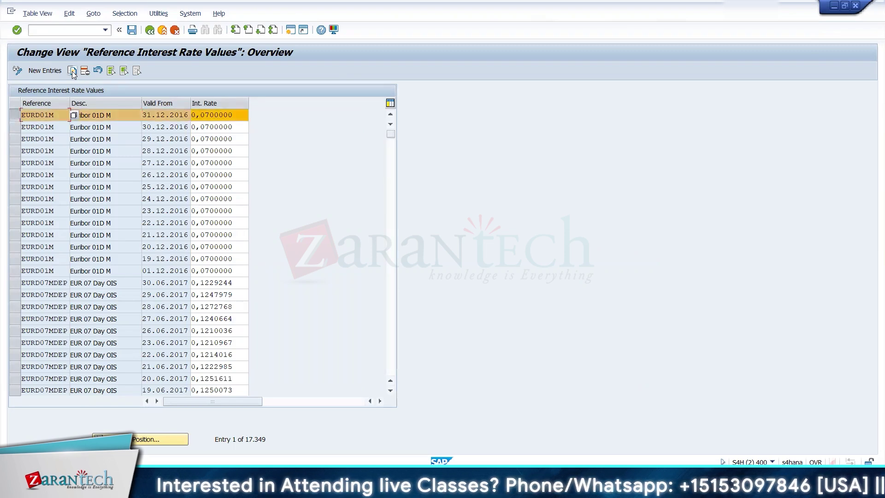
pyautogui.click(72, 70)
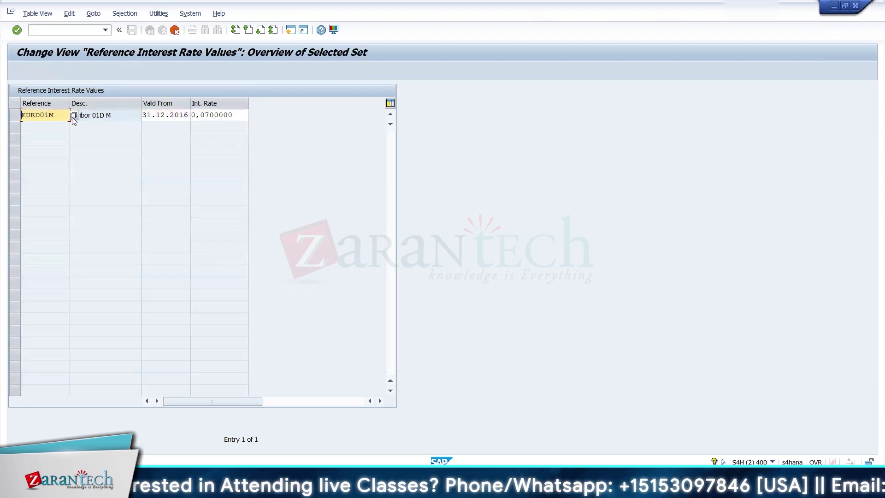
pyautogui.click(73, 115)
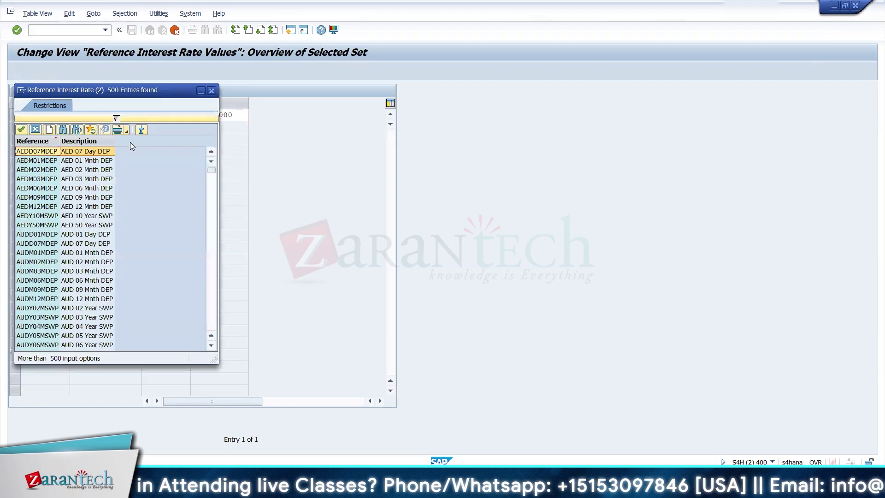
pyautogui.click(116, 119)
pyautogui.write('CIT')
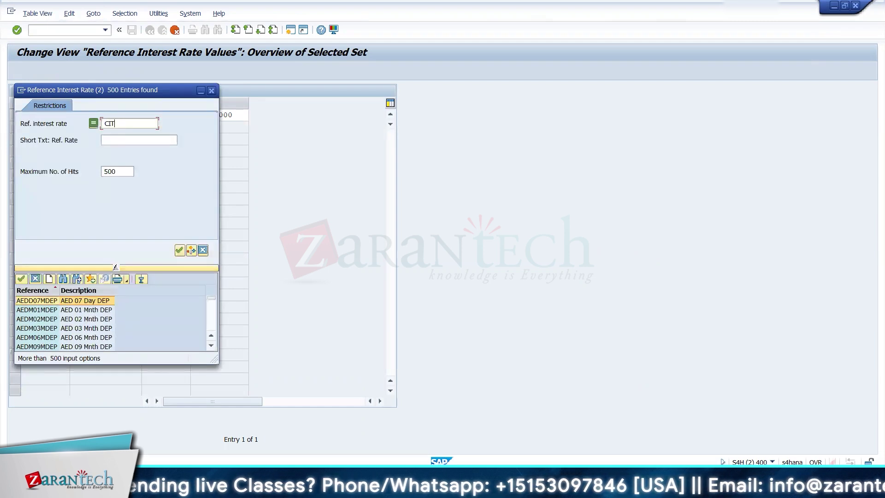
pyautogui.write('I*')
pyautogui.press('Return')
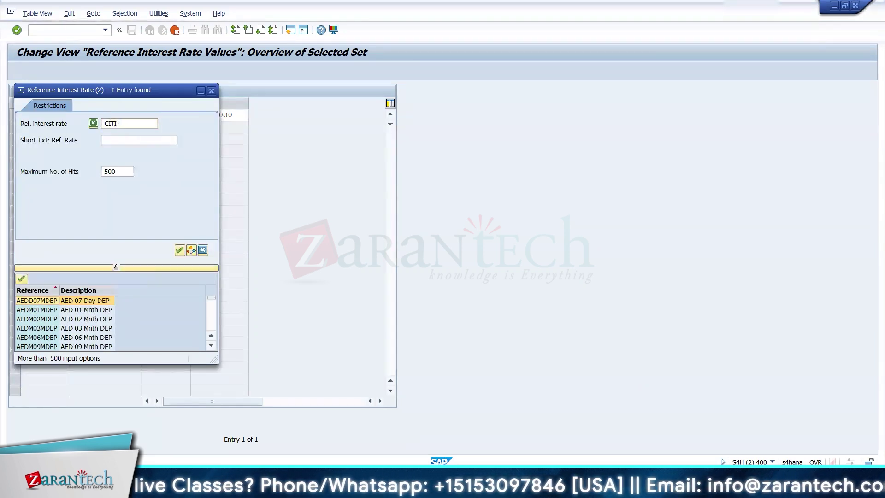
pyautogui.doubleClick(66, 153)
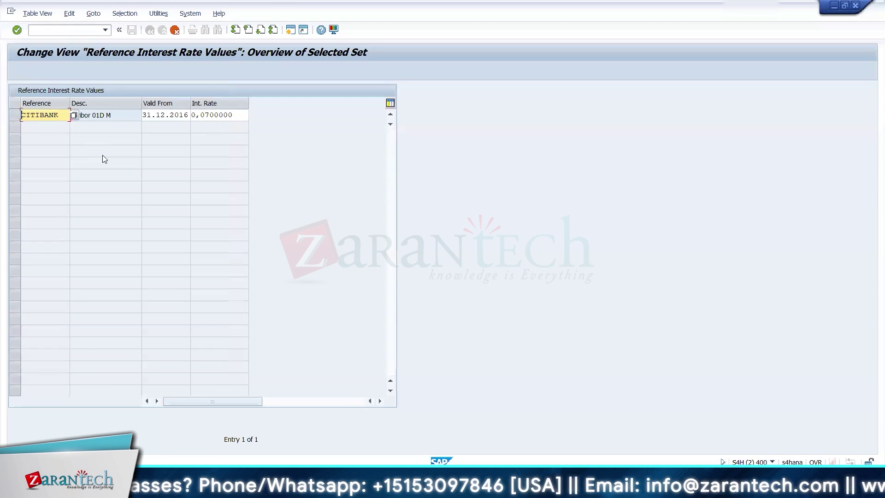
# - Set the copied CITIBANK entry's valid-from date to 01.01.2022 and its interest rate to 7, and confirm the copy
pyautogui.press('Tab')
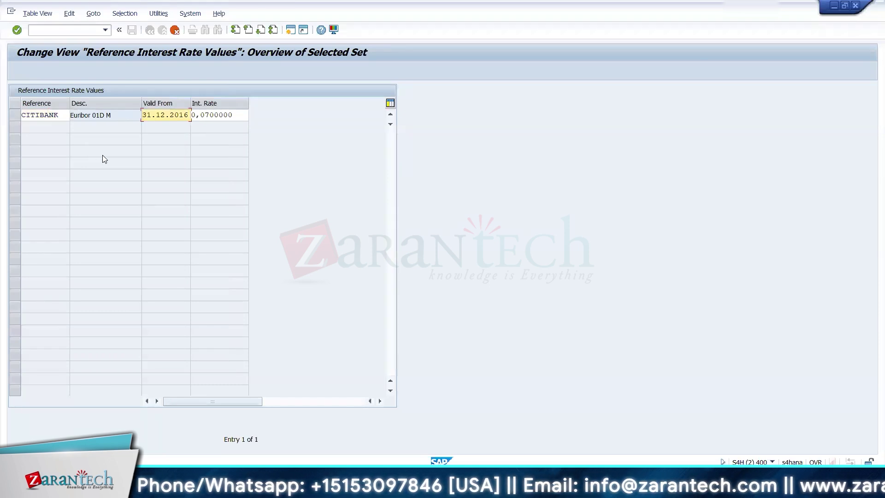
pyautogui.write('01')
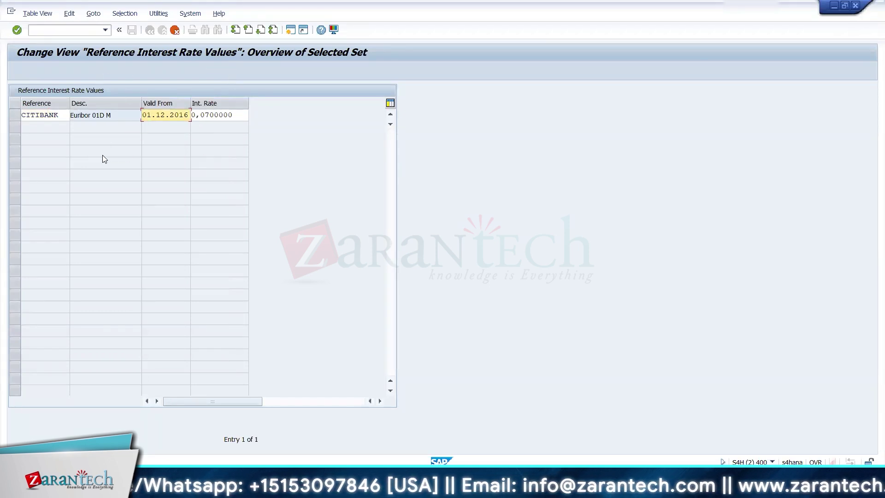
pyautogui.write('.01')
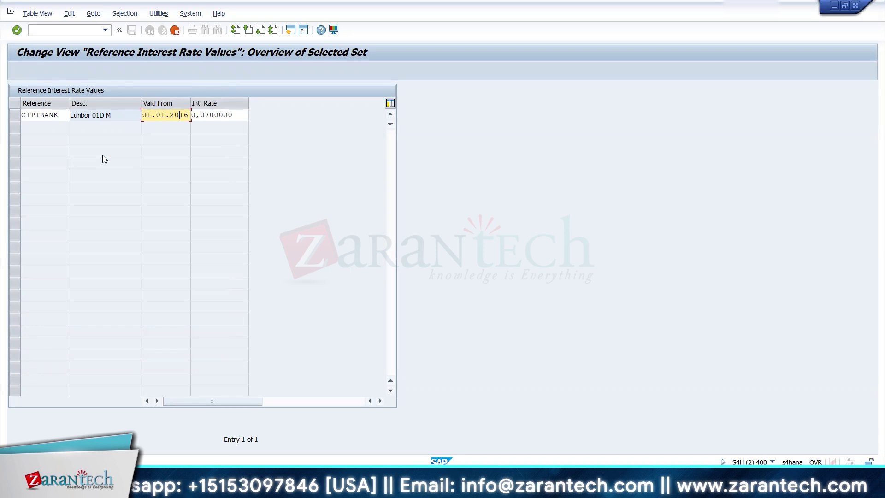
pyautogui.write('.2022')
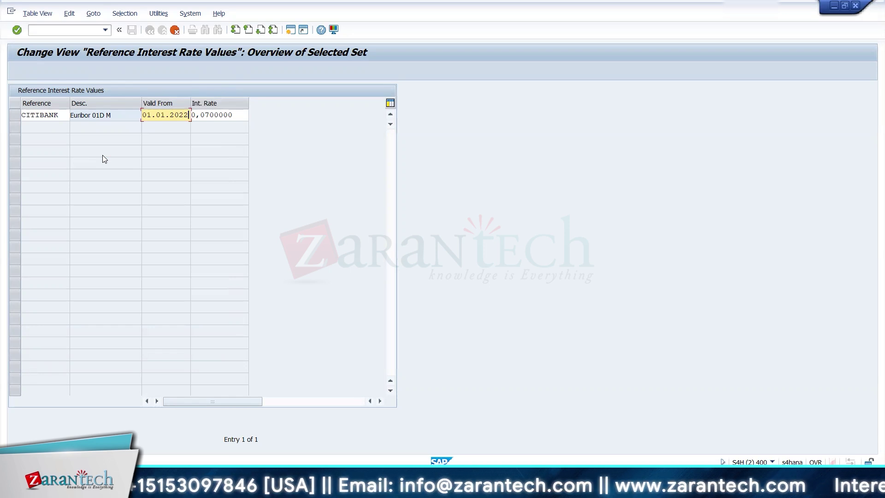
pyautogui.press('Tab')
pyautogui.press('Delete')
pyautogui.press('Delete')
pyautogui.press('Delete')
pyautogui.press('Delete')
pyautogui.press('Delete')
pyautogui.press('Delete')
pyautogui.press('Delete')
pyautogui.press('Delete')
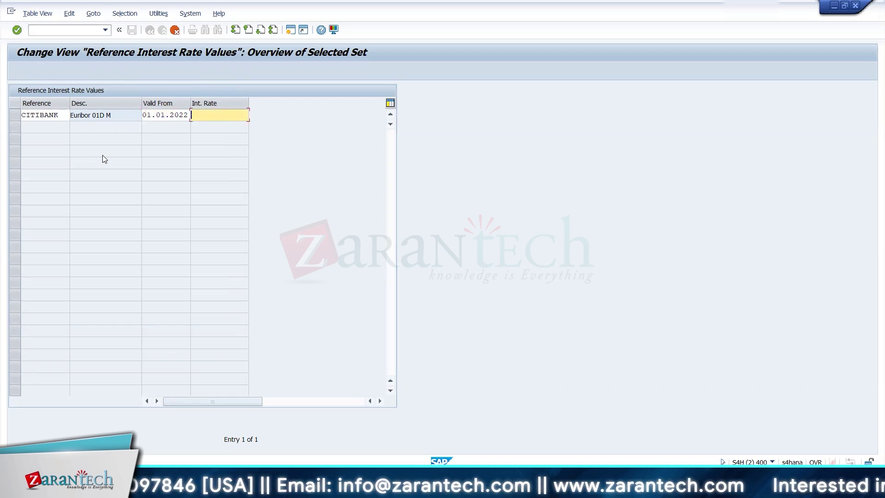
pyautogui.write('7')
pyautogui.press('Return')
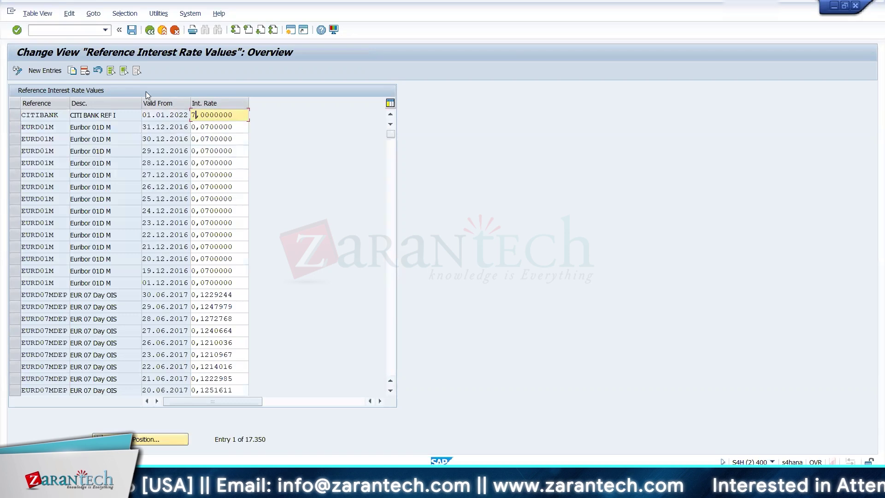
# - Save the new reference interest rate under the proposed customizing request and return to the SAP Easy Access menu
pyautogui.click(131, 30)
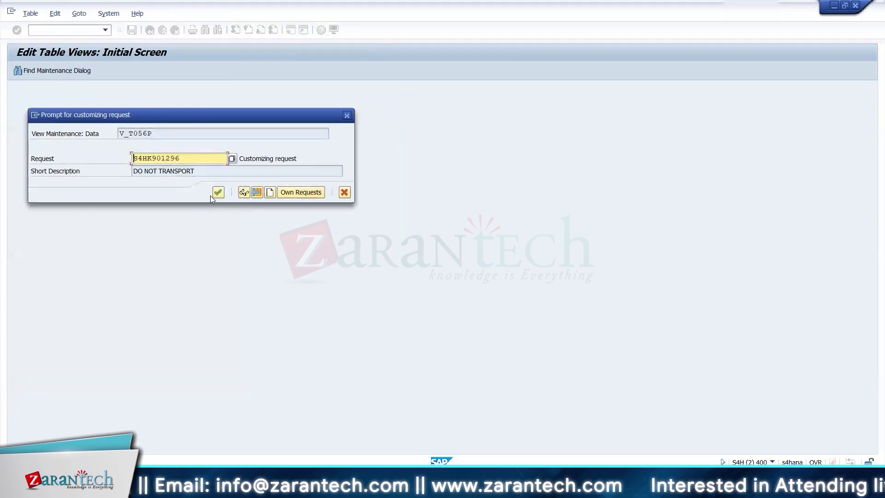
pyautogui.click(218, 192)
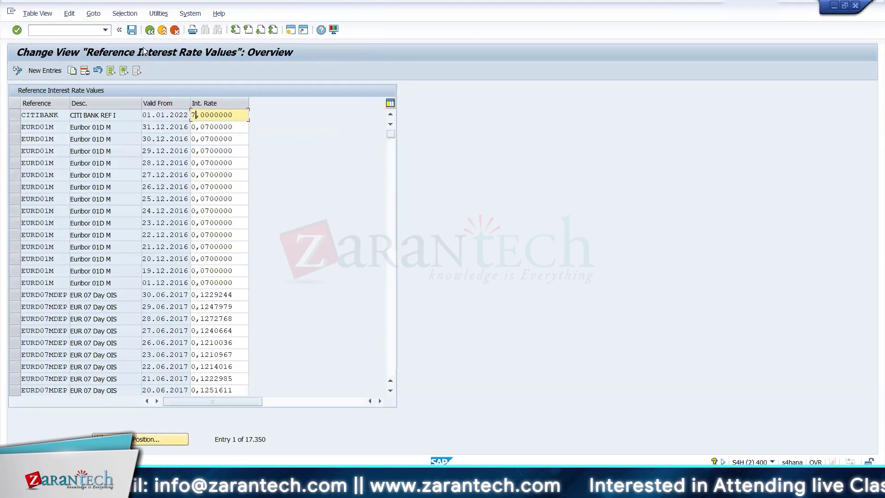
pyautogui.click(150, 30)
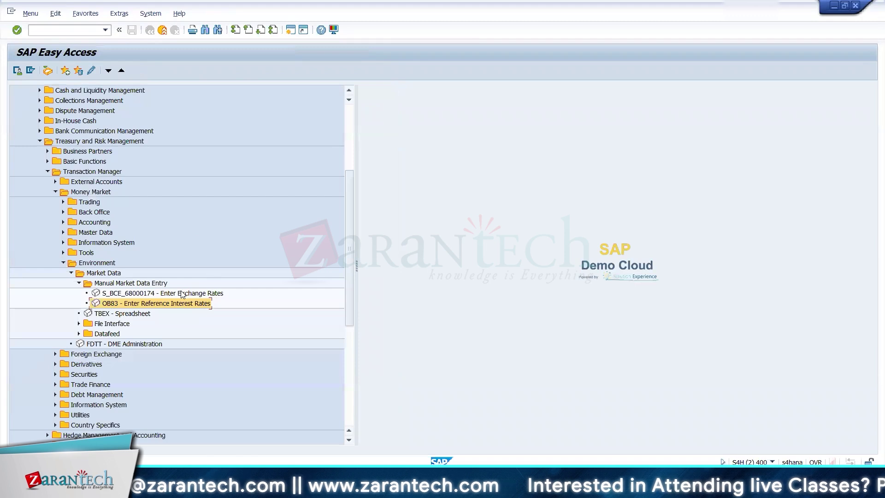
pyautogui.click(183, 294)
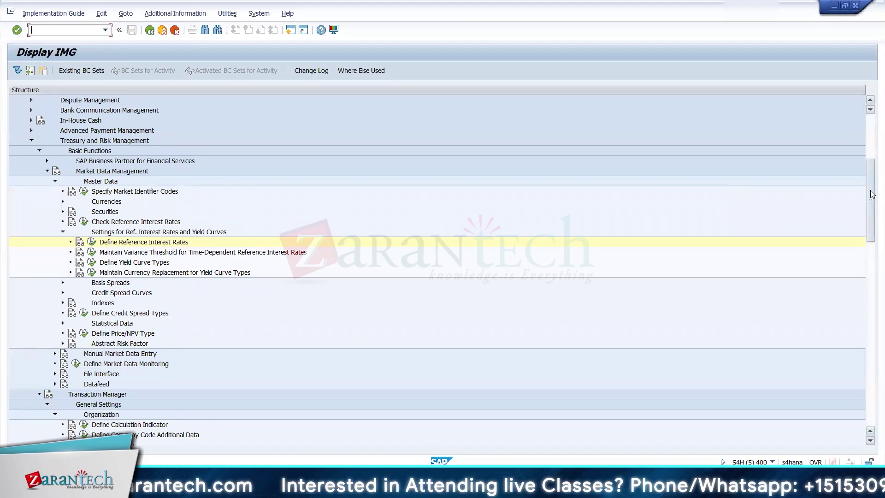
# - In the IMG session, open Define Condition Types - MM Transactions under Money Market Transaction Management and examine type 1210 Interest rate adjustment
pyautogui.moveTo(872, 211); pyautogui.dragTo(872, 300)
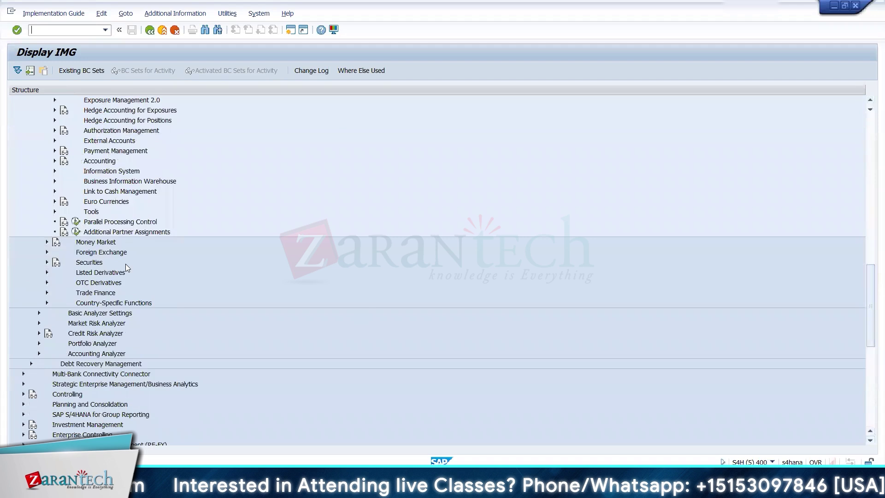
pyautogui.click(47, 242)
pyautogui.click(54, 252)
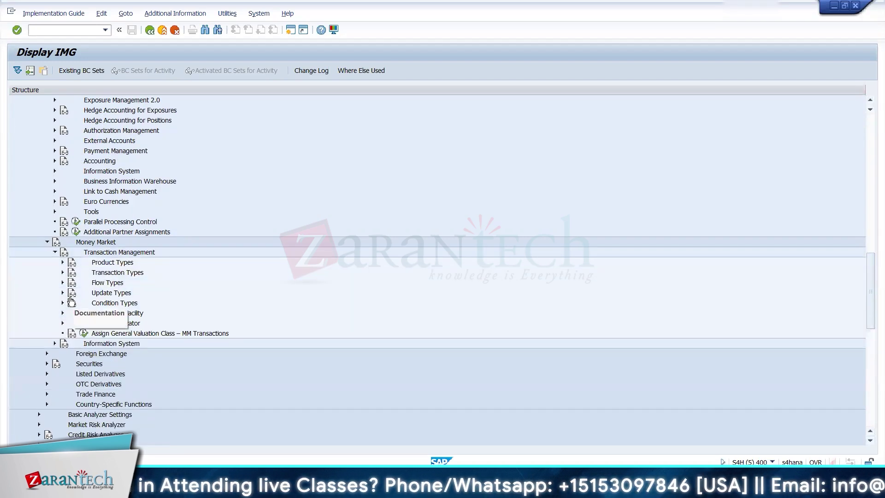
pyautogui.click(62, 303)
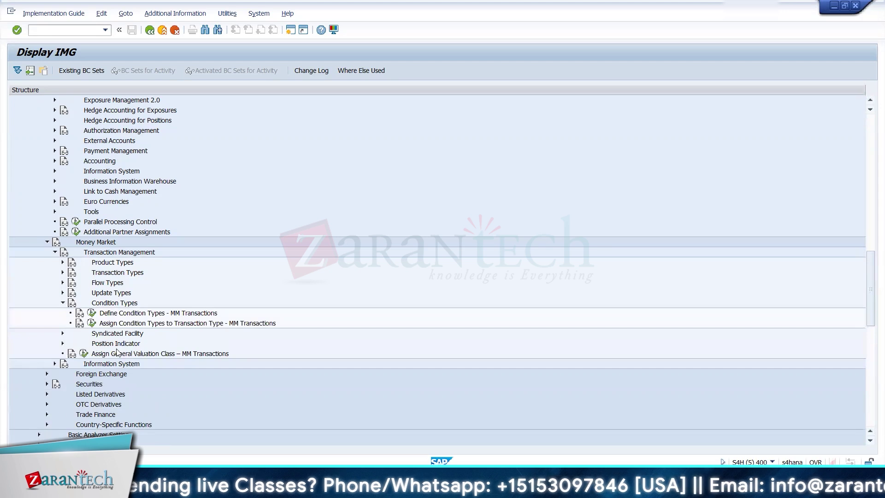
pyautogui.click(93, 313)
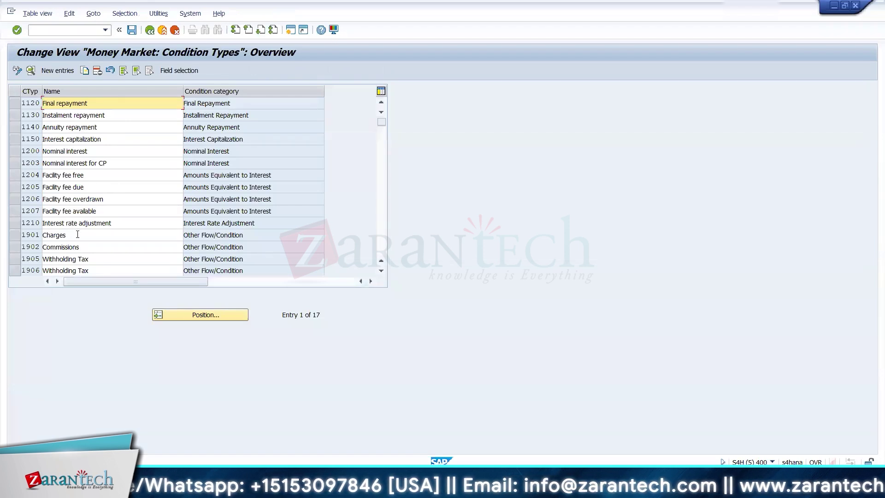
pyautogui.click(17, 223)
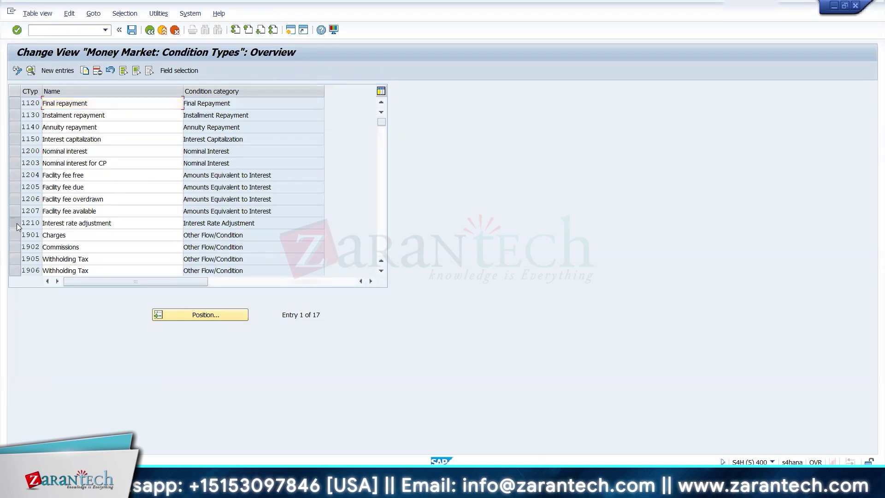
pyautogui.click(154, 33)
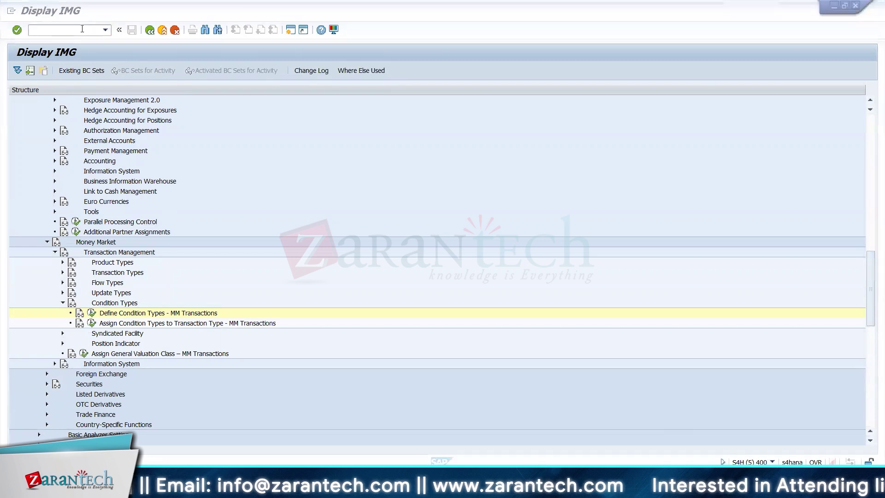
# - In the SAP Easy Access session, start creating a financial transaction for company code IN10, product type 551, and review the interest category options
pyautogui.hotkey('alt', 'Tab')
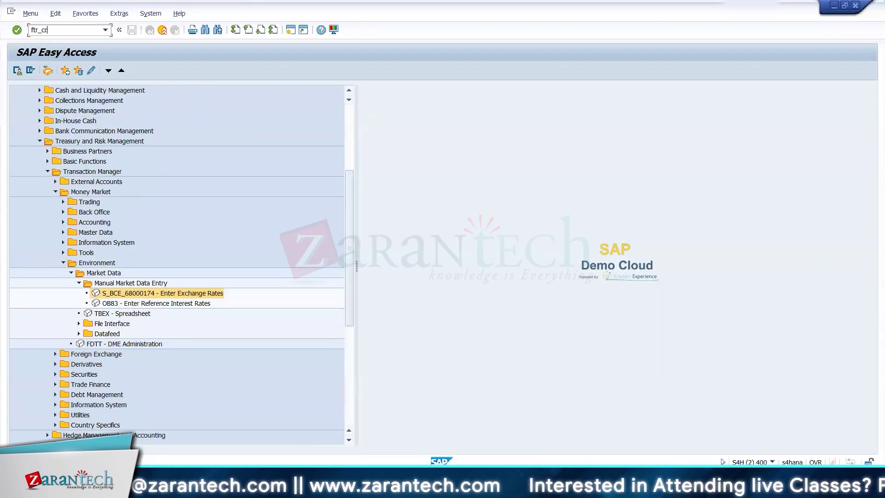
pyautogui.press('Return')
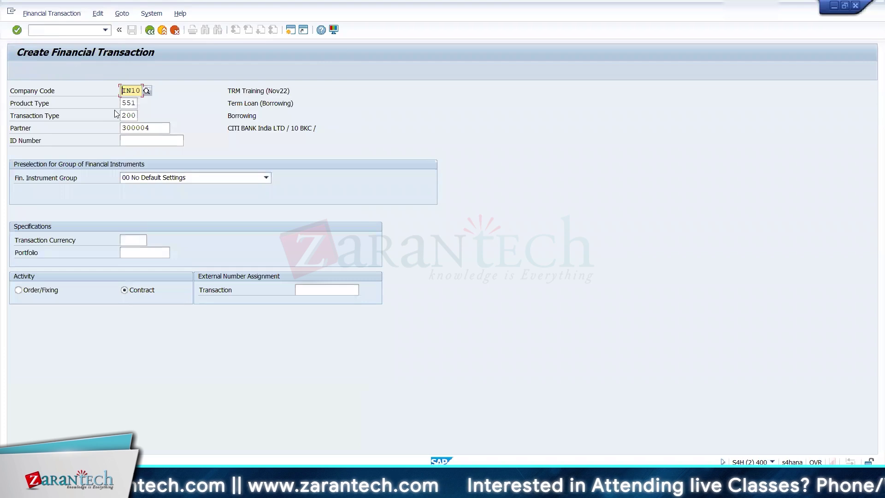
pyautogui.press('Return')
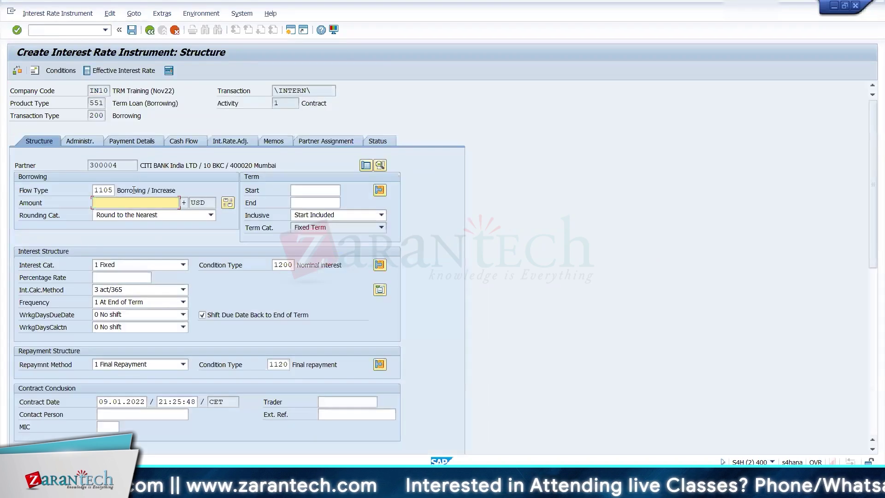
pyautogui.click(138, 264)
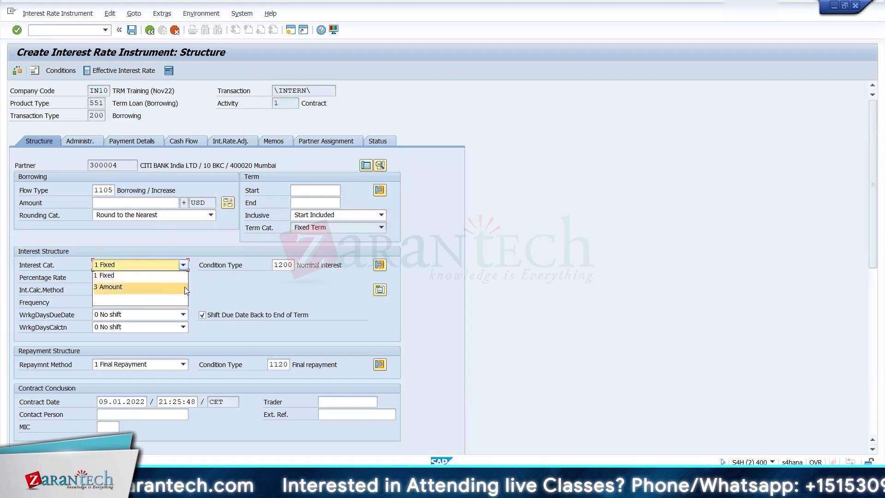
pyautogui.click(215, 282)
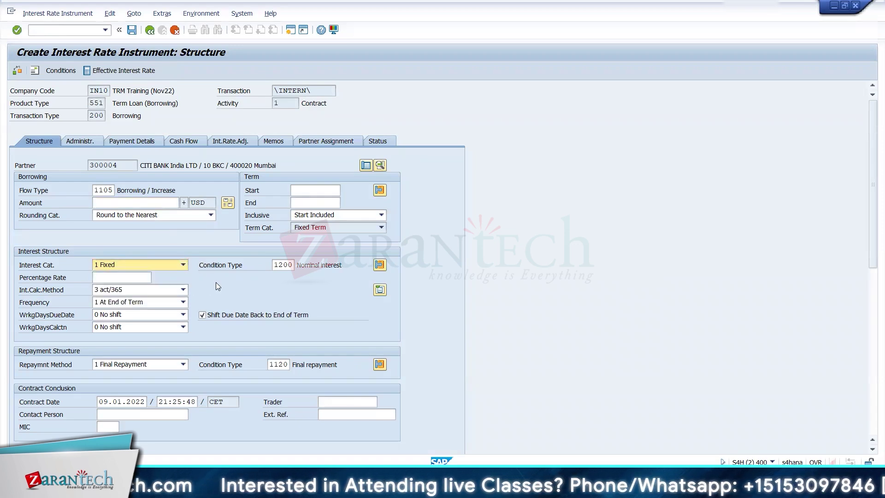
# - Return to the IMG session and recheck the 1210 Interest rate adjustment entry in the money market condition types
pyautogui.hotkey('alt', 'Tab')
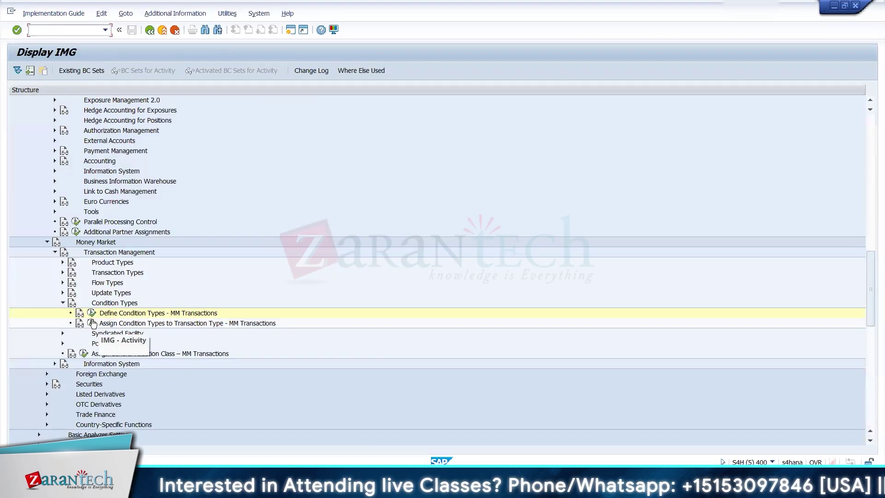
pyautogui.click(92, 313)
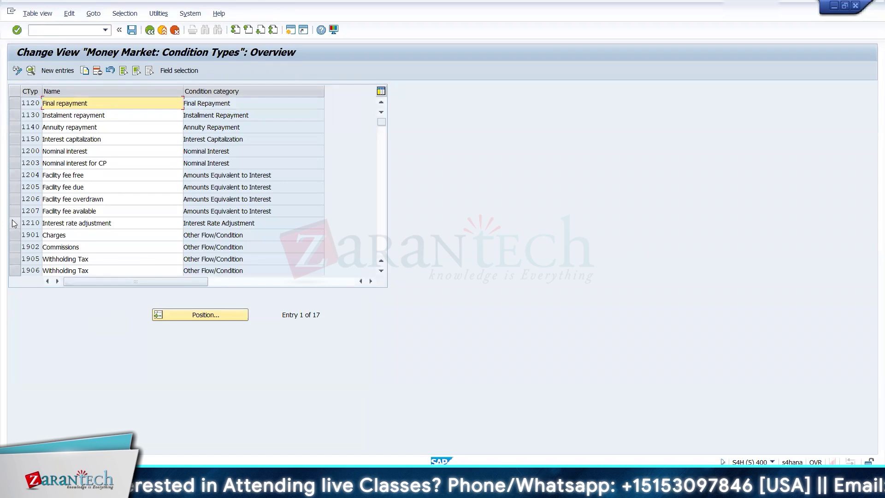
pyautogui.click(22, 223)
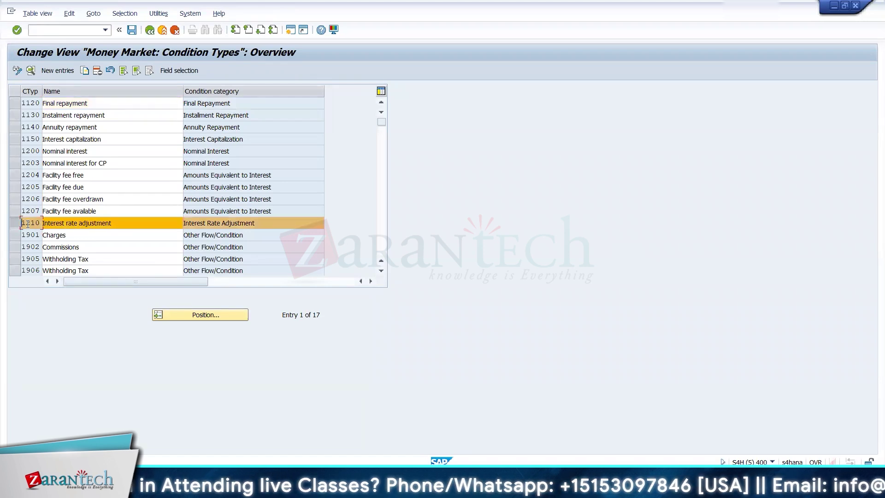
pyautogui.click(150, 30)
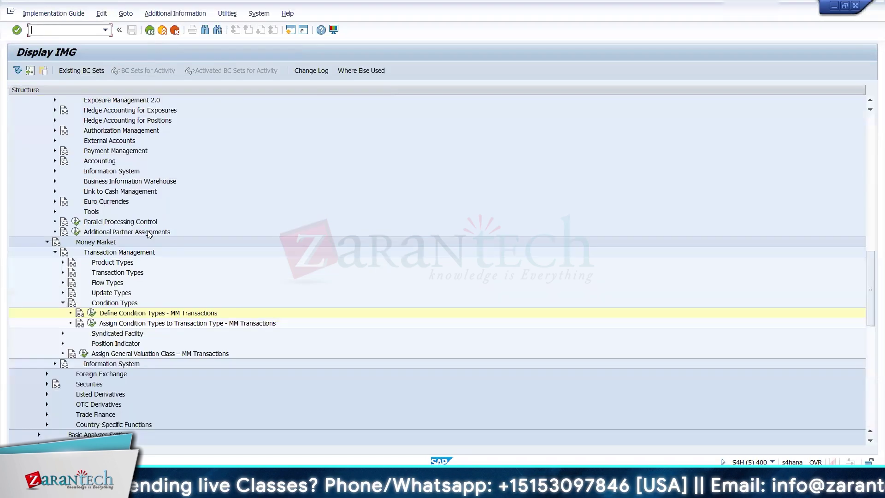
# - Open Assign Condition Types to Transaction Type - MM Transactions and position the list at product type 55A
pyautogui.click(92, 326)
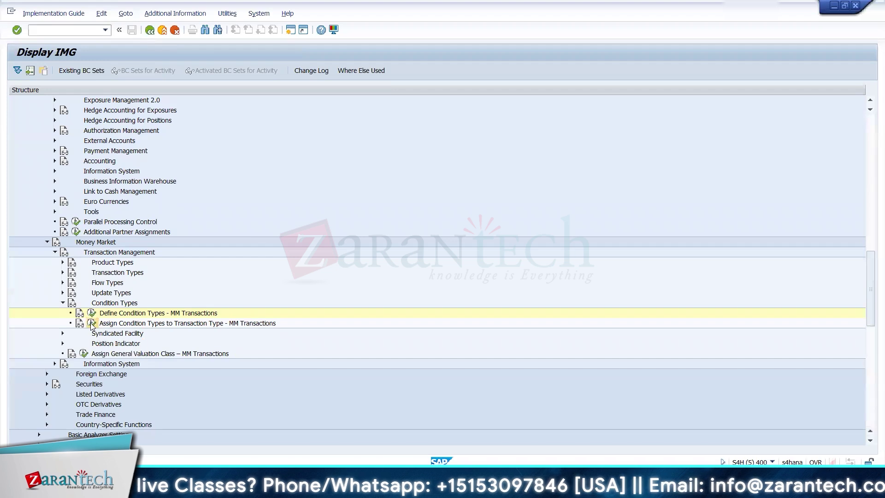
pyautogui.click(179, 314)
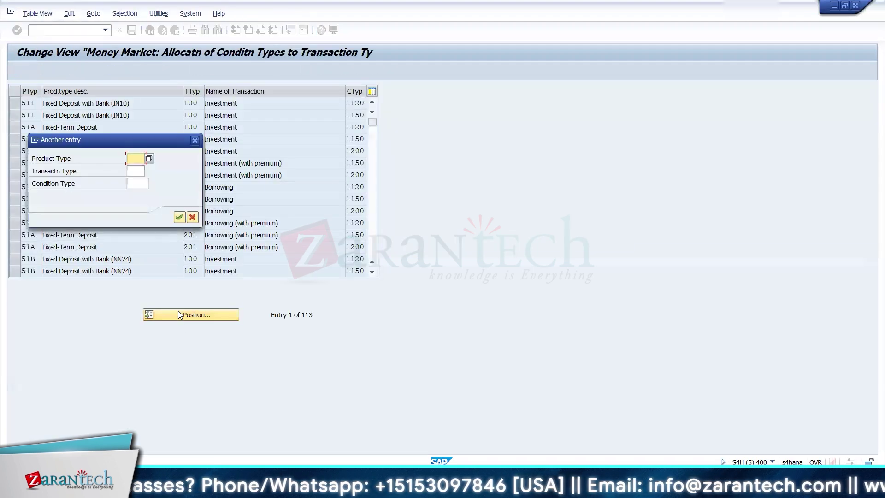
pyautogui.write('55a')
pyautogui.press('Return')
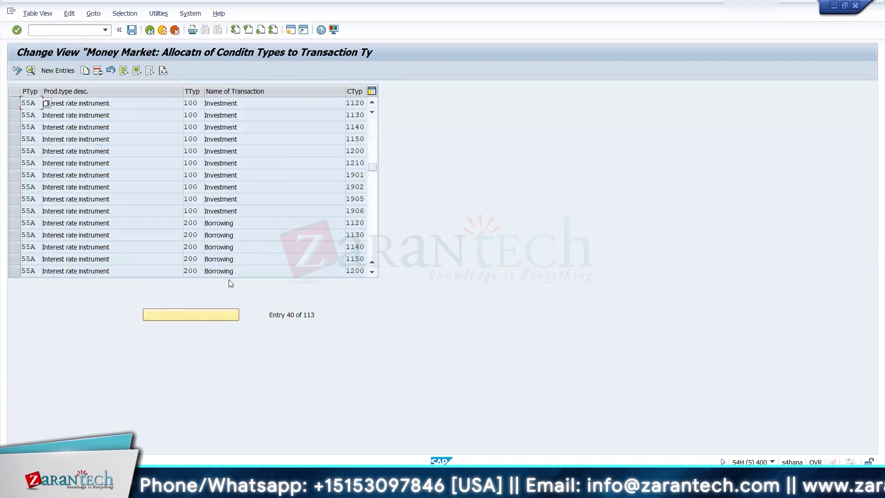
# - Copy the product type 55A Borrowing (200) assignment of condition type 1210 to product type 551 and save it
pyautogui.click(16, 164)
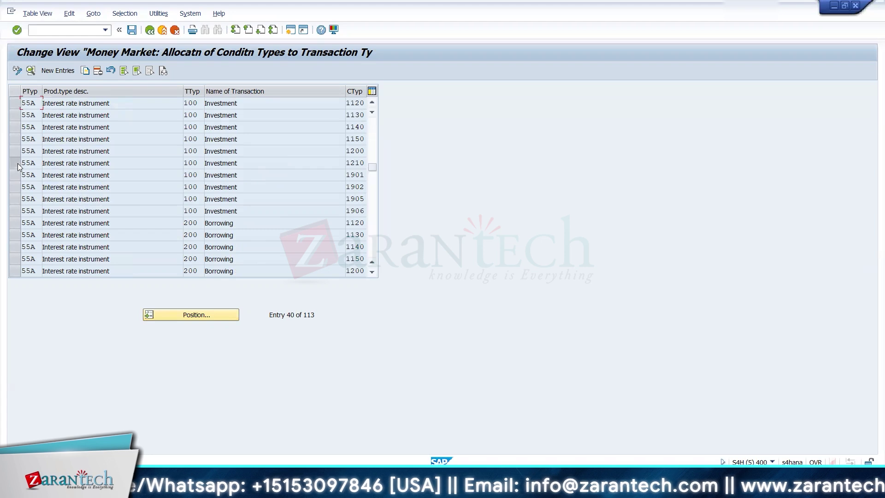
pyautogui.click(16, 163)
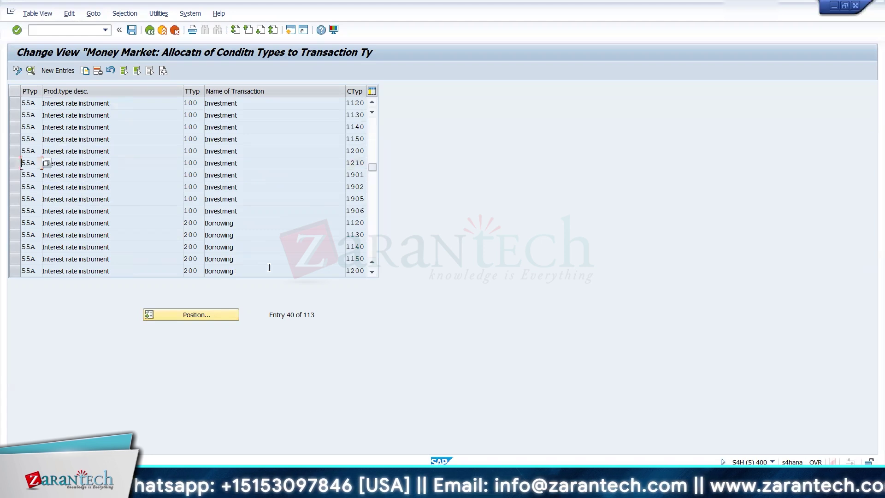
pyautogui.click(372, 272)
pyautogui.click(372, 271)
pyautogui.click(15, 259)
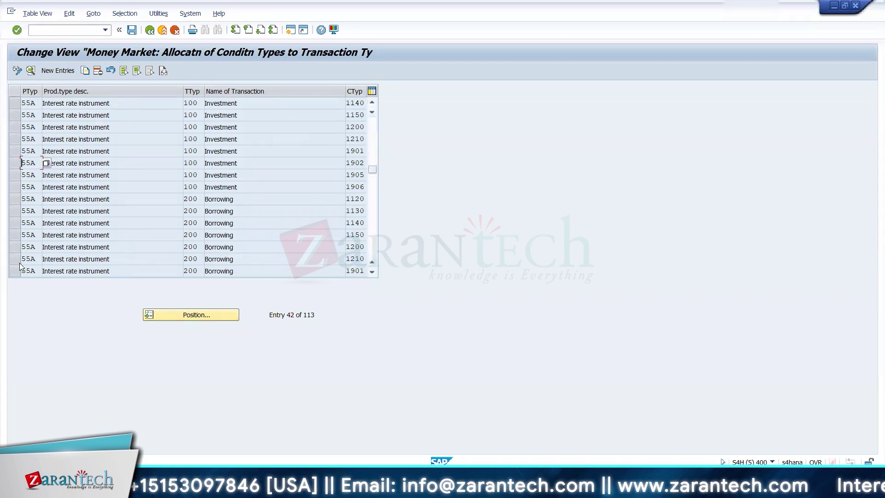
pyautogui.click(85, 71)
pyautogui.write('1')
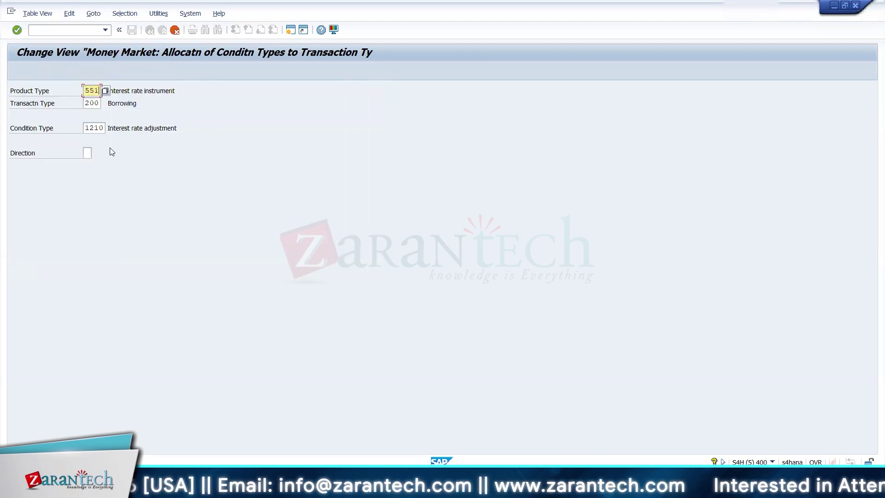
pyautogui.press('Return')
pyautogui.click(132, 30)
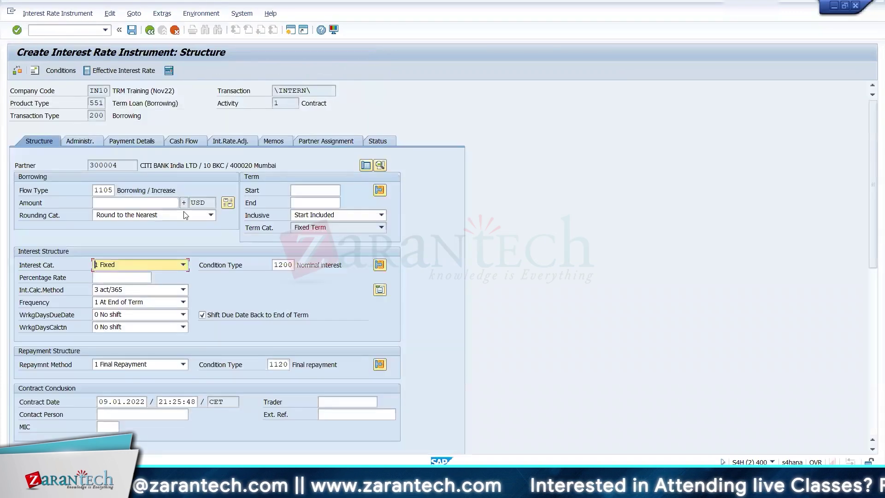
# - In the transaction session, restart FTR_CREATE with the proposed term loan data and display the interest category options
pyautogui.click(71, 33)
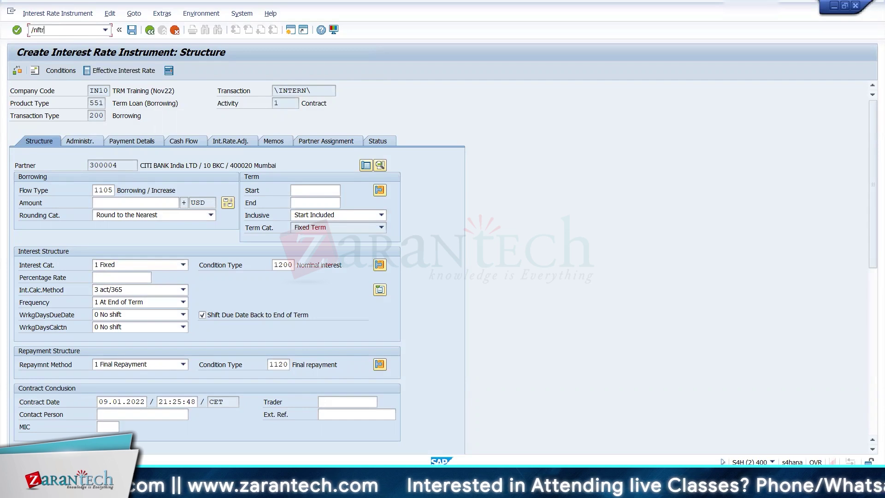
pyautogui.write('/nftr_create')
pyautogui.press('Return')
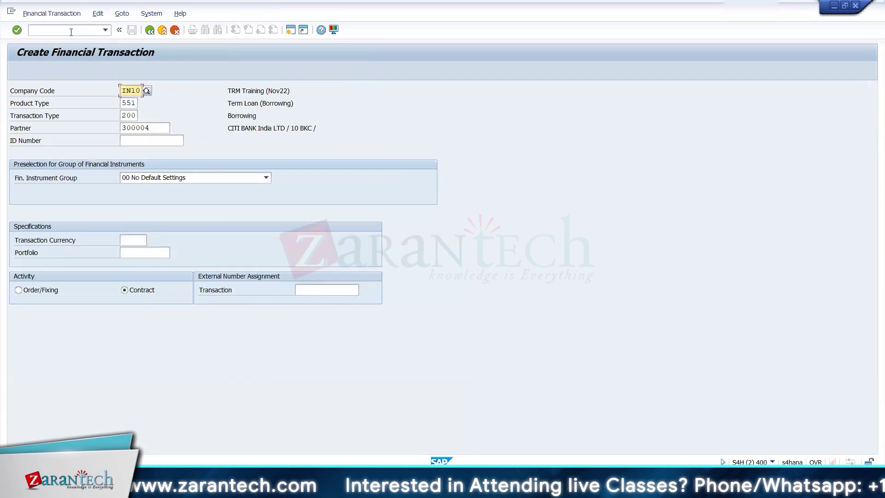
pyautogui.press('Return')
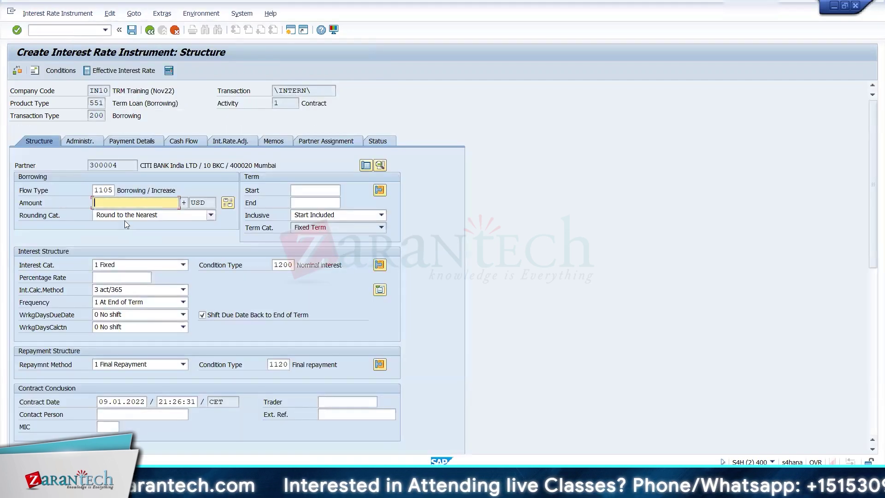
pyautogui.click(128, 266)
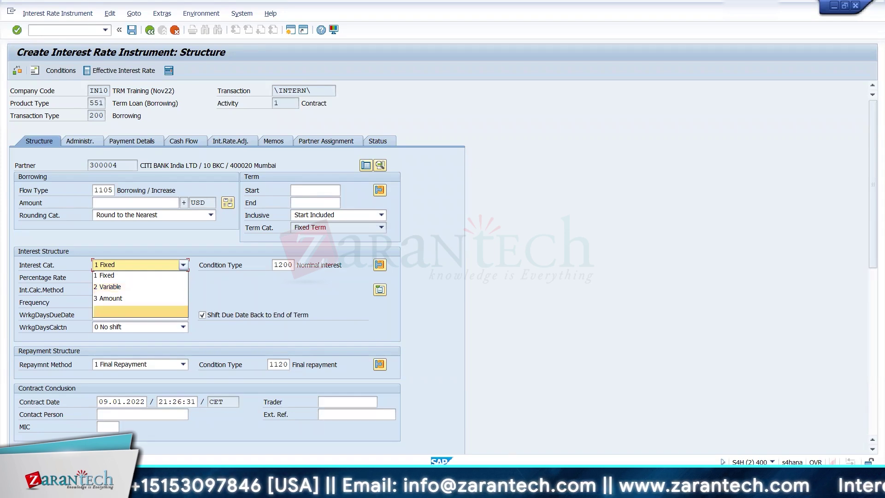
# - Select cell B124 in the Excel Borrowing sheet, and locate Define Company Code Additional Data in the SAP IMG session
pyautogui.hotkey('alt', 'Tab')
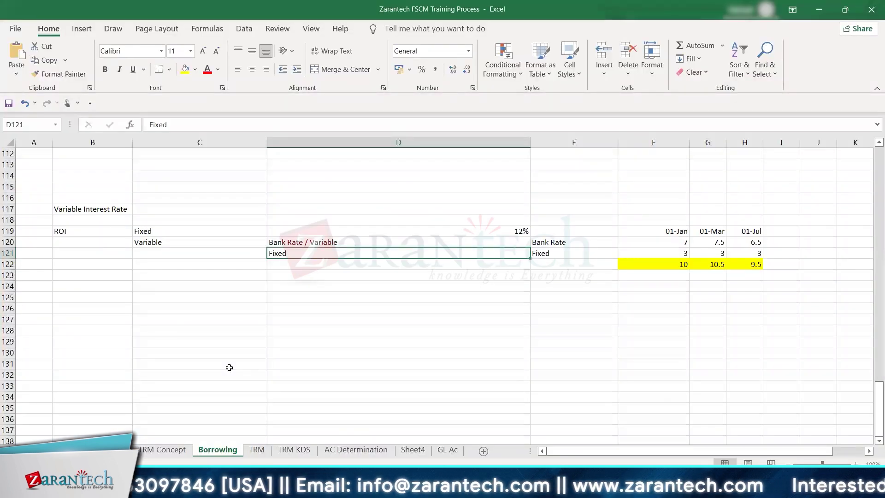
pyautogui.click(107, 289)
pyautogui.hotkey('alt', 'Tab')
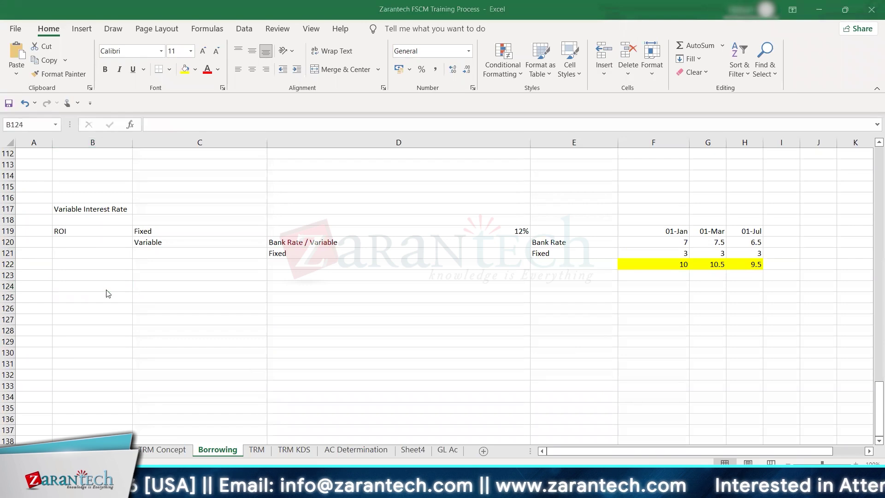
pyautogui.click(150, 30)
pyautogui.moveTo(868, 252); pyautogui.dragTo(858, 183)
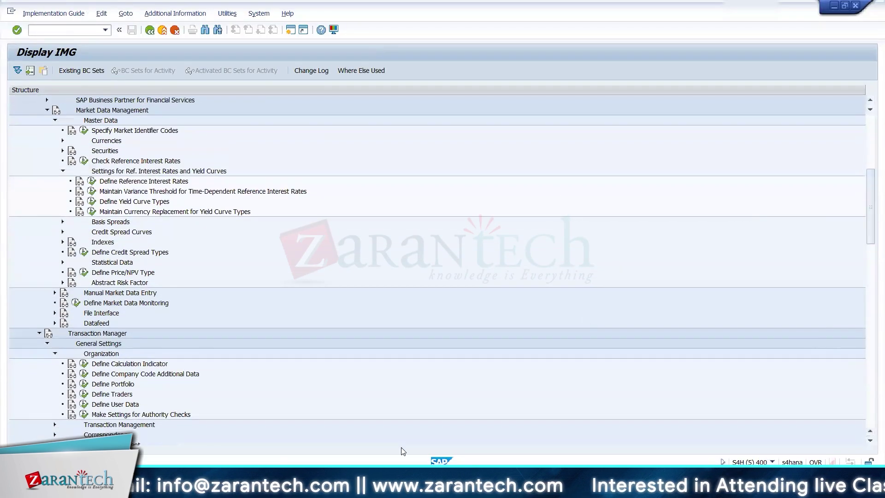
pyautogui.click(197, 374)
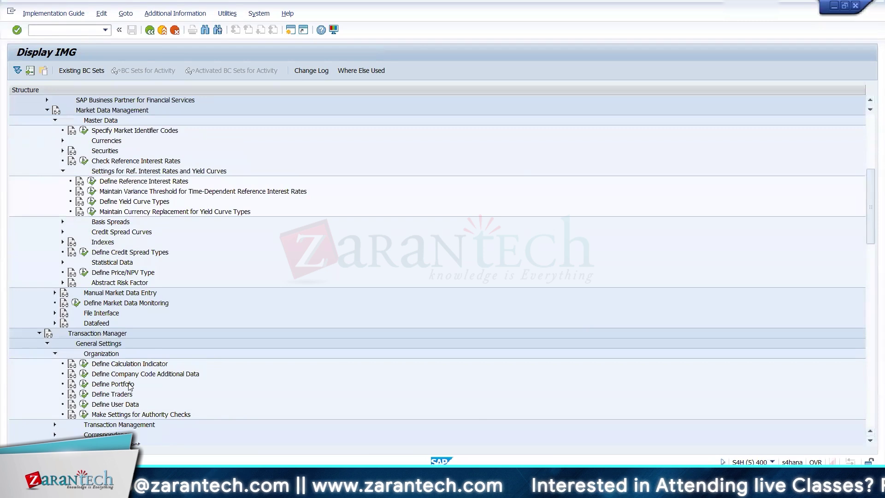
# - Switch to the Excel workbook and enter the heading "Configuration Steps" in cell B124 of the Borrowing sheet
pyautogui.hotkey('alt', 'Tab')
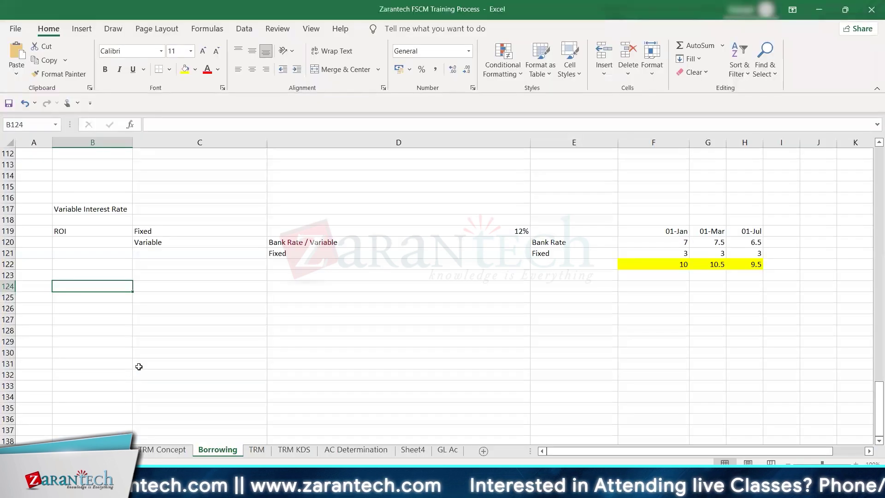
pyautogui.write('Conf')
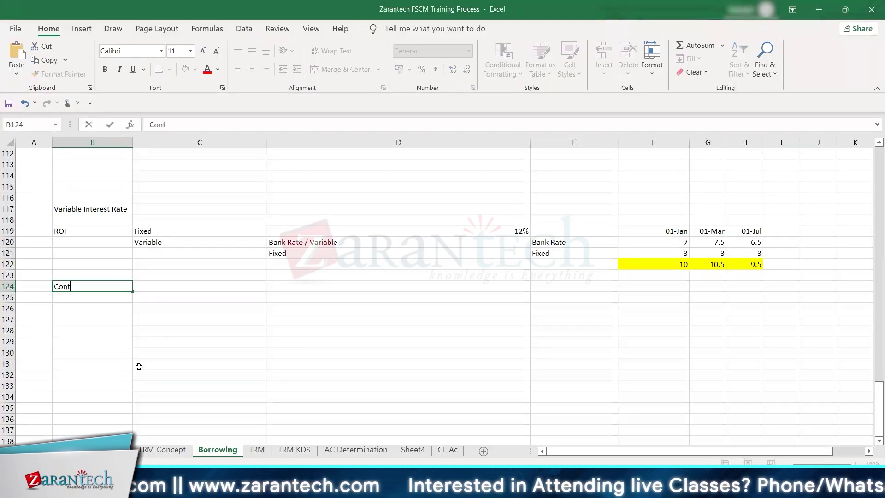
pyautogui.write('iguration Steps')
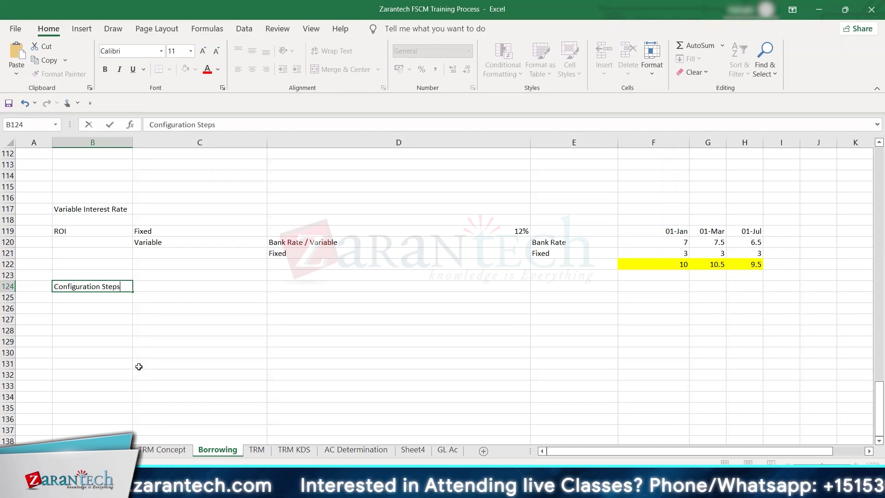
pyautogui.press('Return')
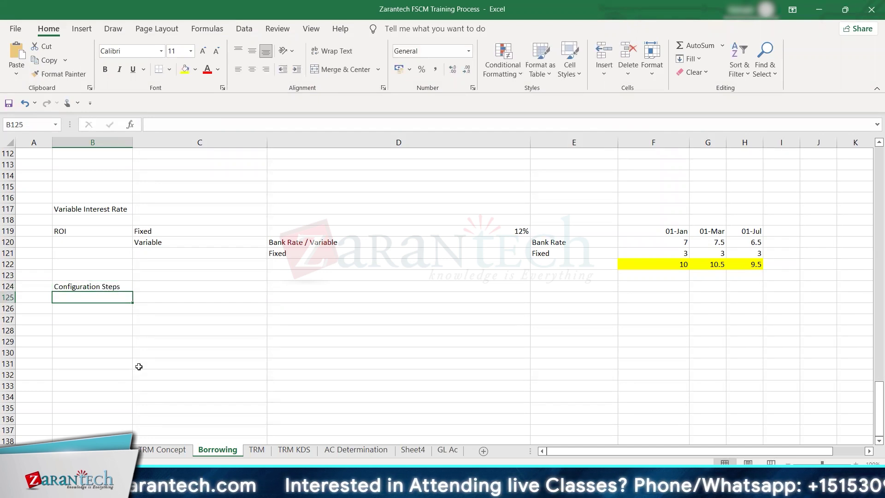
# - Enter step number 1 in cell B125 and "Define Co Code Additional Data" beside it in C125
pyautogui.write('1')
pyautogui.press('Tab')
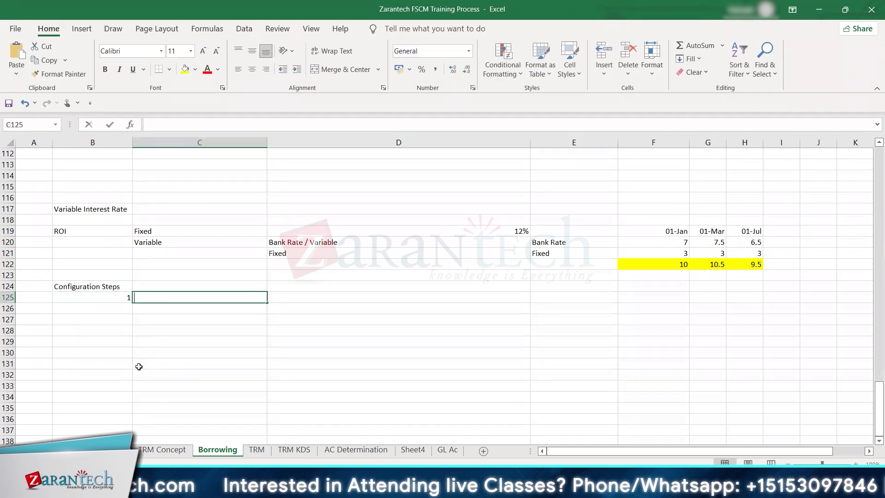
pyautogui.write('Defone')
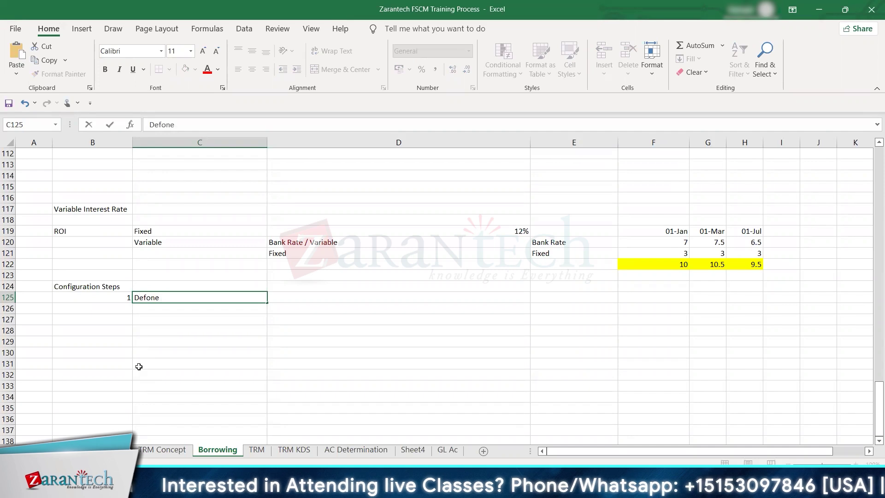
pyautogui.press('BackSpace')
pyautogui.press('BackSpace')
pyautogui.press('BackSpace')
pyautogui.press('BackSpace')
pyautogui.write('ine')
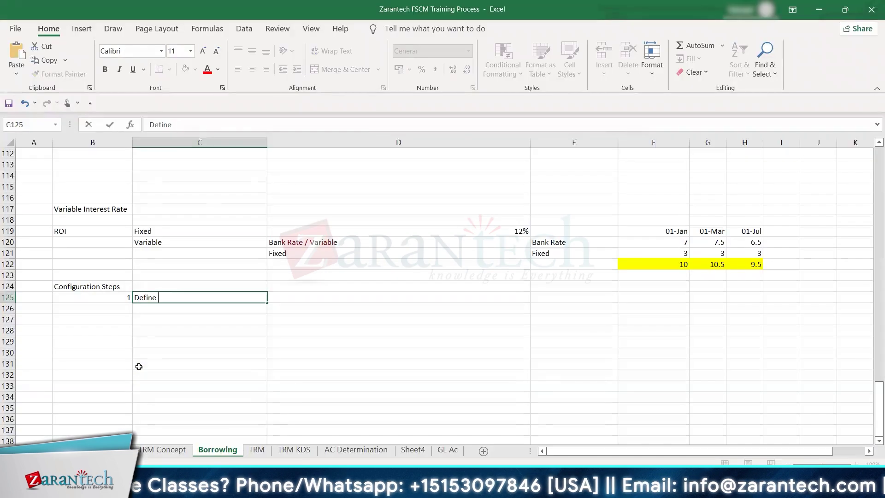
pyautogui.write('Co C')
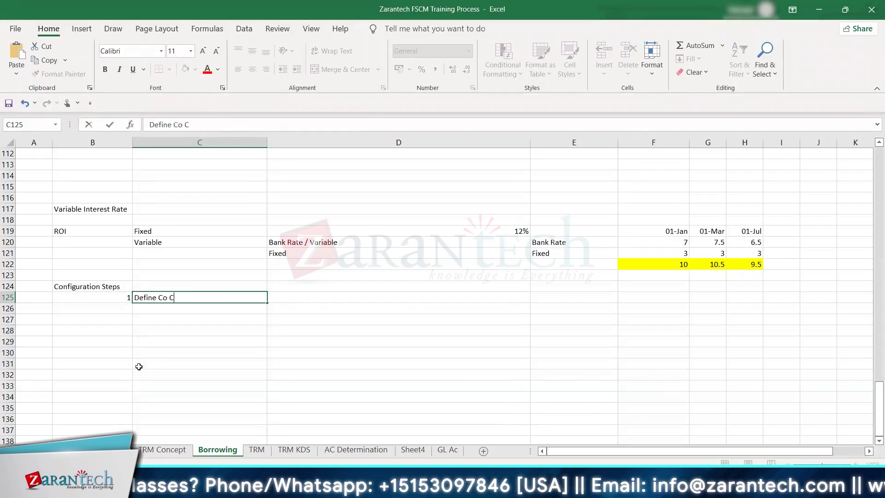
pyautogui.write('ode Addi')
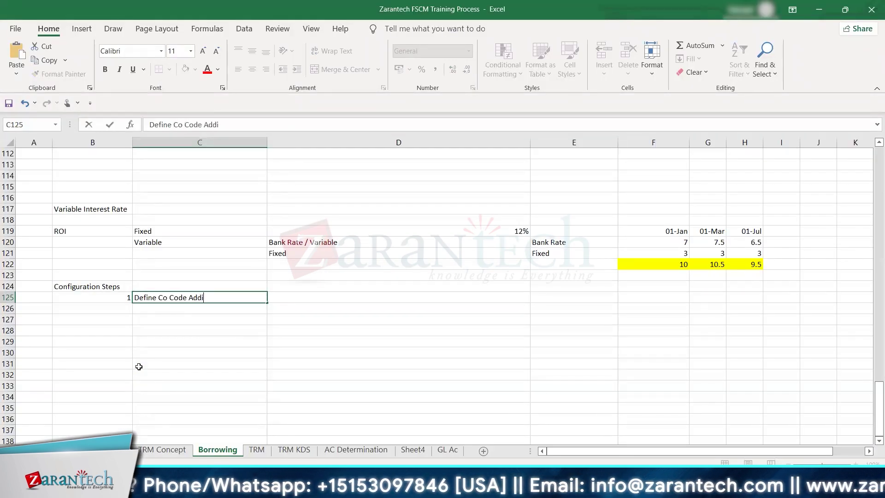
pyautogui.write('tional Data')
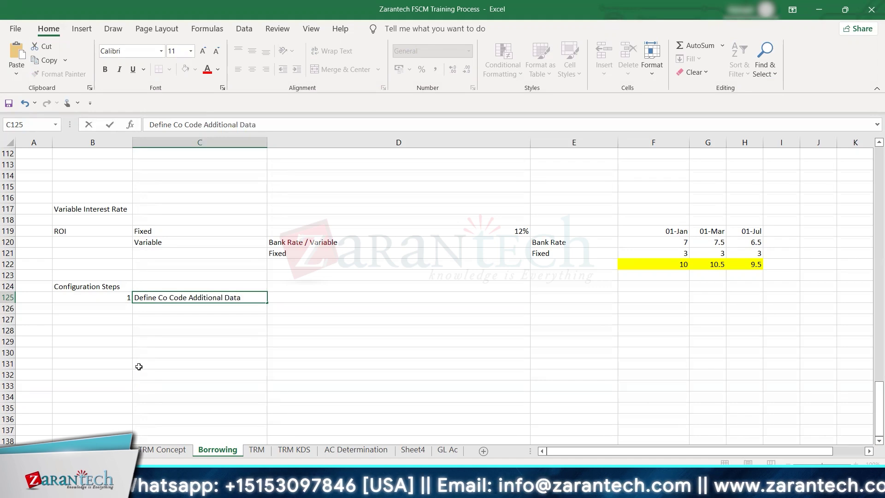
pyautogui.press('Tab')
# - Switch to the SAP IMG, open Define Company Code Additional Data for company code IN10 and examine its Settings for Variable Interest Rates
pyautogui.hotkey('alt', 'Tab')
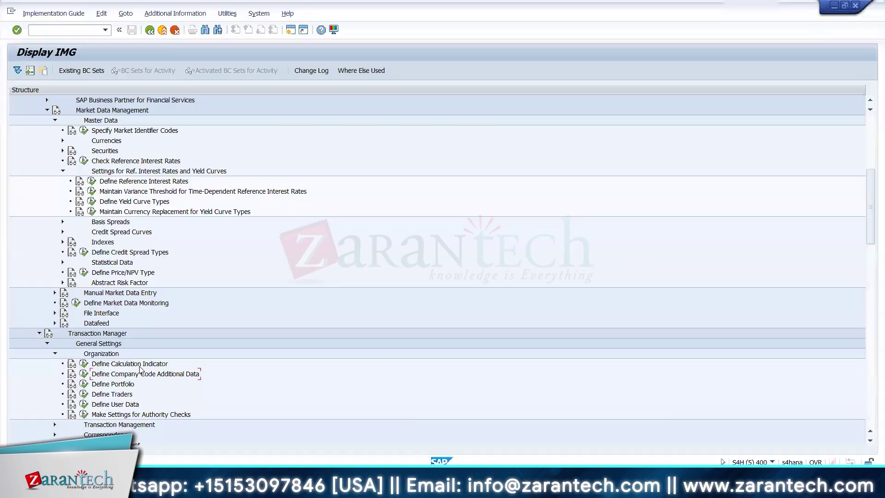
pyautogui.click(86, 375)
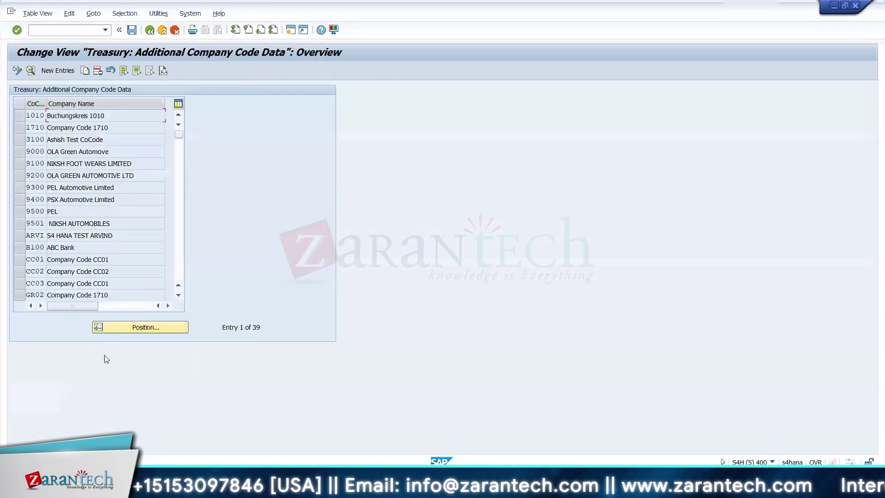
pyautogui.click(118, 325)
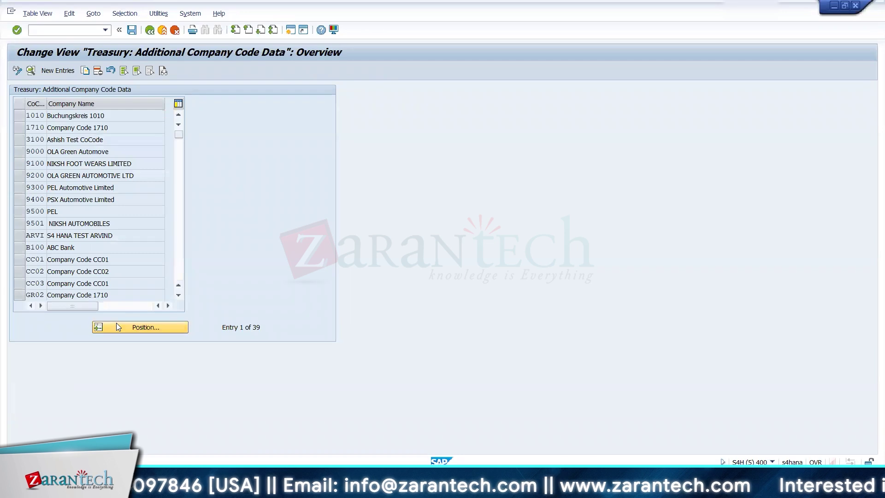
pyautogui.write('in10')
pyautogui.press('Return')
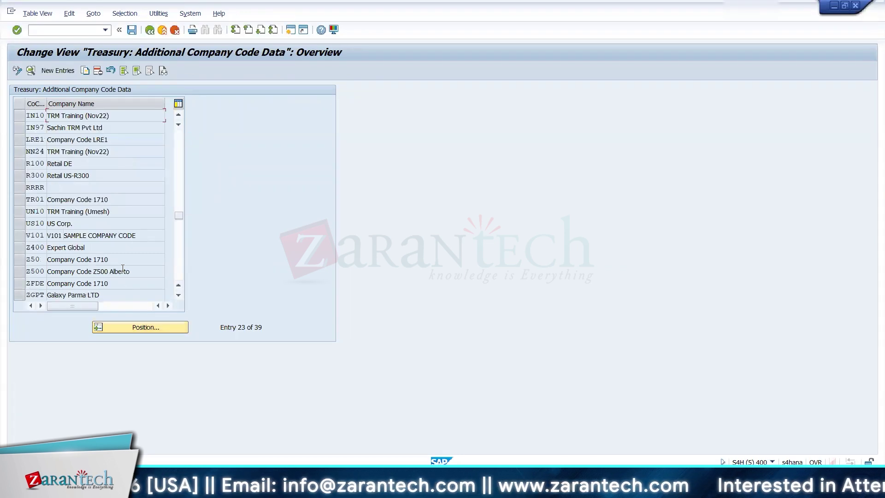
pyautogui.doubleClick(112, 114)
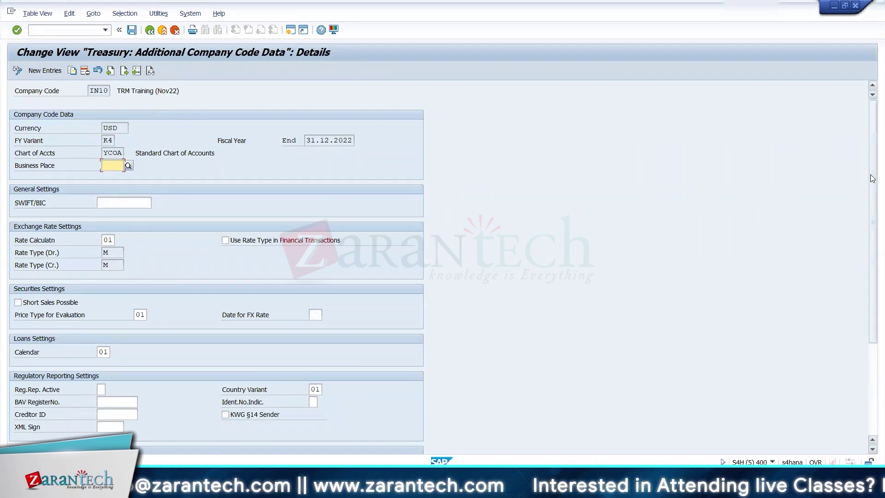
pyautogui.scroll(-5, 466, 331)
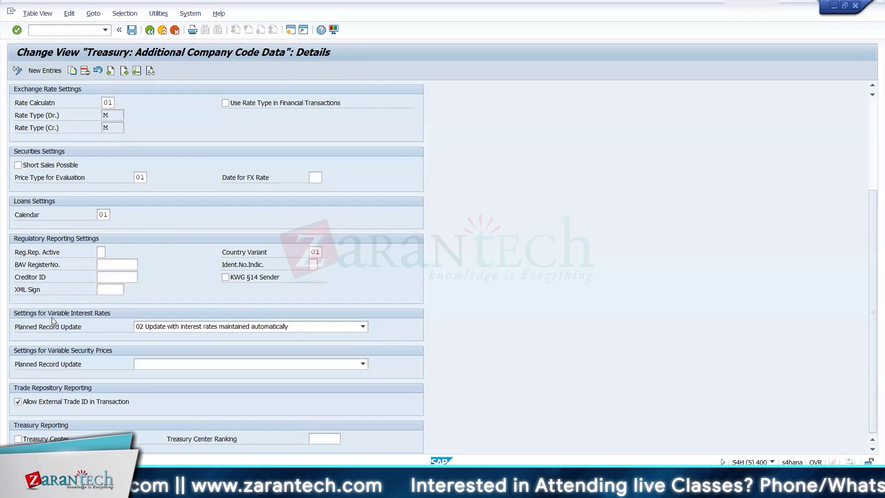
# - Switch to the Excel workbook and enter "Setting for Variable Inteterest rate" in cell D125 of the Borrowing sheet
pyautogui.hotkey('alt', 'Tab')
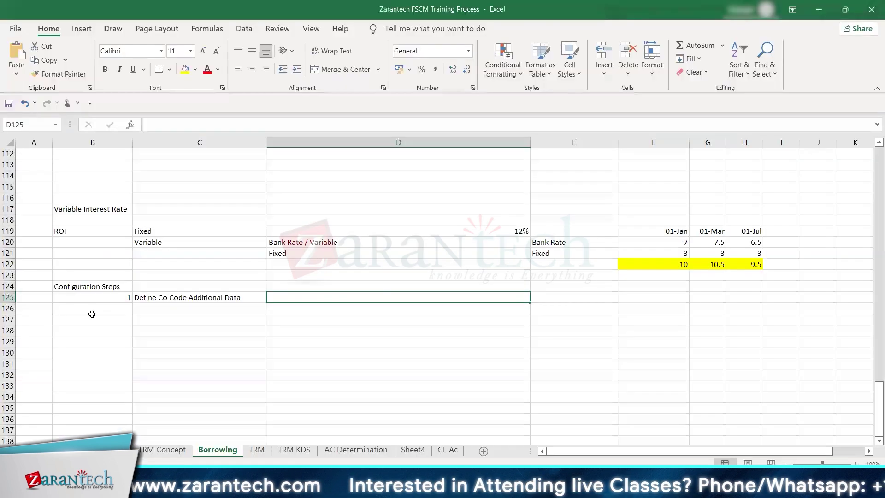
pyautogui.write('Set')
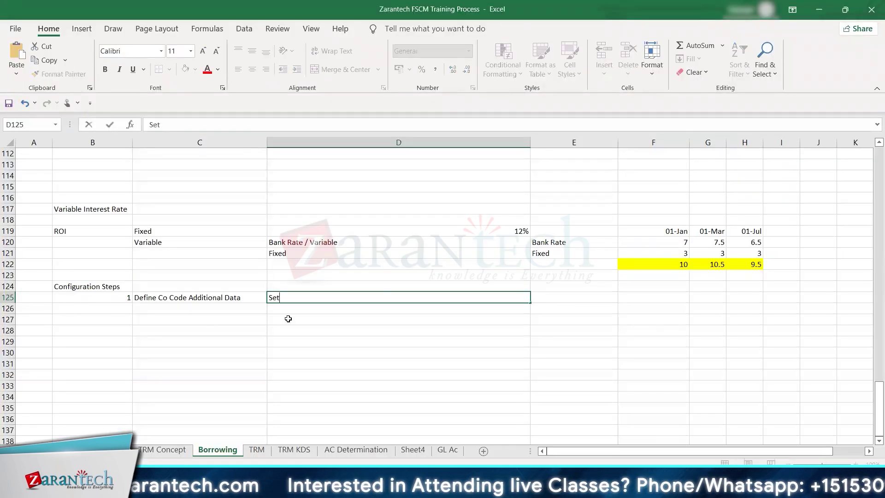
pyautogui.write('ting for Va')
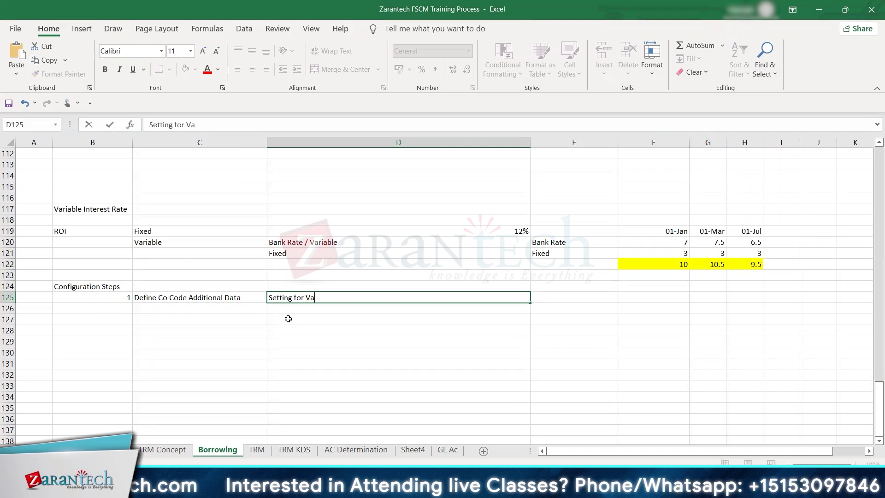
pyautogui.write('riable')
pyautogui.write(' Intetres')
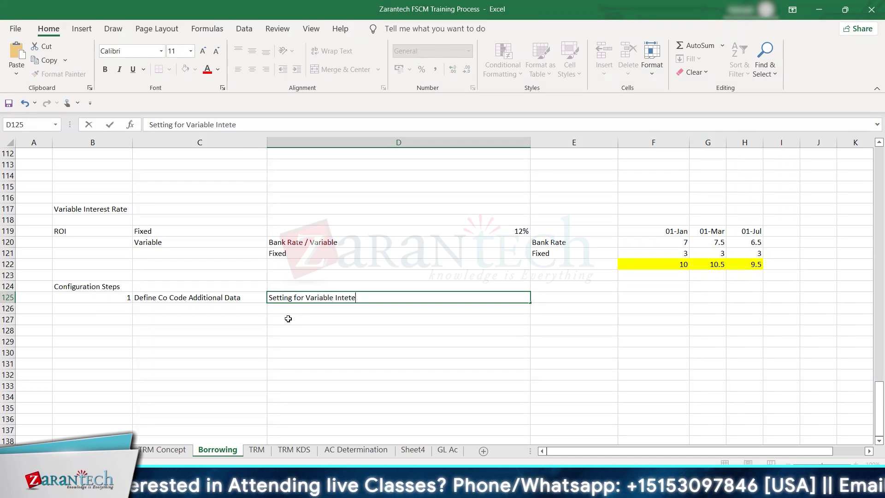
pyautogui.write('est rate')
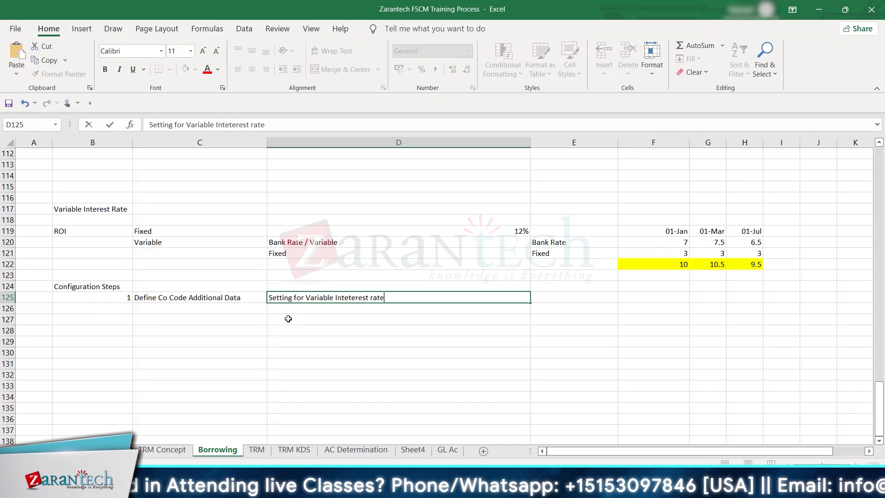
pyautogui.press('Return')
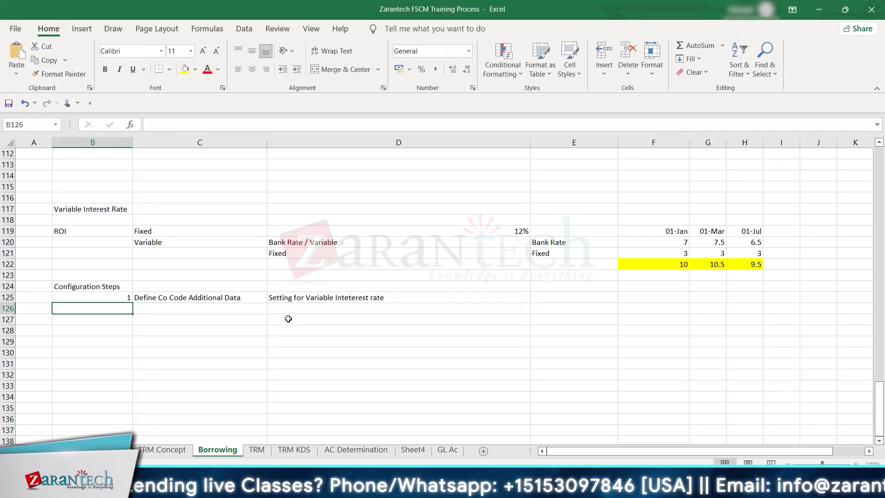
# - Check the planned record setting in SAP, and append "/ Update Planned record update" to the text in Excel cell D125
pyautogui.press('Right')
pyautogui.press('Right')
pyautogui.hotkey('alt', 'Tab')
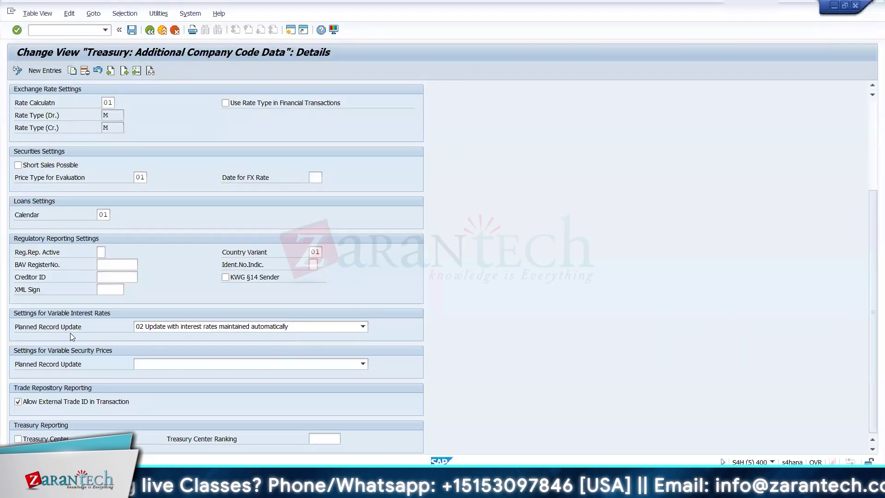
pyautogui.hotkey('alt', 'Tab')
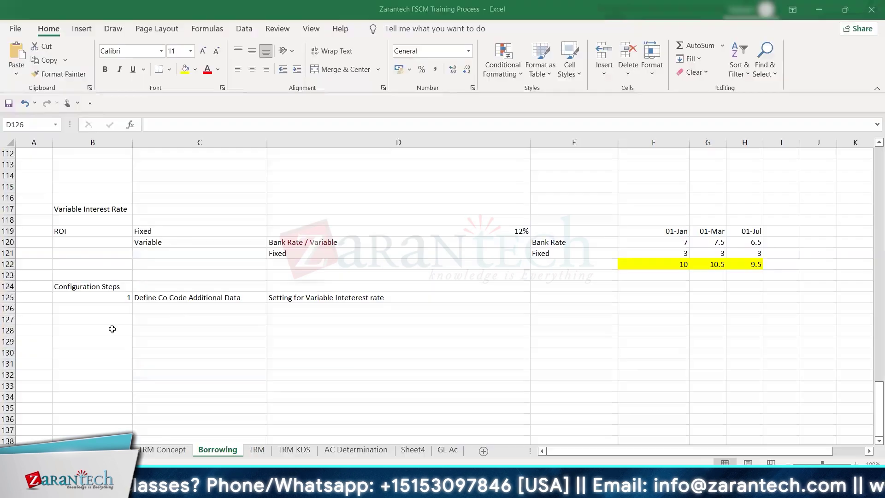
pyautogui.click(415, 297)
pyautogui.doubleClick(415, 297)
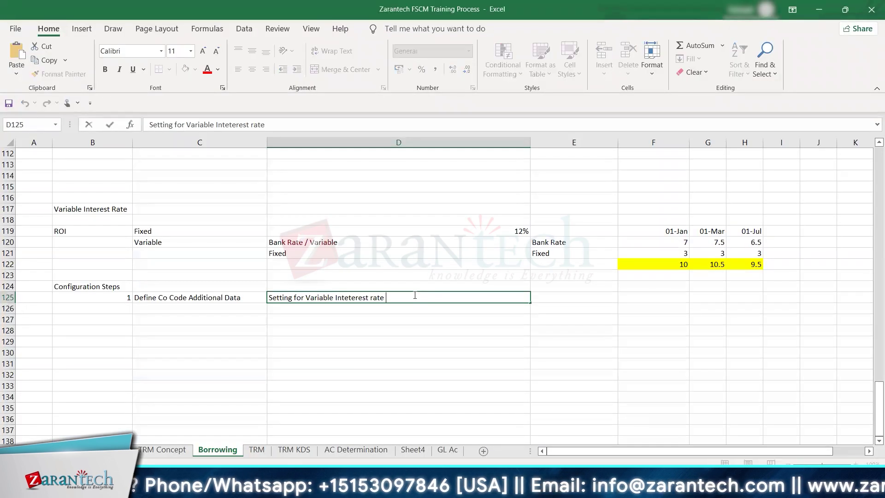
pyautogui.write('/ Update P')
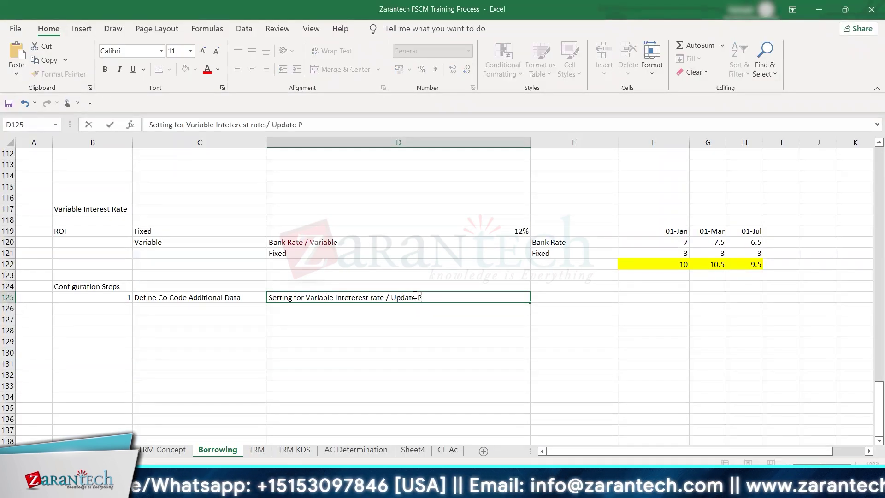
pyautogui.write('lanned recor')
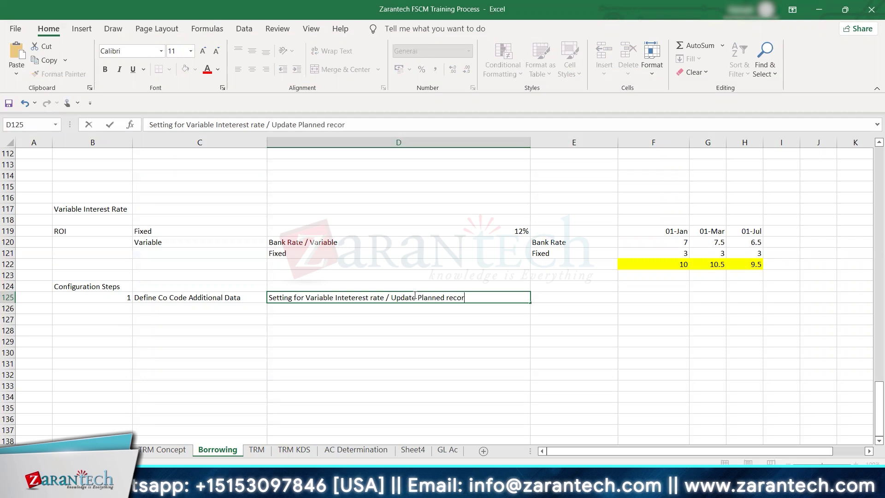
pyautogui.write('d update')
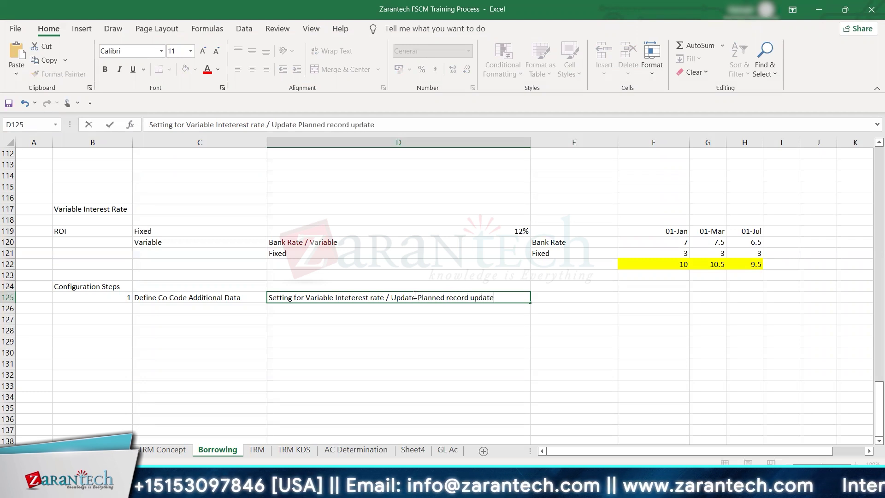
pyautogui.press('Return')
# - Enter step number 2 in cell B126, and return to the SAP IMG to locate the Money Market condition type activities
pyautogui.press('Left')
pyautogui.press('Left')
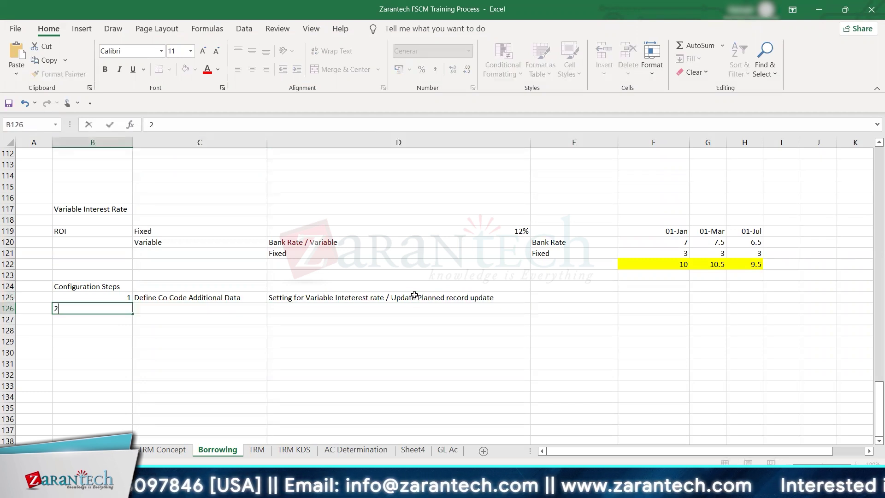
pyautogui.hotkey('alt', 'Tab')
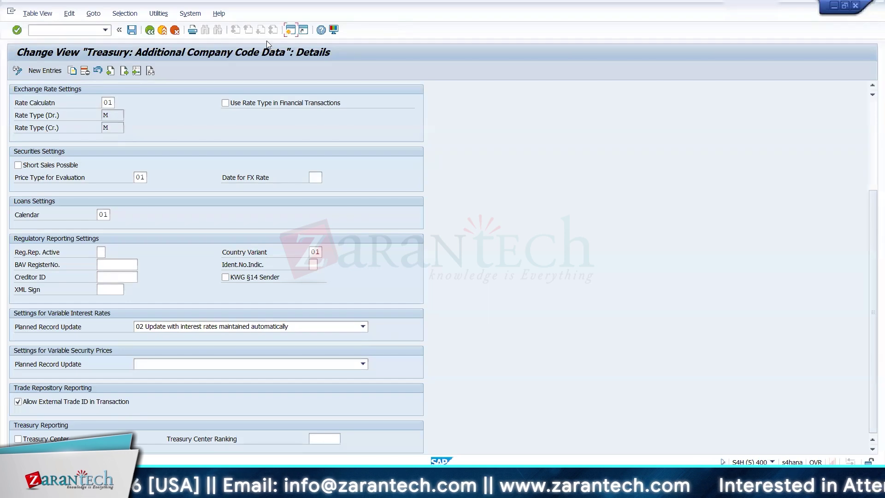
pyautogui.click(150, 30)
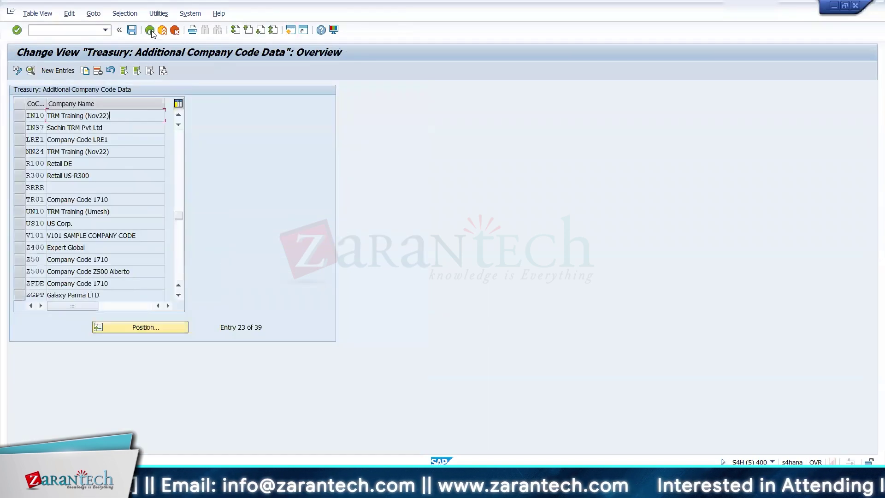
pyautogui.click(150, 30)
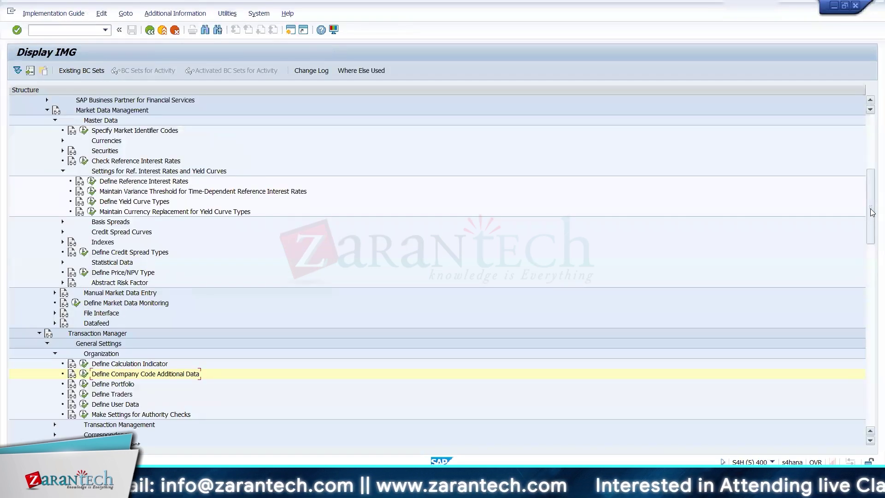
pyautogui.moveTo(872, 212); pyautogui.dragTo(872, 301)
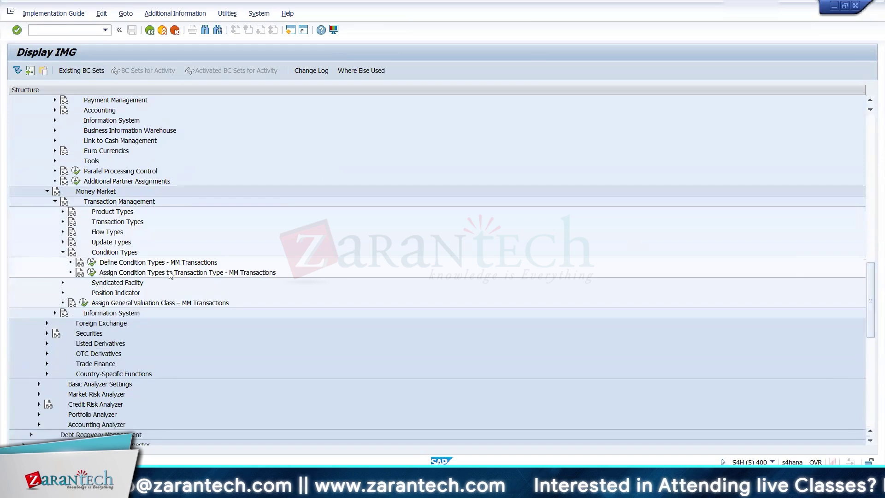
pyautogui.click(156, 264)
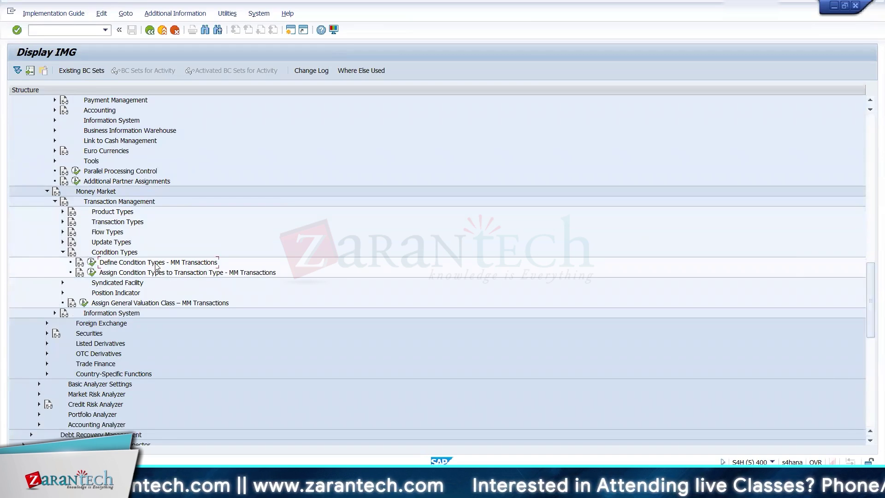
# - Switch to the Excel workbook and enter "Assign Condition 1210 to product type" in cell C126
pyautogui.hotkey('alt', 'Tab')
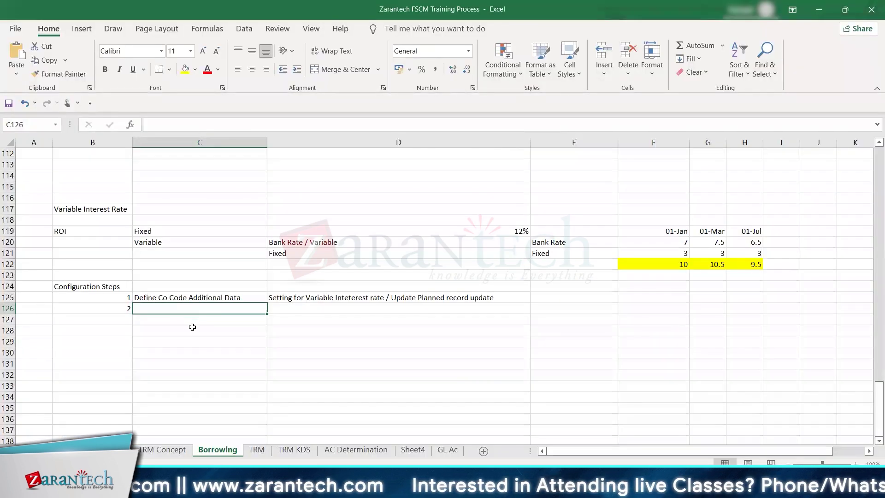
pyautogui.write('Assign C')
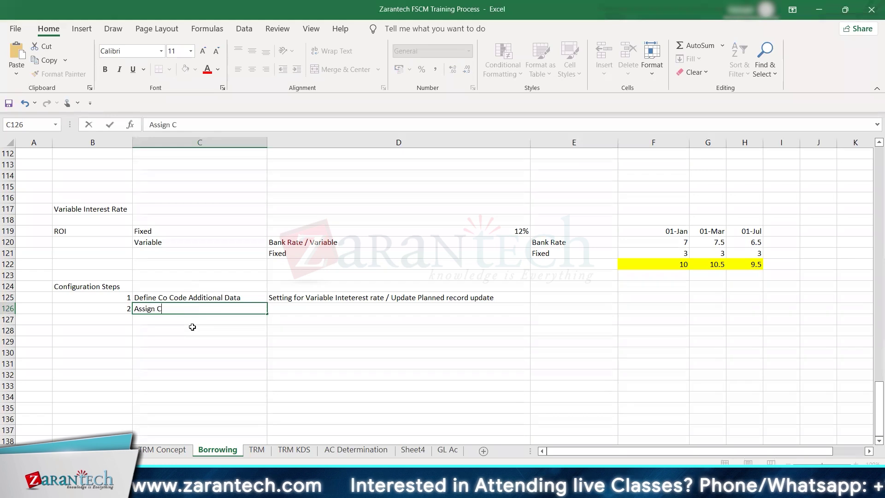
pyautogui.write('Ondi')
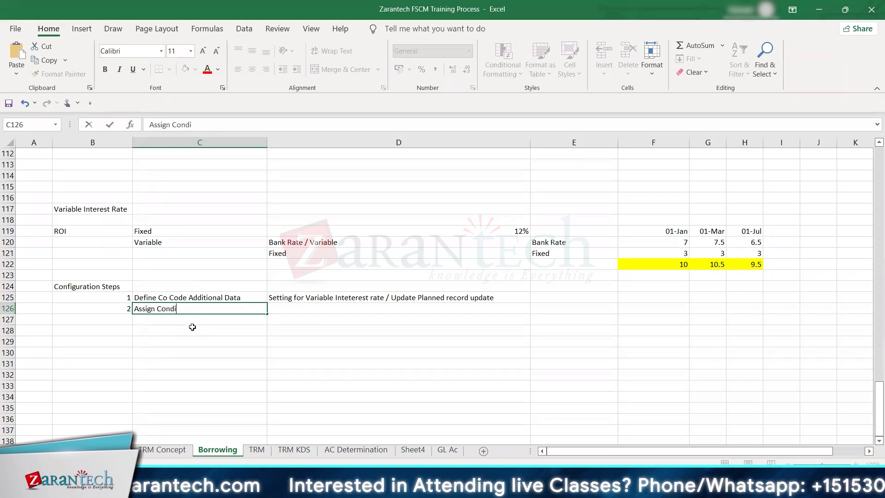
pyautogui.write('tion 121')
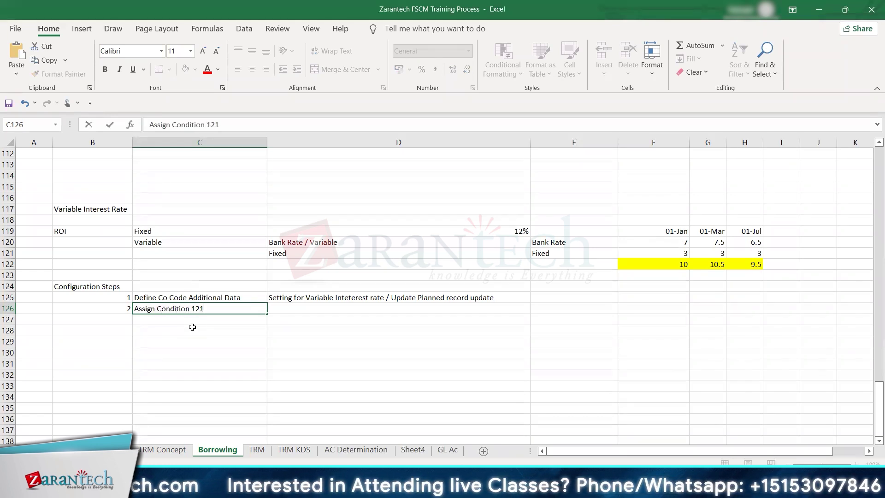
pyautogui.write('0 to pro')
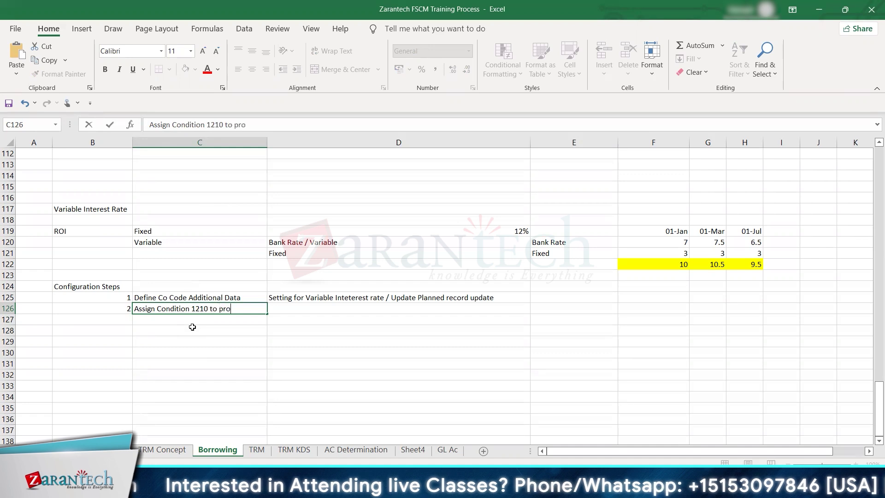
pyautogui.write('duct type')
pyautogui.press('Tab')
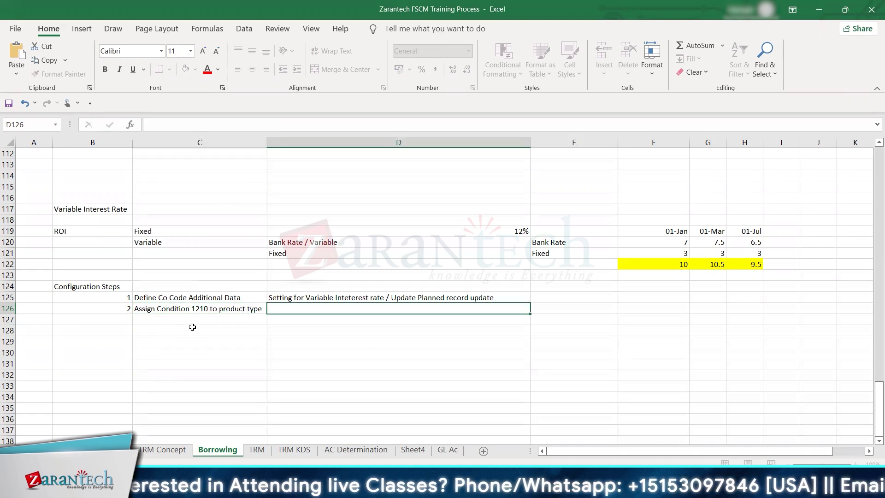
# - Enter "Assignment of Condition type 1210 to 551 Product type" in cell D126
pyautogui.write('A')
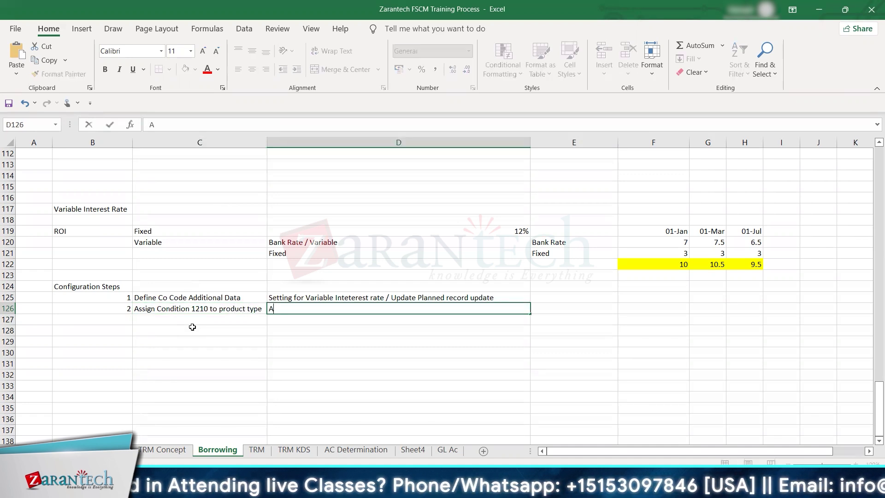
pyautogui.write('ssignment of ')
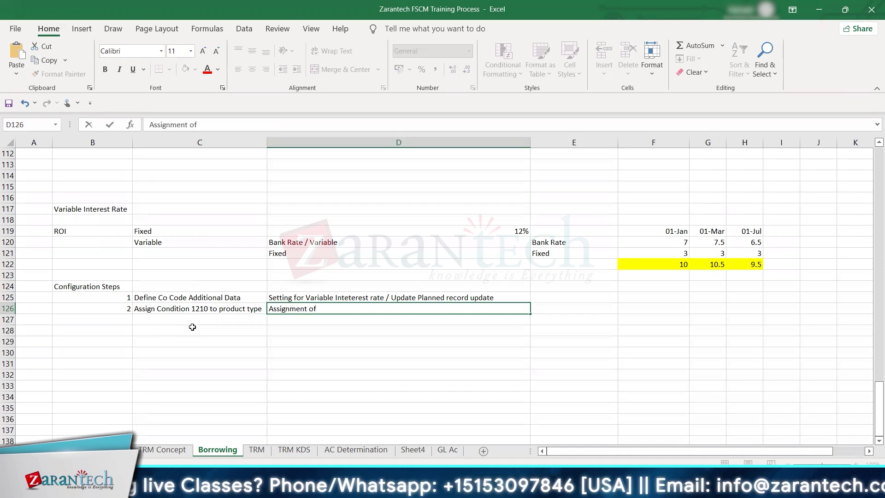
pyautogui.write('Conditio')
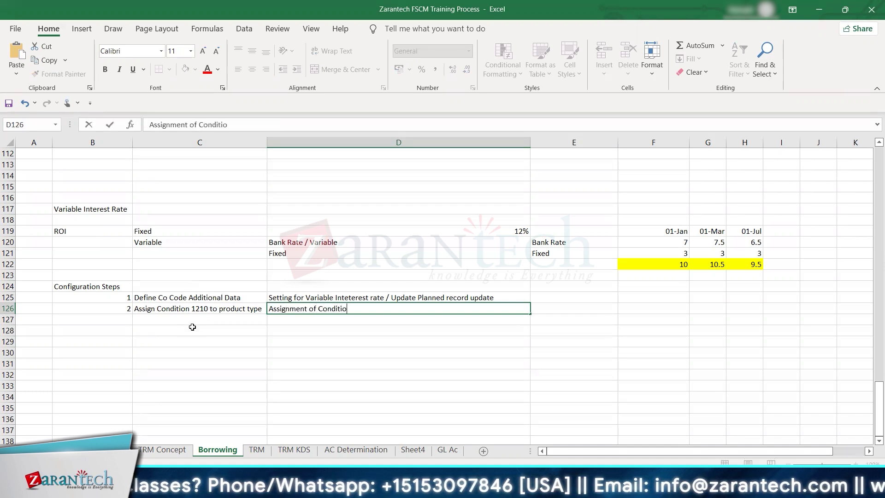
pyautogui.write('n type 12')
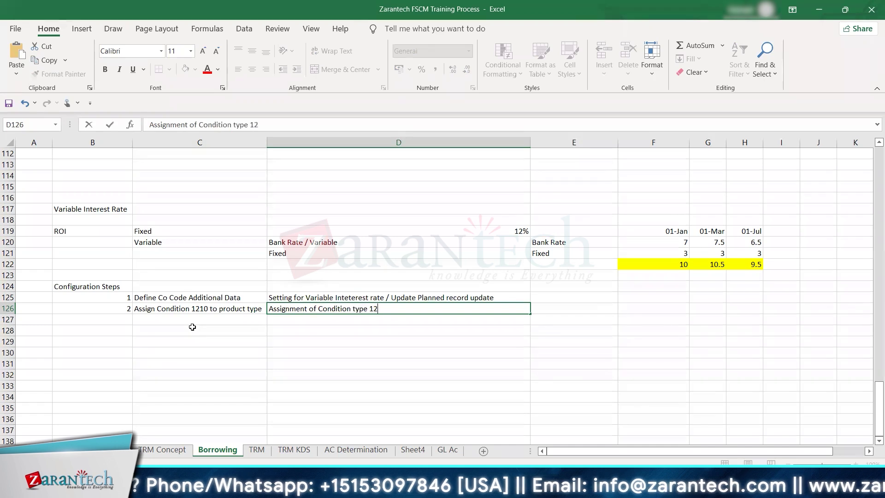
pyautogui.write('10 to 55')
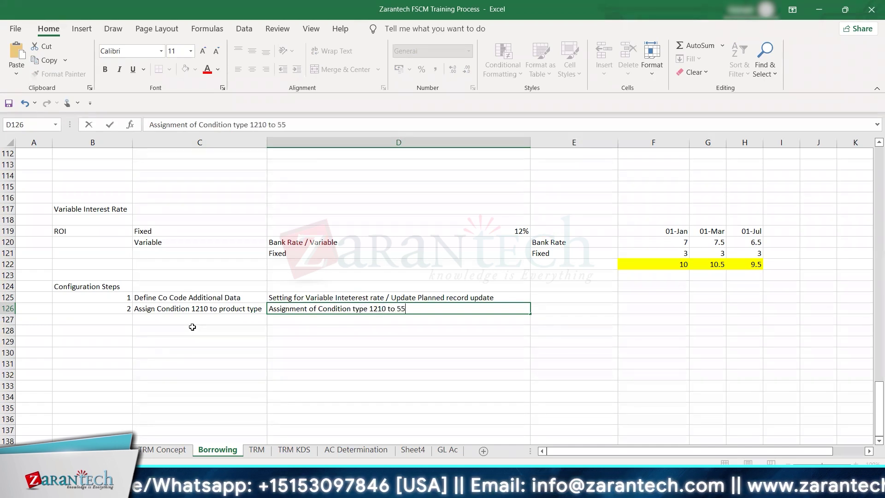
pyautogui.write('1 Product type')
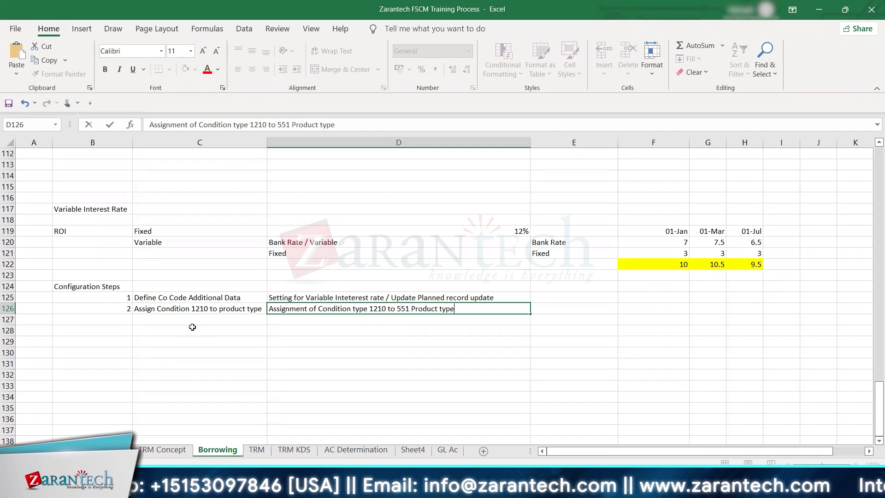
pyautogui.press('Return')
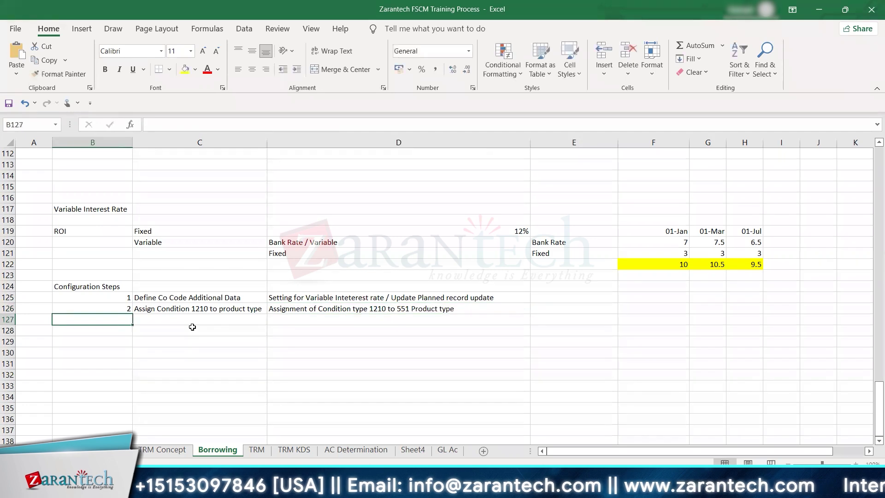
# - Enter step number 3 in cell B127, and locate Check Reference Interest Rates under Market Data Management in the SAP IMG
pyautogui.write('3')
pyautogui.hotkey('alt', 'Tab')
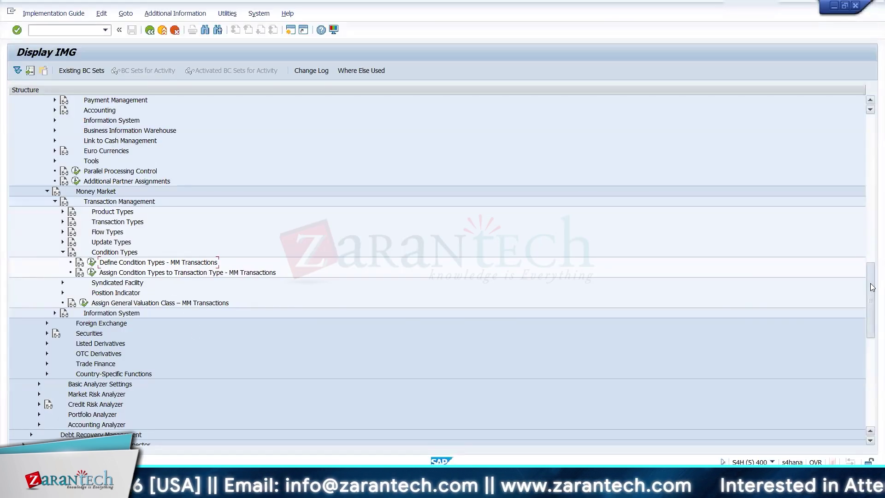
pyautogui.moveTo(870, 282); pyautogui.dragTo(864, 207)
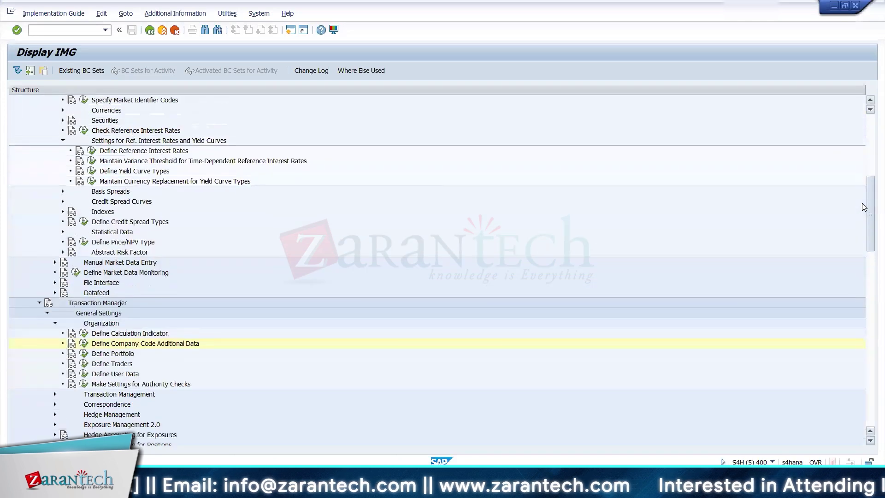
pyautogui.click(105, 131)
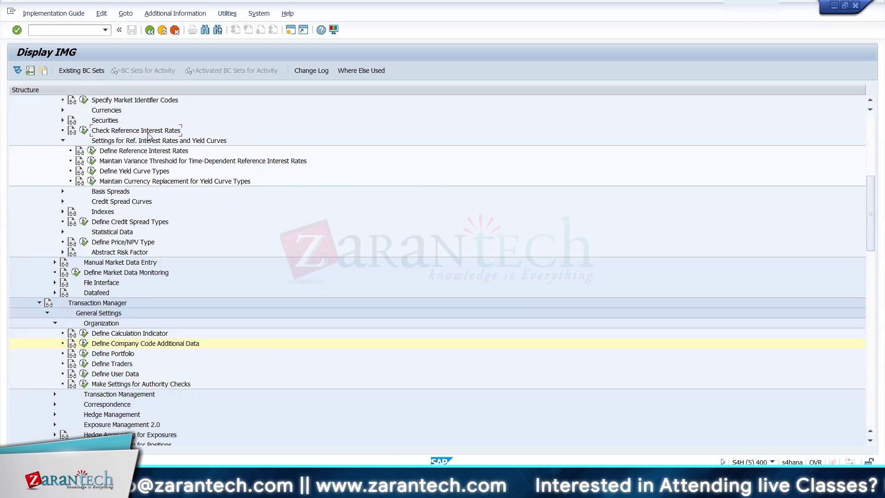
# - Switch to the Excel workbook and enter "Define Reference interest Rate" in cell C127
pyautogui.hotkey('alt', 'Tab')
pyautogui.write('Defo')
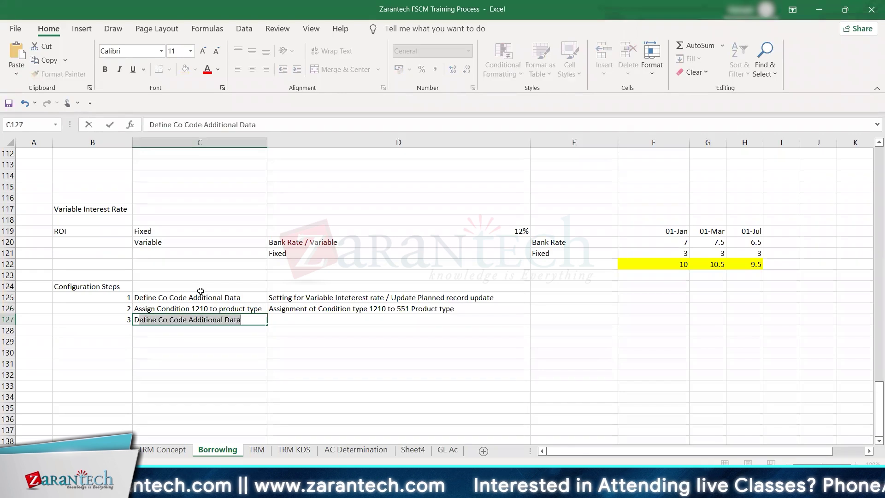
pyautogui.press('BackSpace')
pyautogui.write('ine Refe')
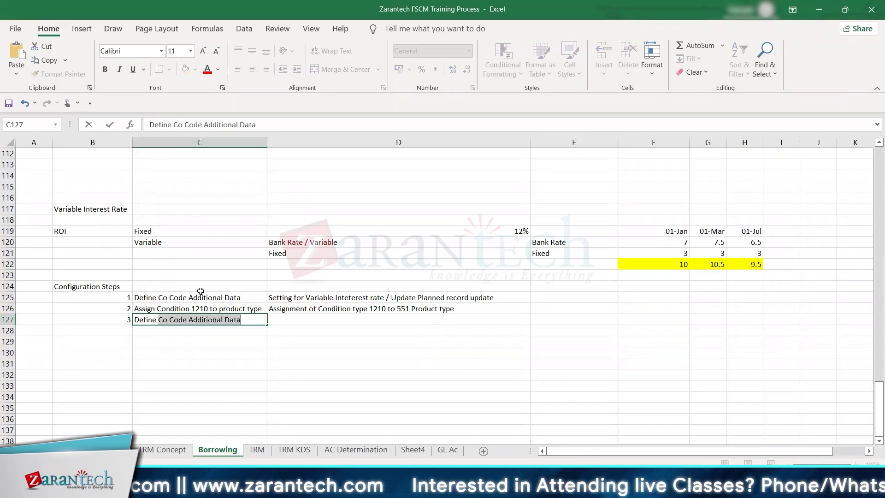
pyautogui.write('rence ')
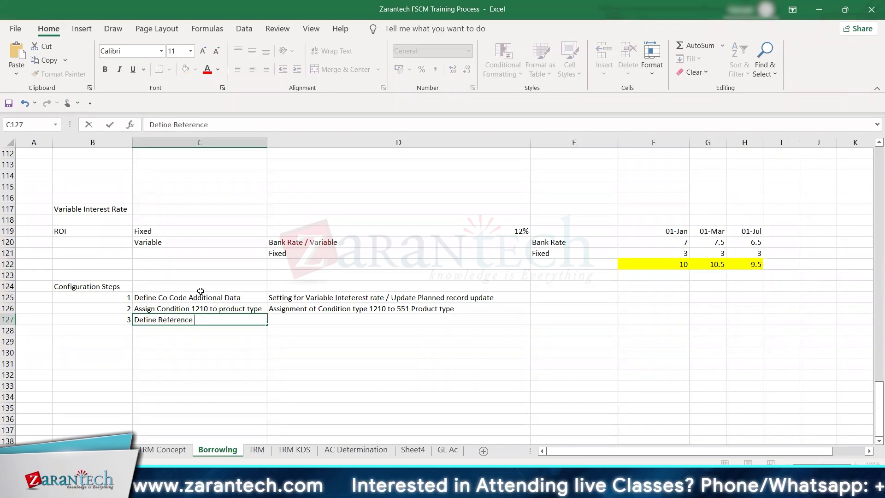
pyautogui.write('interes')
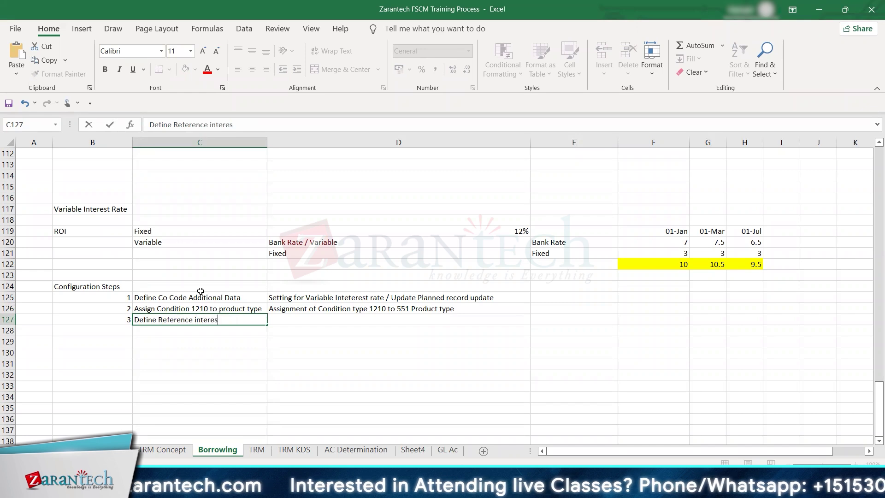
pyautogui.write('t Rate')
pyautogui.press('Tab')
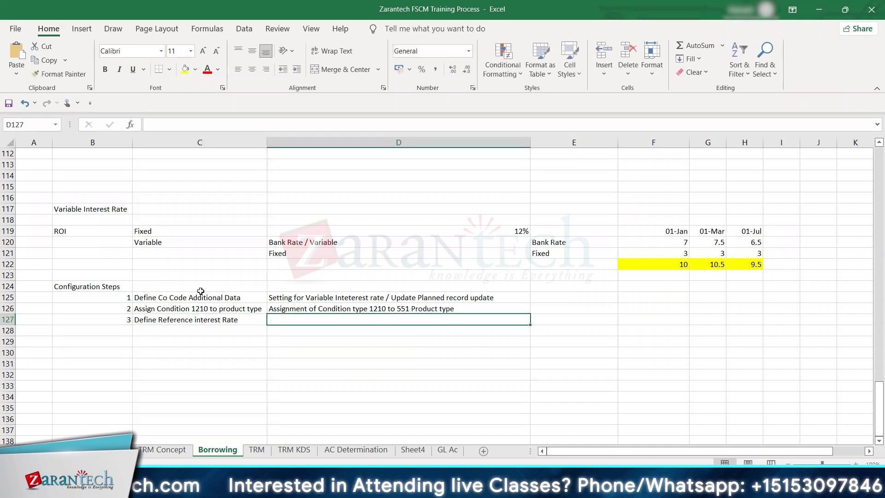
# - Enter the description "Create Ref interest rate" in cell D127
pyautogui.write('Create')
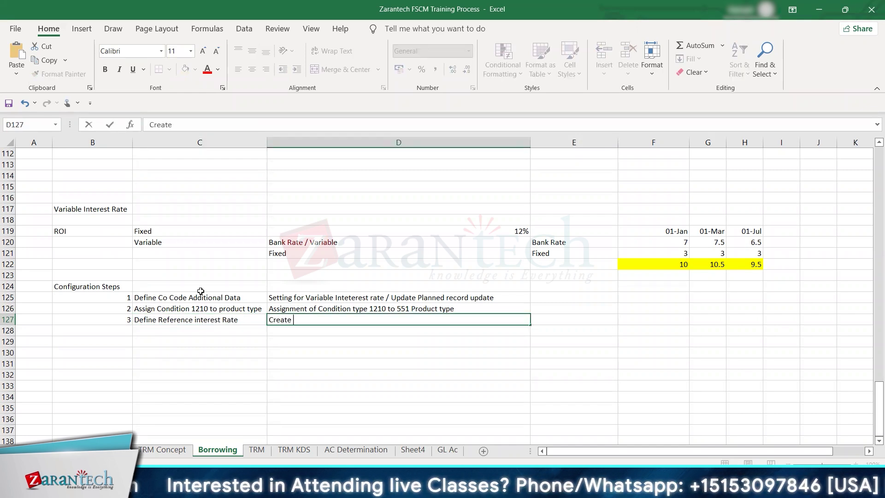
pyautogui.write(' Ref')
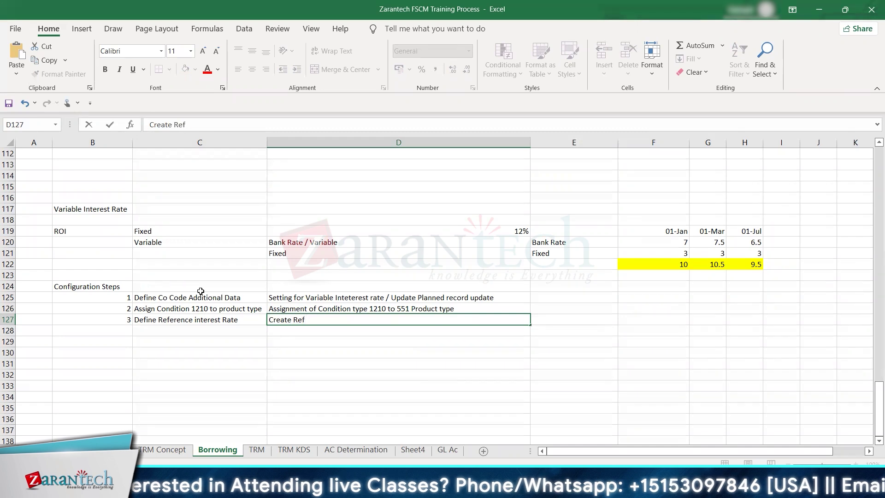
pyautogui.write(' interest r')
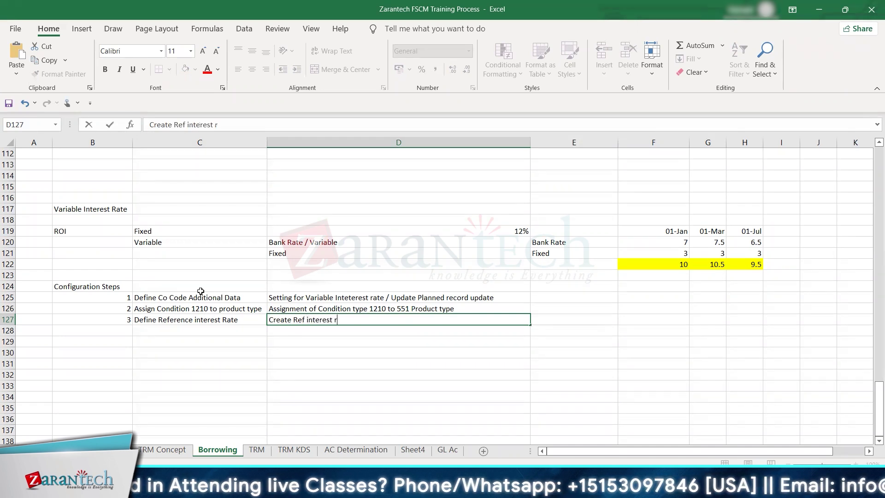
pyautogui.write('ate')
pyautogui.press('Return')
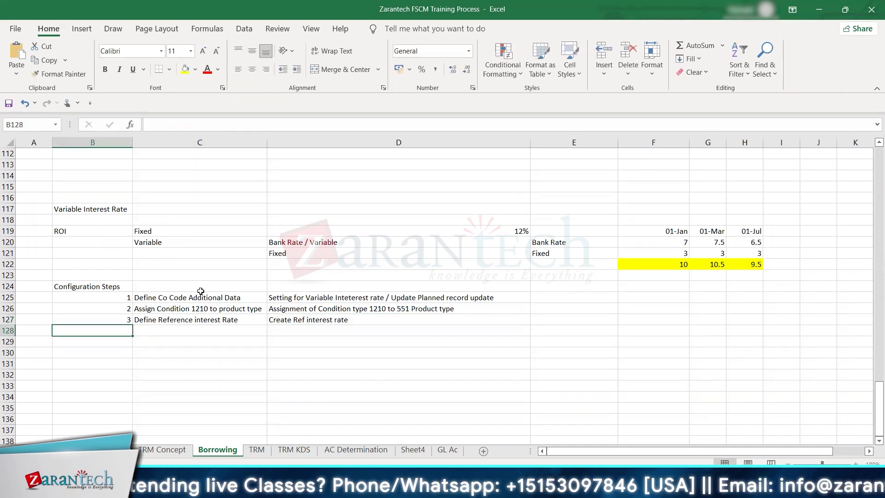
# - Enter the label "Master data" in cell B129, leaving one empty row below the configuration steps
pyautogui.press('Down')
pyautogui.press('Down')
pyautogui.press('Down')
pyautogui.press('Up')
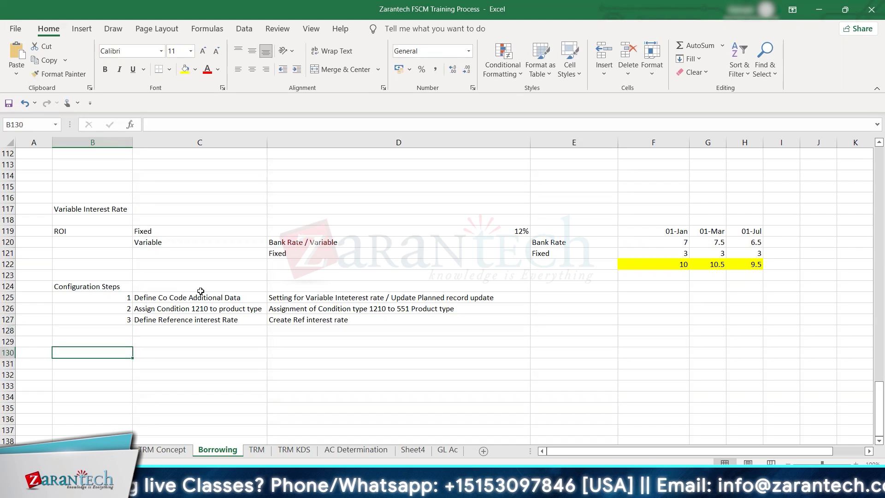
pyautogui.press('Up')
pyautogui.write('M')
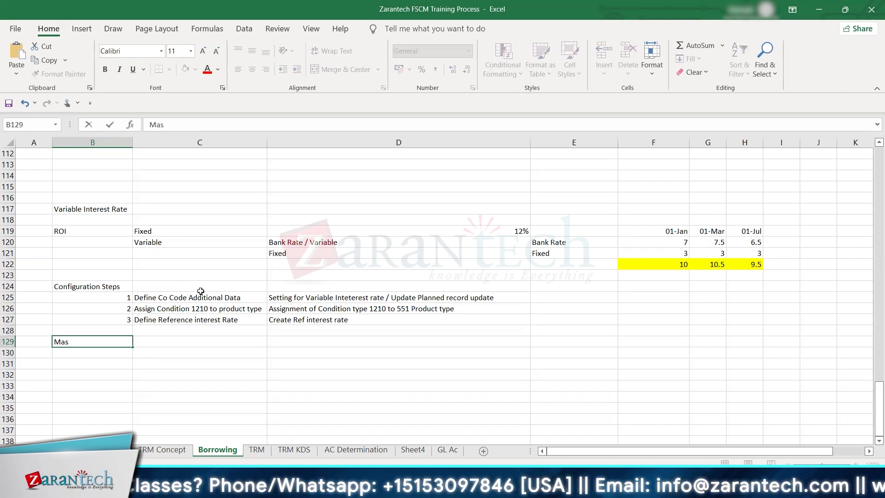
pyautogui.write('aster da')
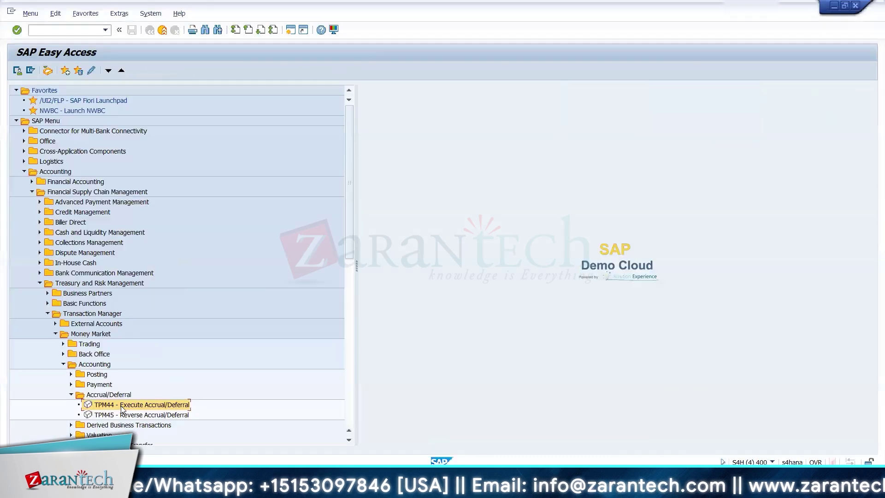
# - Expand the Money Market Environment folder in SAP Easy Access down to its transactions, and enter OB83 in cell C129 of the Excel workbook
pyautogui.moveTo(348, 246); pyautogui.dragTo(338, 329)
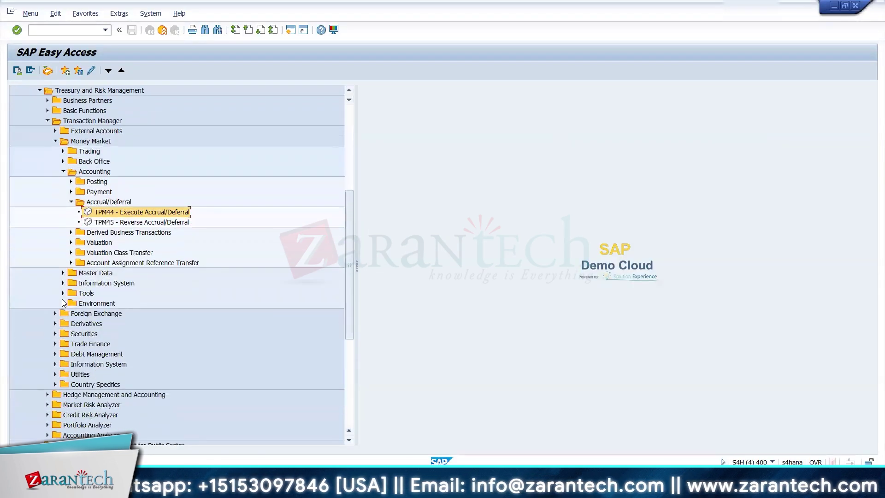
pyautogui.click(63, 303)
pyautogui.click(71, 314)
pyautogui.click(79, 323)
pyautogui.click(196, 342)
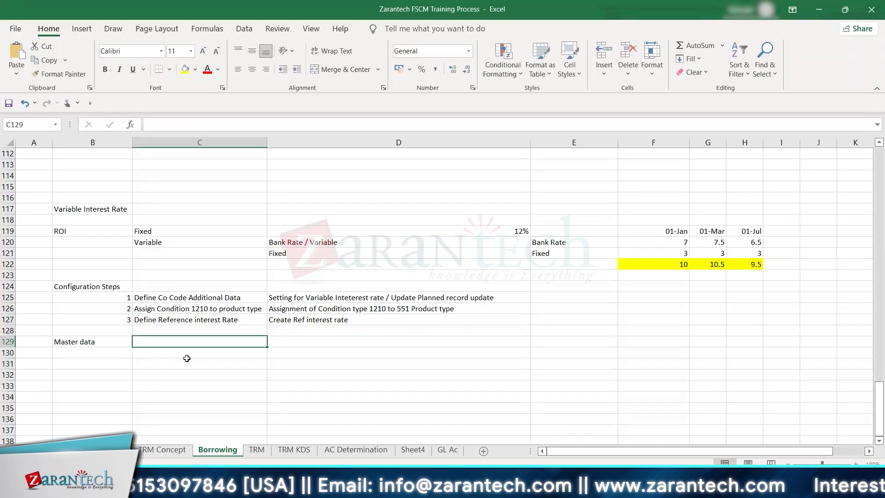
pyautogui.write('OB83')
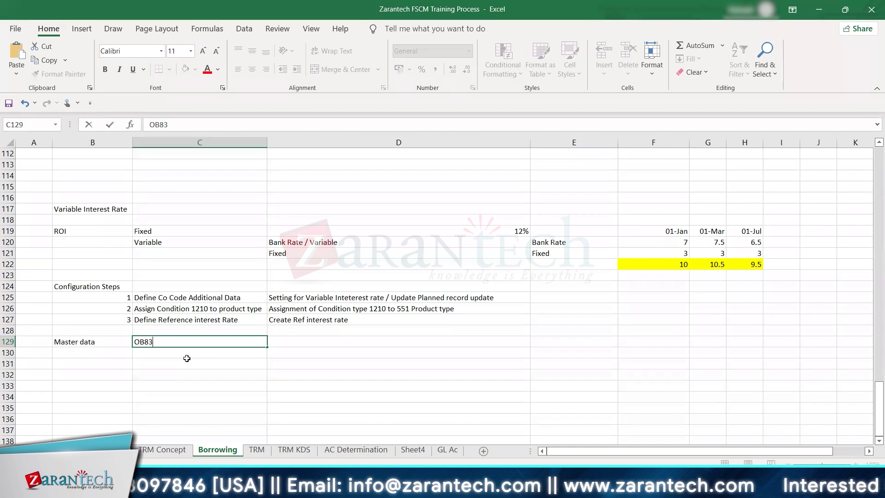
pyautogui.press('Tab')
# - Enter the description "Update master data - maintain ref interest rate" in cell D129
pyautogui.write('Update master data - mai')
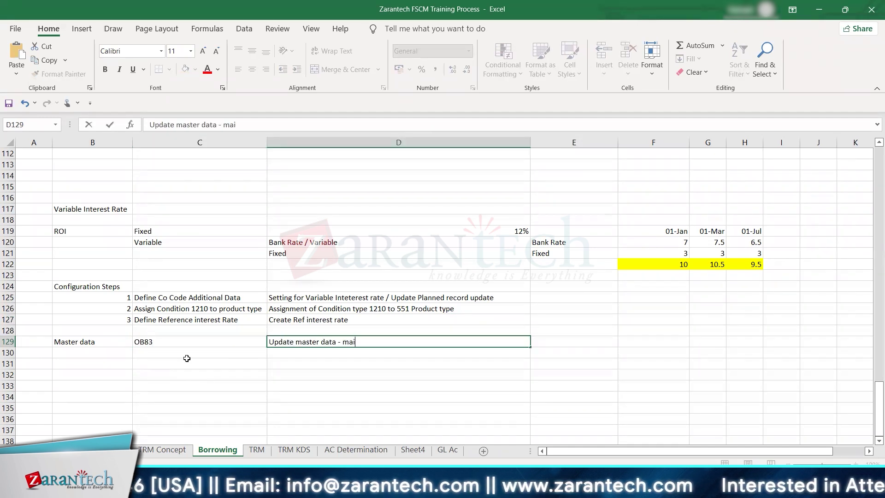
pyautogui.write('ntain r')
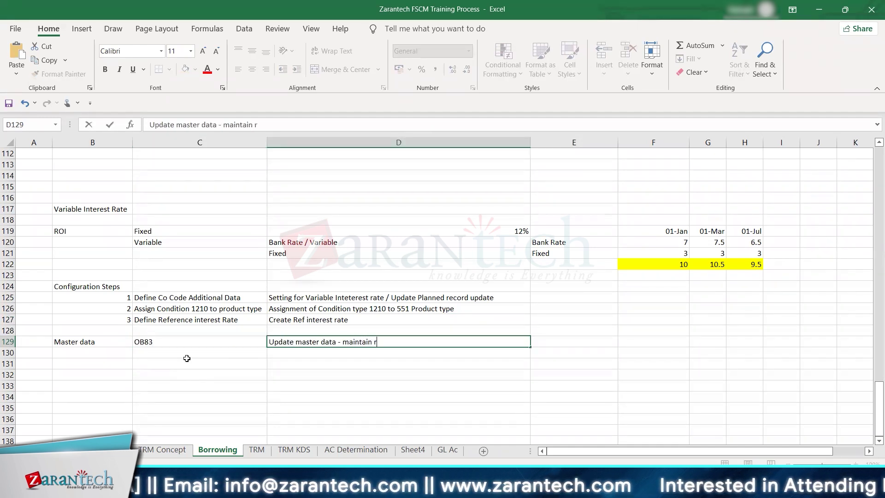
pyautogui.write('ef intered')
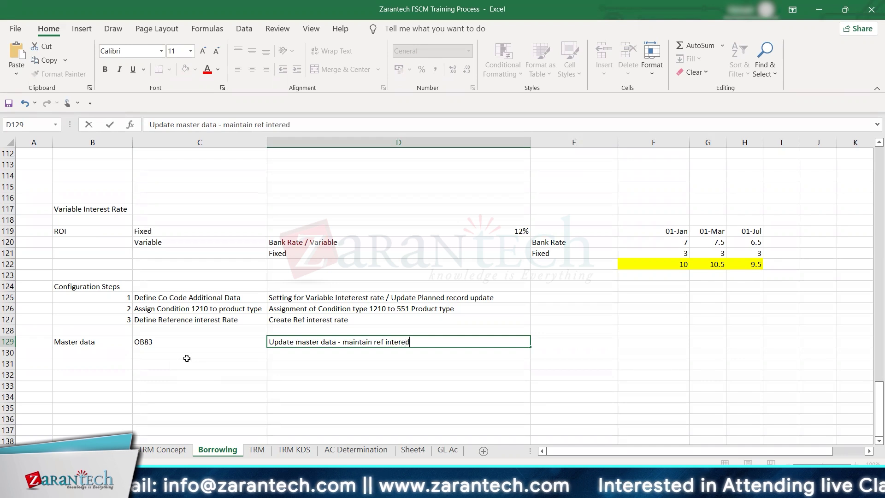
pyautogui.press('BackSpace')
pyautogui.write('s')
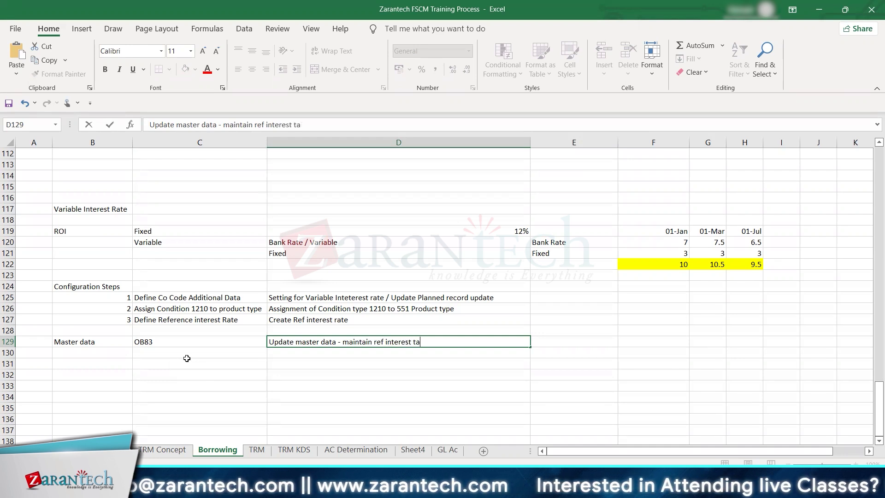
pyautogui.write('t rate')
pyautogui.press('Return')
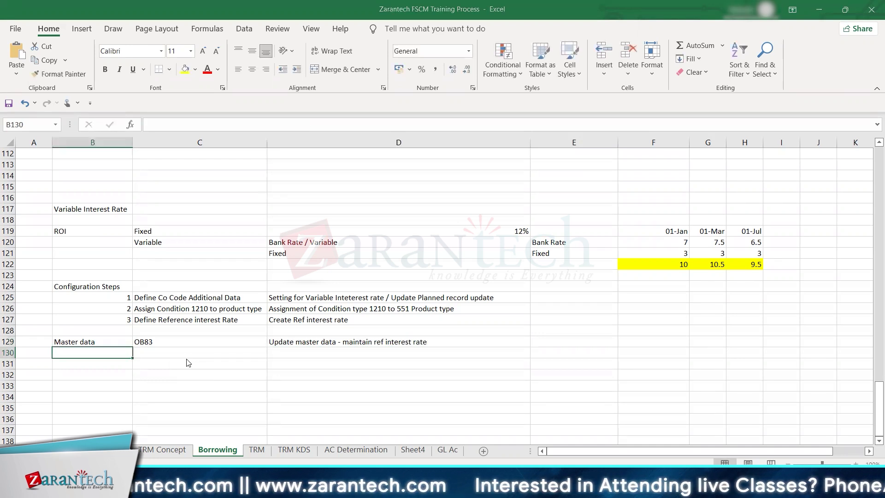
# - In the SAP term loan contract, enter 2M USD as the amount and a 365-day term from 09.01.2022, adopting the non-working start date
pyautogui.hotkey('alt', 'Tab')
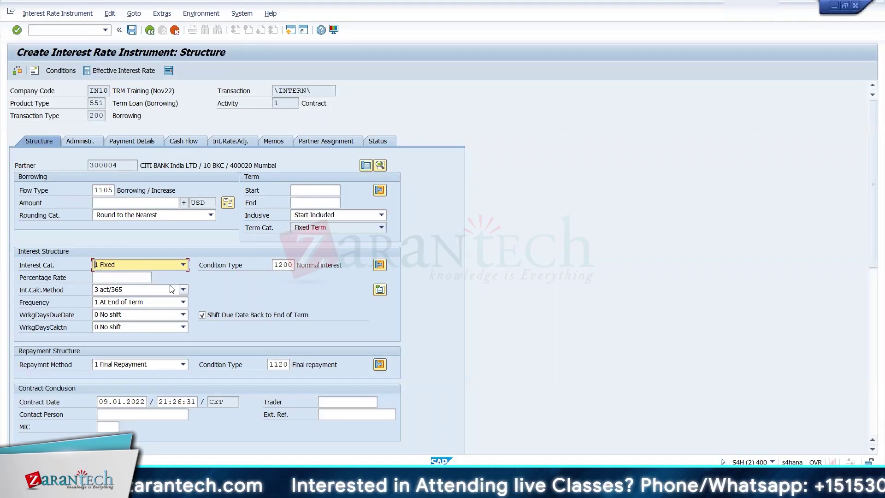
pyautogui.click(147, 204)
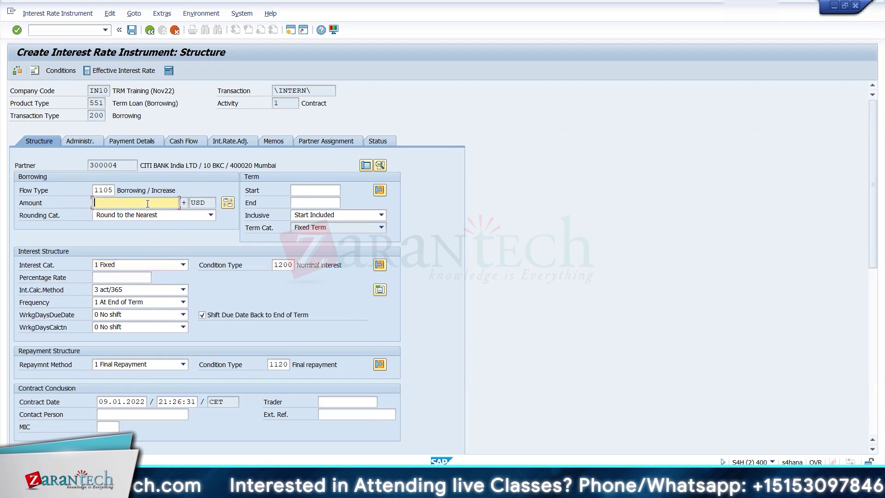
pyautogui.write('2M')
pyautogui.press('Tab')
pyautogui.press('Tab')
pyautogui.press('Tab')
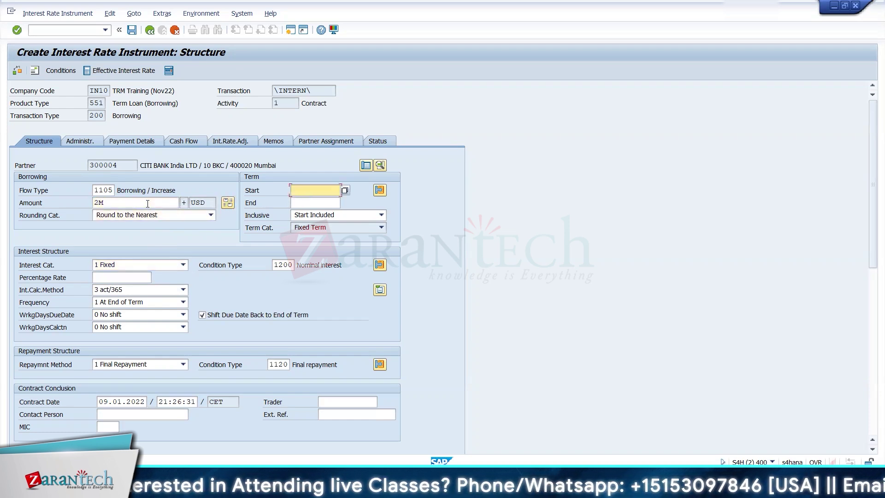
pyautogui.write('=')
pyautogui.press('Tab')
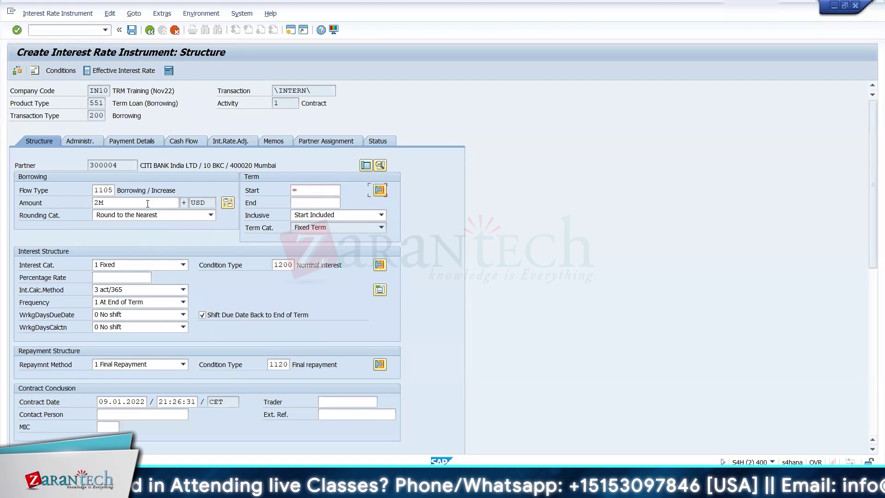
pyautogui.write('+365')
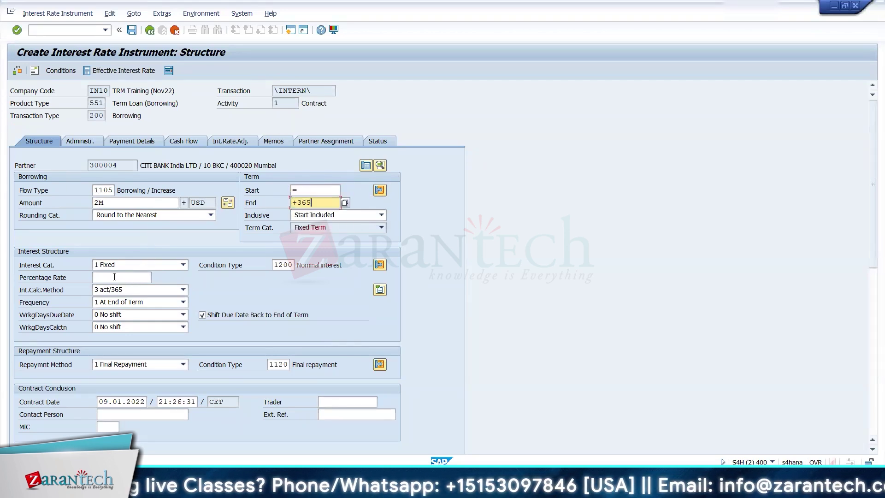
pyautogui.press('Return')
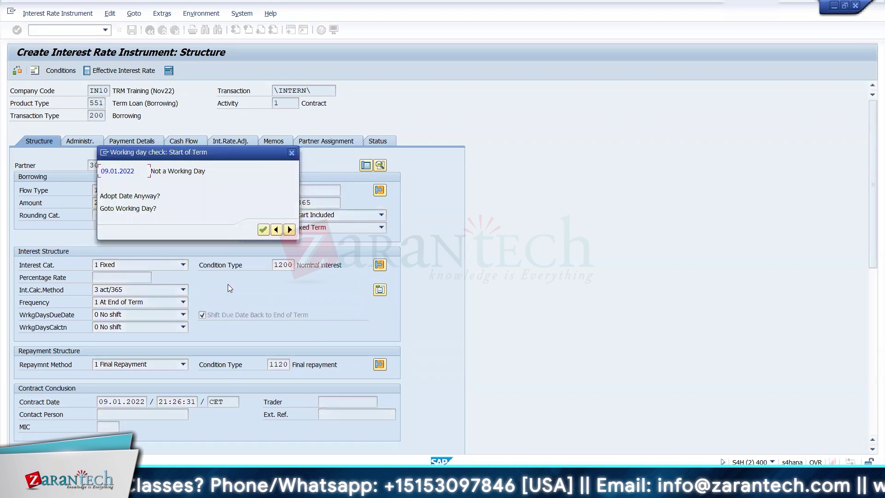
pyautogui.click(262, 229)
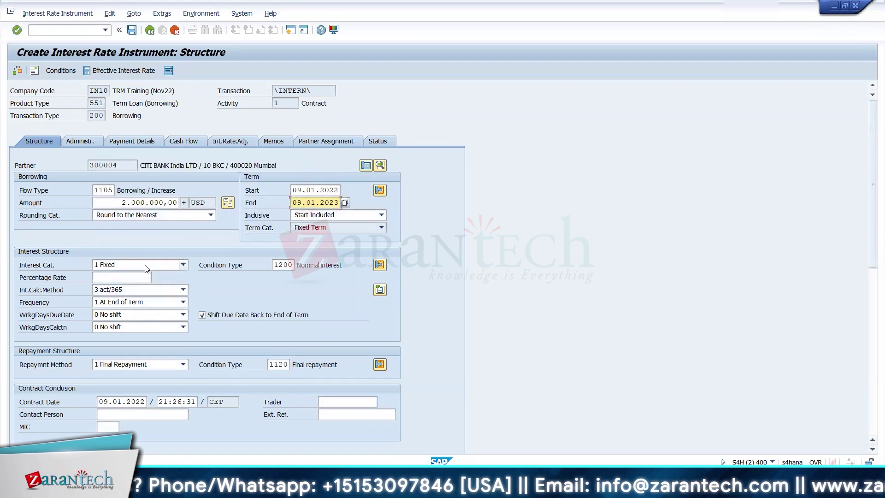
# - Set the loan's interest category to 2 Variable and choose CITIBANK as the reference interest rate
pyautogui.click(145, 265)
pyautogui.click(120, 288)
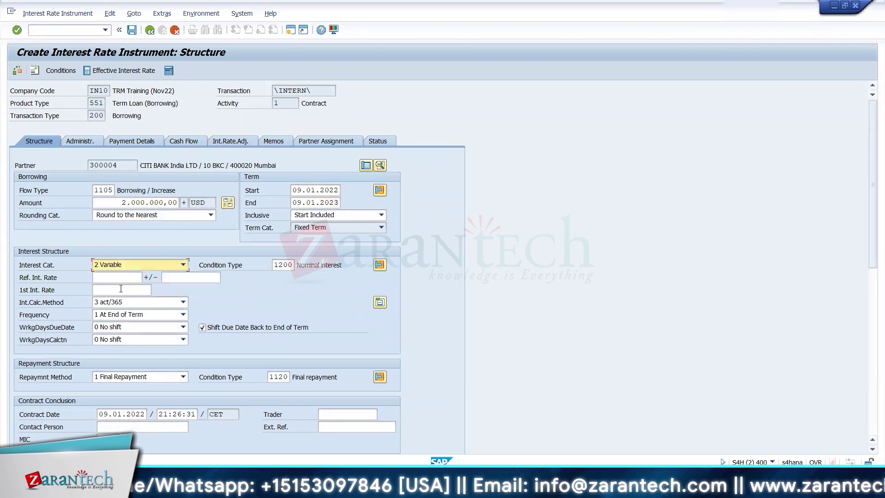
pyautogui.click(139, 278)
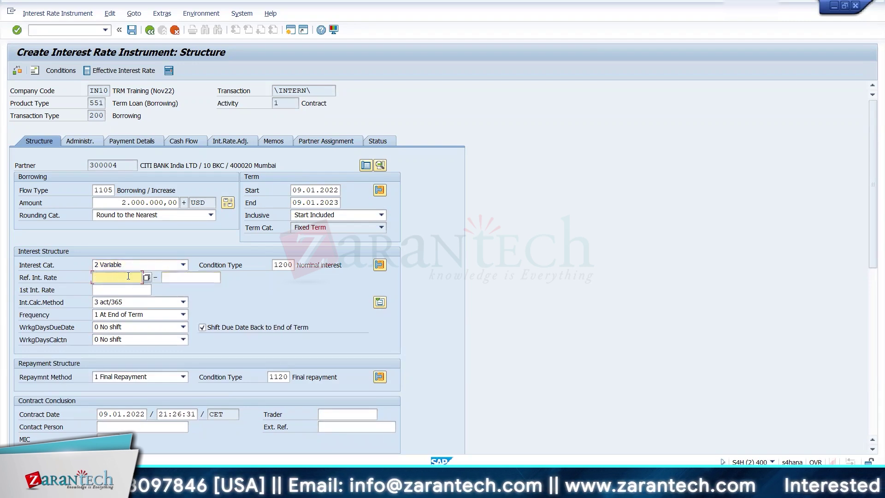
pyautogui.click(150, 279)
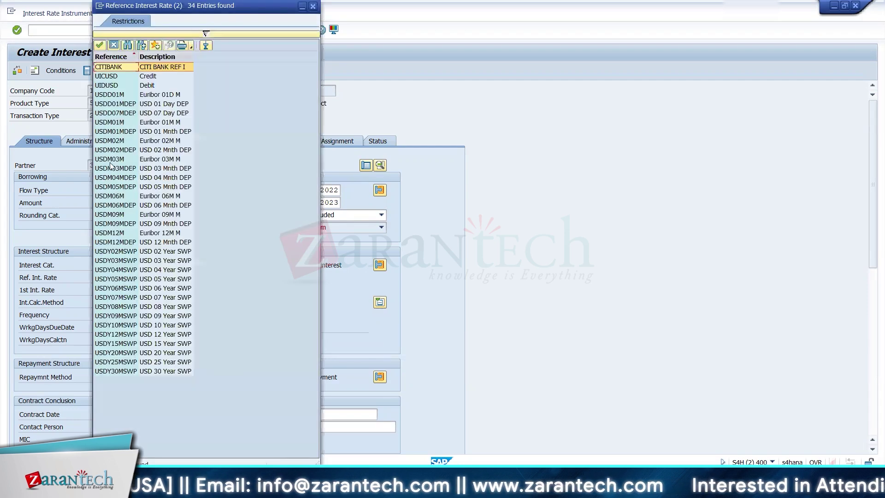
pyautogui.doubleClick(121, 67)
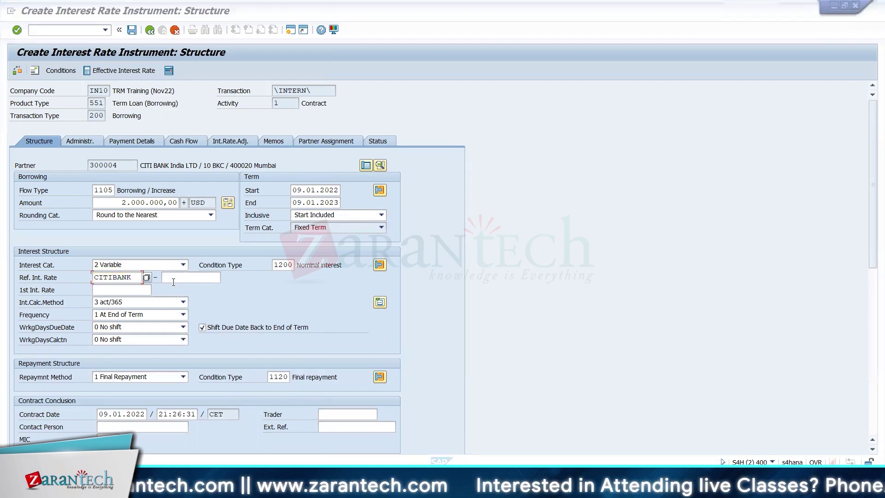
# - Compare the variable bank rate entries in row 120 of the Excel workbook with the CITIBANK reference rate in the SAP contract
pyautogui.hotkey('alt', 'Tab')
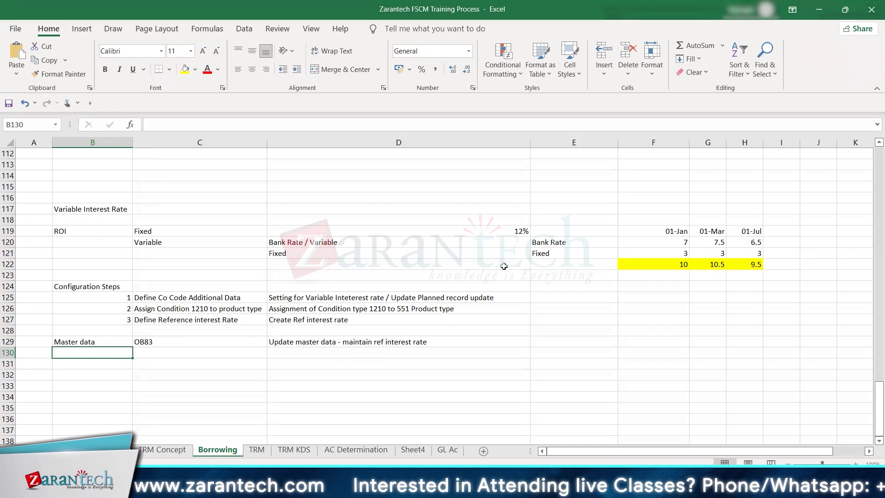
pyautogui.moveTo(196, 242); pyautogui.dragTo(391, 242)
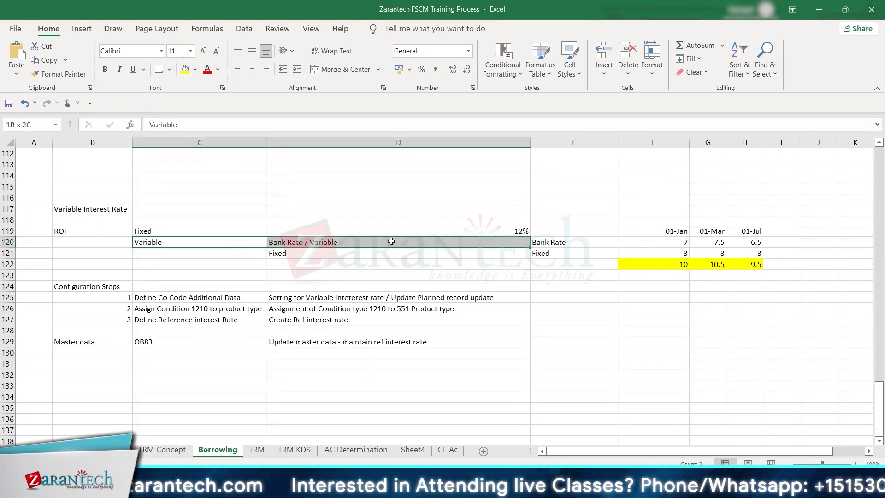
pyautogui.click(671, 244)
pyautogui.hotkey('alt', 'Tab')
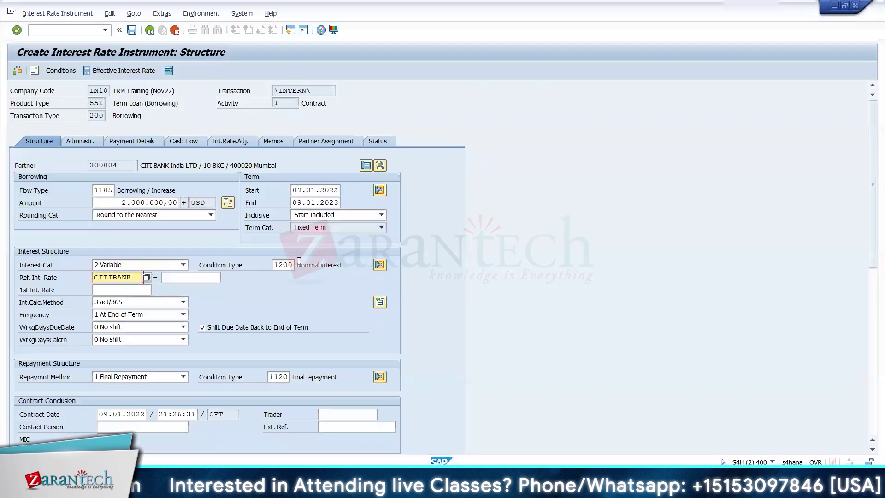
pyautogui.moveTo(94, 276); pyautogui.dragTo(133, 277)
pyautogui.hotkey('alt', 'Tab')
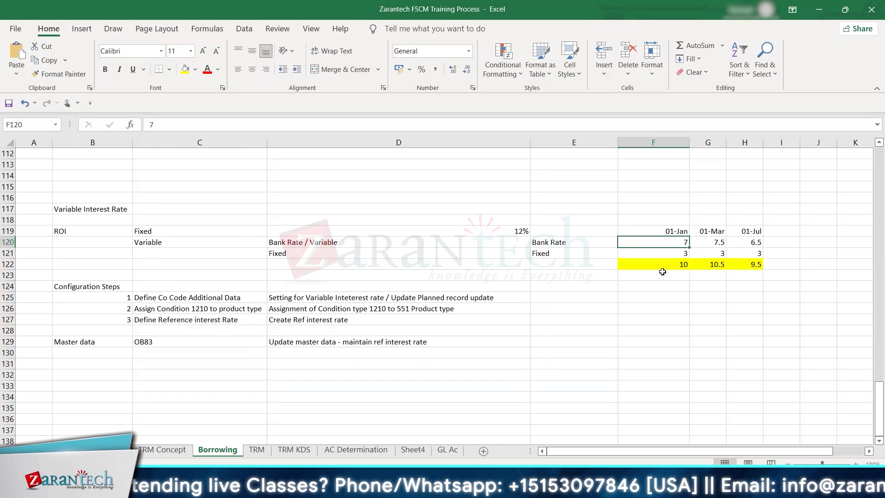
# - Check the fixed rate in the Excel workbook, enter a 3 spread on the contract's CITIBANK reference rate, and read the message details
pyautogui.click(673, 256)
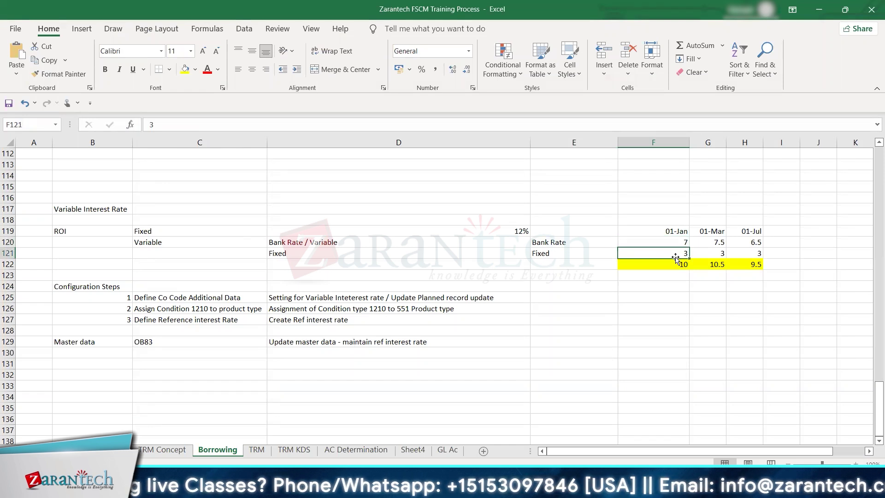
pyautogui.hotkey('alt', 'Tab')
pyautogui.click(197, 275)
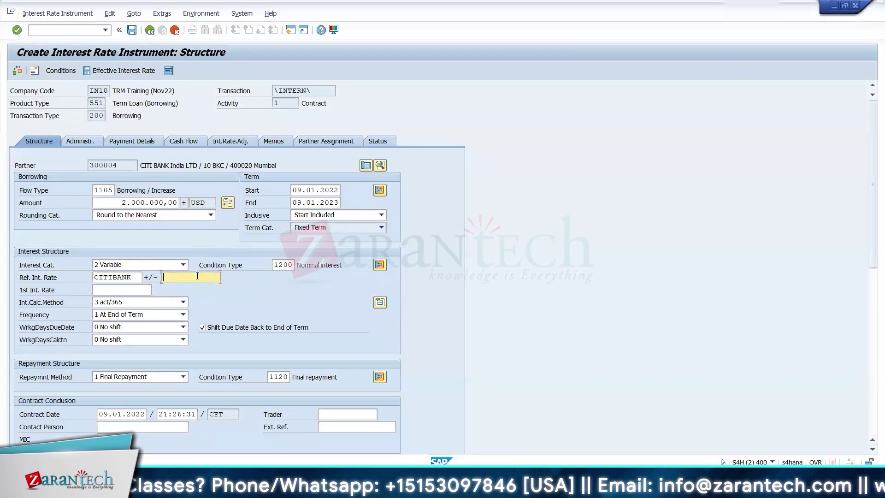
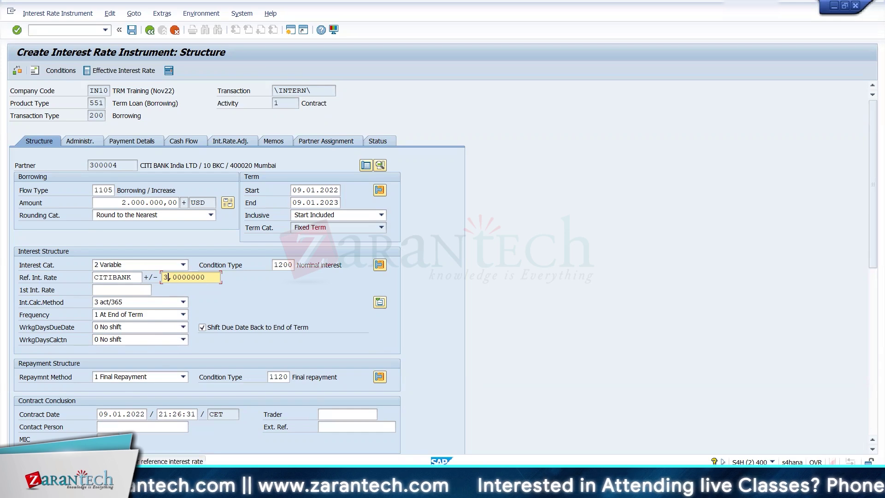
pyautogui.click(115, 461)
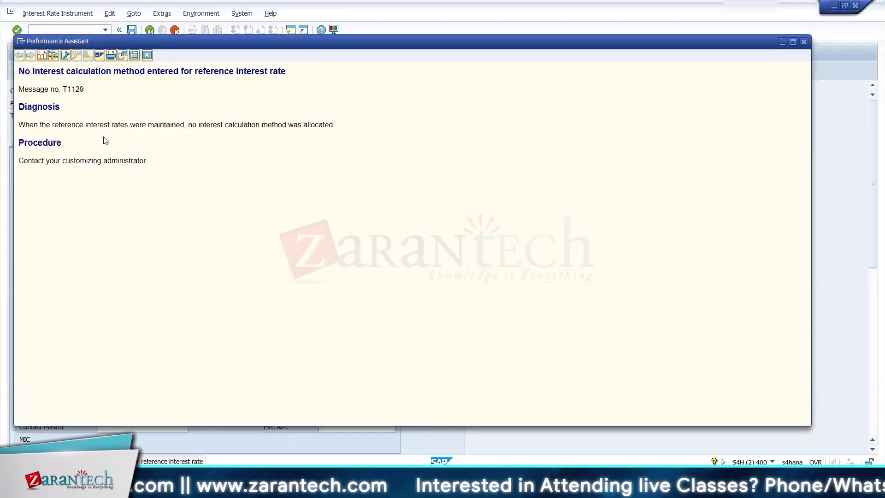
pyautogui.click(148, 55)
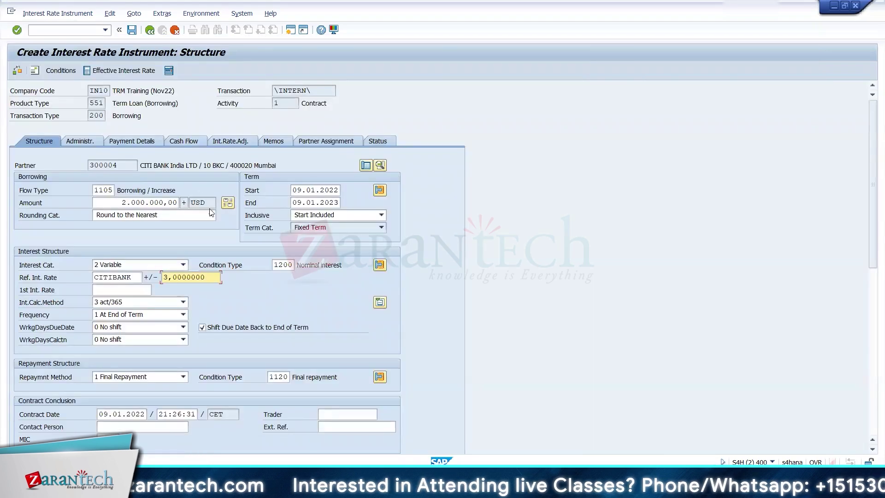
# - Open Define Reference Interest Rates in the SAP customizing and examine the payment frequency options on the Australian Dollar 2 Year Interest Rate Swap entry
pyautogui.hotkey('alt', 'Tab')
pyautogui.hotkey('alt', 'Tab', 'Tab')
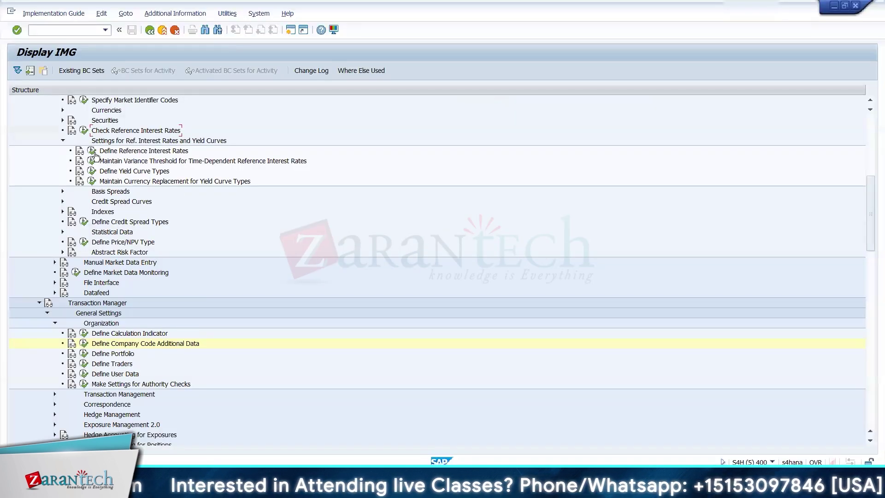
pyautogui.click(92, 151)
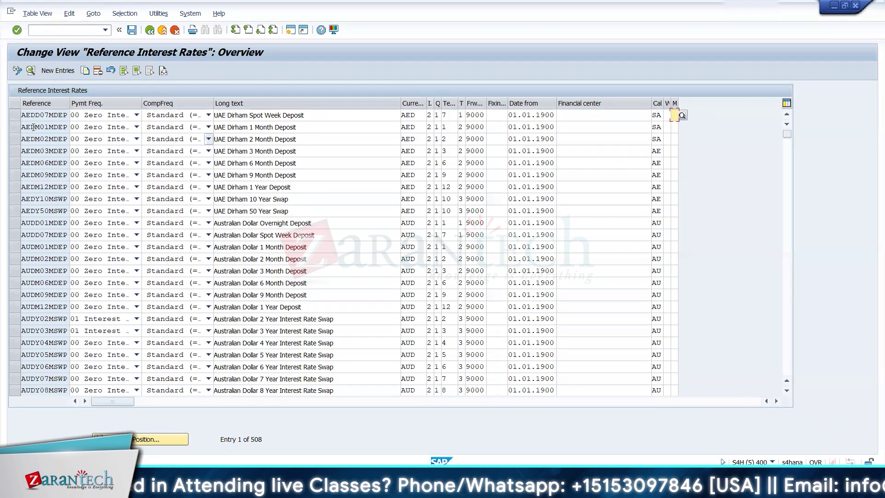
pyautogui.click(14, 115)
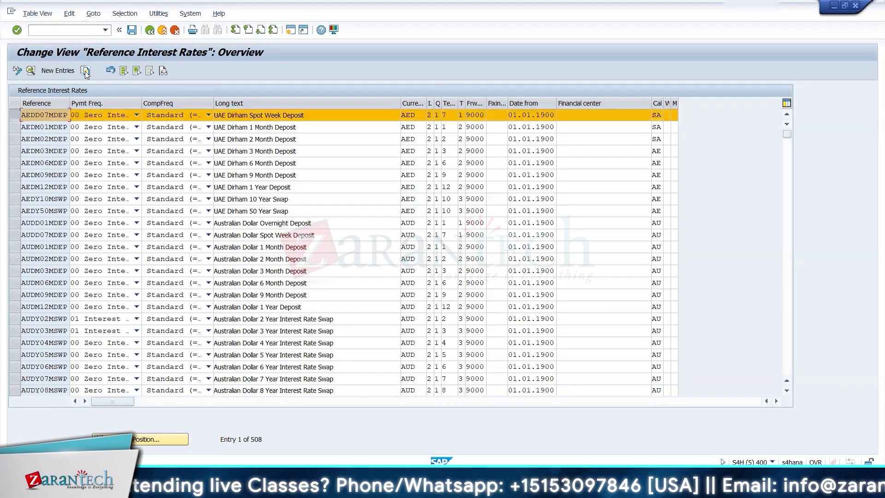
pyautogui.click(16, 118)
pyautogui.click(84, 320)
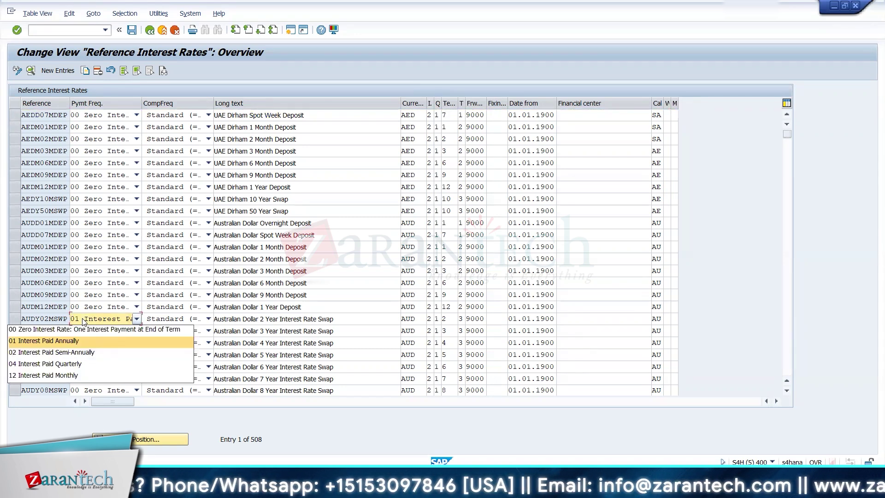
pyautogui.click(84, 321)
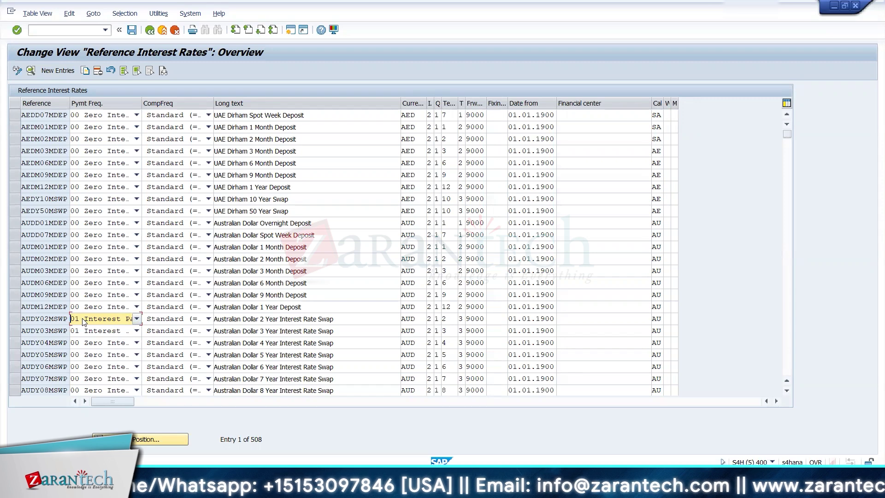
pyautogui.click(14, 319)
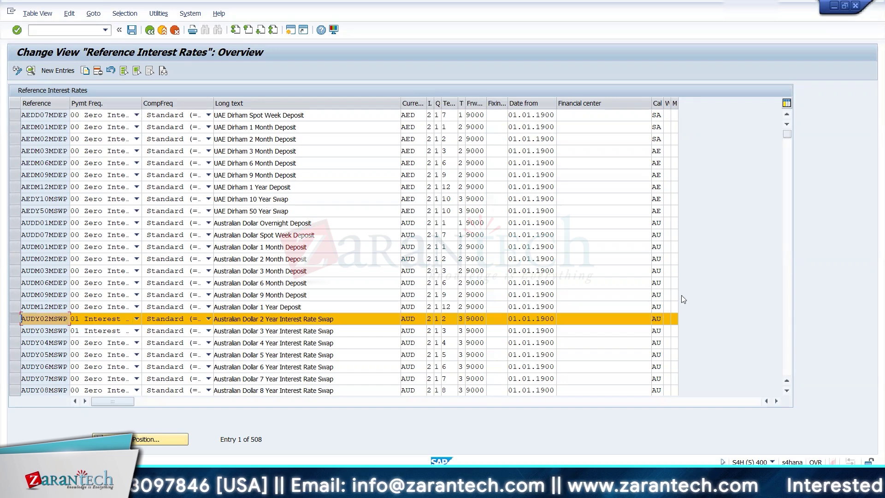
# - Set the CITIBANK entry's payment frequency to 12 Interest Paid Monthly and its interest calculation method to 3 act/365
pyautogui.scroll(-3, 791, 332)
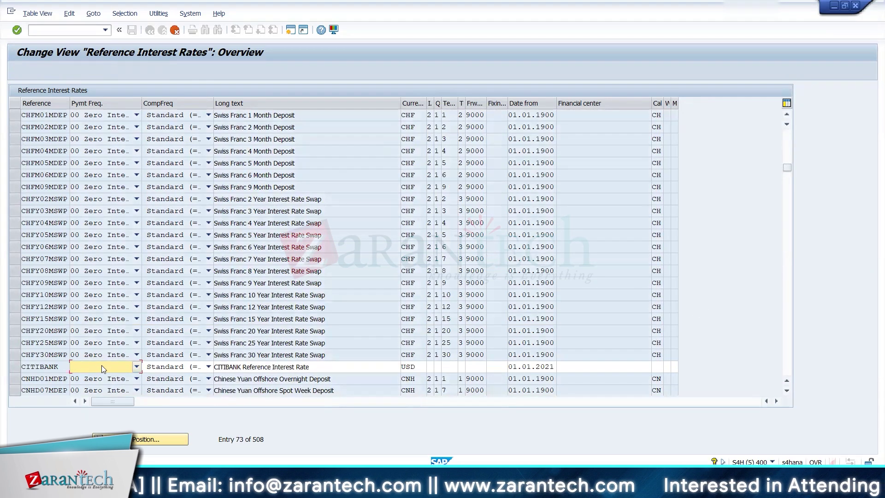
pyautogui.click(136, 367)
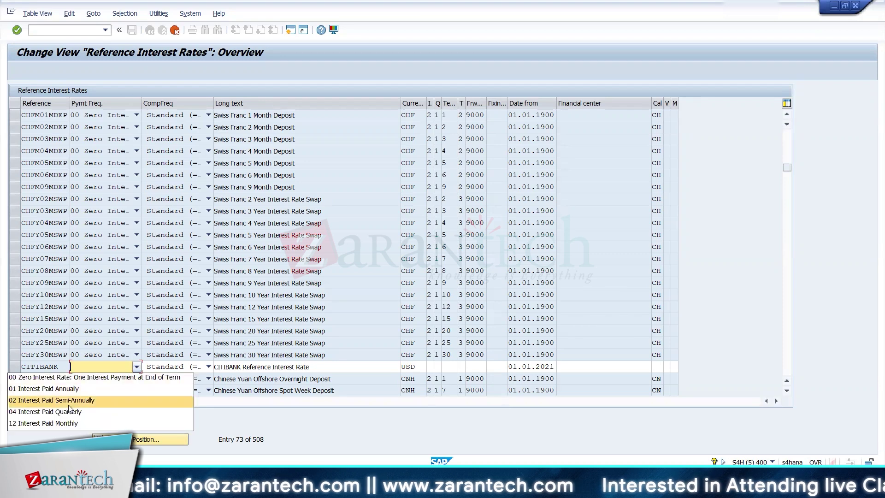
pyautogui.click(74, 423)
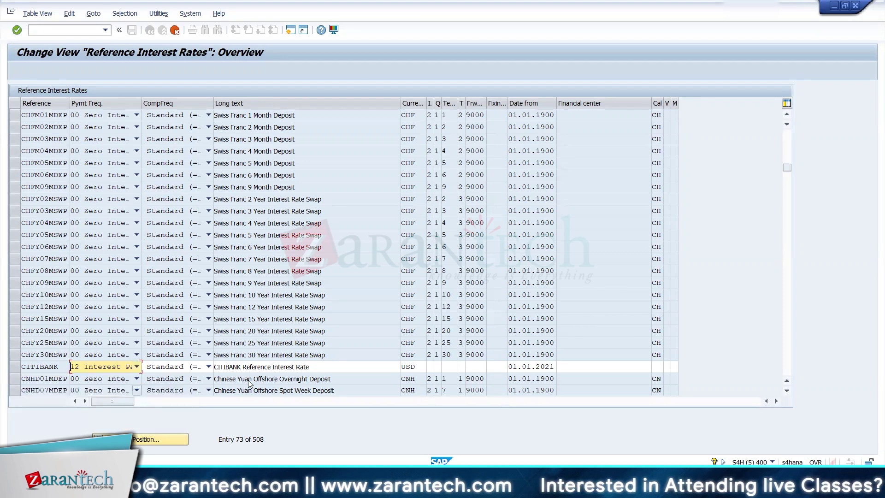
pyautogui.click(431, 368)
pyautogui.click(438, 367)
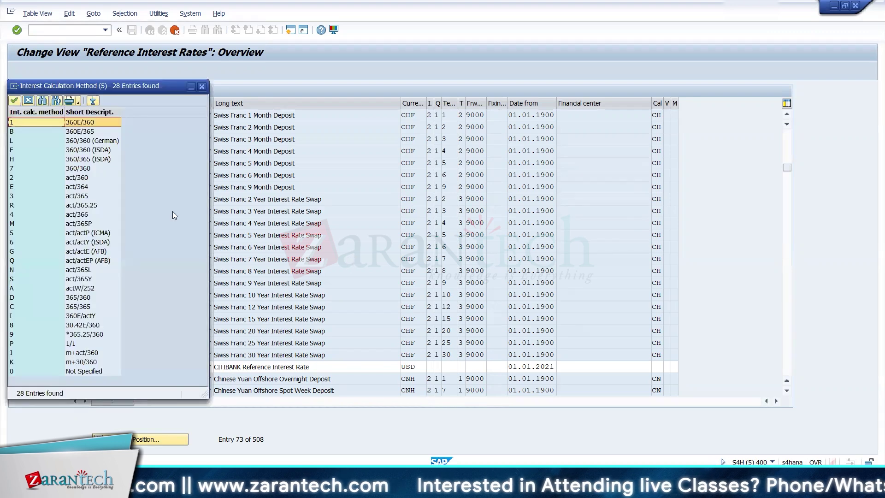
pyautogui.doubleClick(84, 197)
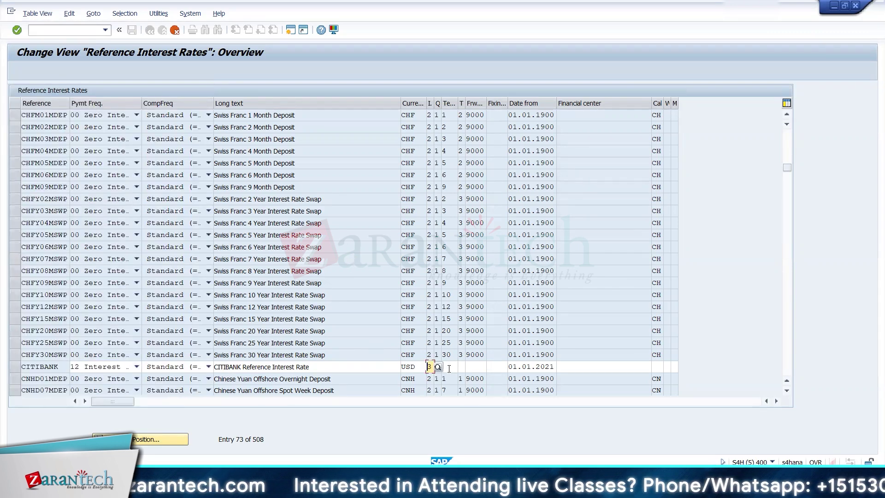
# - Set the CITIBANK entry's quotation type to 1 and its term to 30
pyautogui.click(445, 367)
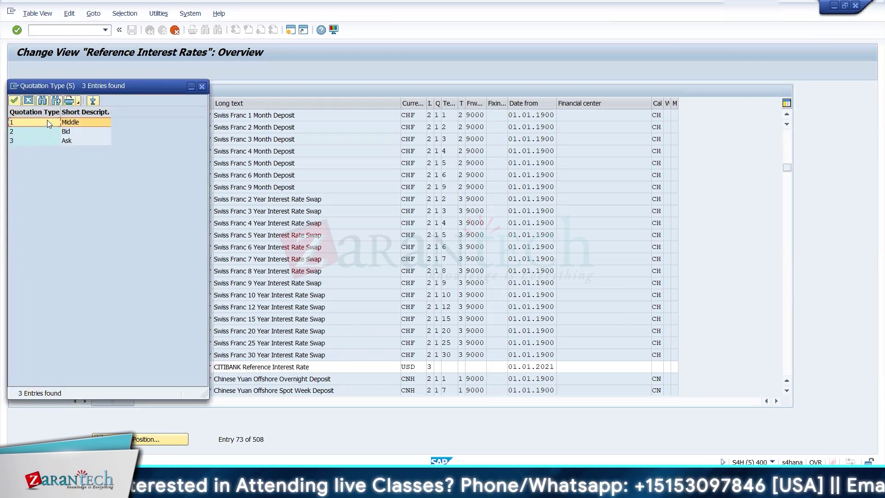
pyautogui.click(47, 144)
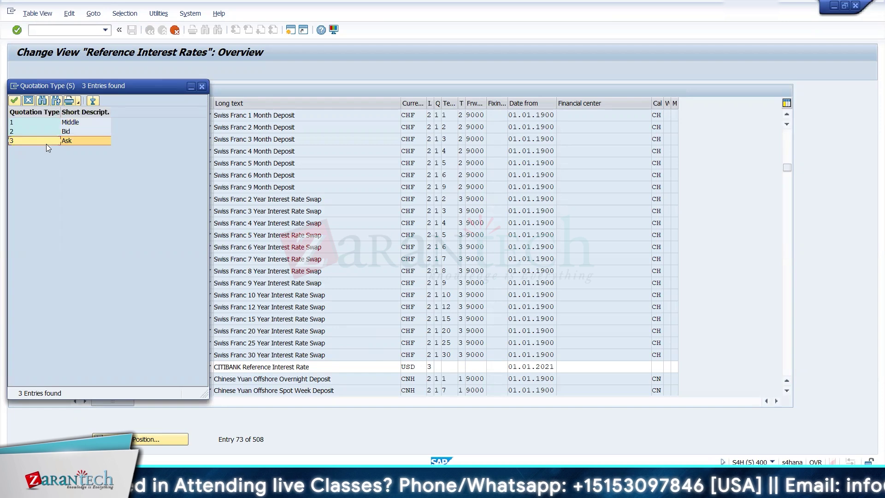
pyautogui.doubleClick(46, 144)
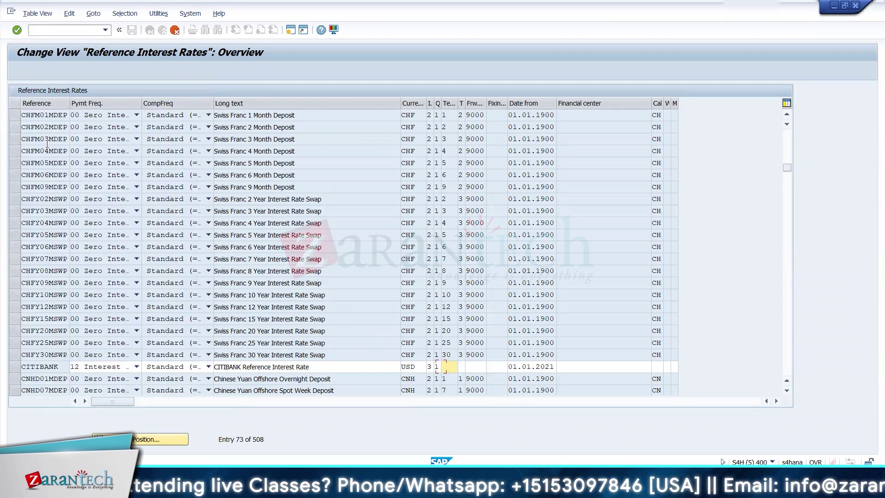
pyautogui.press('Tab')
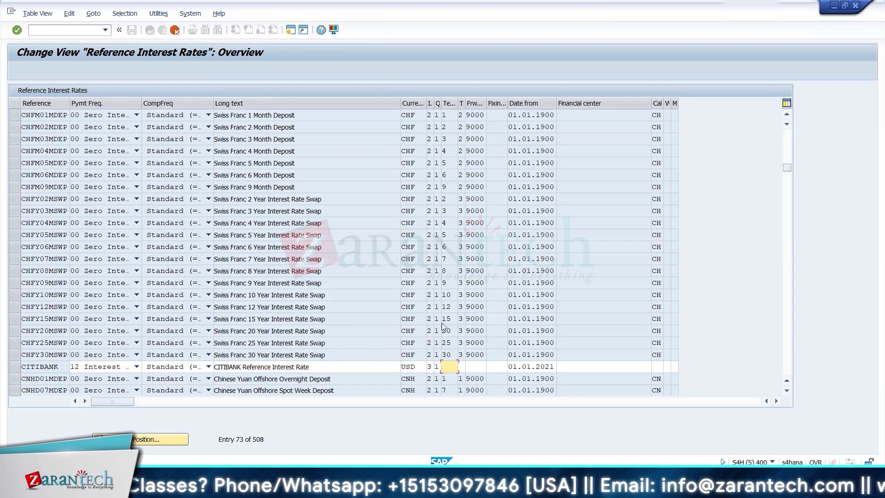
pyautogui.write('3')
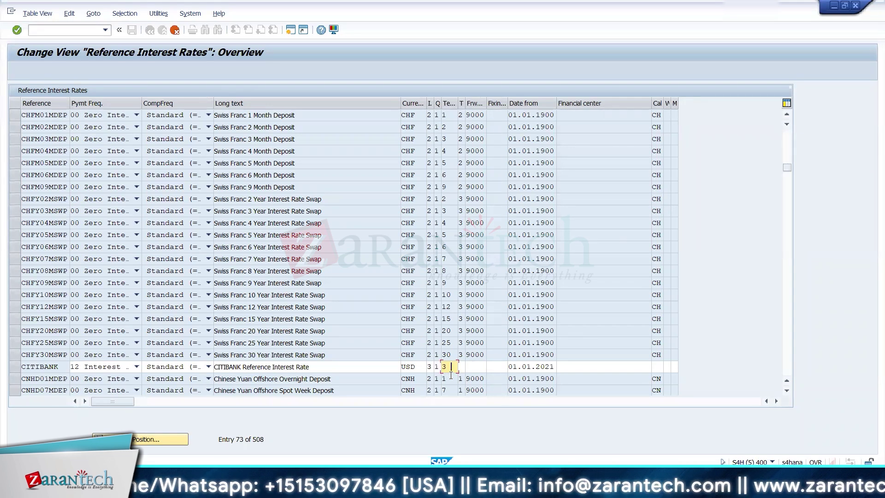
pyautogui.write(' 0')
# - Set the CITIBANK entry's yield curve type for forward calculation to 9000
pyautogui.press('Tab')
pyautogui.write('9000')
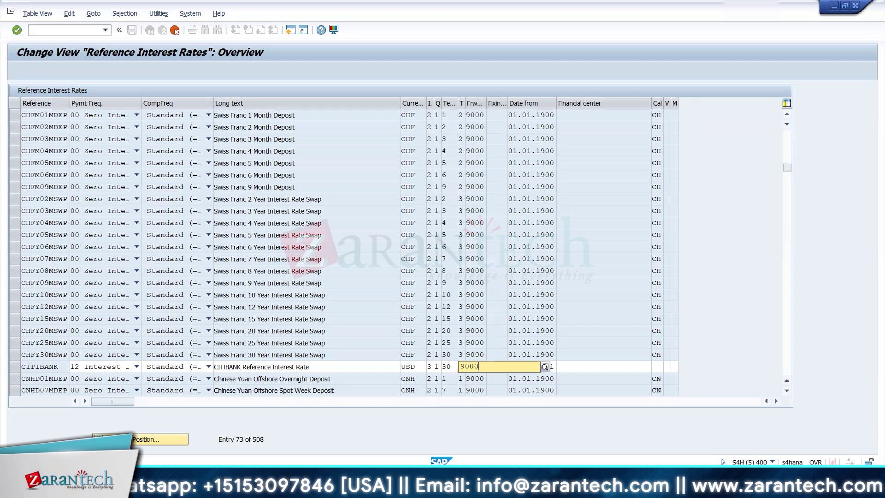
pyautogui.click(482, 424)
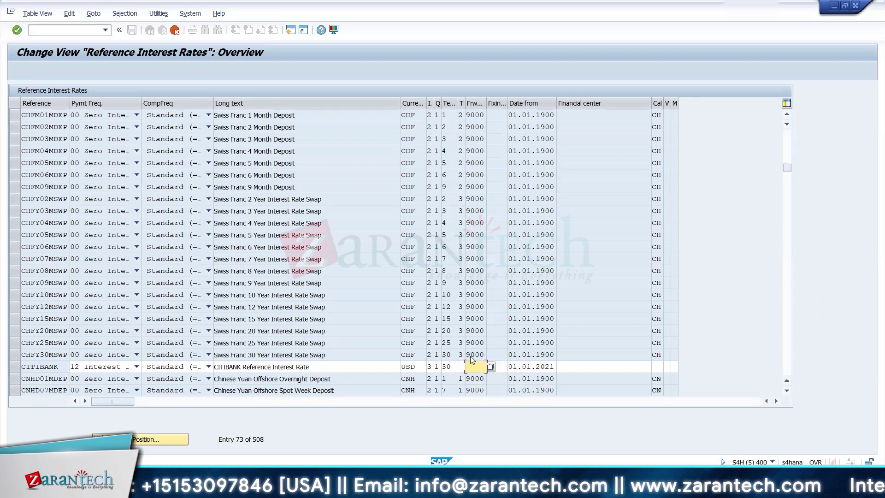
pyautogui.press('F4')
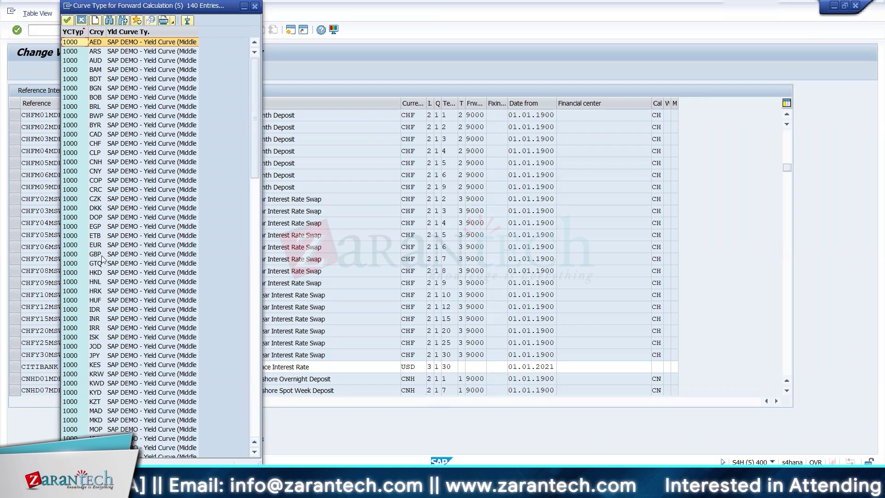
pyautogui.click(256, 272)
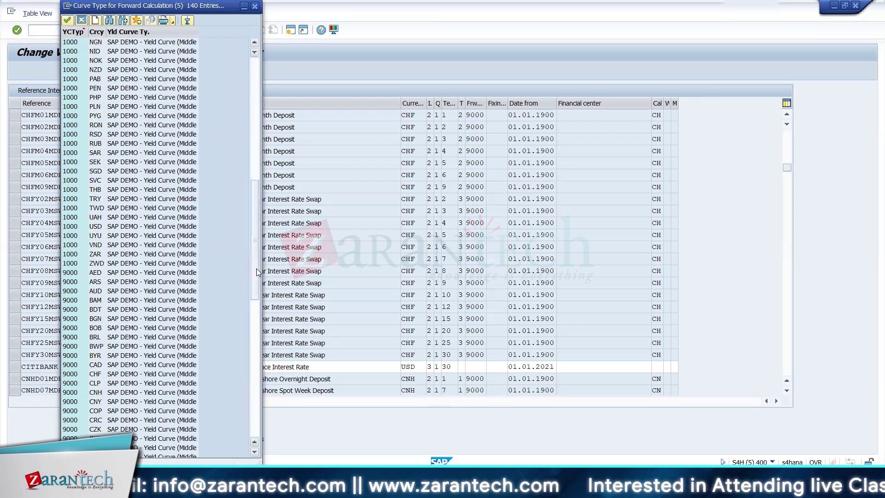
pyautogui.click(254, 346)
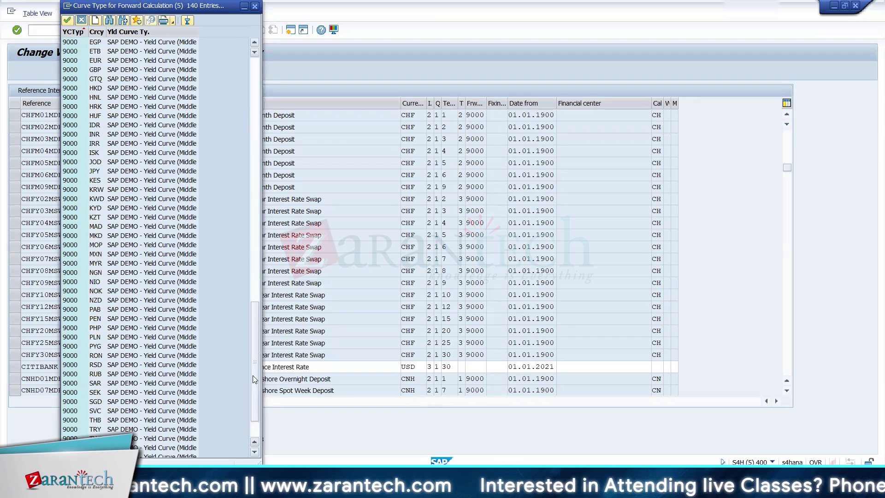
pyautogui.doubleClick(142, 453)
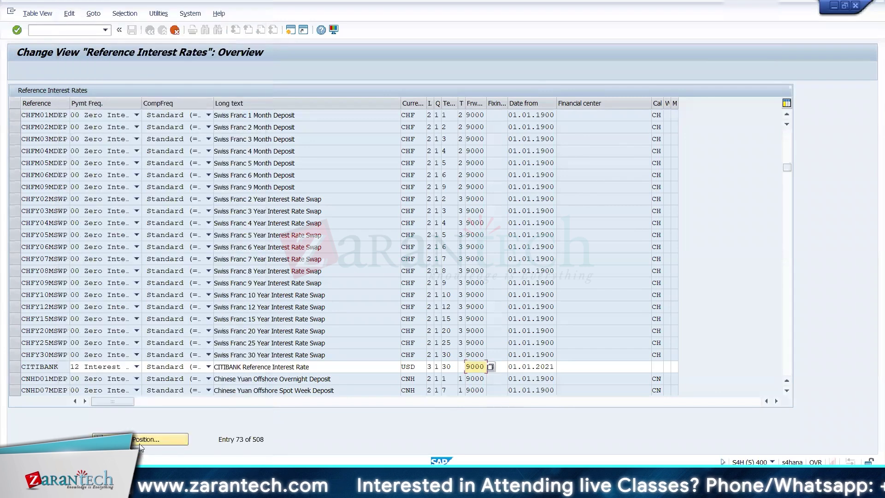
# - Set the time unit of the CITIBANK entry's term to 3 Year
pyautogui.click(462, 367)
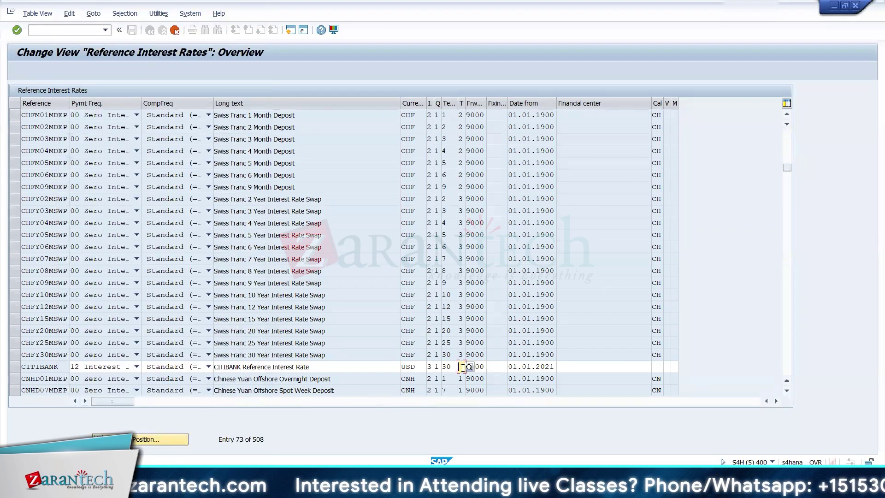
pyautogui.click(469, 366)
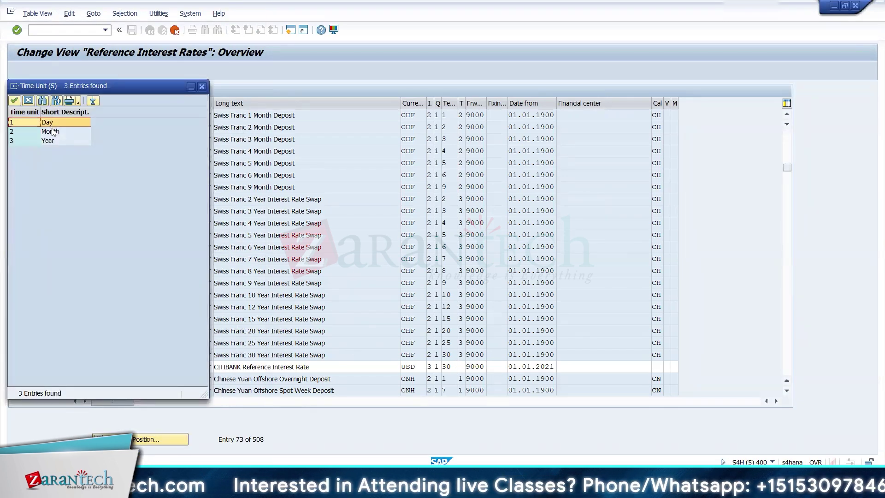
pyautogui.click(47, 142)
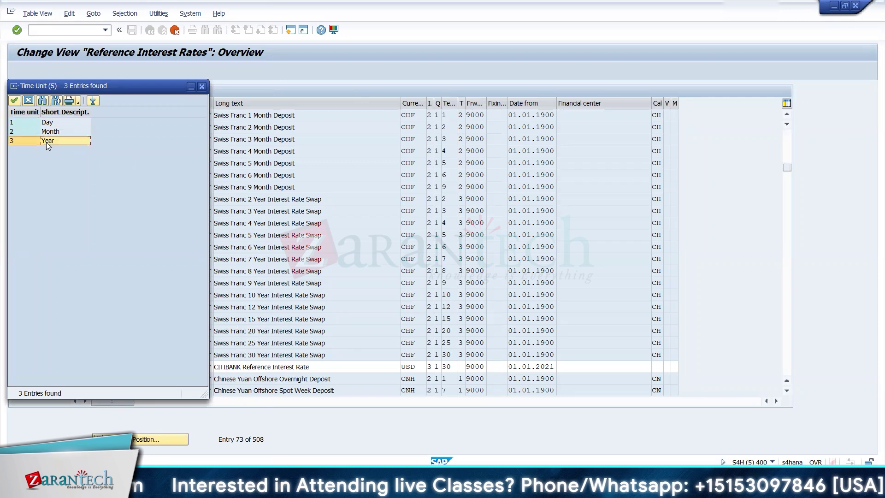
pyautogui.doubleClick(46, 143)
# - Set the CITIBANK entry's calendar to 01 Germany (Standard) and save the reference interest rates under customizing request S4HK901296
pyautogui.press('Tab')
pyautogui.press('Tab')
pyautogui.press('Tab')
pyautogui.press('Tab')
pyautogui.press('Tab')
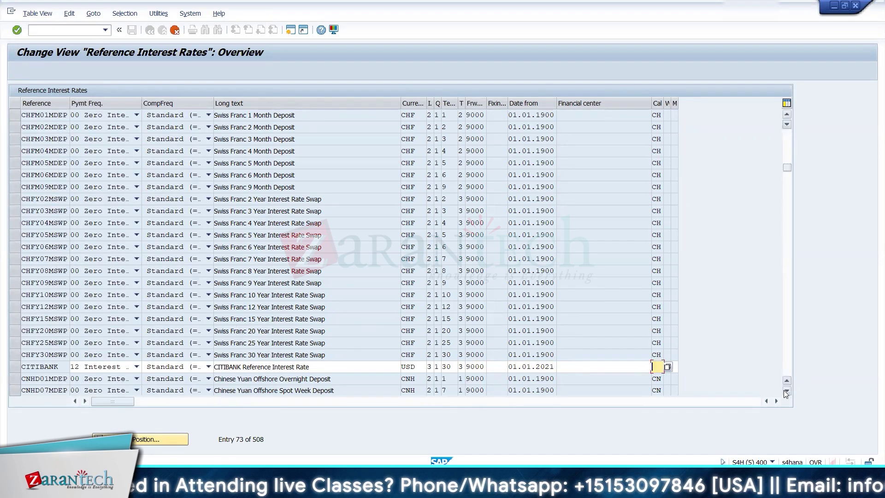
pyautogui.click(668, 367)
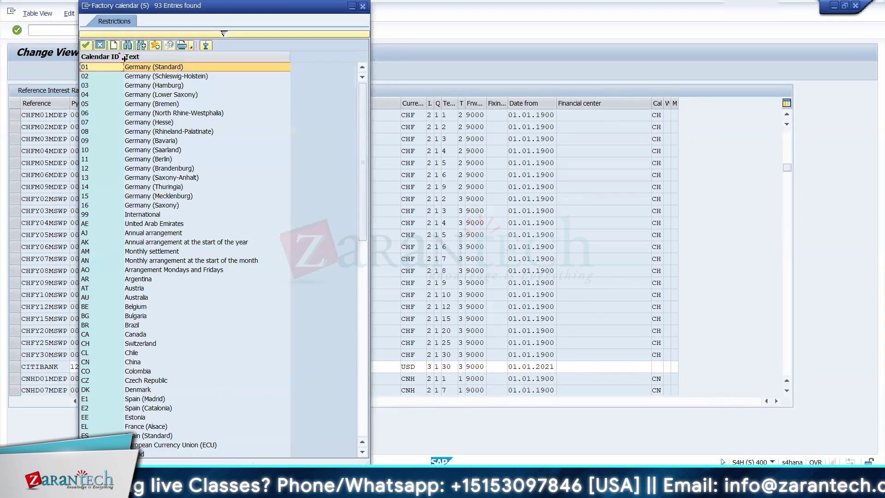
pyautogui.doubleClick(116, 66)
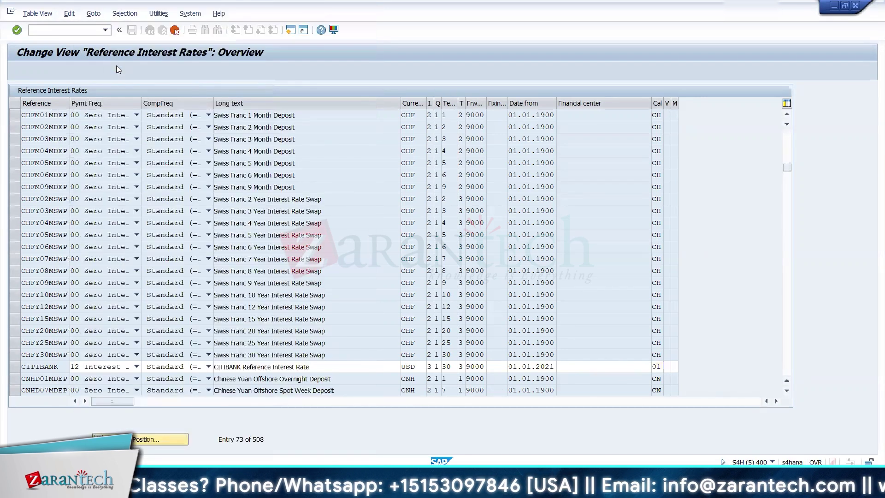
pyautogui.press('Return')
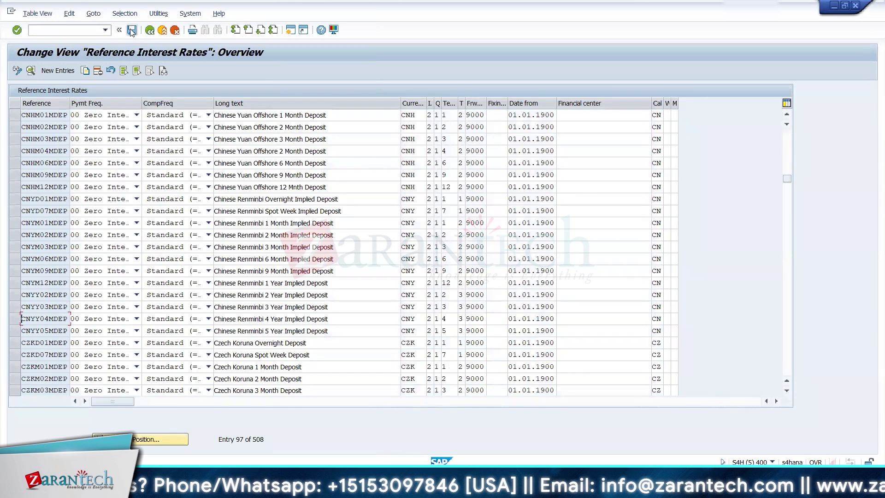
pyautogui.click(131, 30)
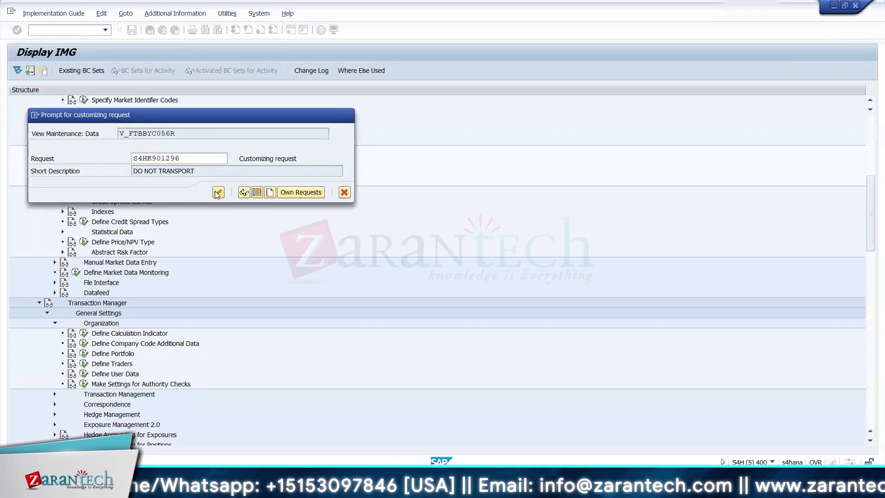
pyautogui.click(217, 192)
# - Return to the borrowing contract being created and set its interest frequency to 3 Monthly
pyautogui.hotkey('alt', 'Tab')
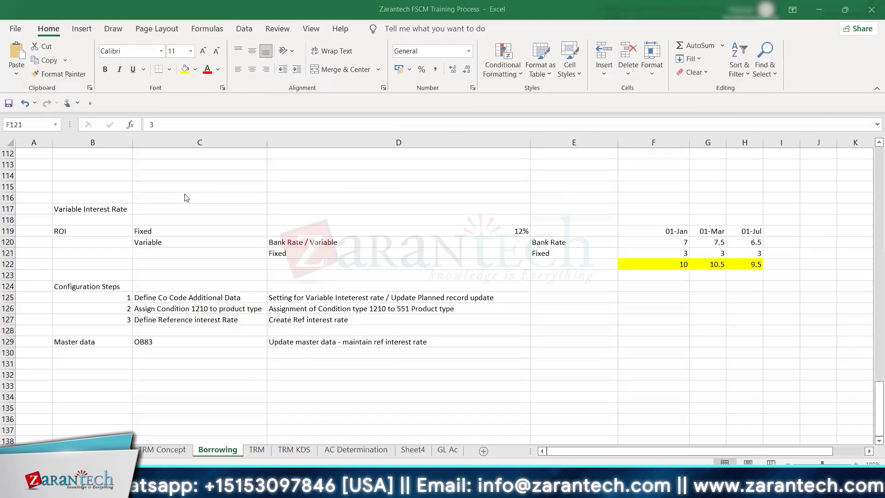
pyautogui.hotkey('alt', 'Tab')
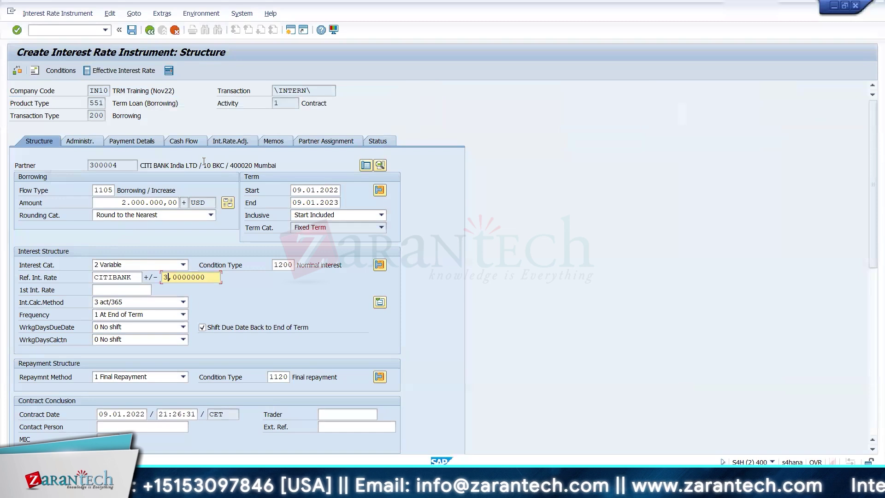
pyautogui.click(109, 317)
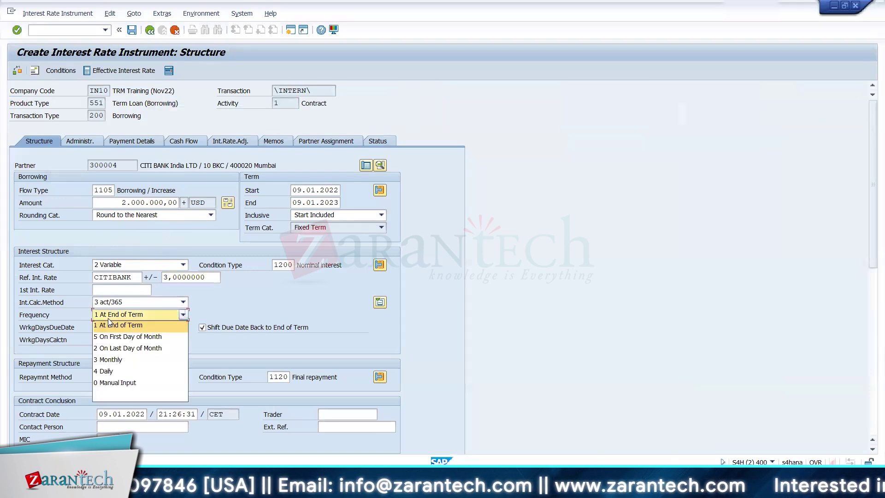
pyautogui.click(105, 362)
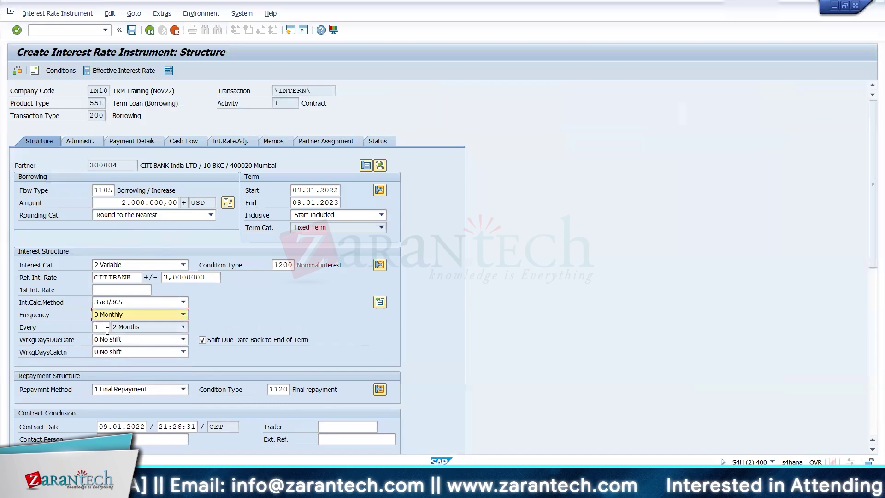
# - Review the contract's cash flow, checking the percentage rate of the first nominal interest flow against the rate settings in the structure
pyautogui.click(183, 142)
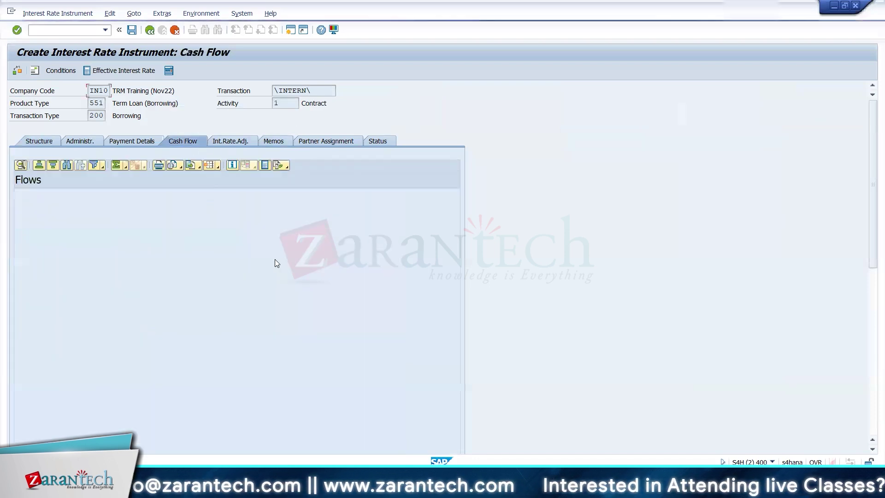
pyautogui.doubleClick(208, 214)
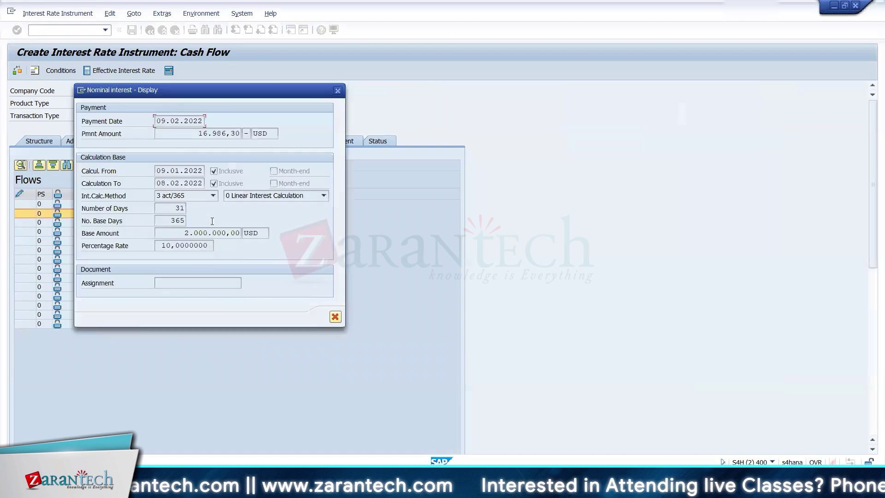
pyautogui.moveTo(160, 245); pyautogui.dragTo(213, 244)
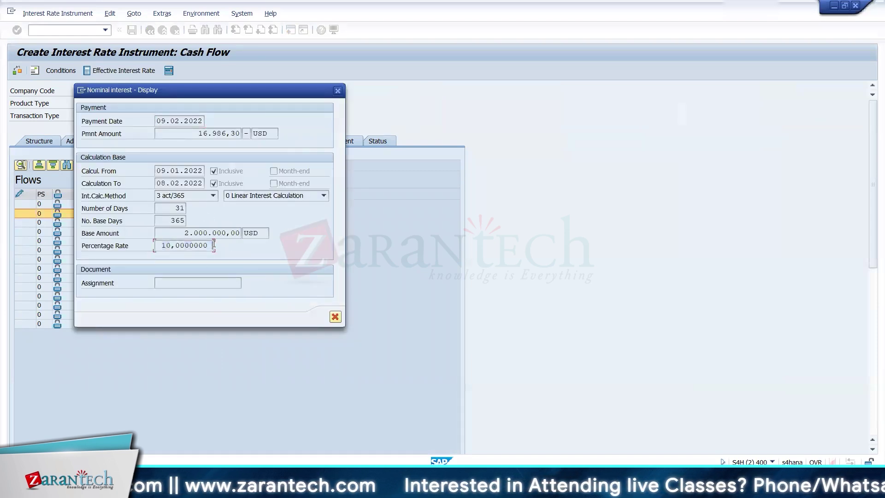
pyautogui.click(338, 91)
pyautogui.click(43, 142)
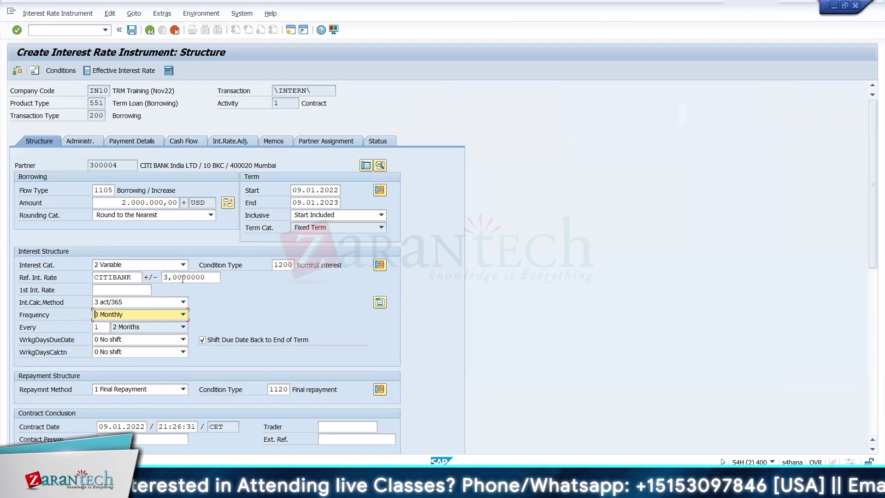
pyautogui.click(184, 139)
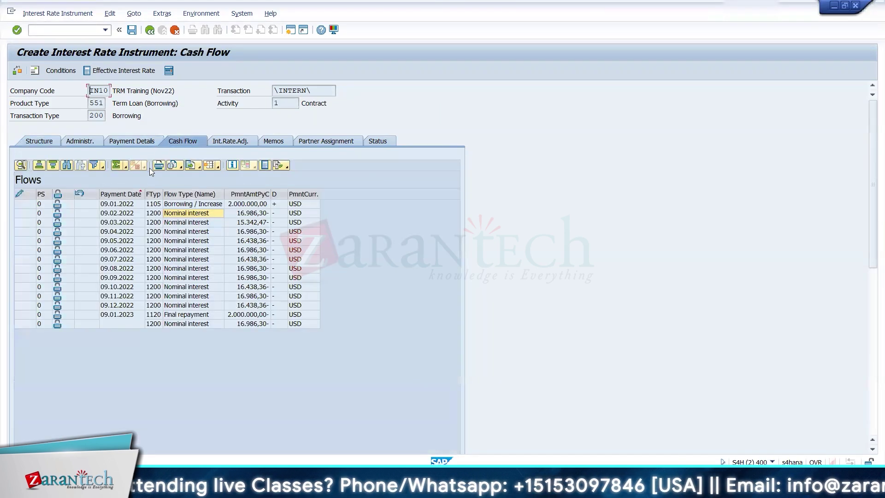
# - Add two payment detail lines to the contract, one outflow (-) and one inflow (+), both in USD
pyautogui.click(134, 140)
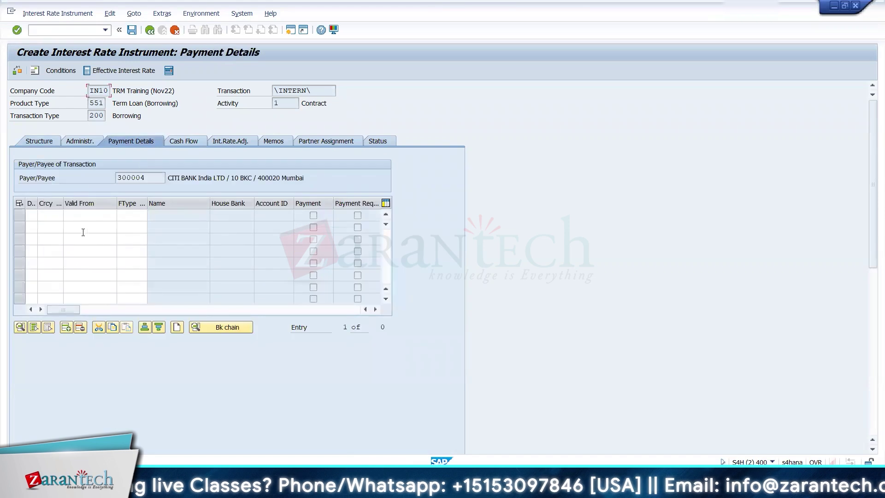
pyautogui.click(31, 215)
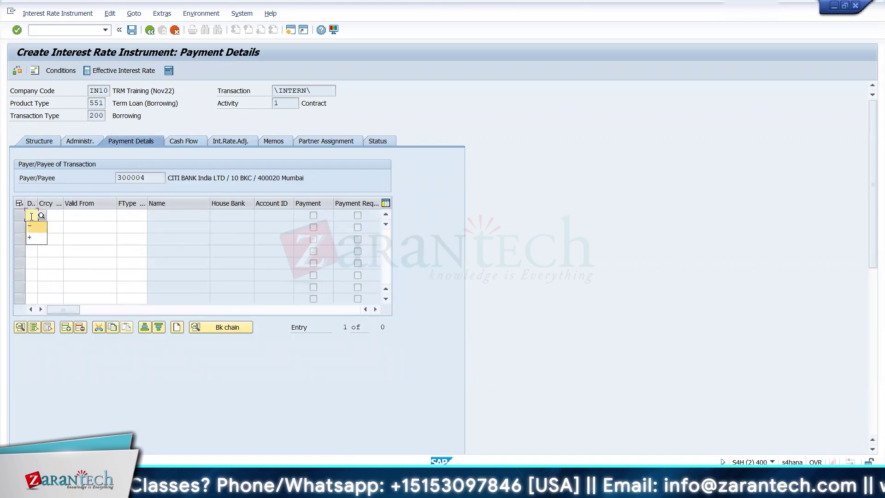
pyautogui.press('Return')
pyautogui.press('Down')
pyautogui.press('Down')
pyautogui.press('Down')
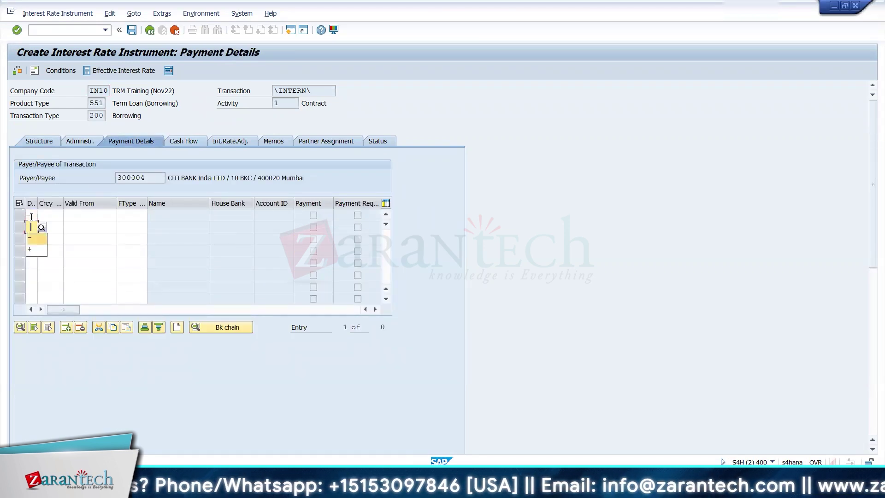
pyautogui.press('Return')
pyautogui.click(31, 215)
pyautogui.write('USD')
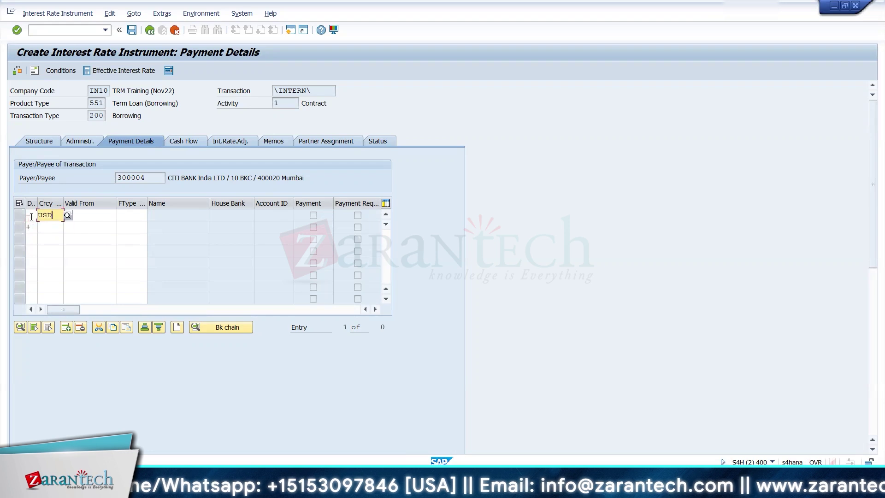
pyautogui.press('Down')
pyautogui.write('USD')
# - Assign house bank HDFC1 and account ID CA500 to the USD outflow payment details
pyautogui.click(31, 216)
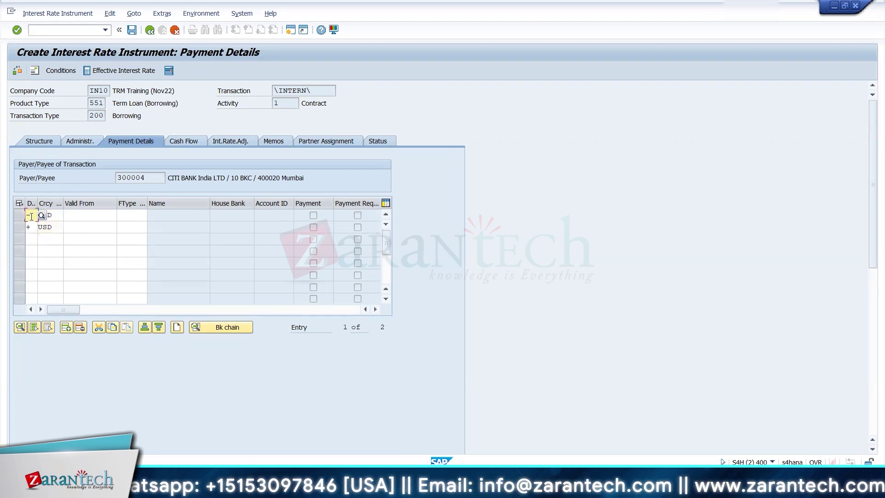
pyautogui.doubleClick(49, 216)
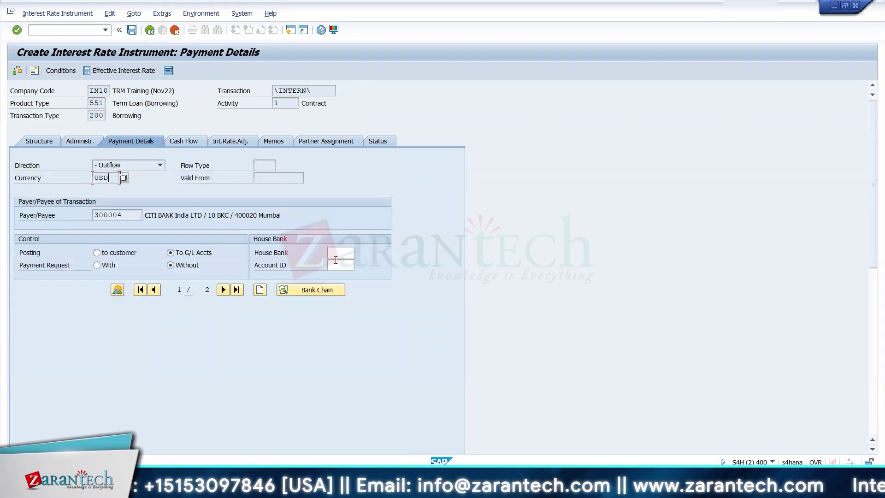
pyautogui.click(335, 260)
pyautogui.hotkey('shift', 'Tab')
pyautogui.write('HDFC1')
pyautogui.press('Tab')
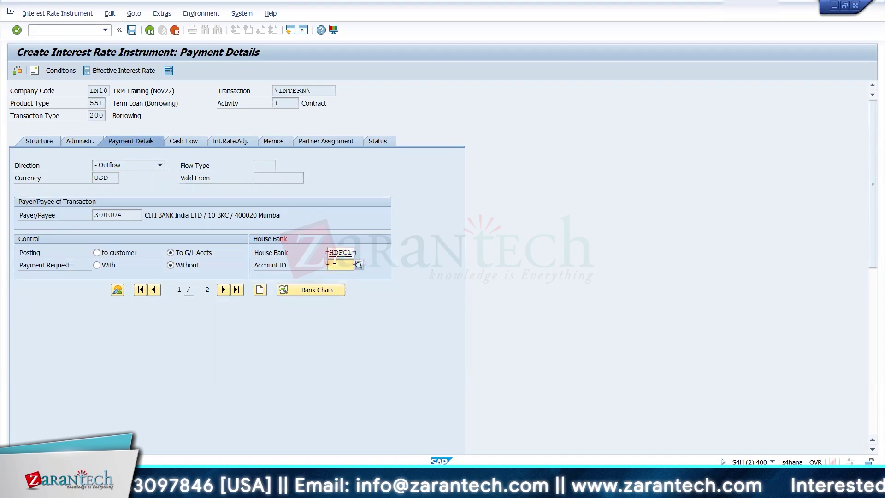
pyautogui.write('CA500')
# - Assign house bank HDFC1 and account ID CA500 to the USD inflow payment details and return to the payment details list
pyautogui.click(223, 289)
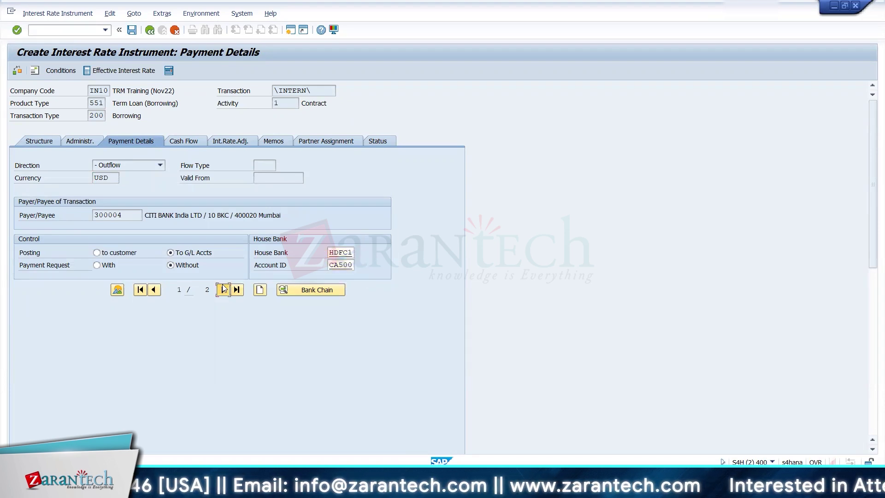
pyautogui.click(340, 253)
pyautogui.click(340, 263)
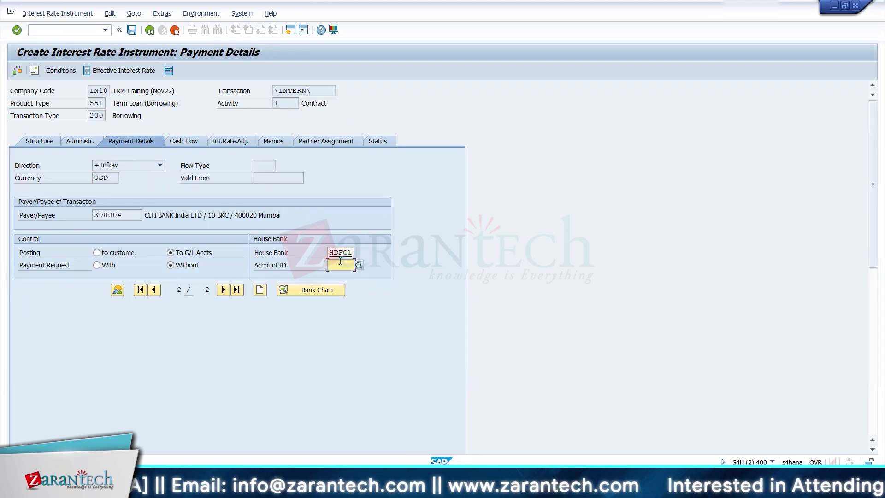
pyautogui.click(339, 265)
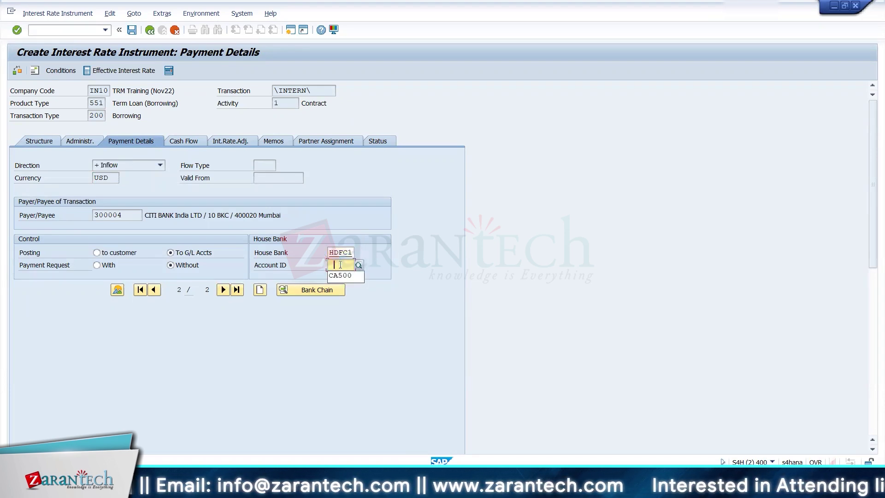
pyautogui.click(121, 289)
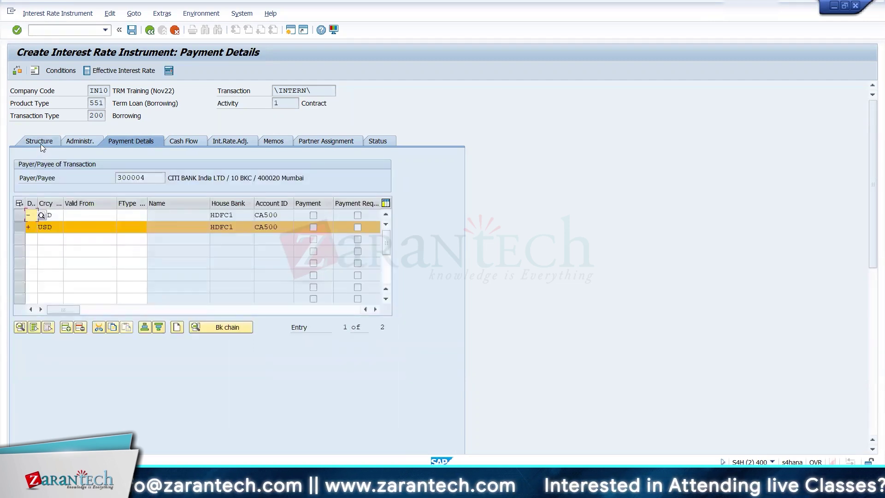
# - Examine the condition details of the contract's nominal interest condition 1200 and return to the structure
pyautogui.click(40, 144)
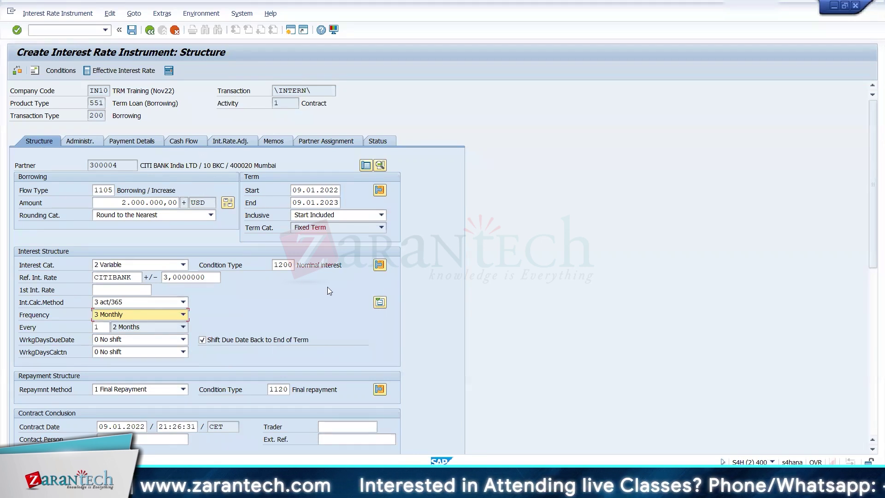
pyautogui.click(379, 265)
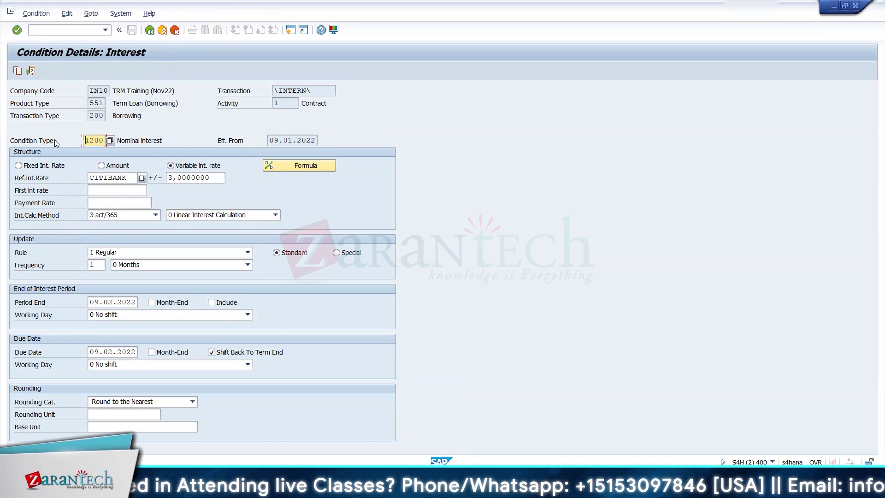
pyautogui.click(150, 31)
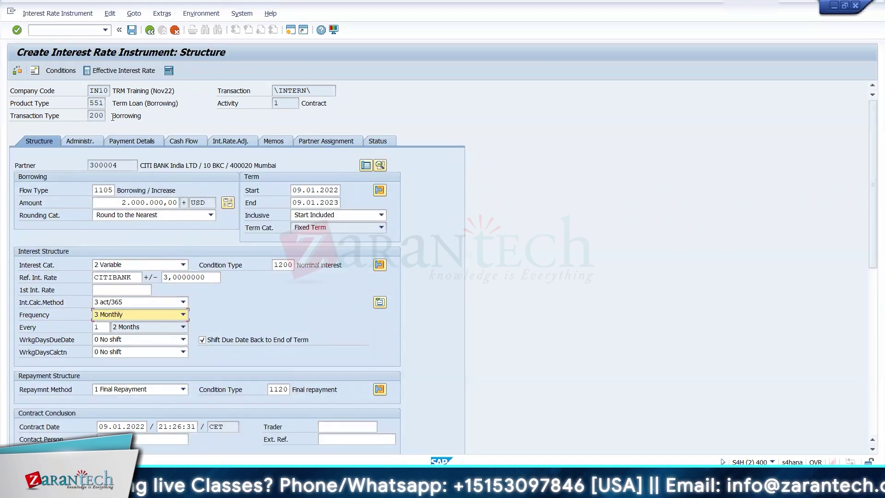
# - In interest rate adjustment condition 1210, choose 0 At start of period and base the fixing date on 0 Interest Rate Adjustment Date
pyautogui.click(60, 70)
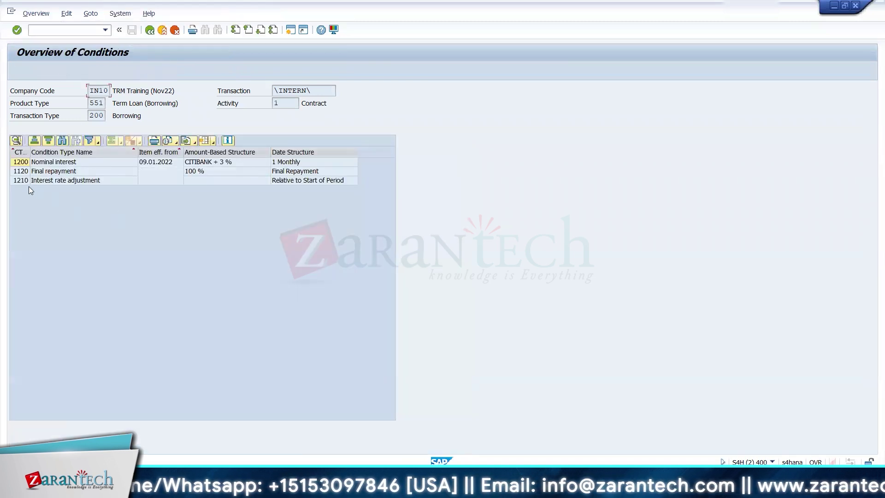
pyautogui.click(24, 181)
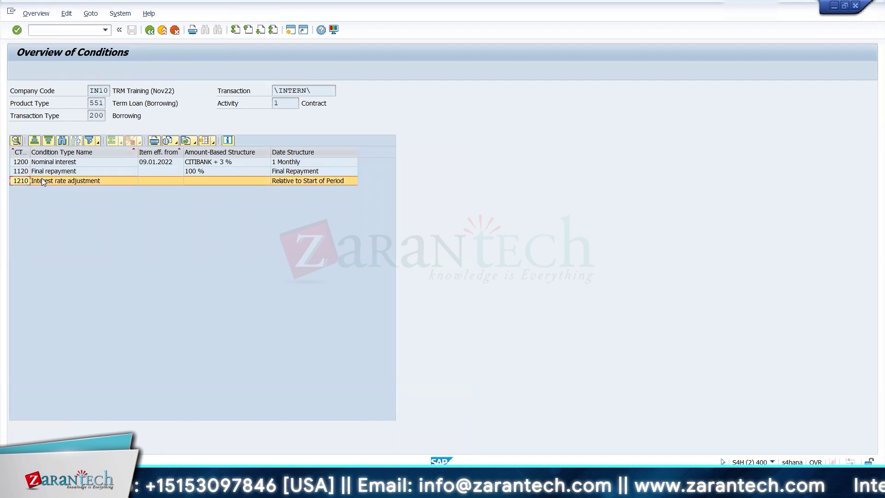
pyautogui.doubleClick(42, 180)
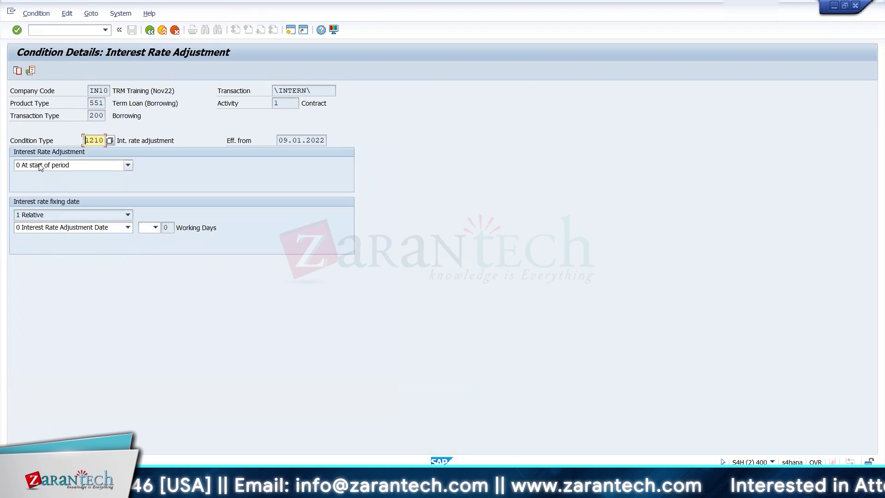
pyautogui.click(47, 165)
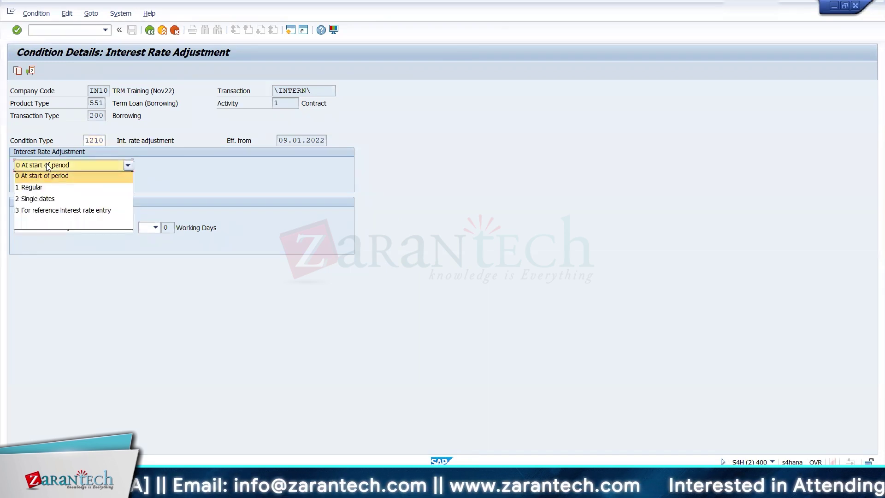
pyautogui.click(40, 178)
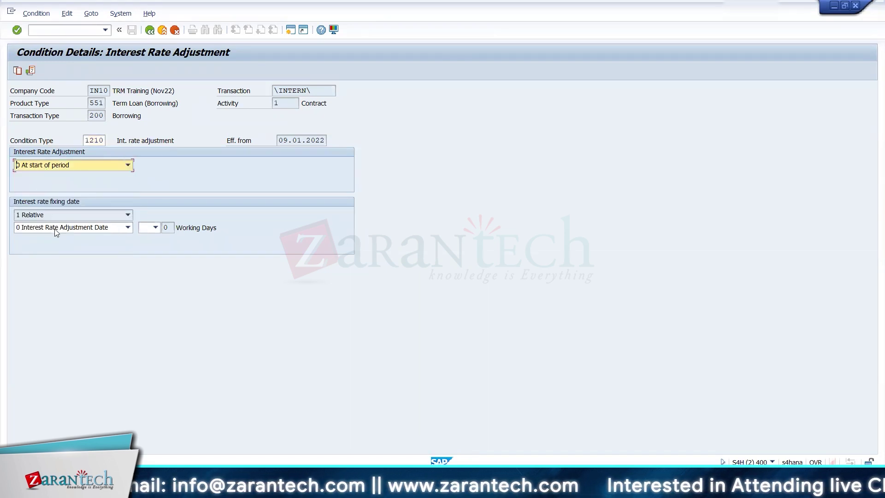
pyautogui.click(60, 231)
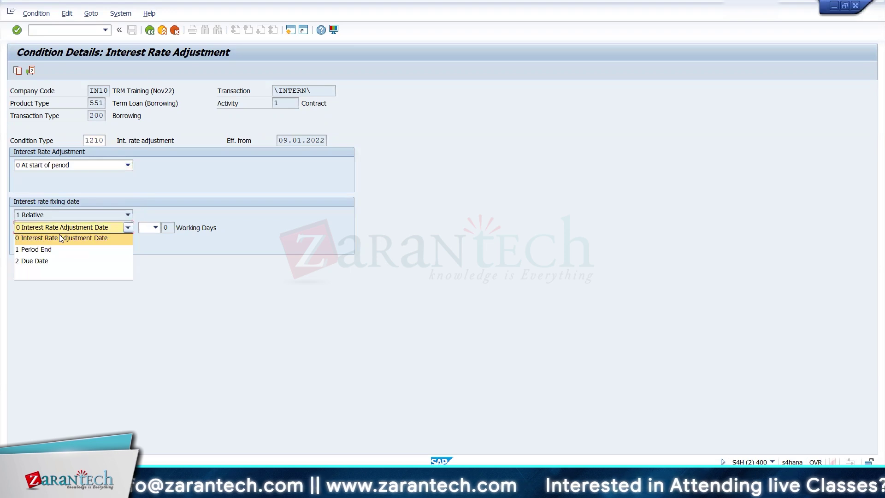
pyautogui.click(55, 239)
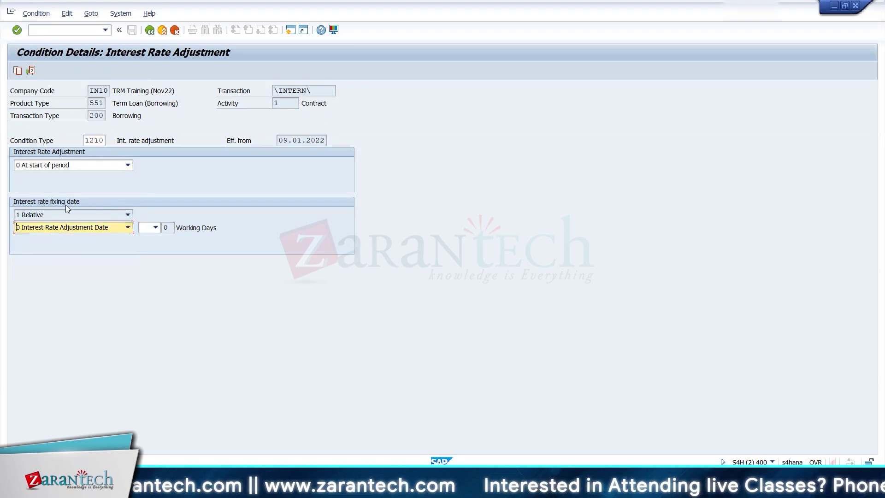
# - Set the rule of interest rate adjustment condition 1210 to 3 For reference interest rate entry and return to the conditions overview
pyautogui.click(94, 167)
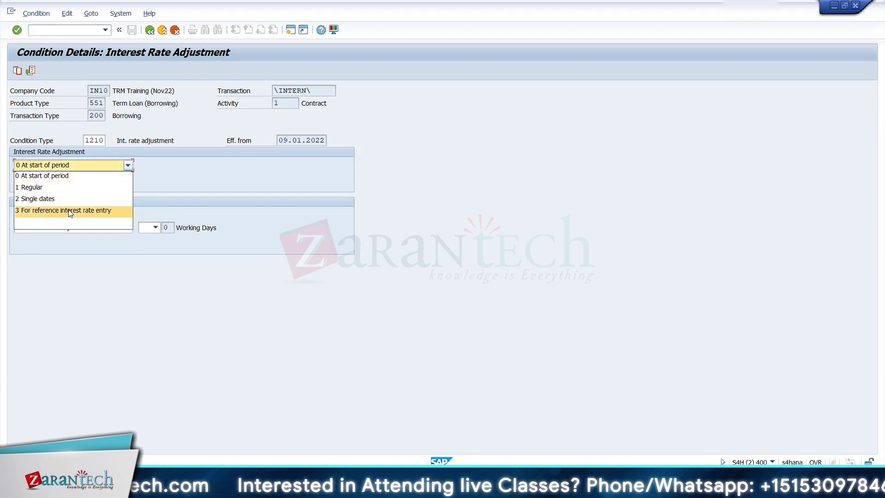
pyautogui.click(69, 211)
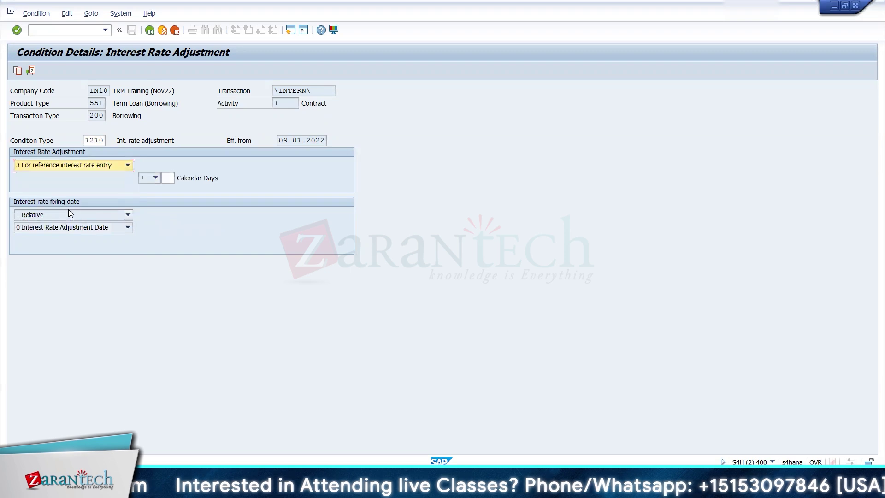
pyautogui.click(149, 30)
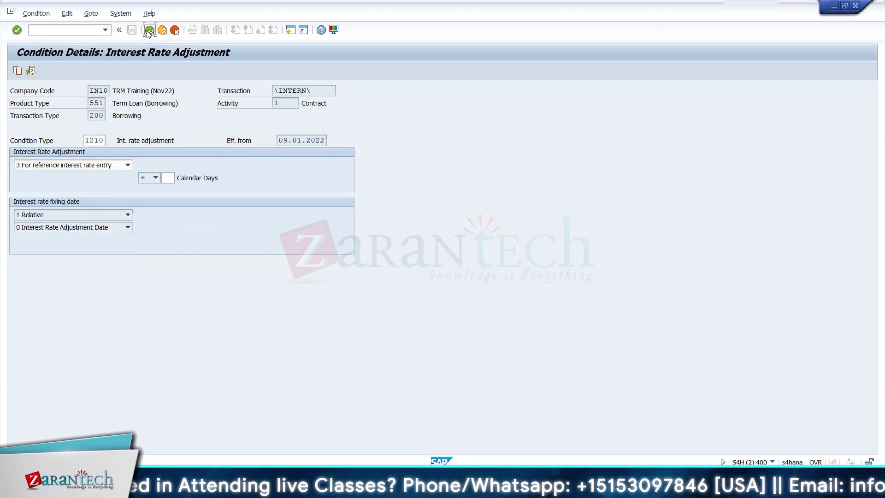
pyautogui.doubleClick(51, 179)
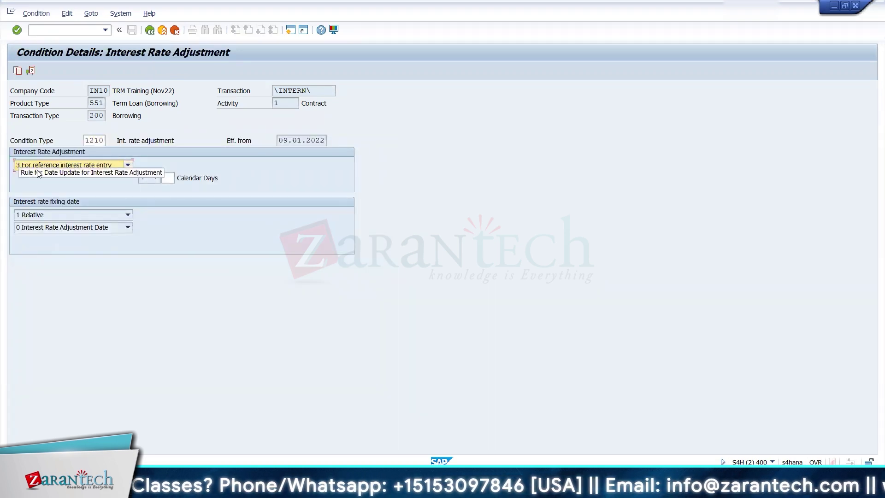
pyautogui.click(149, 31)
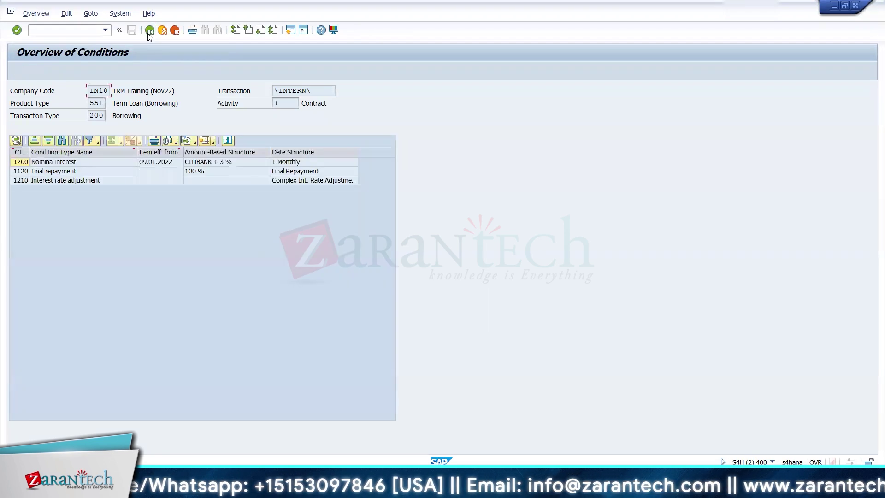
# - Review nominal interest condition 1200, and examine the calculation details of the 09.02.2022 nominal interest flow in the cash flow
pyautogui.doubleClick(63, 166)
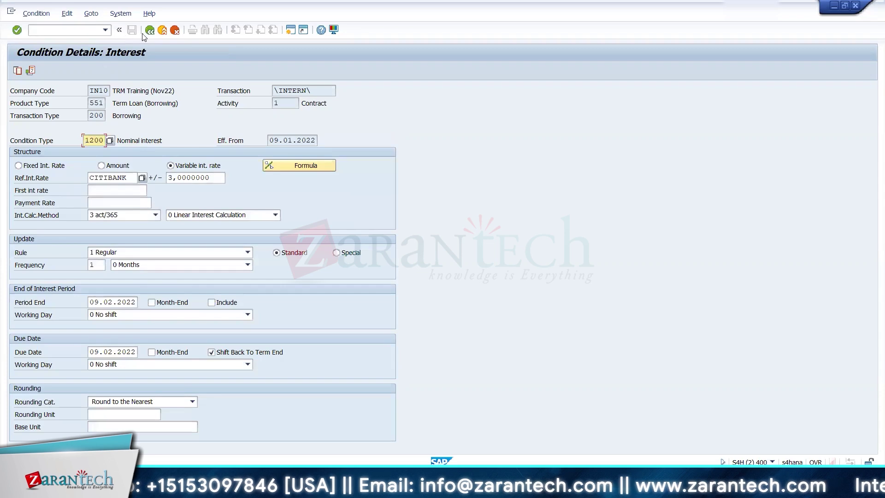
pyautogui.click(149, 31)
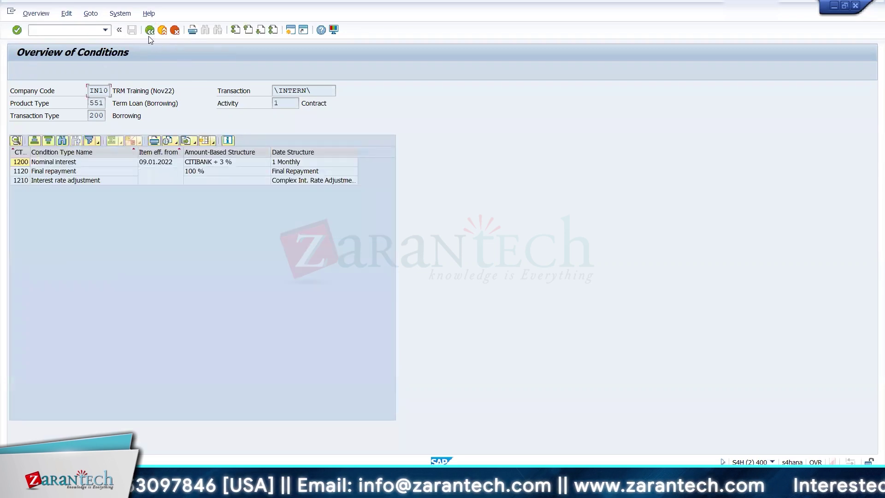
pyautogui.click(150, 31)
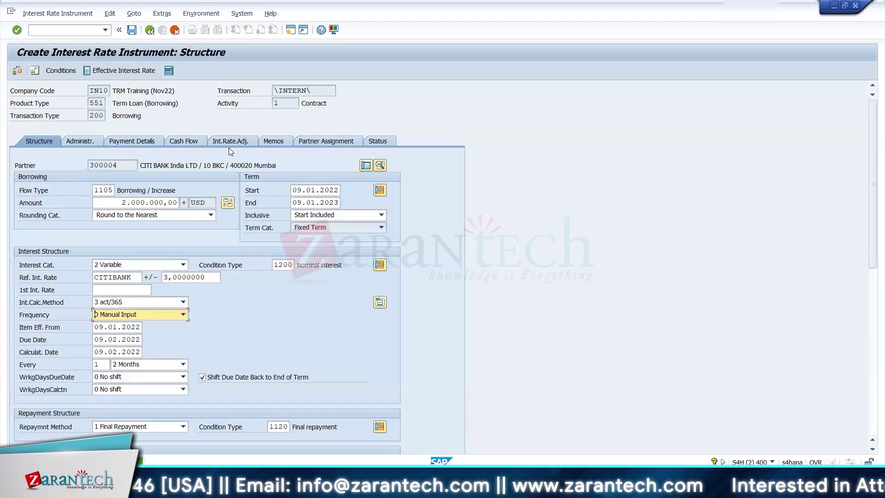
pyautogui.click(190, 141)
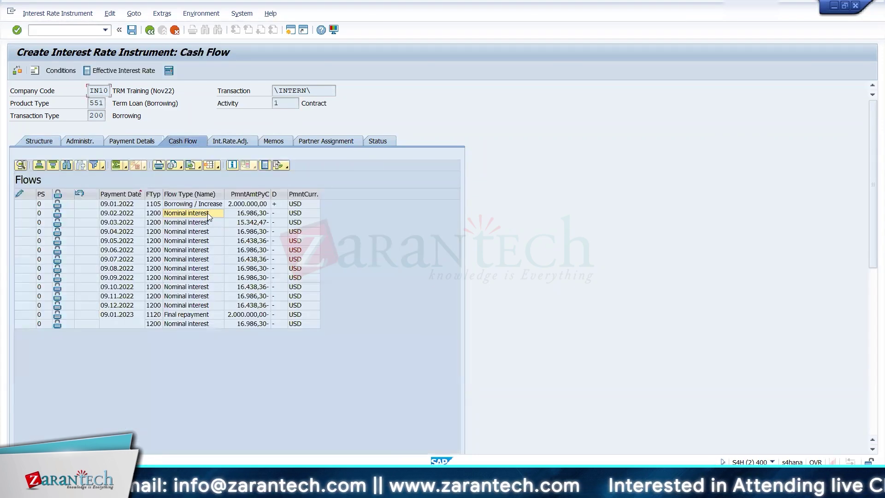
pyautogui.doubleClick(208, 213)
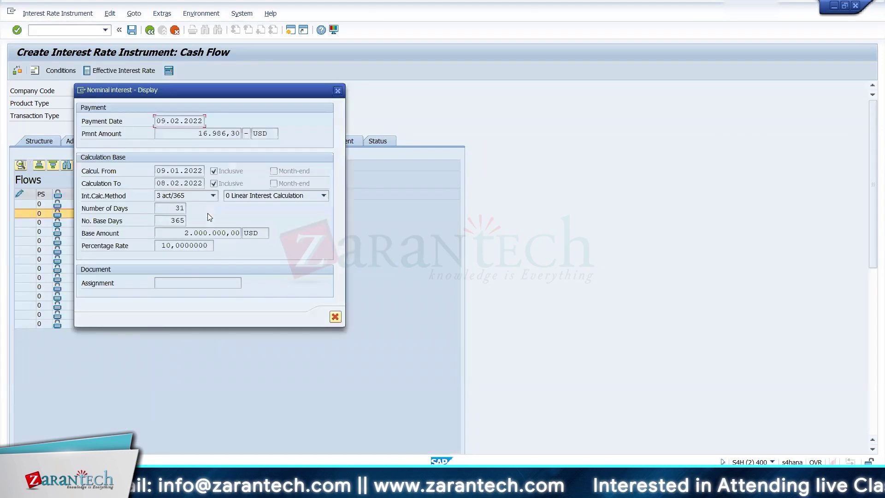
pyautogui.click(335, 317)
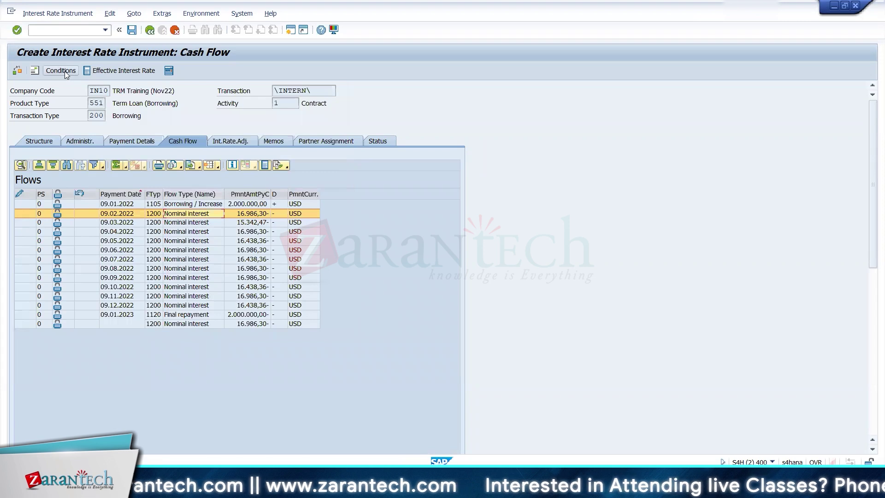
# - Set the rule of interest rate adjustment condition 1210 to 0 At start of period and save the borrowing contract
pyautogui.click(60, 71)
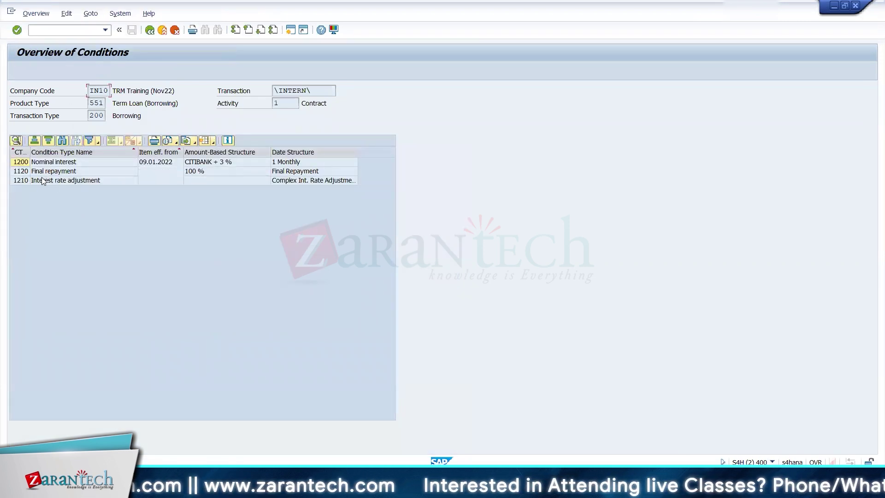
pyautogui.doubleClick(45, 180)
pyautogui.click(59, 165)
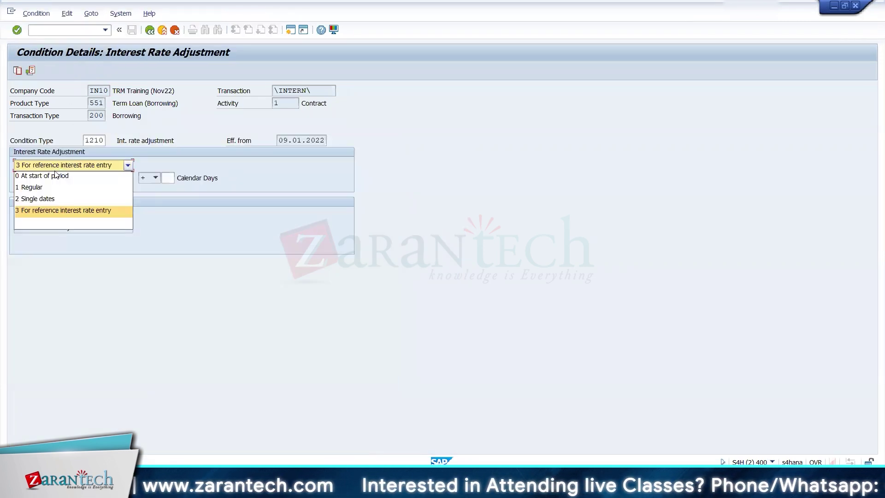
pyautogui.click(60, 176)
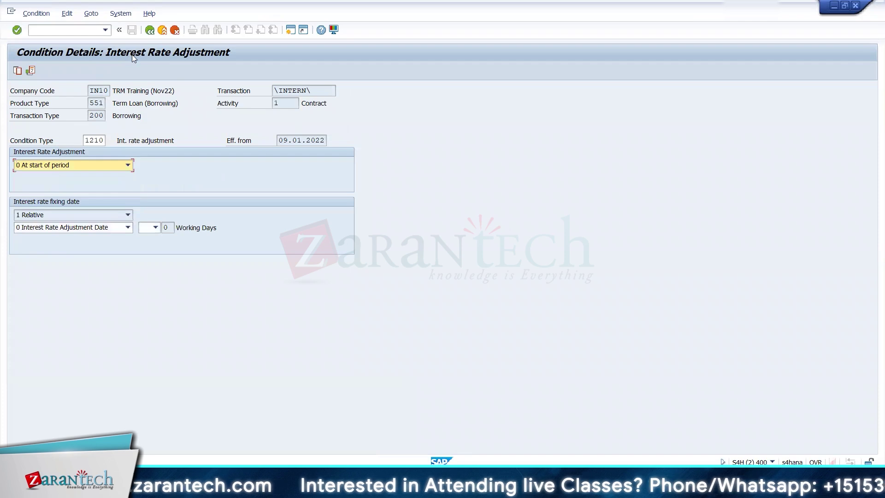
pyautogui.click(146, 32)
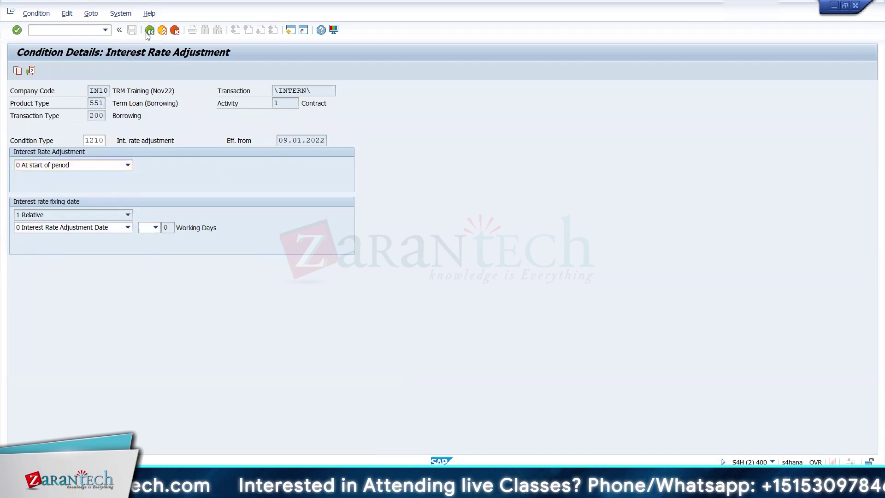
pyautogui.click(148, 32)
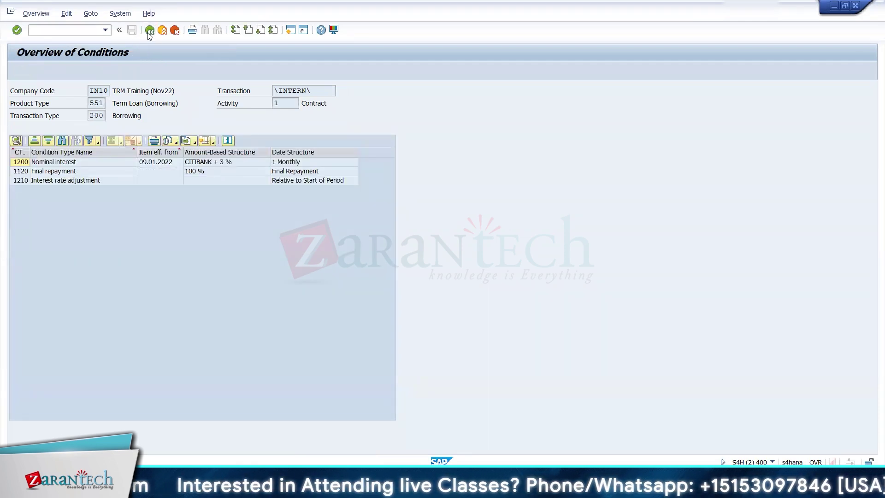
pyautogui.click(132, 31)
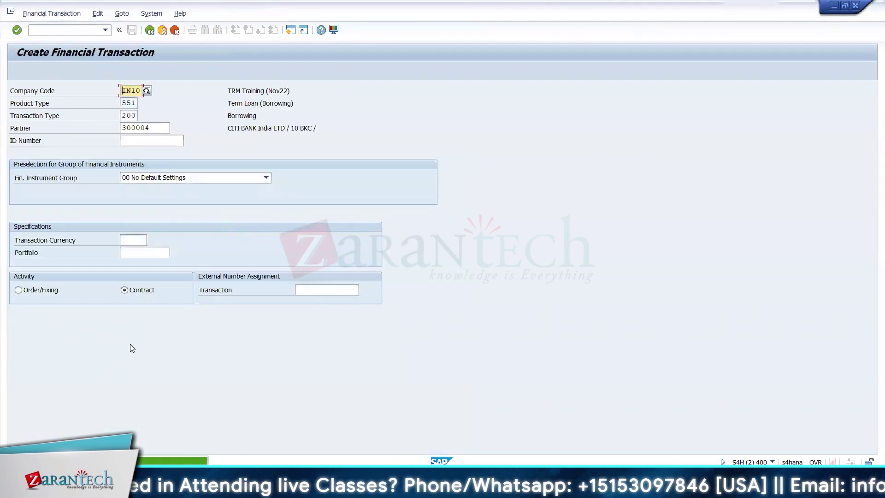
# - Settle the newly created CITI BANK borrowing transaction in company code IN10, save the settlement, and return to SAP Easy Access
pyautogui.click(49, 13)
pyautogui.click(45, 27)
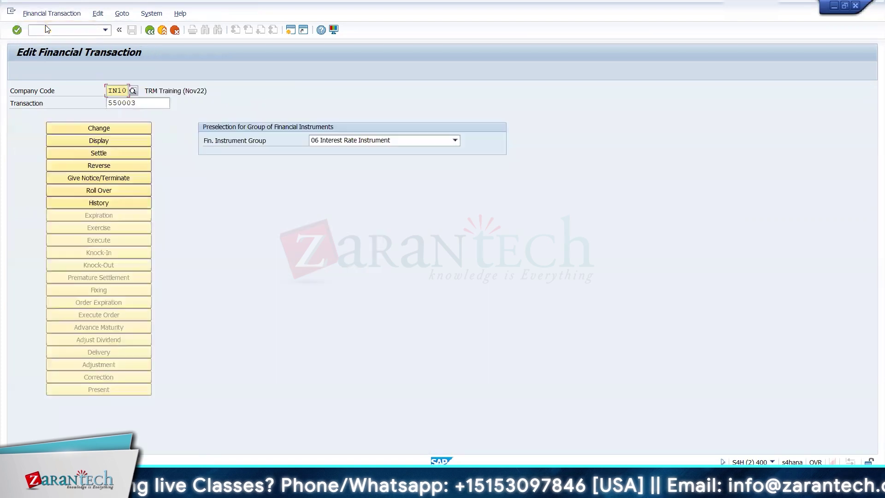
pyautogui.click(91, 155)
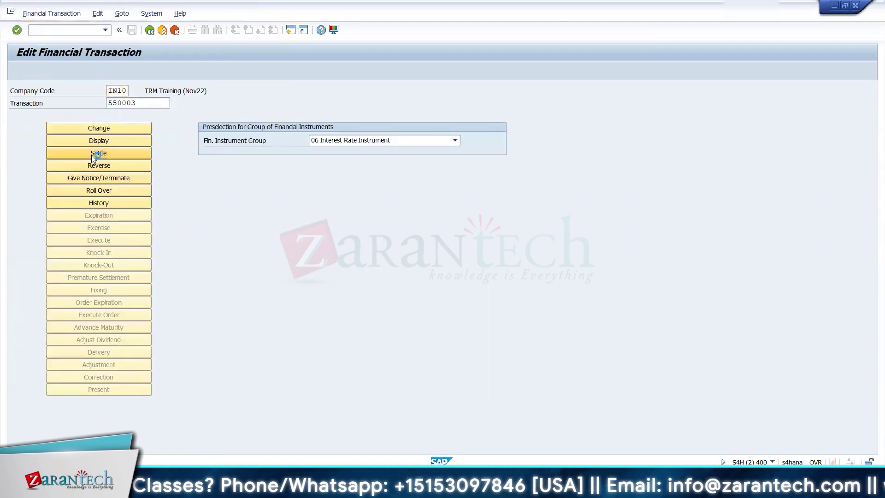
pyautogui.click(131, 31)
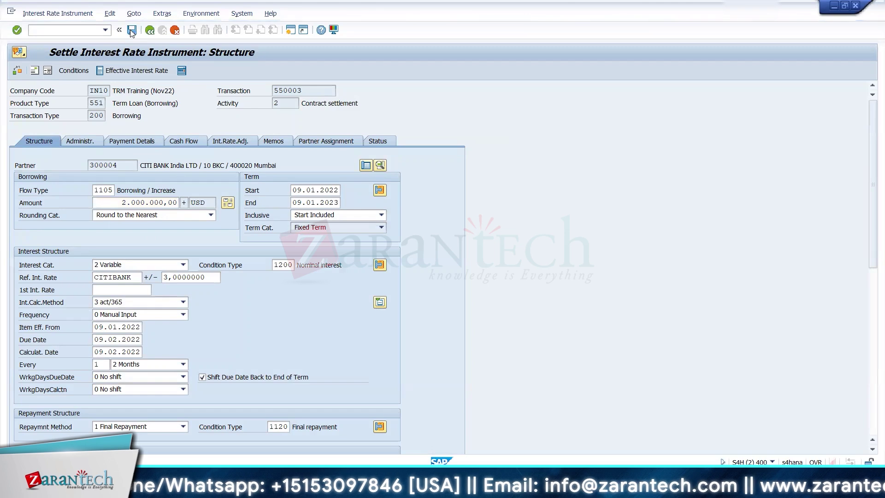
pyautogui.click(151, 31)
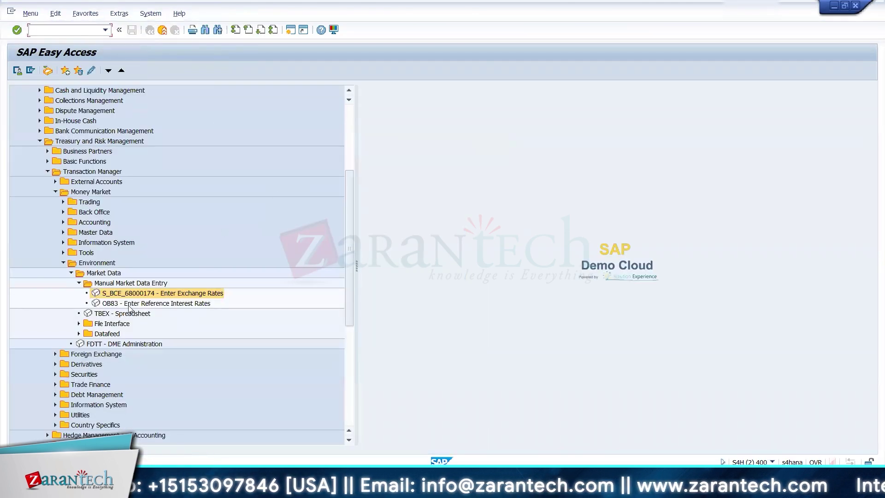
# - In Enter Reference Interest Rates, copy the CITIBANK entry to a new one valid from 01.03.2022 with rate 6,0000000, and save it
pyautogui.doubleClick(145, 304)
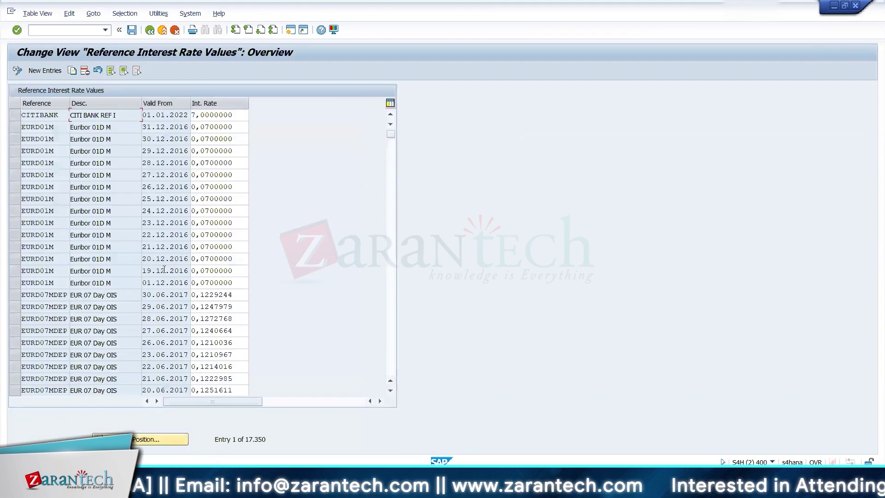
pyautogui.click(14, 115)
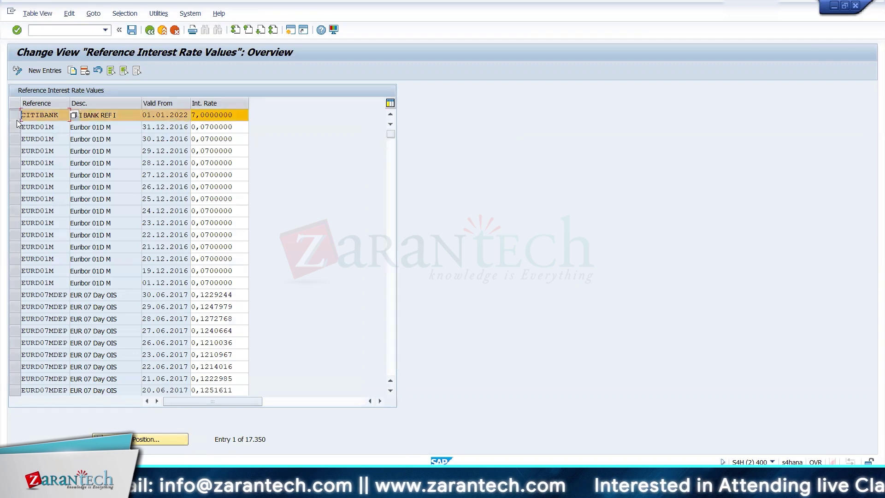
pyautogui.click(72, 70)
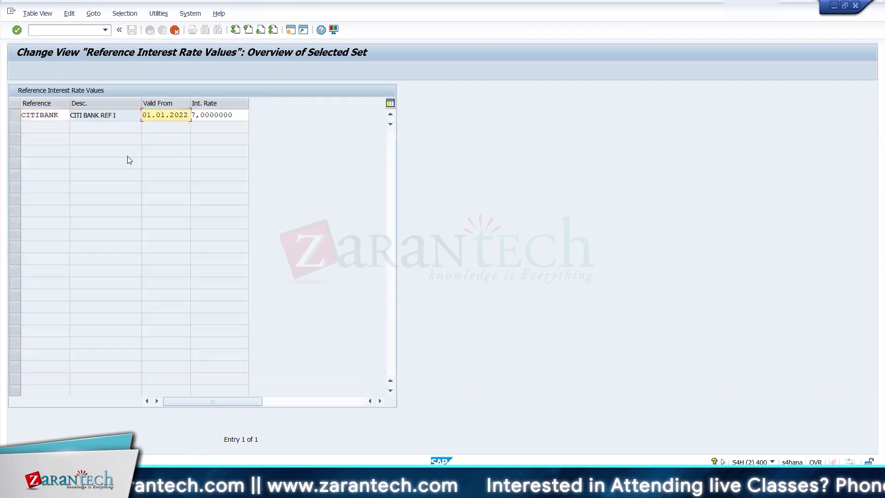
pyautogui.press('Right')
pyautogui.press('Right')
pyautogui.press('Right')
pyautogui.press('Right')
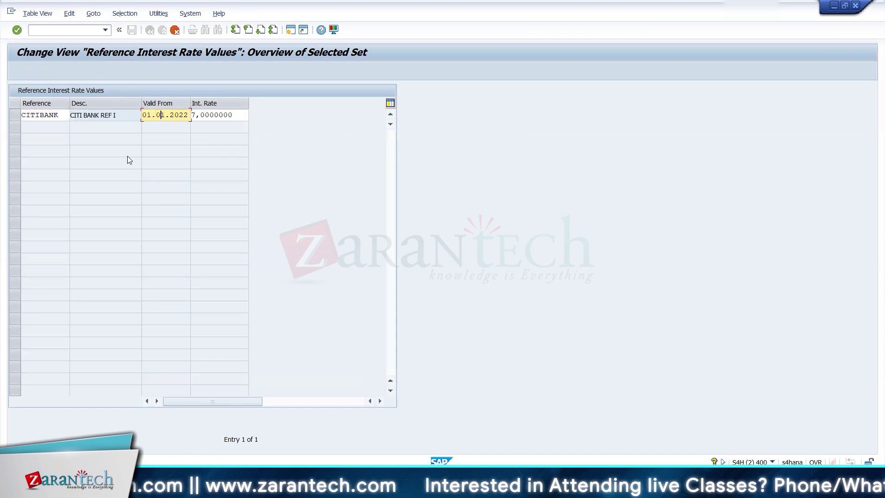
pyautogui.write('3')
pyautogui.press('Tab')
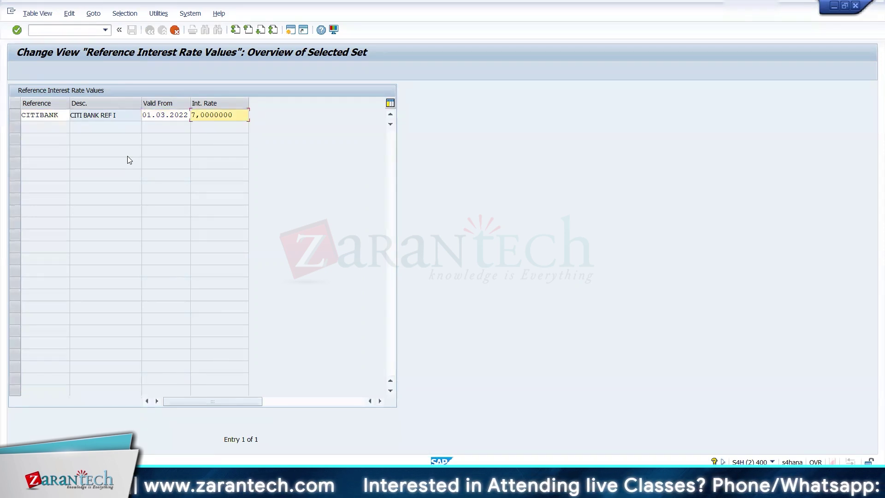
pyautogui.write('6')
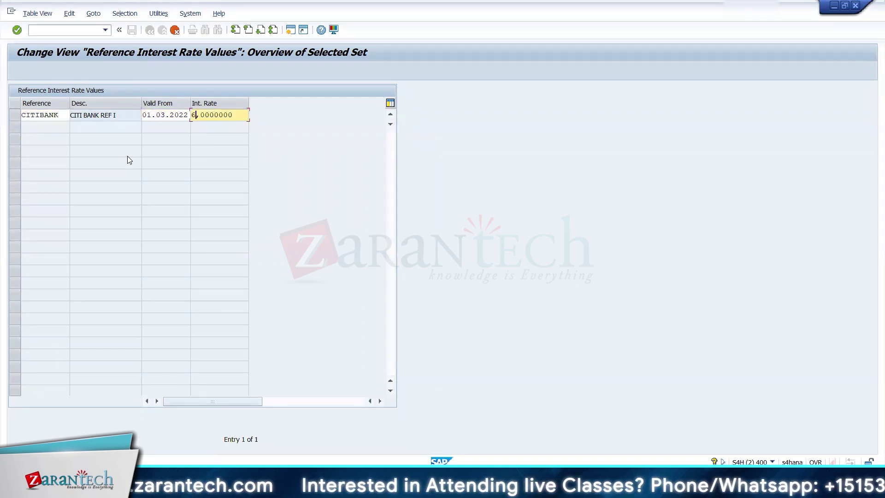
pyautogui.press('Return')
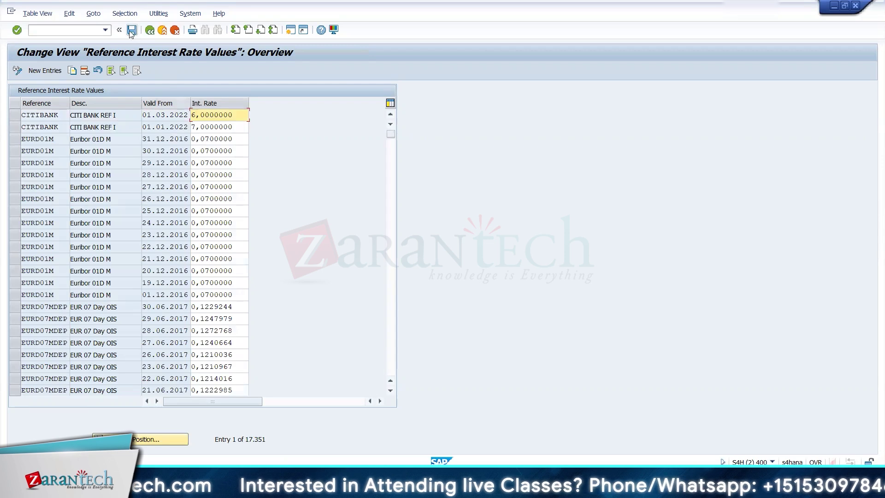
pyautogui.click(131, 30)
pyautogui.click(217, 192)
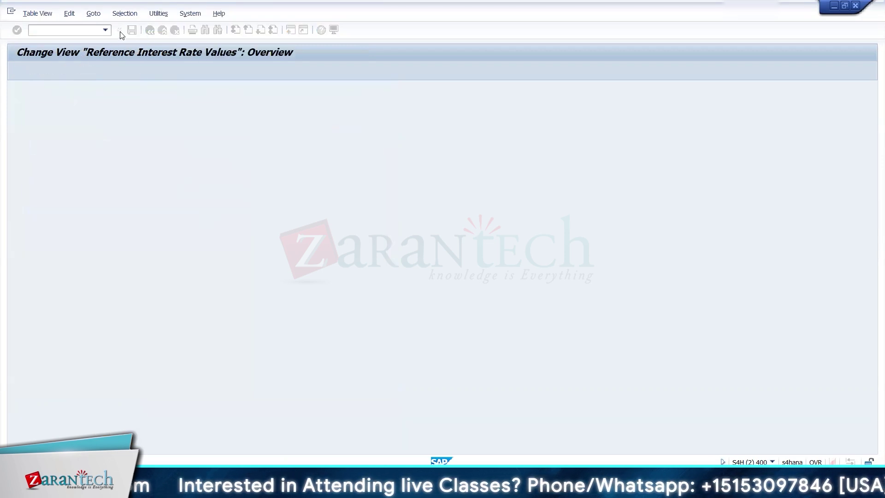
pyautogui.click(151, 31)
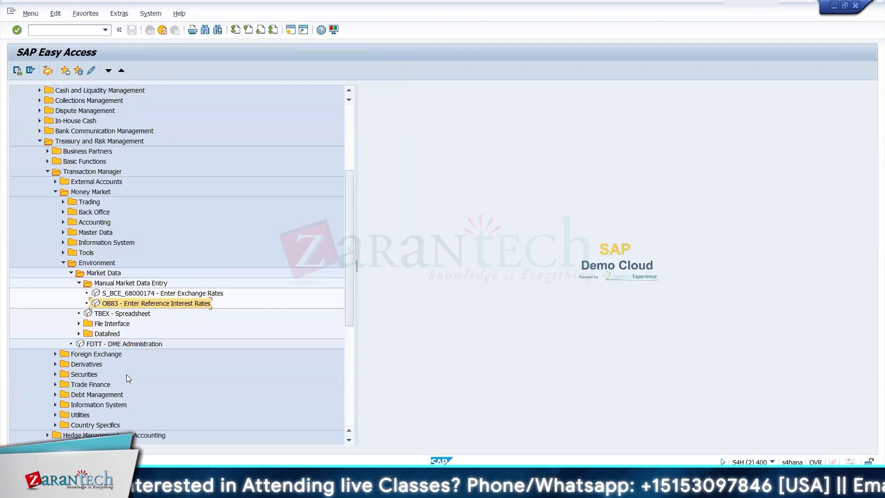
# - Open the settled borrowing transaction for changing through Edit Financial Transaction (ftr_edit)
pyautogui.click(59, 34)
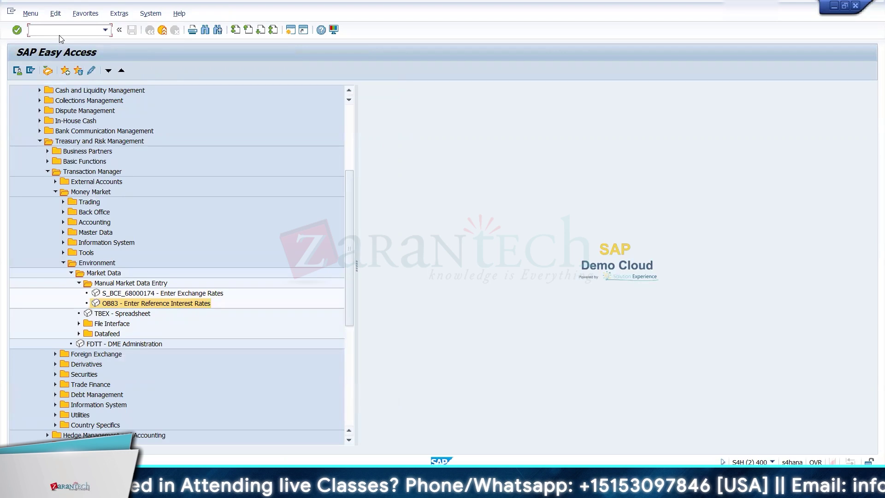
pyautogui.write('ftr_c')
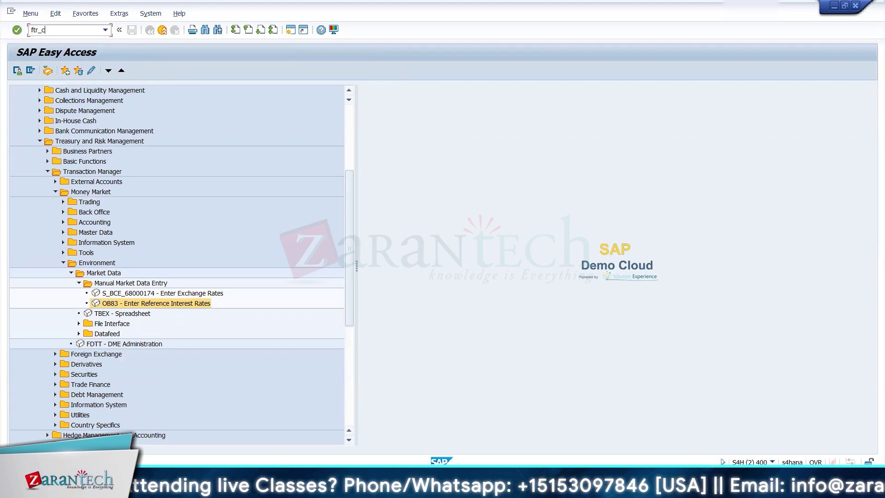
pyautogui.write('edit')
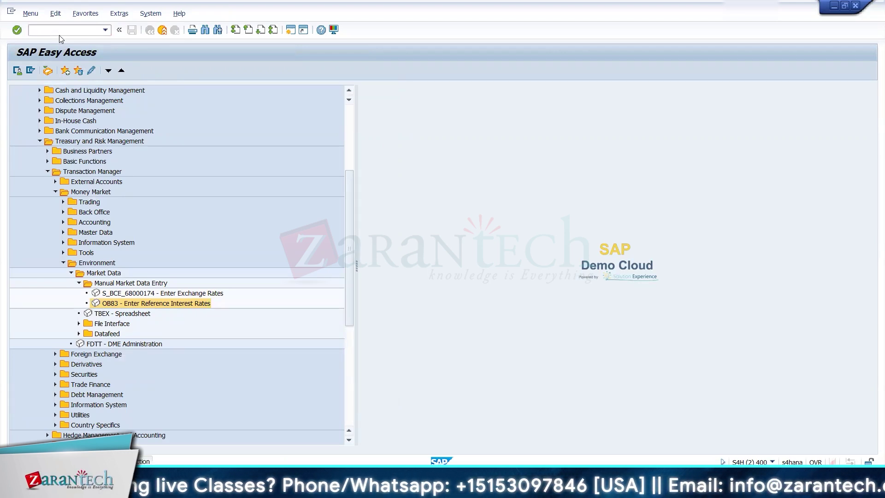
pyautogui.press('Return')
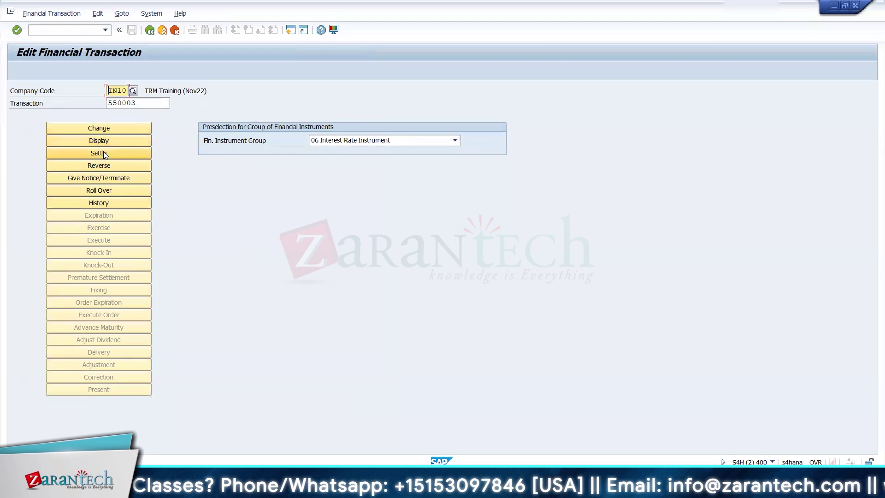
pyautogui.click(101, 130)
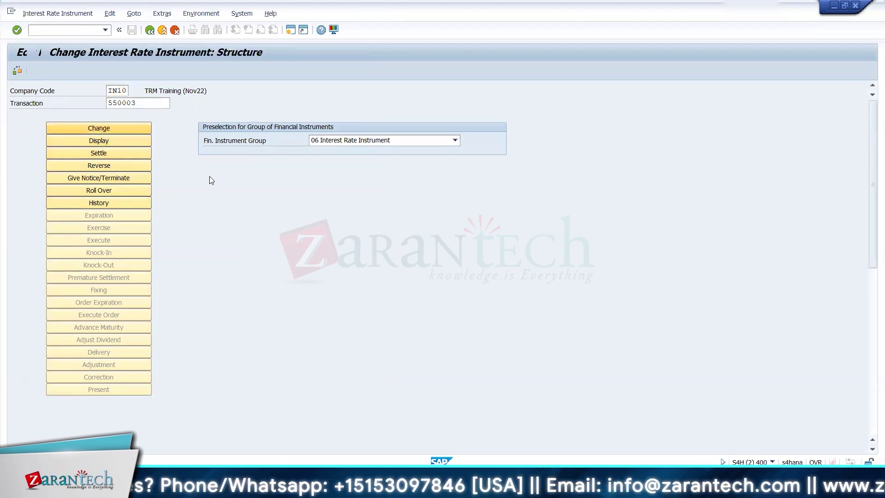
# - Examine the details of the 09.03.2022 nominal interest flow in the borrowing's cash flow
pyautogui.click(187, 140)
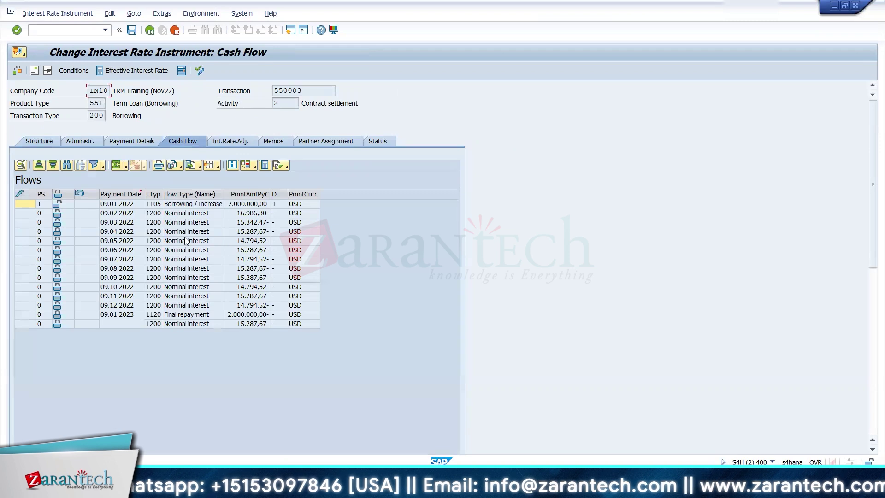
pyautogui.doubleClick(177, 224)
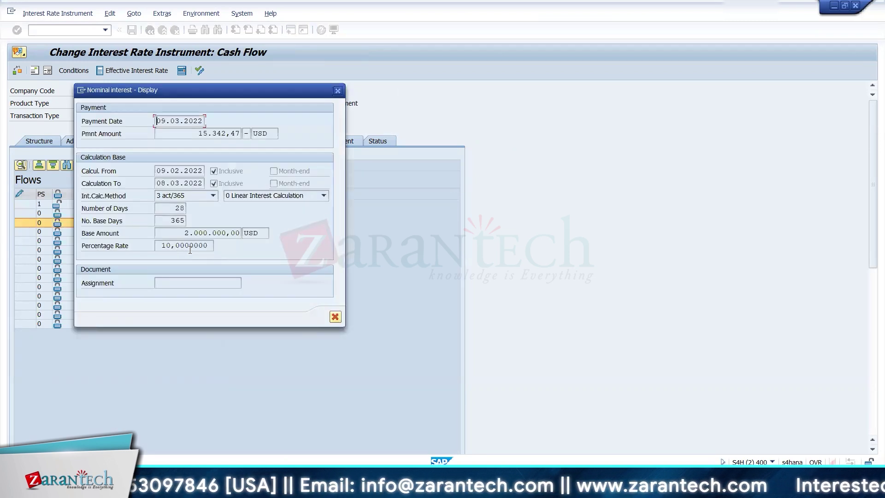
pyautogui.click(335, 317)
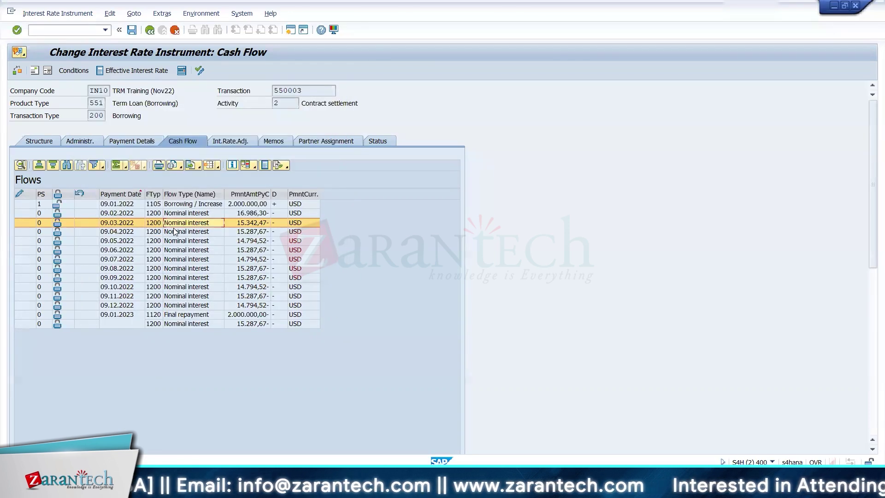
# - Set the rule of interest rate adjustment condition 1210 to 3 For reference interest rate entry and save the borrowing
pyautogui.click(45, 145)
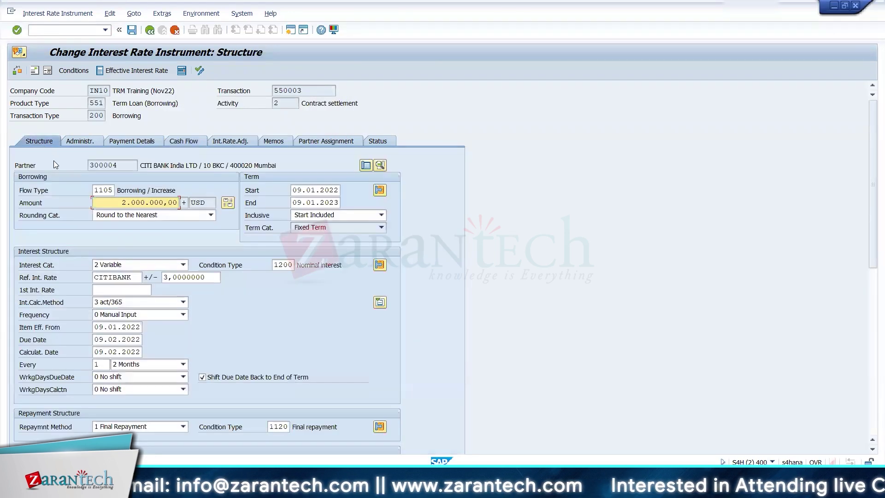
pyautogui.click(73, 71)
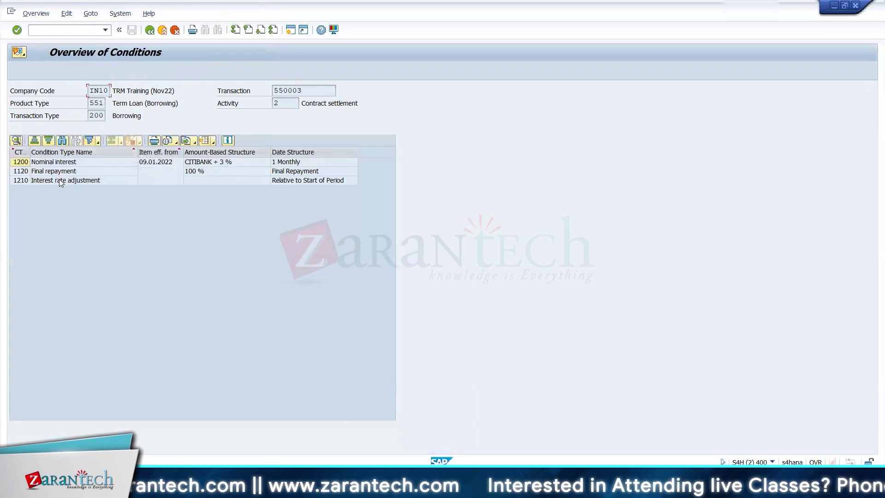
pyautogui.doubleClick(59, 179)
pyautogui.click(54, 166)
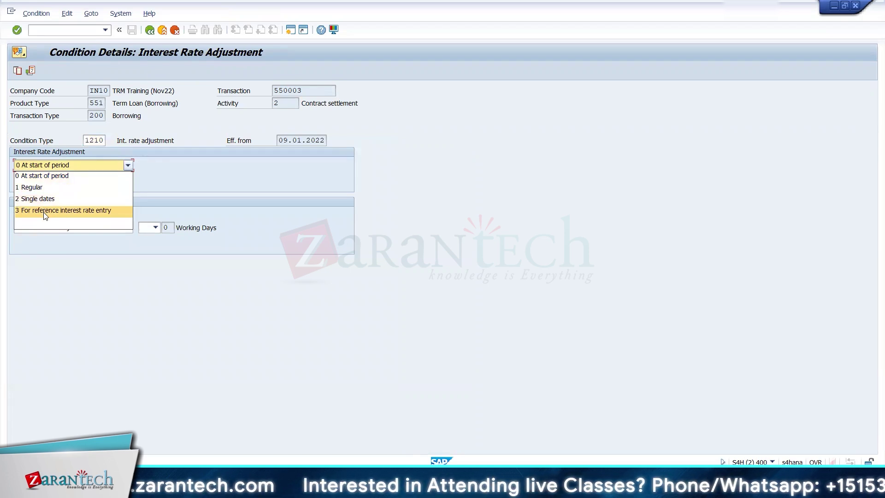
pyautogui.click(43, 212)
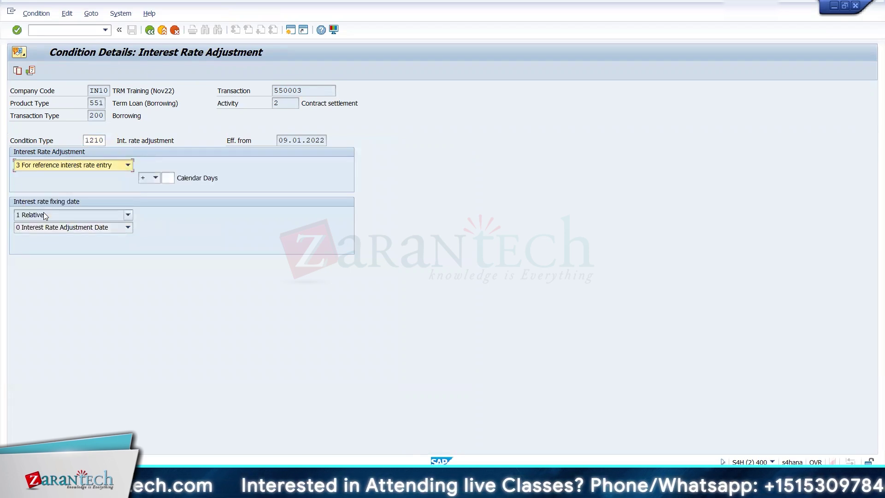
pyautogui.click(149, 31)
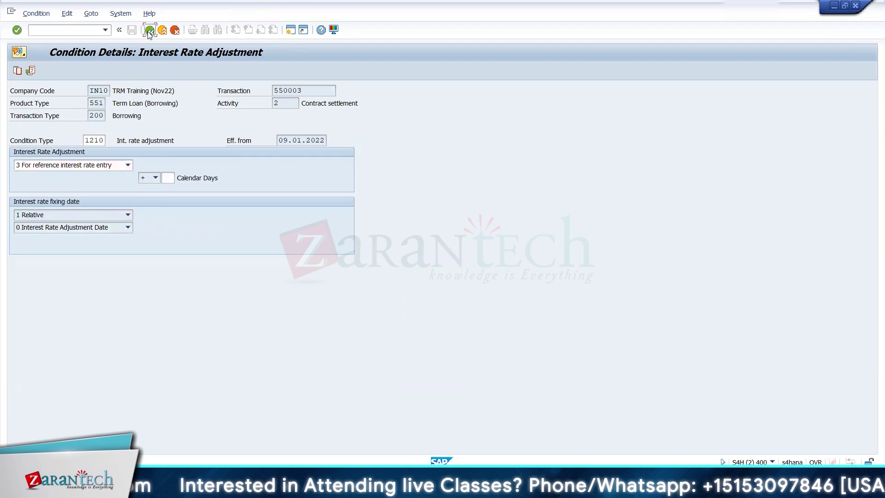
pyautogui.click(148, 31)
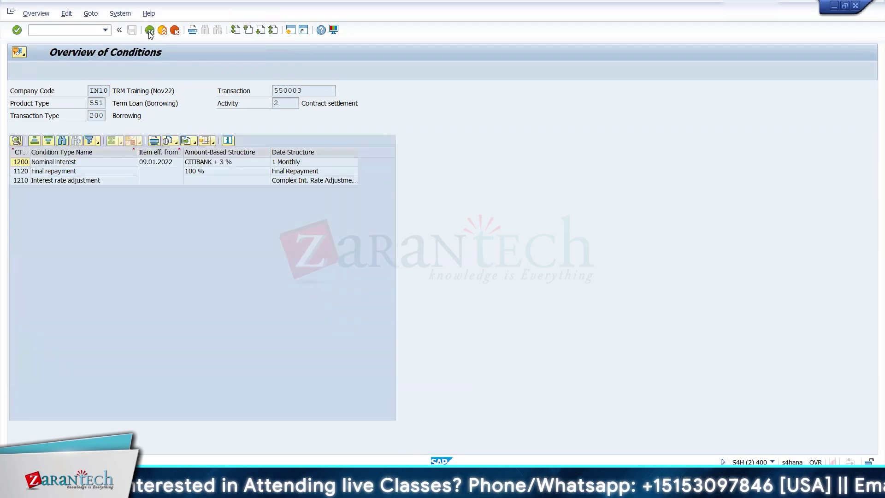
pyautogui.click(132, 30)
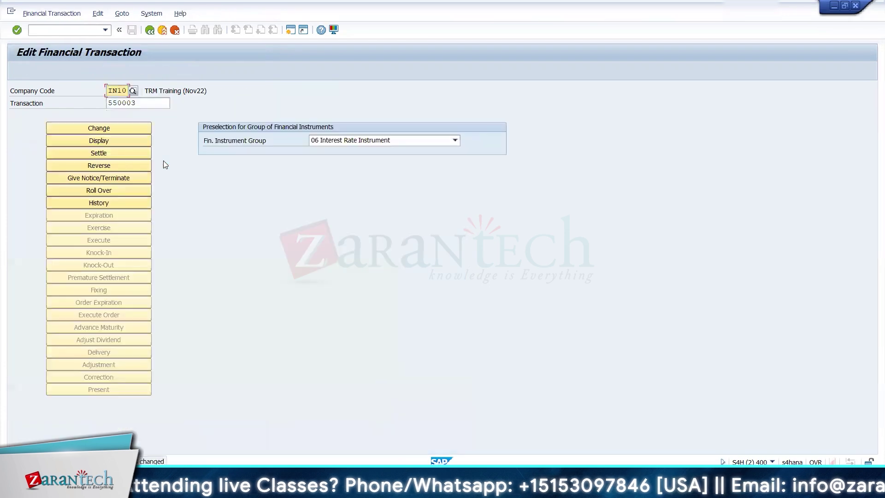
# - Reopen the borrowing for changing, examine its second 09.03.2022 and its 09.04.2022 nominal interest flows, and leave it with the exit prompt confirmed
pyautogui.click(114, 127)
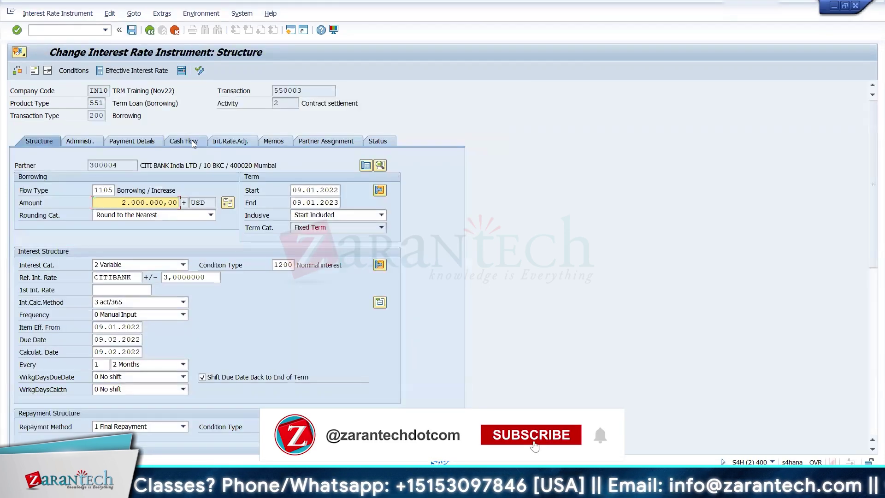
pyautogui.click(194, 140)
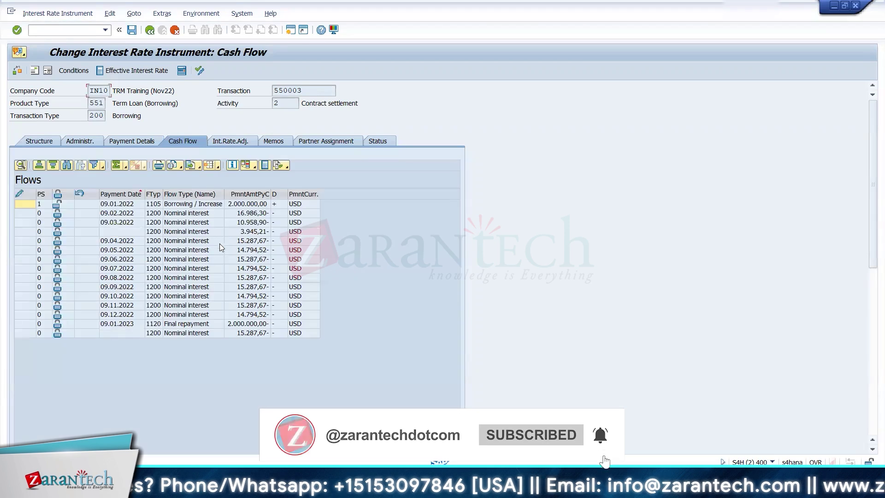
pyautogui.doubleClick(180, 233)
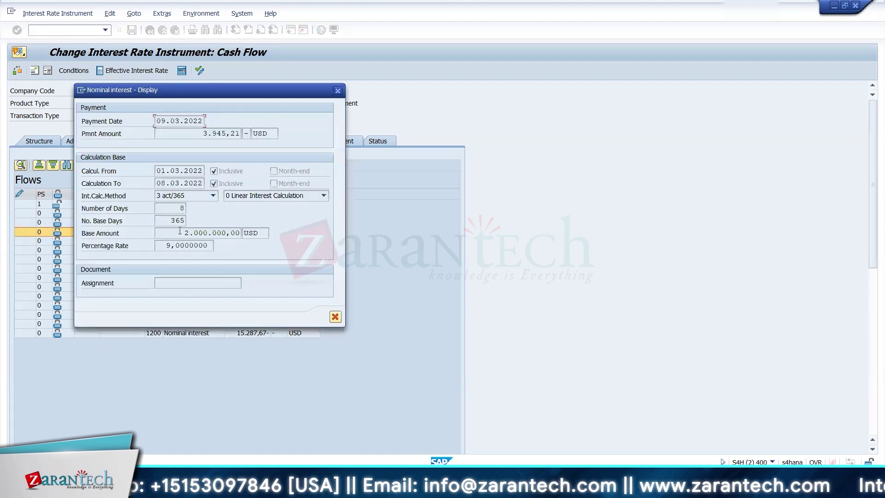
pyautogui.click(334, 317)
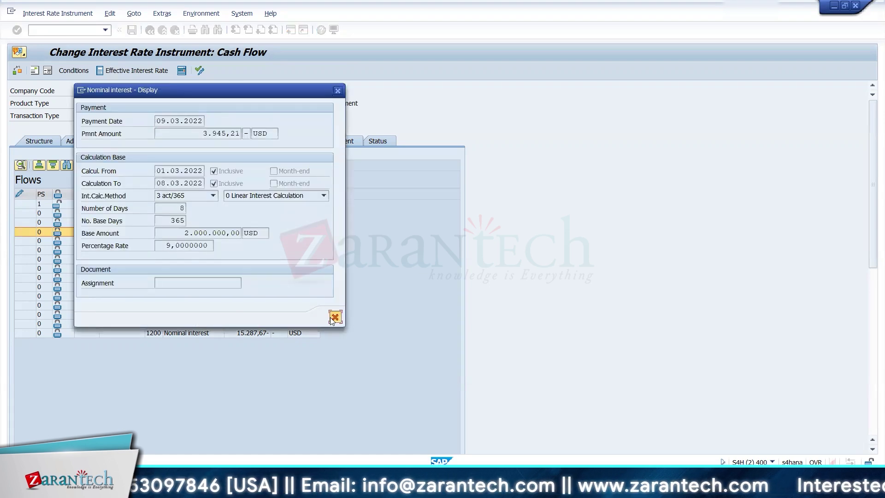
pyautogui.doubleClick(187, 241)
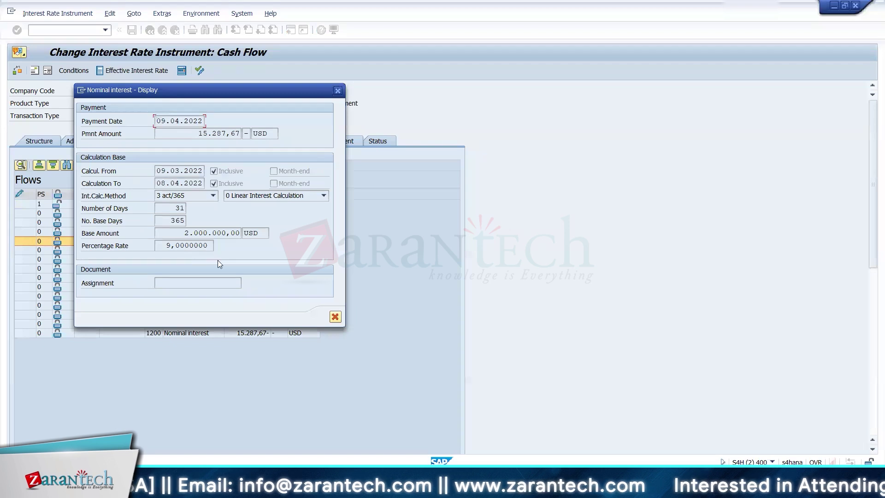
pyautogui.click(335, 317)
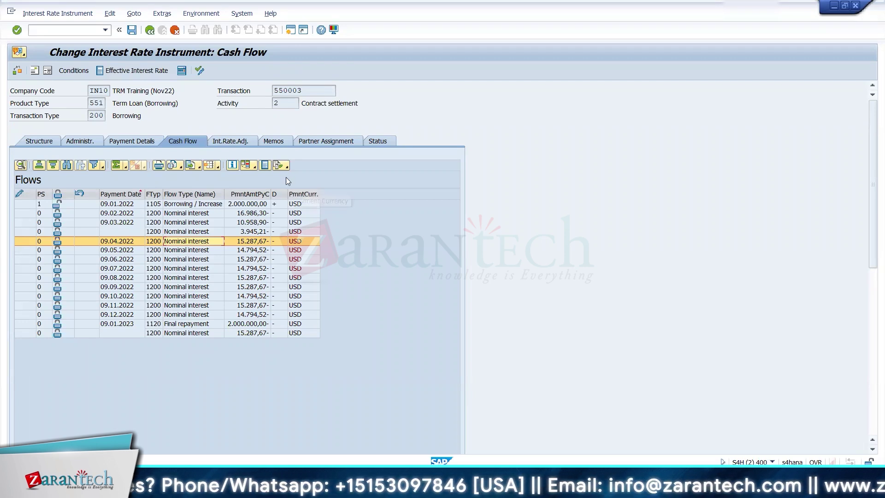
pyautogui.click(149, 31)
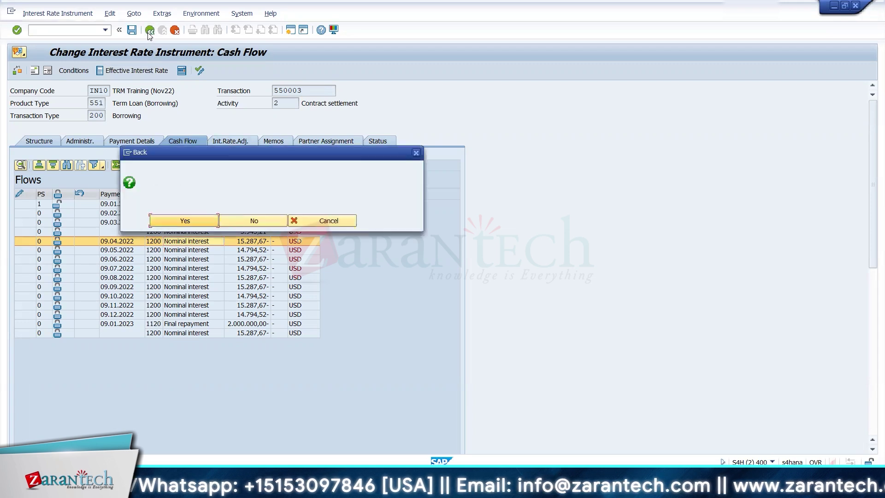
pyautogui.click(185, 222)
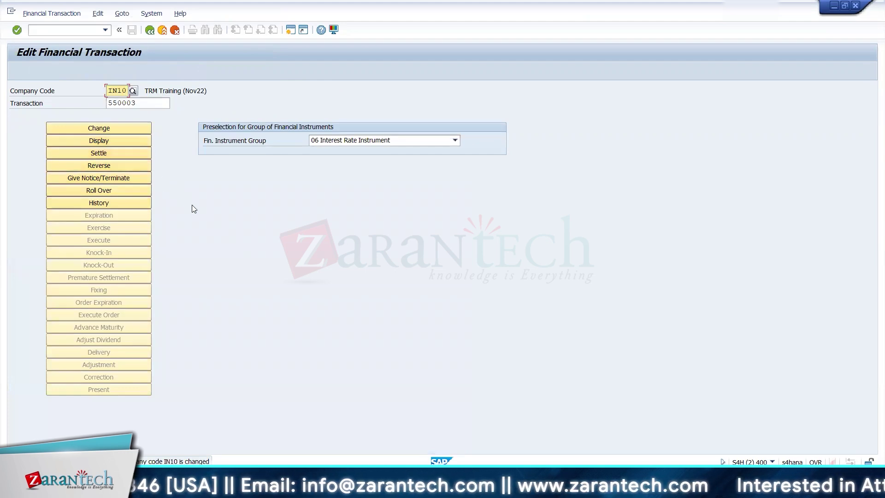
# - In the implementation guide's Define Company Code Additional Data, check the Planned Record Update setting for variable interest rates of company code IN10
pyautogui.hotkey('alt', 'Tab')
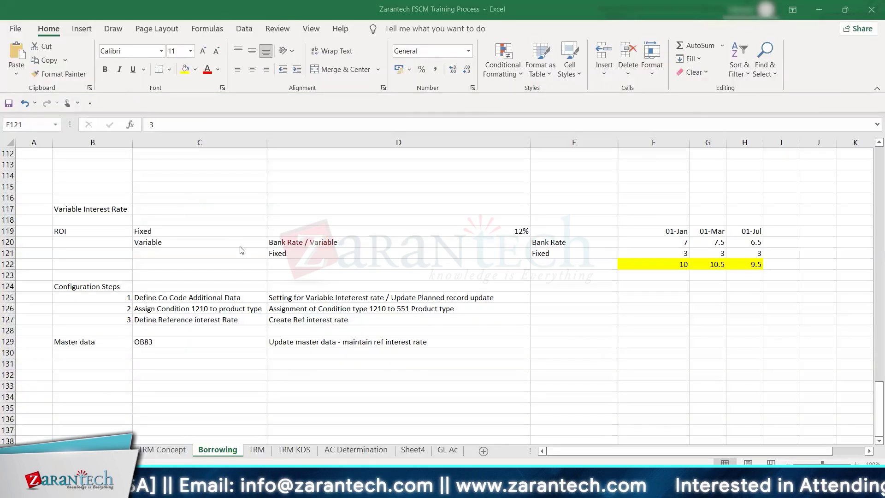
pyautogui.hotkey('alt', 'Tab')
pyautogui.click(150, 32)
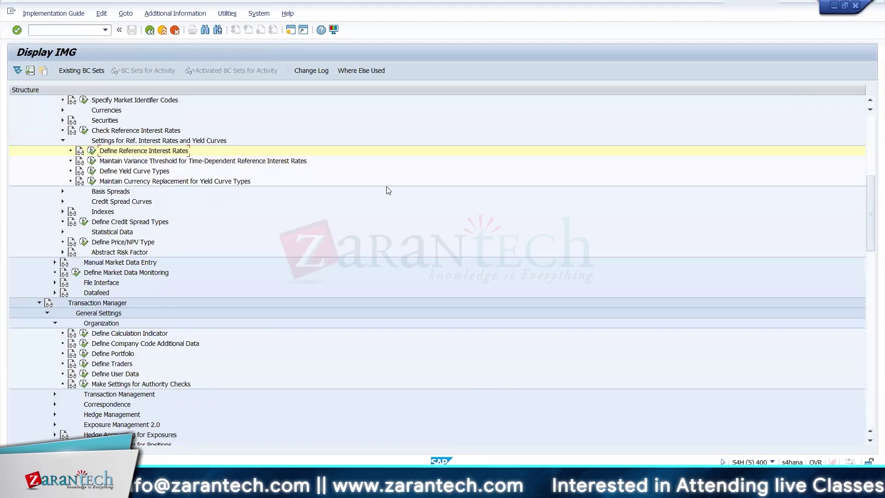
pyautogui.moveTo(870, 232)
pyautogui.mouseDown()
pyautogui.moveTo(870, 209)
pyautogui.moveTo(870, 232)
pyautogui.mouseUp()
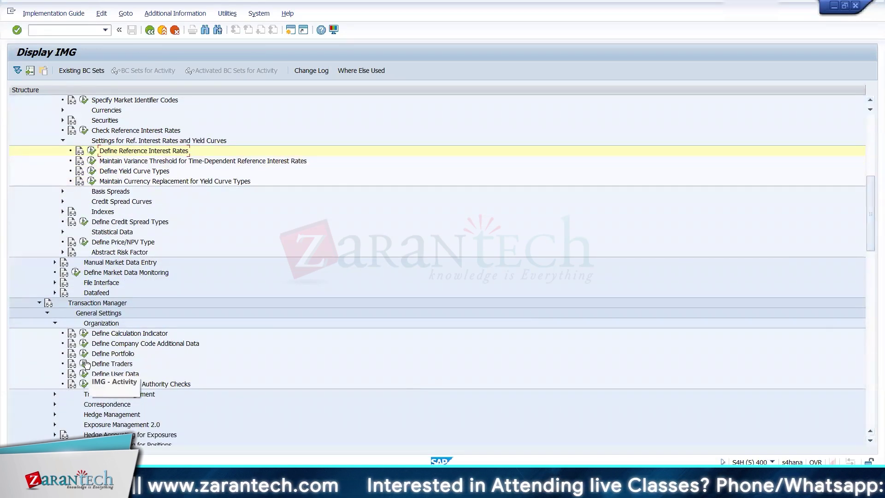
pyautogui.click(84, 343)
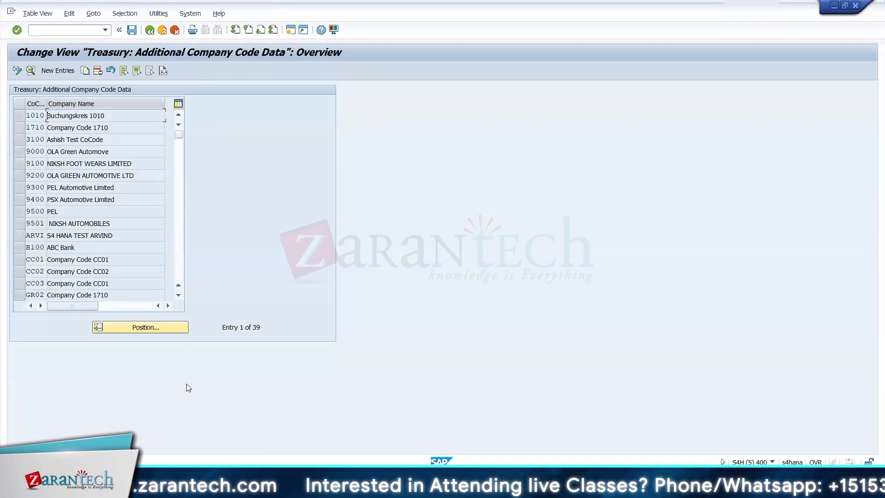
pyautogui.click(157, 327)
pyautogui.write('i')
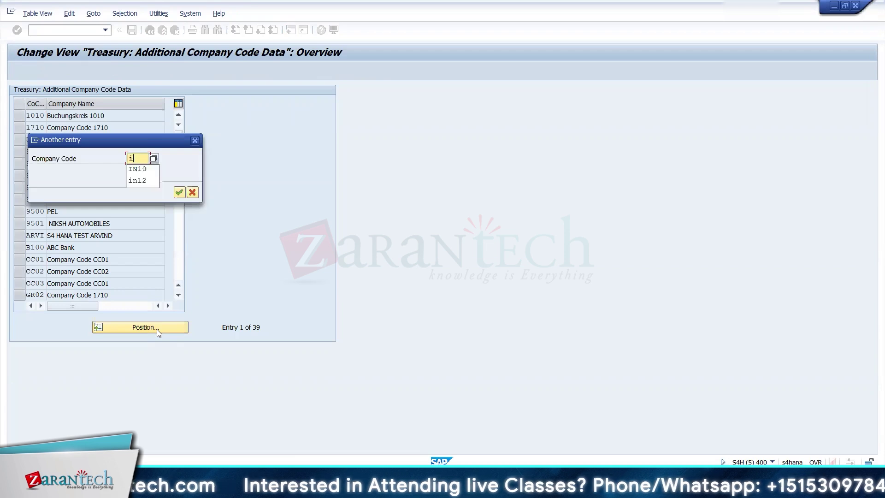
pyautogui.write('n10')
pyautogui.press('Return')
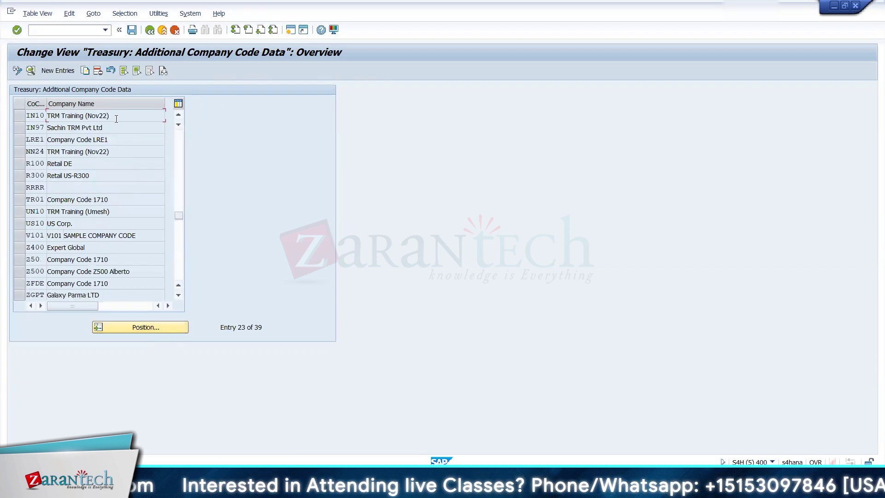
pyautogui.doubleClick(106, 114)
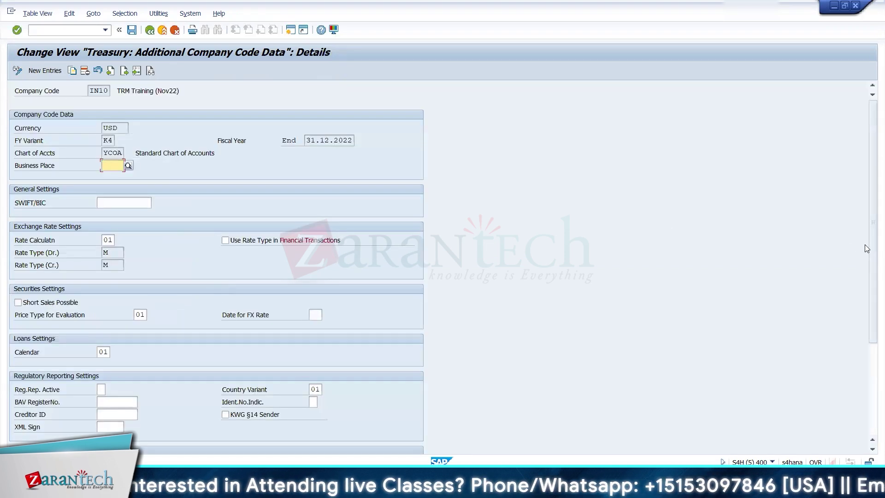
pyautogui.moveTo(870, 249); pyautogui.dragTo(851, 384)
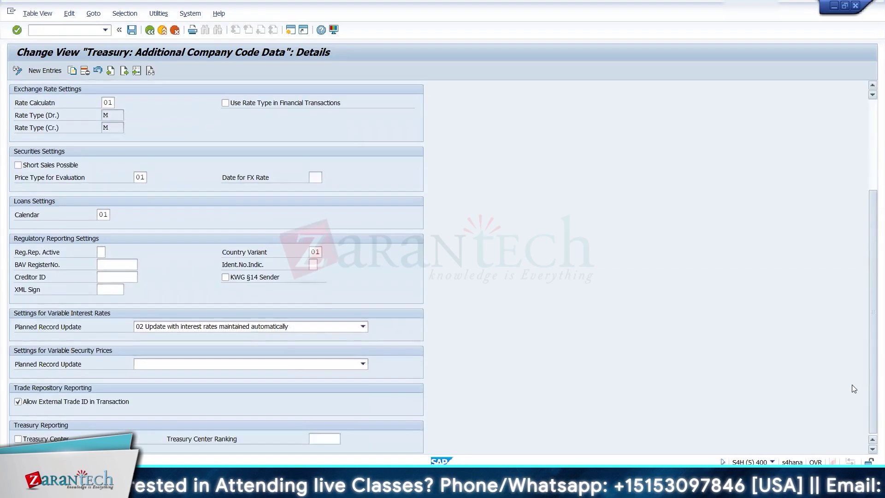
pyautogui.click(297, 324)
pyautogui.click(296, 323)
# - Return to SAP Easy Access and select TI10 - Create under Money Market, Back Office, Variable Interest Calculation, Interest Rate Adjustment
pyautogui.hotkey('alt', 'Tab')
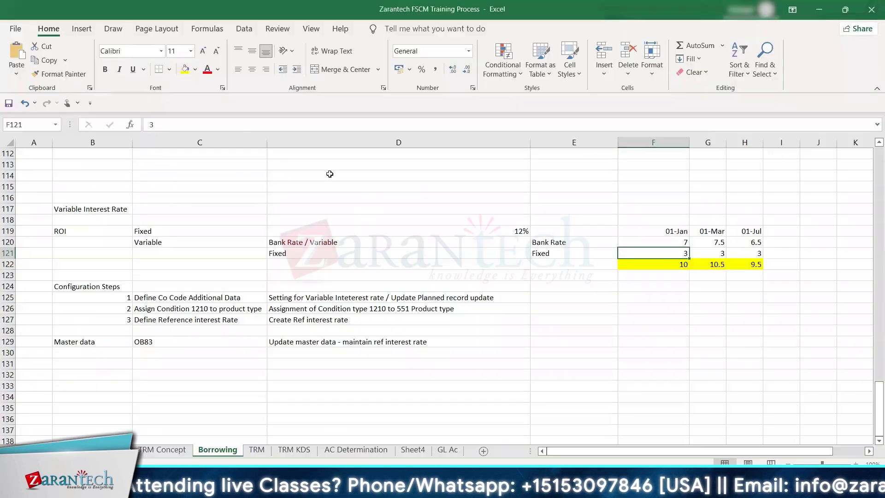
pyautogui.hotkey('alt', 'Tab')
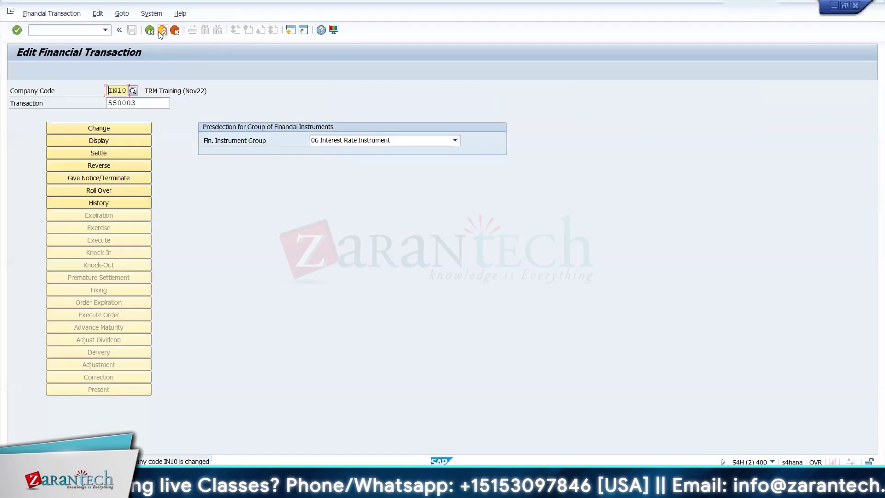
pyautogui.click(161, 31)
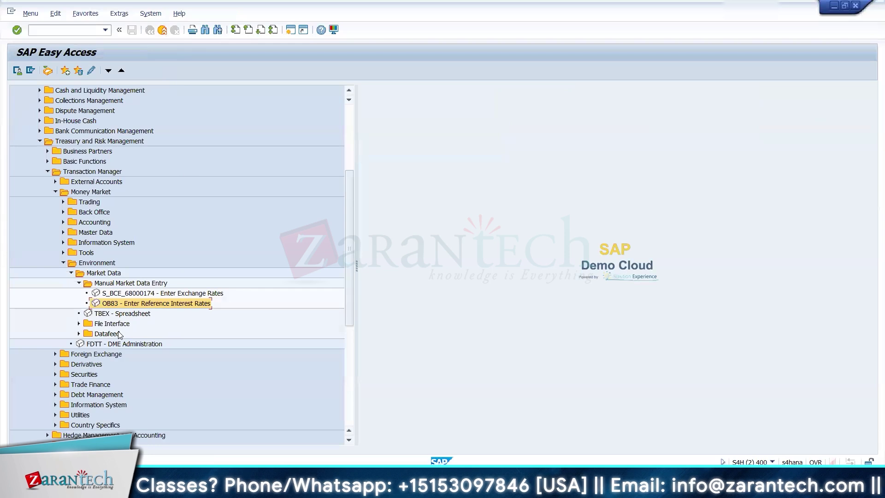
pyautogui.click(64, 212)
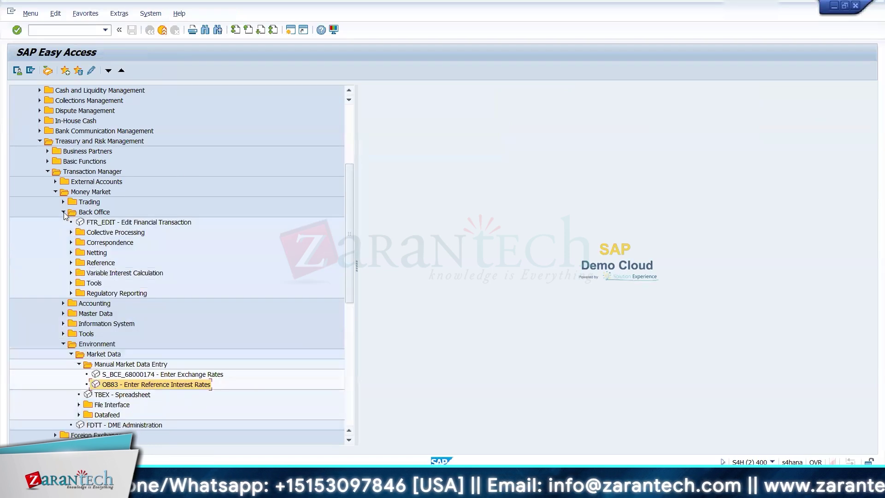
pyautogui.click(71, 263)
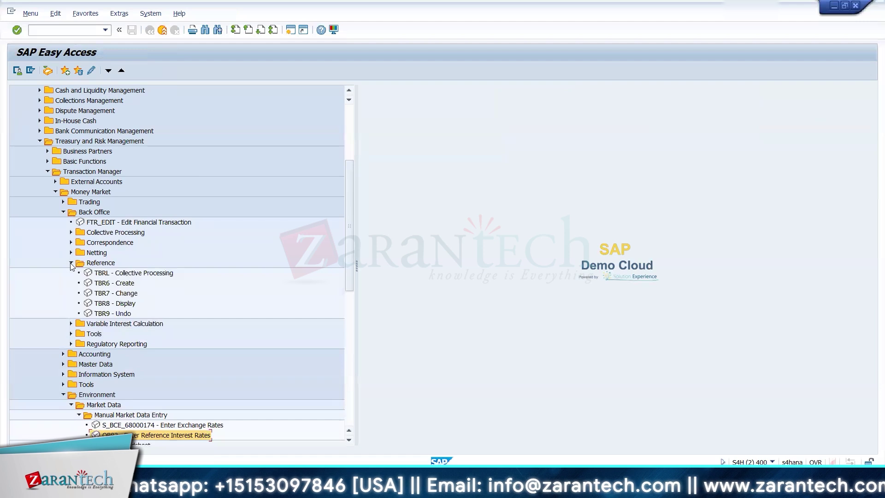
pyautogui.click(72, 324)
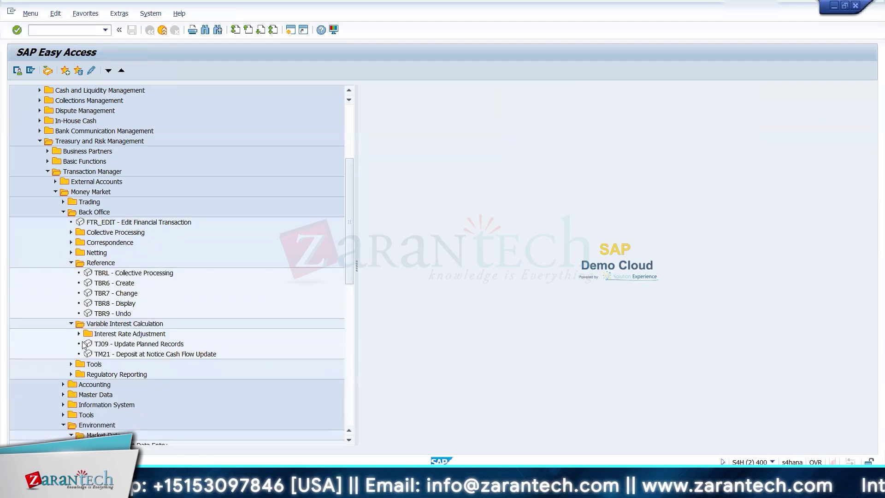
pyautogui.click(115, 346)
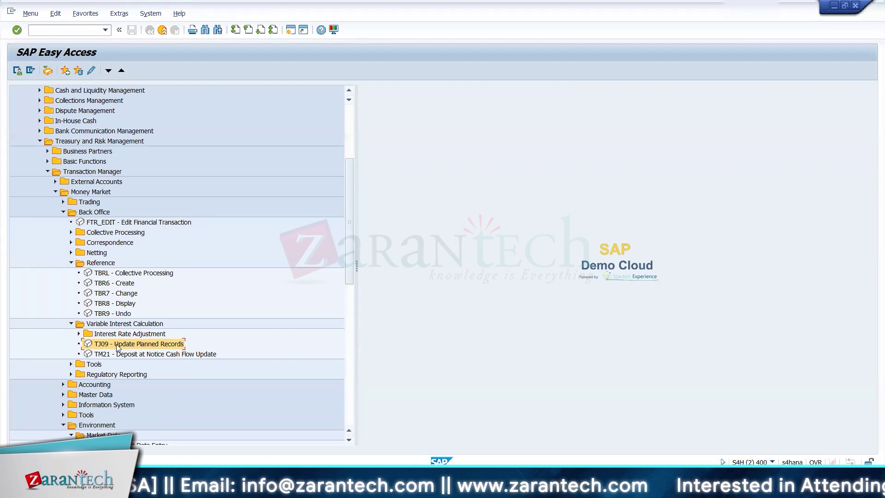
pyautogui.click(78, 334)
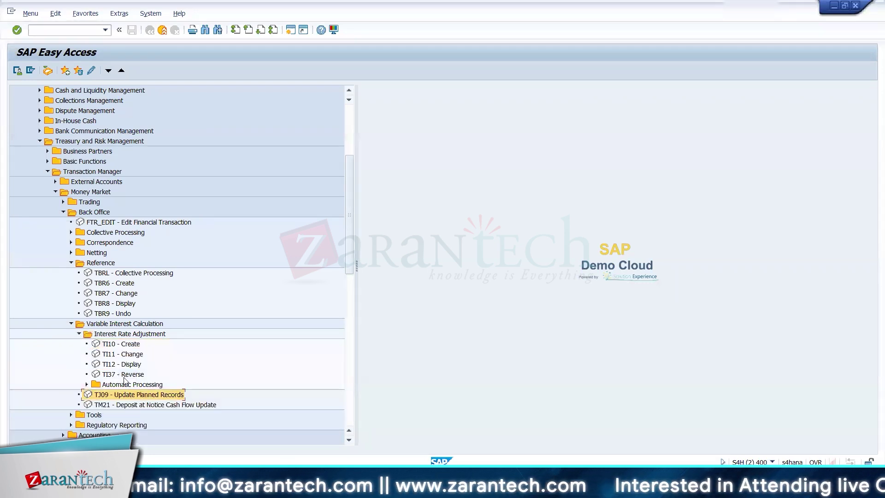
pyautogui.click(118, 345)
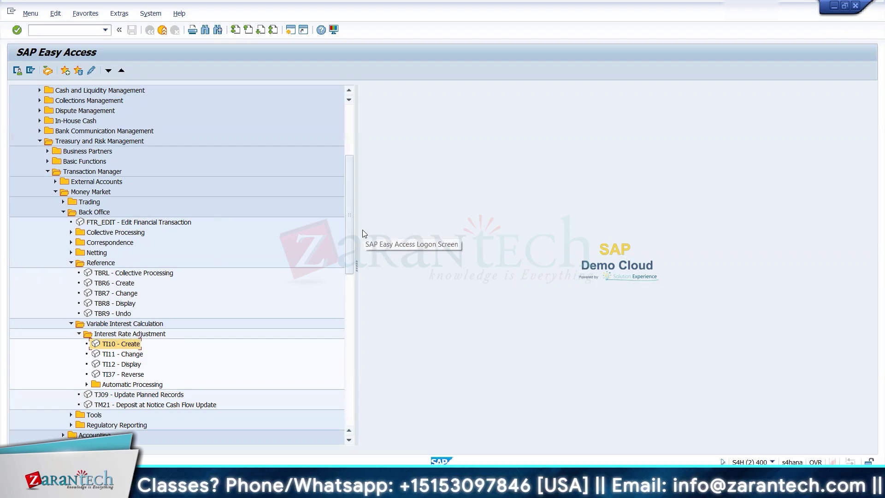
pyautogui.moveTo(349, 217); pyautogui.dragTo(353, 253)
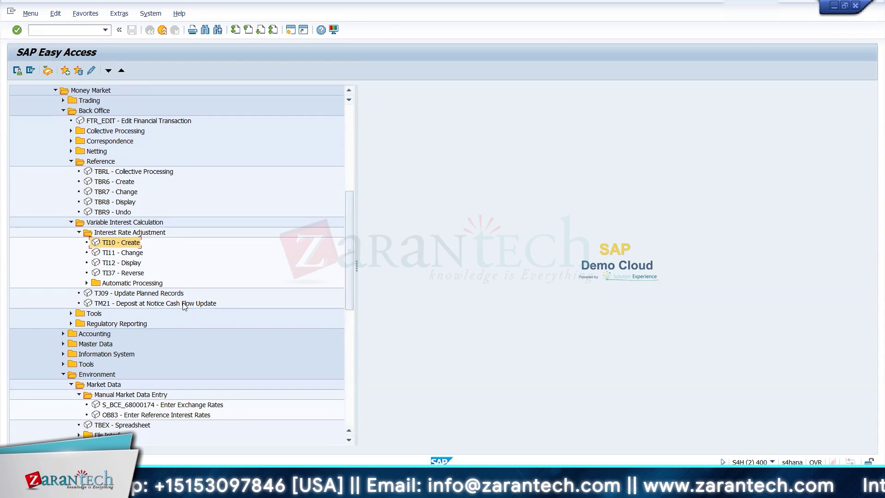
pyautogui.click(87, 283)
pyautogui.click(86, 283)
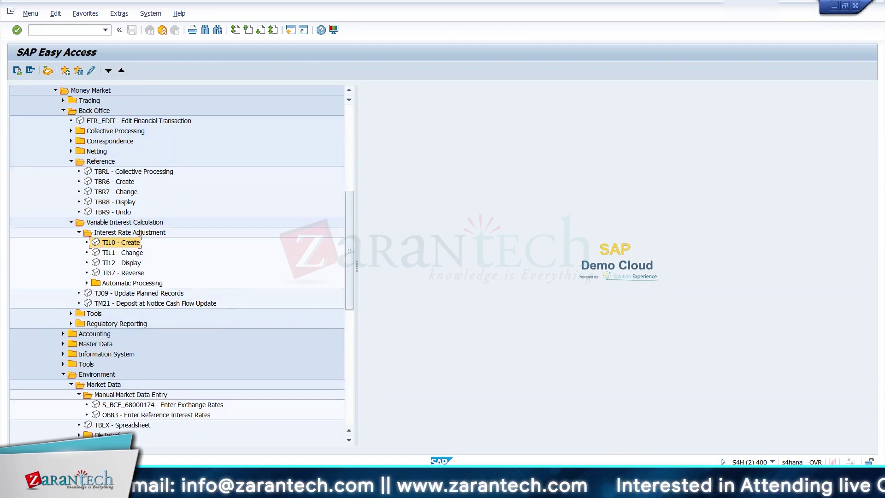
# - Switch to the Zarantech FSCM Training Process workbook in Excel and review the variable interest rate configuration notes on the Borrowing sheet
pyautogui.moveTo(569, 489)
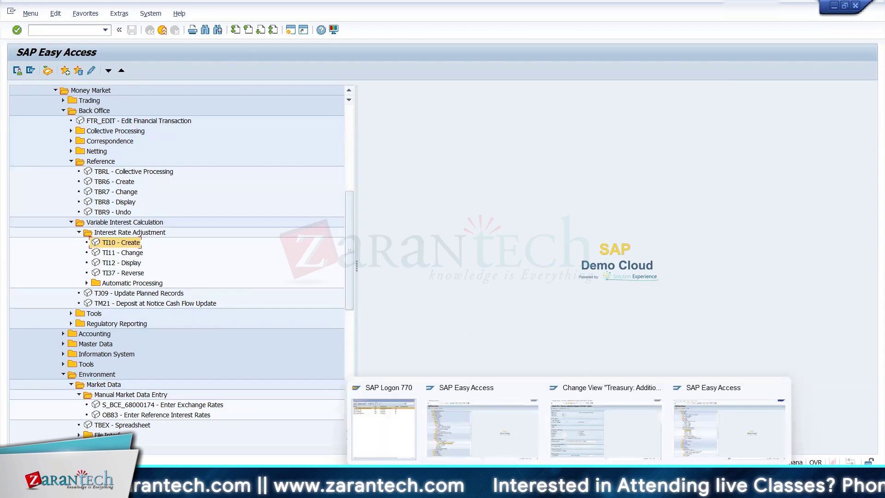
pyautogui.hotkey('alt', 'Tab')
pyautogui.click(296, 360)
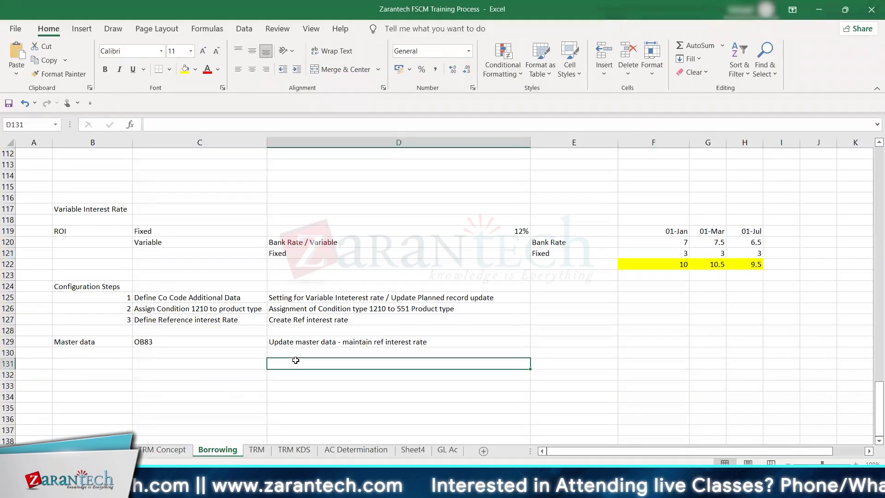
pyautogui.click(240, 373)
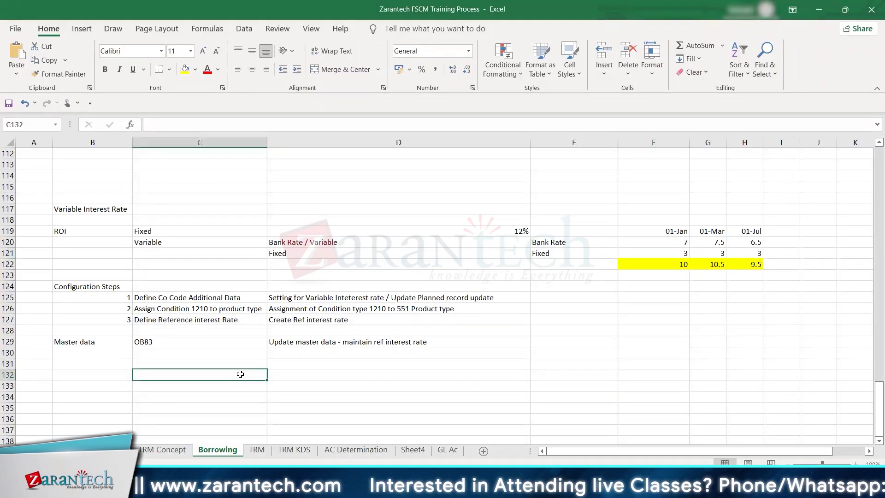
pyautogui.press('Left')
pyautogui.press('Left')
pyautogui.press('Up')
pyautogui.press('Up')
pyautogui.press('Up')
pyautogui.press('Up')
pyautogui.press('Up')
pyautogui.press('Up')
pyautogui.press('Up')
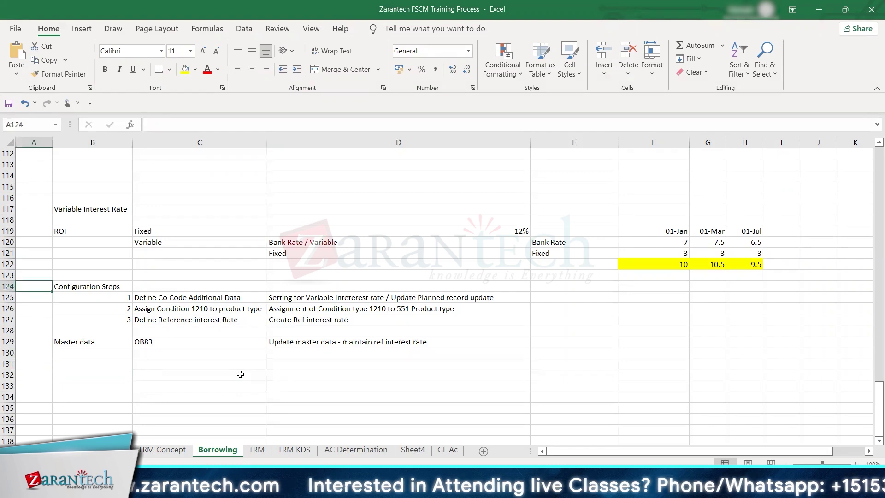
pyautogui.press('Down')
pyautogui.press('Down')
pyautogui.press('Down')
pyautogui.press('Down')
pyautogui.press('Down')
pyautogui.press('Down')
pyautogui.press('Down')
pyautogui.press('Down')
pyautogui.press('Down')
pyautogui.press('Down')
pyautogui.press('Down')
pyautogui.press('Down')
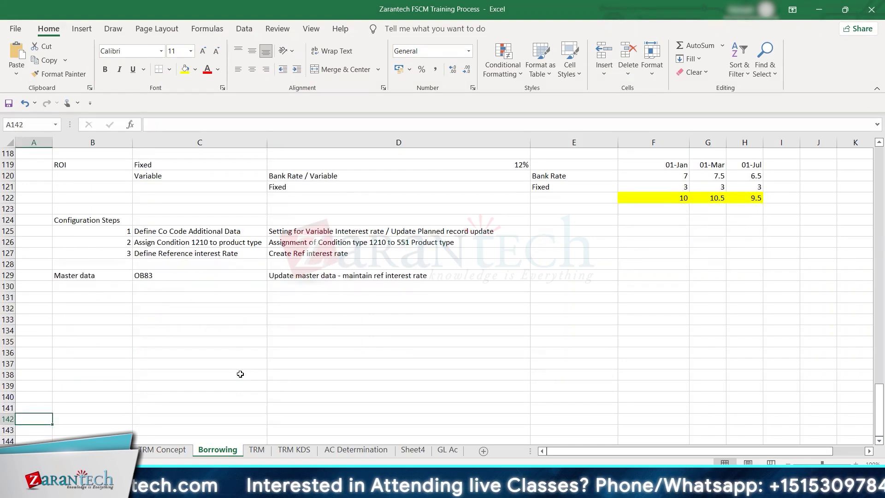
pyautogui.press('Up')
pyautogui.press('Right')
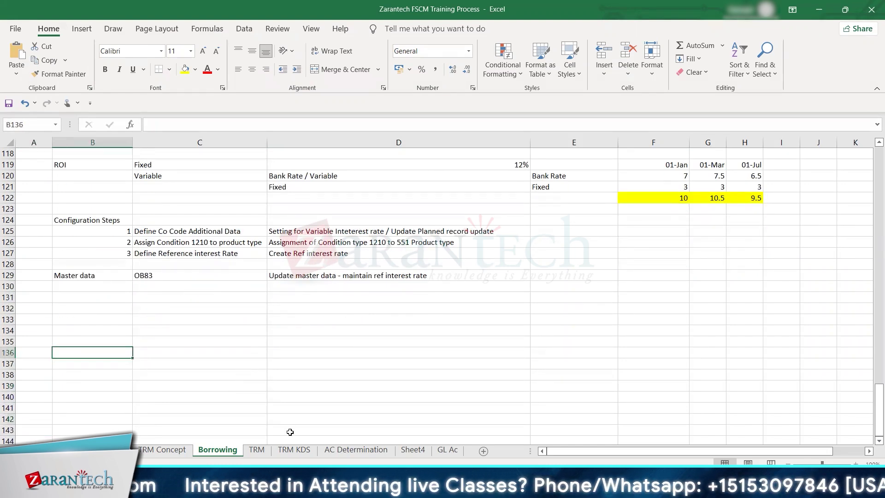
# - Open the TRM KDS sheet and go to the beginning of its company code and product type table
pyautogui.click(292, 450)
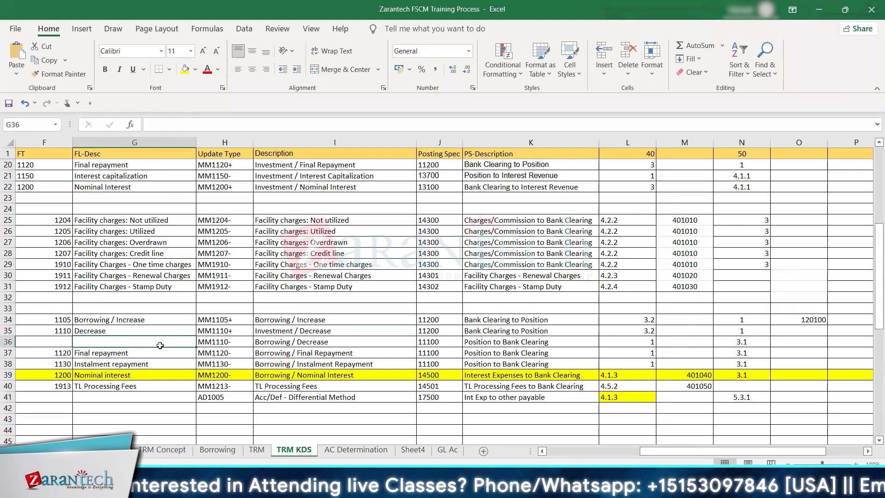
pyautogui.moveTo(160, 345)
pyautogui.mouseDown()
pyautogui.moveTo(440, 375)
pyautogui.moveTo(599, 434)
pyautogui.mouseUp()
pyautogui.click(664, 366)
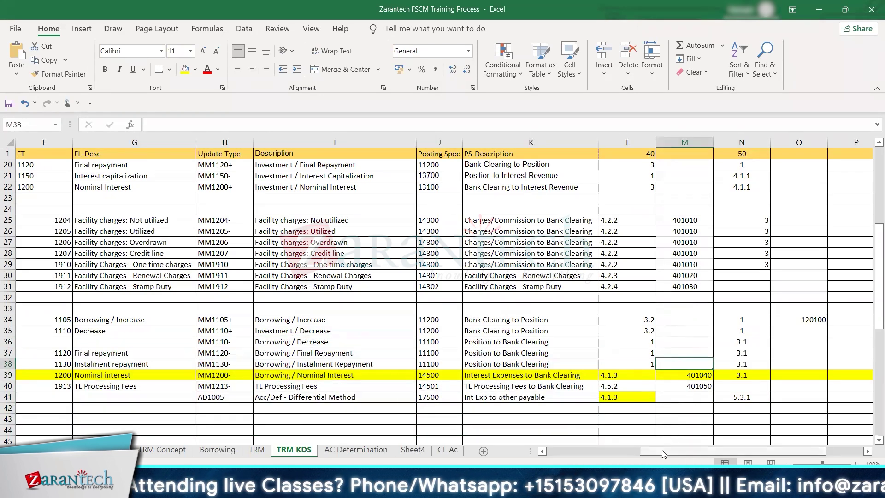
pyautogui.moveTo(527, 455); pyautogui.dragTo(525, 455)
pyautogui.moveTo(873, 300); pyautogui.dragTo(873, 161)
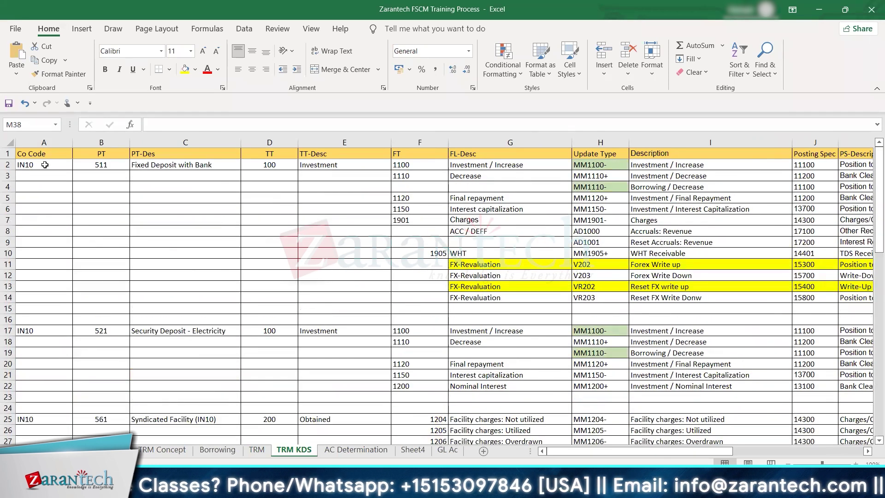
# - Go through the IN10 entries for product types 511, 521, 561 and 551, ending on Term Loan (Borrowing)
pyautogui.moveTo(44, 165); pyautogui.dragTo(189, 176)
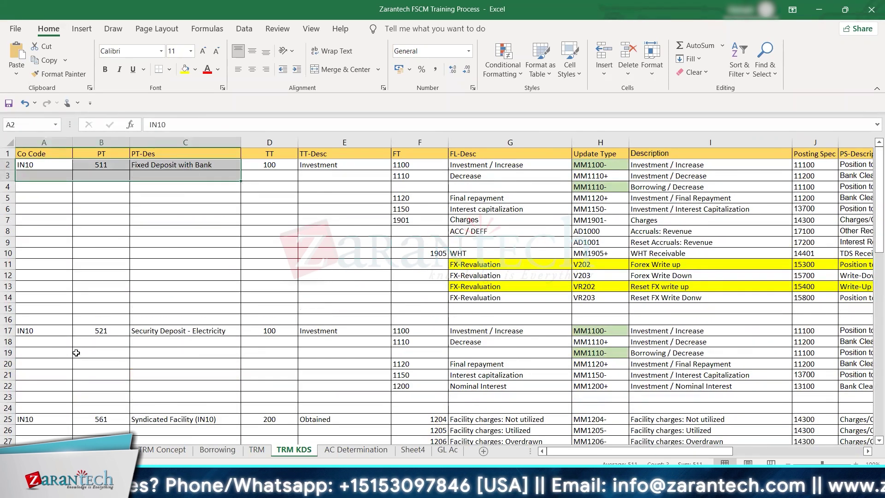
pyautogui.moveTo(28, 331); pyautogui.dragTo(184, 319)
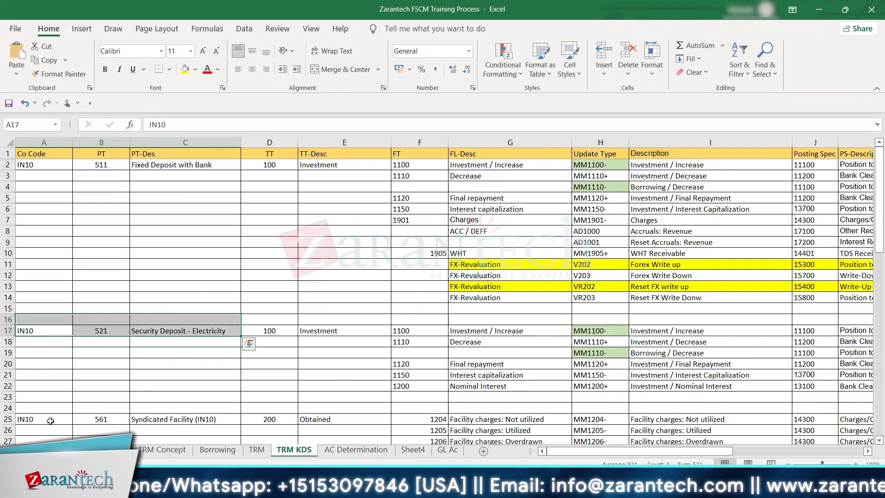
pyautogui.moveTo(33, 419); pyautogui.dragTo(193, 420)
pyautogui.press('Down')
pyautogui.press('Down')
pyautogui.press('Down')
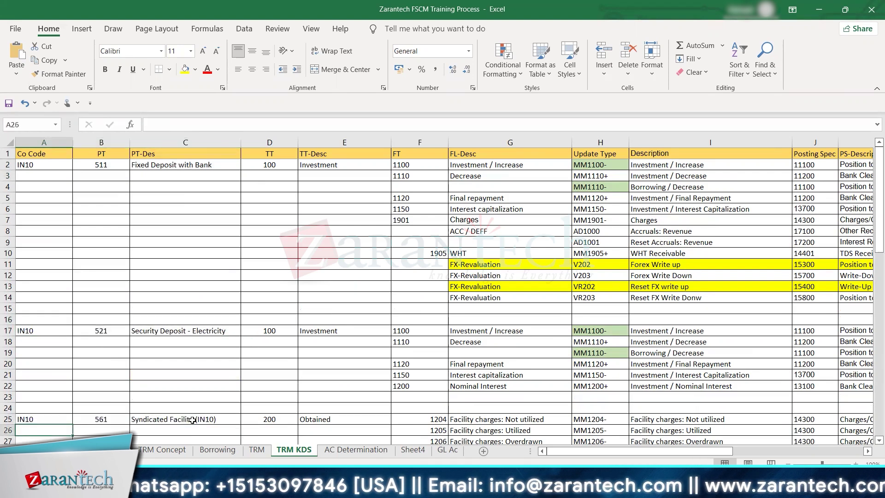
pyautogui.scroll(-3, 193, 420)
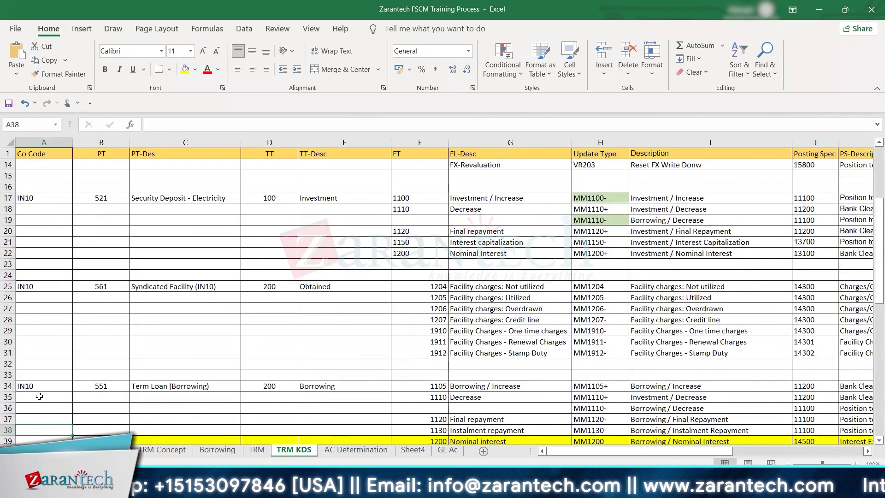
pyautogui.click(29, 387)
pyautogui.moveTo(28, 387); pyautogui.dragTo(209, 429)
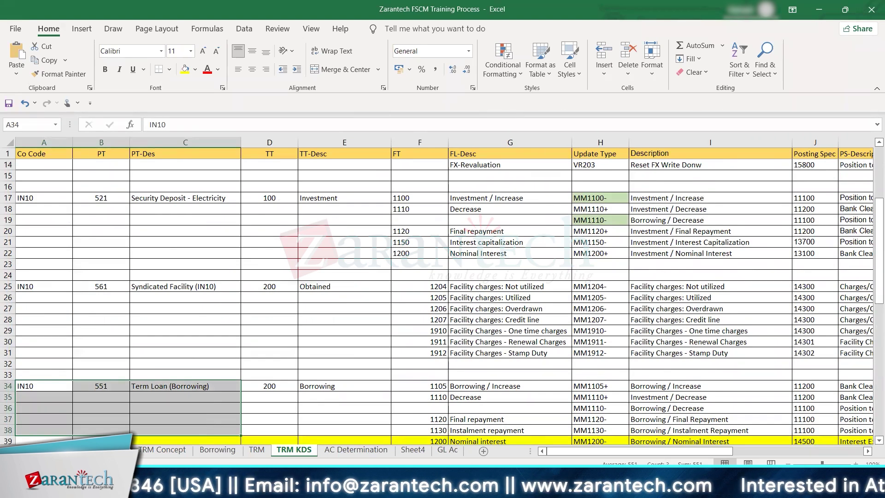
# - Switch to SAP, return to the implementation guide, and open Define Product Types under Money Market, Transaction Management
pyautogui.moveTo(579, 433)
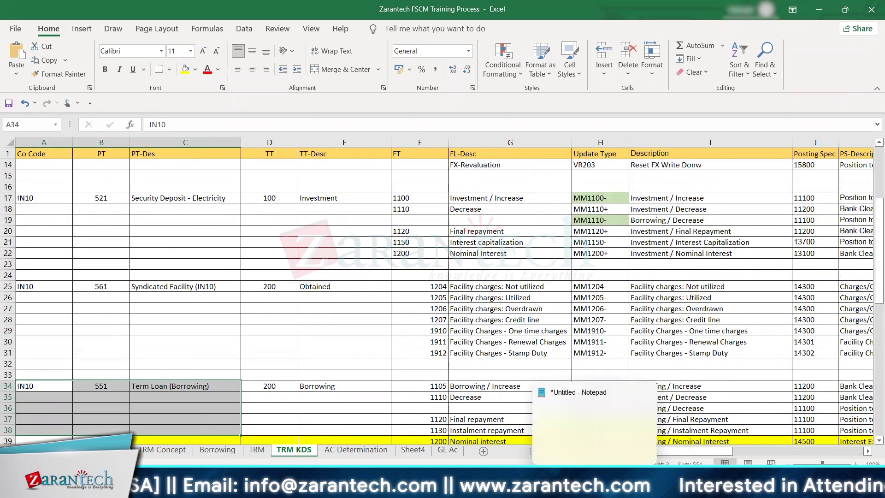
pyautogui.moveTo(569, 484)
pyautogui.click(498, 418)
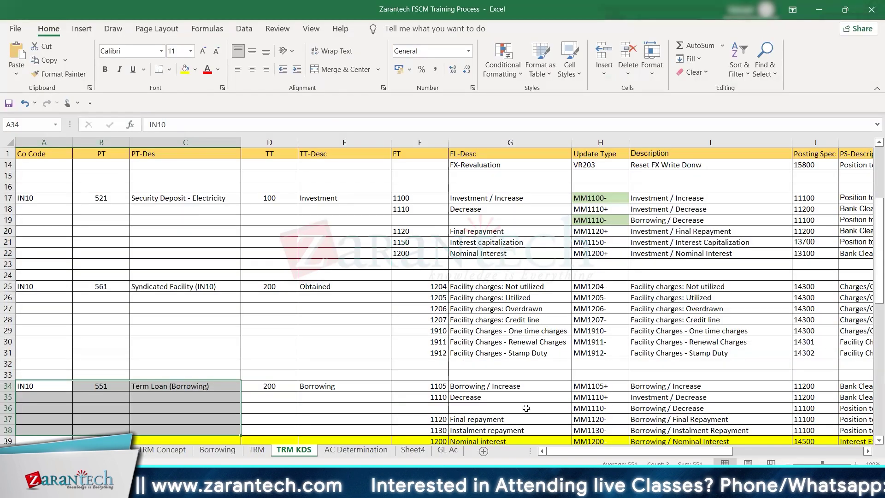
pyautogui.click(569, 486)
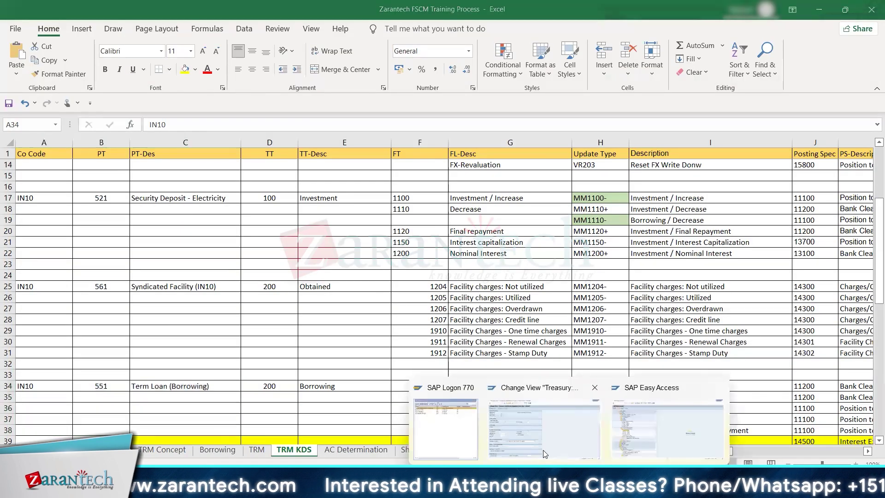
pyautogui.click(519, 428)
pyautogui.click(162, 30)
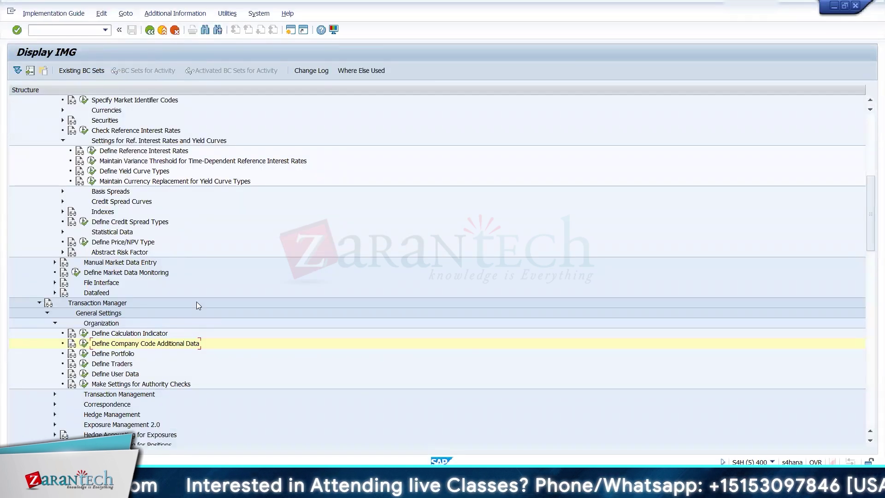
pyautogui.click(54, 394)
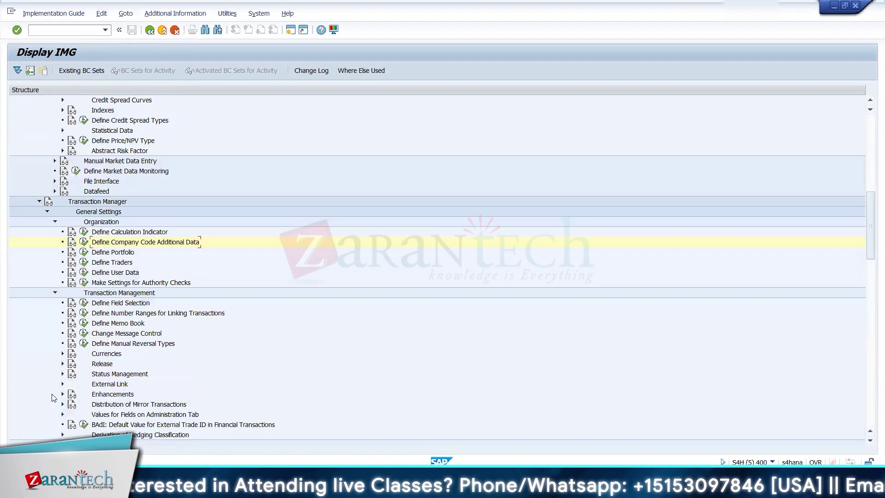
pyautogui.click(45, 211)
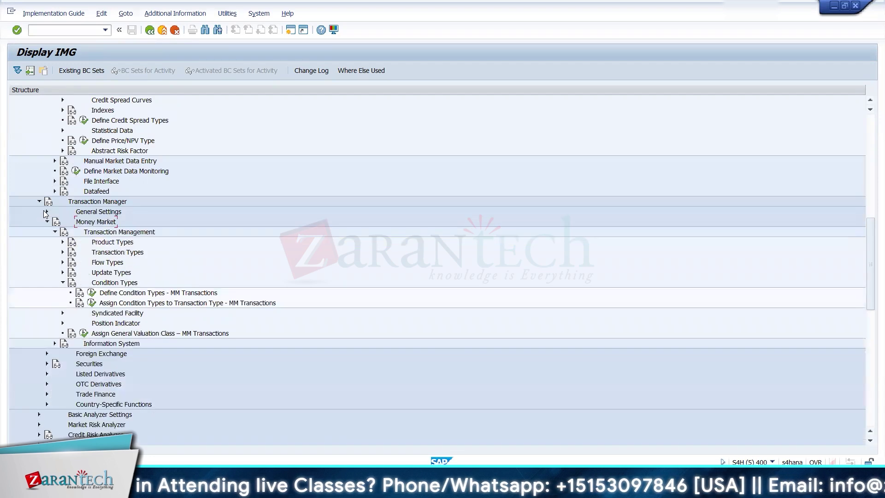
pyautogui.click(63, 242)
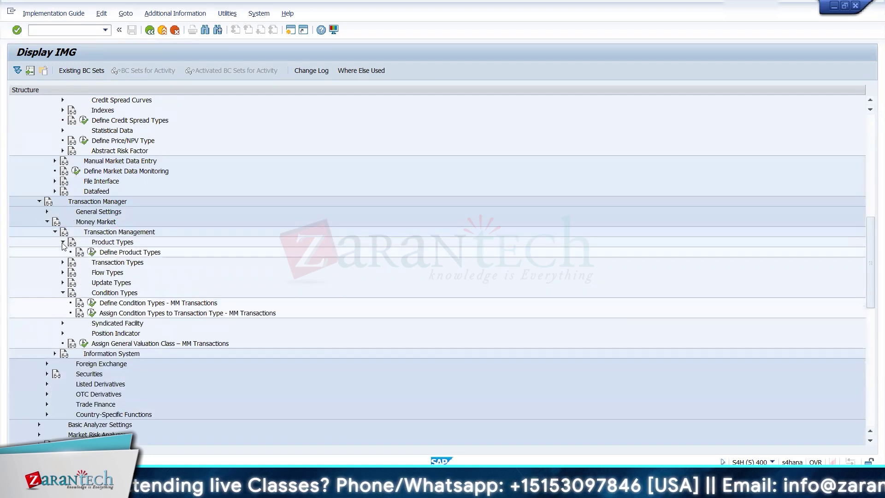
pyautogui.click(91, 252)
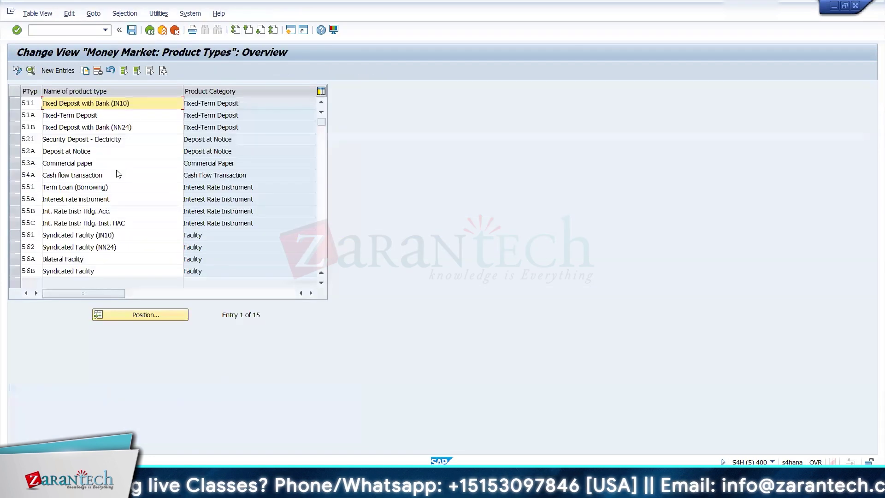
# - Mark product types 511 and 521 and compare them with the PT entries in the Excel TRM KDS sheet, ending back in SAP
pyautogui.click(15, 103)
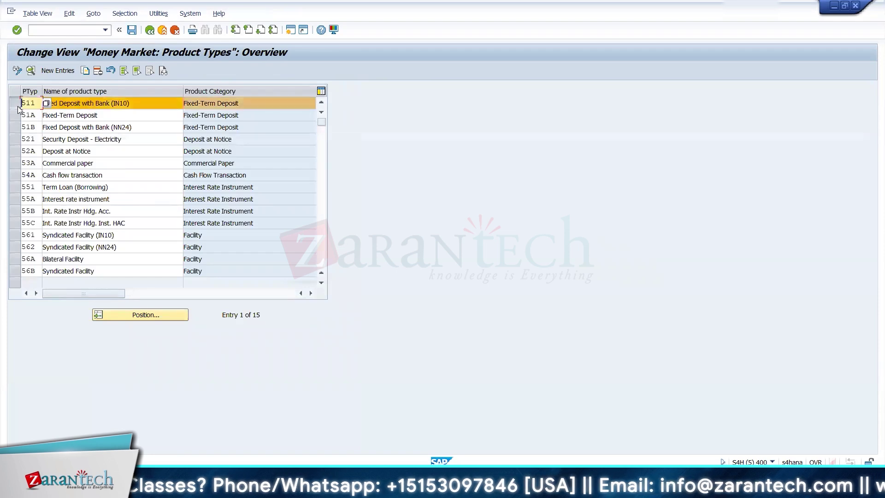
pyautogui.click(19, 139)
pyautogui.hotkey('alt', 'Tab')
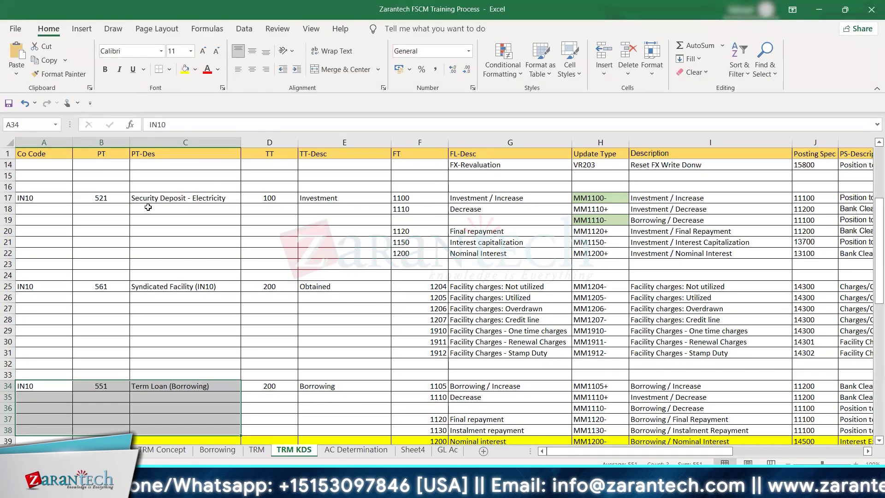
pyautogui.click(93, 198)
pyautogui.press('Up')
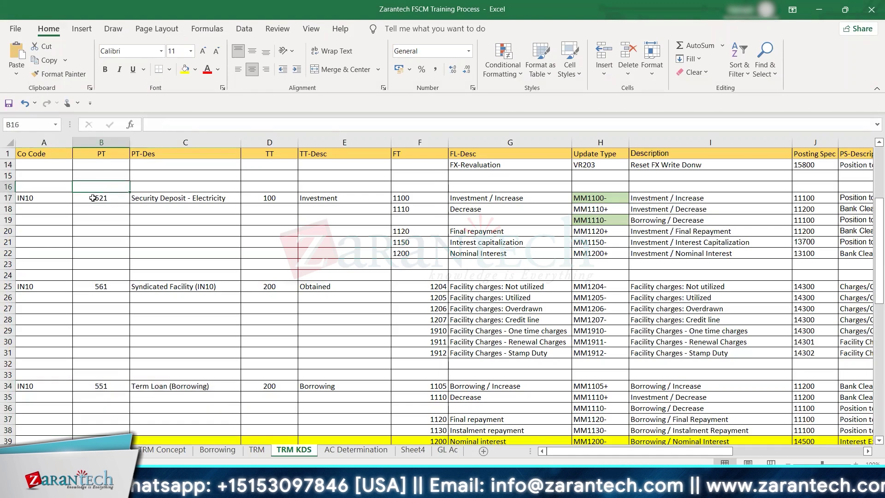
pyautogui.hotkey('ctrl', 'Up')
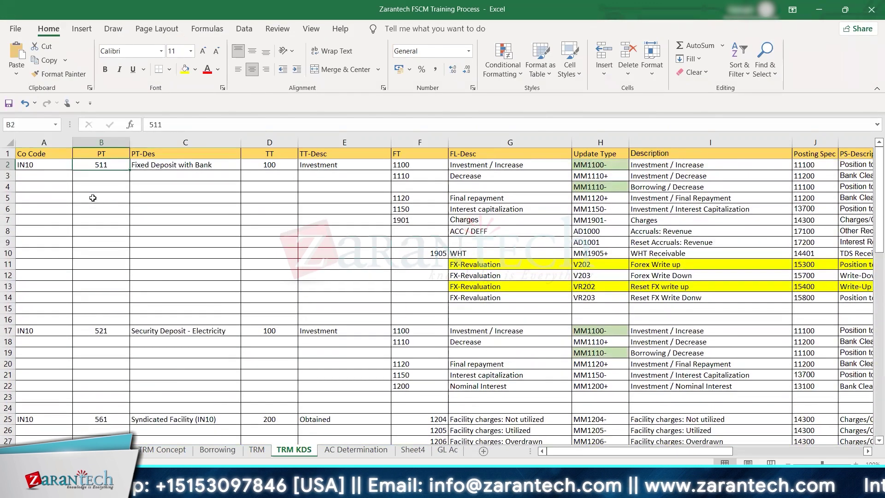
pyautogui.hotkey('alt', 'Tab')
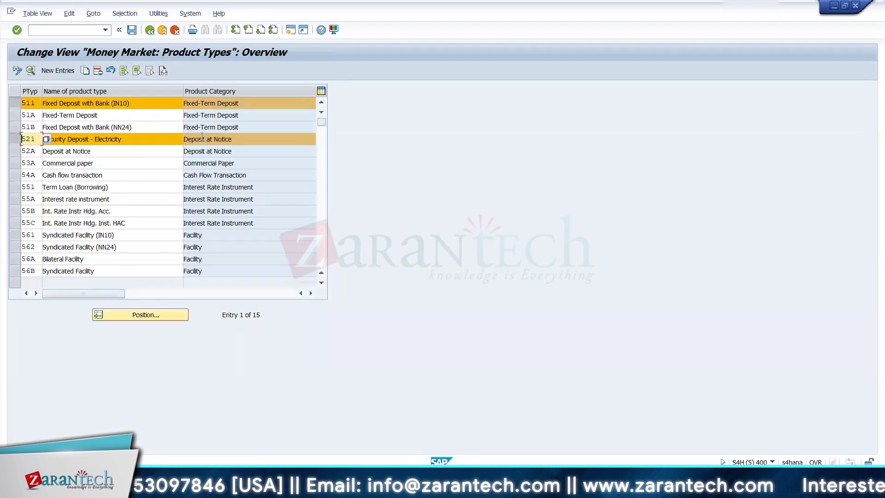
# - Examine the Deposit at Notice category of product type 521, mark 53A Commercial paper, and look at its name and the cash flow transaction entry
pyautogui.click(234, 138)
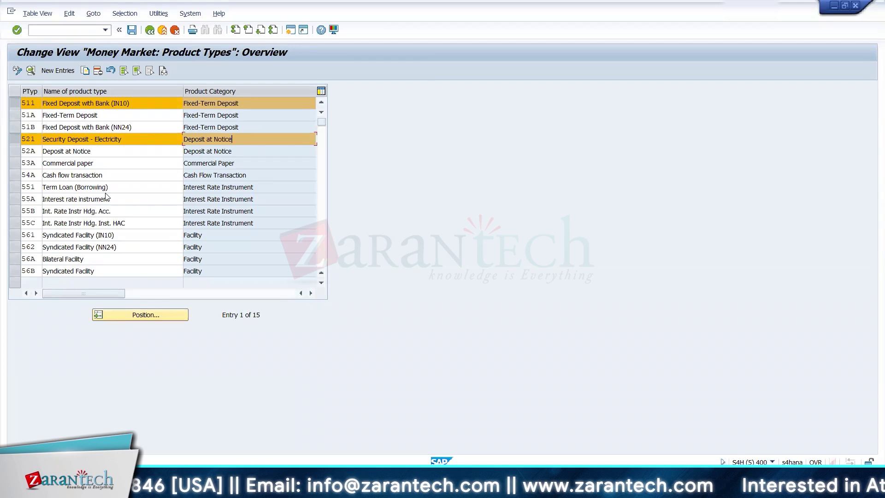
pyautogui.click(19, 167)
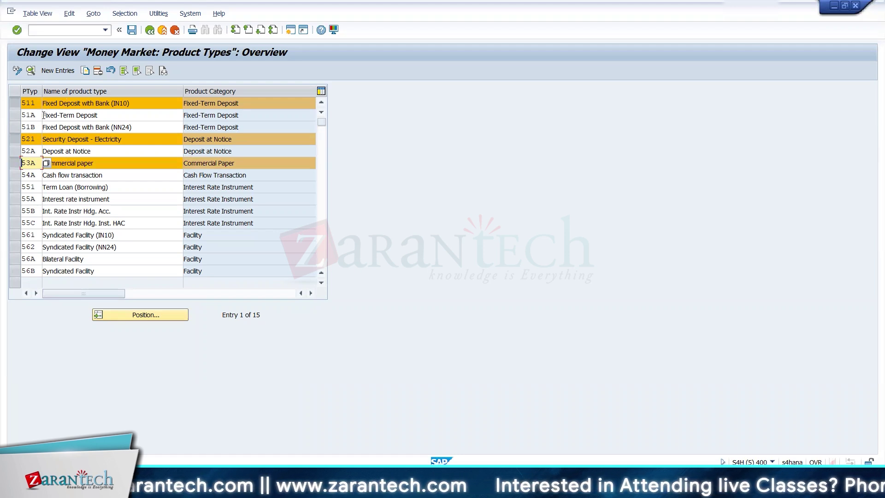
pyautogui.click(79, 164)
pyautogui.write('p')
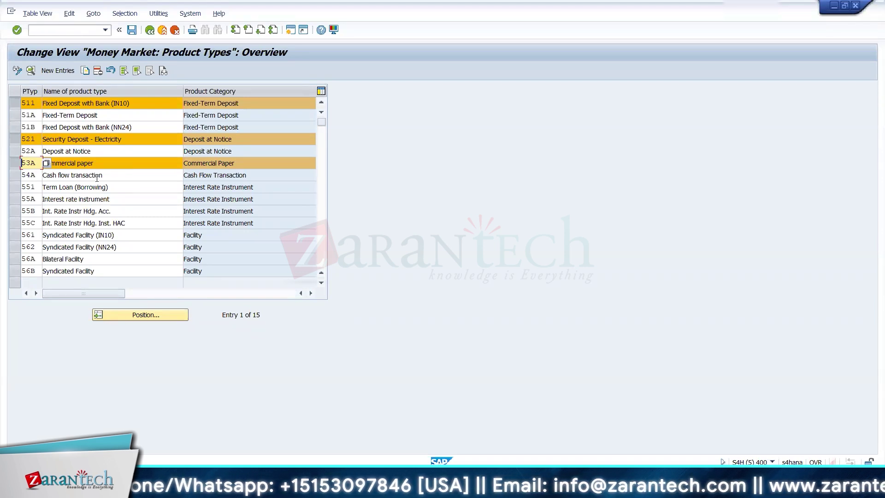
pyautogui.click(97, 177)
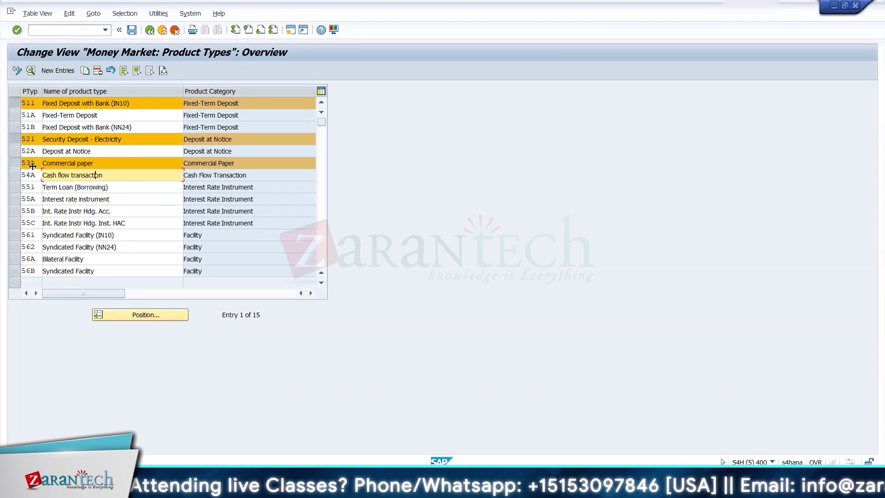
pyautogui.click(95, 163)
pyautogui.moveTo(95, 164); pyautogui.dragTo(39, 162)
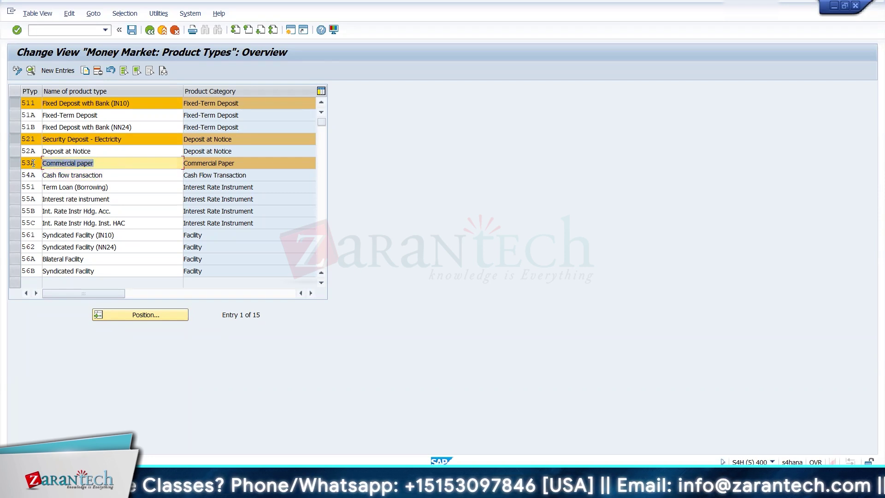
pyautogui.click(43, 164)
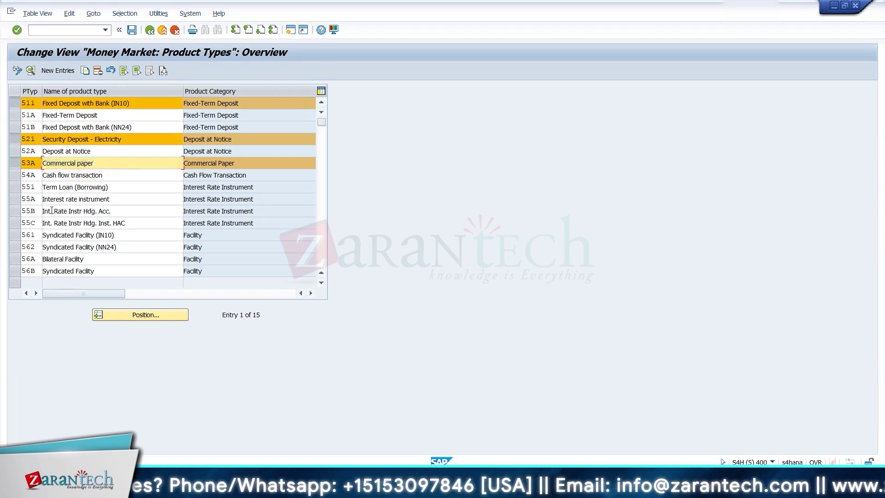
# - Review the marked product types: unmark 53A Commercial paper, briefly mark 54A Cash flow transaction, and mark 551 Term Loan (Borrowing) and 56A Bilateral Facility
pyautogui.click(13, 175)
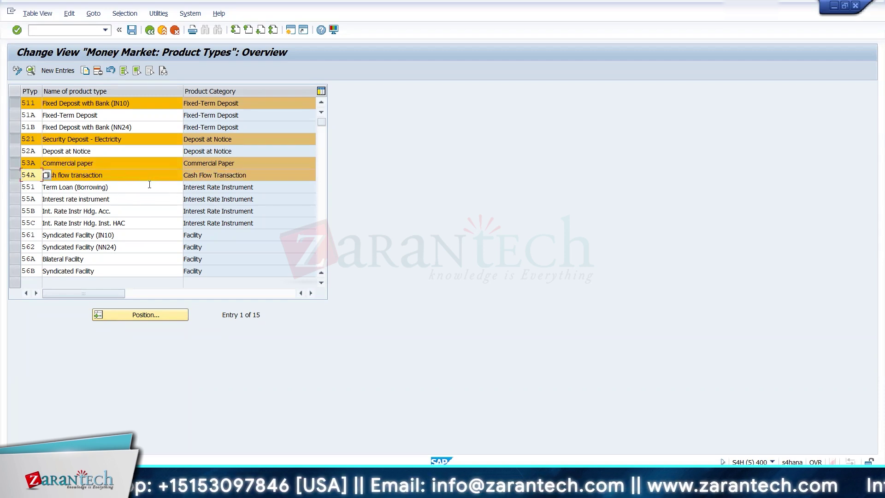
pyautogui.click(15, 163)
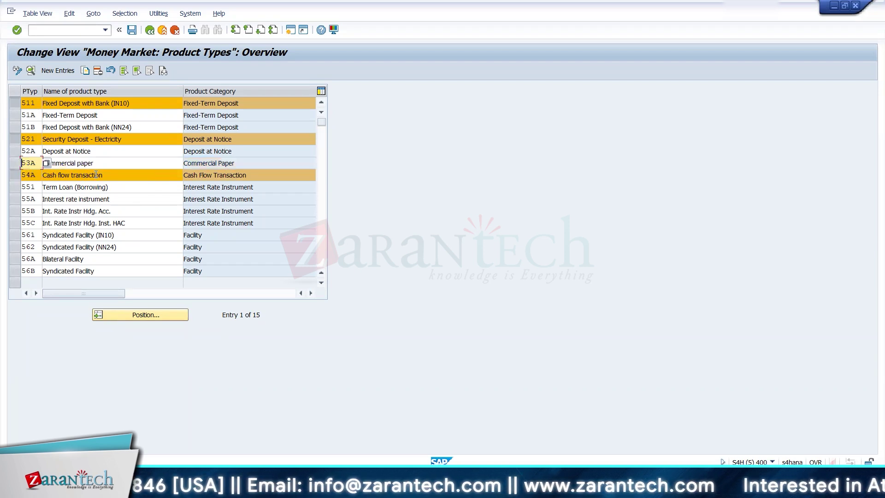
pyautogui.click(15, 175)
pyautogui.click(13, 189)
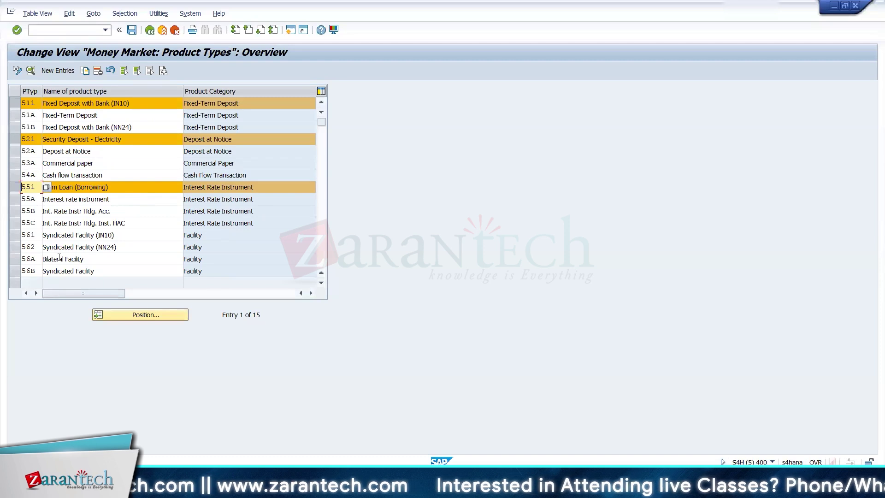
pyautogui.click(16, 259)
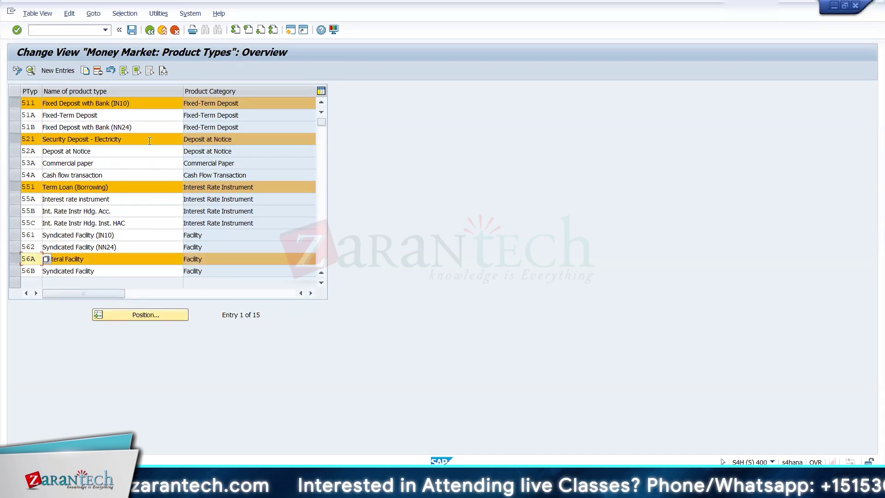
# - Return to the implementation guide and expand Trade Finance down to its Transaction Management activities
pyautogui.click(149, 31)
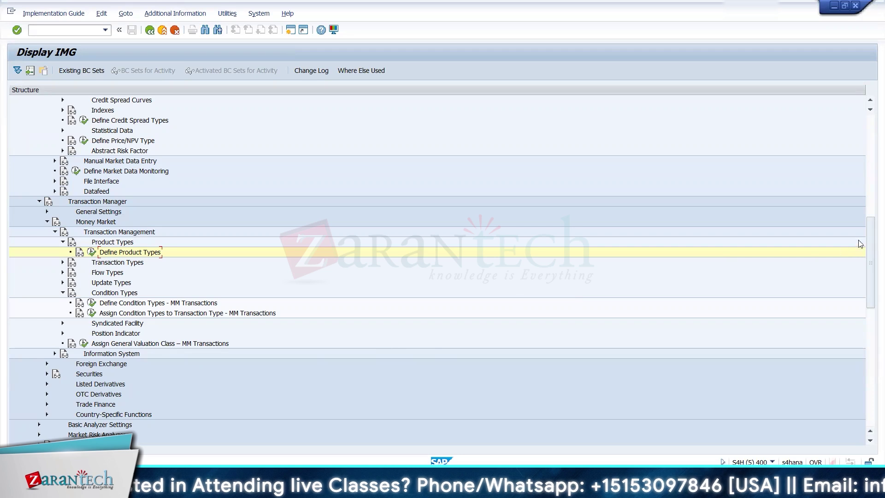
pyautogui.moveTo(873, 255); pyautogui.dragTo(872, 265)
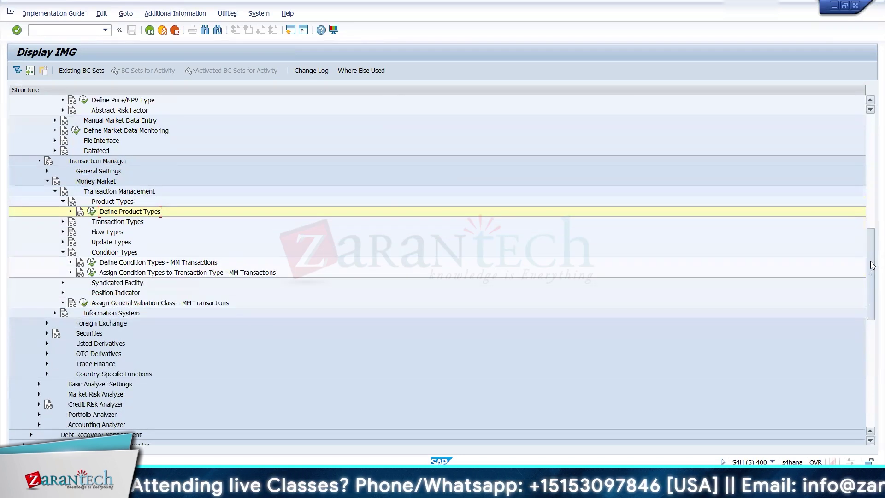
pyautogui.click(47, 363)
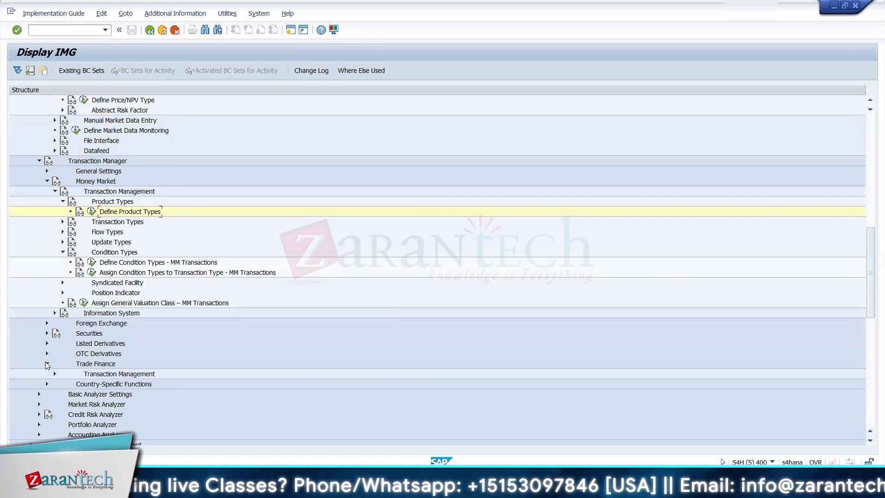
pyautogui.click(54, 373)
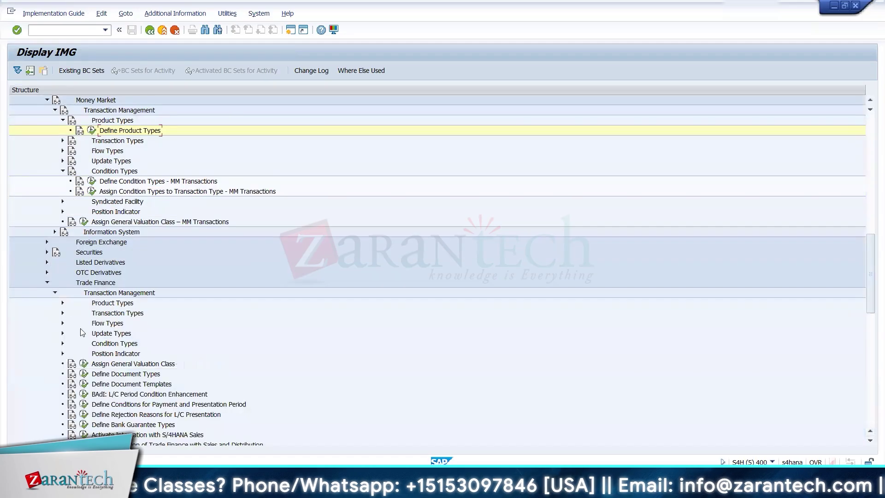